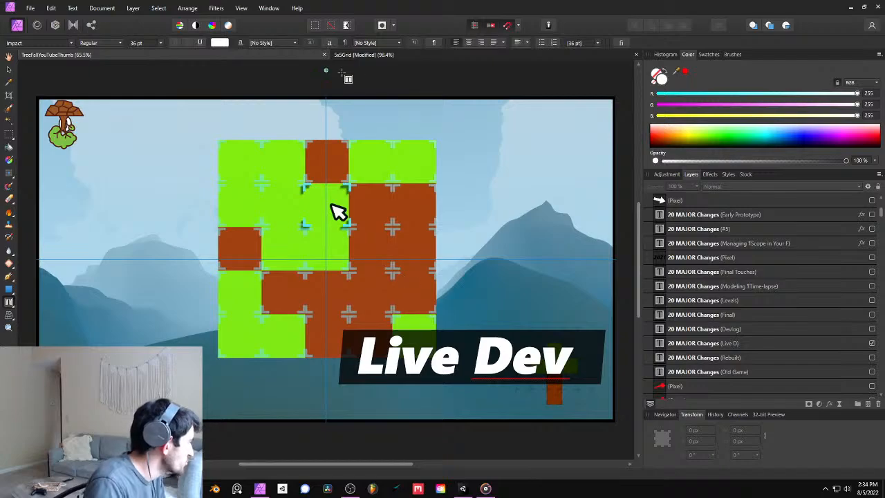
# - Examine the Level4 tree-shaped rectangle layout in the 5x5Grid document
pyautogui.click(398, 56)
pyautogui.moveTo(489, 318); pyautogui.dragTo(467, 308)
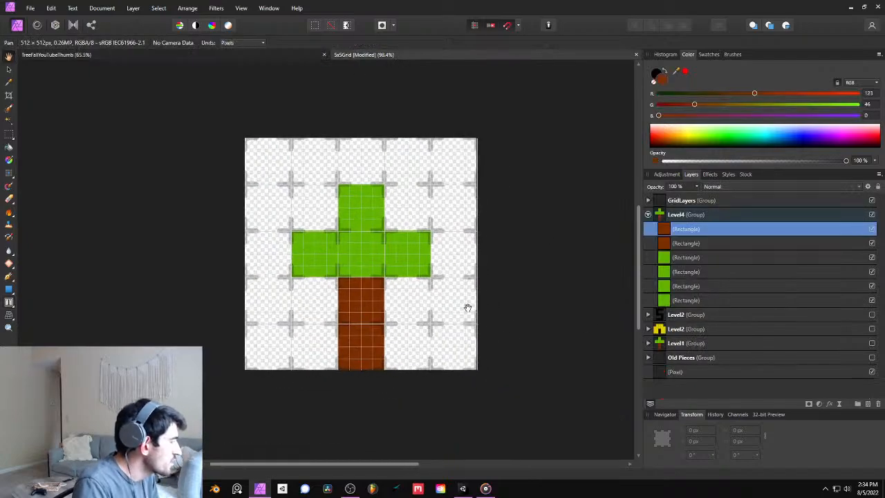
pyautogui.keyDown('ctrl'); pyautogui.scroll(4, 345, 292); pyautogui.keyUp('ctrl')
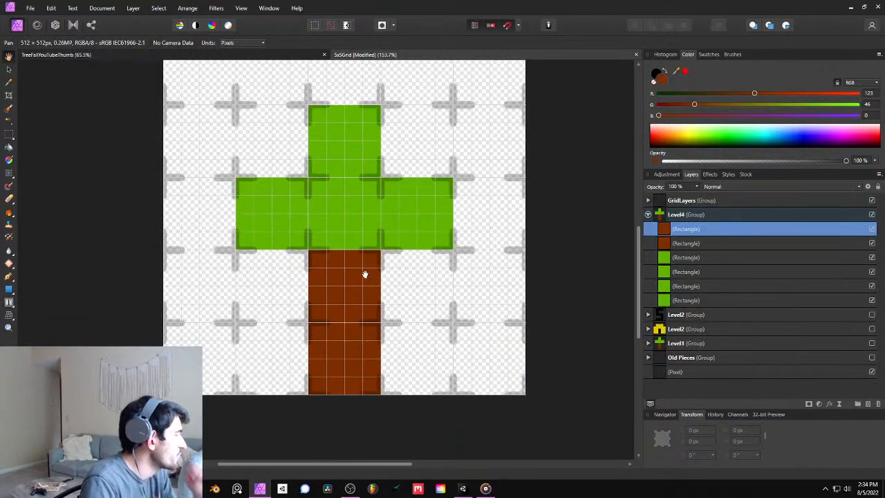
pyautogui.moveTo(396, 256)
pyautogui.mouseDown()
pyautogui.moveTo(392, 244)
pyautogui.moveTo(429, 297)
pyautogui.moveTo(390, 263)
pyautogui.mouseUp()
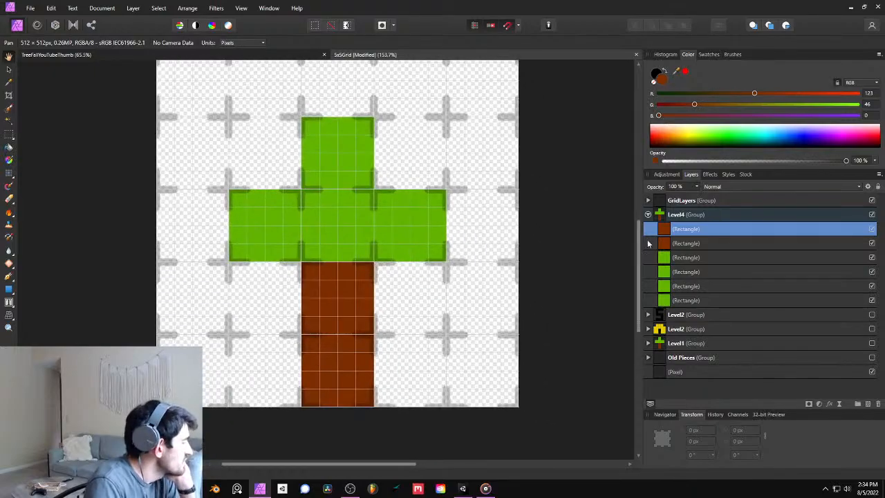
# - Switch to the Unity project, save the Puzzle_02 scene and open the Puzzle_01 scene from the Scenes folder
pyautogui.click(463, 488)
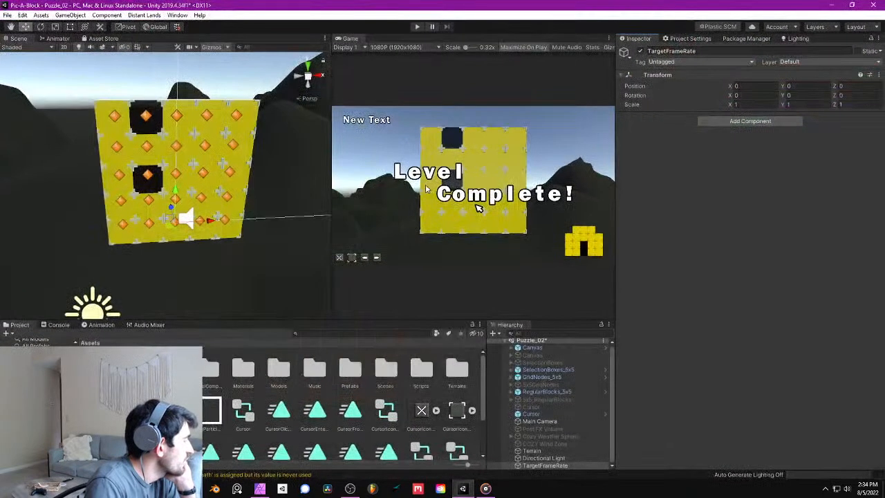
pyautogui.scroll(2, 212, 151)
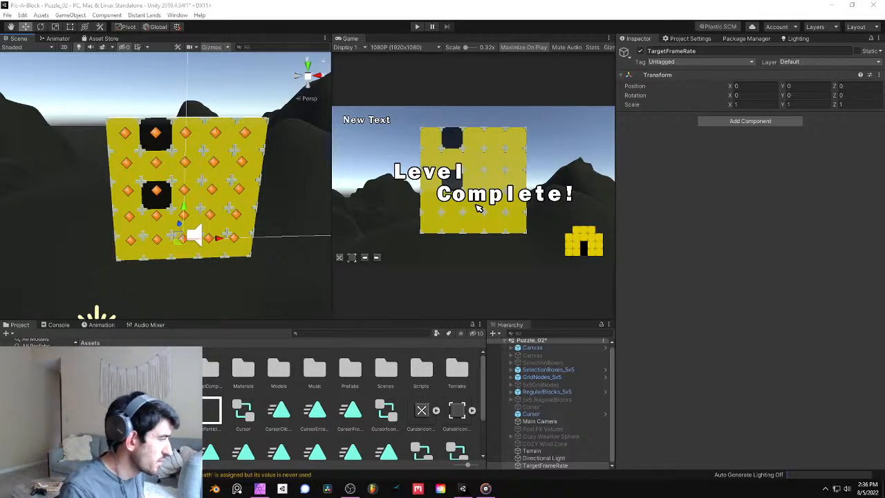
pyautogui.moveTo(243, 175)
pyautogui.mouseDown(button='right')
pyautogui.moveTo(231, 181)
pyautogui.moveTo(231, 160)
pyautogui.moveTo(236, 168)
pyautogui.mouseUp(button='right')
pyautogui.press('w')
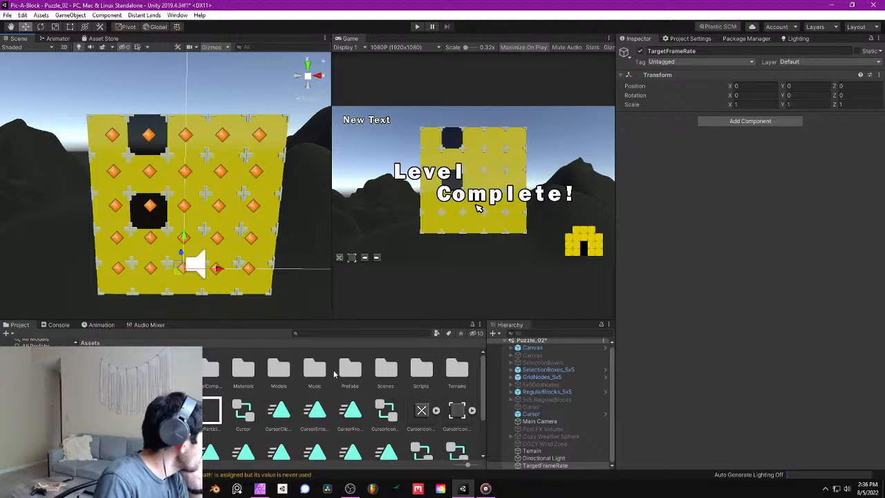
pyautogui.doubleClick(381, 368)
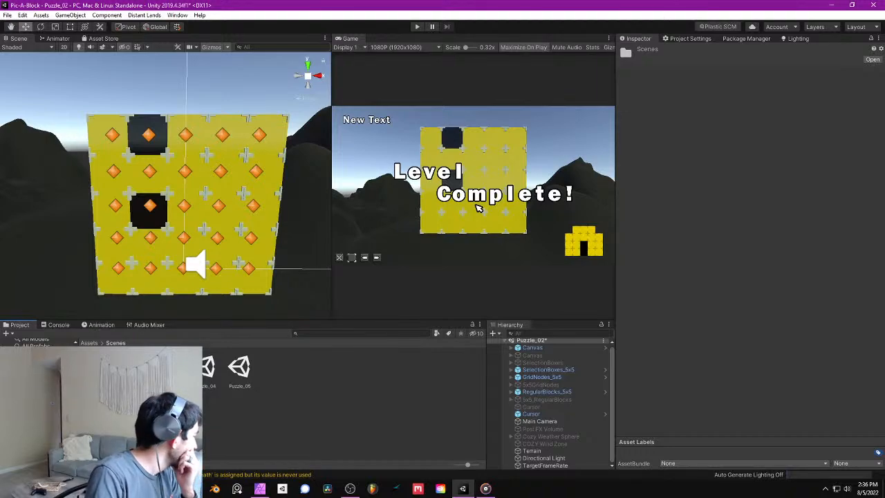
pyautogui.click(6, 15)
pyautogui.click(18, 50)
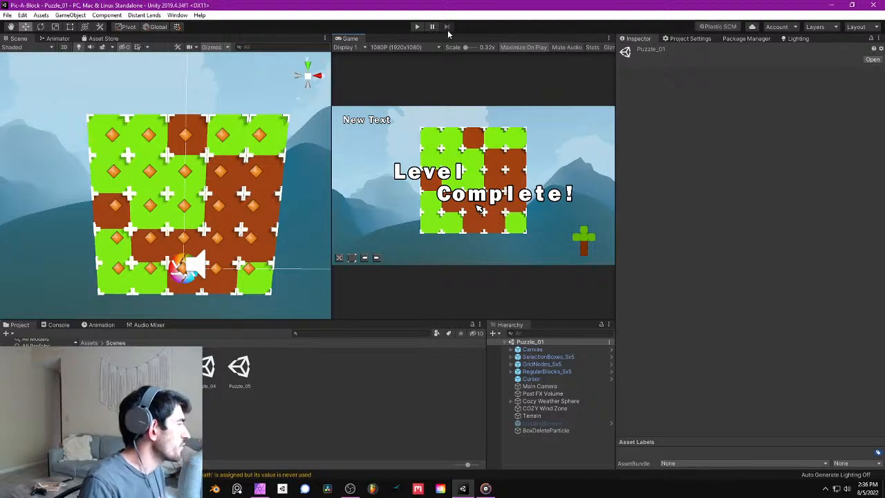
# - Run the Puzzle_01 scene briefly in play mode and stop it
pyautogui.click(417, 27)
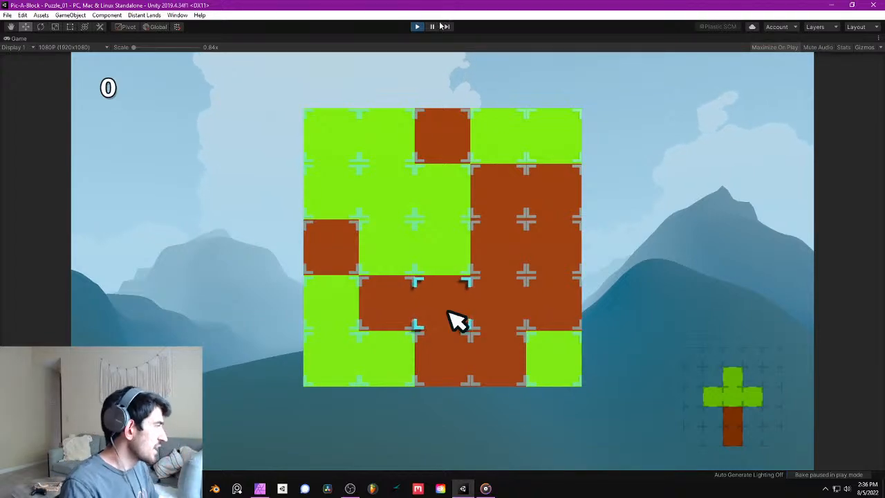
pyautogui.click(418, 27)
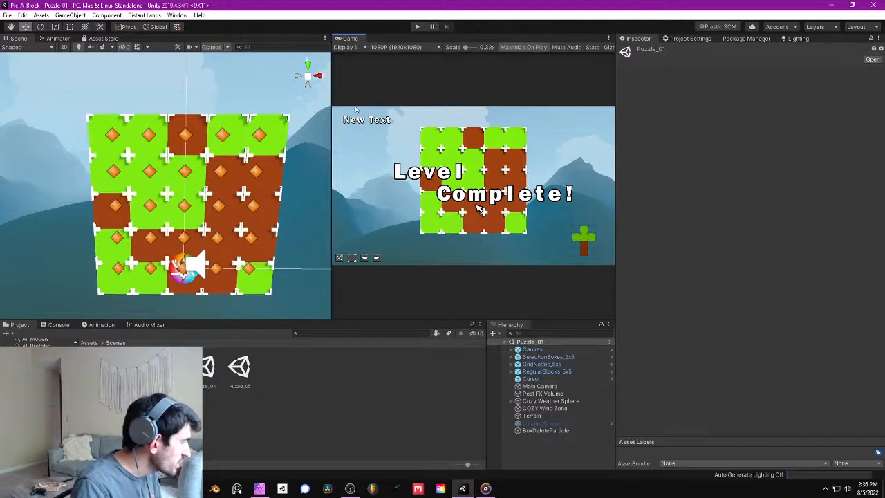
# - Create an empty game object in Puzzle_01 and name it TargetFrameRate
pyautogui.click(70, 14)
pyautogui.click(76, 25)
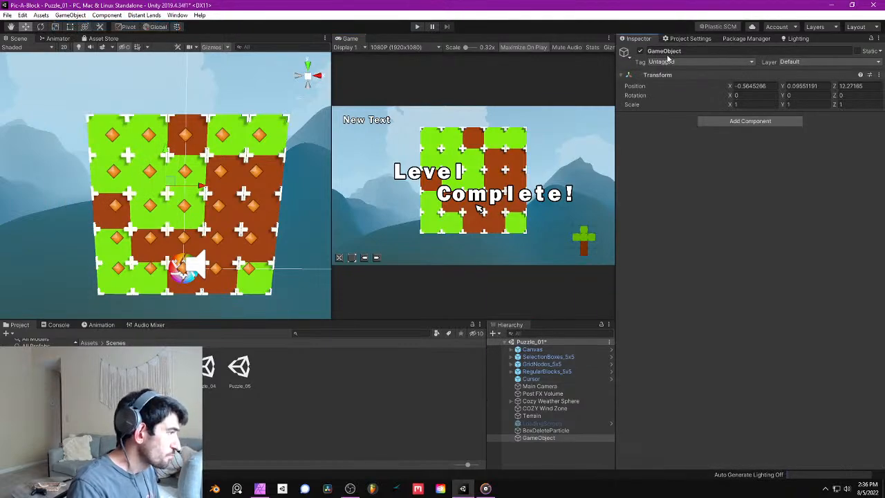
pyautogui.click(665, 51)
pyautogui.write('Target')
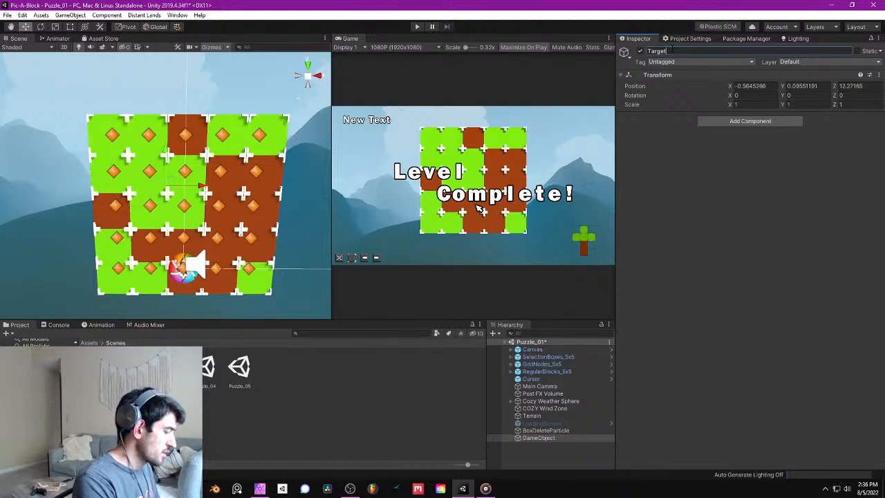
pyautogui.write('Frame')
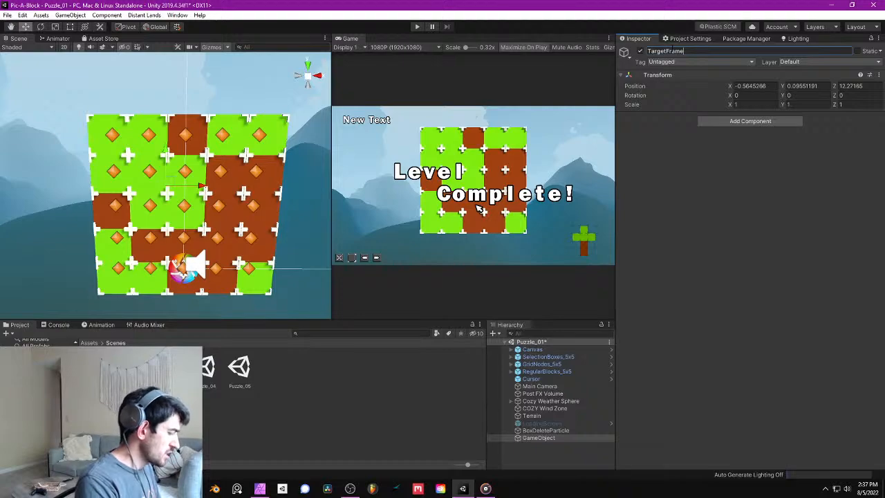
pyautogui.write('Rate')
pyautogui.press('Return')
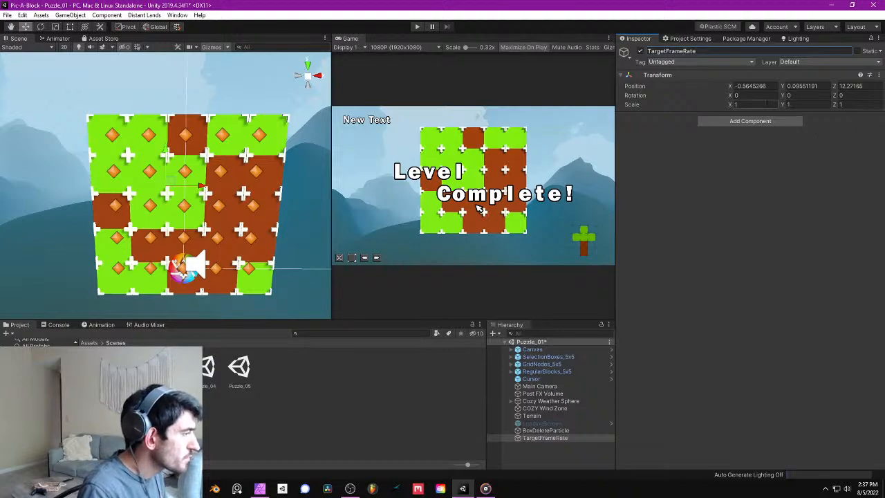
# - Set the TargetFrameRate object's position to 0 on the X, Y and Z axes
pyautogui.click(755, 86)
pyautogui.write('0')
pyautogui.press('Tab')
pyautogui.write('0')
pyautogui.press('Tab')
pyautogui.write('0')
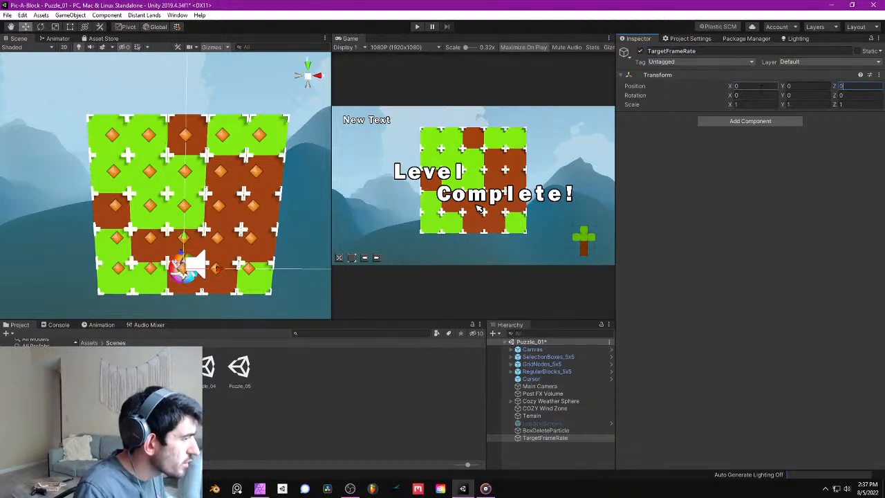
pyautogui.press('Return')
# - Add the Target Frame Rate script component to the TargetFrameRate object and save the scene
pyautogui.click(775, 124)
pyautogui.write('tar')
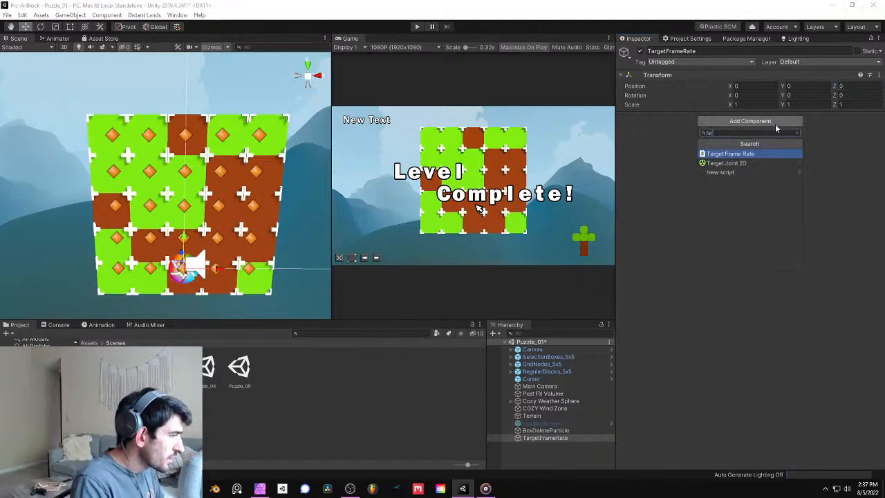
pyautogui.press('Return')
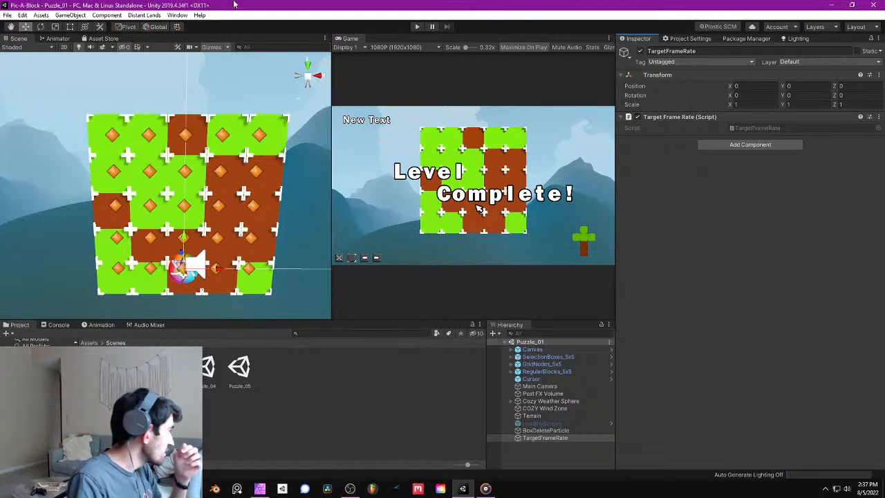
pyautogui.click(6, 16)
pyautogui.click(26, 50)
pyautogui.moveTo(161, 99); pyautogui.dragTo(161, 98, button='right')
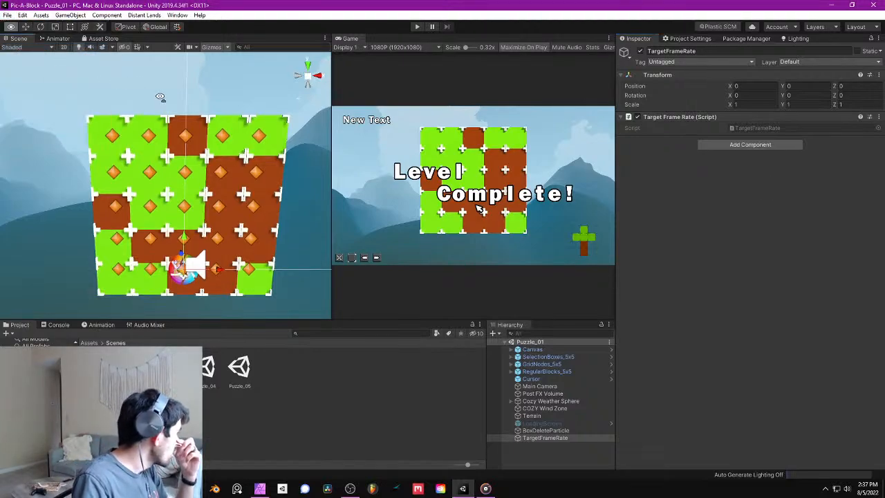
# - Test-run Puzzle_01, restart play mode and mute the game audio
pyautogui.click(416, 27)
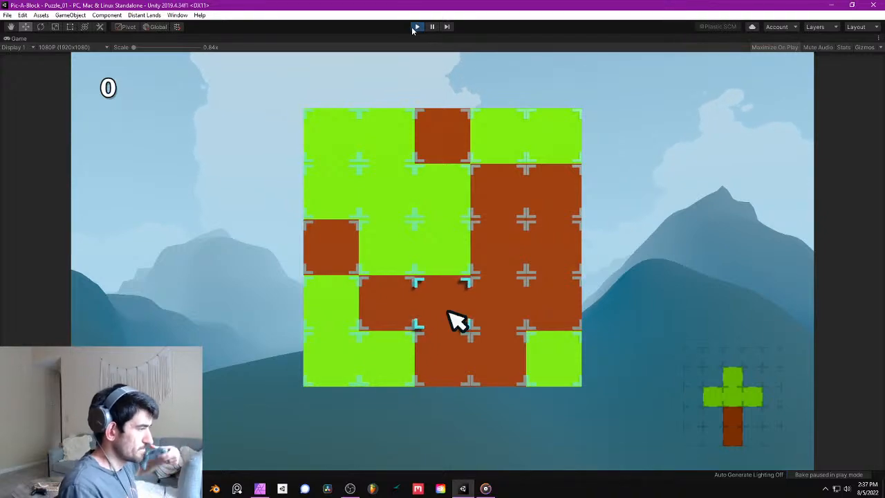
pyautogui.click(417, 26)
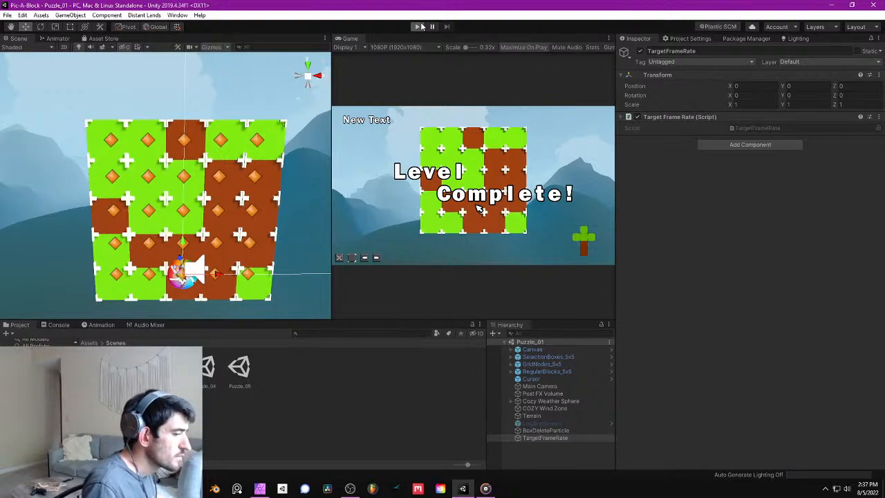
pyautogui.click(419, 26)
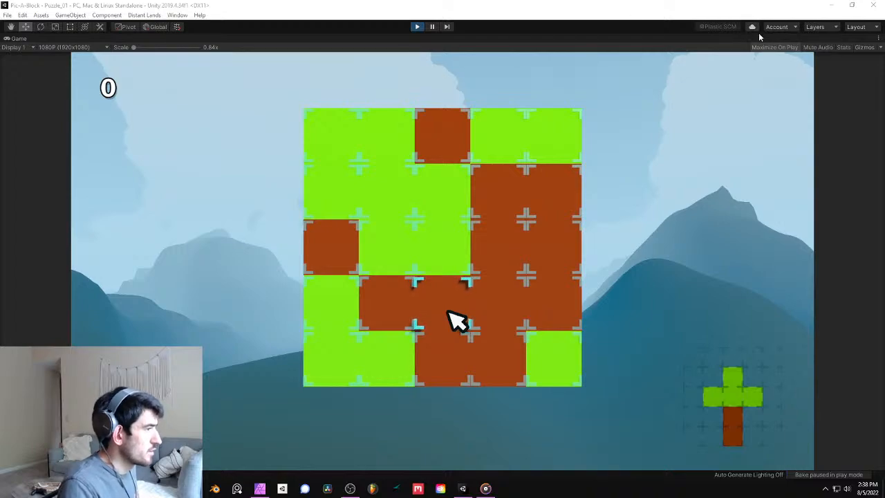
pyautogui.click(809, 47)
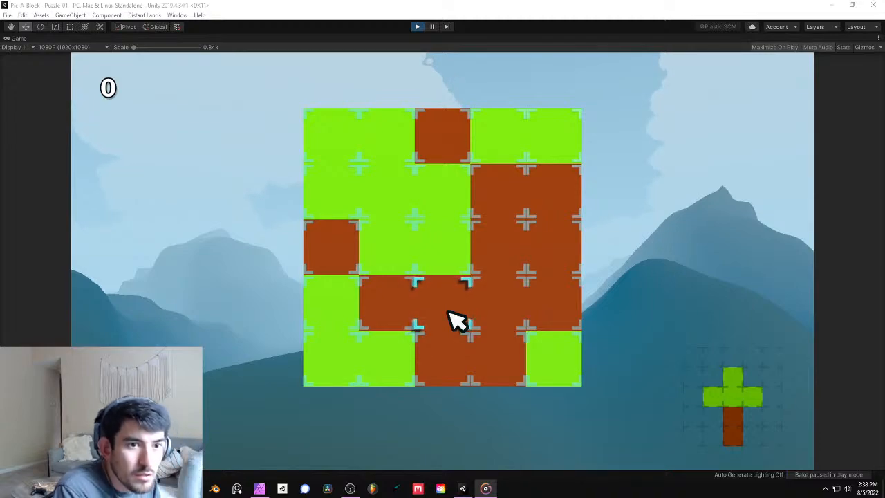
# - Test the in-game cursor by moving it up to the top row of blocks, back down and sideways to the last column
pyautogui.click(448, 312)
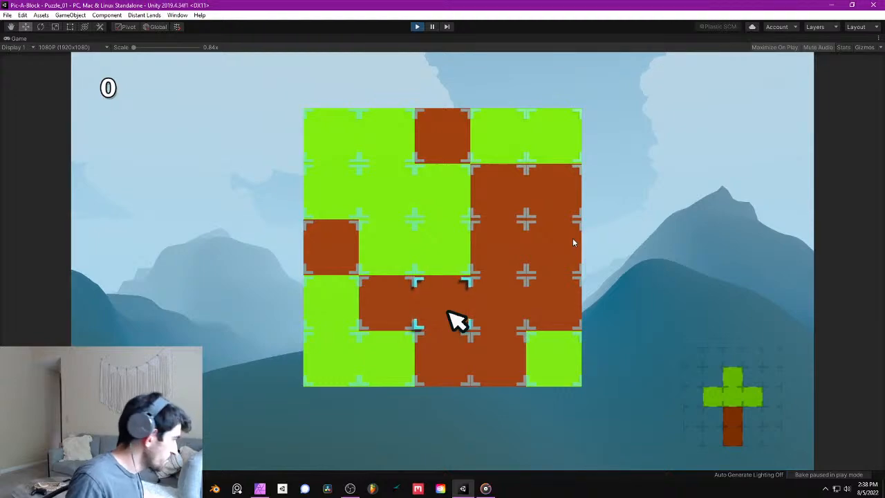
pyautogui.press('Up')
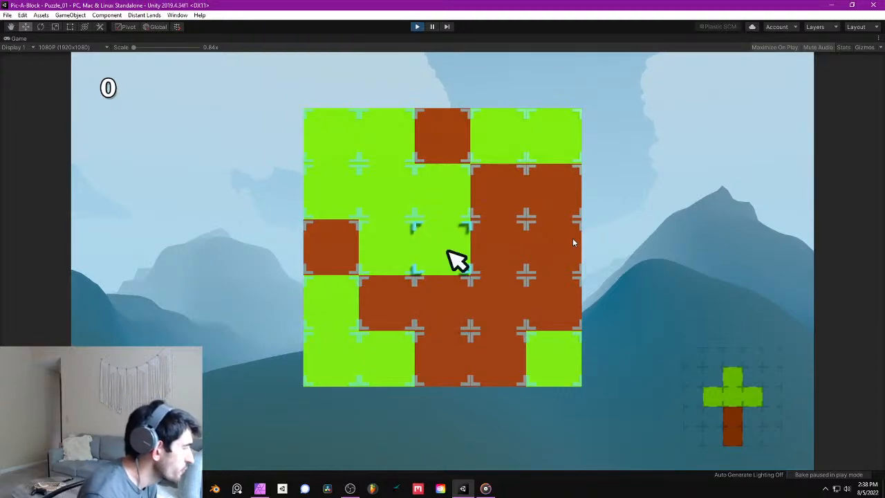
pyautogui.press('Right')
pyautogui.press('Up')
pyautogui.press('Up')
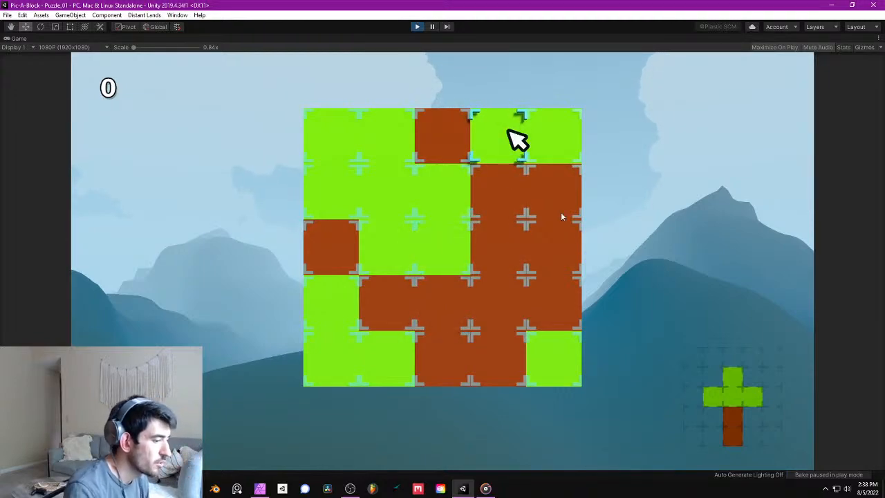
pyautogui.hotkey('alt', 'Tab')
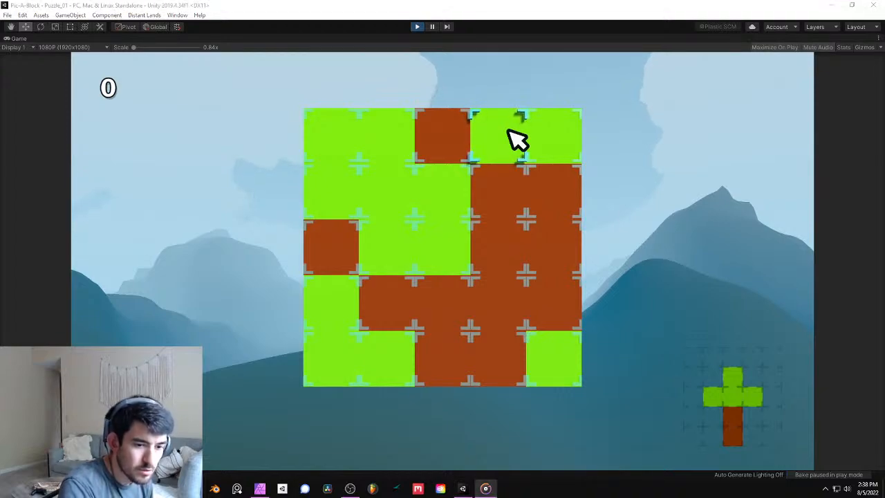
pyautogui.hotkey('alt', 'Tab')
pyautogui.press('Down')
pyautogui.press('Down')
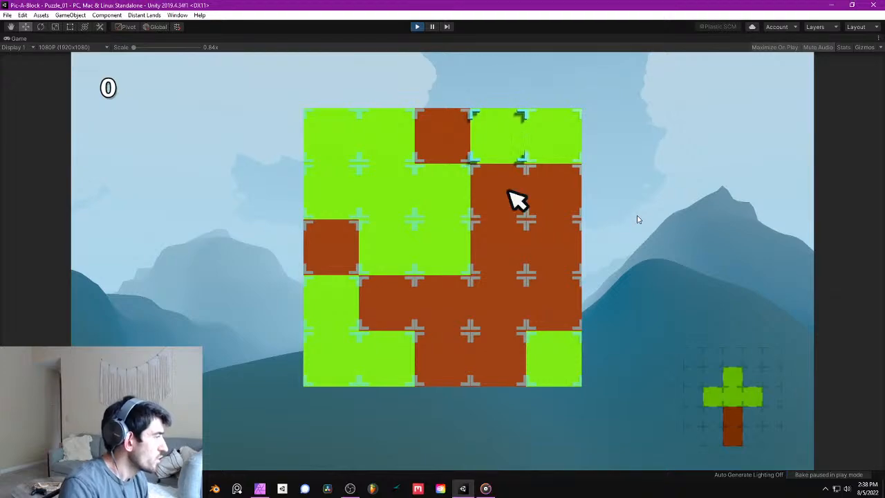
pyautogui.press('Left')
pyautogui.press('Right')
pyautogui.press('Left')
pyautogui.press('Right')
pyautogui.press('Right')
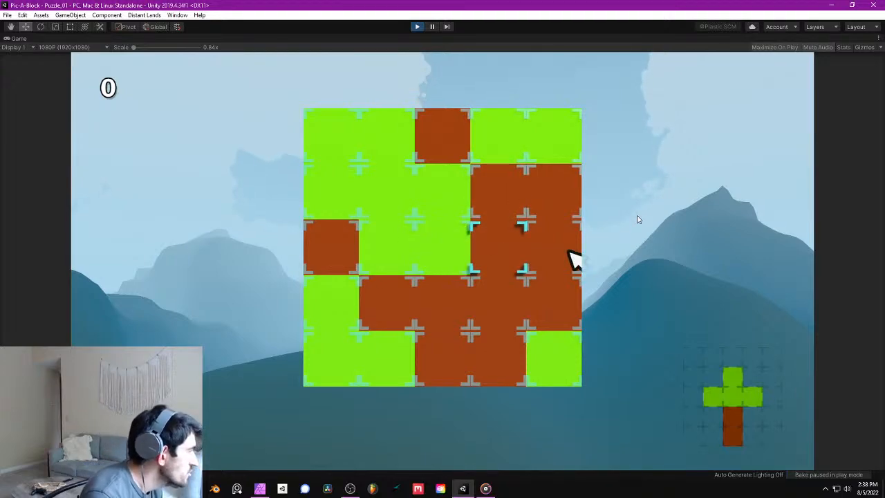
# - Test deleting the green block in the grid's upper right corner, move the cursor to other blocks and stop play mode
pyautogui.press('Up')
pyautogui.press('Up')
pyautogui.press('space')
pyautogui.press('Down')
pyautogui.press('Down')
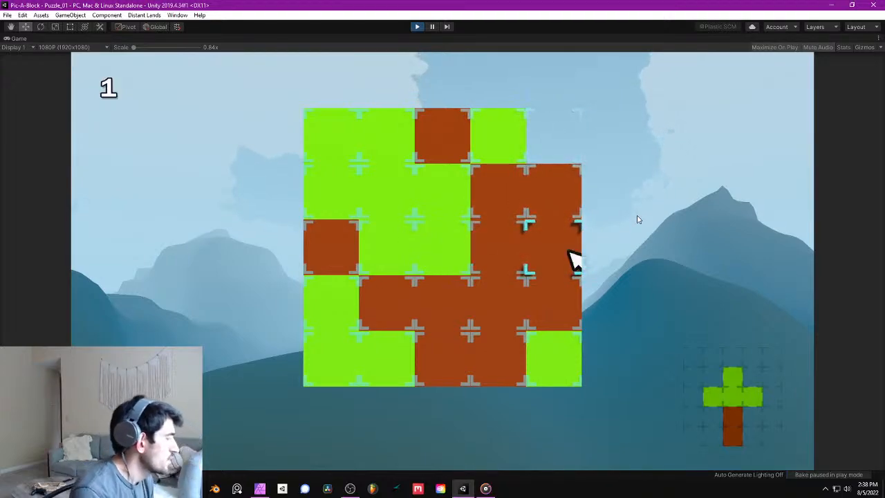
pyautogui.press('Left')
pyautogui.press('Left')
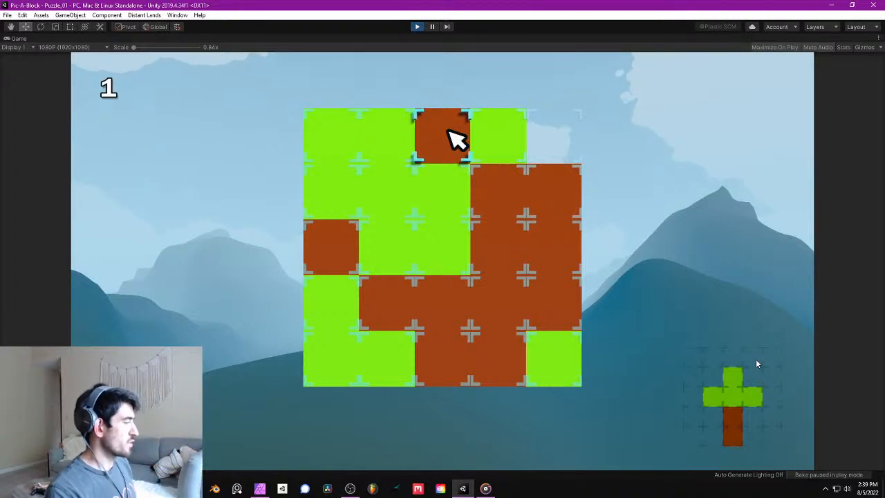
pyautogui.click(417, 26)
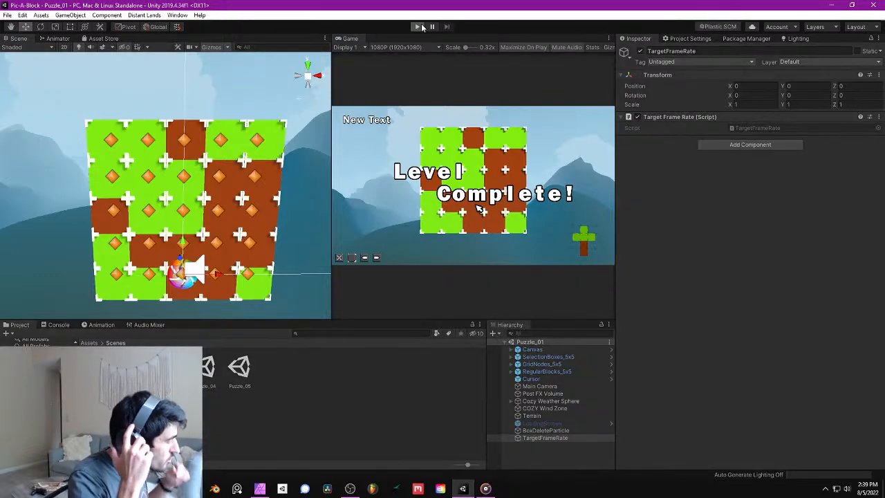
# - Restart the Puzzle_01 play test and move the in-game cursor around the middle and lower rows of blocks
pyautogui.click(422, 27)
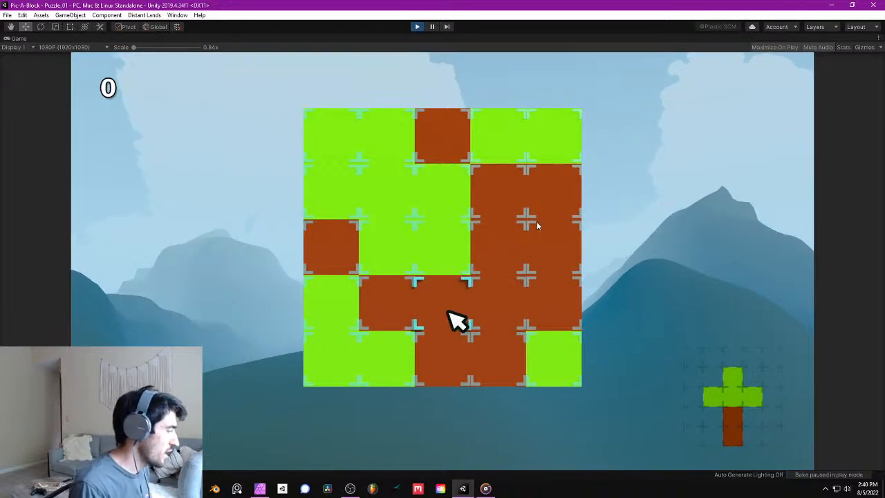
pyautogui.press('Up')
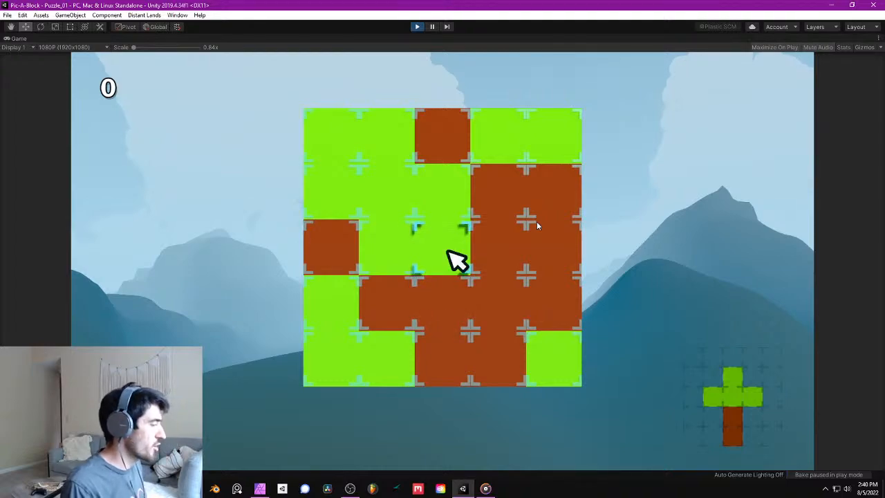
pyautogui.press('Down')
pyautogui.press('Left')
pyautogui.press('Left')
pyautogui.press('Down')
pyautogui.press('Right')
pyautogui.press('Right')
pyautogui.press('Right')
pyautogui.press('Right')
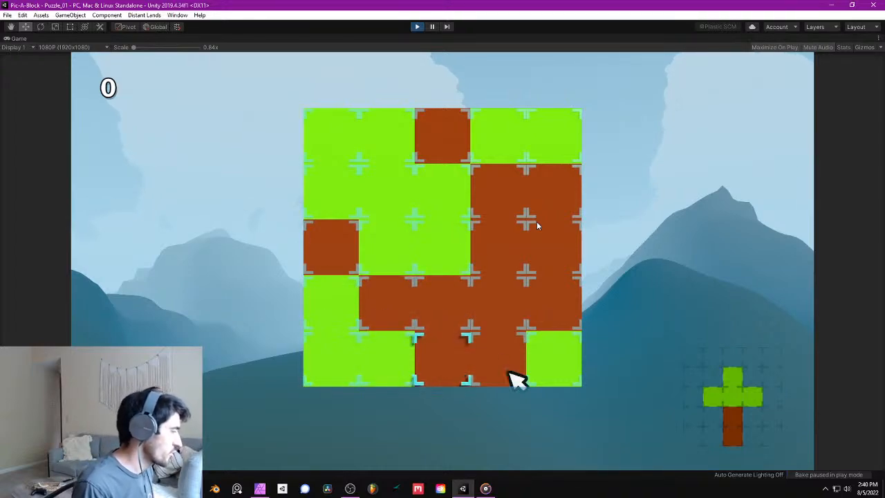
# - Test moving the cursor back up through the left-hand green blocks and across the top row to its last block
pyautogui.press('Up')
pyautogui.press('Left')
pyautogui.press('Left')
pyautogui.press('Left')
pyautogui.press('Up')
pyautogui.press('Up')
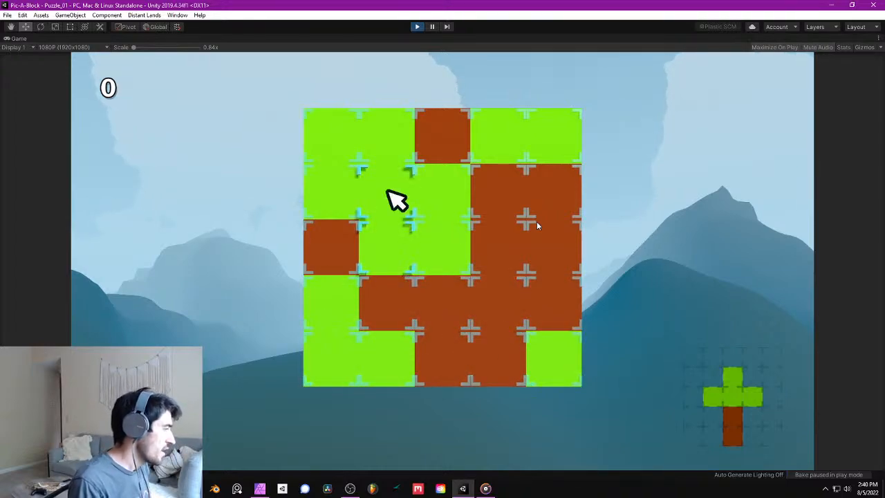
pyautogui.press('Right')
pyautogui.press('Up')
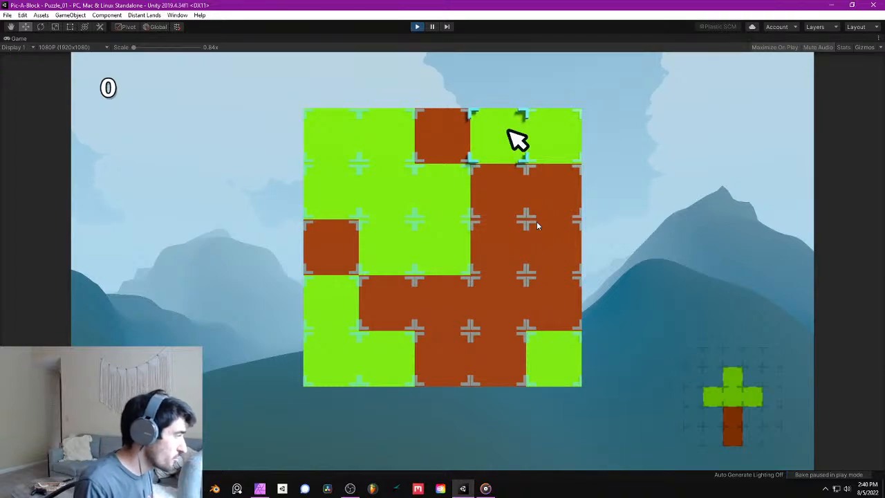
pyautogui.press('Right')
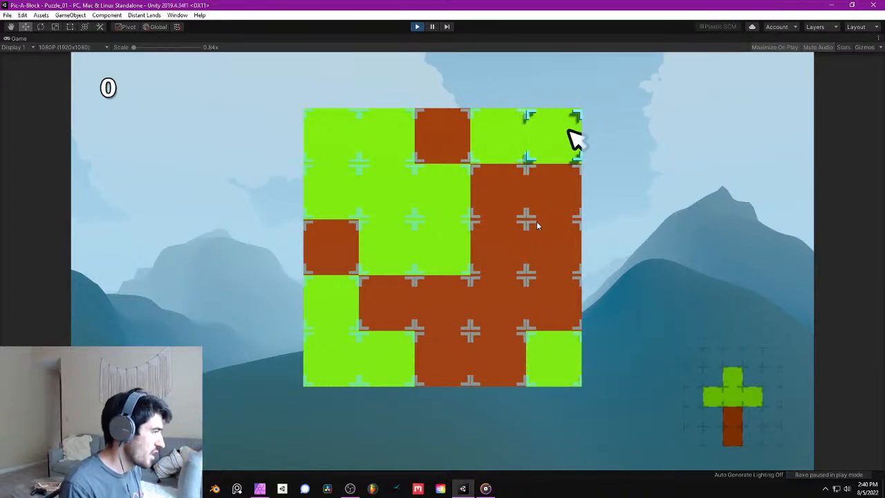
# - Test moving the cursor down the last column and back along the brown blocks of the fourth row
pyautogui.press('Down')
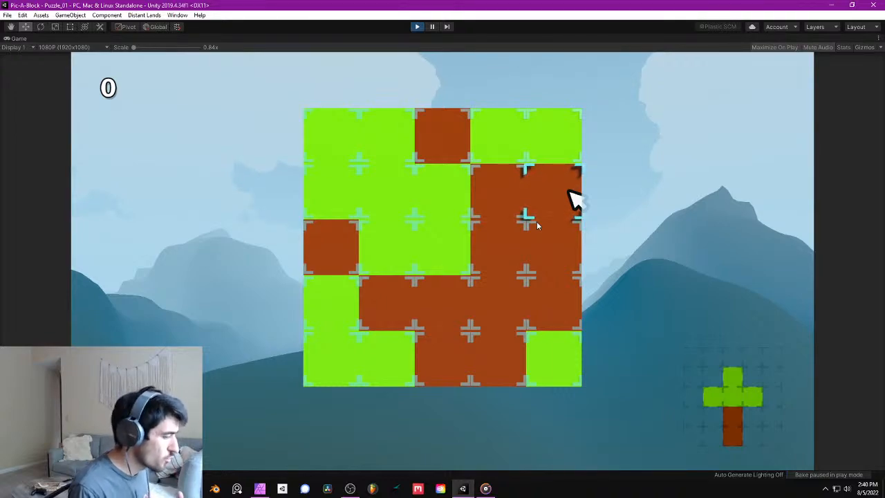
pyautogui.press('Down')
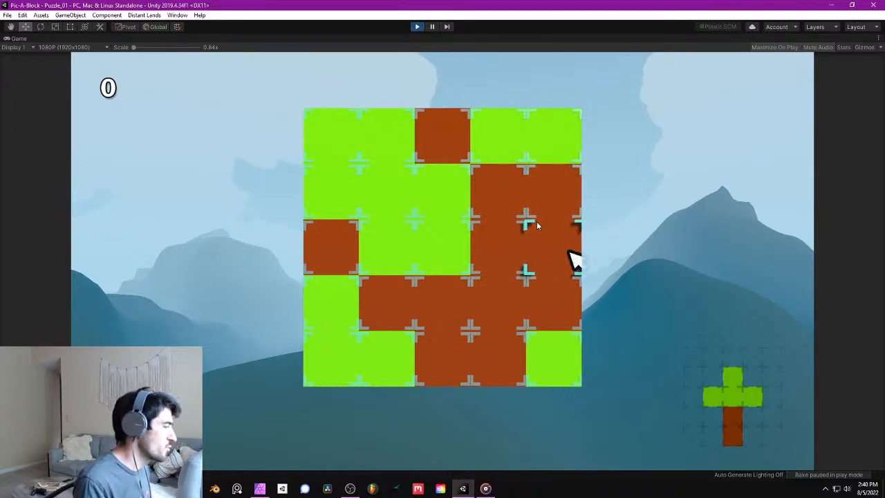
pyautogui.press('Left')
pyautogui.press('Left')
pyautogui.press('Down')
pyautogui.press('Right')
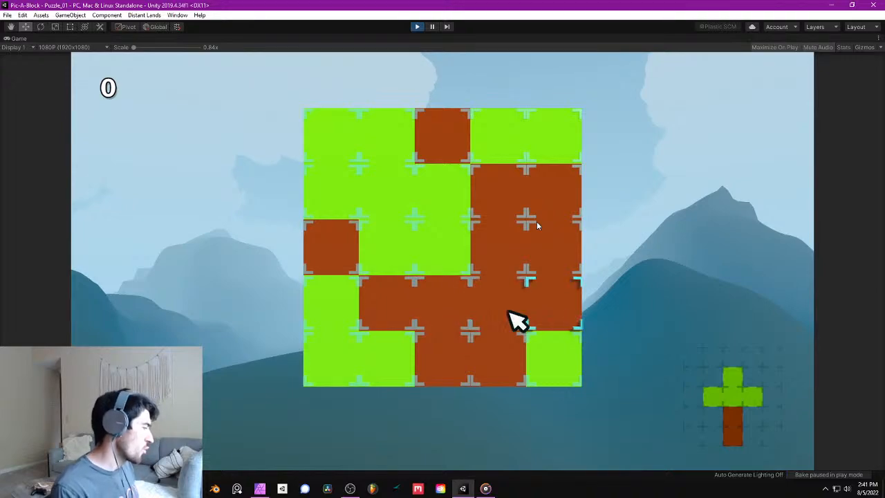
pyautogui.press('Left')
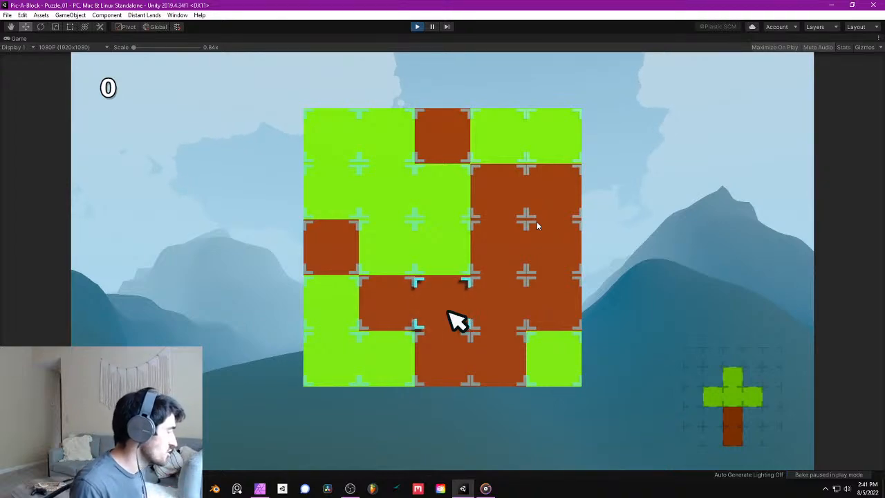
# - Bring the cursor up to the green block in the grid's upper left corner
pyautogui.press('Up')
pyautogui.press('Left')
pyautogui.press('Up')
pyautogui.press('Up')
pyautogui.press('Left')
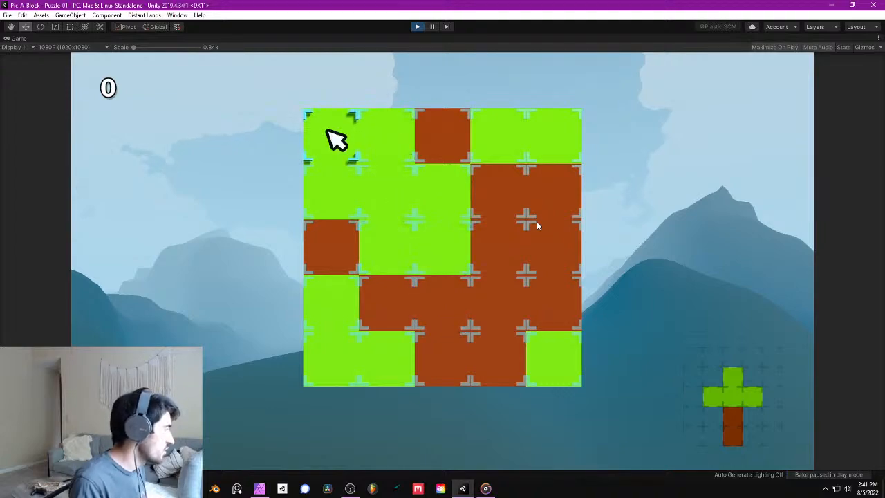
pyautogui.press('Right')
pyautogui.press('Left')
# - Test deleting the first four blocks of the top row one after another
pyautogui.press('space')
pyautogui.press('Right')
pyautogui.press('space')
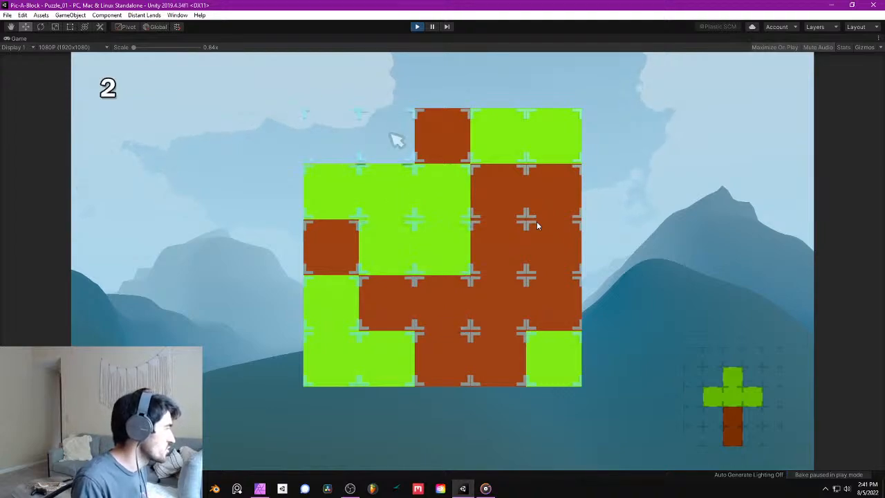
pyautogui.press('Right')
pyautogui.press('space')
pyautogui.press('Right')
pyautogui.press('space')
# - Move the cursor to the green block in the grid's lower right corner and delete it
pyautogui.press('Right')
# - Continue testing deletion on the second-row blocks, working back to the green block in the second column
pyautogui.press('space')
pyautogui.press('Down')
pyautogui.press('Left')
pyautogui.press('space')
pyautogui.press('Left')
pyautogui.press('space')
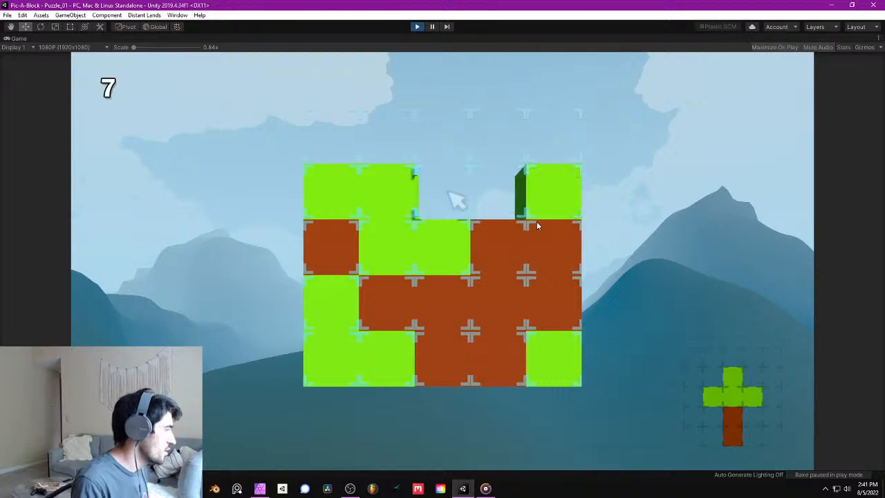
pyautogui.press('Left')
pyautogui.press('space')
pyautogui.press('Left')
pyautogui.press('Right')
pyautogui.press('Right')
pyautogui.press('Right')
pyautogui.press('Down')
pyautogui.press('Down')
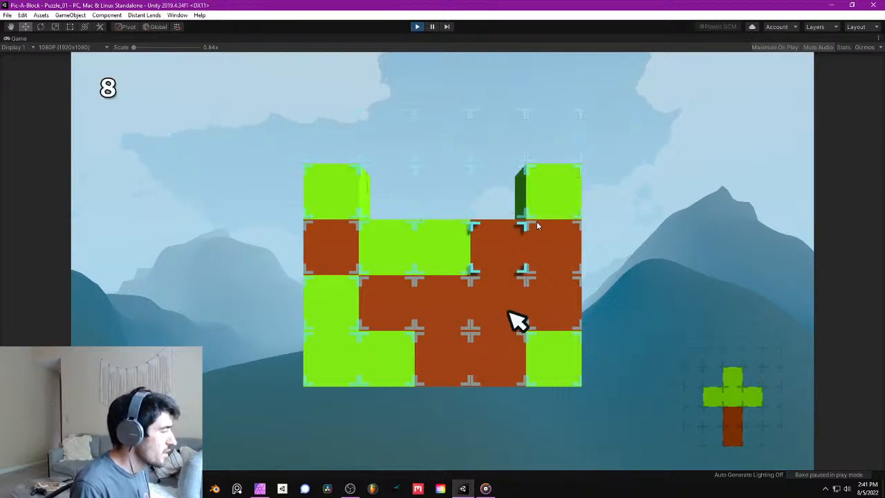
pyautogui.press('Right')
pyautogui.press('Down')
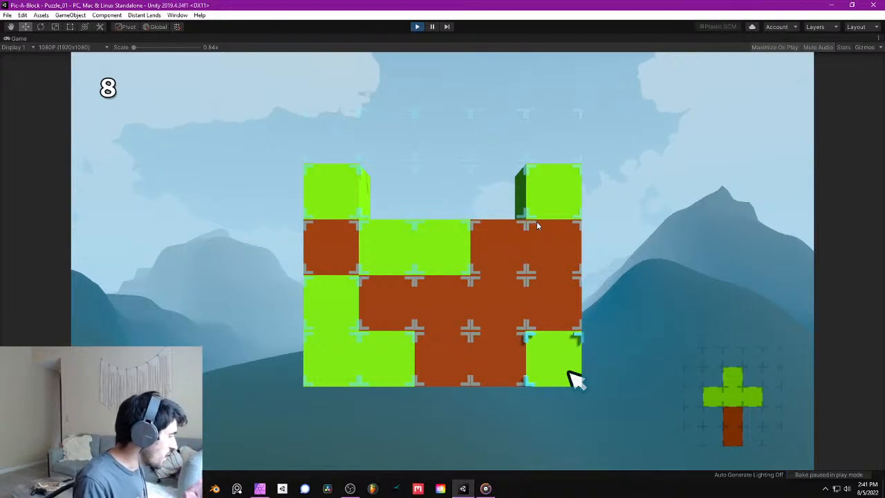
pyautogui.press('space')
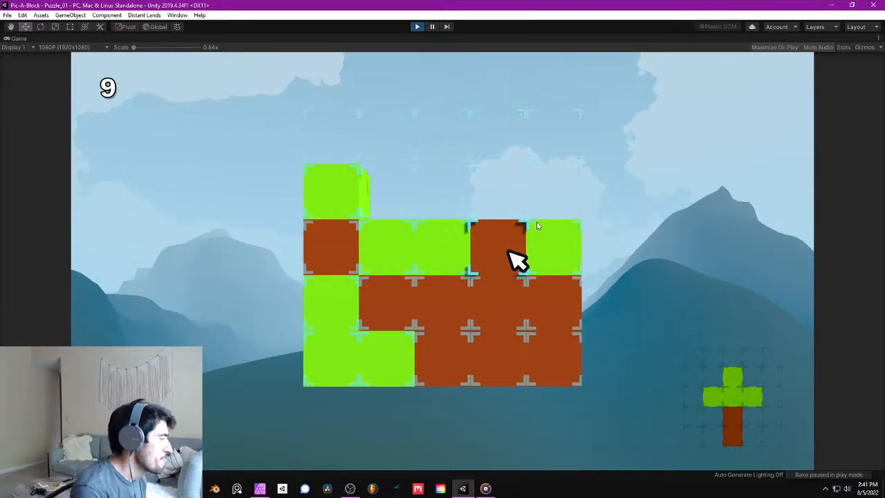
# - Delete two blocks from the second column and shift the first column's brown block sideways into the gap
pyautogui.click(387, 313)
pyautogui.click(387, 312)
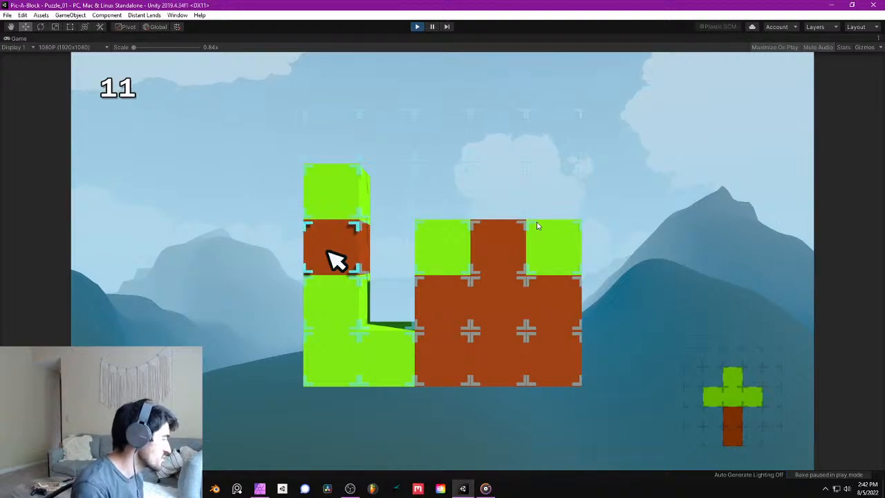
pyautogui.click(329, 251)
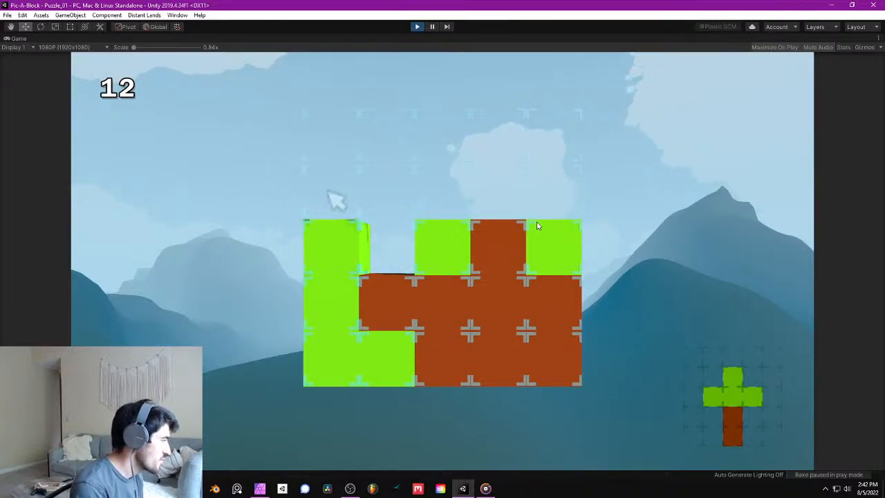
# - Test shifting the third-row green and brown blocks sideways into the neighbouring gaps
pyautogui.press('space')
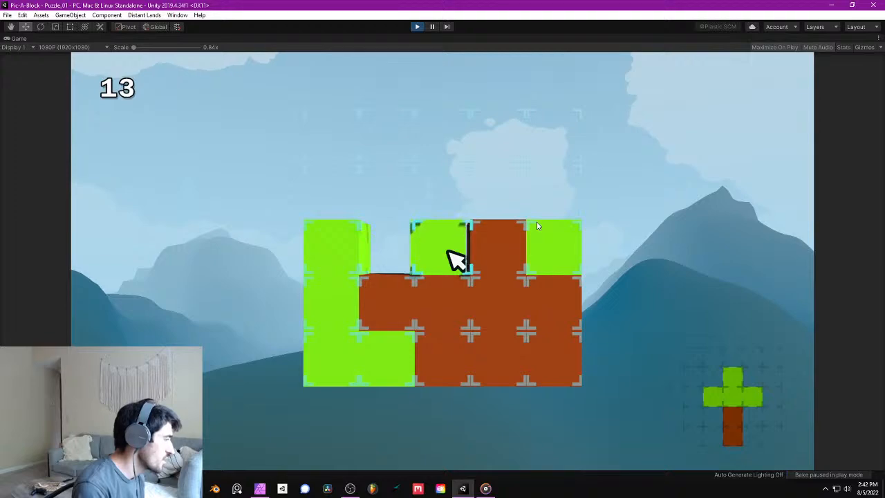
pyautogui.press('Right')
pyautogui.press('space')
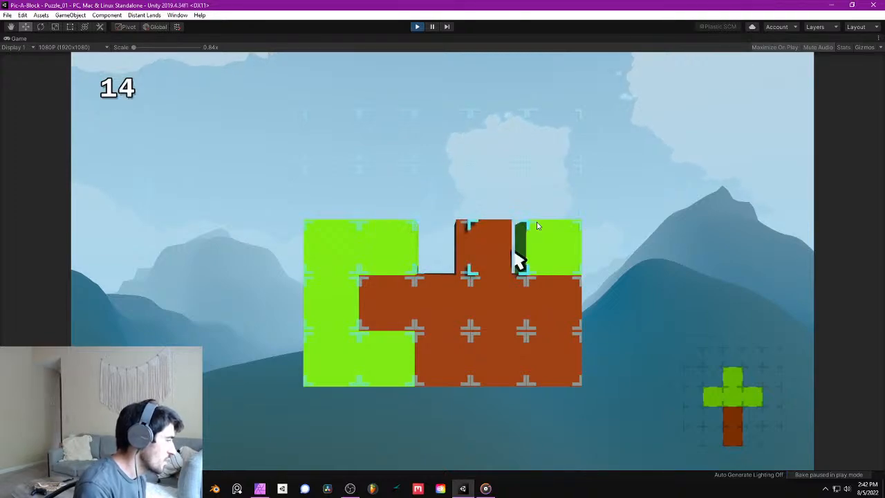
pyautogui.press('Left')
pyautogui.press('space')
pyautogui.press('Right')
pyautogui.press('space')
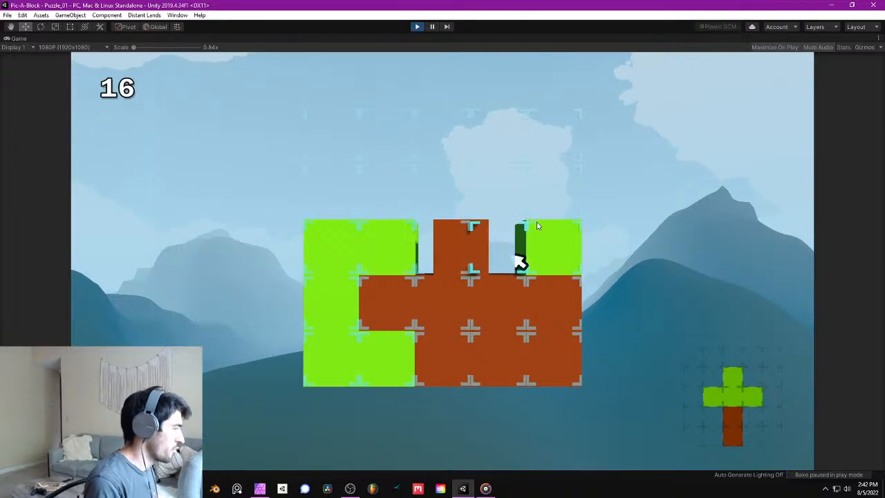
# - Shift the third-row brown block back to the fourth column and test moving the adjacent green block both ways
pyautogui.press('Left')
pyautogui.press('space')
pyautogui.press('Left')
pyautogui.press('space')
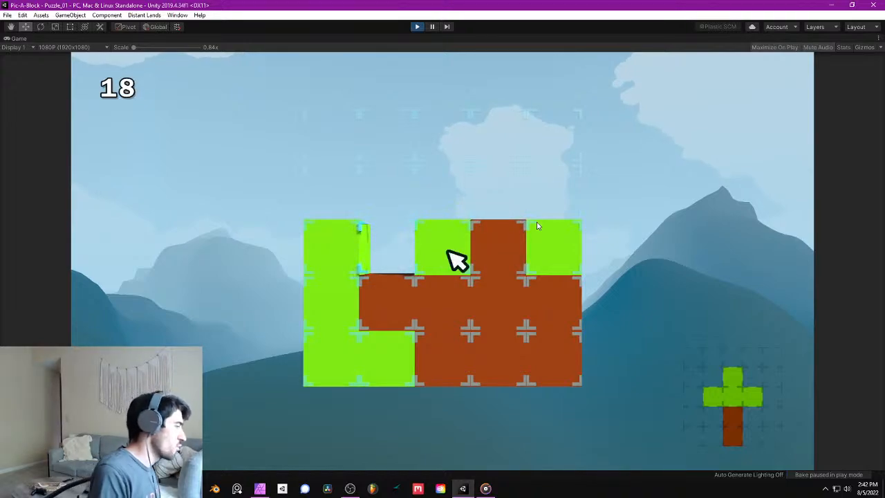
pyautogui.press('space')
# - Test shifting the green blocks in the first two columns of the third row
pyautogui.press('Left')
pyautogui.press('Left')
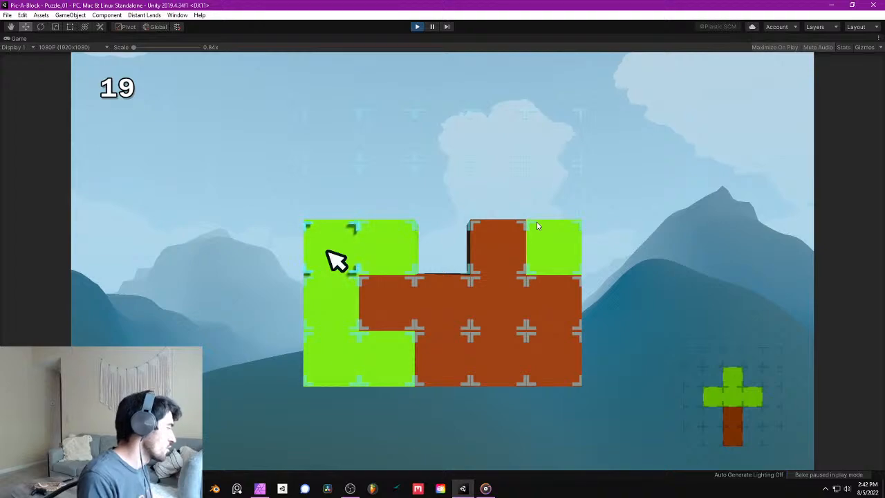
pyautogui.press('space')
pyautogui.press('Right')
pyautogui.press('space')
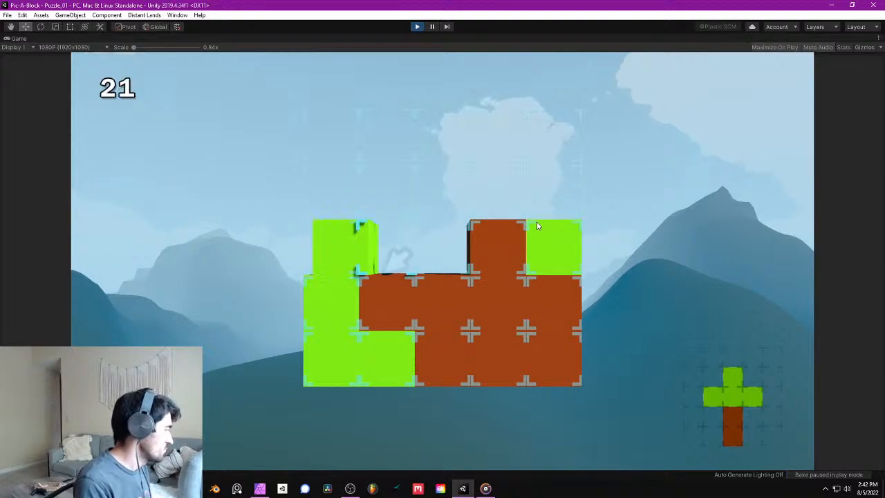
pyautogui.press('Left')
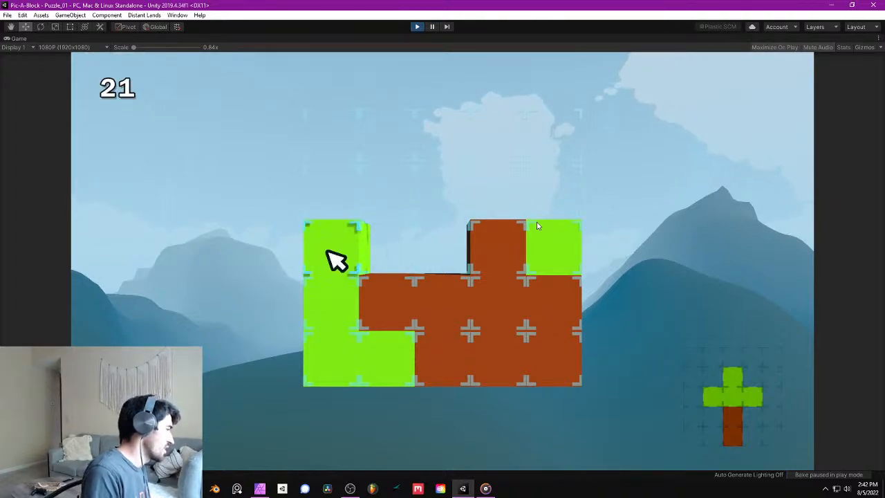
# - Move the cursor across the emptied top row and down to the last column's green block, and stop play mode
pyautogui.press('Left')
pyautogui.press('Up')
pyautogui.press('Up')
pyautogui.press('Right')
pyautogui.press('Right')
pyautogui.press('Right')
pyautogui.press('Right')
pyautogui.press('Right')
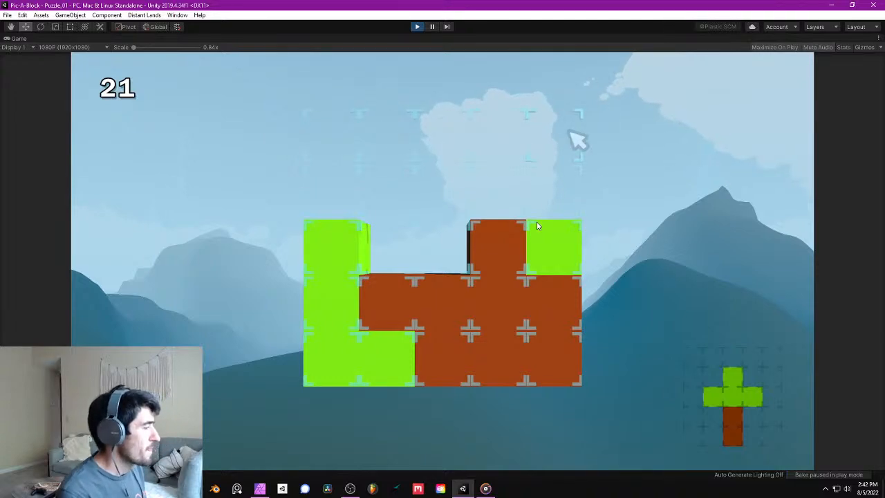
pyautogui.press('Down')
pyautogui.press('Down')
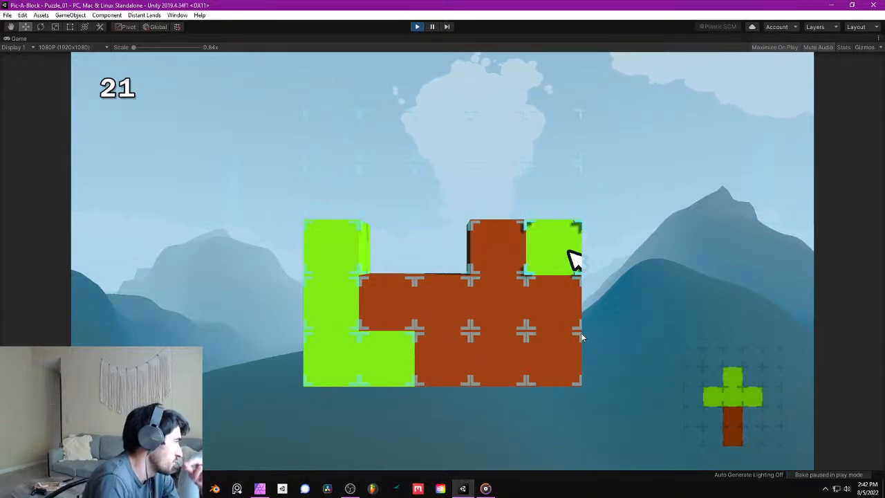
pyautogui.click(416, 27)
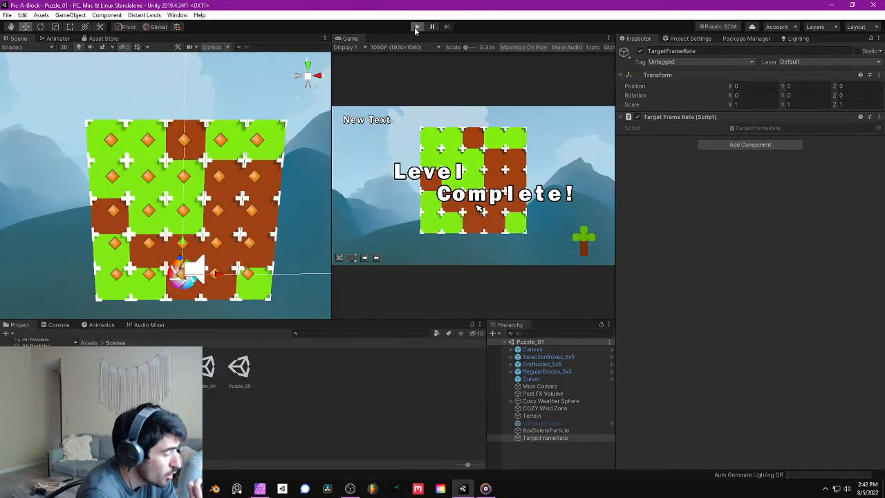
# - Restart play mode and mark the third column's blocks in rows two to five and the second column's third-row block
pyautogui.click(416, 27)
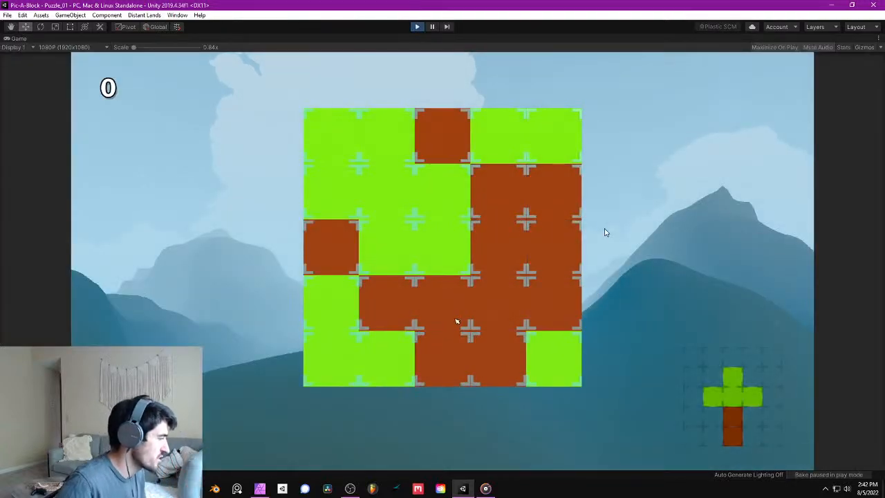
pyautogui.press('Down')
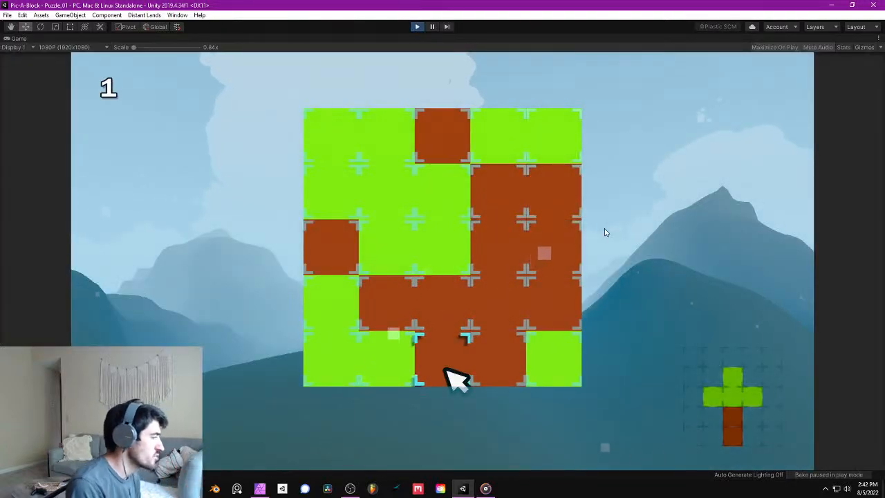
pyautogui.press('Up')
pyautogui.press('Up')
pyautogui.press('Up')
pyautogui.press('Down')
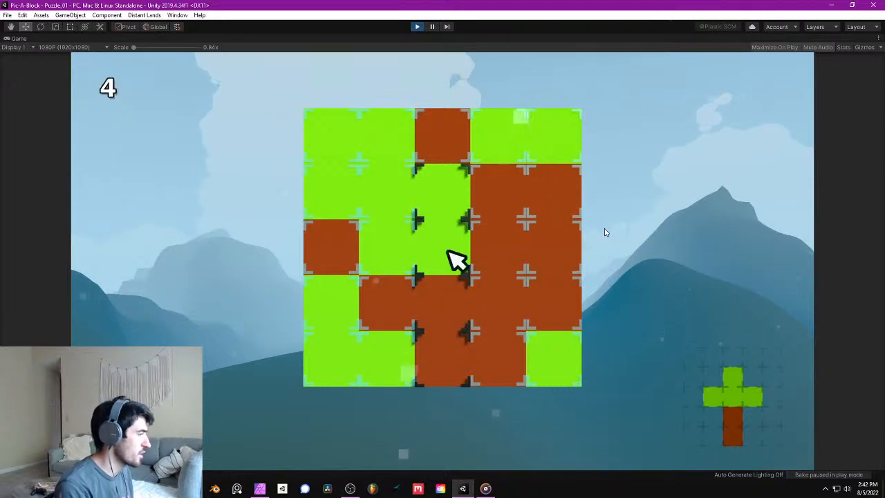
pyautogui.press('Left')
pyautogui.press('Right')
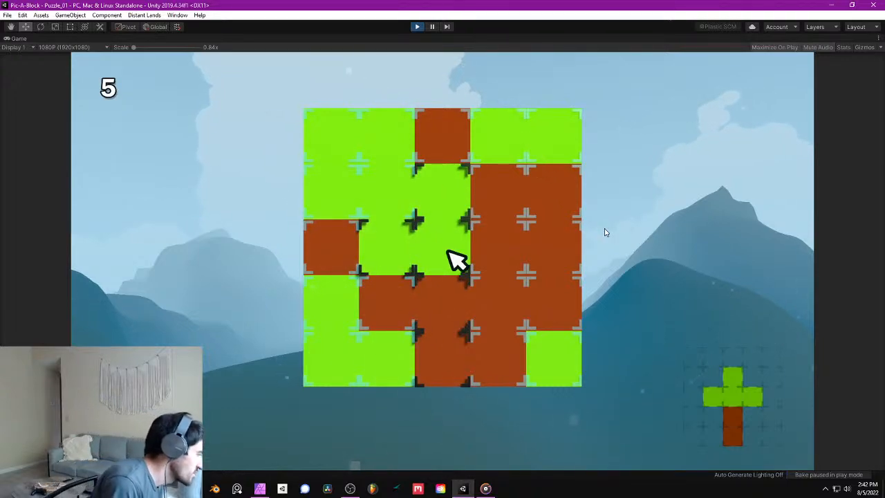
# - Delete the brown block in the fourth column's third row and mark the block that takes its place
pyautogui.press('Right')
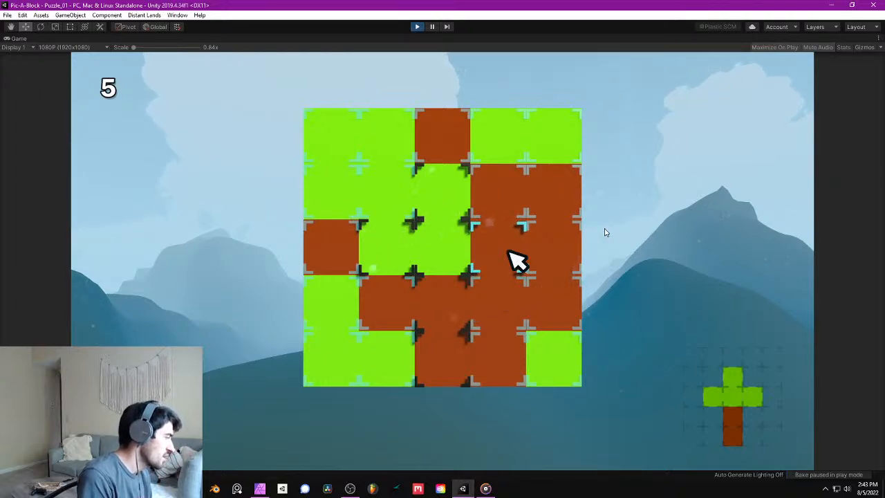
pyautogui.click(509, 252)
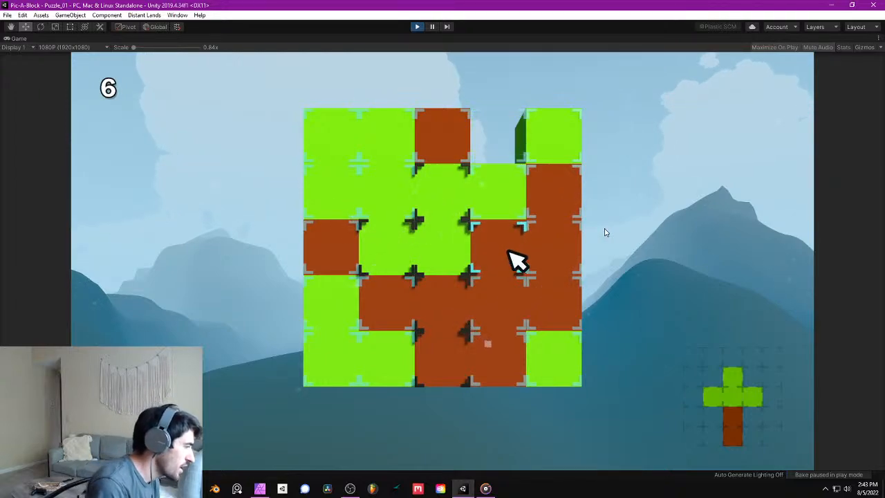
pyautogui.click(509, 251)
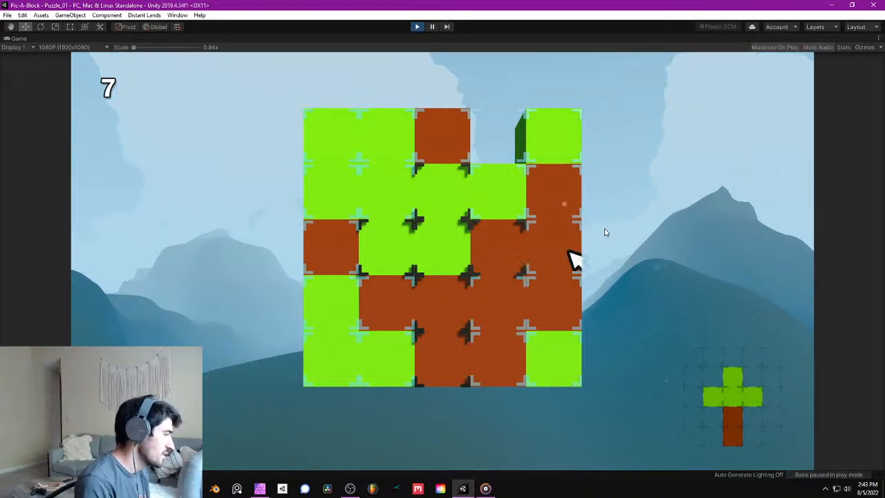
# - Unmark and delete the fourth column's third-row brown block, and mark the green block that drops into its place
pyautogui.click(509, 252)
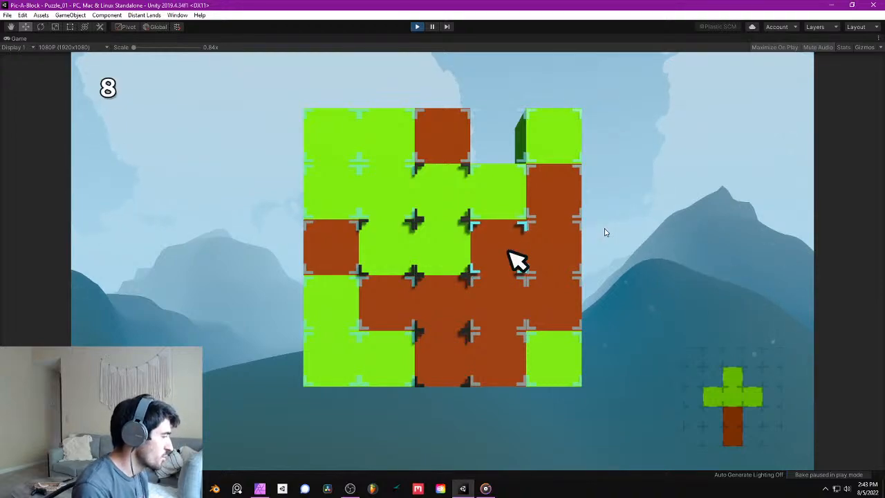
pyautogui.click(509, 252)
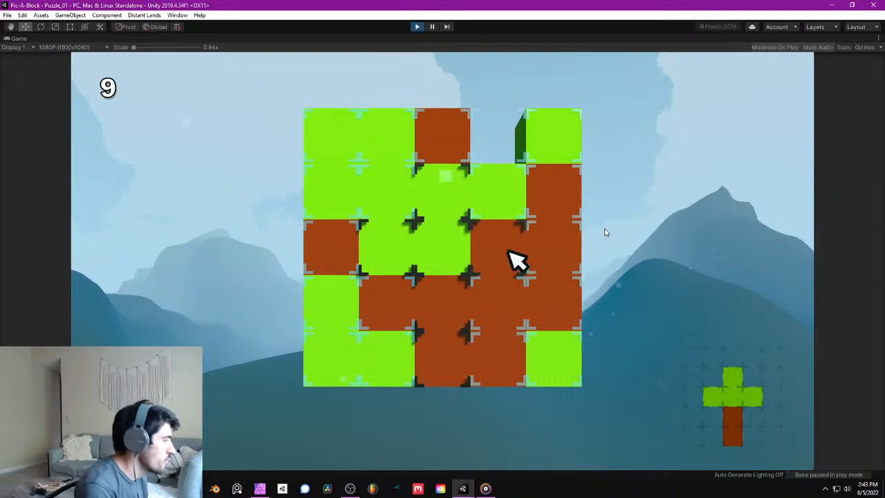
pyautogui.click(511, 253)
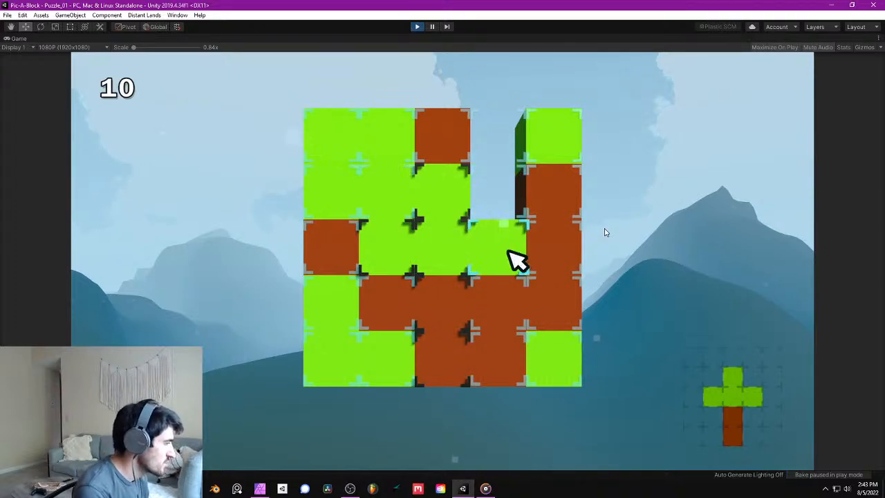
pyautogui.click(510, 252)
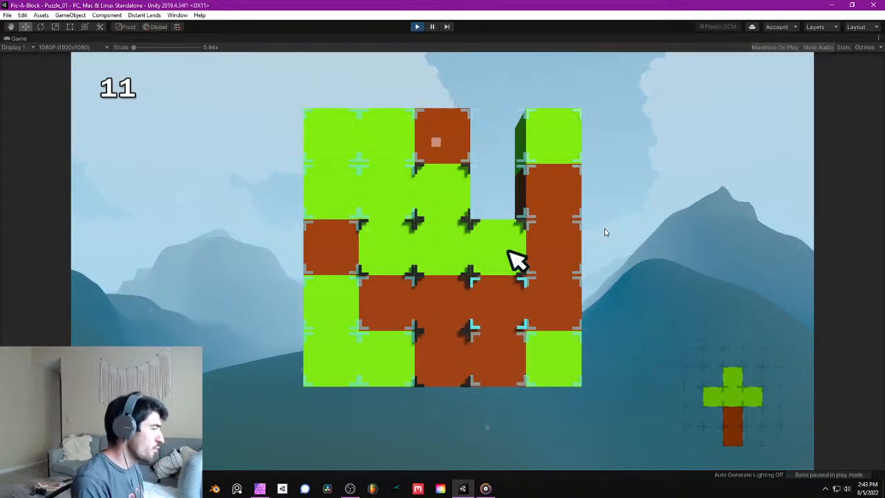
# - Delete the fourth column's bottom two blocks and shift two of the last column's fourth-row blocks left into the gap
pyautogui.click(515, 312)
pyautogui.click(515, 370)
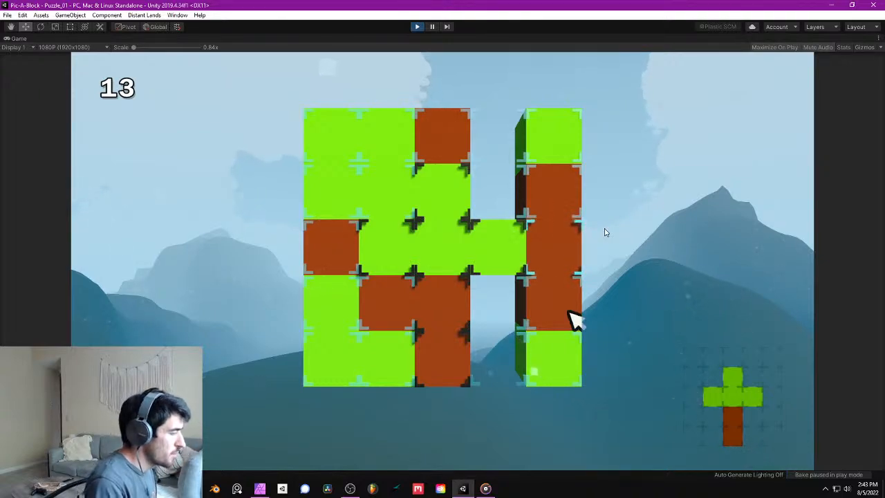
pyautogui.click(569, 313)
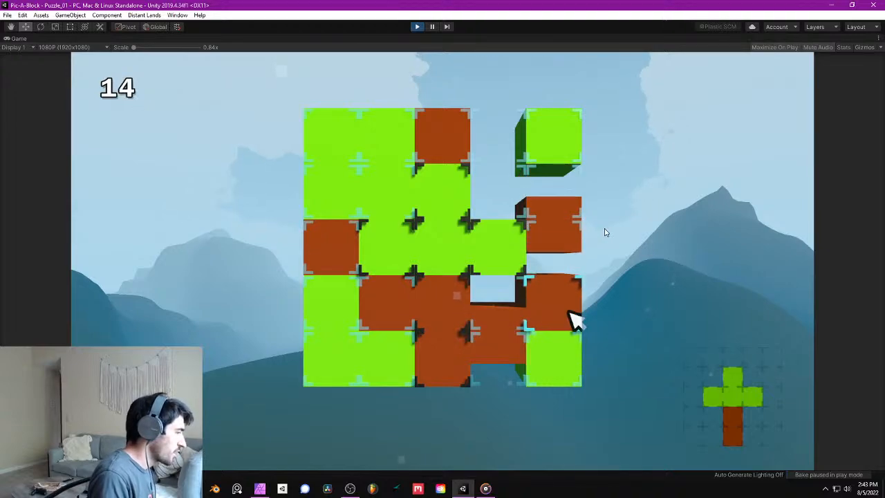
pyautogui.click(569, 312)
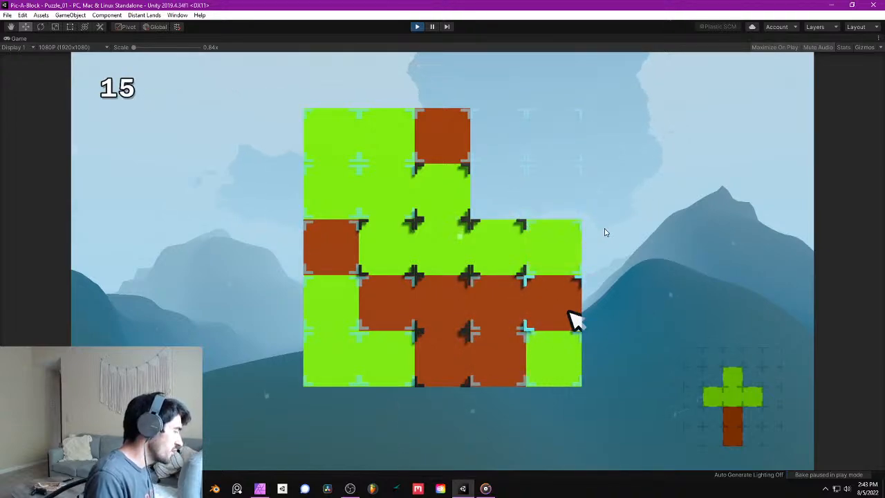
# - Delete all remaining blocks in the bottom two rows of the fourth and fifth columns
pyautogui.click(569, 312)
pyautogui.press('Left')
pyautogui.press('space')
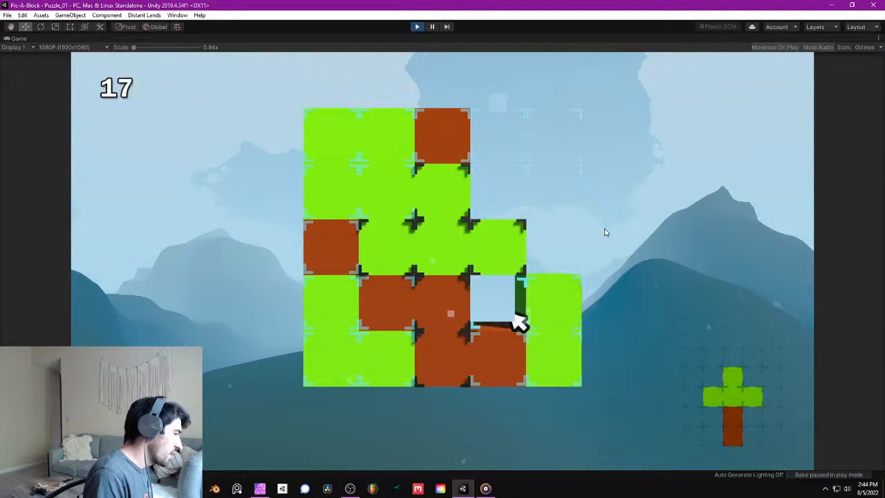
pyautogui.press('Right')
pyautogui.press('space')
pyautogui.press('Down')
pyautogui.press('space')
# - Delete the second column's bottom two blocks and shift the first column's fourth-row green block right into the gap
pyautogui.press('Left')
pyautogui.press('space')
pyautogui.press('Left')
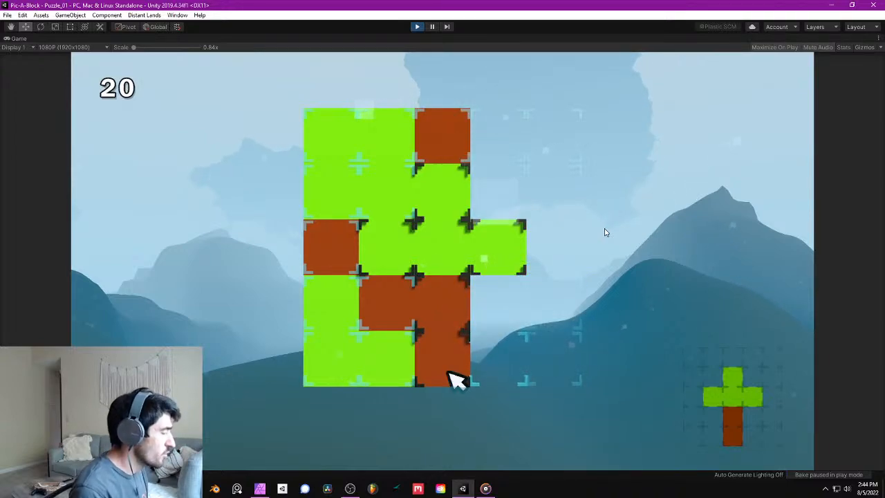
pyautogui.press('Left')
pyautogui.press('space')
pyautogui.press('space')
pyautogui.press('Left')
pyautogui.press('Up')
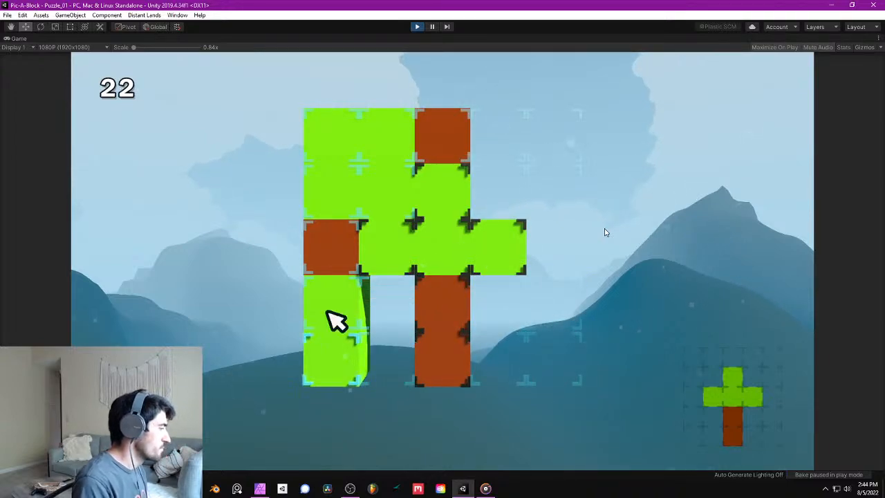
pyautogui.press('space')
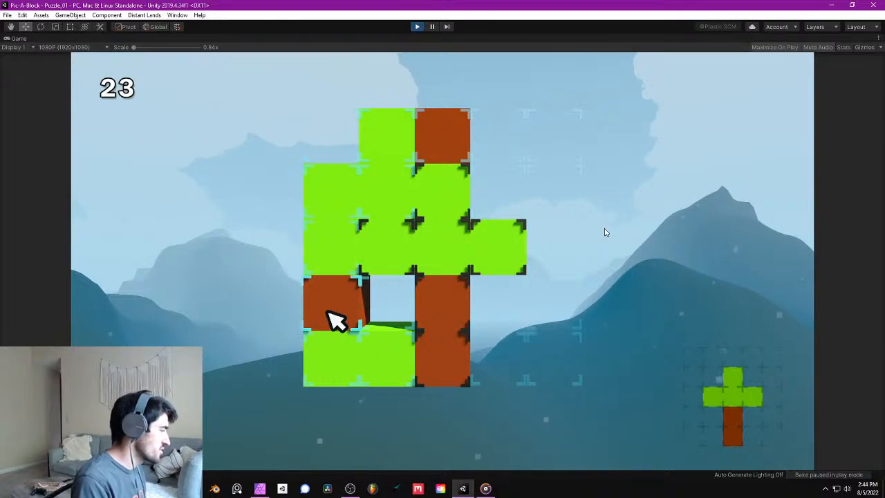
# - Delete the four remaining blocks of the first column
pyautogui.press('Down')
pyautogui.press('Up')
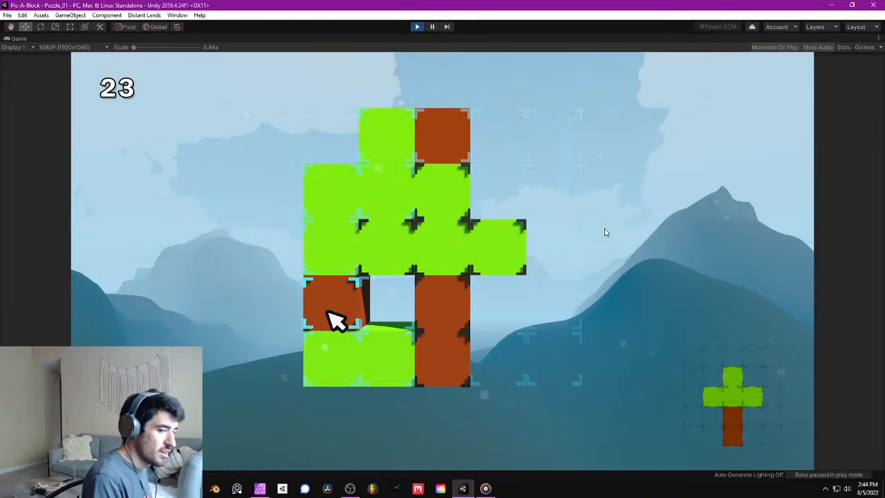
pyautogui.press('space')
pyautogui.press('space')
pyautogui.press('space')
# - Delete the second column's bottom green block and its two green blocks above the marked one
pyautogui.press('space')
pyautogui.press('Right')
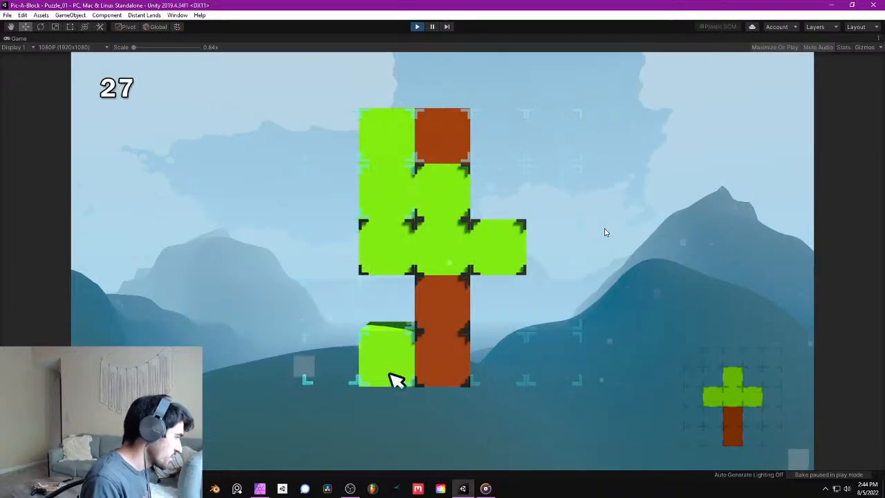
pyautogui.press('space')
pyautogui.press('Up')
pyautogui.press('Up')
pyautogui.press('Up')
# - Complete the puzzle by deleting the third column's top brown block, and stop play mode
pyautogui.press('space')
pyautogui.press('space')
pyautogui.press('Right')
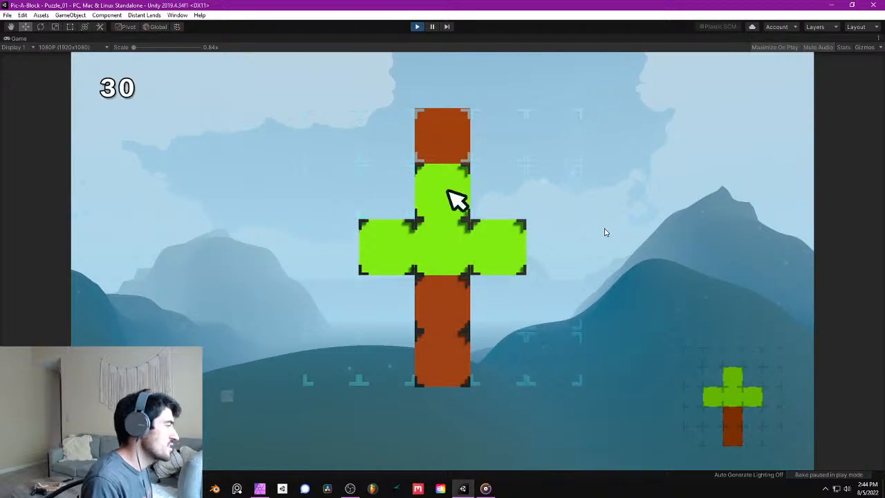
pyautogui.press('Right')
pyautogui.press('Up')
pyautogui.press('Left')
pyautogui.press('space')
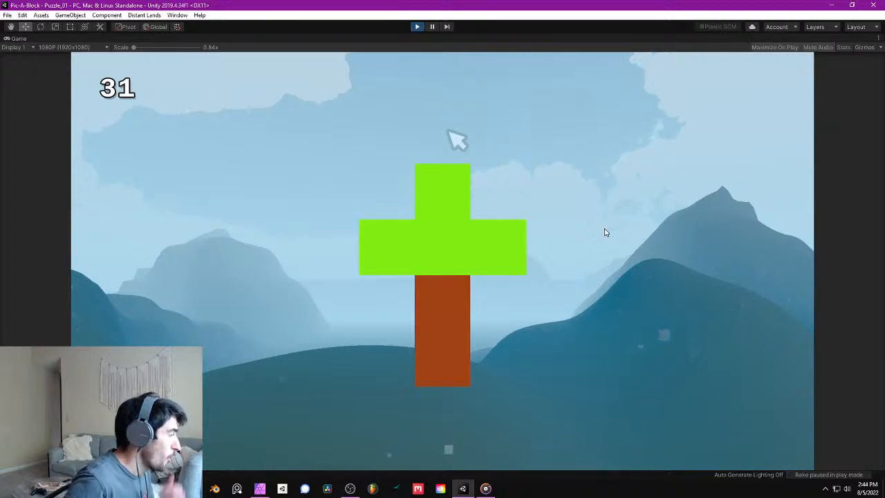
pyautogui.click(419, 26)
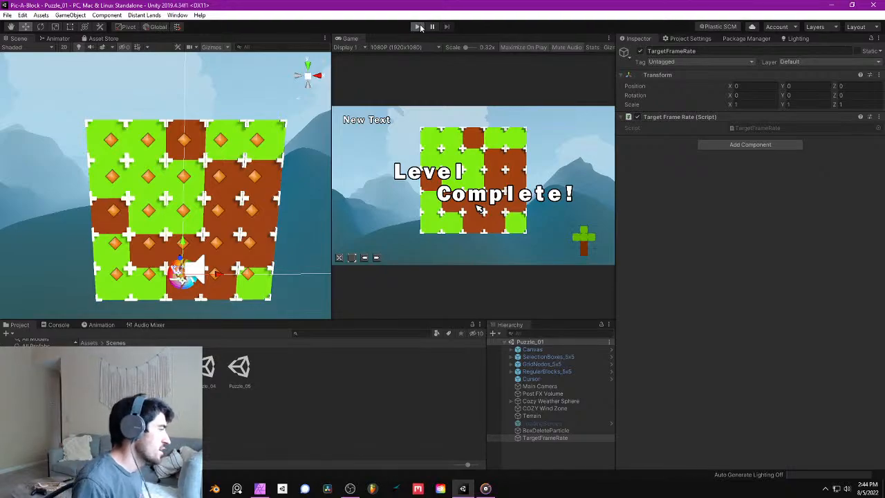
# - Restart play mode and mark the second column's third-row block and the third column's blocks in rows two to five
pyautogui.click(419, 27)
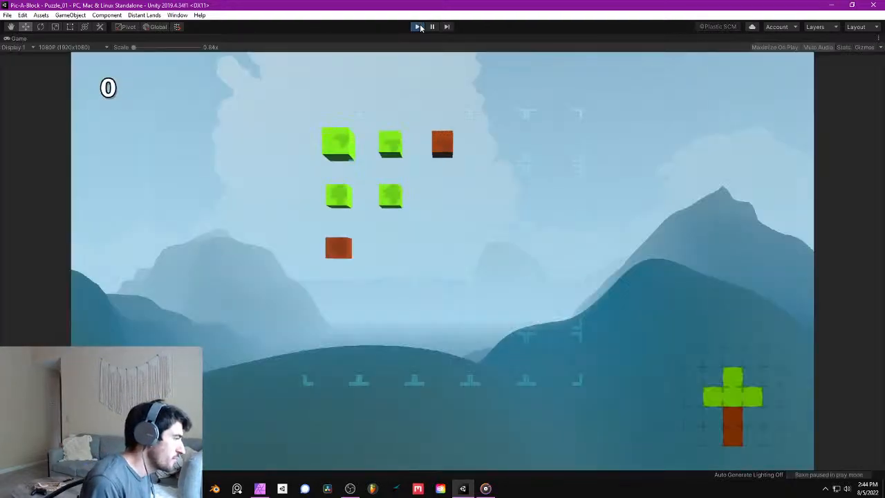
pyautogui.press('space')
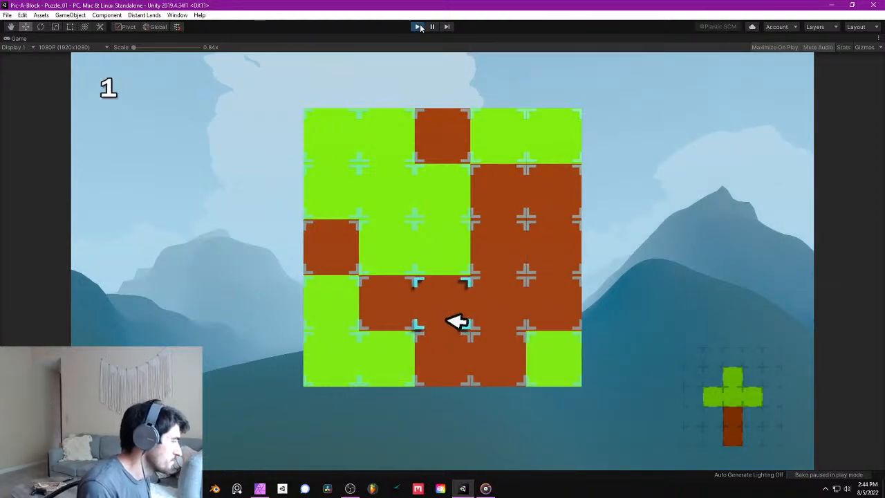
pyautogui.press('Up')
pyautogui.press('Left')
pyautogui.press('space')
pyautogui.press('Right')
pyautogui.press('Up')
pyautogui.press('space')
pyautogui.press('Down')
pyautogui.press('Down')
pyautogui.press('space')
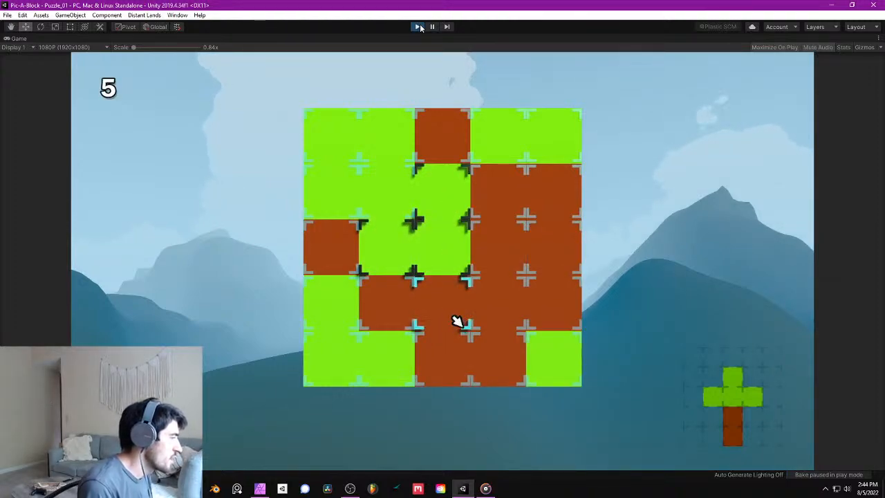
pyautogui.press('Down')
pyautogui.press('space')
# - Delete two brown blocks in turn from the fourth column's third row and mark the green block that drops in
pyautogui.press('Up')
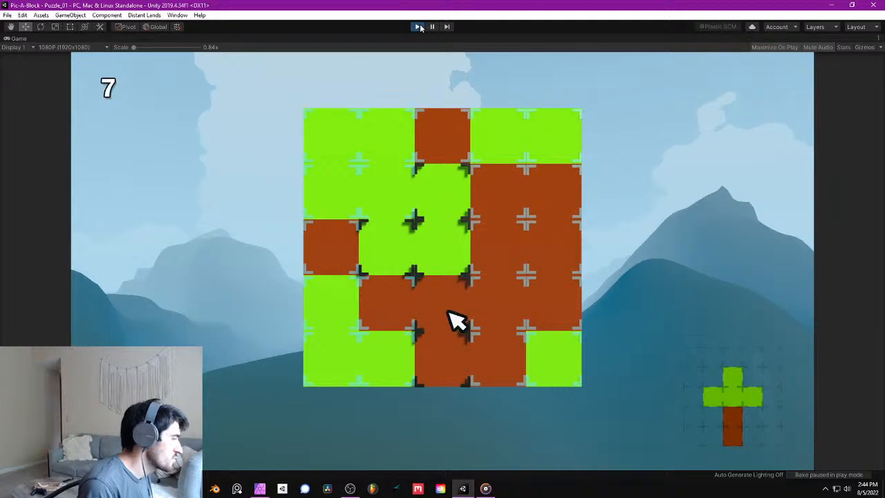
pyautogui.press('Right')
pyautogui.press('Up')
pyautogui.press('space')
pyautogui.press('space')
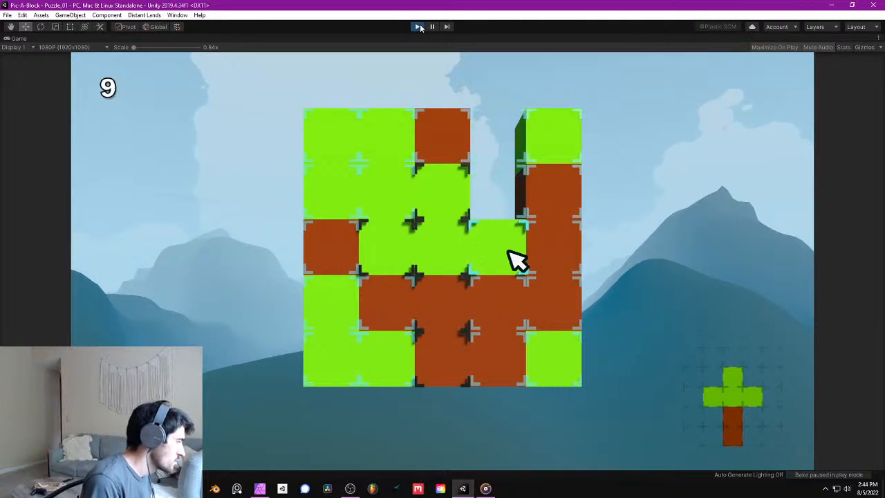
# - Delete the fourth column's bottom two brown blocks and the last column's bottom green block
pyautogui.press('space')
pyautogui.press('Down')
pyautogui.press('space')
pyautogui.press('Down')
# - Delete the four remaining blocks of the last column
pyautogui.press('space')
pyautogui.press('Right')
pyautogui.press('space')
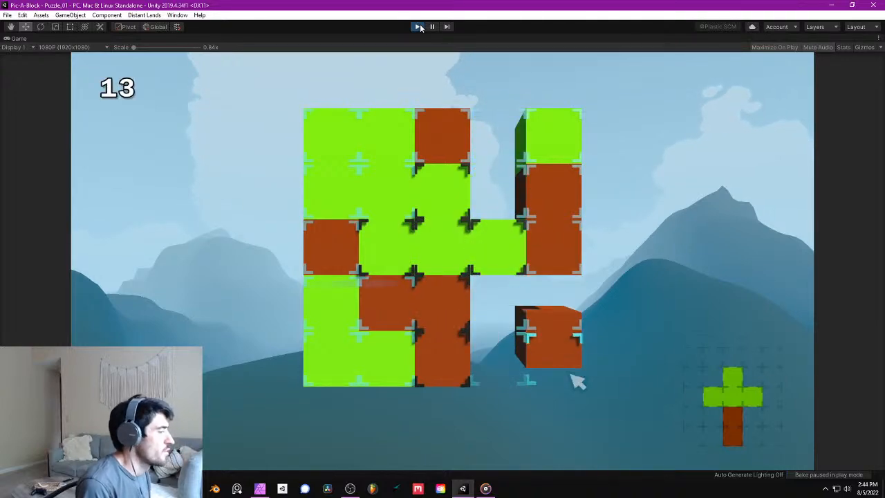
pyautogui.press('Up')
pyautogui.press('Up')
pyautogui.press('Up')
pyautogui.press('space')
pyautogui.press('Down')
# - Delete the two green blocks above the second column's marked block
pyautogui.press('space')
pyautogui.press('Down')
pyautogui.press('space')
pyautogui.press('Down')
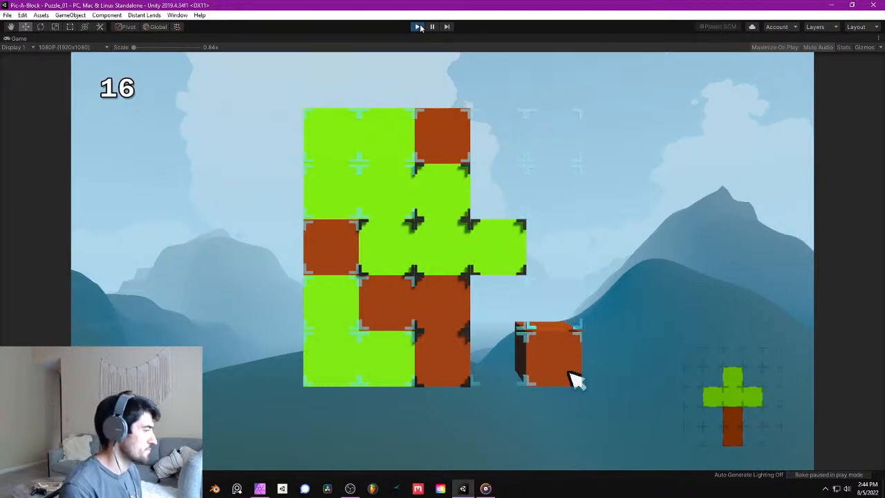
pyautogui.press('space')
pyautogui.press('Left')
pyautogui.press('Left')
pyautogui.press('Left')
pyautogui.press('Up')
pyautogui.press('Up')
pyautogui.press('Up')
pyautogui.press('space')
# - Delete the third column's top brown block and the first column's upper three blocks
pyautogui.press('Up')
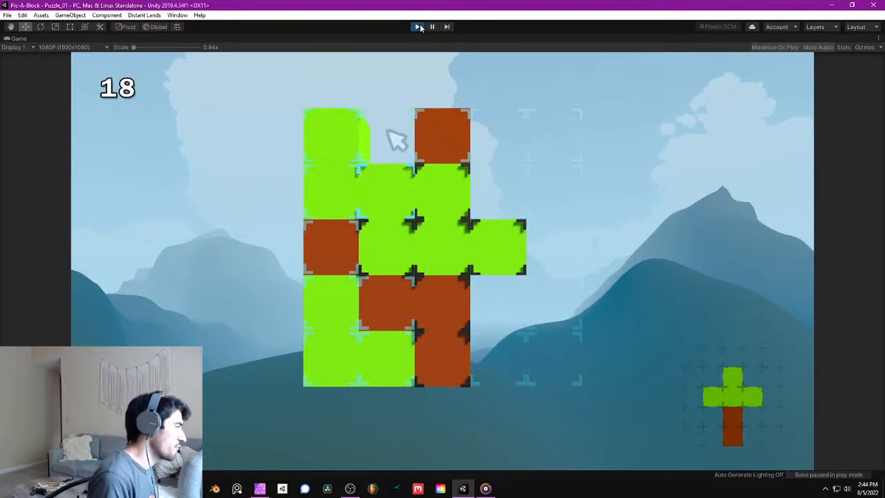
pyautogui.press('Down')
pyautogui.press('space')
pyautogui.press('Up')
pyautogui.press('Right')
pyautogui.press('space')
pyautogui.click(332, 246)
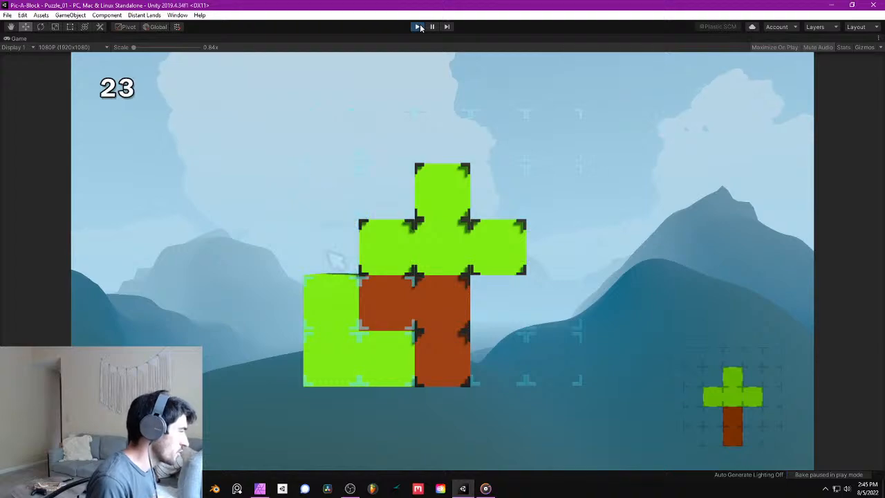
# - Complete the puzzle by deleting the four unmarked blocks in the first two columns' bottom two rows, and stop play mode
pyautogui.click(331, 302)
pyautogui.click(387, 302)
pyautogui.click(388, 358)
pyautogui.click(331, 366)
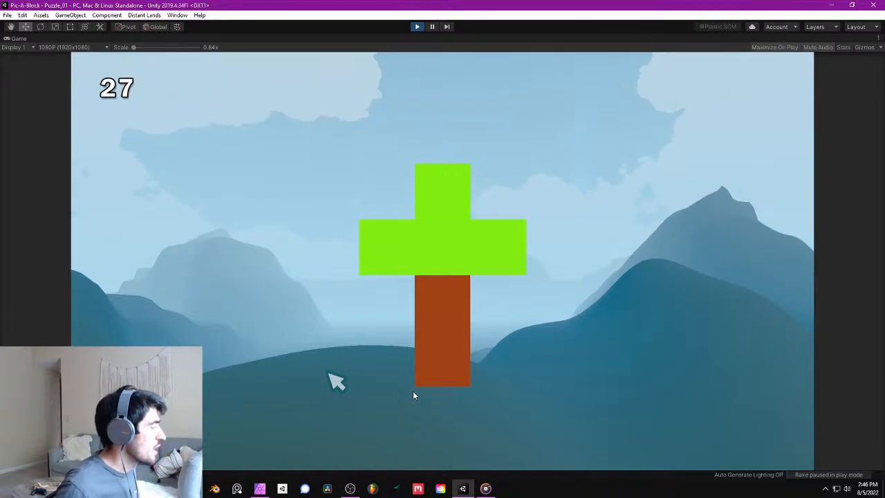
pyautogui.click(416, 27)
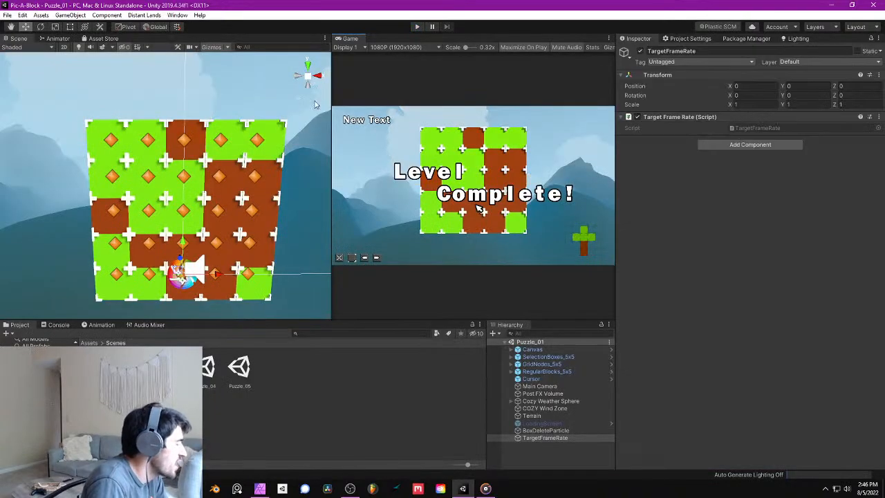
# - Restart play mode and delete two blocks in turn from the third column's fourth row
pyautogui.moveTo(230, 150); pyautogui.dragTo(217, 177, button='right')
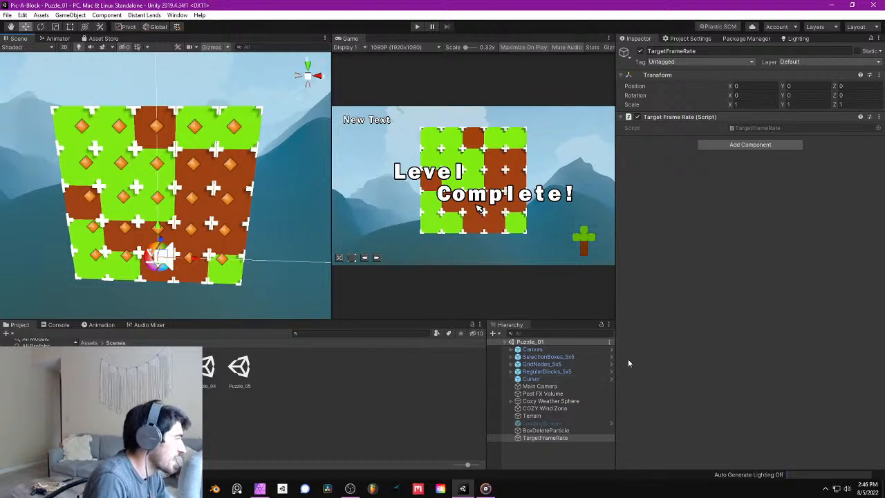
pyautogui.click(417, 27)
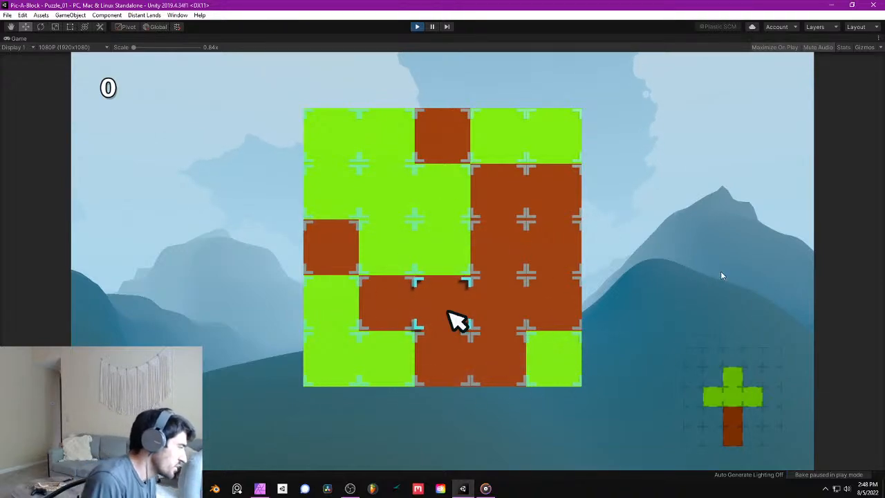
pyautogui.press('space')
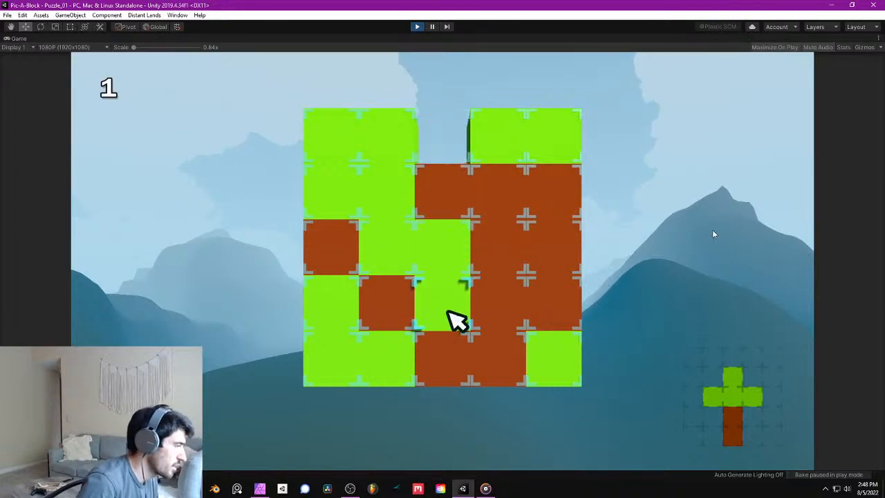
pyautogui.press('space')
# - Move the cursor back and forth between the second and third columns in row four, and delete the third column's green block
pyautogui.press('Left')
pyautogui.press('Right')
pyautogui.press('Left')
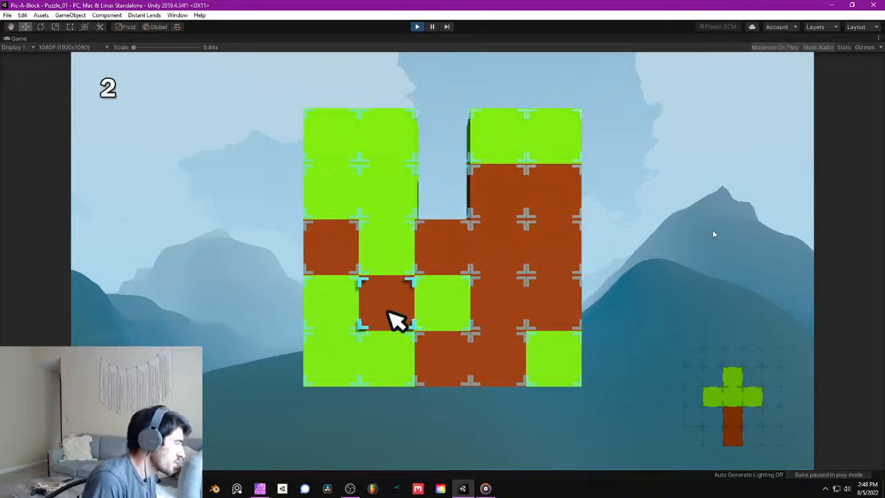
pyautogui.press('Right')
pyautogui.press('Left')
pyautogui.press('Right')
pyautogui.press('space')
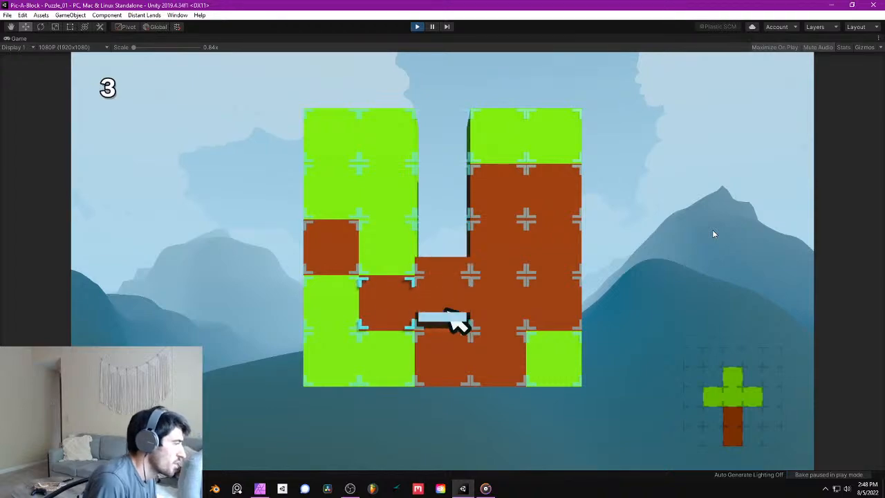
# - Delete the fourth column's fourth-row and third-row brown blocks, and shift its third-row green block left into the third column
pyautogui.press('Right')
pyautogui.press('space')
pyautogui.press('Up')
pyautogui.press('space')
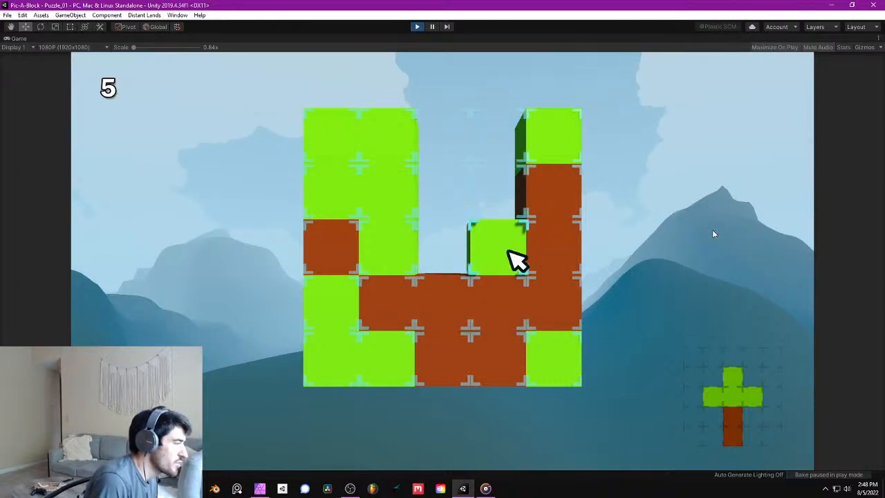
pyautogui.press('space')
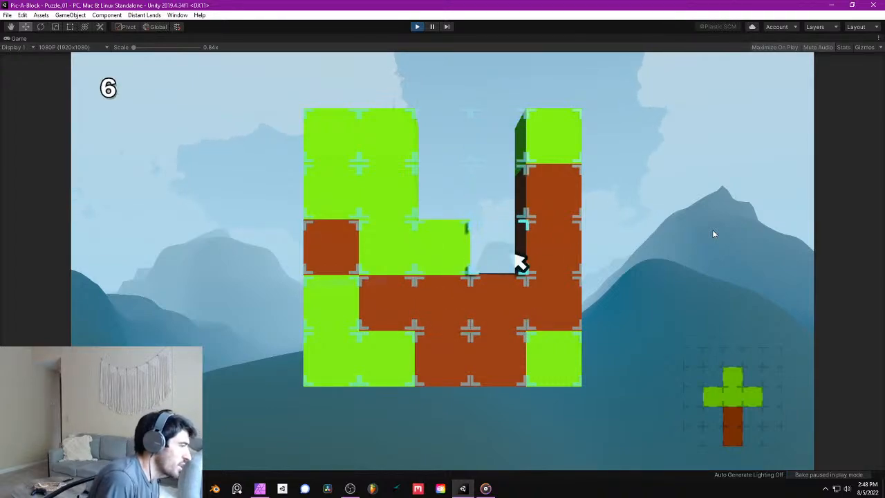
# - Shift the last column's third-row brown block and second-row green block left into the fourth column
pyautogui.press('Right')
pyautogui.press('space')
pyautogui.press('Up')
pyautogui.press('space')
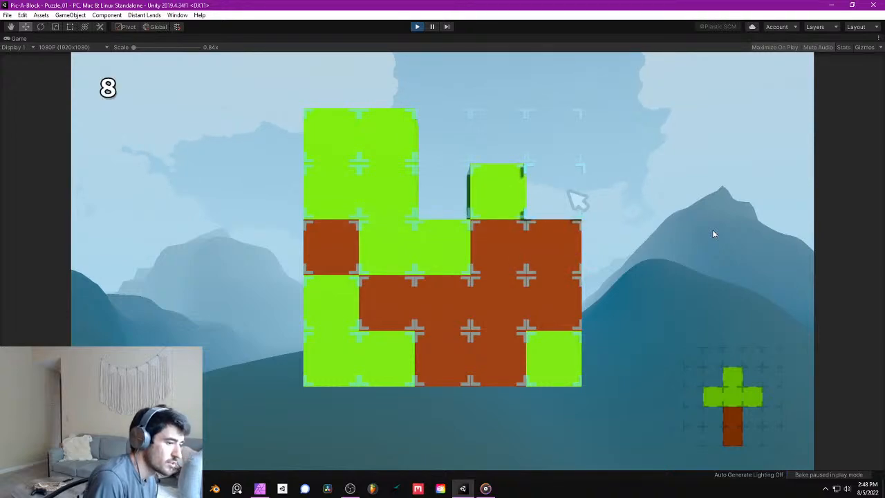
# - Stop the Puzzle_01 play test and open the Puzzle_02 scene
pyautogui.press('Left')
pyautogui.press('Left')
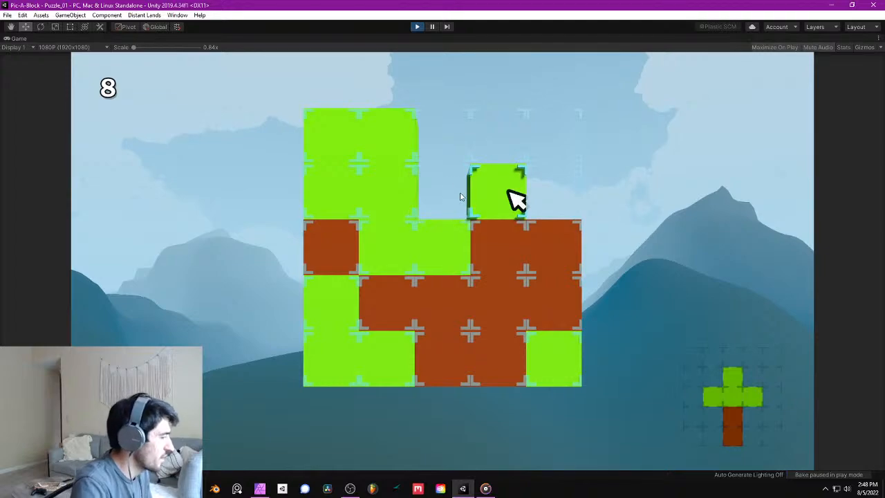
pyautogui.click(417, 27)
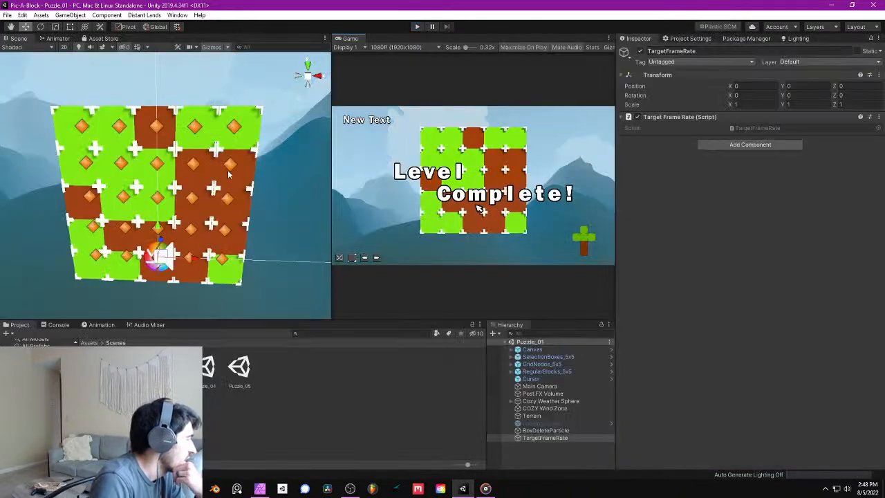
pyautogui.moveTo(228, 173); pyautogui.dragTo(240, 186, button='right')
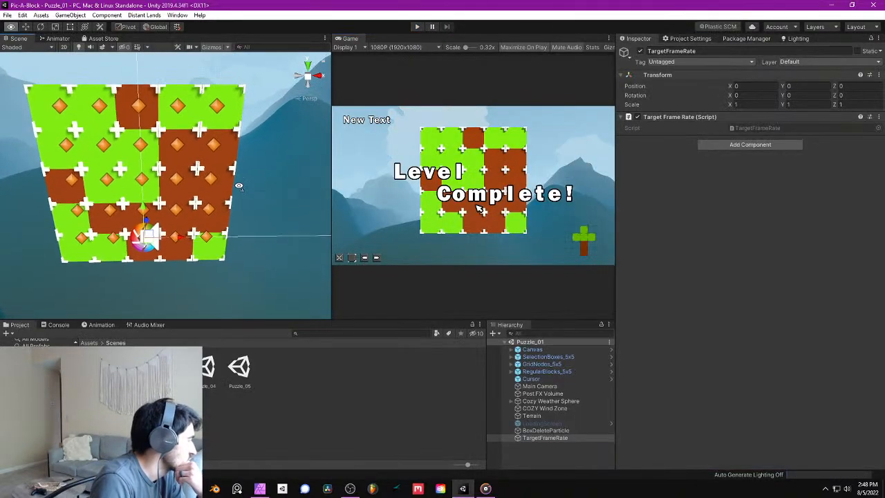
pyautogui.doubleClick(141, 368)
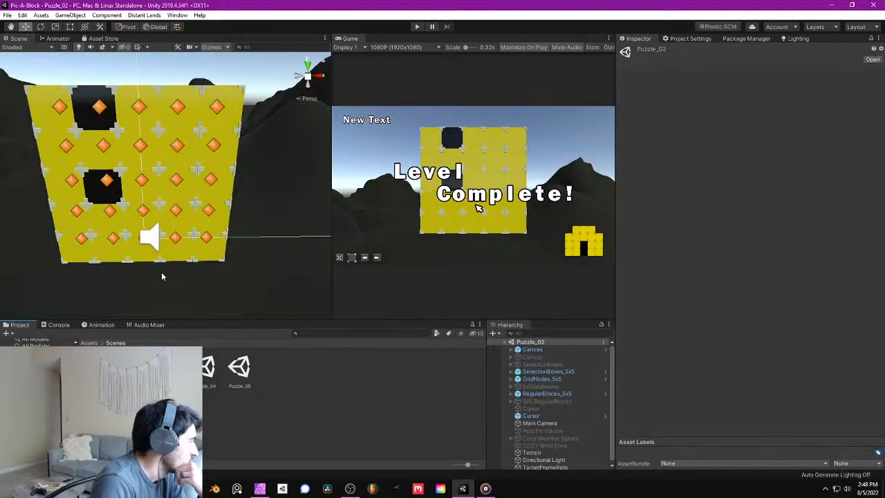
pyautogui.moveTo(137, 219); pyautogui.dragTo(138, 212, button='right')
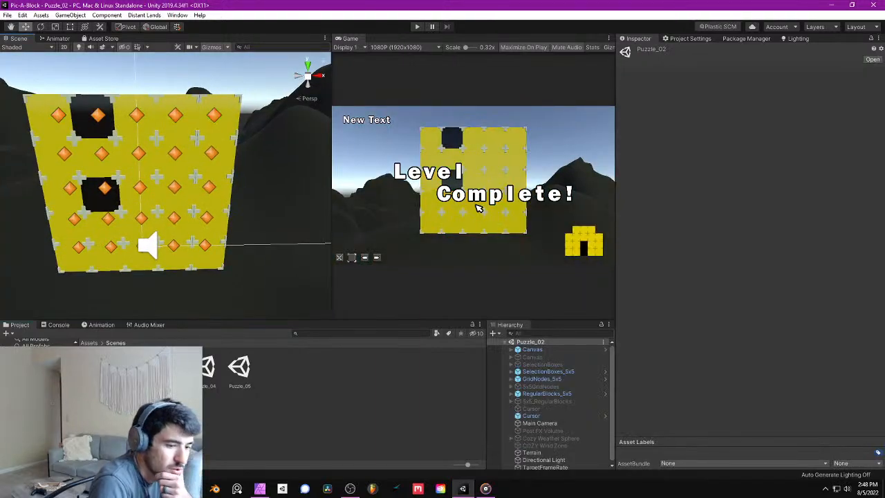
# - Run Puzzle_02 briefly in play mode to check how it starts, and stop it
pyautogui.hotkey('alt', 'Tab')
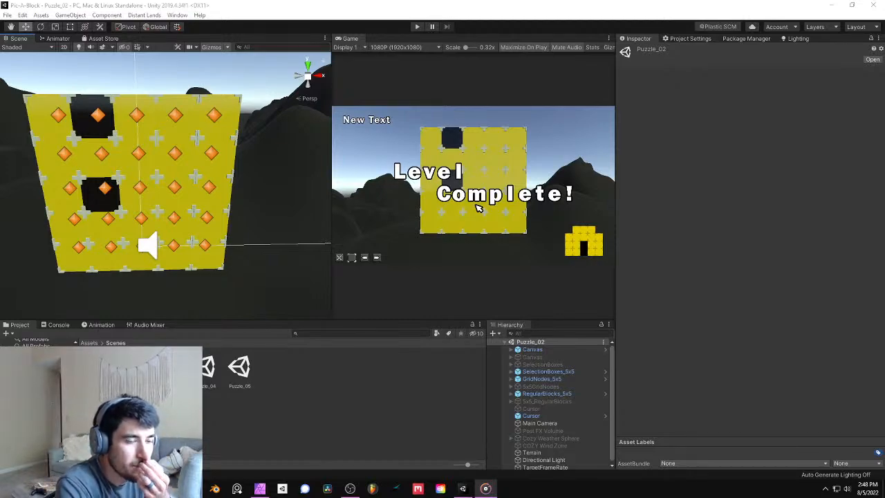
pyautogui.hotkey('alt', 'Tab')
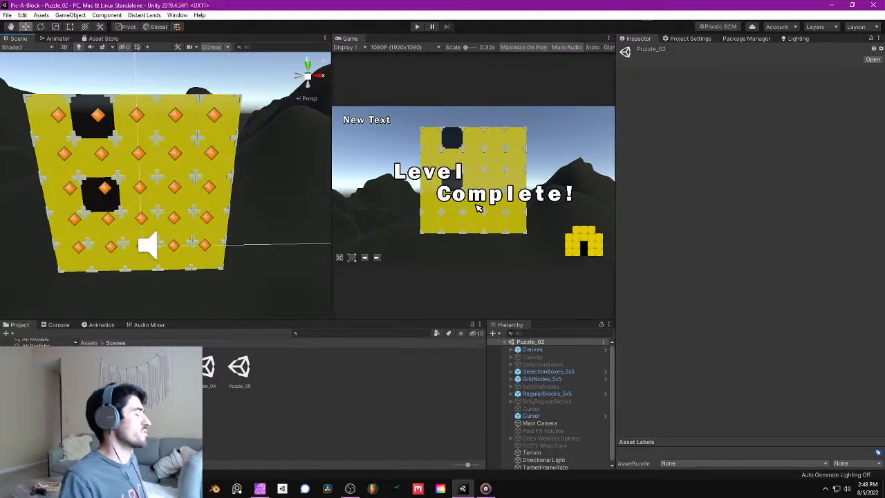
pyautogui.moveTo(127, 191); pyautogui.dragTo(126, 124, button='right')
pyautogui.press('s')
pyautogui.click(417, 27)
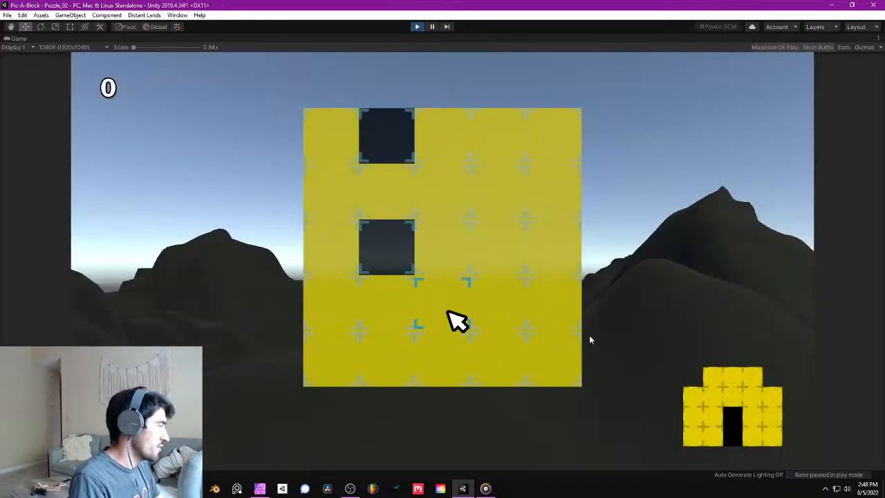
pyautogui.click(417, 26)
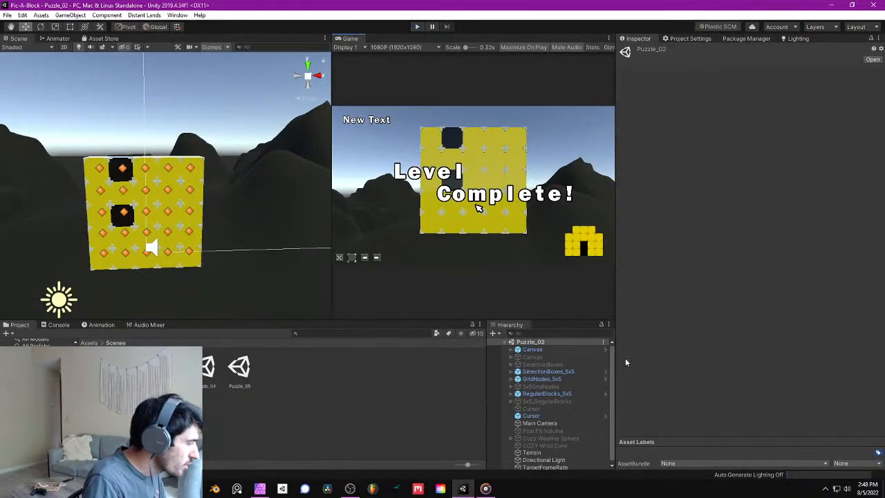
# - Add the Target Frame Rate script to the TargetFrameRate object of Puzzle_02
pyautogui.click(545, 466)
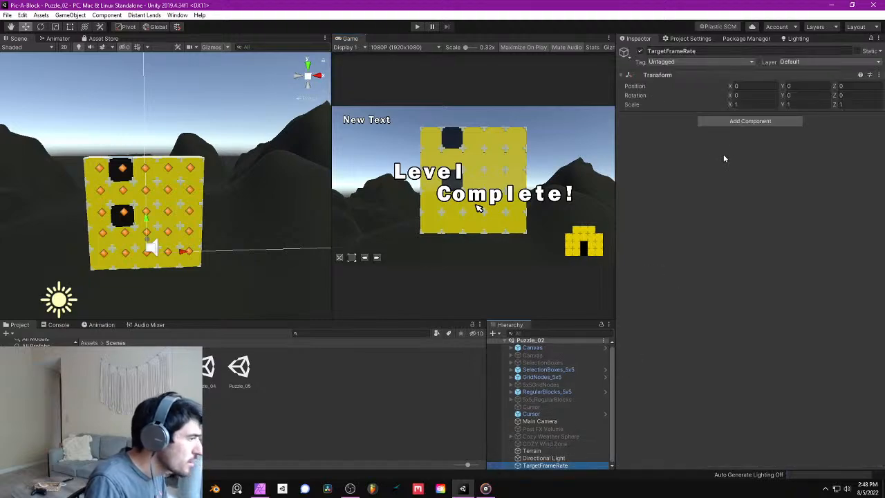
pyautogui.click(749, 121)
pyautogui.write('t')
pyautogui.click(745, 154)
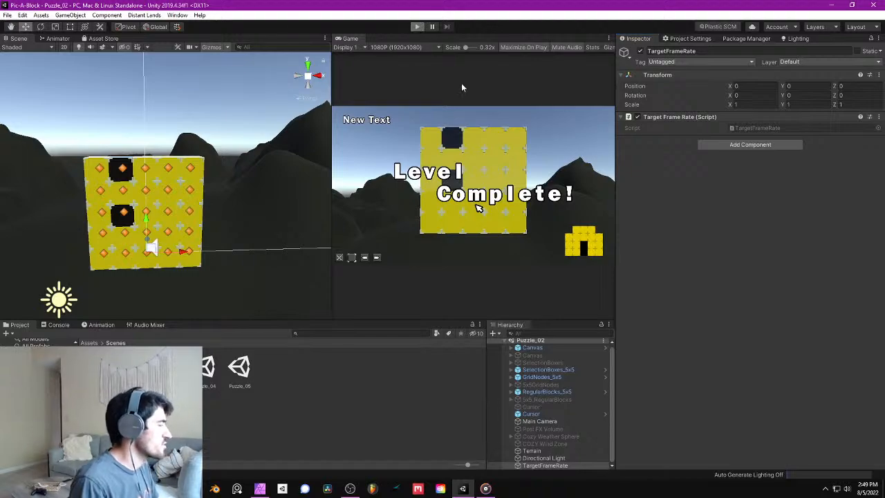
# - Start play mode in Puzzle_02 and delete the yellow block in the third column's fourth row
pyautogui.click(417, 26)
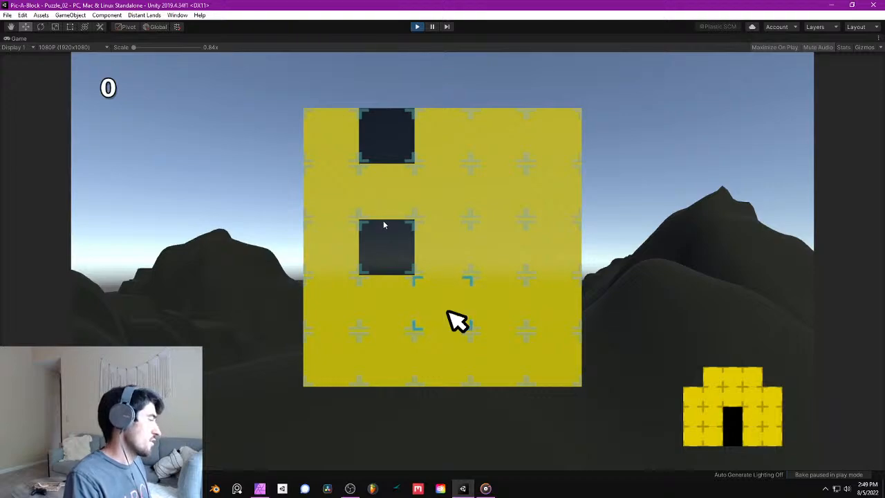
pyautogui.click(477, 285)
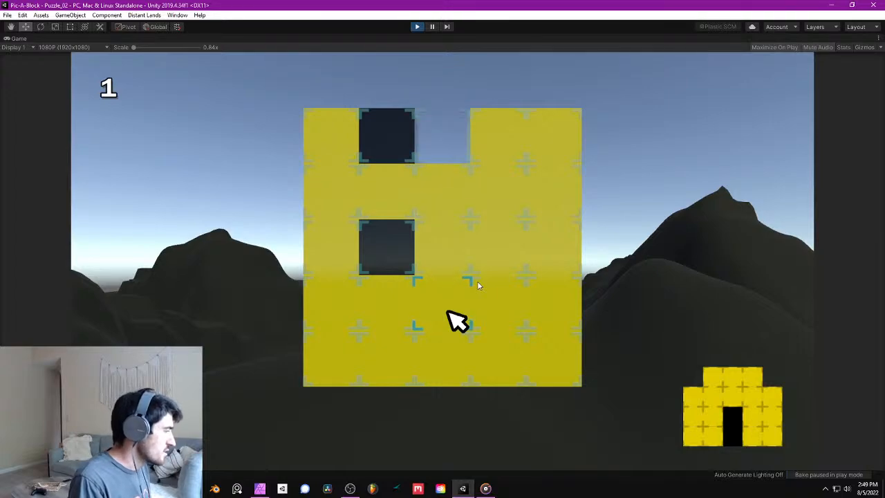
pyautogui.press('Up')
pyautogui.press('Up')
pyautogui.press('Up')
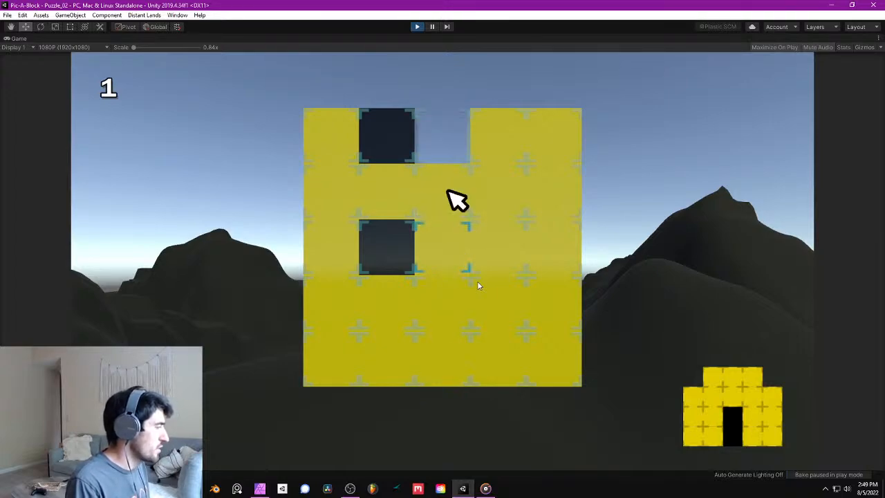
# - Move the cursor up and down the third column and delete its second-, third- and fourth-row yellow blocks
pyautogui.press('Down')
pyautogui.press('Down')
pyautogui.press('Up')
pyautogui.press('Up')
pyautogui.press('Down')
pyautogui.press('space')
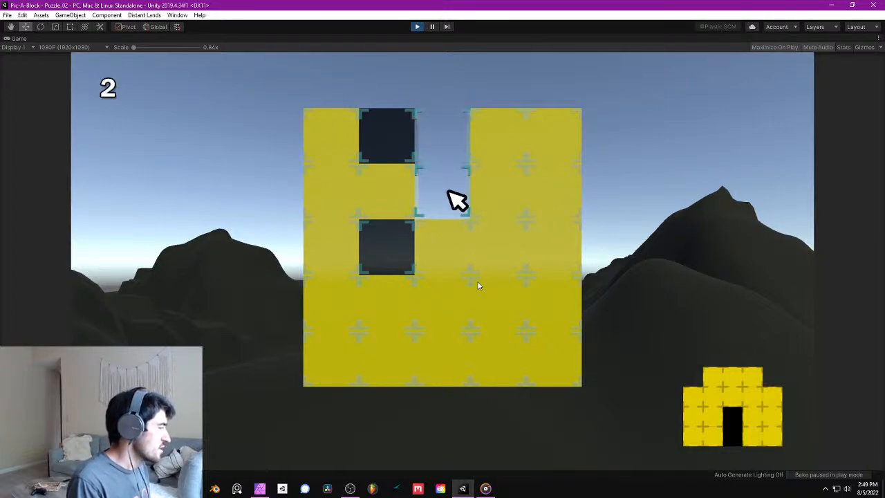
pyautogui.press('Down')
pyautogui.press('space')
pyautogui.press('Down')
pyautogui.press('space')
# - Shift the second column's two black blocks right into the third column
pyautogui.press('Left')
pyautogui.press('Up')
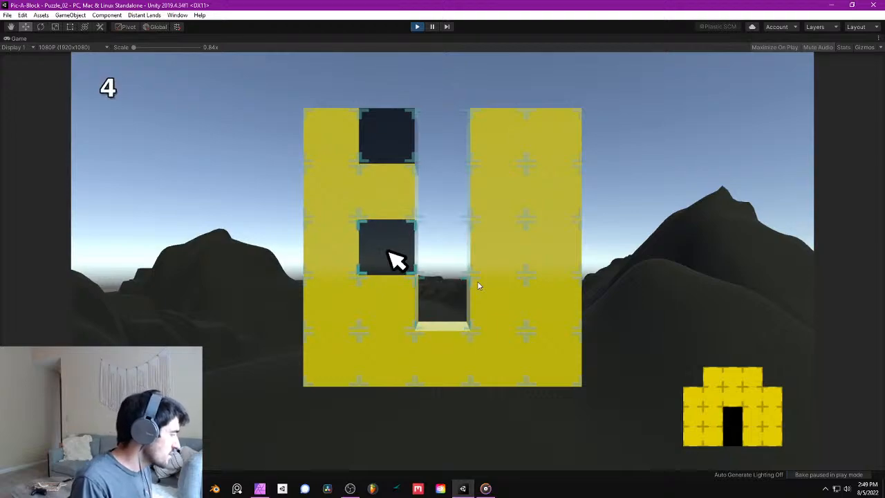
pyautogui.press('d')
pyautogui.press('Up')
pyautogui.press('d')
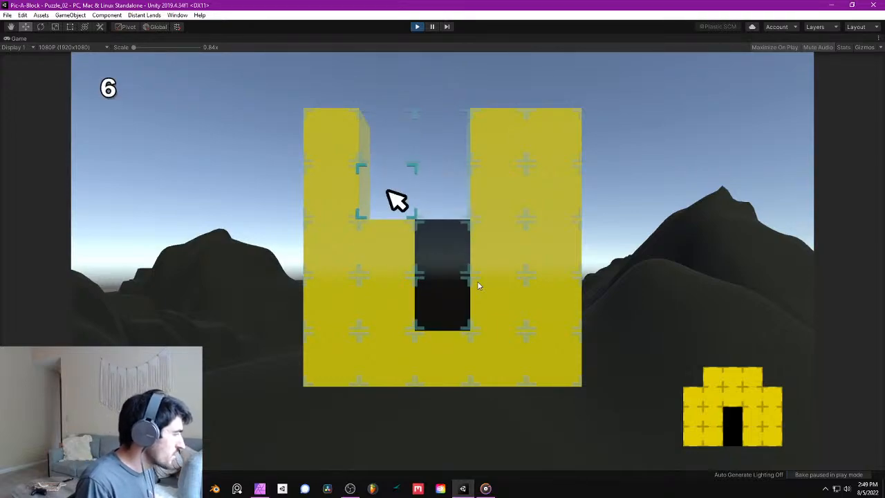
# - Shift the fourth column's top block left into the third column and the first column's top block right into the second
pyautogui.press('Right')
pyautogui.press('Right')
pyautogui.press('Up')
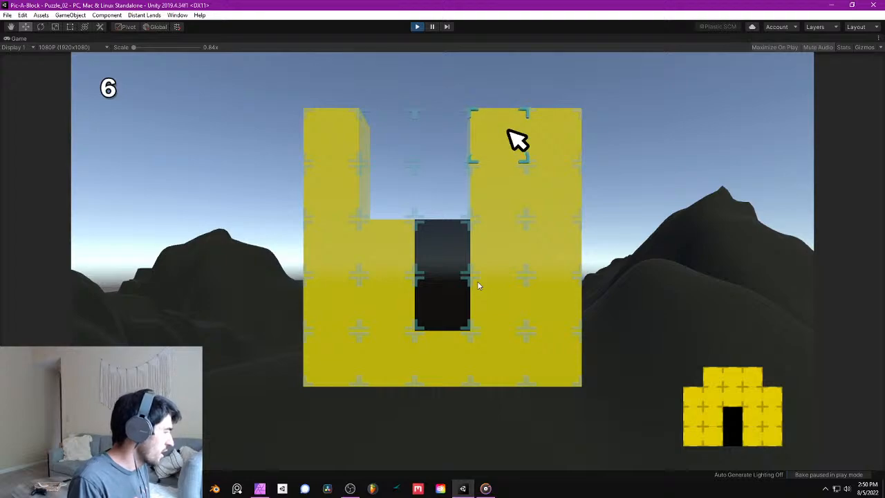
pyautogui.press('a')
pyautogui.press('Left')
pyautogui.press('Left')
pyautogui.press('Left')
pyautogui.press('d')
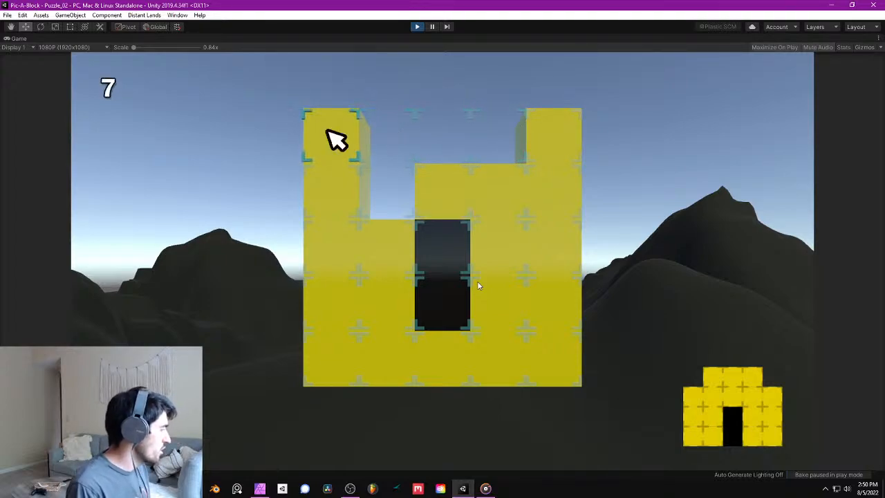
# - Push the last column's top-row and second-row yellow blocks off the grid to the right
pyautogui.press('Right')
pyautogui.press('Right')
pyautogui.press('Right')
pyautogui.press('Right')
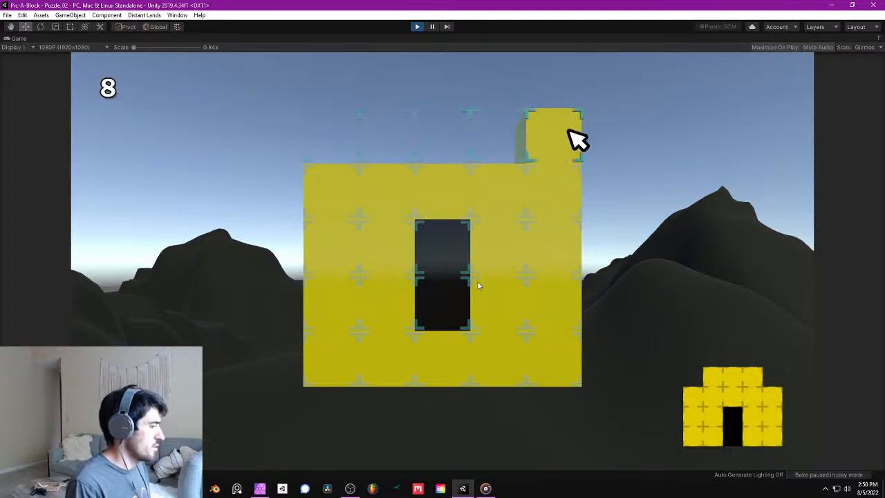
pyautogui.press('d')
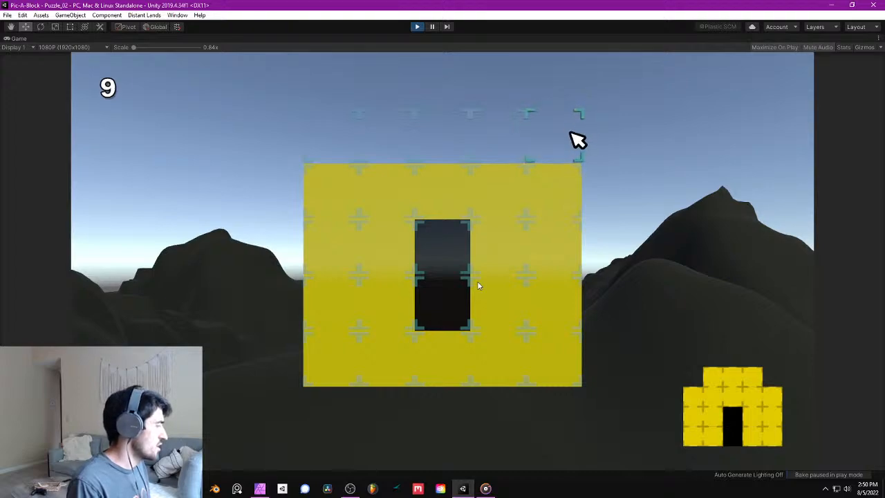
pyautogui.press('Down')
pyautogui.press('d')
# - Push the first column's second-row yellow block off the grid to the left
pyautogui.press('Left')
pyautogui.press('Left')
pyautogui.press('Left')
pyautogui.press('Left')
pyautogui.press('a')
pyautogui.press('Right')
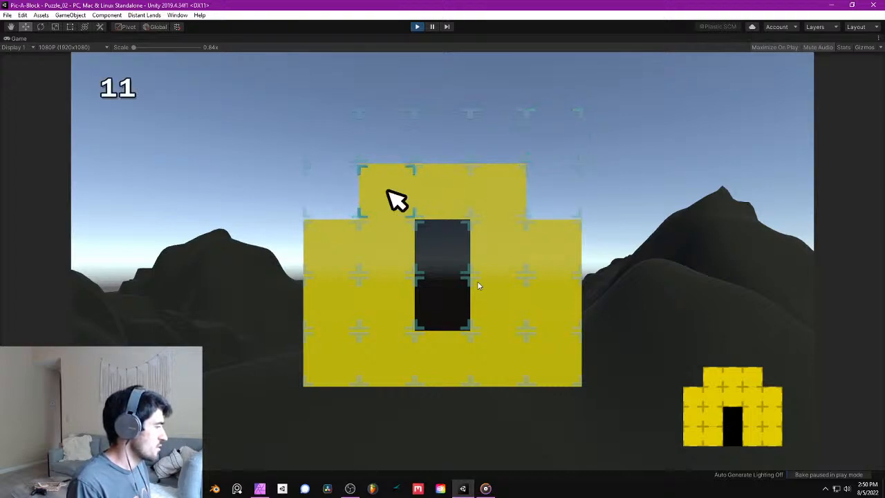
# - Push the third column's bottom yellow block down out of the grid
pyautogui.press('Down')
pyautogui.press('Down')
pyautogui.press('Right')
pyautogui.press('Down')
pyautogui.press('s')
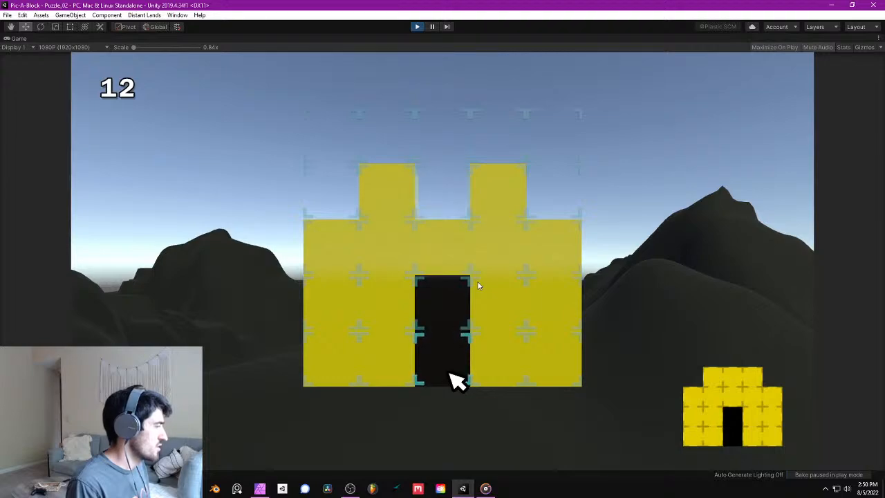
# - Check cursor movement up the third column and back and forth between the second and third columns in row two
pyautogui.press('Up')
pyautogui.press('Up')
pyautogui.press('Up')
pyautogui.press('Down')
pyautogui.press('Up')
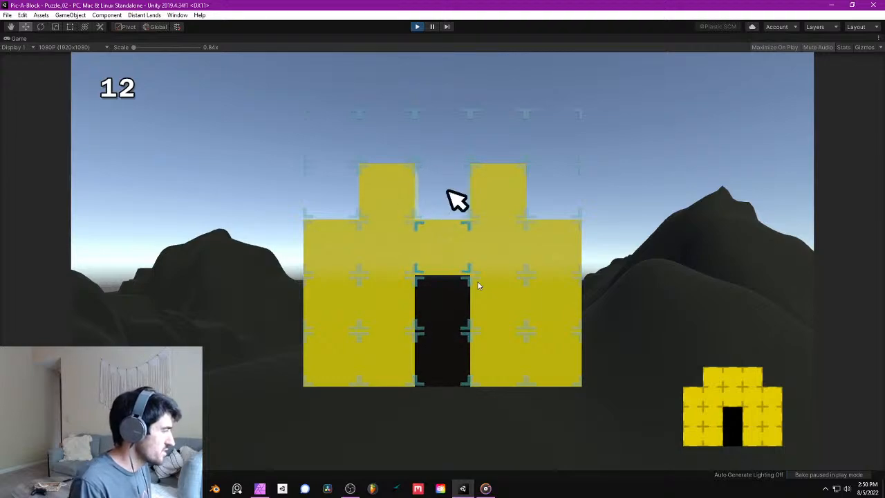
pyautogui.press('Left')
pyautogui.press('Right')
pyautogui.press('Left')
pyautogui.press('Right')
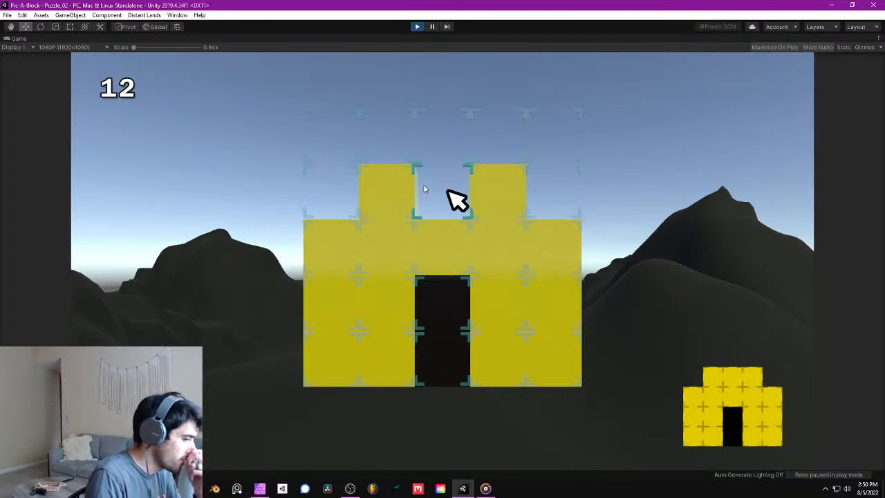
# - Stop play mode and save the project
pyautogui.click(417, 26)
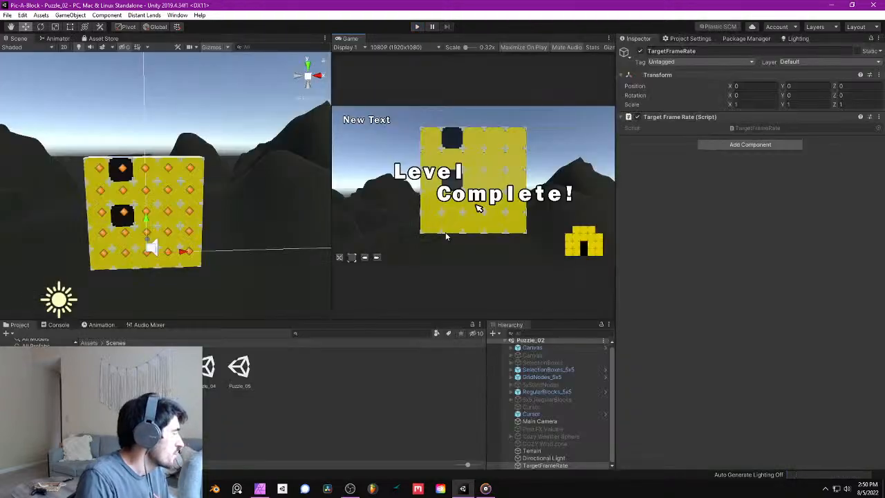
pyautogui.moveTo(227, 181); pyautogui.dragTo(219, 191, button='right')
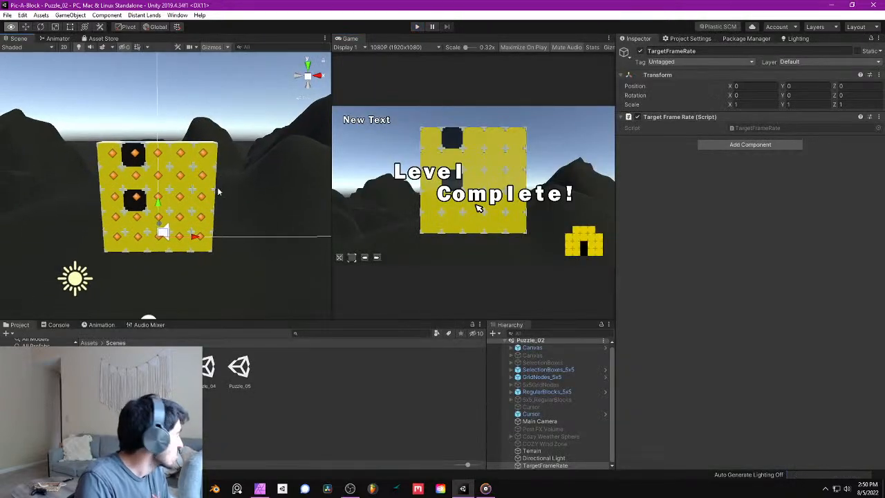
pyautogui.click(7, 15)
pyautogui.click(83, 96)
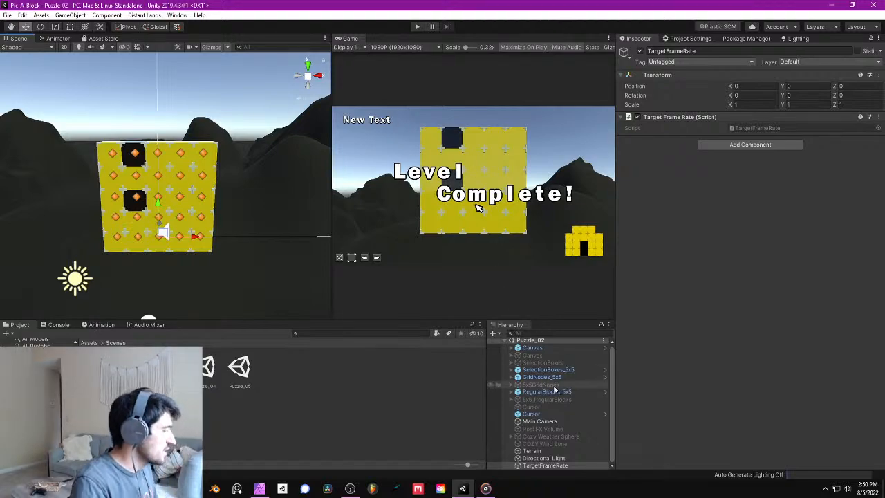
pyautogui.moveTo(210, 167); pyautogui.dragTo(230, 166, button='right')
pyautogui.press('s')
pyautogui.press('a')
pyautogui.press('d')
pyautogui.press('w')
pyautogui.press('s')
pyautogui.press('w')
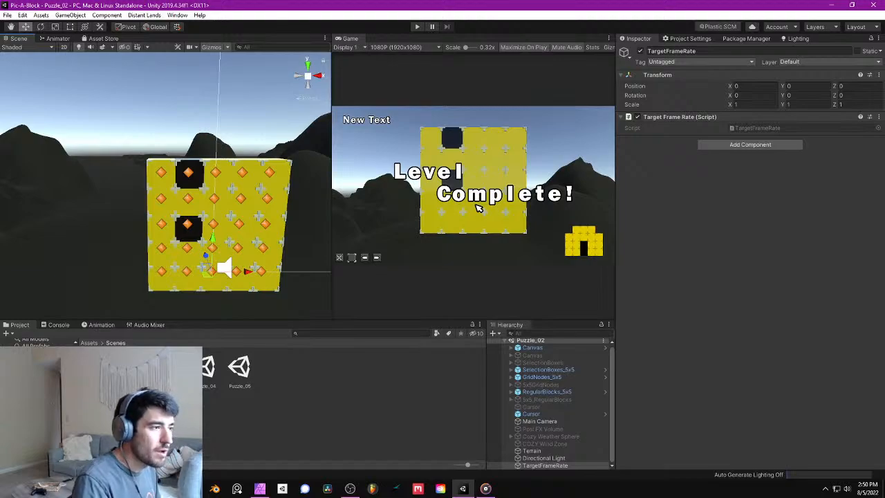
# - Switch to Affinity Photo to examine the Level4 tree design in 5x5Grid, and return to Unity
pyautogui.hotkey('alt', 'Tab')
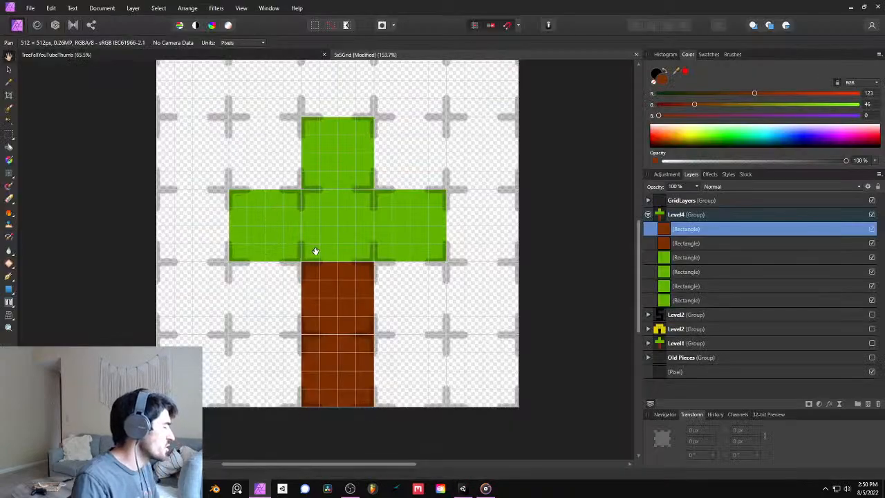
pyautogui.keyDown('ctrl'); pyautogui.scroll(-2, 356, 275); pyautogui.keyUp('ctrl')
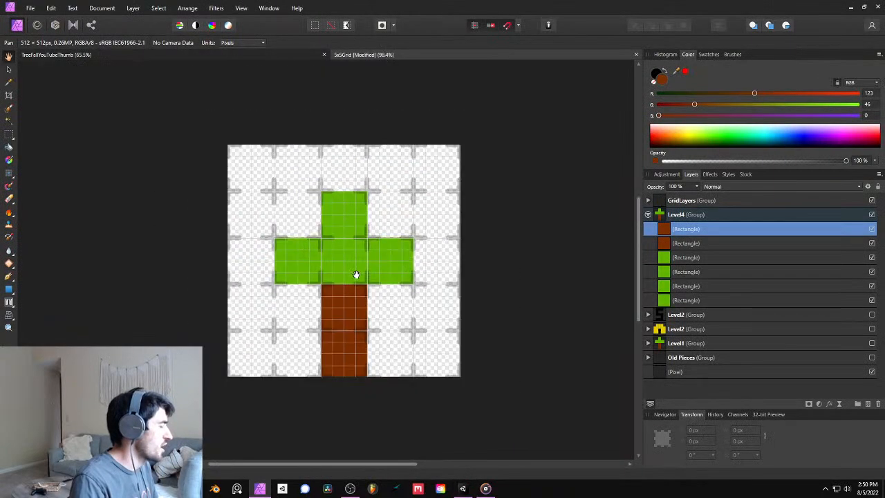
pyautogui.click(849, 8)
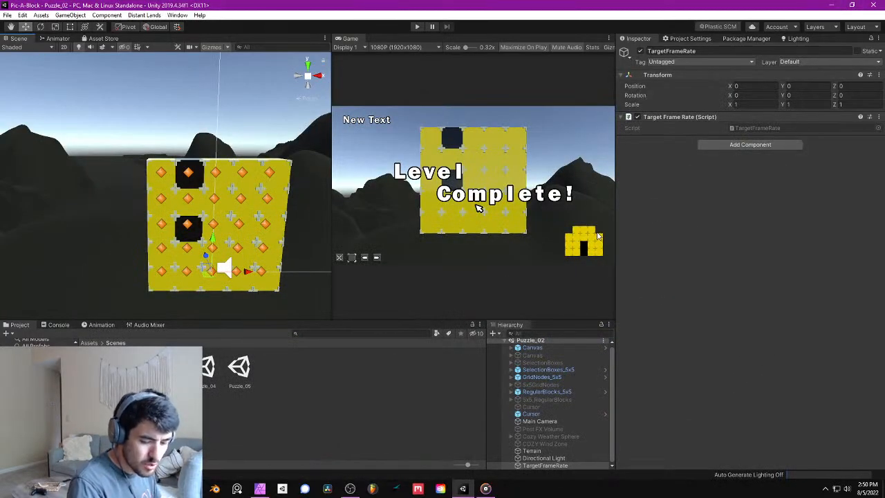
pyautogui.moveTo(225, 205)
pyautogui.mouseDown(button='right')
pyautogui.moveTo(228, 196)
pyautogui.moveTo(218, 207)
pyautogui.mouseUp(button='right')
pyautogui.press('w')
pyautogui.press('s')
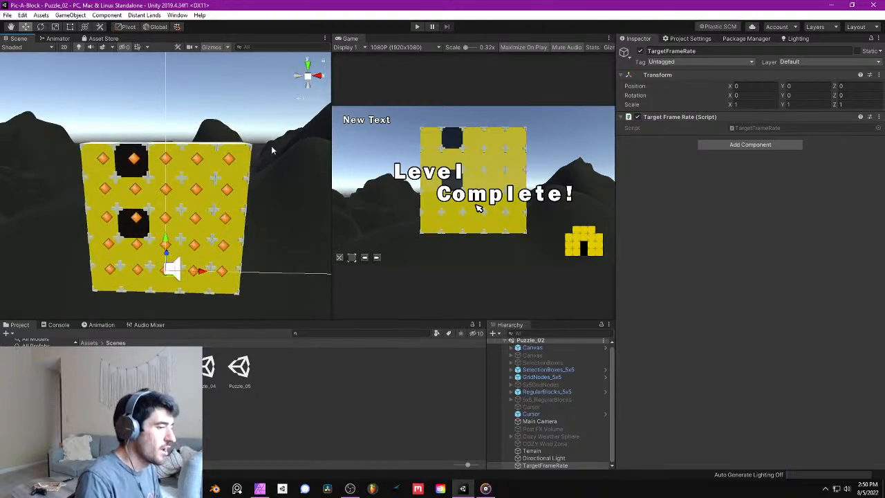
pyautogui.moveTo(266, 186); pyautogui.dragTo(247, 183, button='right')
pyautogui.scroll(-5, 258, 193)
pyautogui.moveTo(247, 182); pyautogui.dragTo(244, 185, button='middle')
pyautogui.moveTo(272, 189); pyautogui.dragTo(307, 201, button='right')
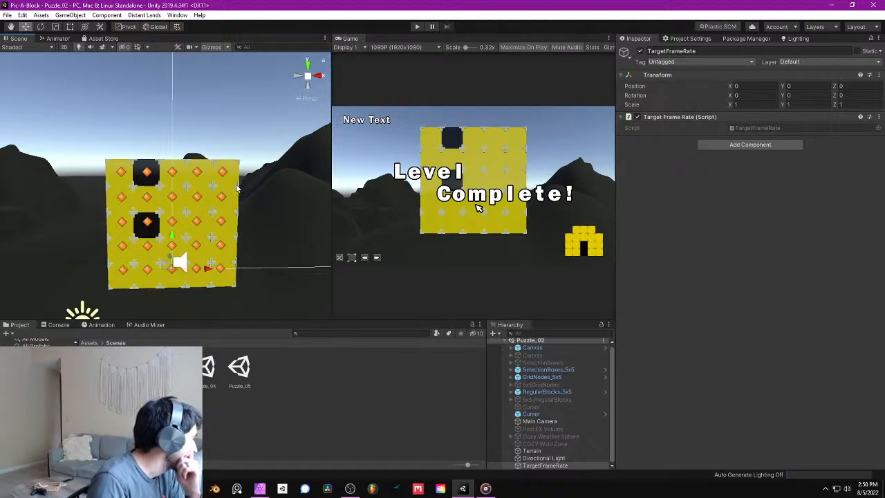
# - Deactivate the Terrain object in the Puzzle_02 scene
pyautogui.moveTo(253, 170); pyautogui.dragTo(282, 161, button='right')
pyautogui.click(282, 161)
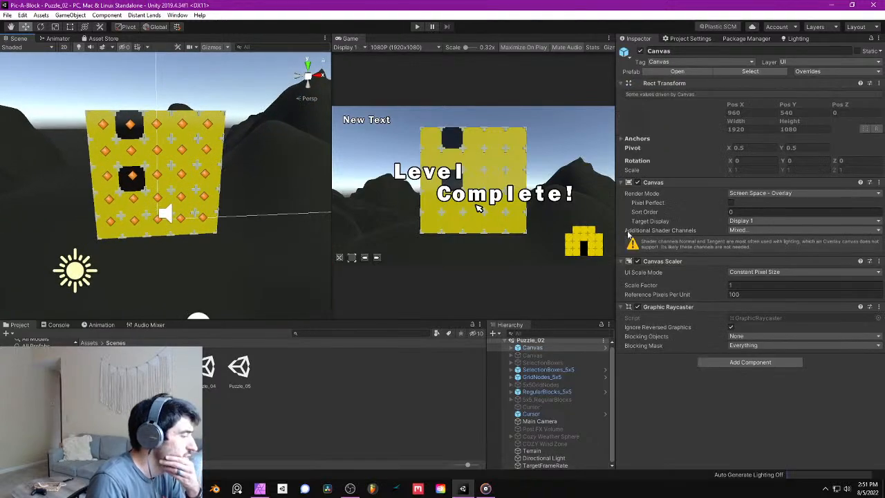
pyautogui.click(542, 450)
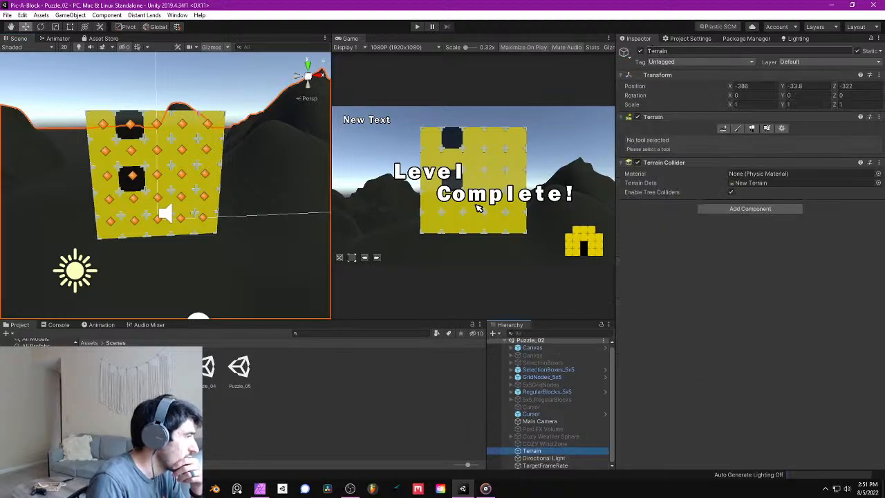
pyautogui.click(640, 51)
pyautogui.scroll(-4, 236, 174)
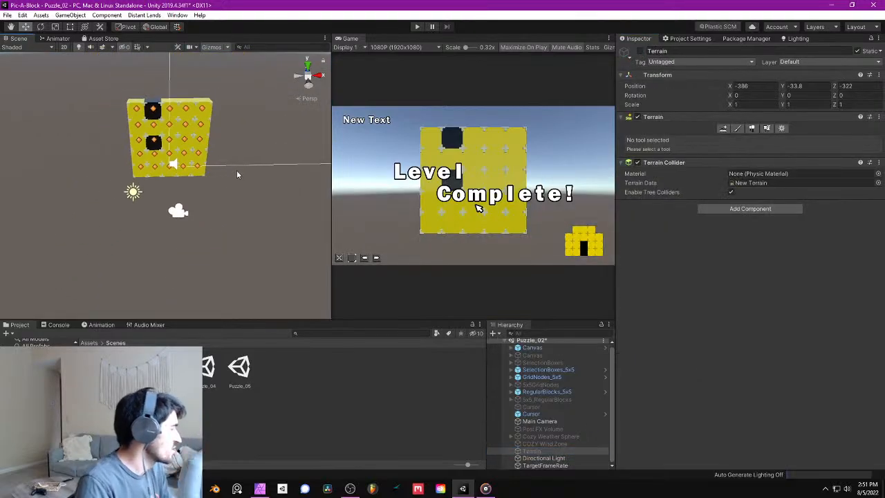
pyautogui.moveTo(237, 174); pyautogui.dragTo(218, 117, button='right')
pyautogui.press('w')
pyautogui.press('d')
# - Open the root Assets folder and look through its folders and loose files
pyautogui.click(95, 344)
pyautogui.moveTo(148, 110); pyautogui.dragTo(164, 123, button='right')
pyautogui.press('a')
pyautogui.scroll(-1, 307, 383)
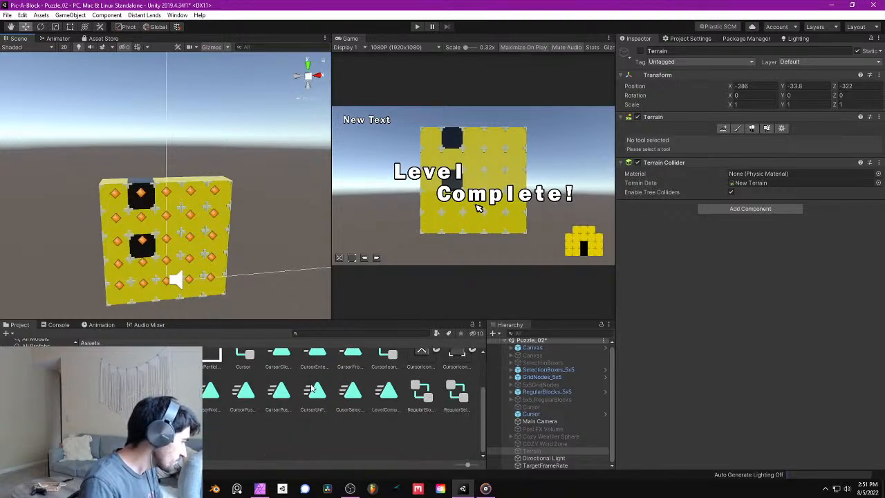
pyautogui.scroll(1, 309, 391)
pyautogui.scroll(-1, 310, 394)
pyautogui.scroll(1, 294, 410)
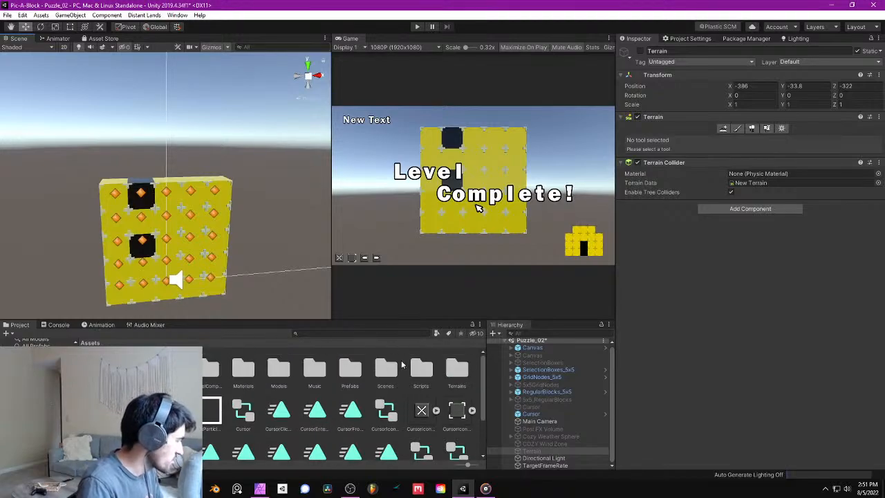
pyautogui.scroll(-1, 403, 364)
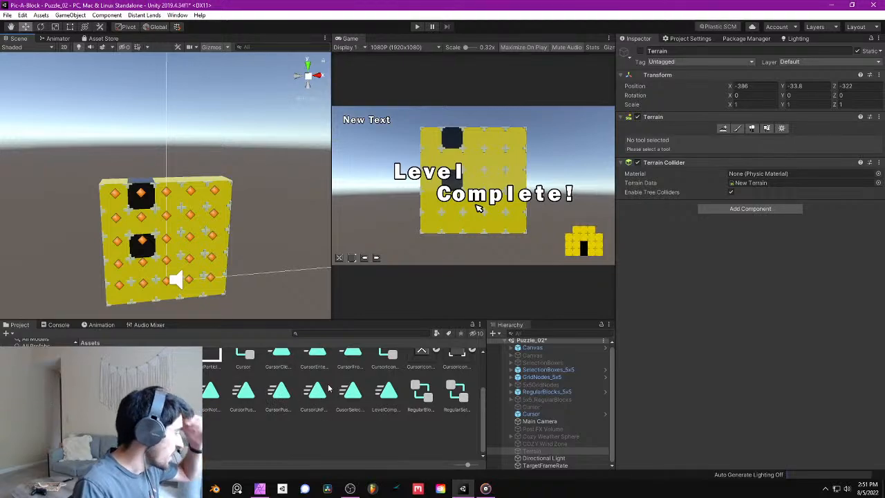
pyautogui.scroll(1, 329, 389)
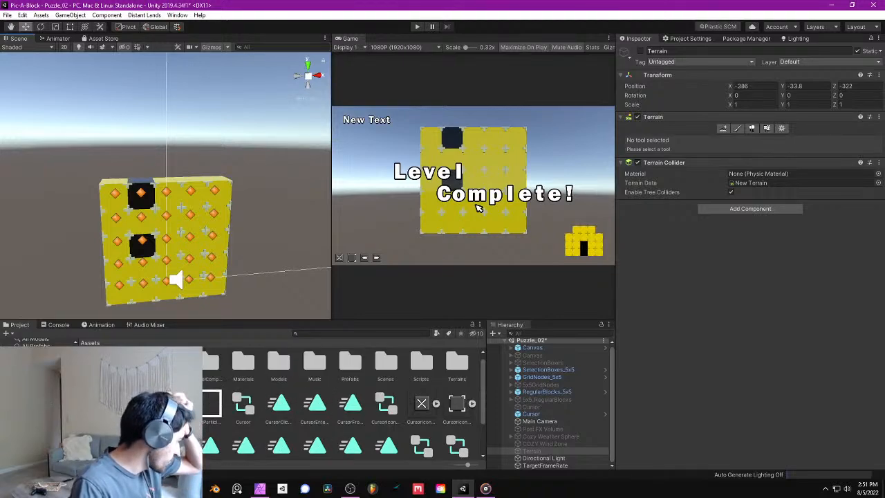
pyautogui.scroll(-1, 299, 401)
# - Move the four cursor icon textures, including CursorIcon_PushRight, out of the Assets root into a subfolder
pyautogui.click(136, 391)
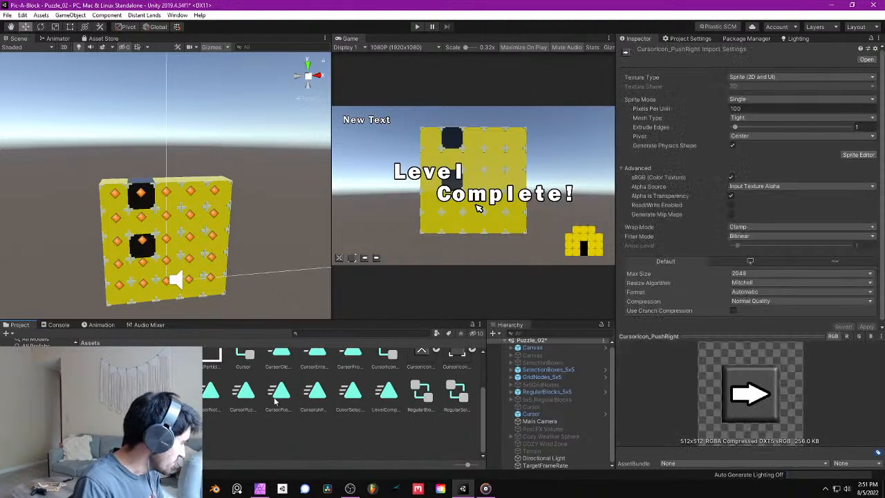
pyautogui.scroll(2, 402, 401)
pyautogui.click(421, 416)
pyautogui.keyDown('ctrl'); pyautogui.click(455, 416); pyautogui.keyUp('ctrl')
pyautogui.scroll(-1, 448, 414)
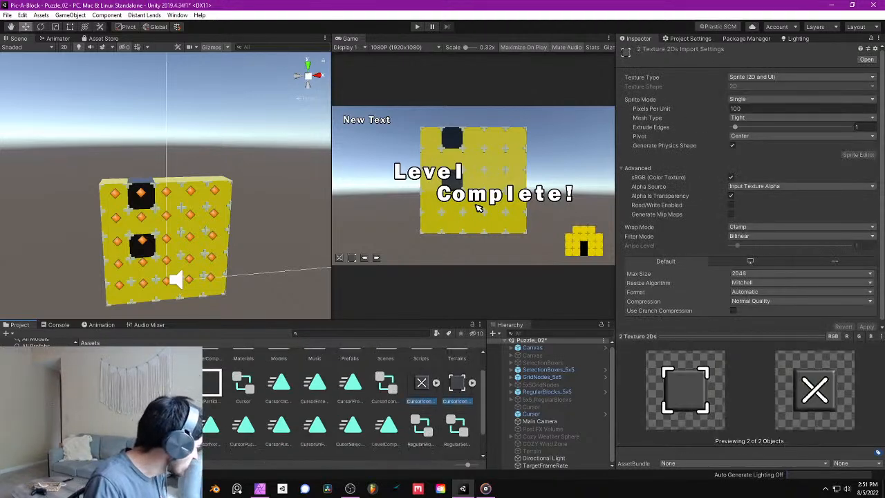
pyautogui.keyDown('ctrl'); pyautogui.click(136, 425); pyautogui.keyUp('ctrl')
pyautogui.keyDown('ctrl'); pyautogui.click(101, 425); pyautogui.keyUp('ctrl')
pyautogui.moveTo(101, 425); pyautogui.dragTo(172, 352)
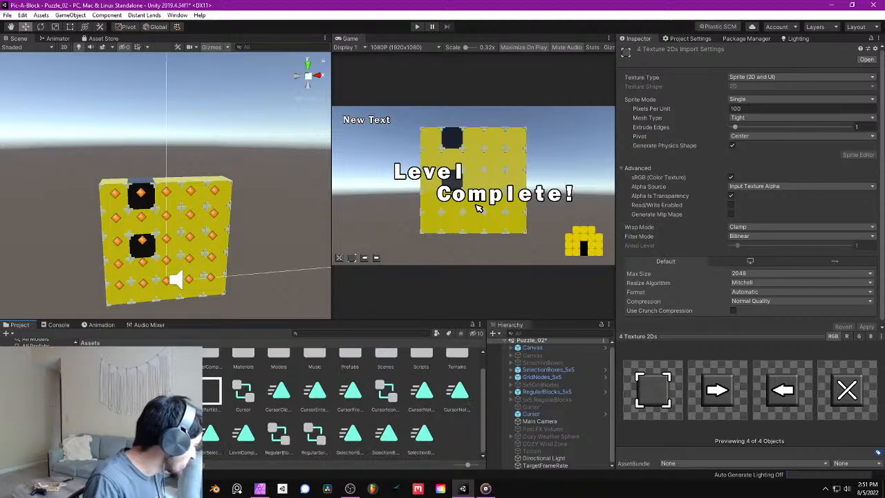
pyautogui.click(460, 426)
pyautogui.scroll(1, 442, 427)
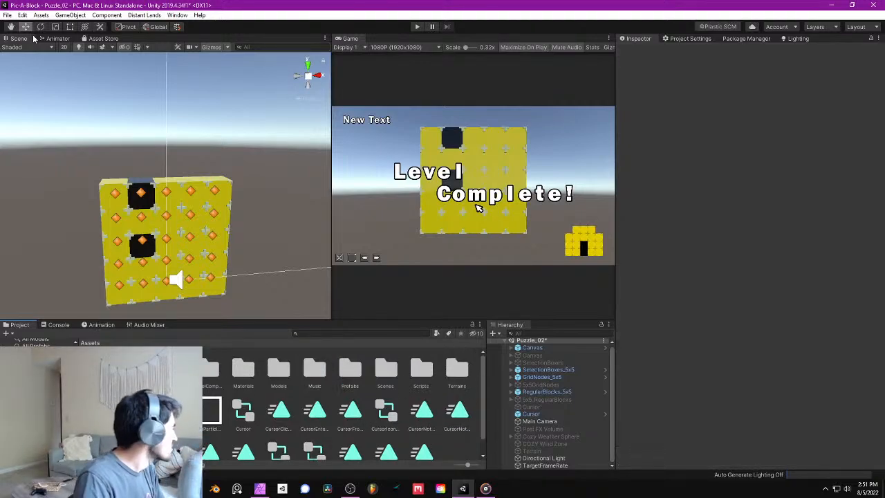
pyautogui.click(70, 15)
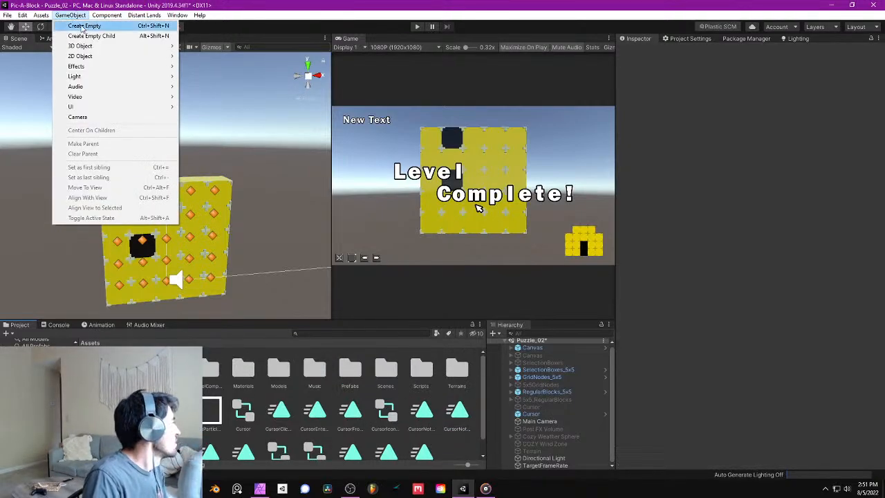
pyautogui.click(71, 17)
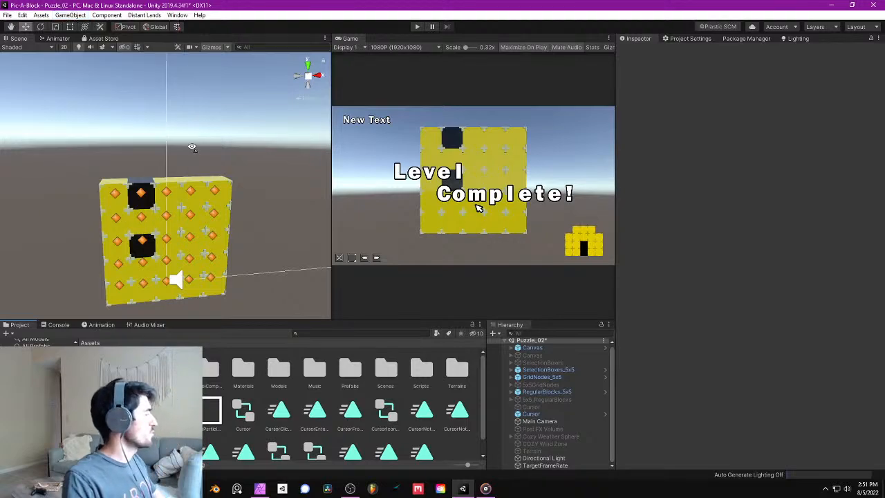
pyautogui.press('w')
pyautogui.moveTo(192, 146); pyautogui.dragTo(177, 144, button='right')
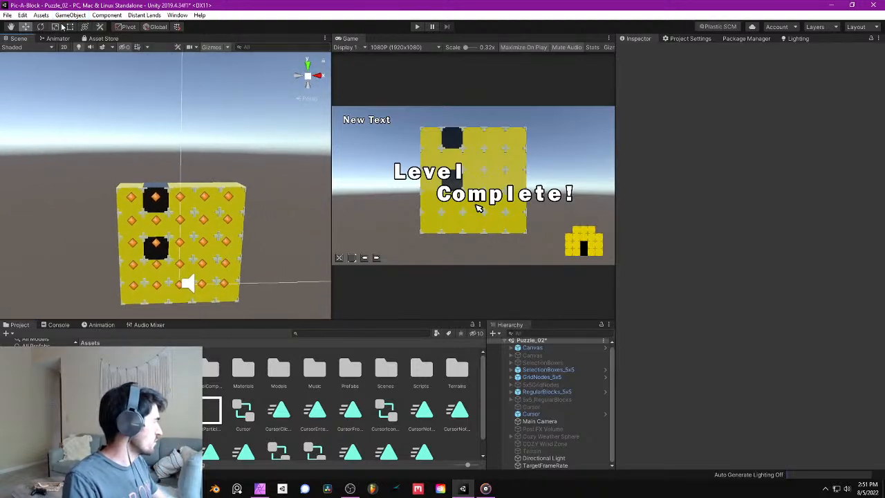
pyautogui.click(69, 15)
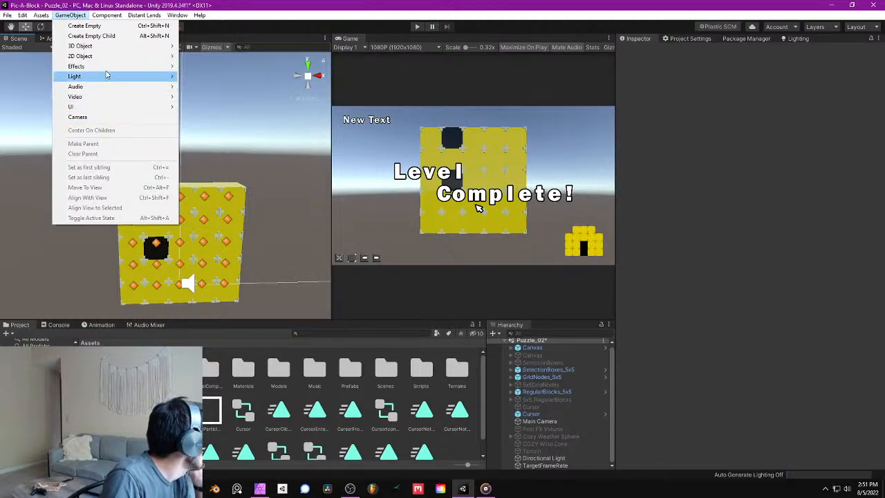
pyautogui.moveTo(104, 110)
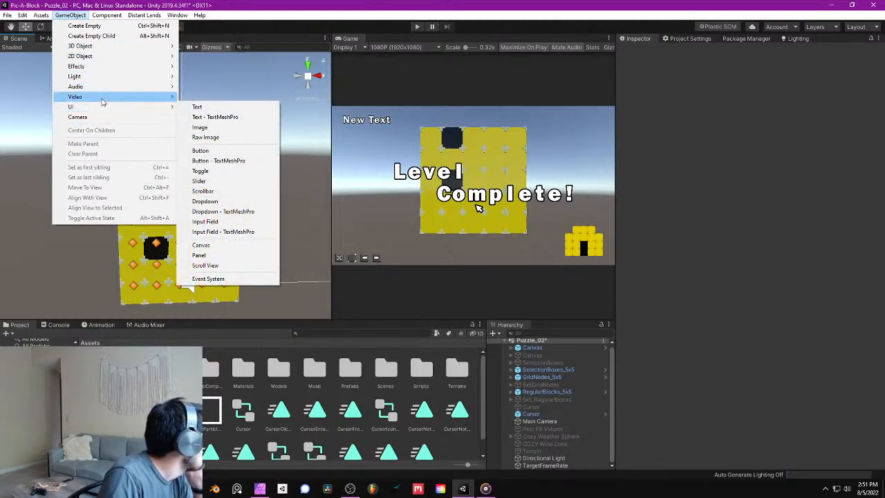
pyautogui.click(459, 432)
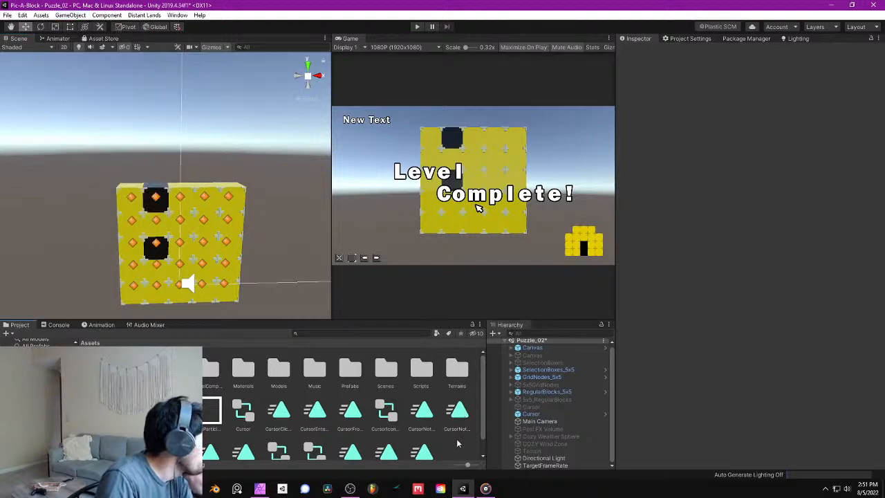
# - Create a new material in the Assets folder and name it SkyTest1
pyautogui.scroll(-1, 458, 439)
pyautogui.rightClick(456, 443)
pyautogui.moveTo(484, 209)
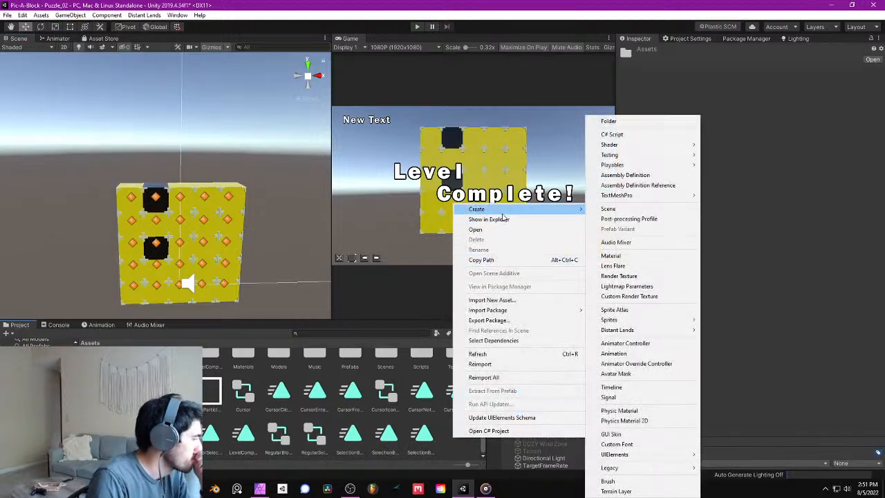
pyautogui.click(618, 255)
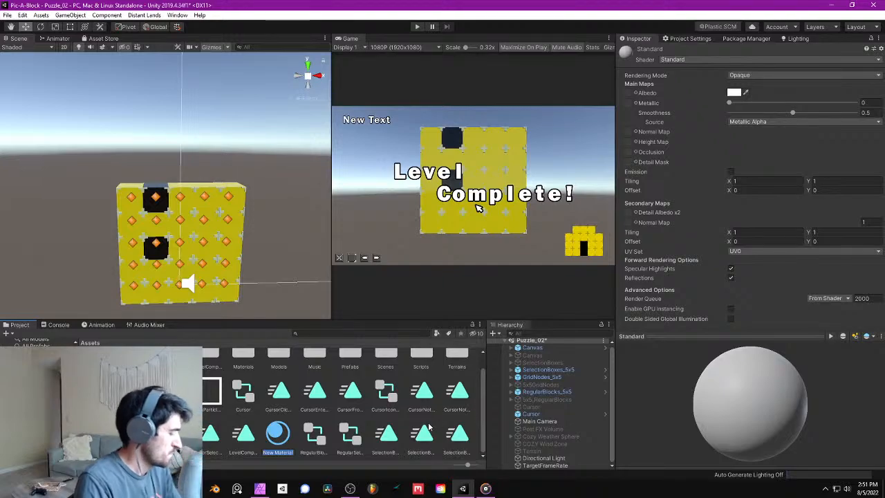
pyautogui.write('Sky')
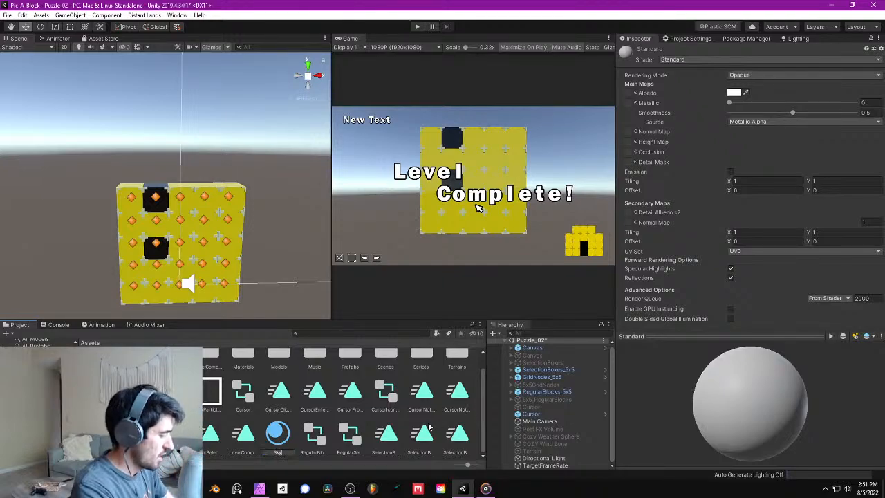
pyautogui.write('Test')
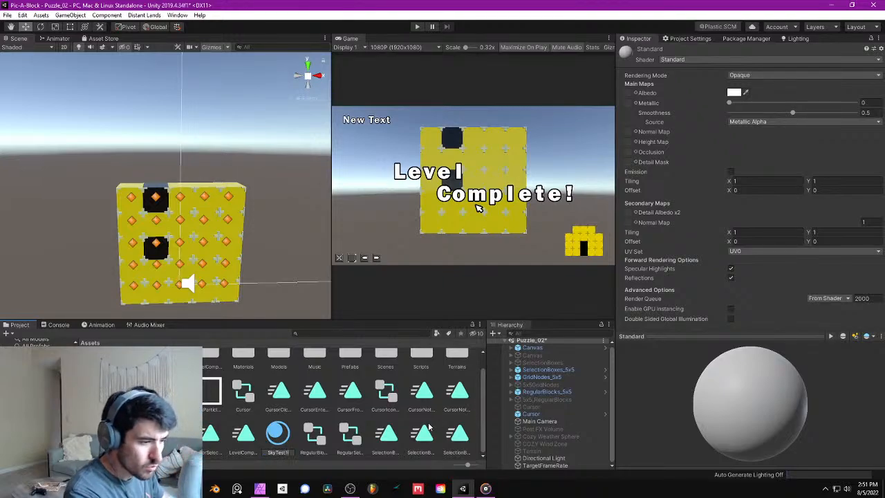
pyautogui.press('Return')
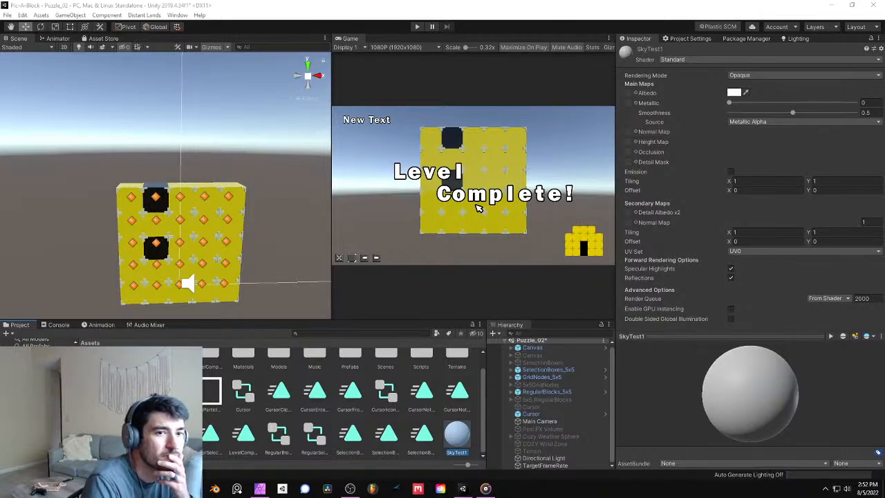
# - Set the SkyTest1 material's shader to Skybox/Procedural
pyautogui.click(478, 208)
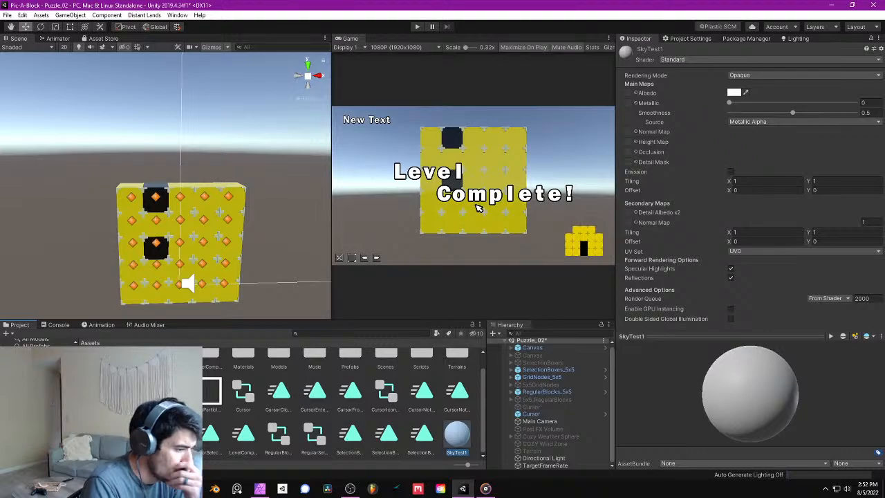
pyautogui.moveTo(210, 196); pyautogui.dragTo(205, 208, button='right')
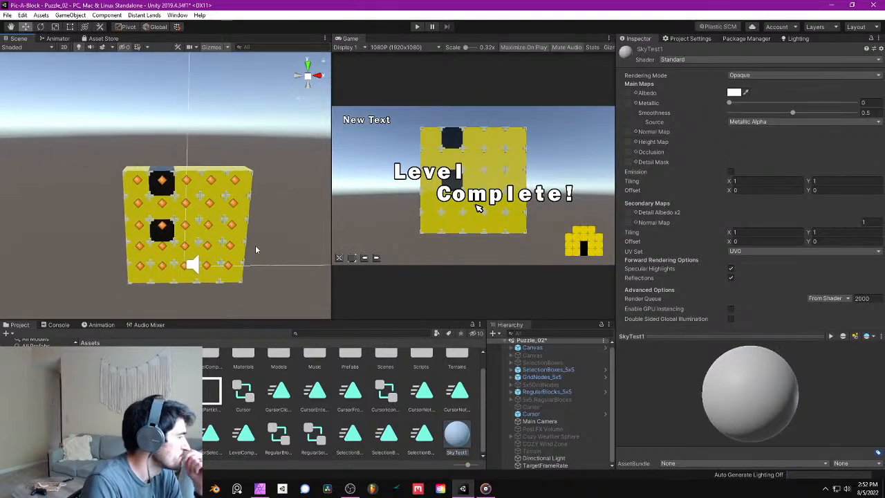
pyautogui.click(708, 61)
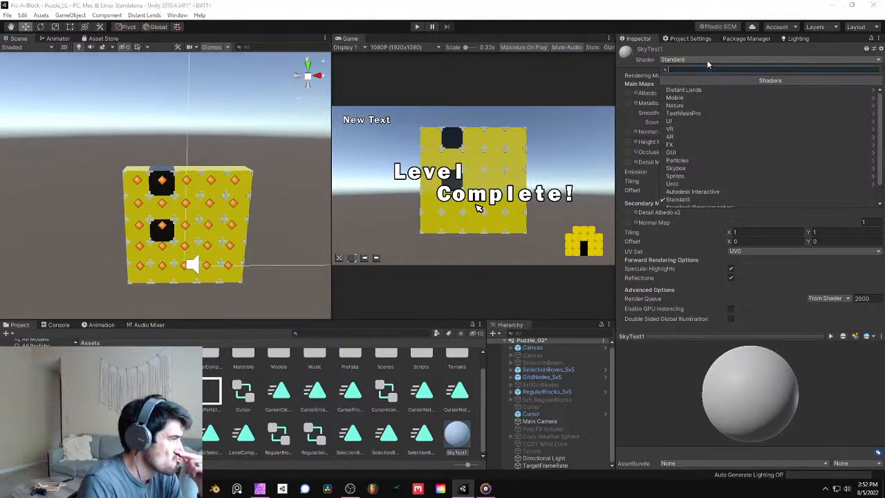
pyautogui.scroll(-1, 719, 173)
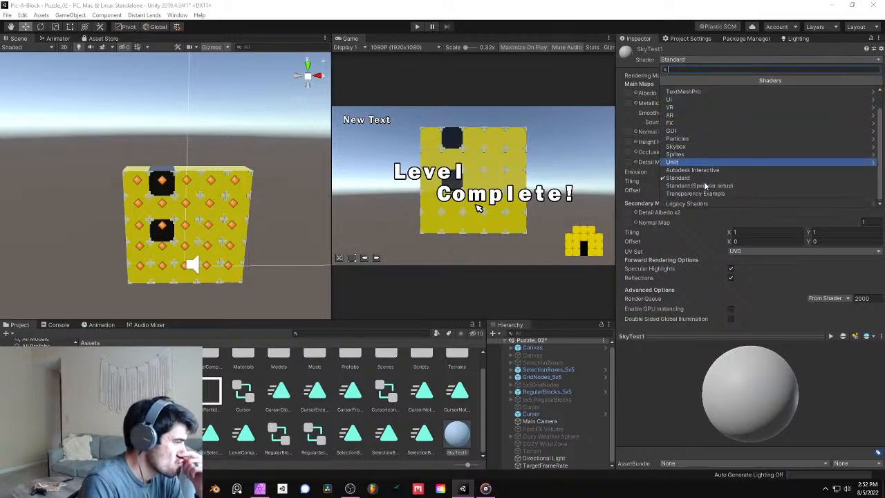
pyautogui.click(719, 147)
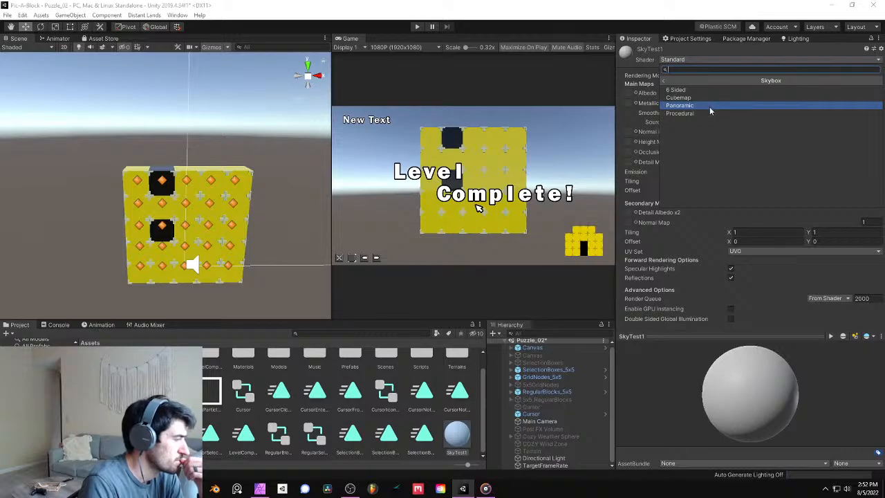
pyautogui.click(712, 114)
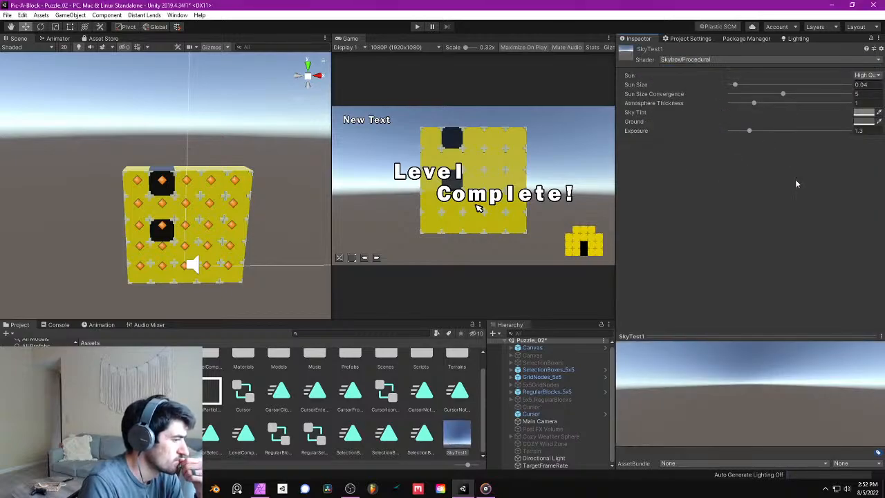
# - Set the sky tint of SkyTest1 to dark red, hexadecimal 5E0000
pyautogui.click(862, 112)
pyautogui.moveTo(840, 177); pyautogui.dragTo(851, 207)
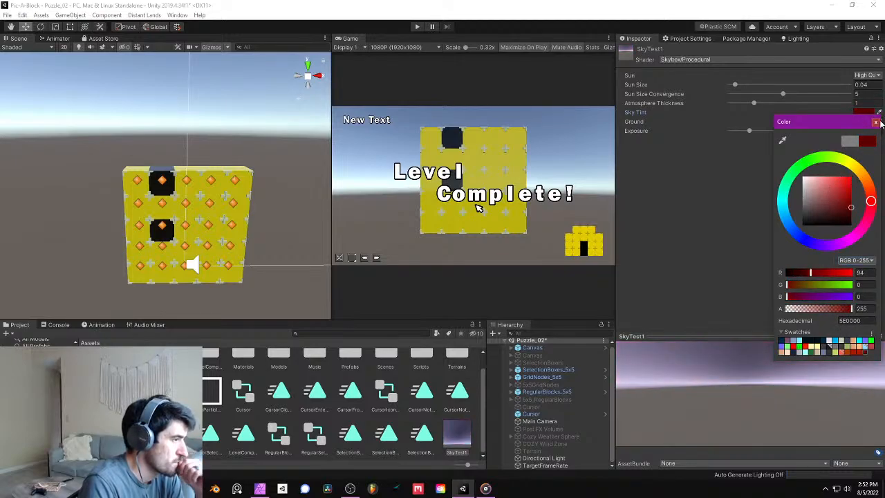
pyautogui.click(875, 121)
# - Switch the SkyTest1 material's shader to Skybox/Panoramic
pyautogui.click(733, 60)
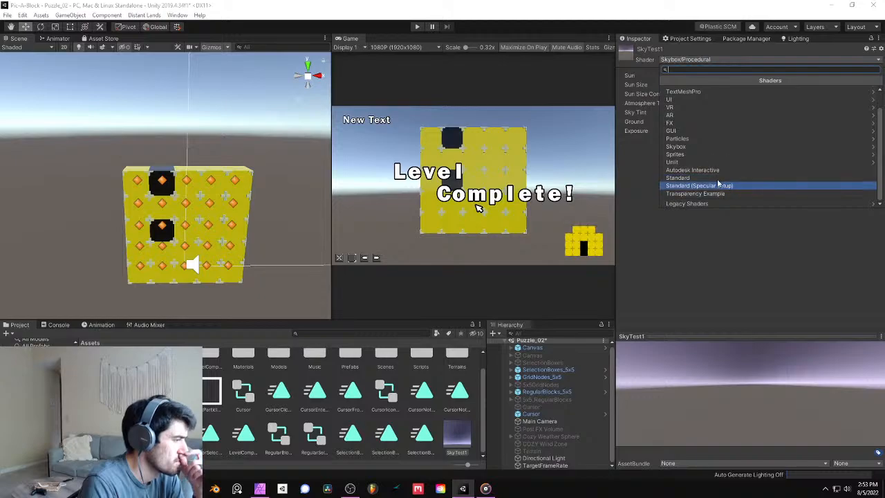
pyautogui.click(693, 146)
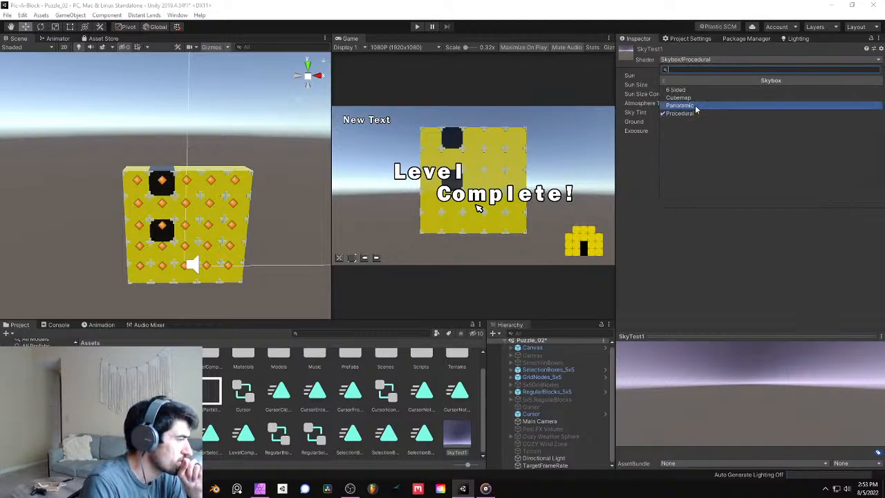
pyautogui.click(694, 105)
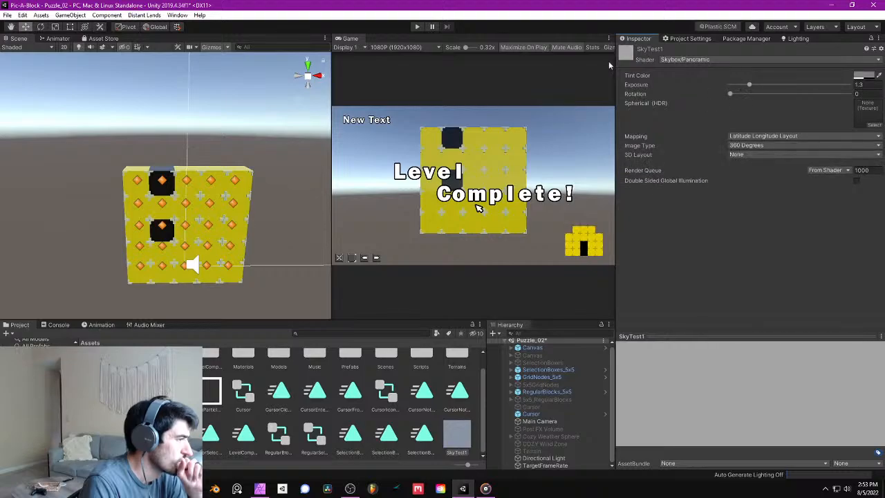
# - Switch the SkyTest1 material's shader to Skybox/6 Sided
pyautogui.click(684, 61)
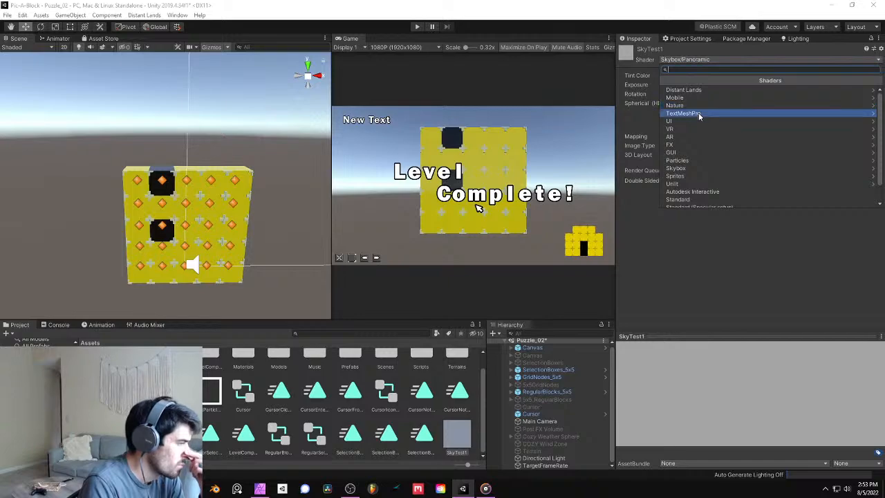
pyautogui.scroll(-1, 692, 165)
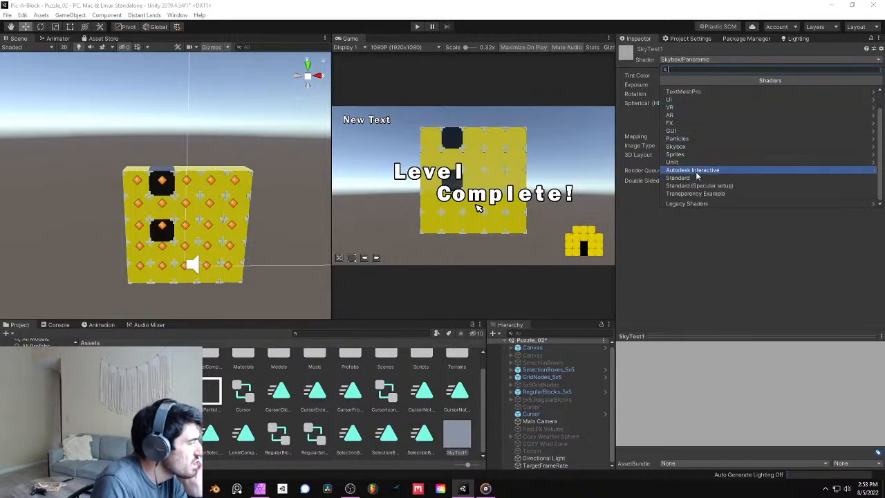
pyautogui.scroll(1, 703, 138)
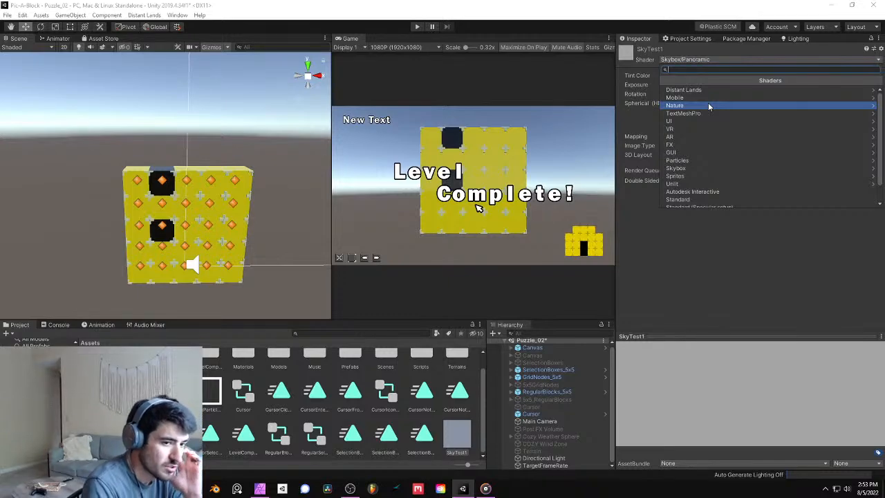
pyautogui.click(697, 169)
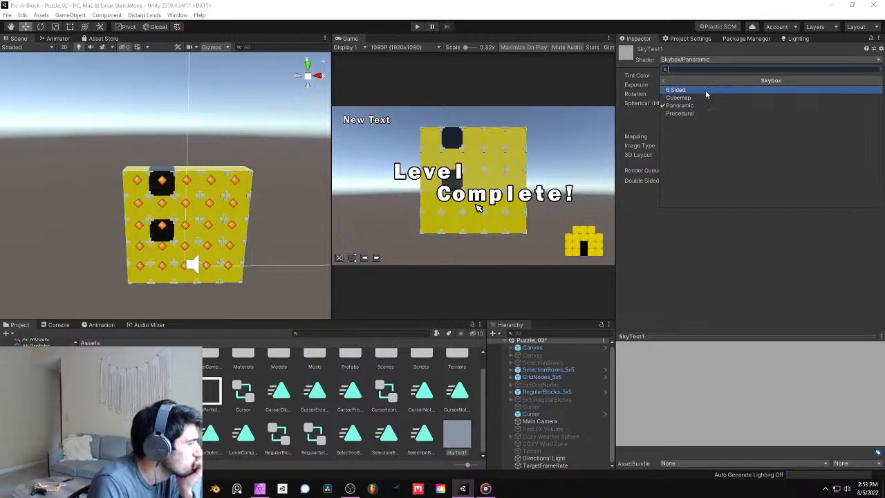
pyautogui.click(706, 90)
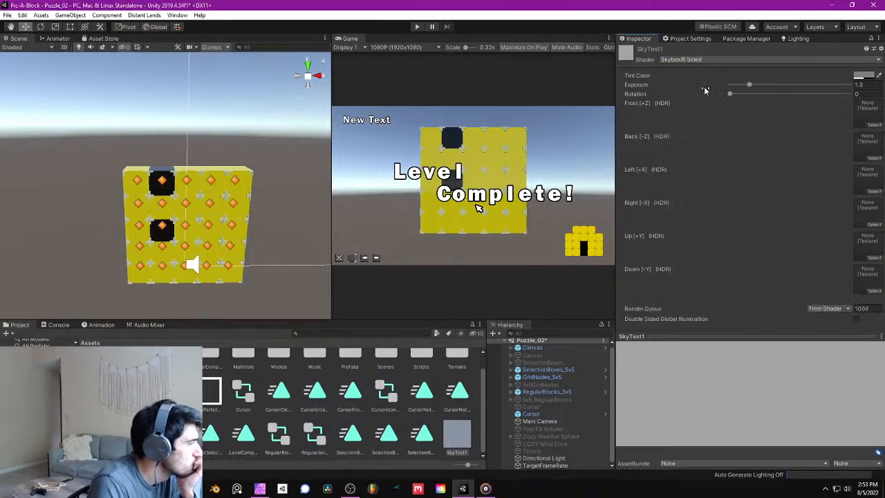
# - Change the SkyTest1 material's shader back to Skybox/Procedural
pyautogui.click(699, 61)
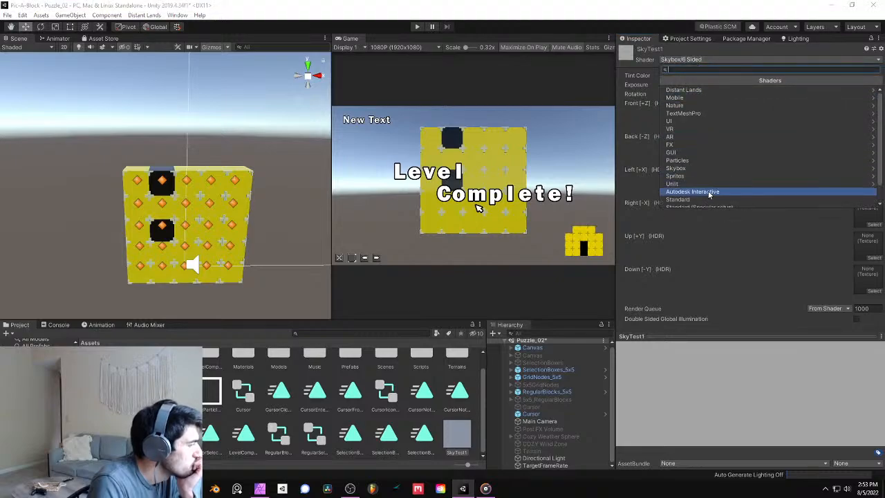
pyautogui.scroll(-3, 710, 185)
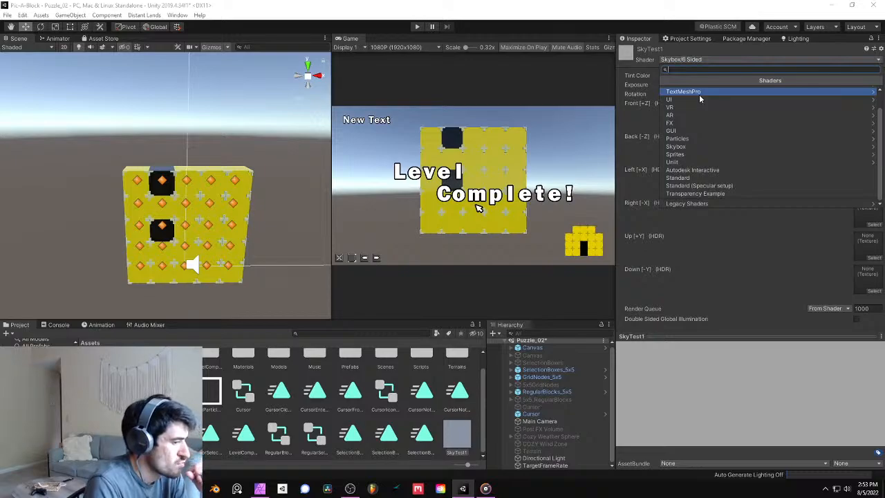
pyautogui.click(694, 147)
pyautogui.click(700, 116)
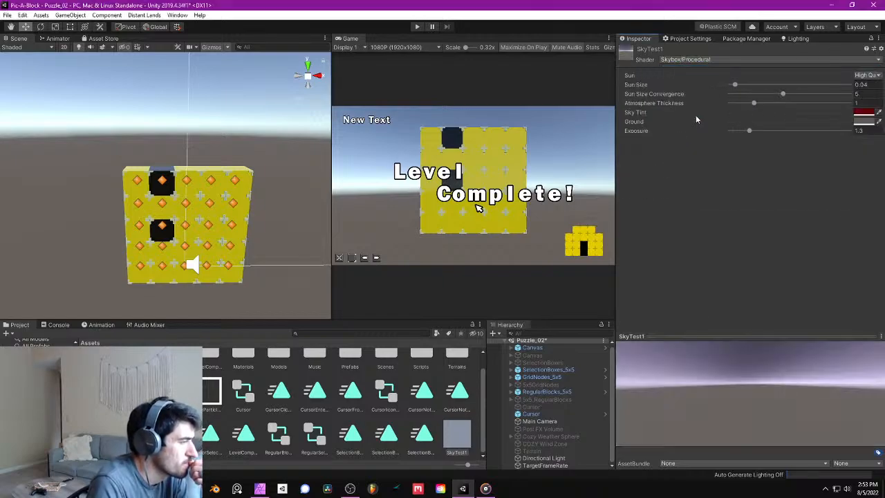
# - Set the sky tint of SkyTest1 to light yellow, hexadecimal FFFF64
pyautogui.click(863, 113)
pyautogui.moveTo(822, 188); pyautogui.dragTo(856, 158)
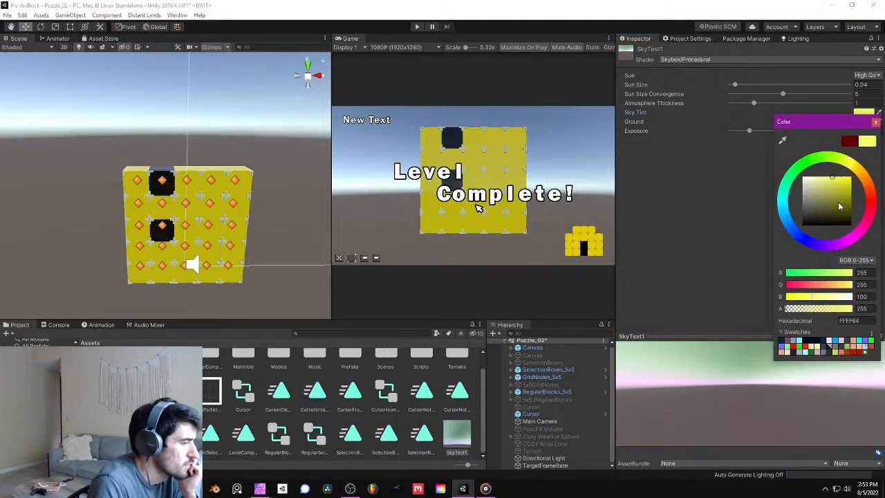
pyautogui.click(875, 123)
# - Set SkyTest1's ground colour to light grey, hexadecimal BFBFBF, and its atmosphere thickness to 4.26
pyautogui.click(863, 121)
pyautogui.moveTo(836, 179)
pyautogui.mouseDown()
pyautogui.moveTo(842, 234)
pyautogui.moveTo(846, 220)
pyautogui.moveTo(856, 243)
pyautogui.moveTo(776, 233)
pyautogui.mouseUp()
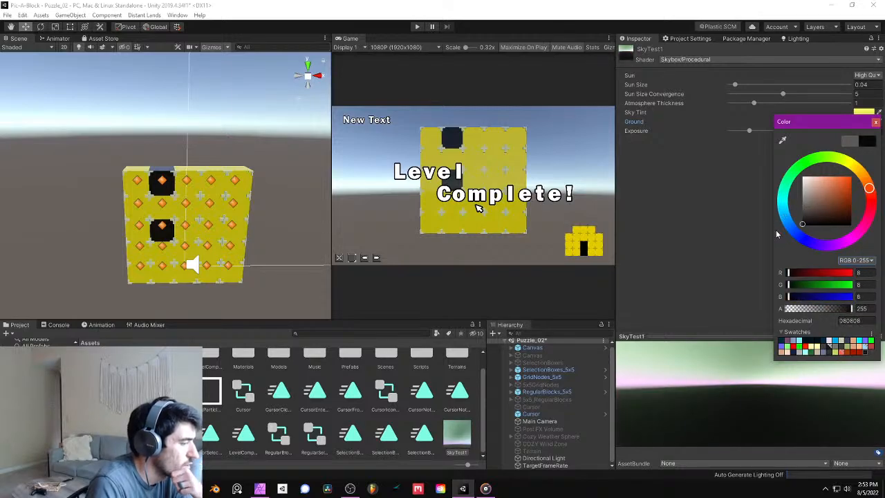
pyautogui.moveTo(824, 199)
pyautogui.mouseDown()
pyautogui.moveTo(787, 165)
pyautogui.moveTo(739, 179)
pyautogui.moveTo(741, 189)
pyautogui.mouseUp()
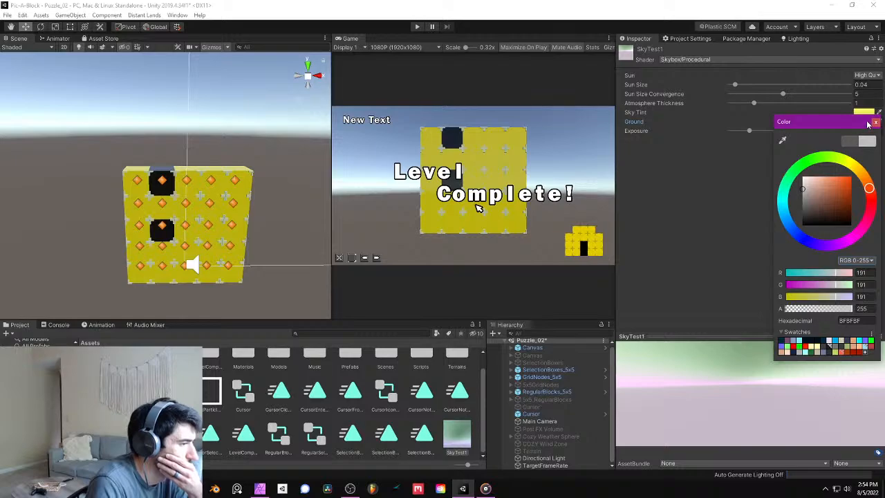
pyautogui.click(875, 122)
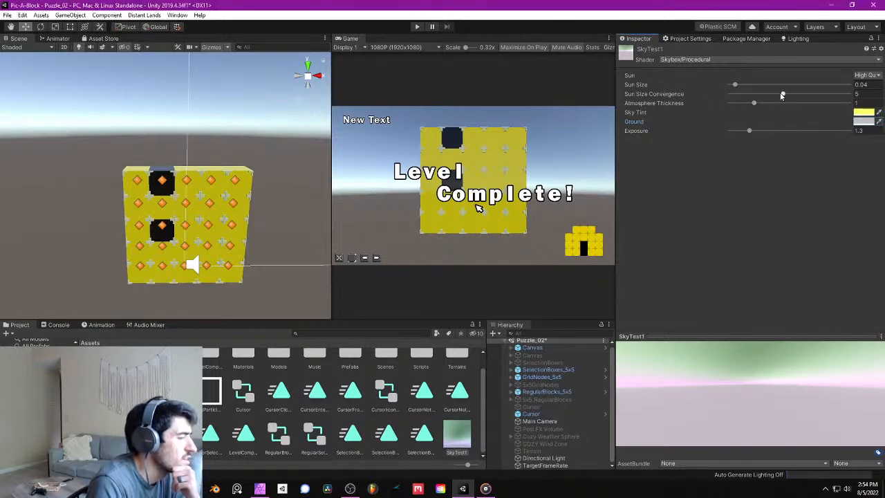
pyautogui.moveTo(754, 103); pyautogui.dragTo(833, 121)
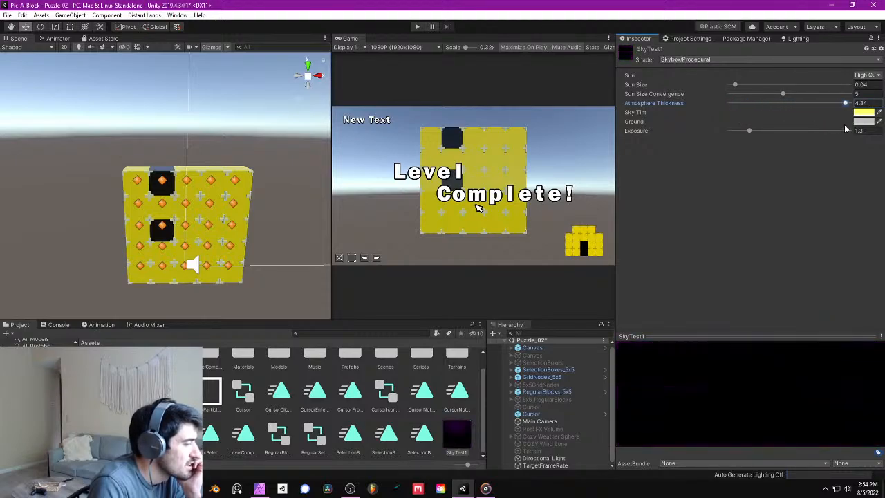
# - Switch the SkyTest1 material's shader to Skybox/Cubemap
pyautogui.click(725, 60)
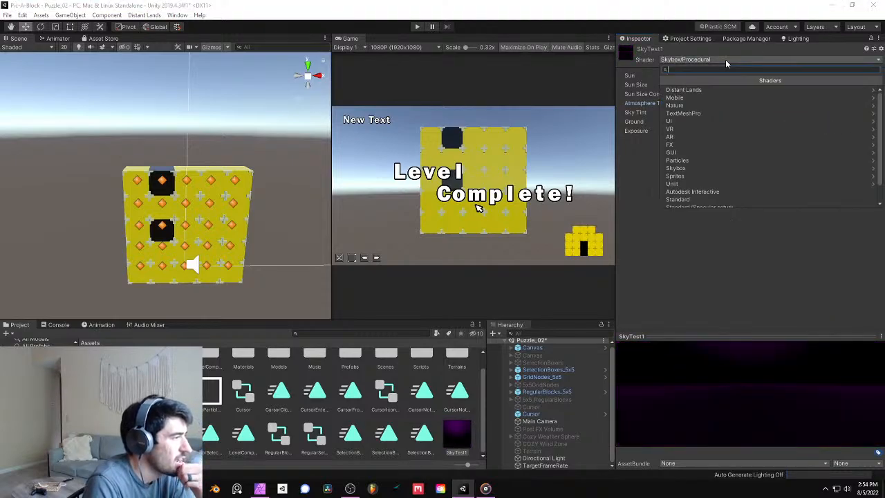
pyautogui.click(709, 168)
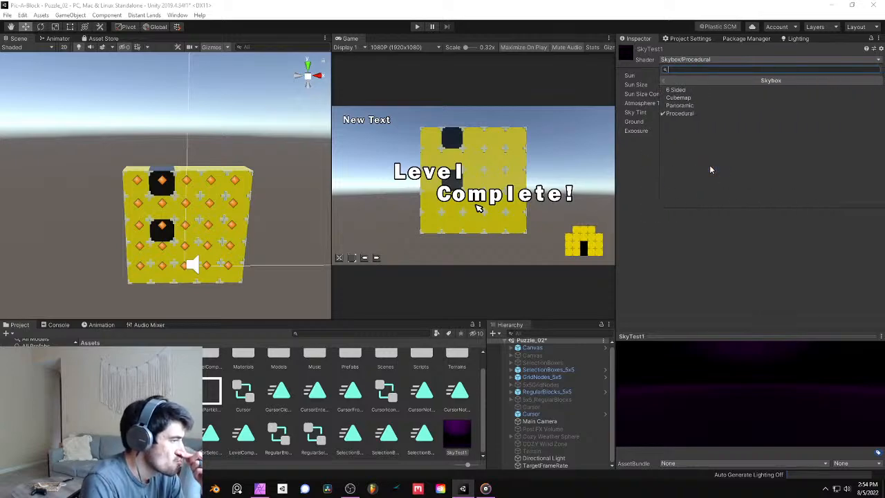
pyautogui.click(709, 97)
# - Set the shader of the SkyTest1 material to Skybox/6 Sided
pyautogui.click(686, 61)
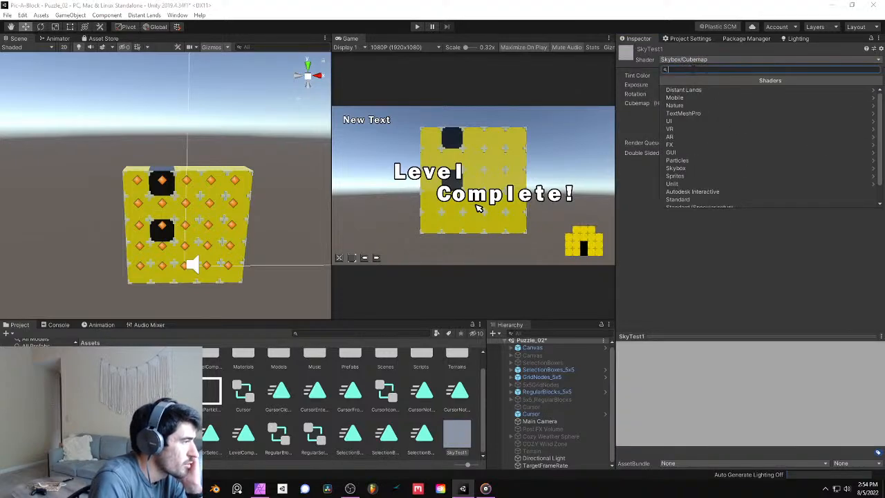
pyautogui.click(678, 168)
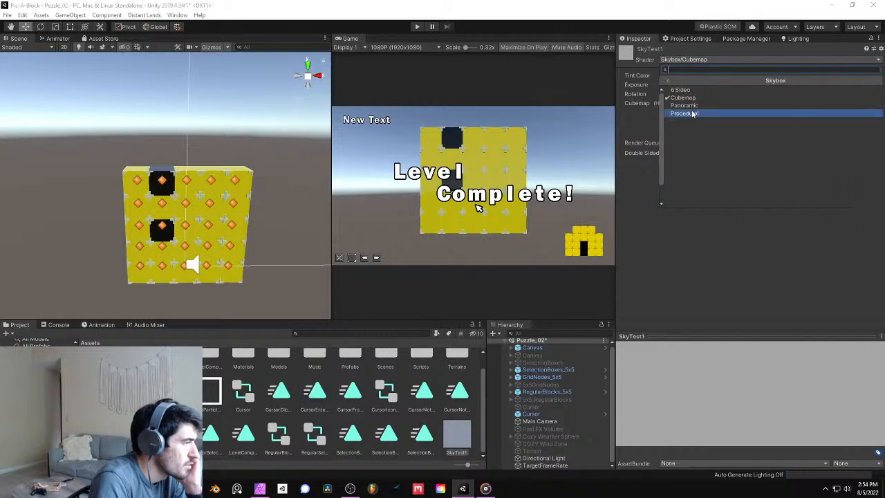
pyautogui.click(684, 93)
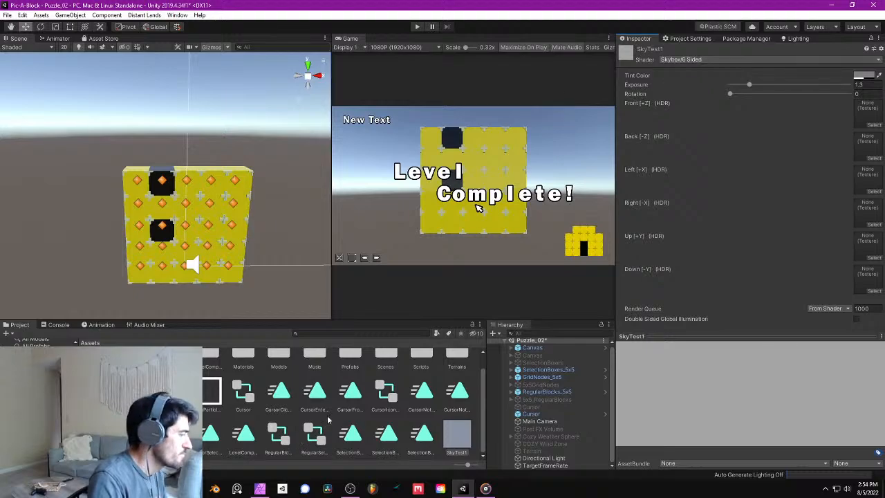
# - Create another material in the Assets folder and name it SKyCube
pyautogui.rightClick(431, 419)
pyautogui.moveTo(484, 190)
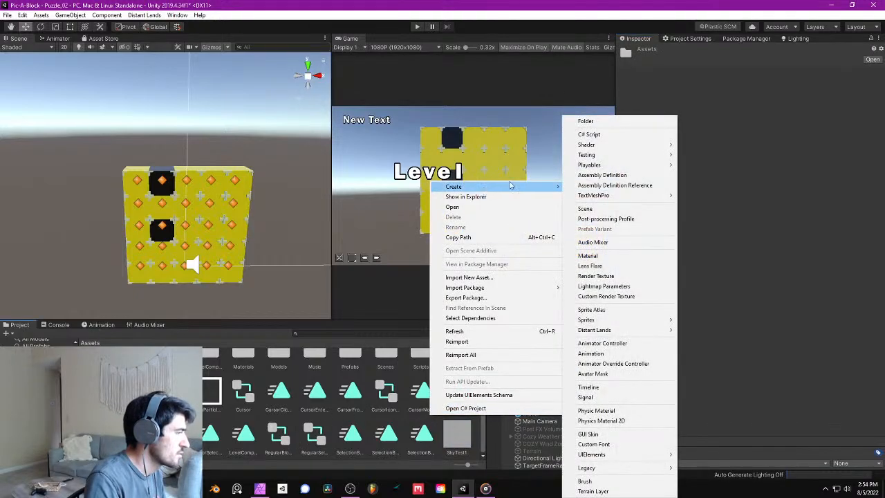
pyautogui.click(612, 255)
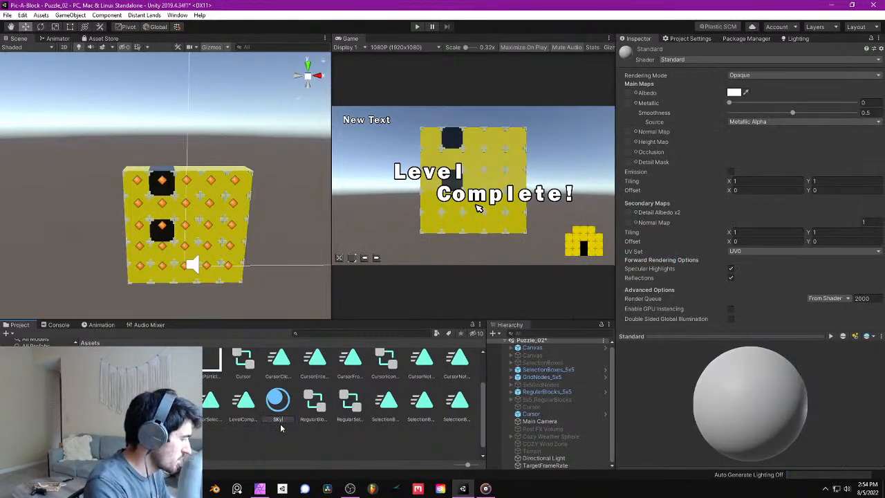
pyautogui.write('SkyCube')
pyautogui.press('Return')
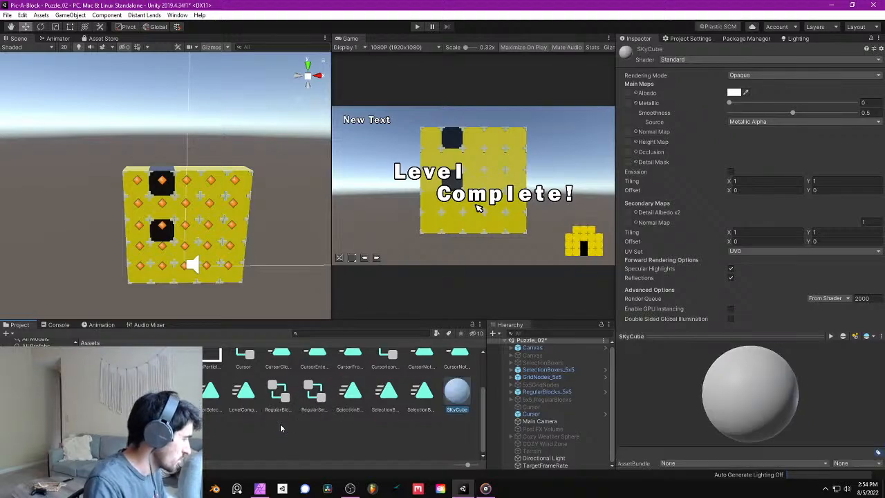
# - Set the SKyCube material's shader to Skybox/Cubemap
pyautogui.click(688, 60)
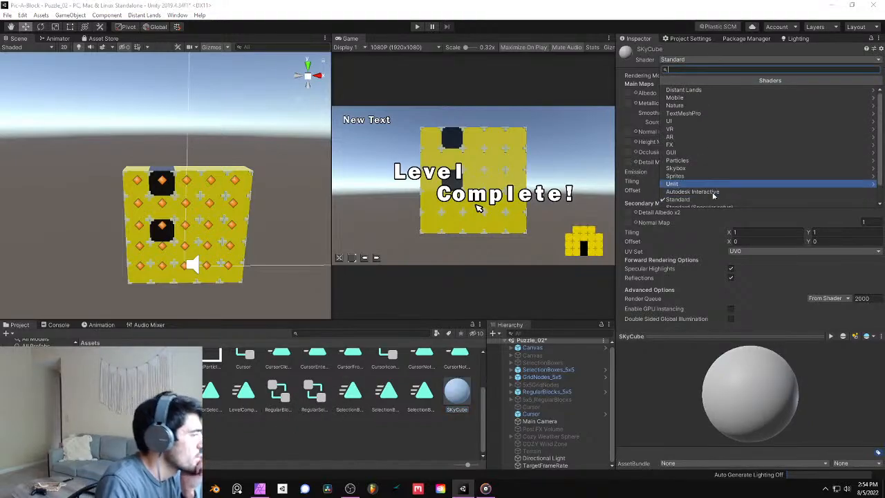
pyautogui.click(712, 169)
pyautogui.click(676, 81)
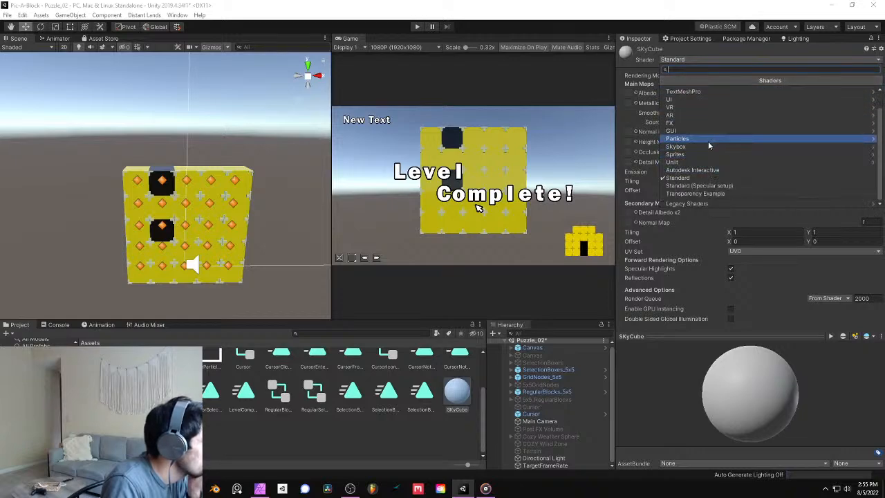
pyautogui.click(691, 146)
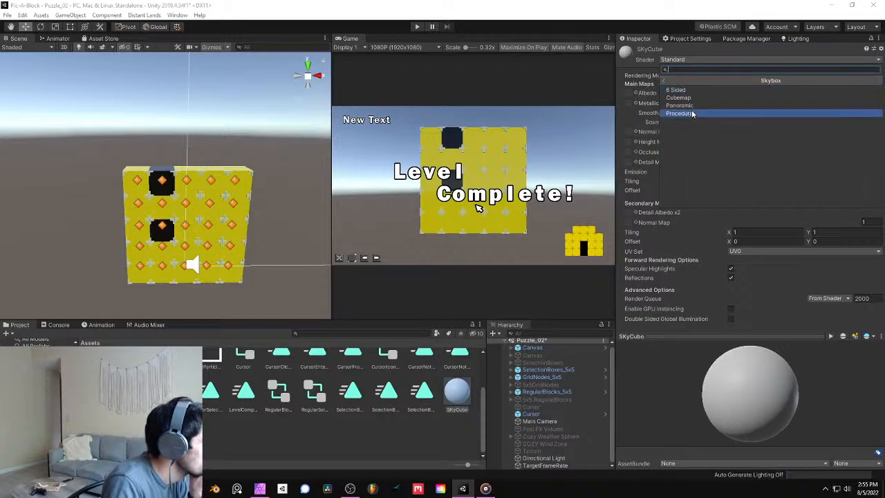
pyautogui.click(691, 97)
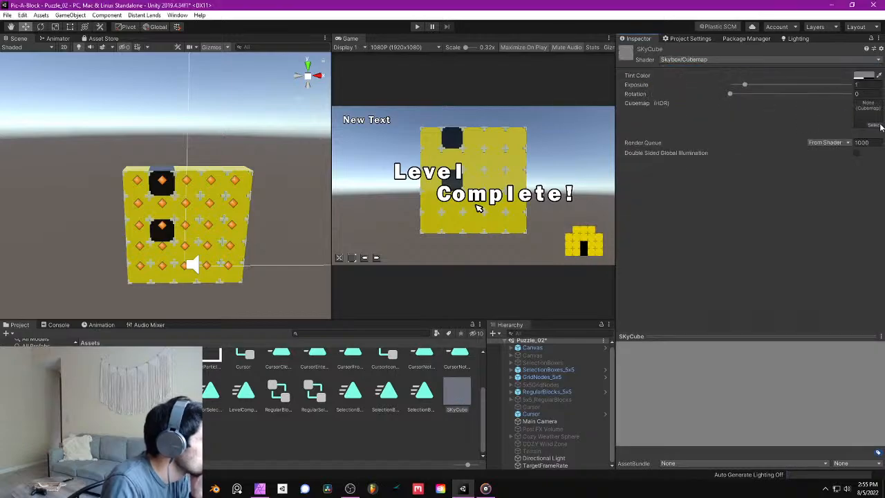
pyautogui.rightClick(411, 422)
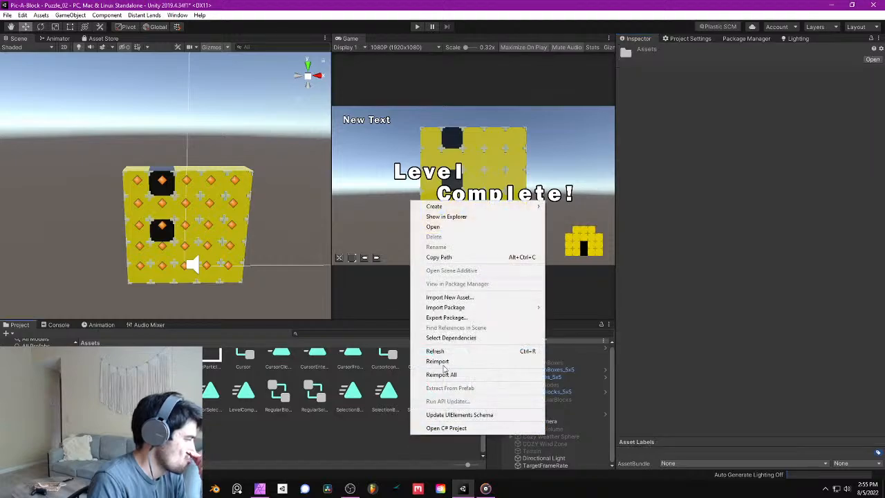
pyautogui.moveTo(471, 209)
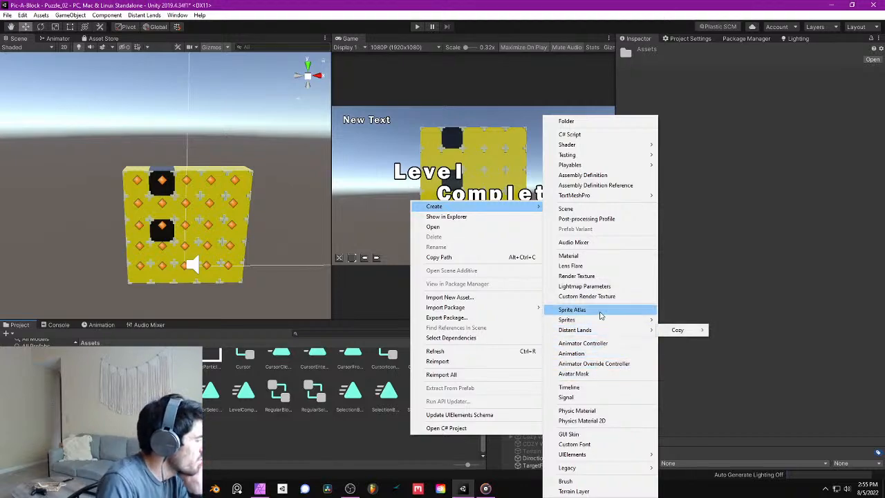
pyautogui.moveTo(599, 321)
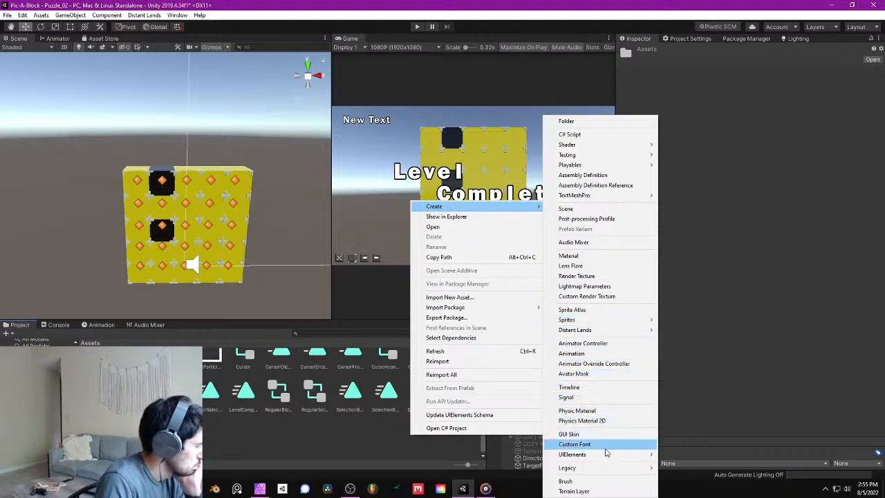
pyautogui.moveTo(609, 468)
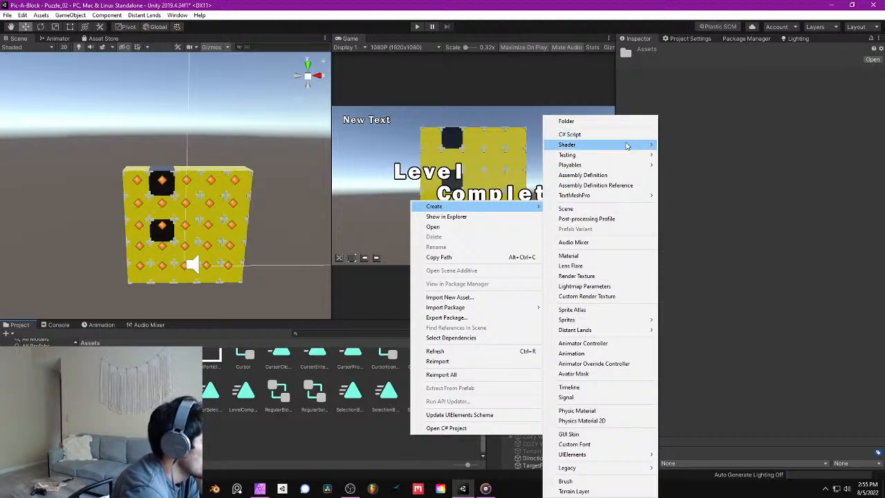
pyautogui.moveTo(620, 198)
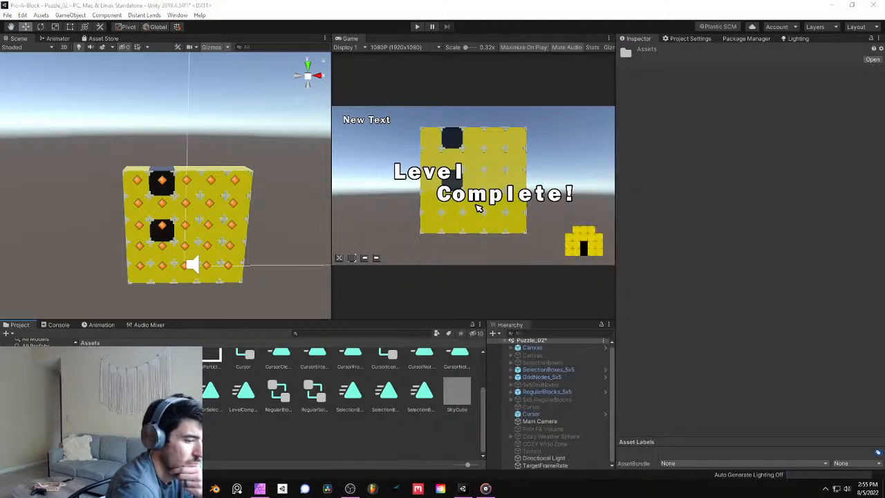
# - Open File Explorer at This PC and move its window onto the other display
pyautogui.press('super+e')
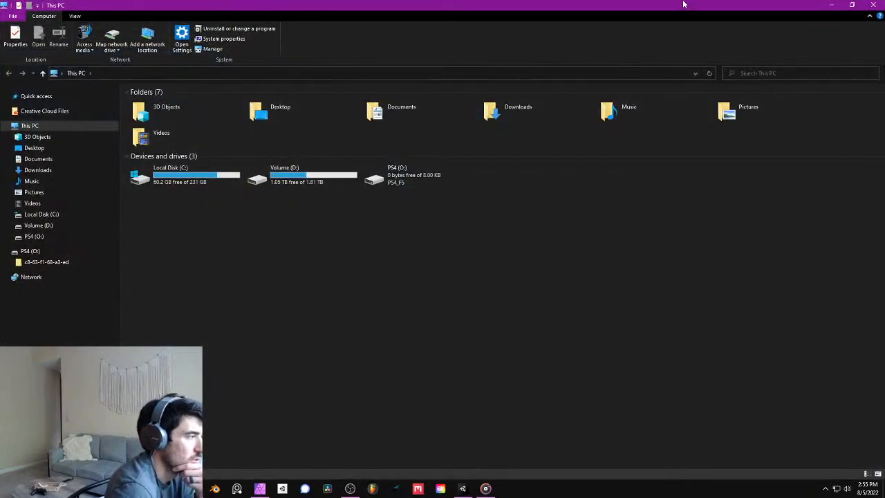
pyautogui.moveTo(739, 4); pyautogui.dragTo(884, 141)
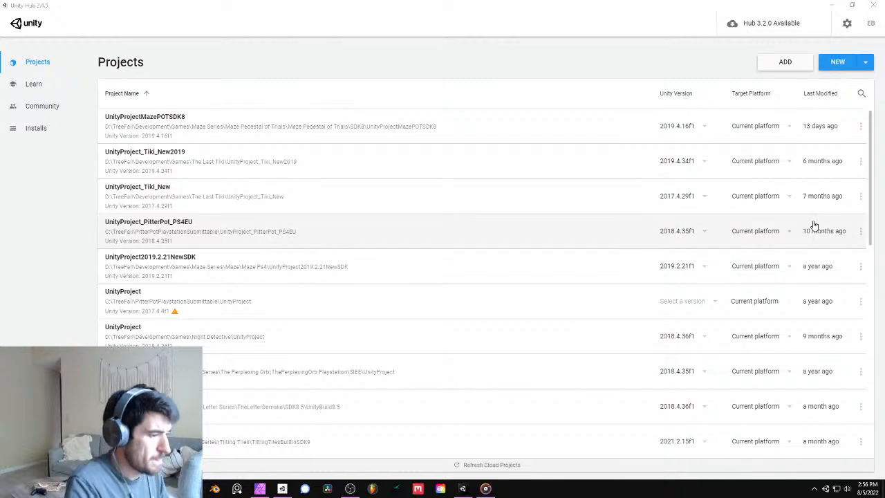
# - Open the TiltingTilesBuiltInSDK9 project from Unity Hub and switch to its editor window
pyautogui.click(504, 151)
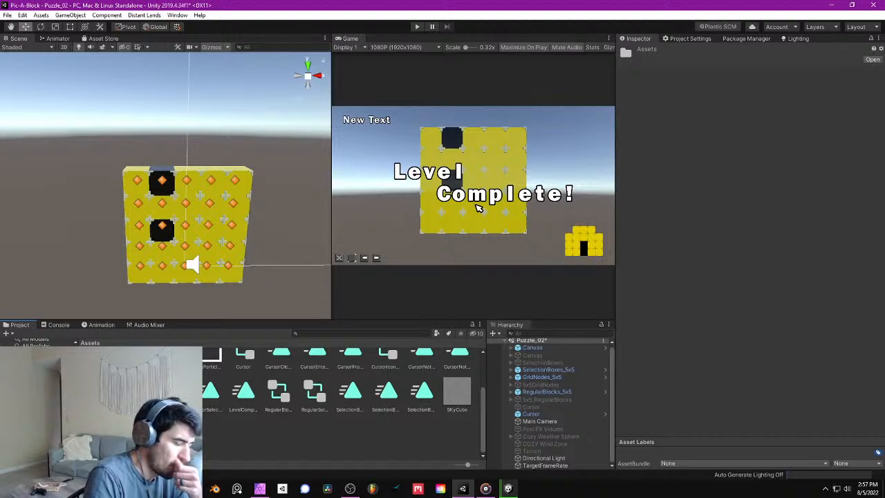
pyautogui.moveTo(264, 227); pyautogui.dragTo(255, 245, button='right')
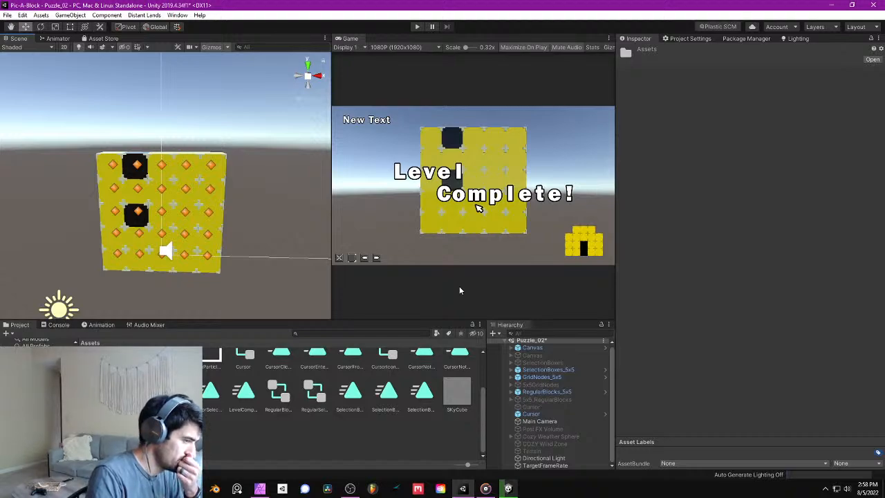
pyautogui.click(508, 488)
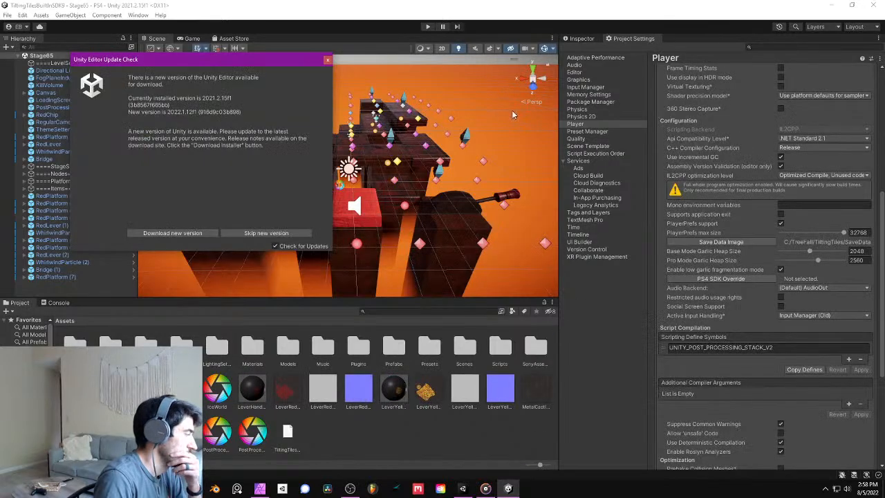
# - Move the TiltingTilesBuiltInSDK9 editor and its Lighting window onto the other display, closing the editor update notice
pyautogui.moveTo(510, 6); pyautogui.dragTo(884, 76)
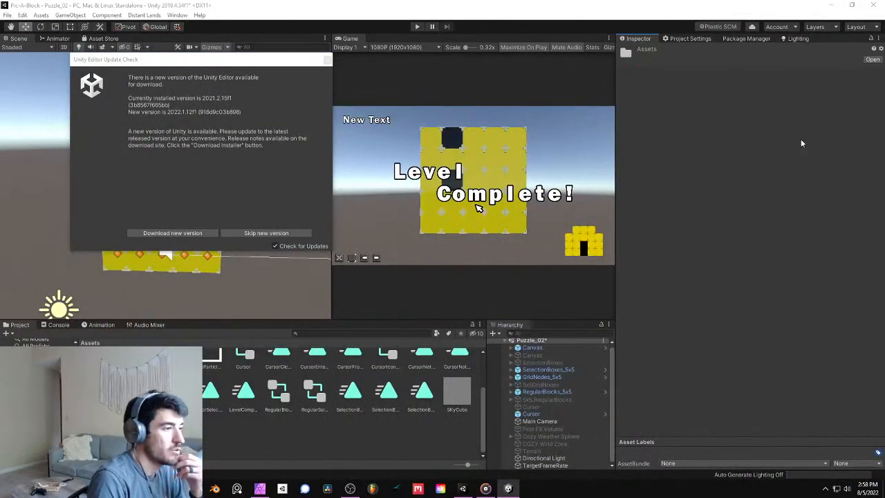
pyautogui.click(327, 59)
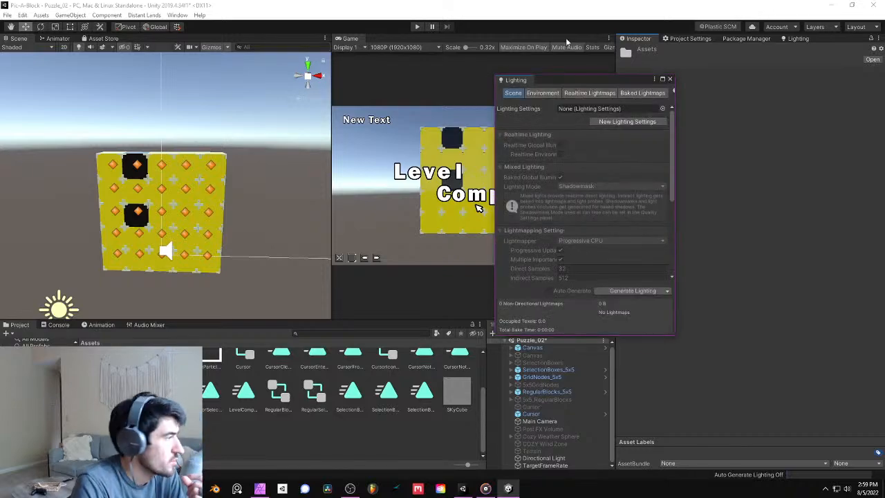
pyautogui.moveTo(544, 83); pyautogui.dragTo(884, 128)
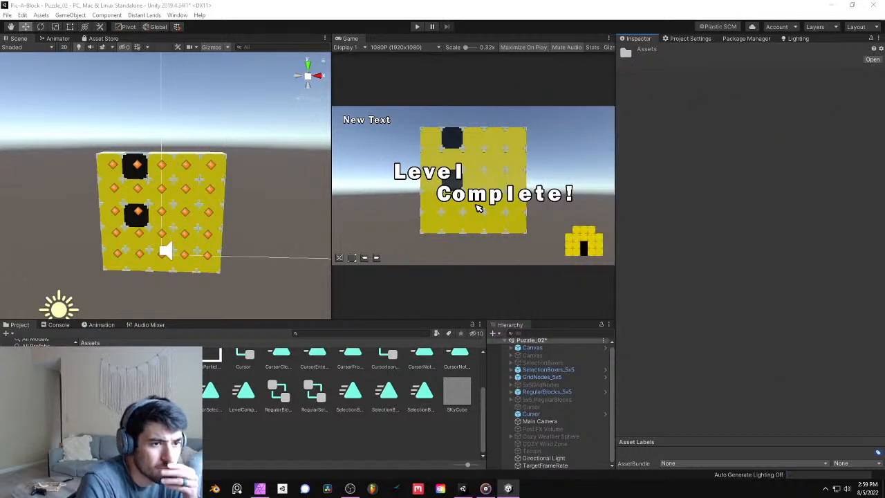
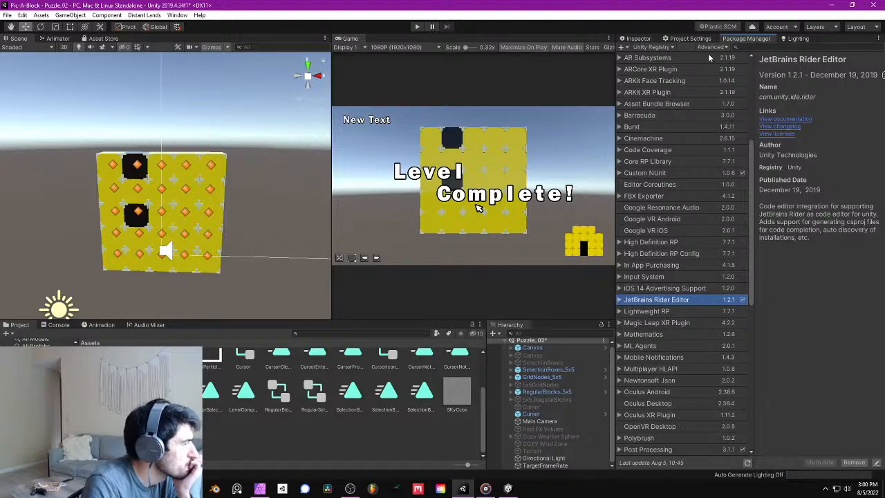
# - Search the package registry for "hdrp" and "scrip", view the High Definition RP package details, and return to the Inspector
pyautogui.click(754, 47)
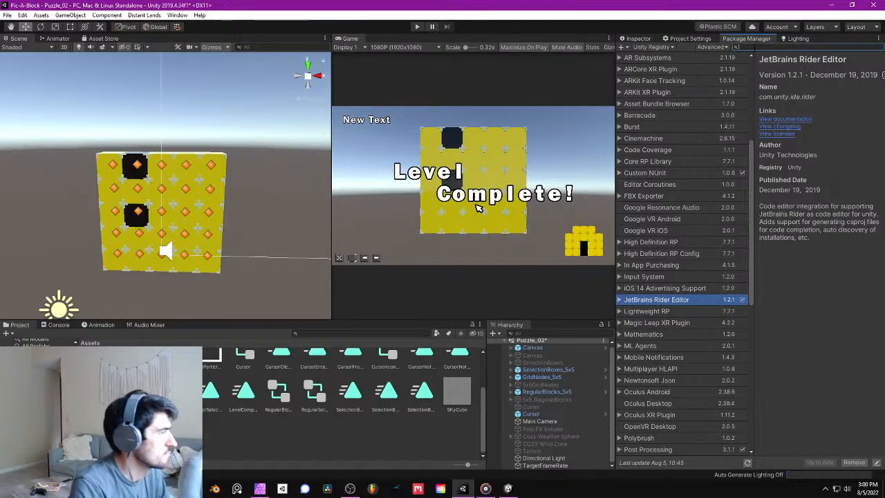
pyautogui.write('hdrp')
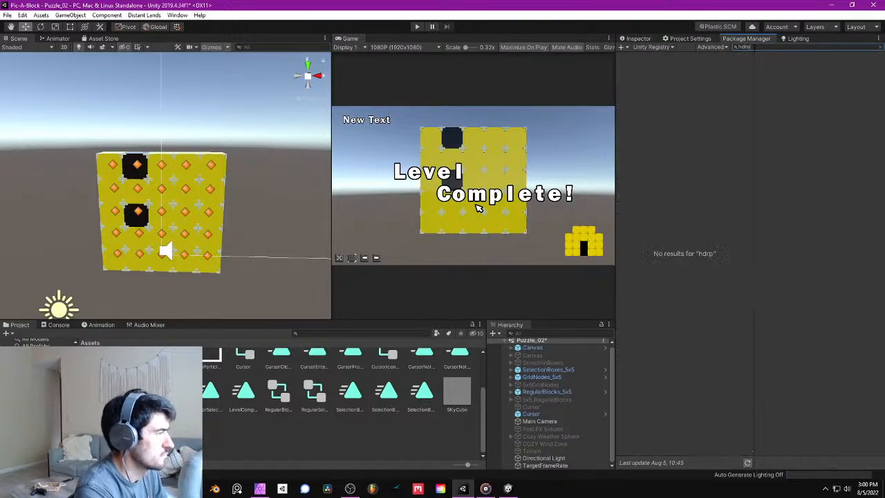
pyautogui.press('BackSpace')
pyautogui.press('BackSpace')
pyautogui.press('BackSpace')
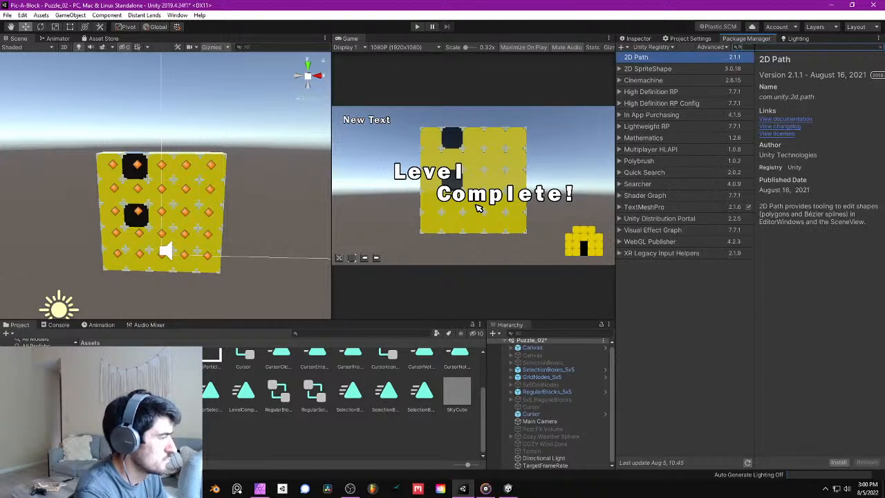
pyautogui.press('BackSpace')
pyautogui.write('scrip')
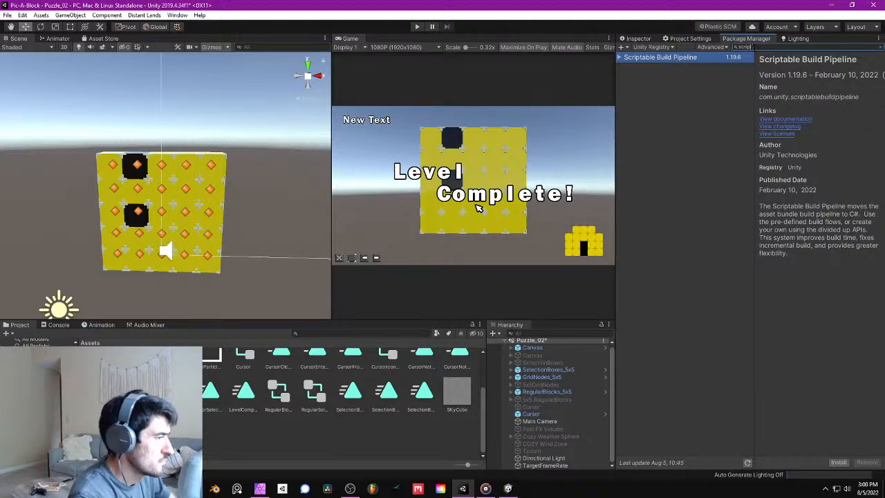
pyautogui.press('BackSpace')
pyautogui.press('BackSpace')
pyautogui.press('BackSpace')
pyautogui.press('BackSpace')
pyautogui.press('BackSpace')
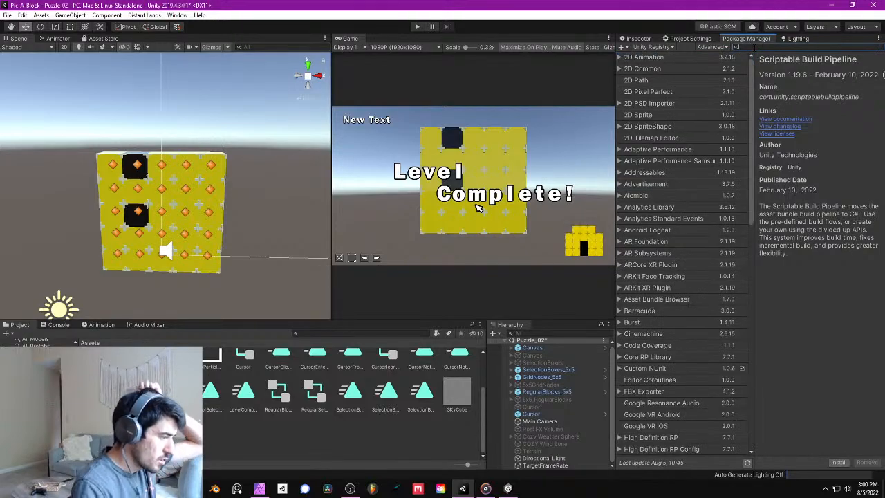
pyautogui.click(664, 438)
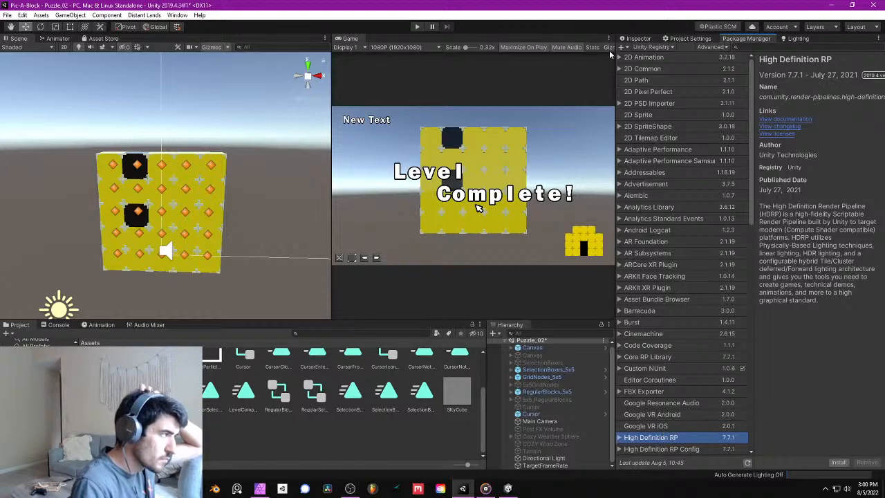
pyautogui.click(634, 39)
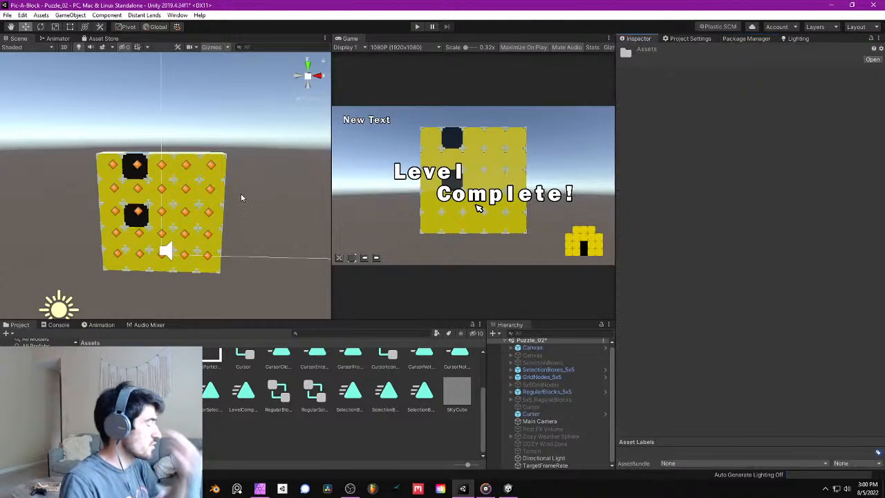
pyautogui.moveTo(235, 177); pyautogui.dragTo(231, 160, button='right')
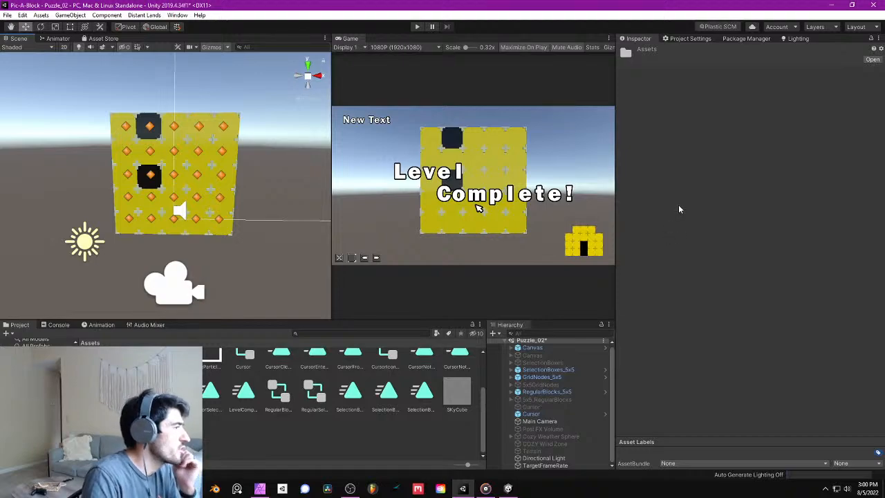
pyautogui.moveTo(188, 177); pyautogui.dragTo(194, 181, button='right')
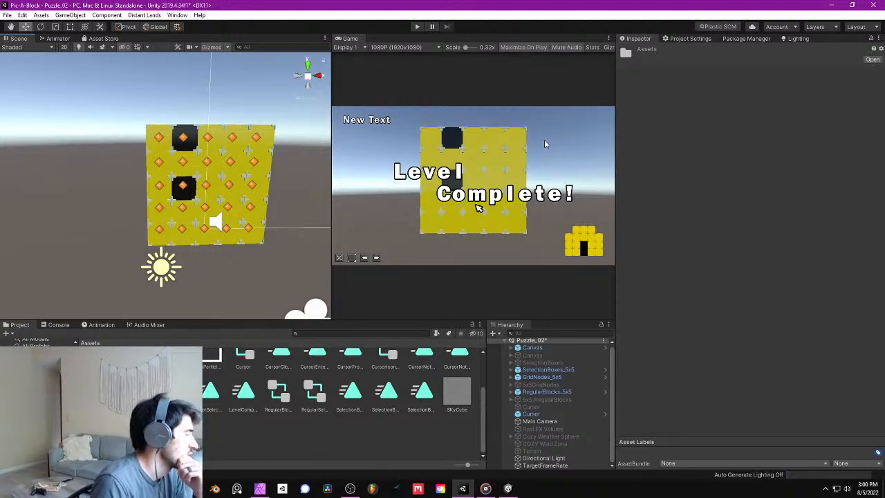
pyautogui.moveTo(253, 131); pyautogui.dragTo(232, 155, button='right')
pyautogui.moveTo(232, 153); pyautogui.dragTo(193, 151, button='middle')
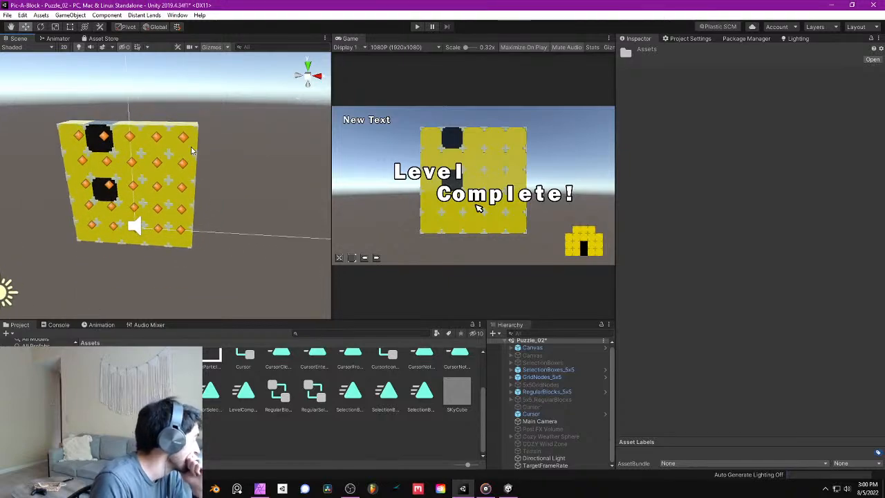
pyautogui.scroll(-1, 192, 151)
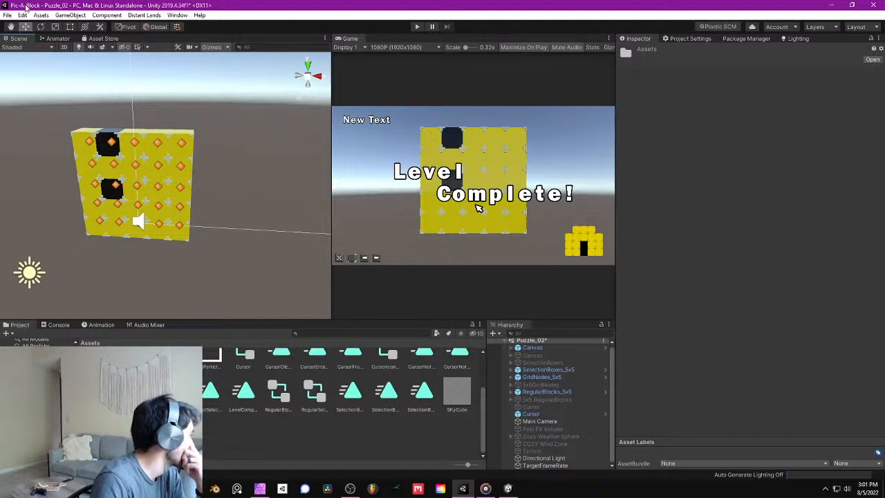
# - Add a 3D cube to the scene and move it along Z to about -8.77
pyautogui.click(70, 16)
pyautogui.moveTo(95, 63)
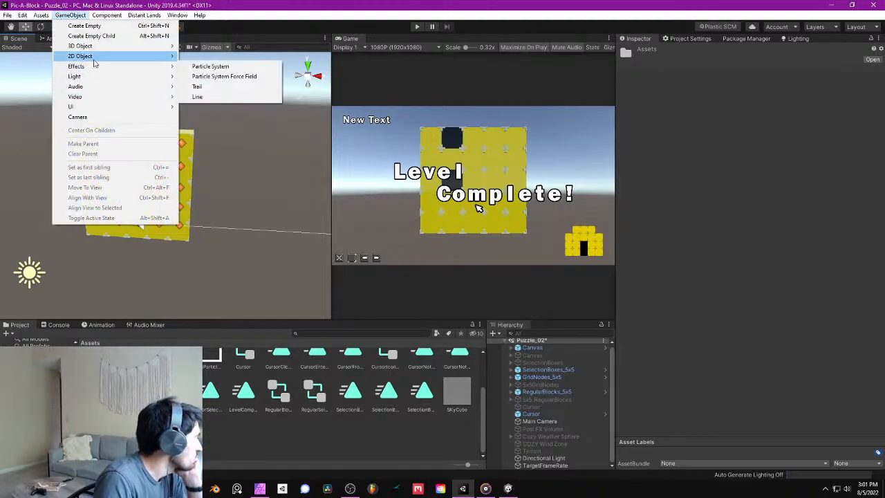
pyautogui.moveTo(80, 46)
pyautogui.click(201, 45)
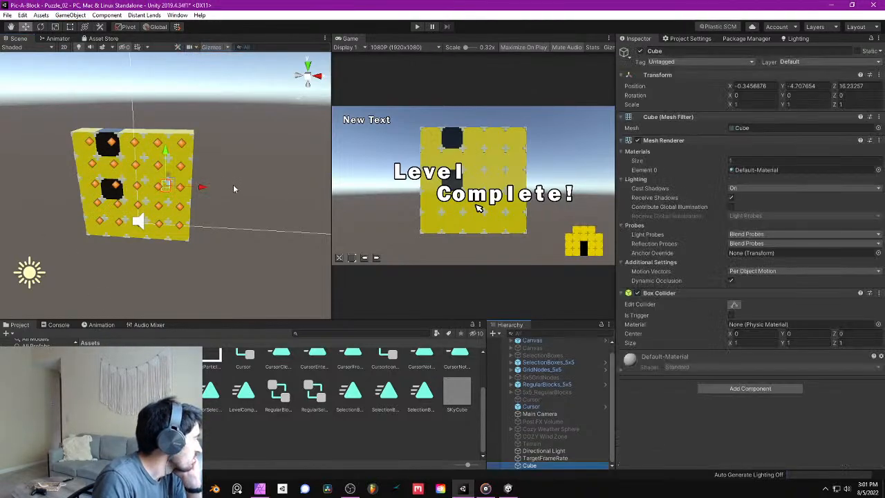
pyautogui.scroll(-3, 230, 179)
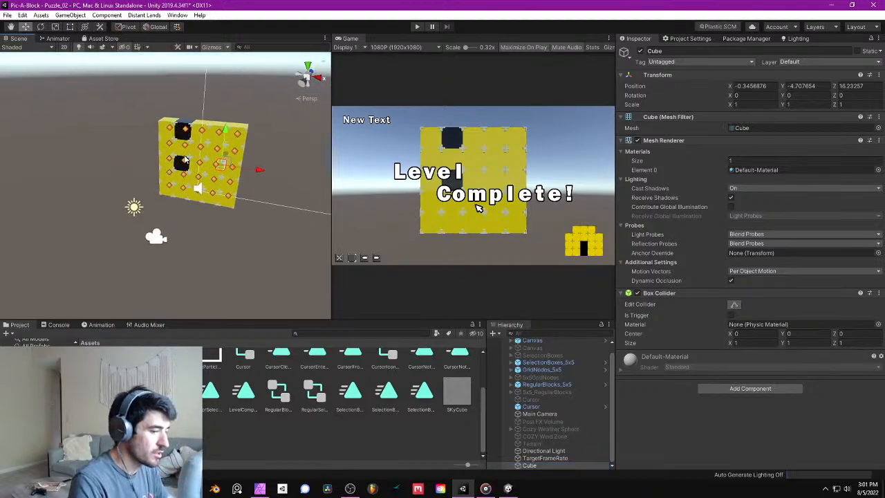
pyautogui.moveTo(185, 159); pyautogui.dragTo(318, 147, button='right')
pyautogui.press('w')
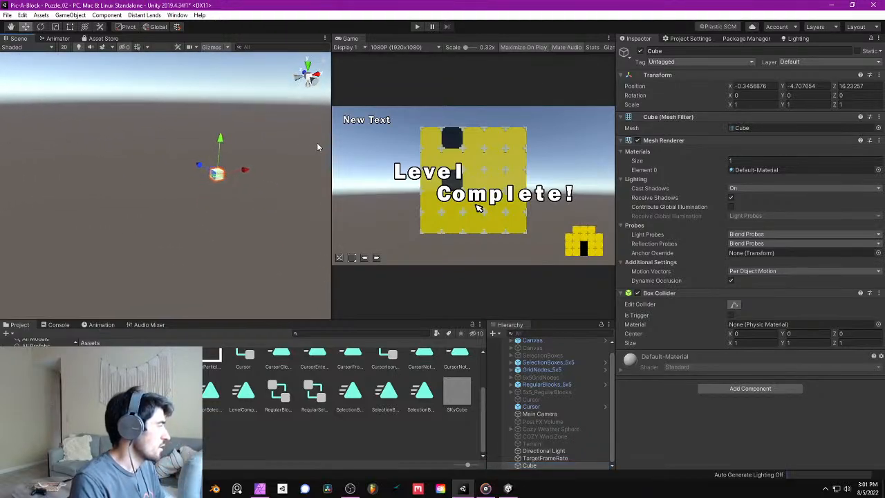
pyautogui.moveTo(200, 165); pyautogui.dragTo(259, 204)
pyautogui.moveTo(259, 205)
pyautogui.mouseDown(button='right')
pyautogui.moveTo(227, 195)
pyautogui.moveTo(255, 197)
pyautogui.mouseUp(button='right')
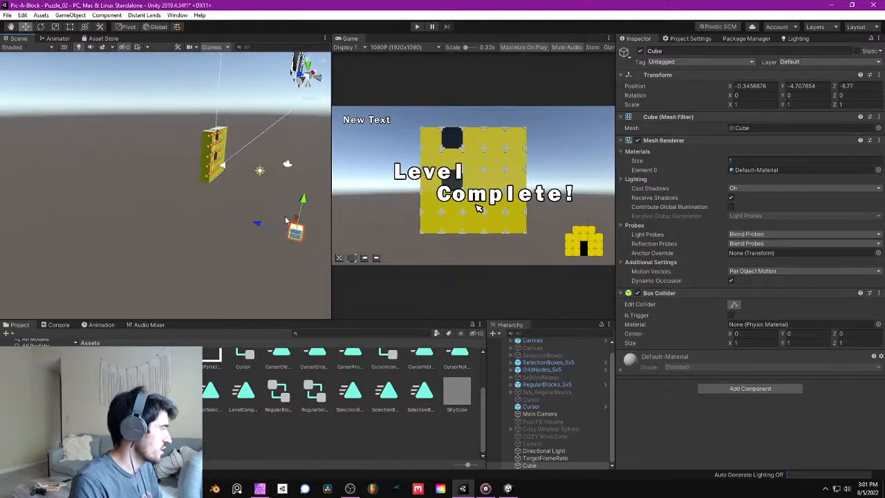
# - Set the cube's scale to 5 on X, Y and Z
pyautogui.click(755, 104)
pyautogui.write('5')
pyautogui.press('Tab')
pyautogui.write('5')
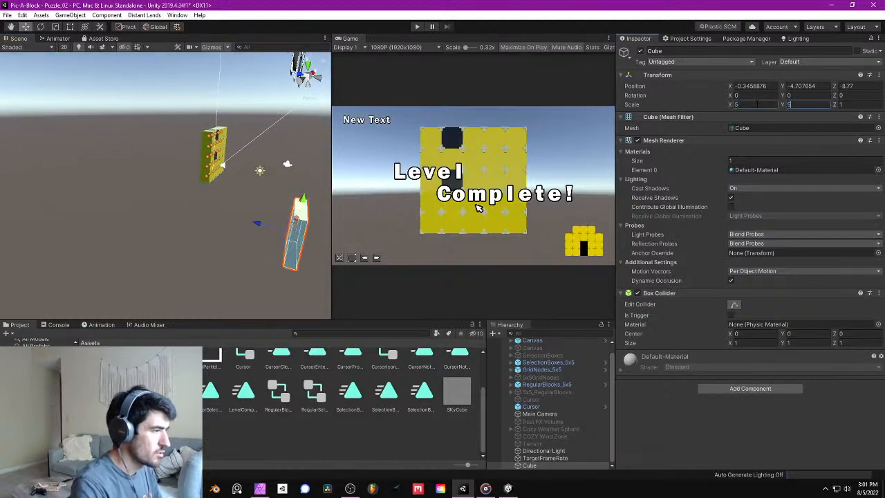
pyautogui.press('Tab')
pyautogui.write('5')
# - Move the cube beside the puzzle block, to about X 12.47, Y -7.03, Z 14.88
pyautogui.moveTo(67, 189); pyautogui.dragTo(170, 231, button='right')
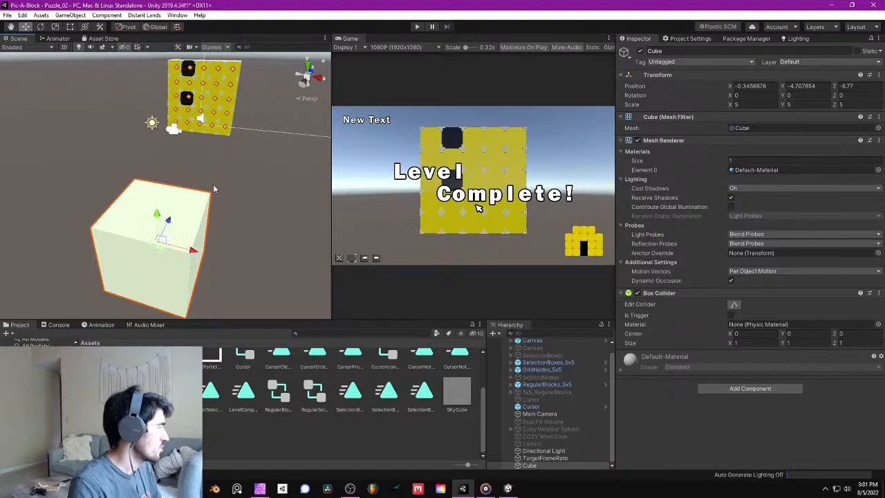
pyautogui.moveTo(169, 218); pyautogui.dragTo(387, 12)
pyautogui.moveTo(273, 90); pyautogui.dragTo(148, 148, button='middle')
pyautogui.keyDown('ctrl'); pyautogui.moveTo(176, 163); pyautogui.dragTo(257, 198); pyautogui.keyUp('ctrl')
pyautogui.moveTo(257, 197); pyautogui.dragTo(289, 163, button='right')
pyautogui.moveTo(290, 164); pyautogui.dragTo(288, 177)
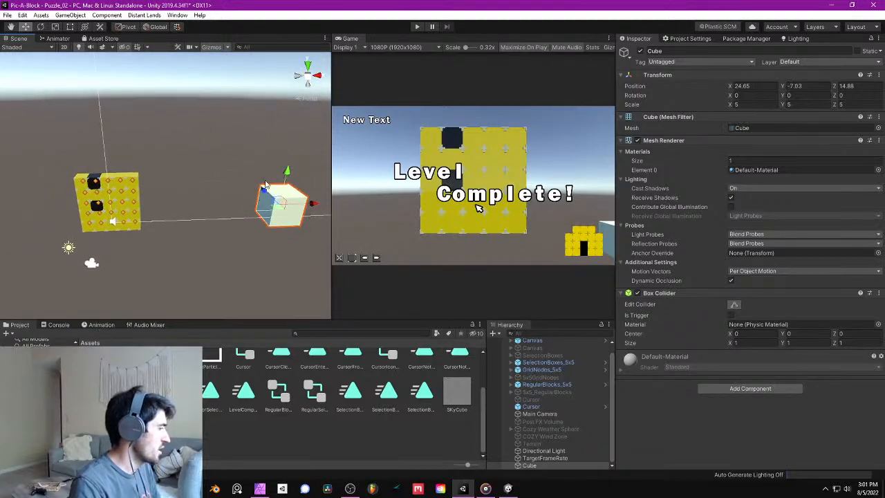
pyautogui.moveTo(315, 208); pyautogui.dragTo(244, 215)
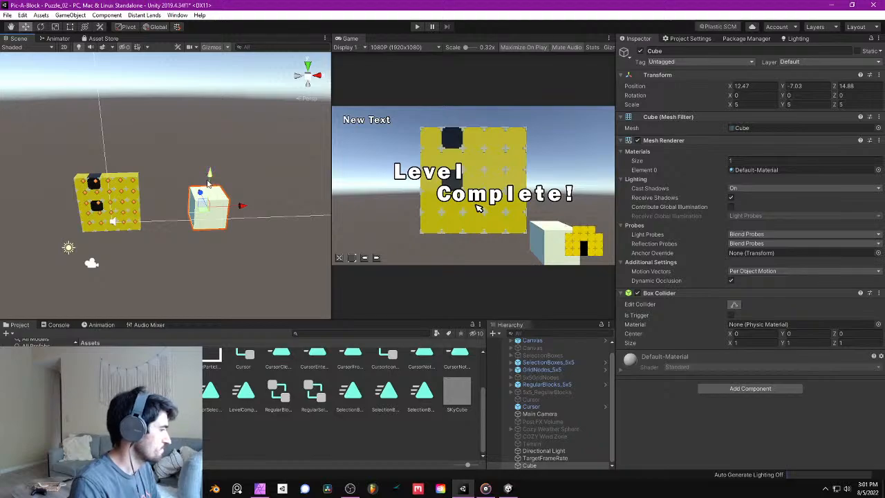
# - Stretch the cube vertically into a pillar with a Y scale of about 25
pyautogui.moveTo(208, 180); pyautogui.dragTo(119, 150, button='right')
pyautogui.click(55, 27)
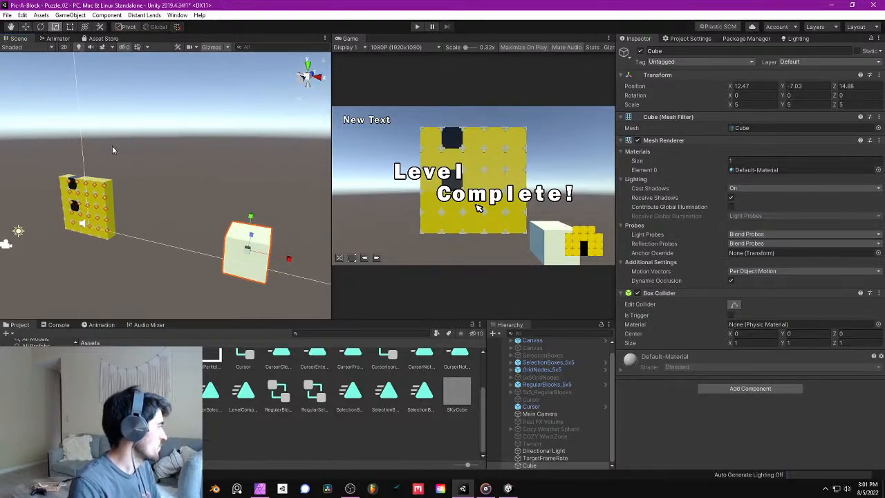
pyautogui.moveTo(251, 218); pyautogui.dragTo(256, 142)
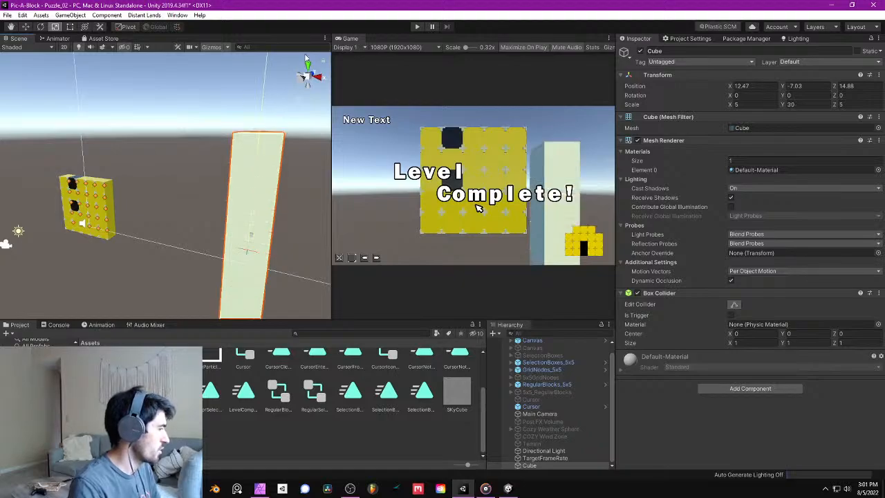
pyautogui.moveTo(294, 191); pyautogui.dragTo(295, 236, button='right')
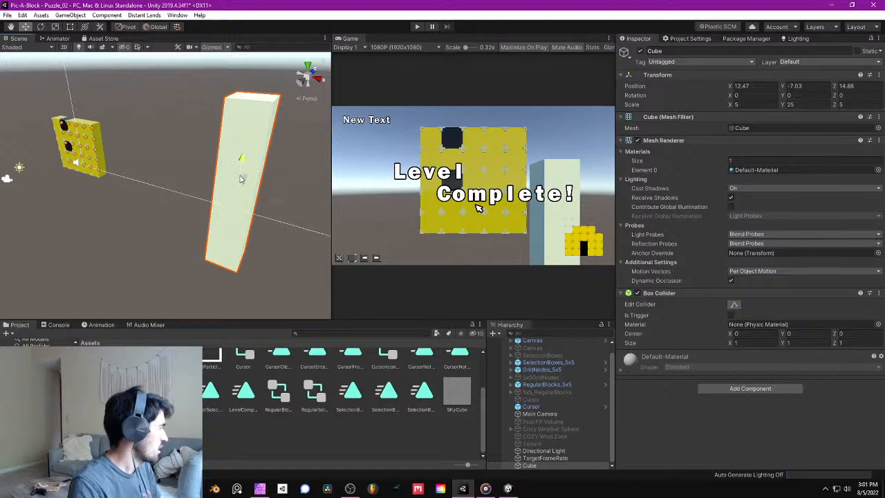
# - Lower the pillar to about Y -12.5 and rotate it to about -30 degrees around Y
pyautogui.moveTo(237, 172); pyautogui.dragTo(234, 186)
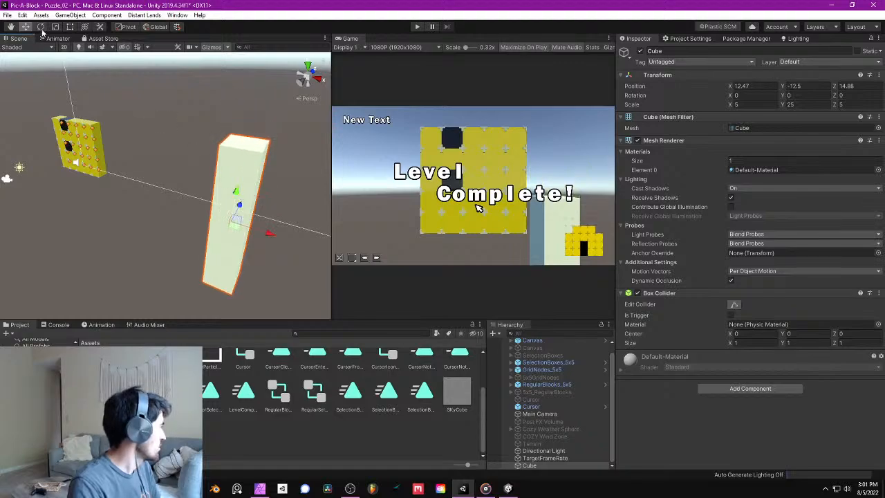
pyautogui.press('e')
pyautogui.moveTo(237, 248); pyautogui.dragTo(278, 256)
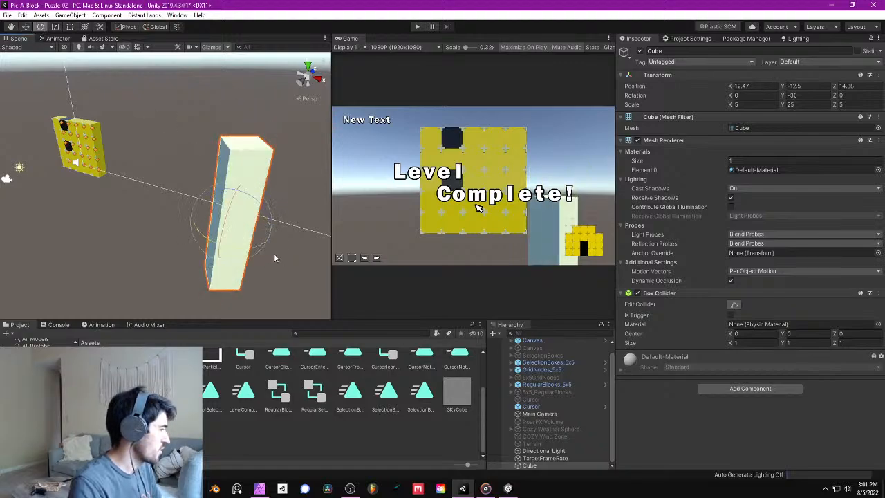
# - Duplicate the pillar and move the copy along X to about -12.53, on the opposite side of the puzzle block
pyautogui.press('w')
pyautogui.moveTo(238, 190); pyautogui.dragTo(211, 174, button='right')
pyautogui.click(27, 28)
pyautogui.moveTo(144, 154); pyautogui.dragTo(195, 193, button='right')
pyautogui.hotkey('ctrl', 'd')
pyautogui.keyDown('ctrl'); pyautogui.moveTo(190, 157); pyautogui.dragTo(57, 147); pyautogui.keyUp('ctrl')
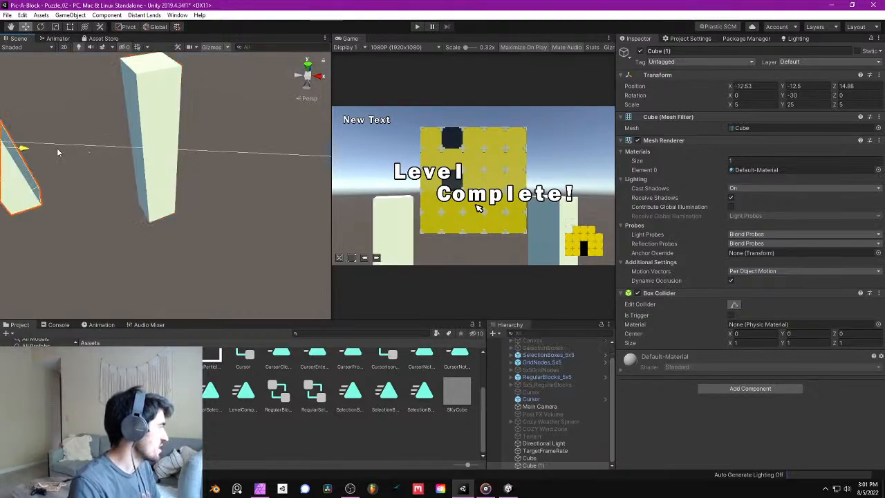
pyautogui.moveTo(57, 148); pyautogui.dragTo(204, 172, button='right')
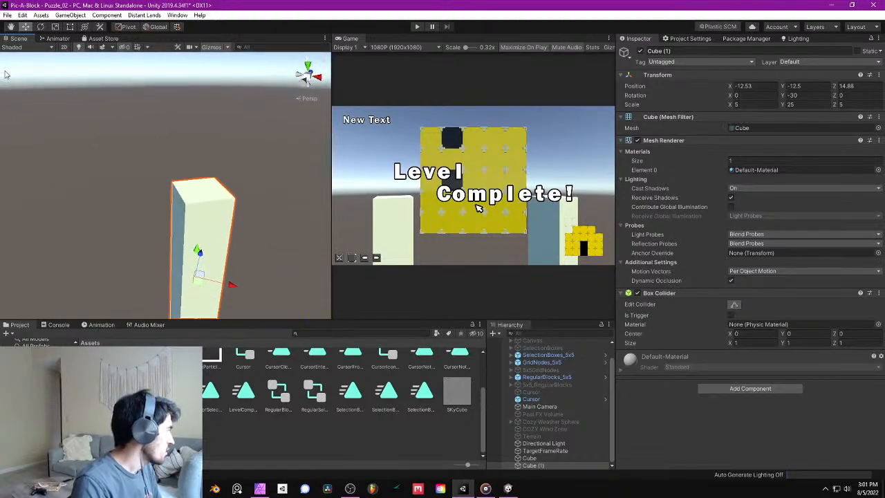
# - Thin the copied pillar by setting its X and Z scale to 2
pyautogui.click(55, 26)
pyautogui.click(753, 104)
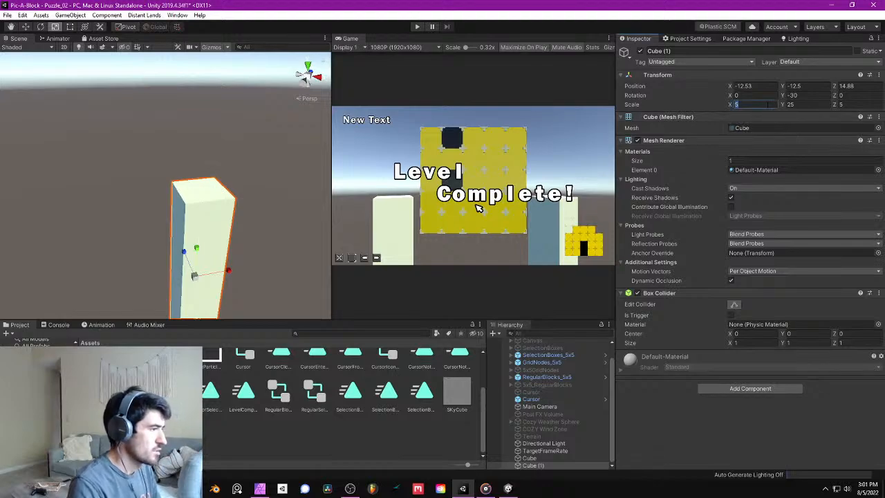
pyautogui.write('2')
pyautogui.press('Tab')
pyautogui.press('Tab')
pyautogui.write('2')
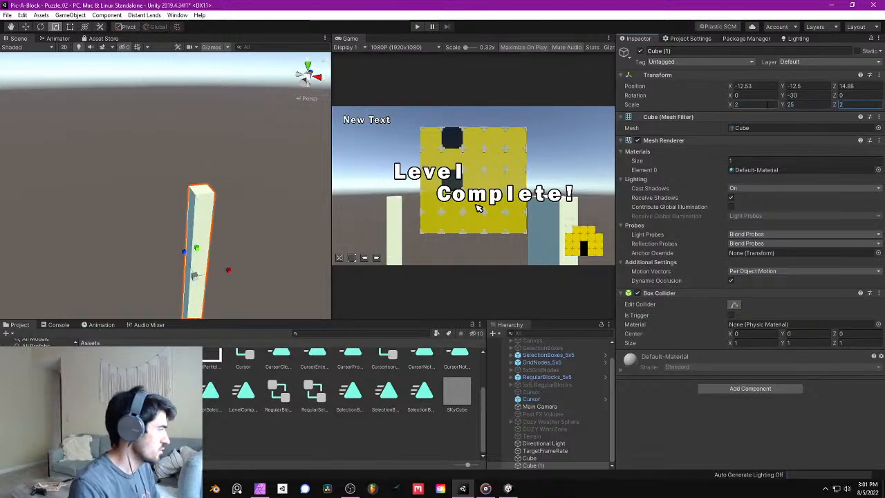
# - Rotate the thin pillar to about -3 degrees around Y
pyautogui.moveTo(219, 162); pyautogui.dragTo(218, 165, button='right')
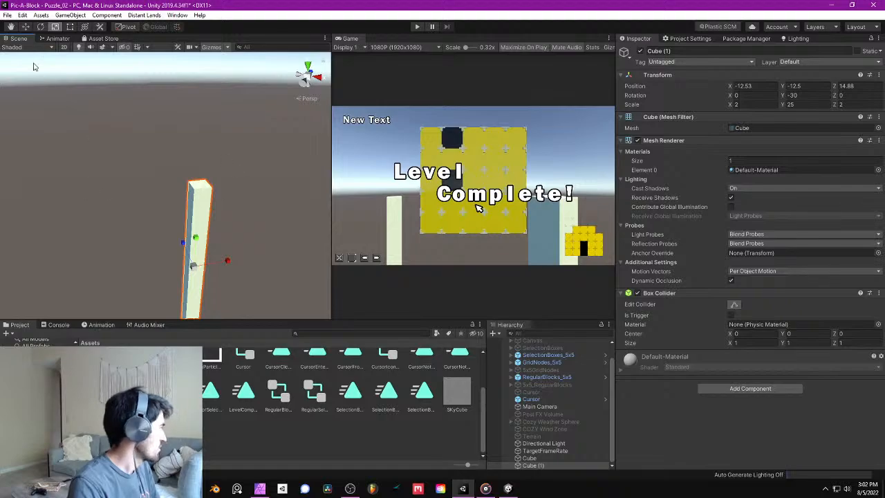
pyautogui.click(40, 26)
pyautogui.moveTo(217, 292); pyautogui.dragTo(186, 302)
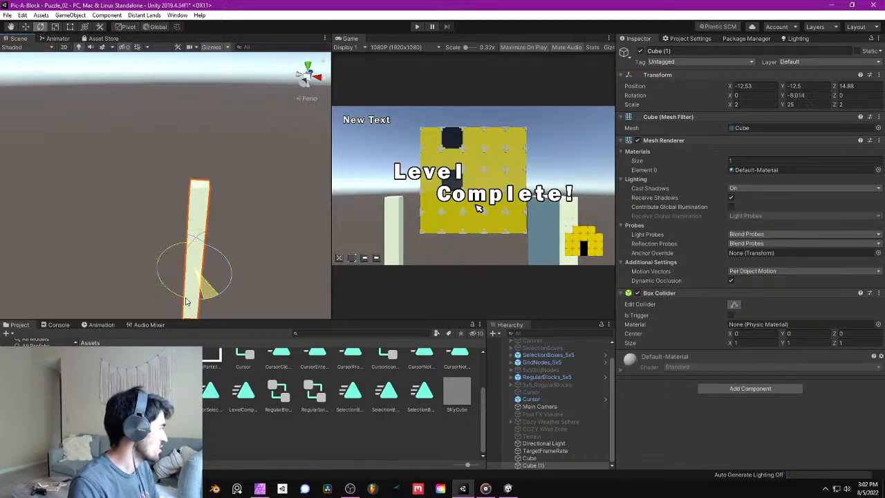
pyautogui.moveTo(194, 236); pyautogui.dragTo(194, 267)
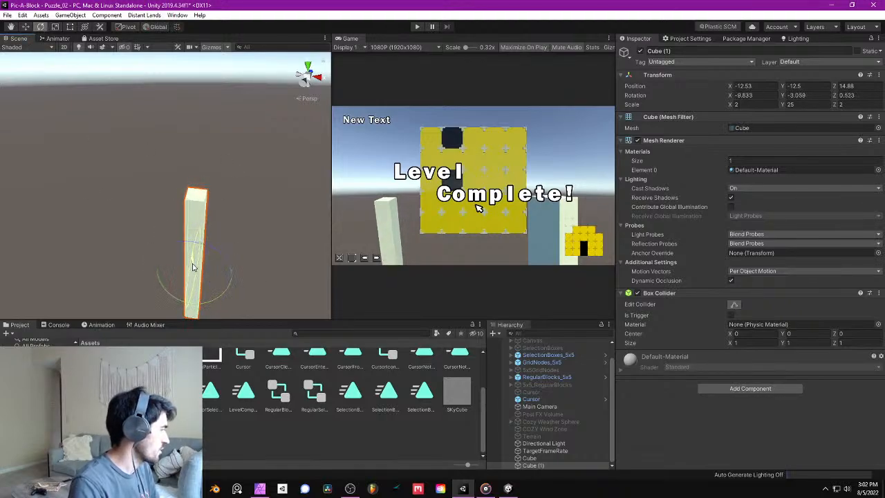
pyautogui.moveTo(201, 243); pyautogui.dragTo(223, 246, button='right')
pyautogui.hotkey('ctrl', 'z')
# - Duplicate the thin pillar and move the copy to about X -5.9, Y -23.4, Z 19.81
pyautogui.moveTo(231, 197); pyautogui.dragTo(190, 197, button='right')
pyautogui.press('s')
pyautogui.click(25, 28)
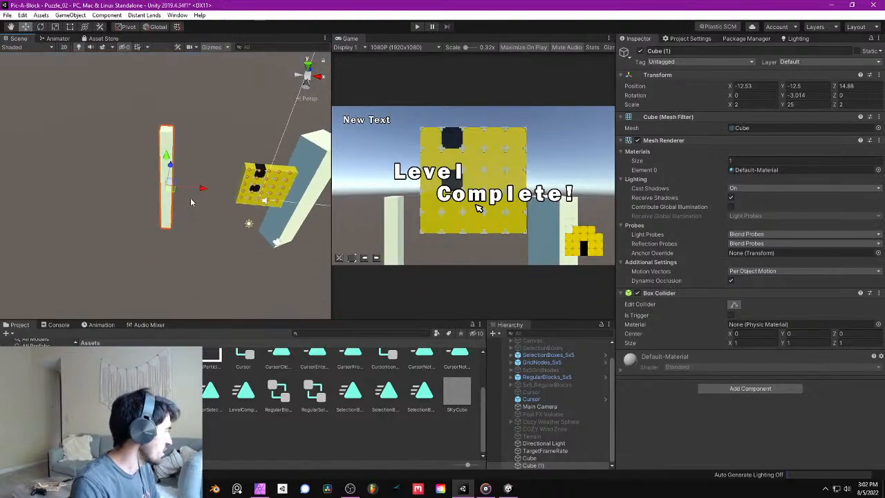
pyautogui.hotkey('ctrl', 'd')
pyautogui.keyDown('ctrl'); pyautogui.moveTo(204, 189); pyautogui.dragTo(309, 229); pyautogui.keyUp('ctrl')
pyautogui.moveTo(330, 231); pyautogui.dragTo(259, 206, button='right')
pyautogui.moveTo(259, 206); pyautogui.dragTo(172, 196)
pyautogui.moveTo(172, 196); pyautogui.dragTo(213, 224, button='right')
pyautogui.keyDown('alt'); pyautogui.moveTo(201, 193); pyautogui.dragTo(249, 170); pyautogui.keyUp('alt')
pyautogui.moveTo(216, 167); pyautogui.dragTo(310, 158, button='middle')
pyautogui.scroll(-1, 309, 158)
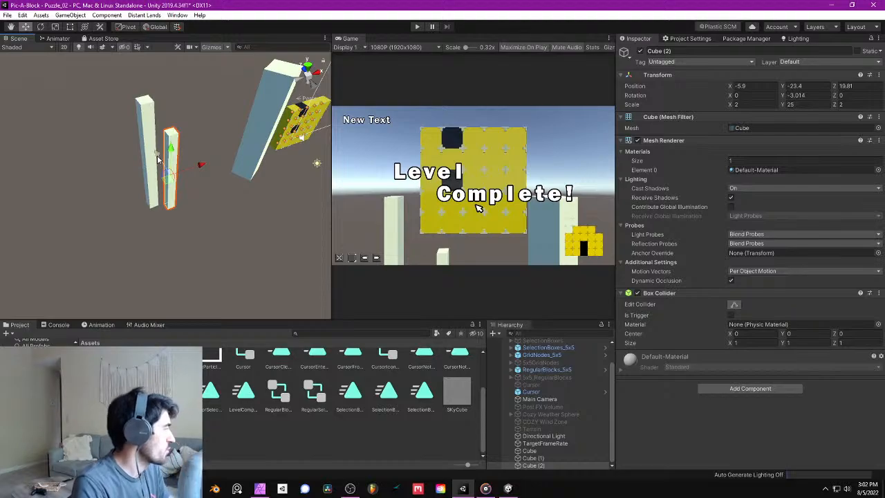
# - Duplicate the lower thin pillar and move the new copy to about X 2.21, Y -15.38, Z 3.01
pyautogui.hotkey('ctrl', 'd')
pyautogui.moveTo(157, 159); pyautogui.dragTo(216, 238)
pyautogui.moveTo(215, 237); pyautogui.dragTo(233, 262, button='right')
pyautogui.moveTo(238, 206); pyautogui.dragTo(260, 157)
pyautogui.moveTo(265, 233); pyautogui.dragTo(229, 206)
pyautogui.moveTo(320, 259); pyautogui.dragTo(169, 186)
pyautogui.press('w')
pyautogui.press('d')
pyautogui.moveTo(233, 185); pyautogui.dragTo(158, 168, button='right')
pyautogui.press('d')
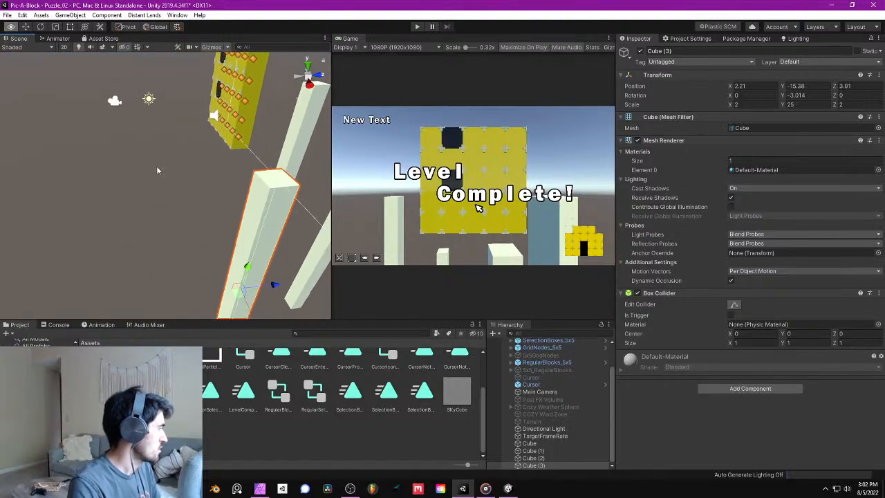
# - Move the newest thin pillar to about Y -14.15, Z 1.05, check its placement beside the puzzle, and save the scene
pyautogui.moveTo(283, 285); pyautogui.dragTo(255, 268)
pyautogui.keyDown('alt'); pyautogui.moveTo(232, 311); pyautogui.dragTo(397, 249); pyautogui.keyUp('alt')
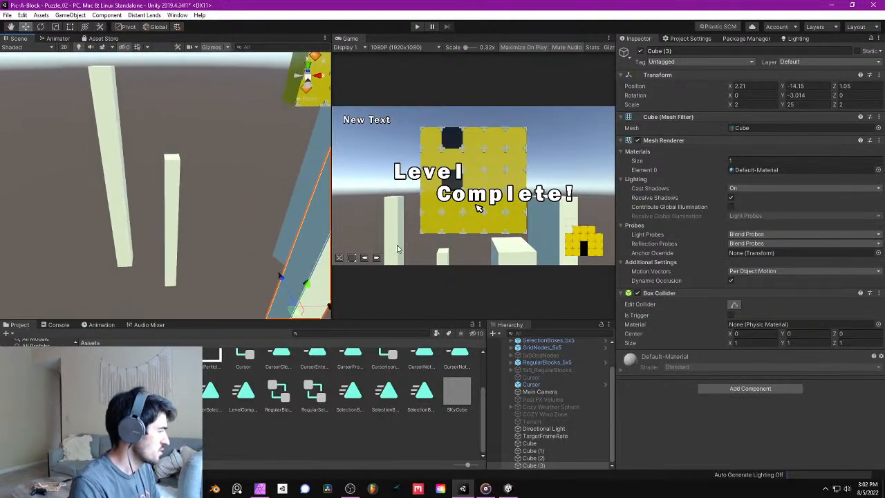
pyautogui.keyDown('alt'); pyautogui.moveTo(252, 214); pyautogui.dragTo(249, 187); pyautogui.keyUp('alt')
pyautogui.moveTo(249, 187); pyautogui.dragTo(251, 148, button='right')
pyautogui.press('s')
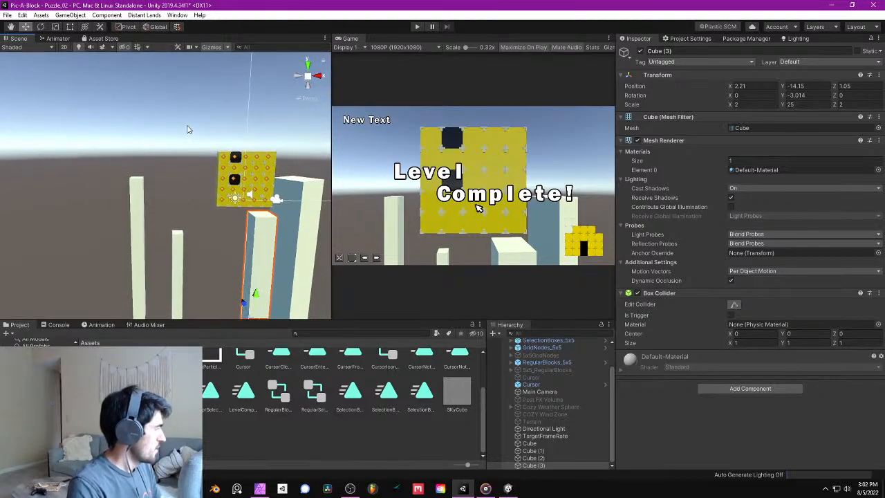
pyautogui.click(187, 128)
pyautogui.press('s')
pyautogui.moveTo(187, 129); pyautogui.dragTo(217, 167, button='right')
pyautogui.hotkey('ctrl', 's')
pyautogui.press('w')
# - Create an empty game object and name it PostProcessing
pyautogui.click(71, 15)
pyautogui.click(84, 26)
pyautogui.click(720, 51)
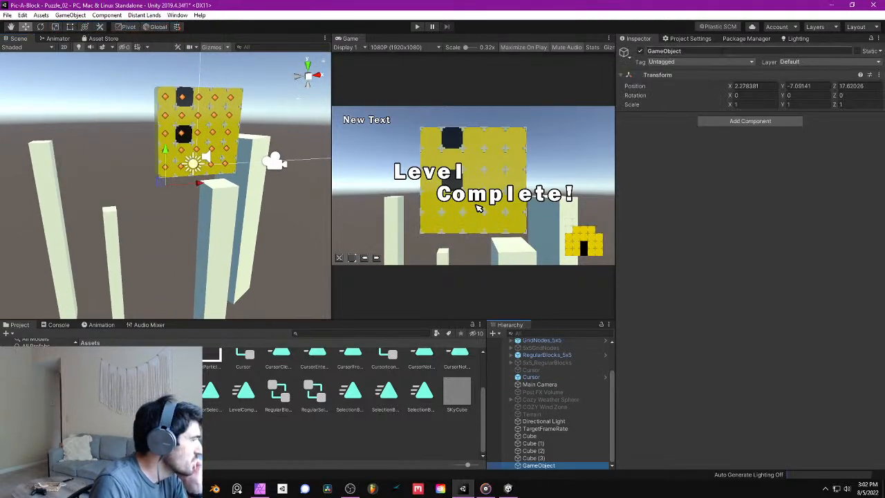
pyautogui.write('P')
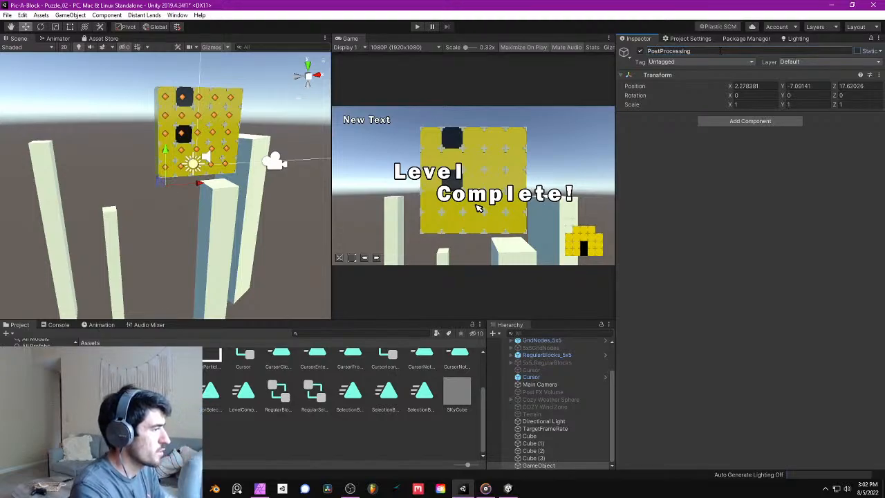
pyautogui.write('ostProcessing')
pyautogui.press('Return')
# - Examine the yellow puzzle block's components and the settings of its Yellow material
pyautogui.moveTo(197, 128)
pyautogui.mouseDown(button='right')
pyautogui.moveTo(203, 99)
pyautogui.moveTo(184, 129)
pyautogui.mouseUp(button='right')
pyautogui.click(185, 130)
pyautogui.press('f')
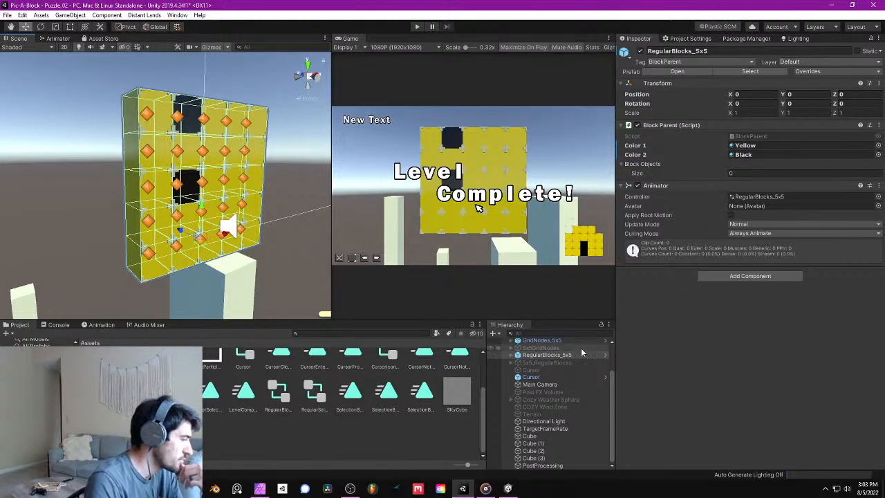
pyautogui.moveTo(145, 191); pyautogui.dragTo(176, 193, button='middle')
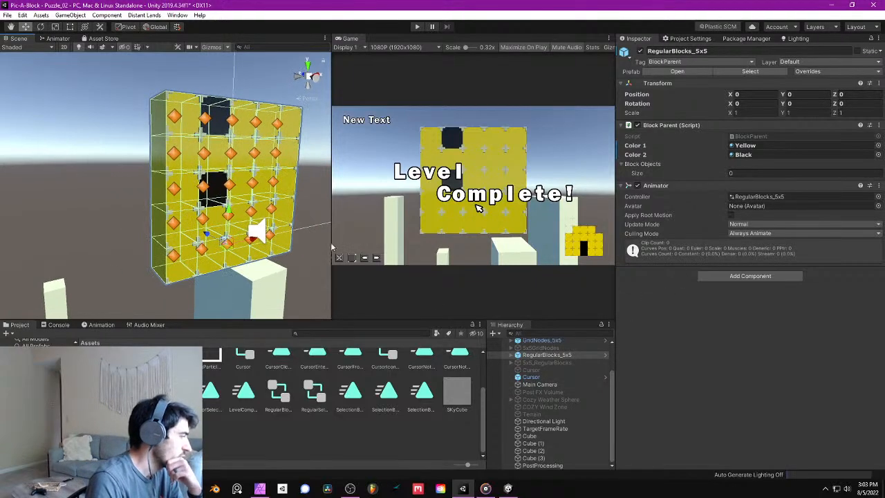
pyautogui.click(240, 198)
pyautogui.scroll(-1, 643, 415)
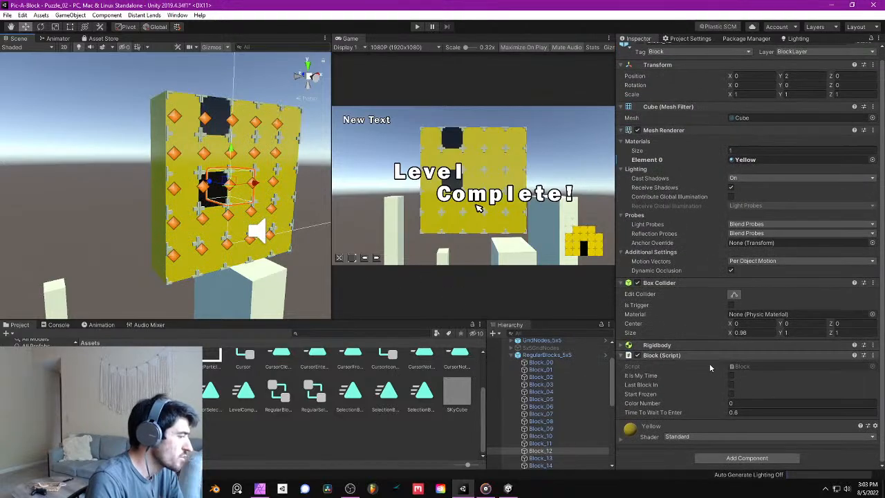
pyautogui.click(621, 440)
pyautogui.scroll(-5, 670, 425)
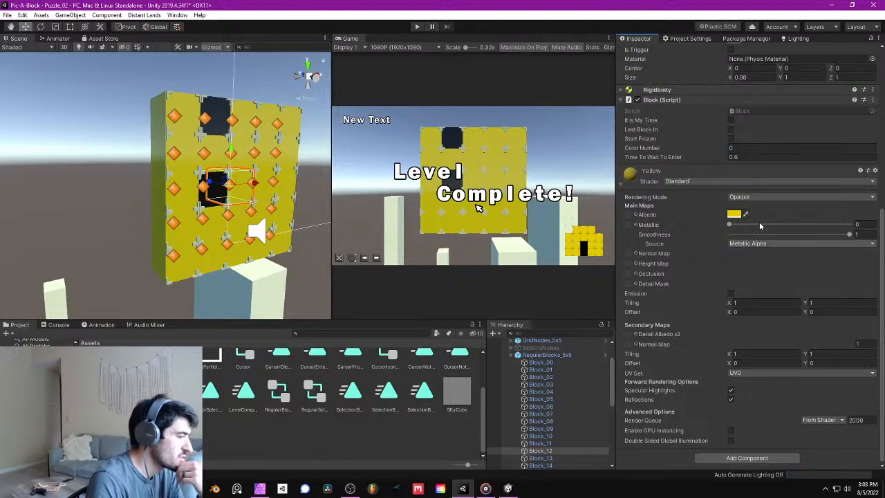
pyautogui.click(622, 188)
pyautogui.scroll(3, 569, 377)
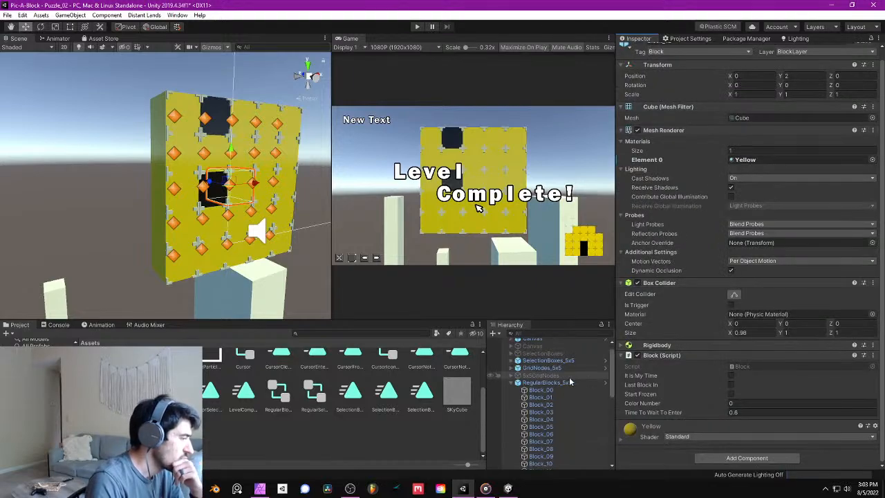
pyautogui.click(512, 394)
pyautogui.scroll(-2, 560, 435)
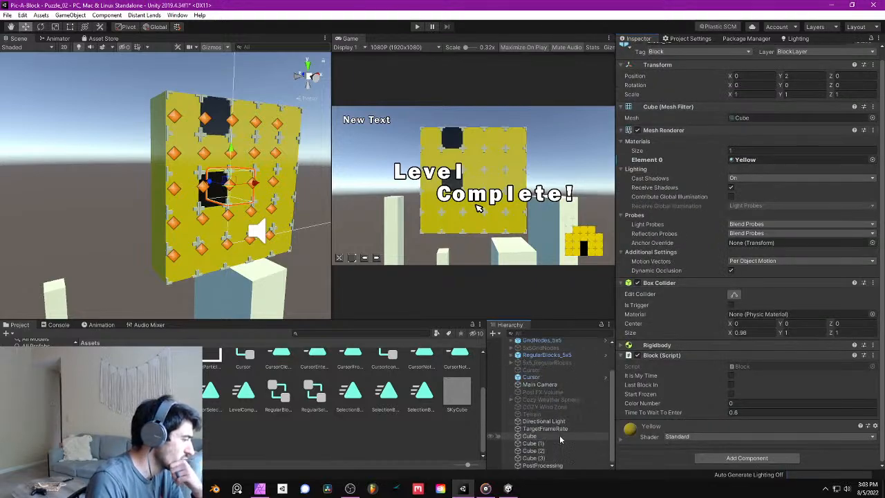
# - Give the PostProcessing object a global Post-process Volume component with a newly created profile
pyautogui.click(553, 466)
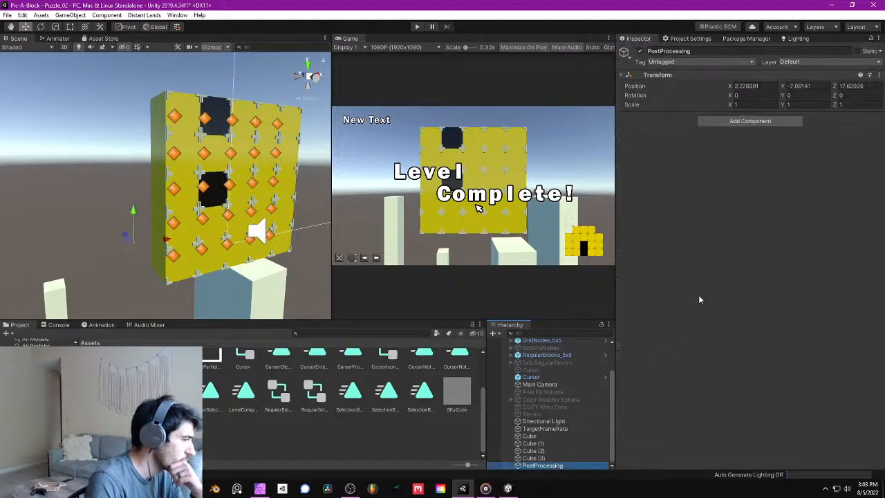
pyautogui.click(781, 123)
pyautogui.write('post')
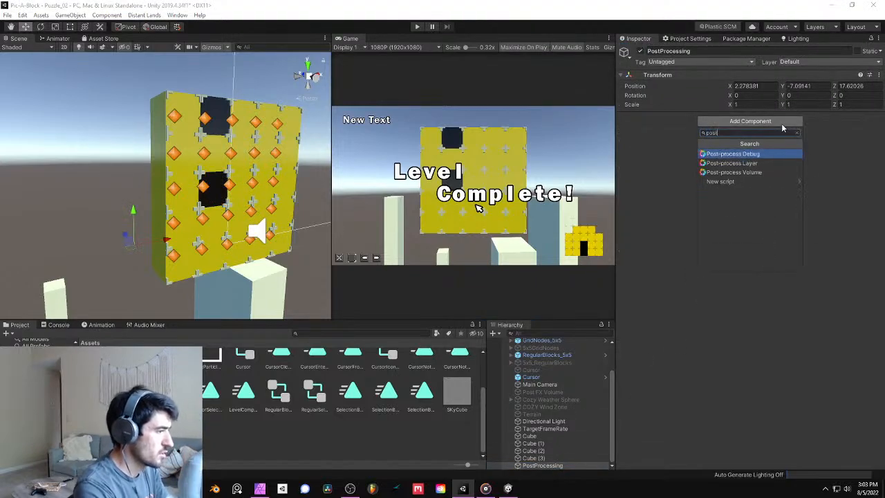
pyautogui.press('Down')
pyautogui.press('Down')
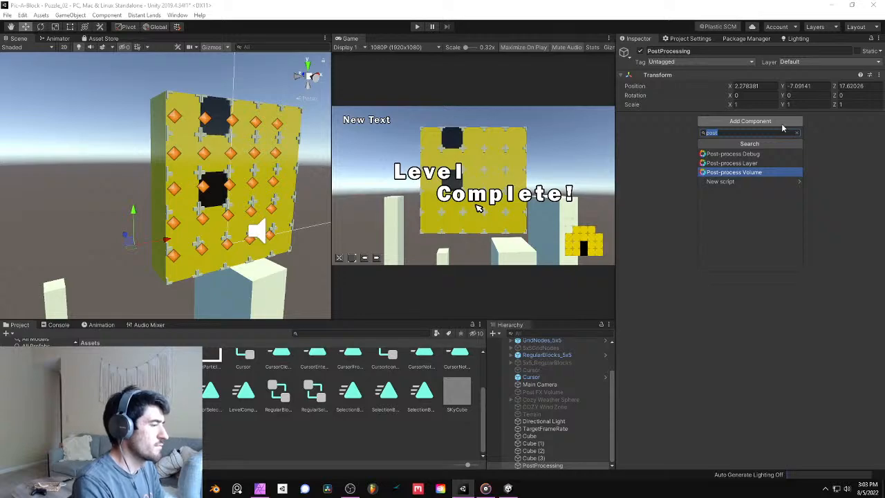
pyautogui.press('Return')
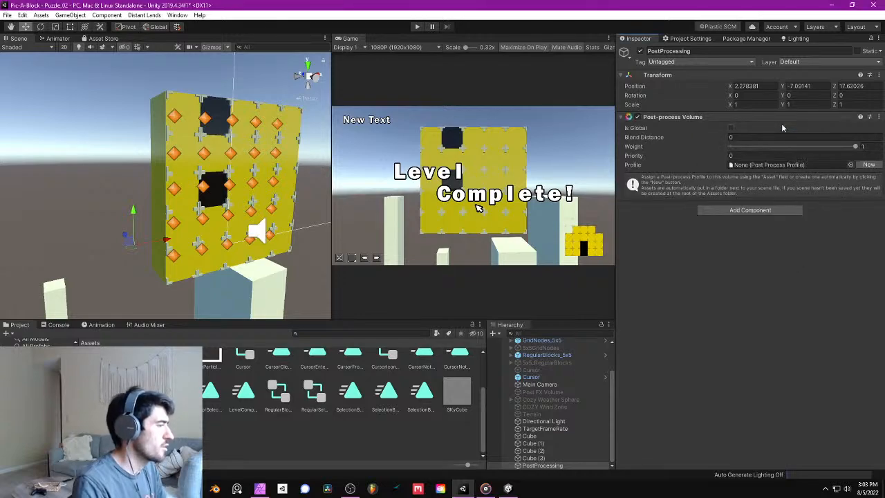
pyautogui.click(731, 128)
pyautogui.click(869, 156)
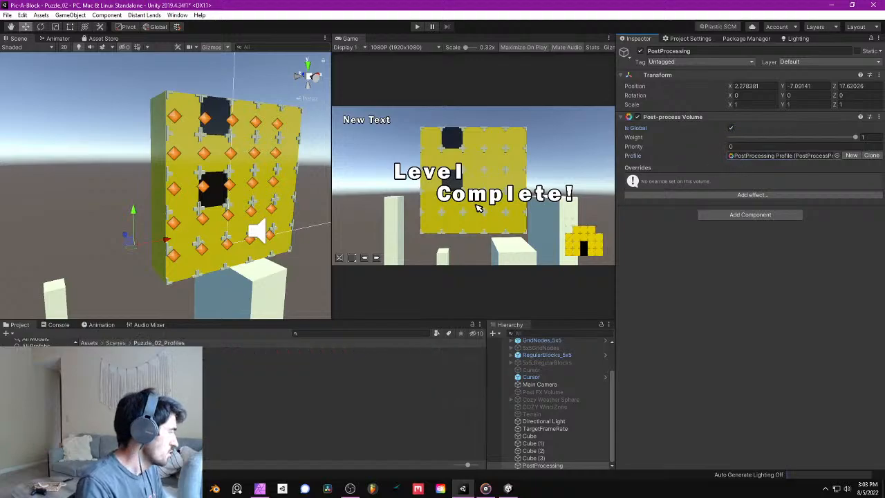
# - Create a folder named Postprocessing directly inside the project's Assets folder
pyautogui.click(116, 343)
pyautogui.keyDown('ctrl'); pyautogui.click(102, 367); pyautogui.keyUp('ctrl')
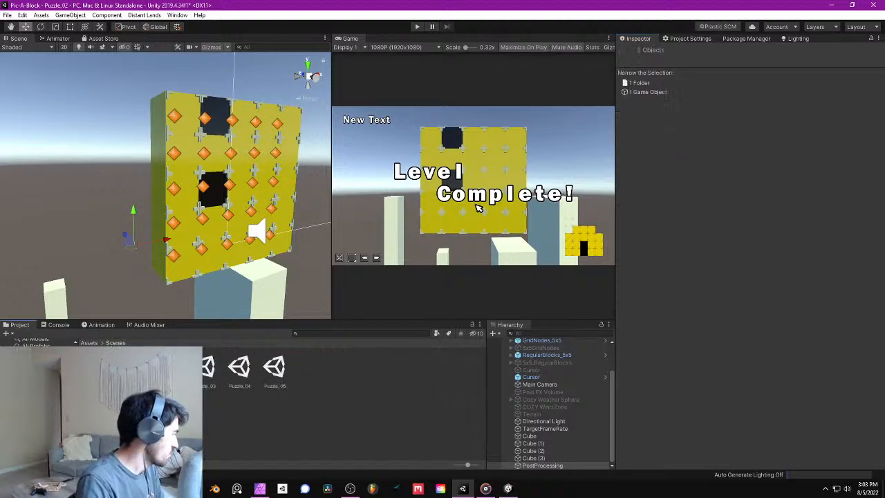
pyautogui.click(89, 343)
pyautogui.scroll(-3, 339, 415)
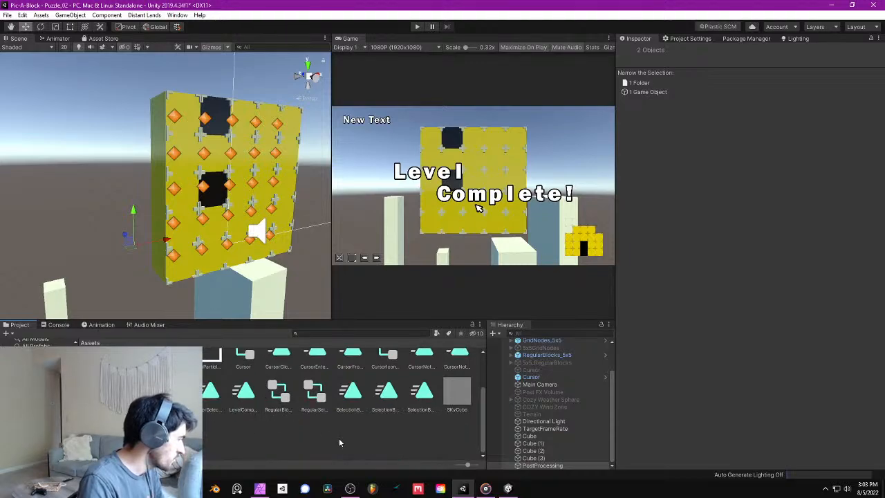
pyautogui.rightClick(339, 438)
pyautogui.moveTo(396, 215)
pyautogui.click(508, 124)
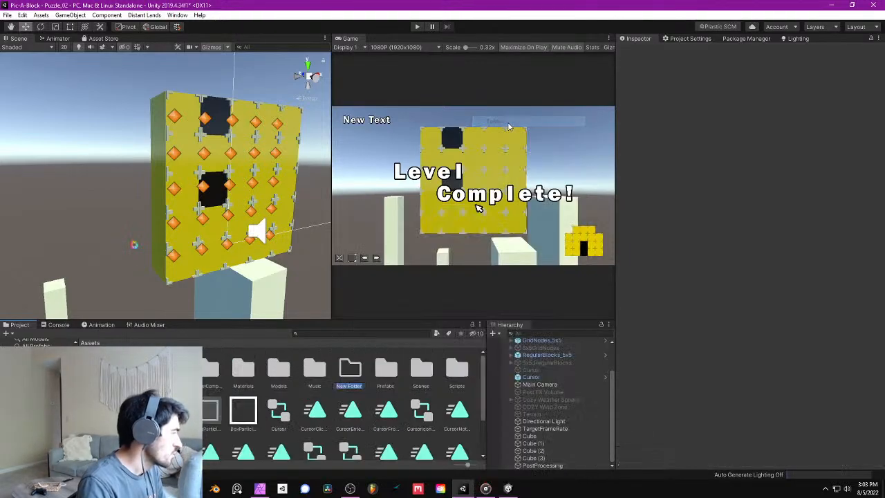
pyautogui.write('P')
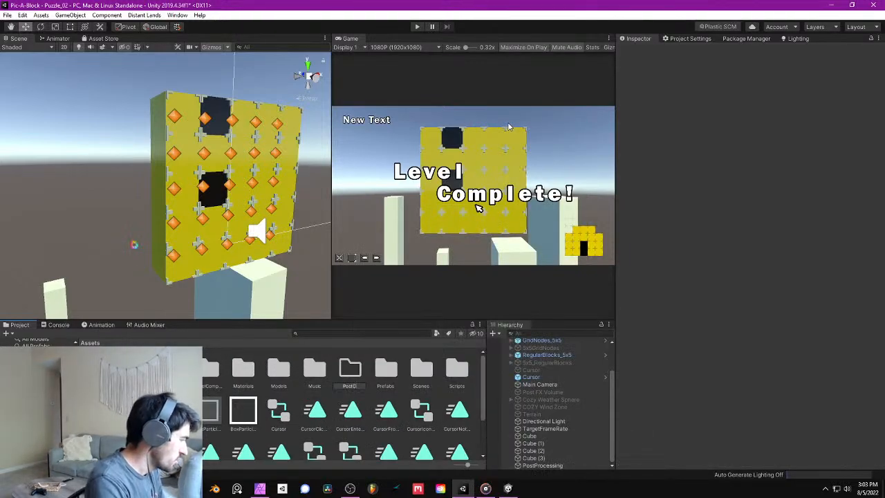
pyautogui.write('ostprocess')
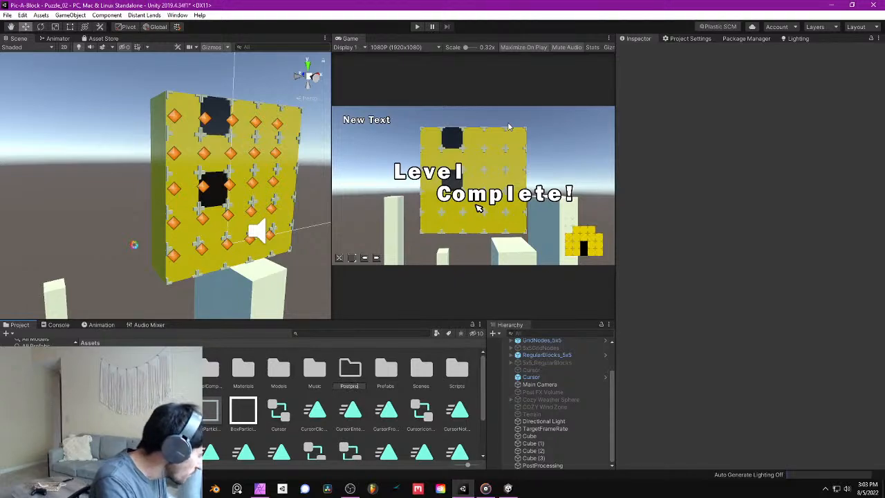
pyautogui.write('ing')
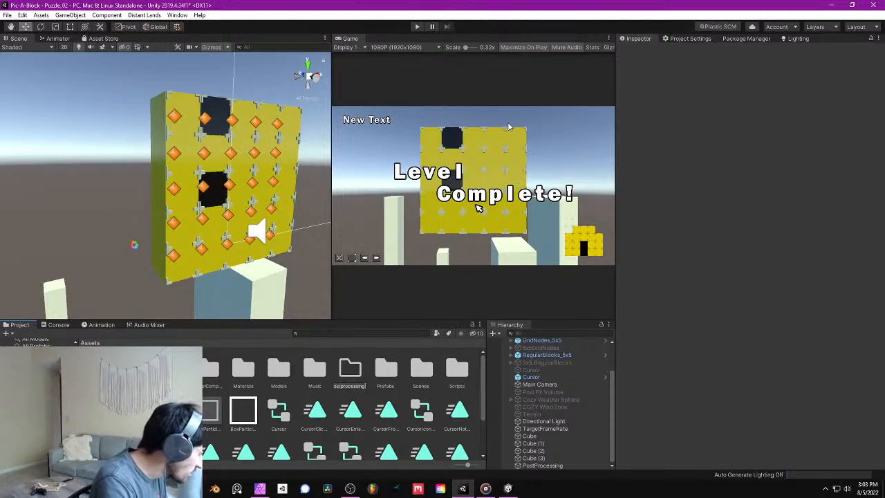
pyautogui.press('Return')
# - Move the Puzzle_02_Profiles folder from Scenes into the Postprocessing folder and check both folders' contents
pyautogui.doubleClick(348, 372)
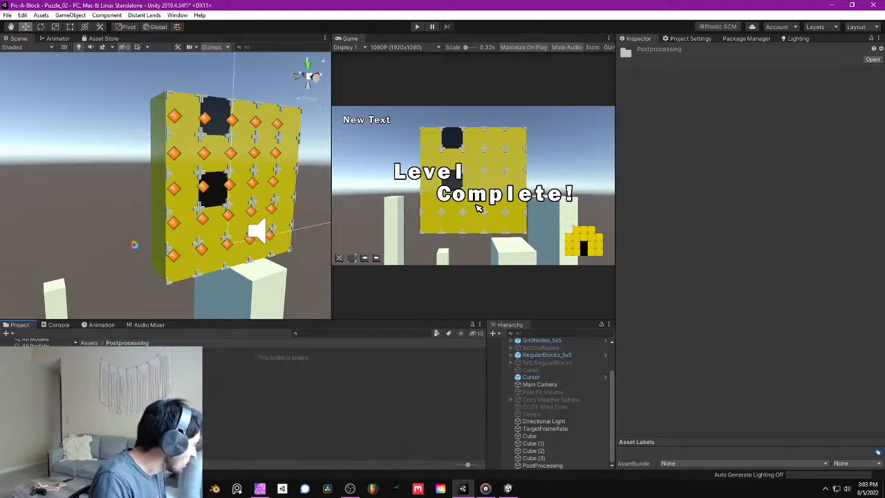
pyautogui.click(45, 421)
pyautogui.click(116, 342)
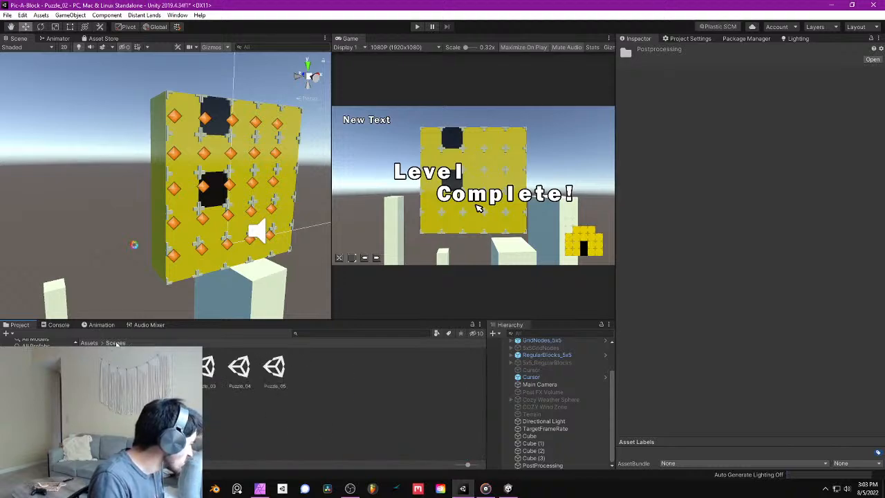
pyautogui.moveTo(100, 366); pyautogui.dragTo(42, 403)
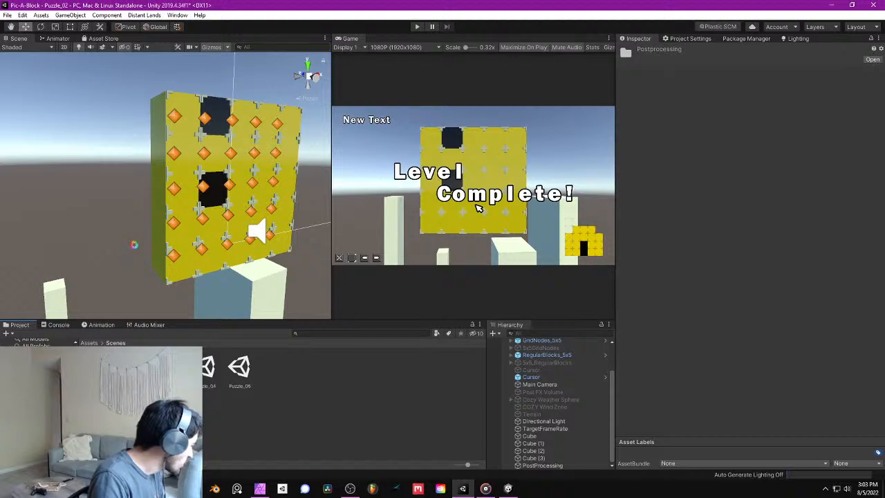
pyautogui.click(90, 343)
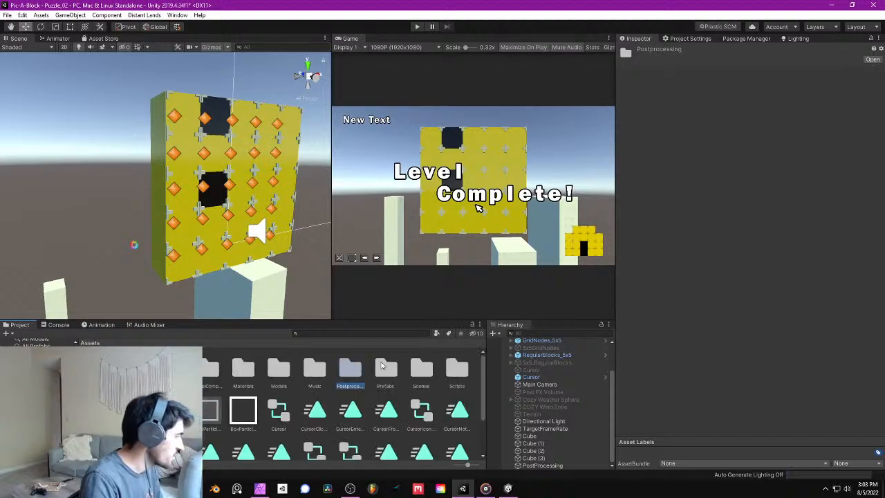
pyautogui.doubleClick(429, 375)
pyautogui.click(304, 397)
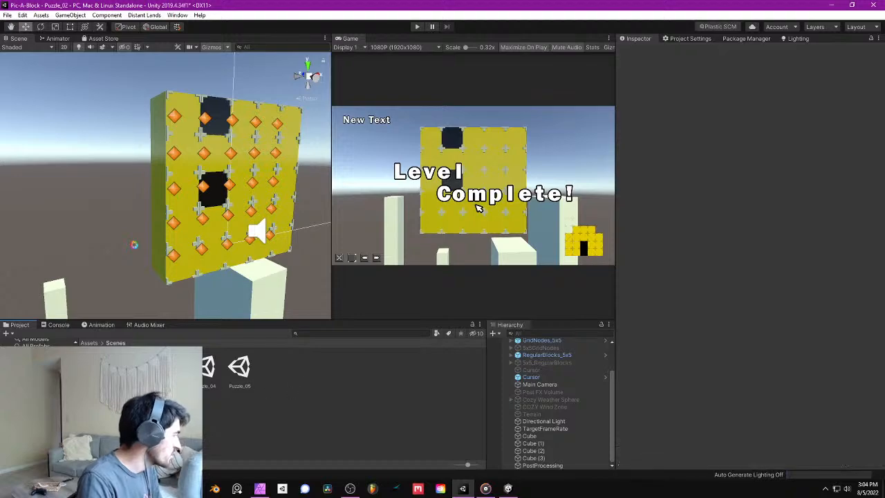
pyautogui.click(90, 343)
pyautogui.doubleClick(360, 374)
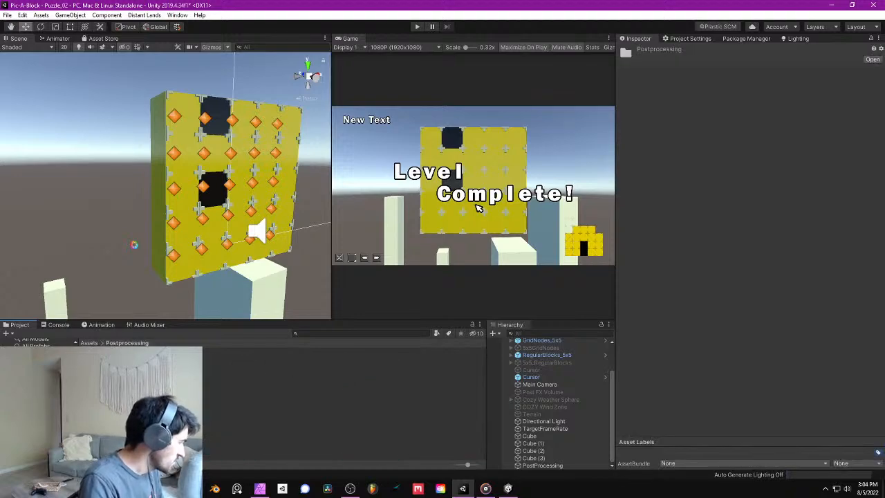
pyautogui.click(90, 343)
# - Rename the Postprocessing folder as PostProcessing and open it
pyautogui.click(351, 387)
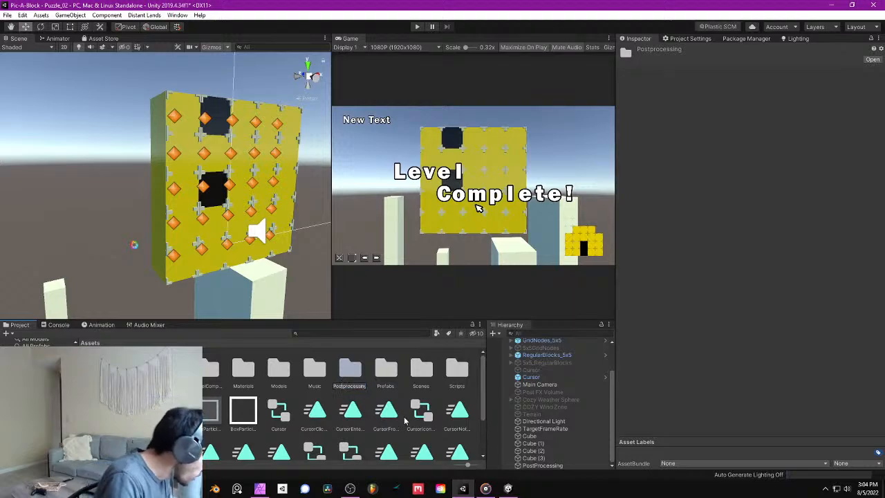
pyautogui.press('BackSpace')
pyautogui.write('P')
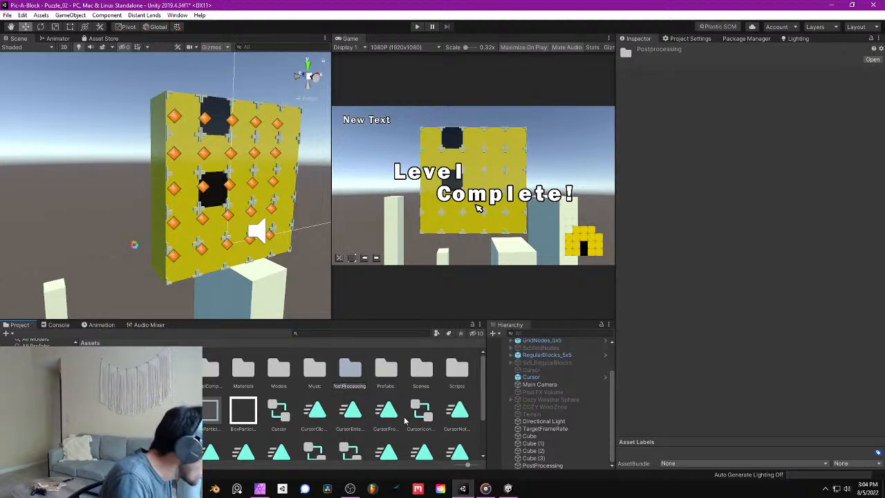
pyautogui.press('Return')
pyautogui.doubleClick(358, 368)
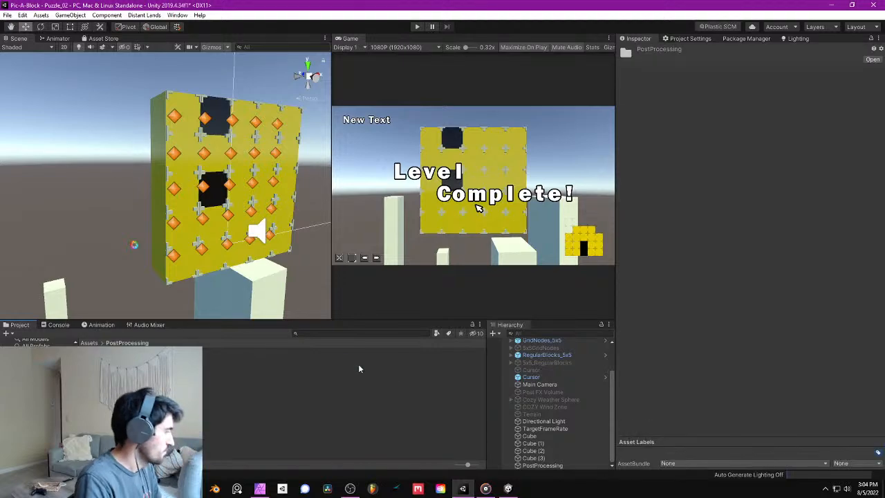
# - Add a Screen-space reflections effect to the PostProcessing object's volume
pyautogui.scroll(1, 563, 444)
pyautogui.click(570, 466)
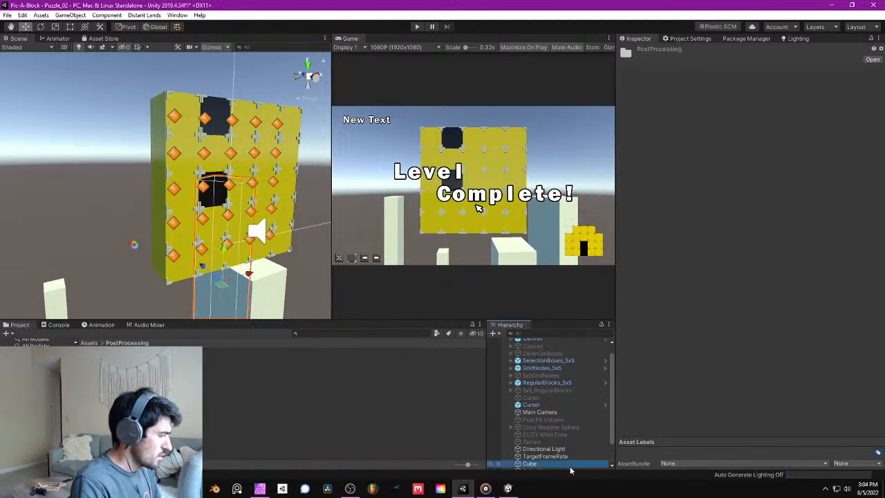
pyautogui.scroll(-1, 566, 455)
pyautogui.click(565, 466)
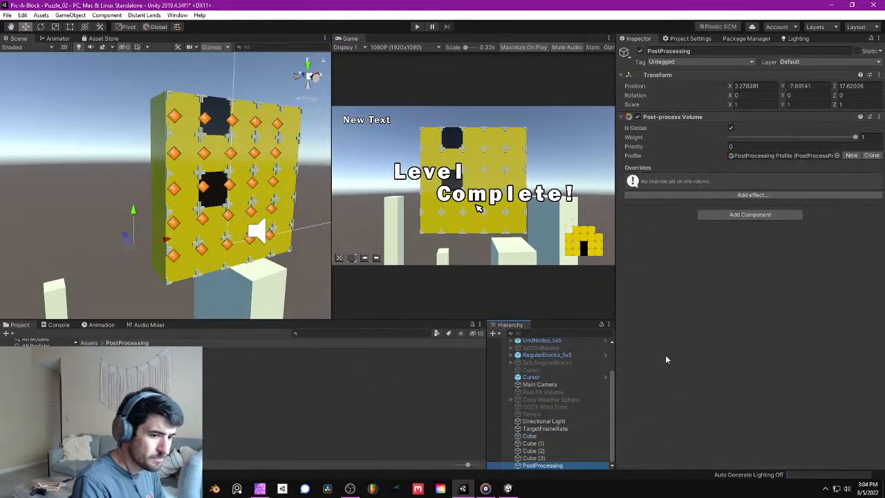
pyautogui.click(720, 195)
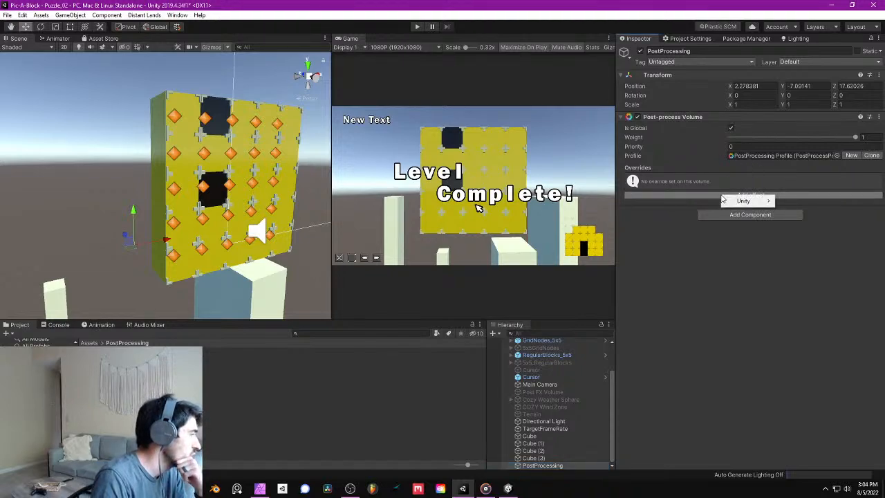
pyautogui.moveTo(743, 199)
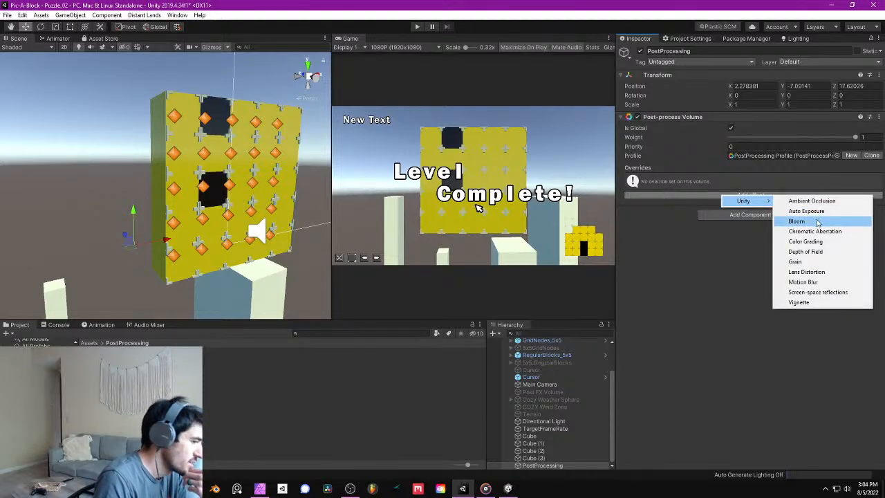
pyautogui.click(844, 295)
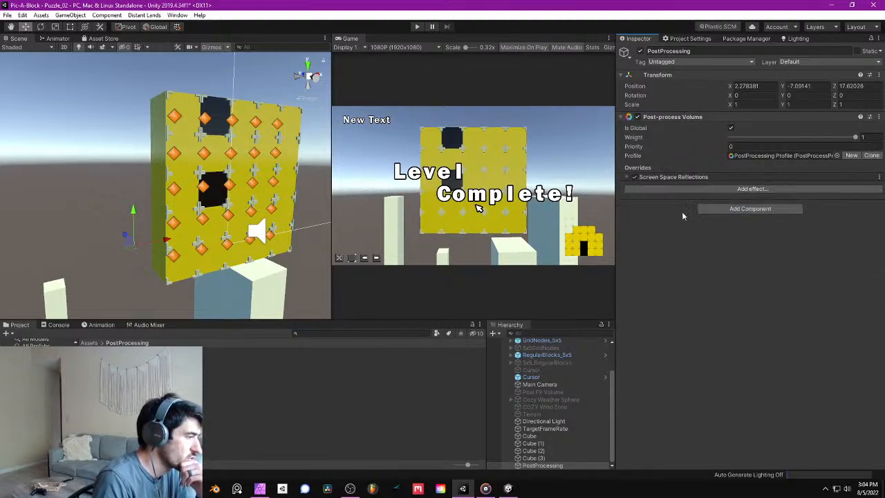
# - Expand the Screen Space Reflections override on the PostProcessing volume and save the scene
pyautogui.click(630, 177)
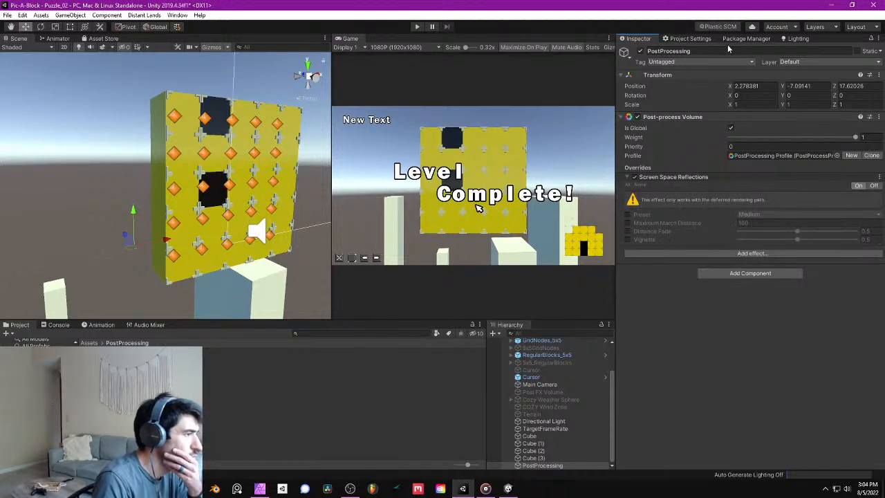
pyautogui.click(7, 15)
pyautogui.click(27, 44)
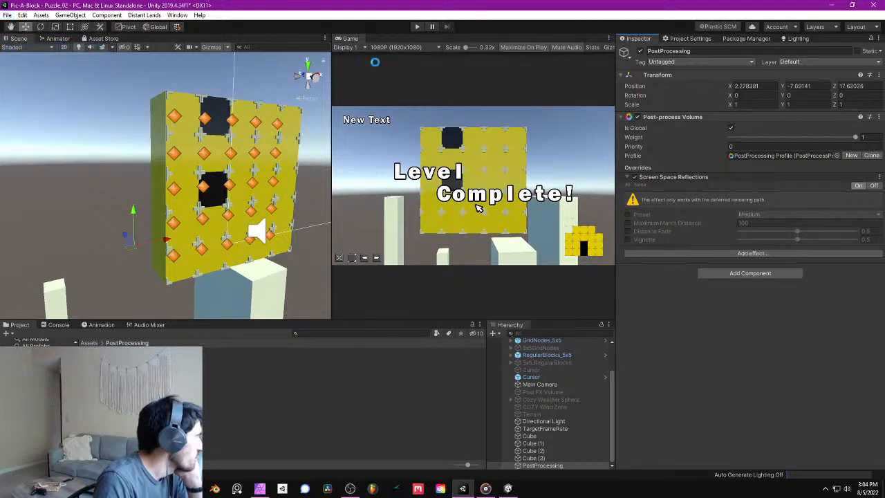
# - Look through the Player project settings, including the color space options under Other Settings, for a rendering path option
pyautogui.click(692, 38)
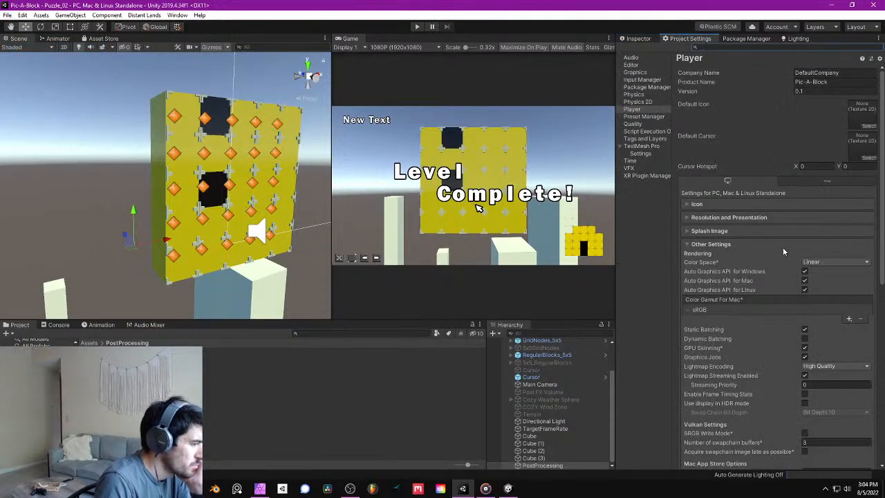
pyautogui.click(744, 244)
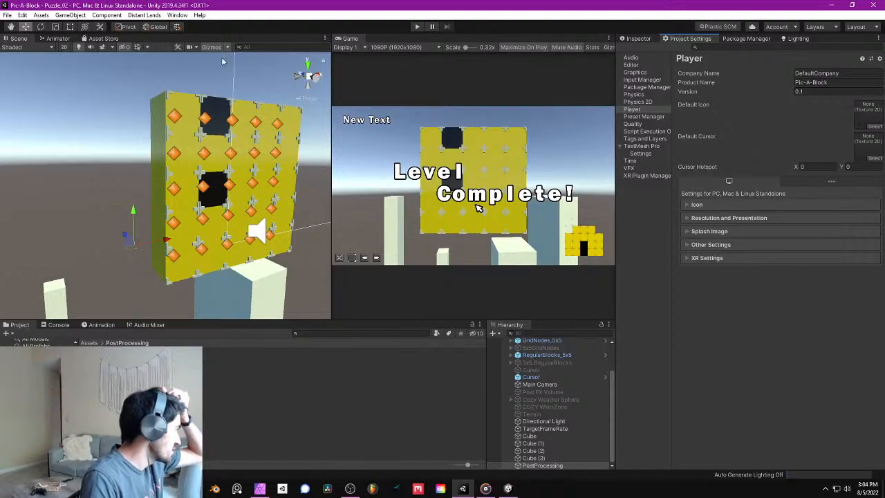
pyautogui.click(22, 358)
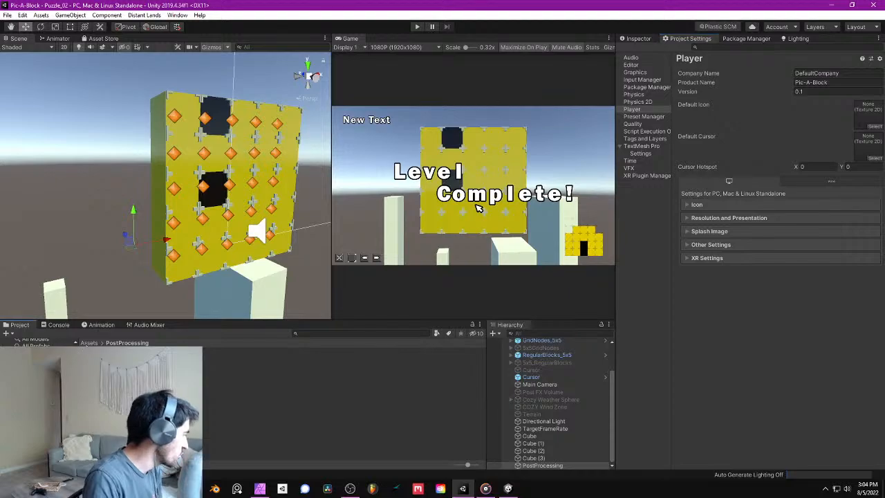
pyautogui.scroll(-1, 366, 401)
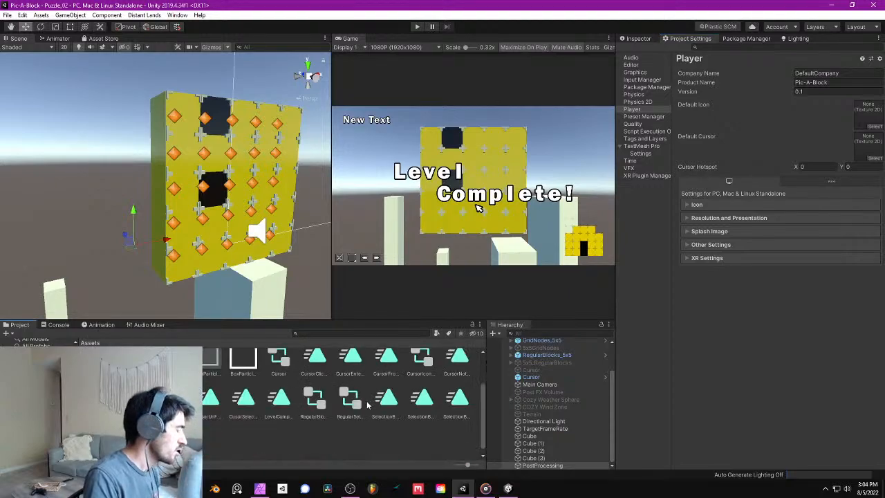
pyautogui.scroll(1, 394, 409)
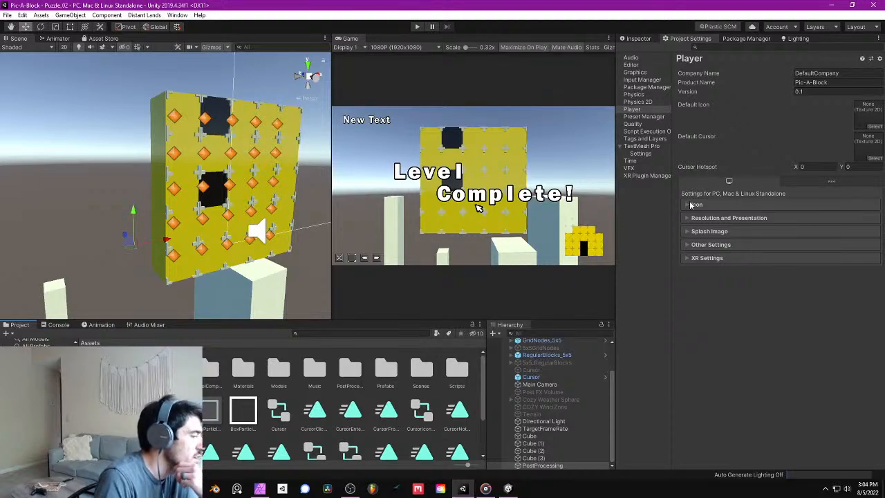
pyautogui.click(738, 218)
pyautogui.click(734, 218)
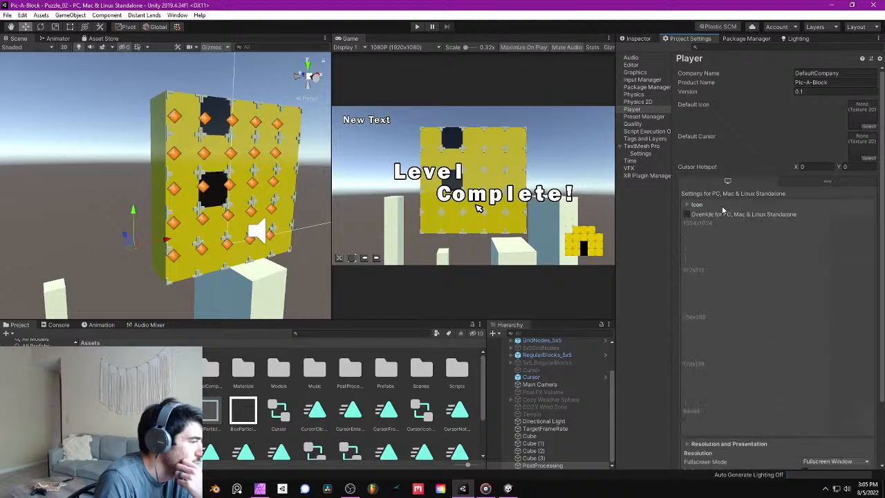
pyautogui.click(719, 232)
pyautogui.click(730, 231)
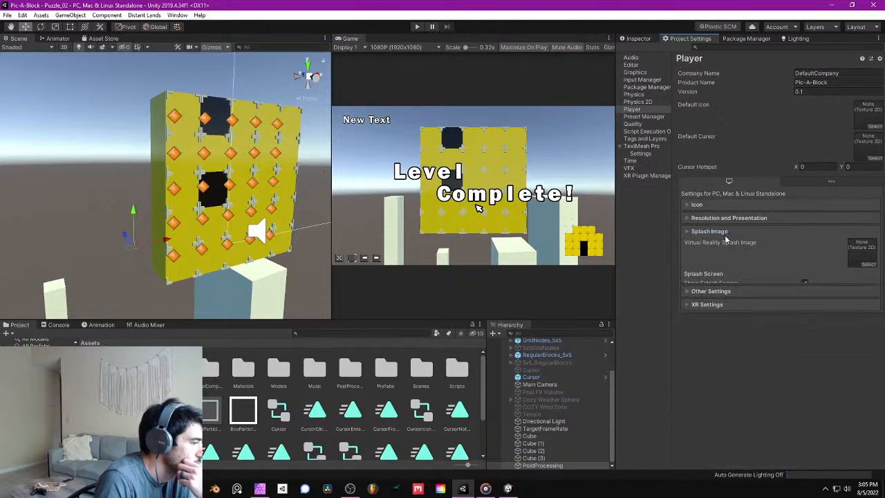
pyautogui.click(731, 244)
pyautogui.click(828, 263)
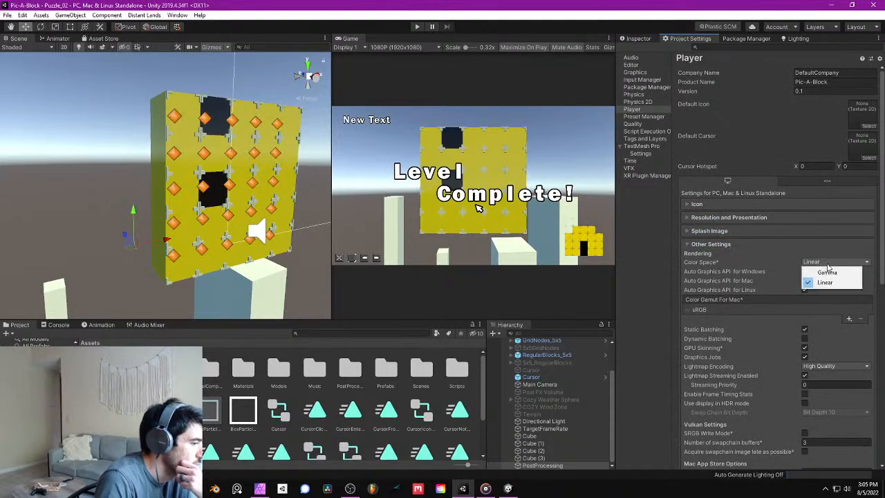
pyautogui.click(828, 267)
pyautogui.click(705, 244)
# - Check the Main Camera's Rendering Path options and the rendering path of each tier in the Graphics project settings
pyautogui.click(633, 39)
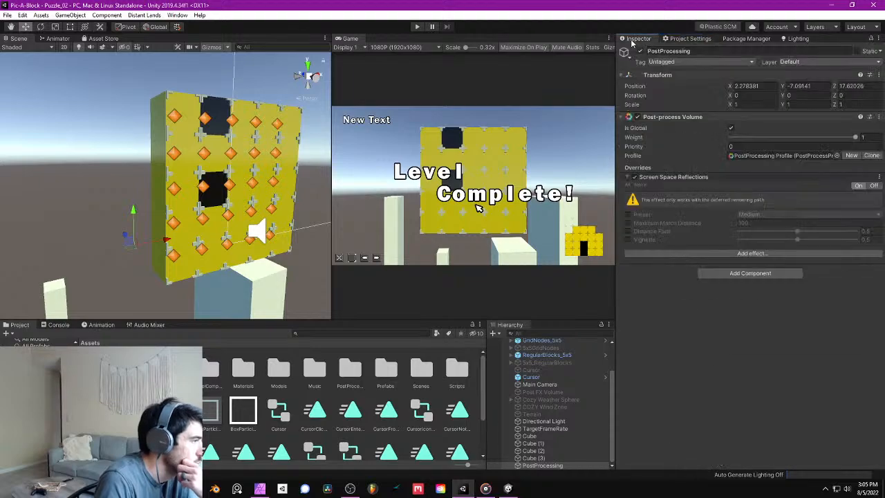
pyautogui.click(540, 384)
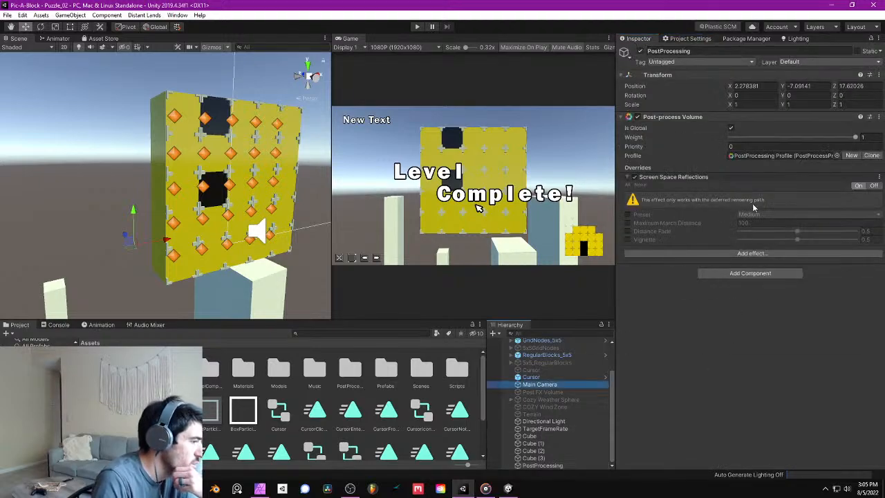
pyautogui.click(742, 249)
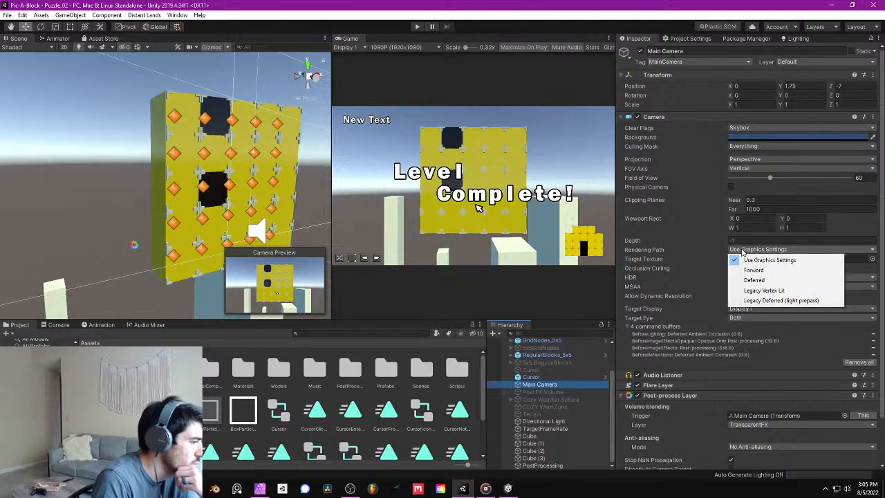
pyautogui.click(743, 252)
pyautogui.click(685, 39)
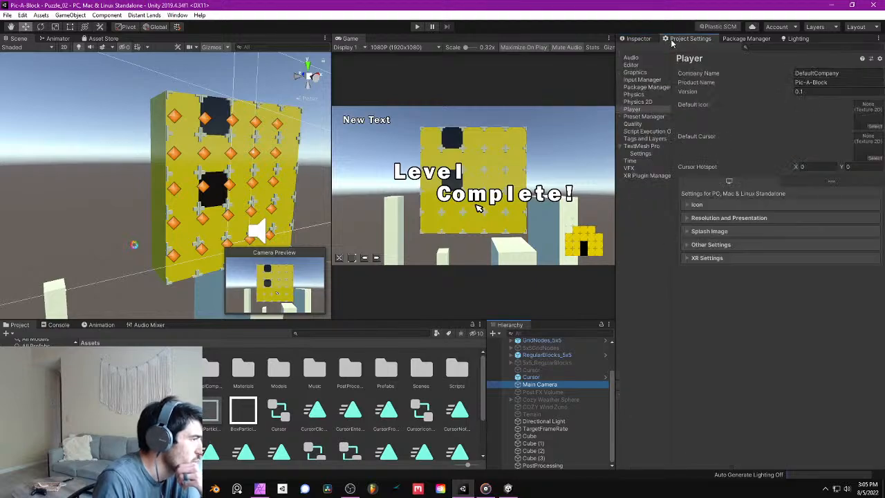
pyautogui.click(635, 73)
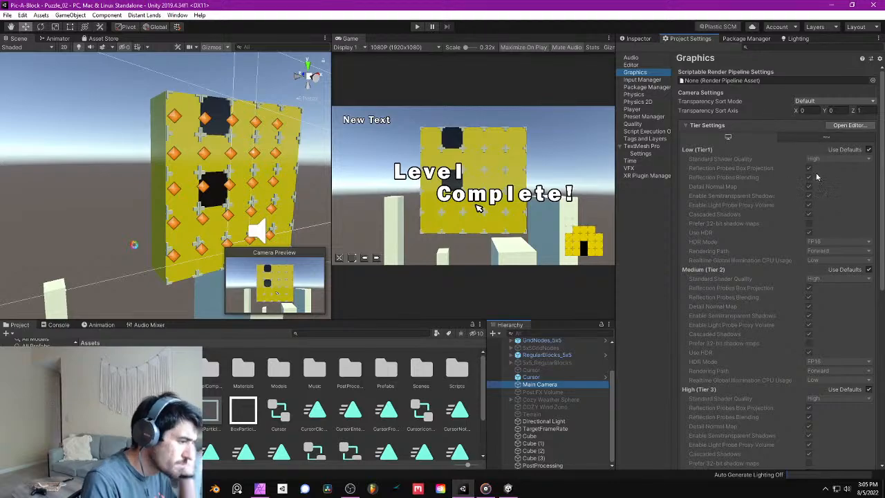
pyautogui.scroll(-1, 818, 183)
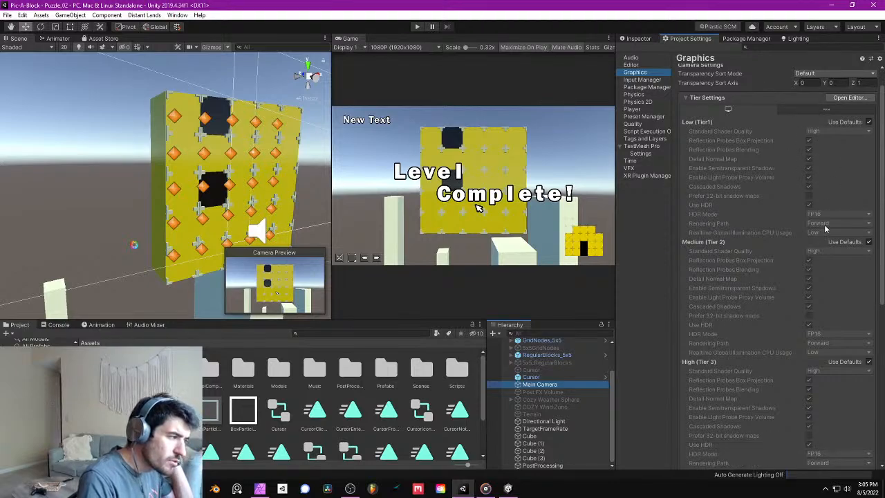
pyautogui.scroll(-4, 824, 226)
pyautogui.scroll(5, 828, 250)
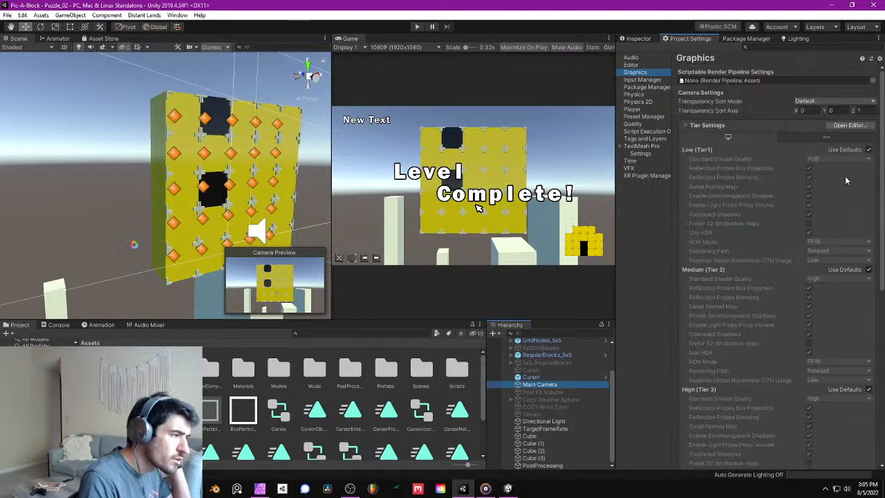
pyautogui.scroll(-4, 855, 173)
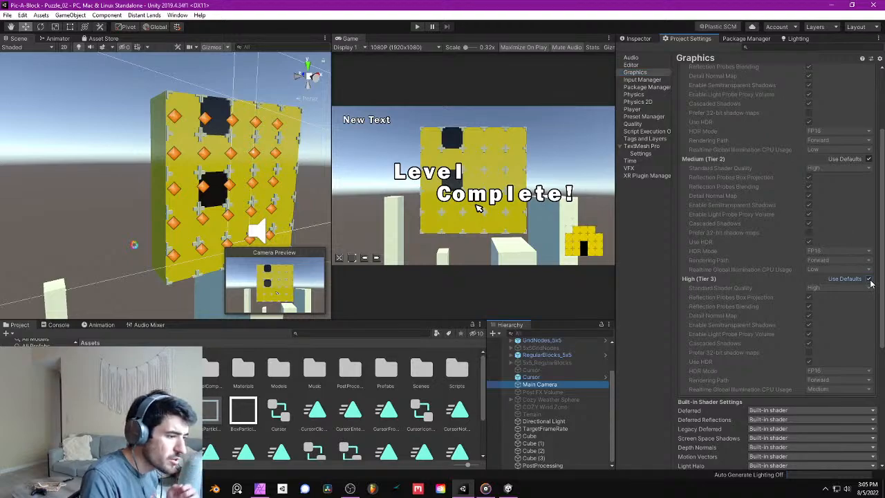
pyautogui.click(867, 278)
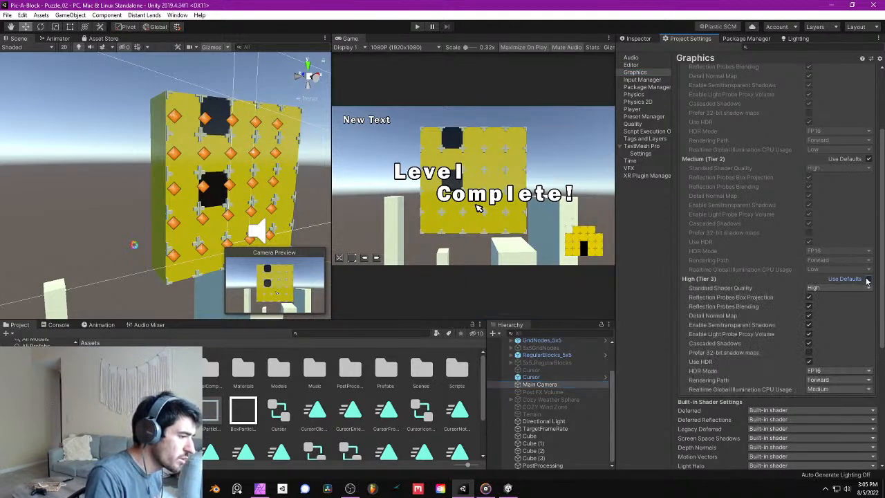
pyautogui.click(837, 380)
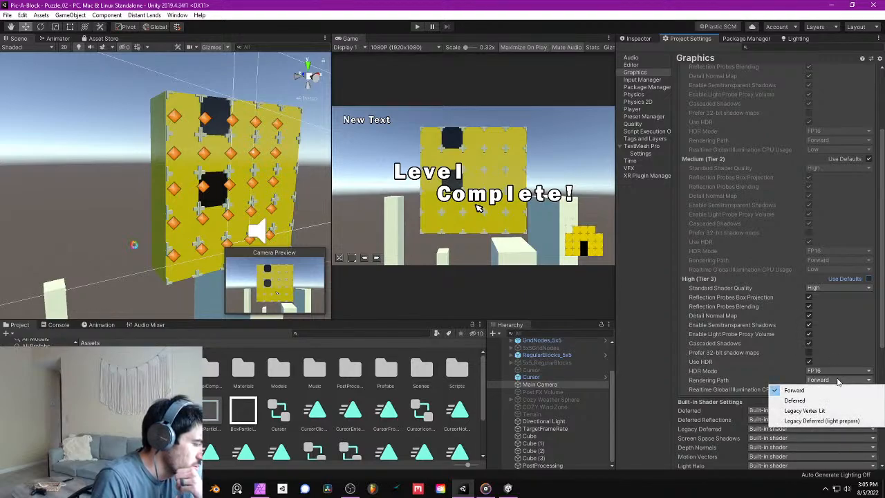
pyautogui.click(838, 381)
pyautogui.click(868, 279)
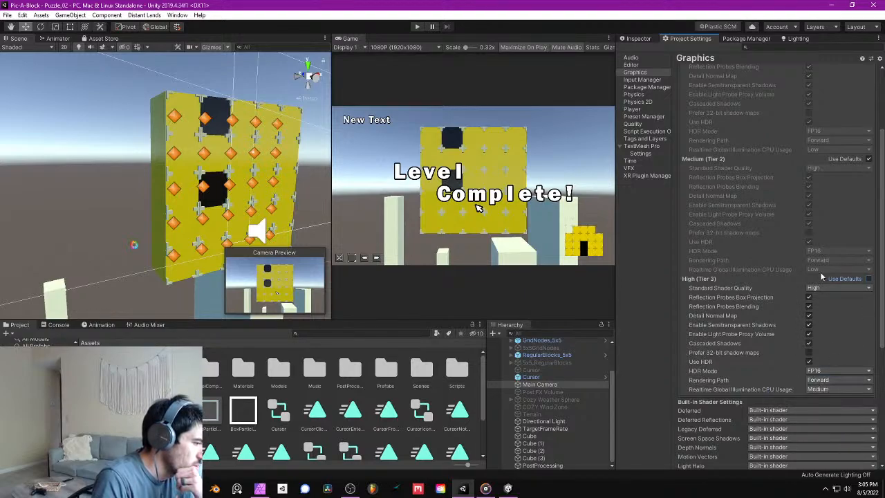
pyautogui.scroll(5, 792, 323)
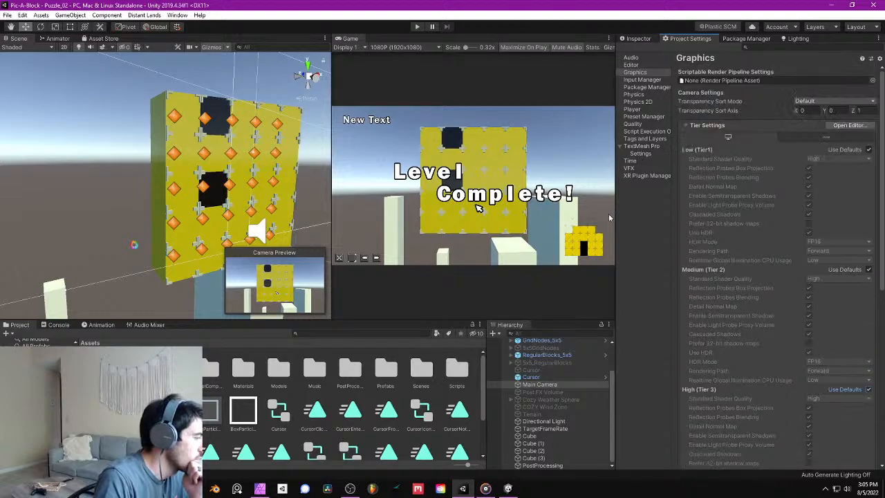
# - Set the Main Camera's Rendering Path to Deferred and save the scene
pyautogui.click(640, 39)
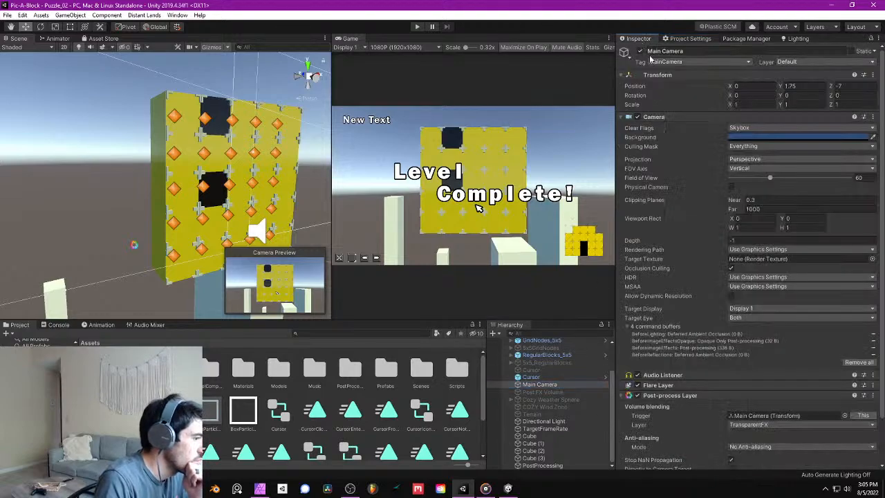
pyautogui.scroll(-2, 791, 365)
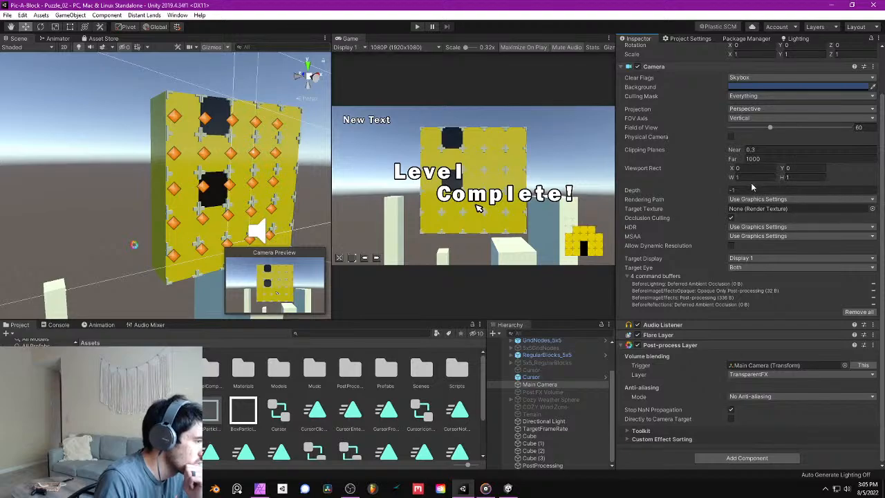
pyautogui.click(761, 199)
pyautogui.click(767, 229)
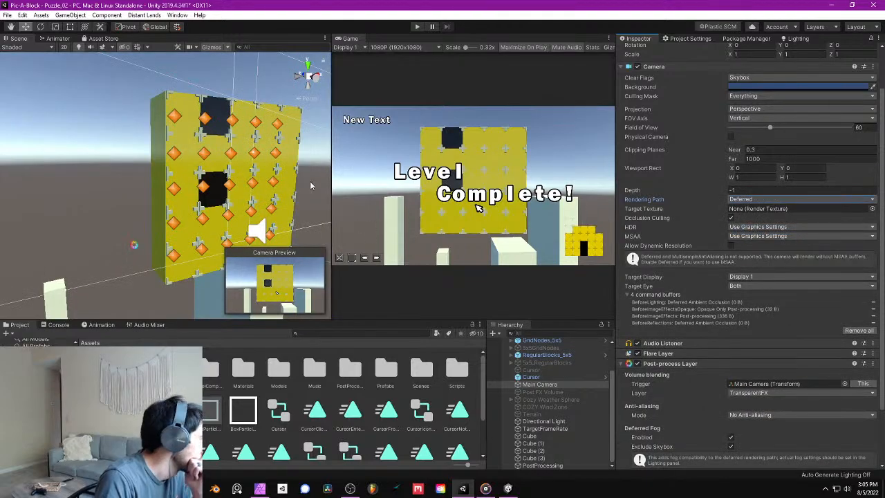
pyautogui.moveTo(311, 185); pyautogui.dragTo(295, 231, button='right')
pyautogui.moveTo(296, 231); pyautogui.dragTo(229, 278, button='middle')
pyautogui.click(7, 15)
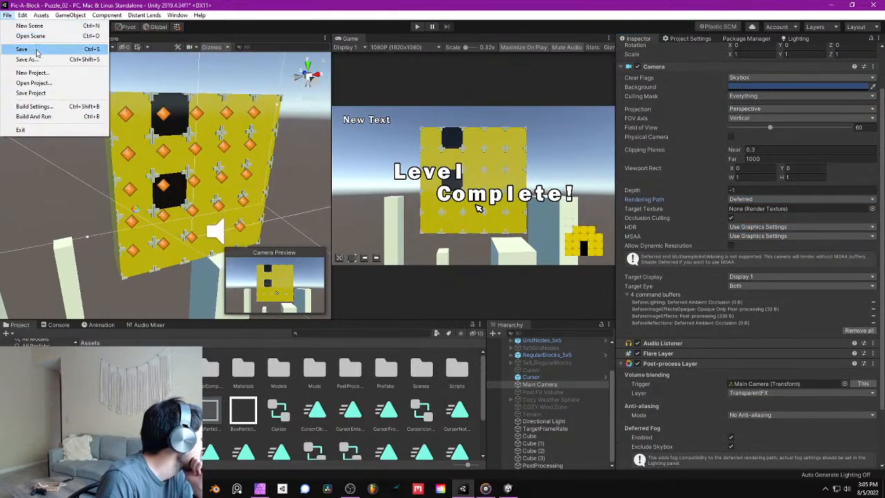
pyautogui.click(37, 50)
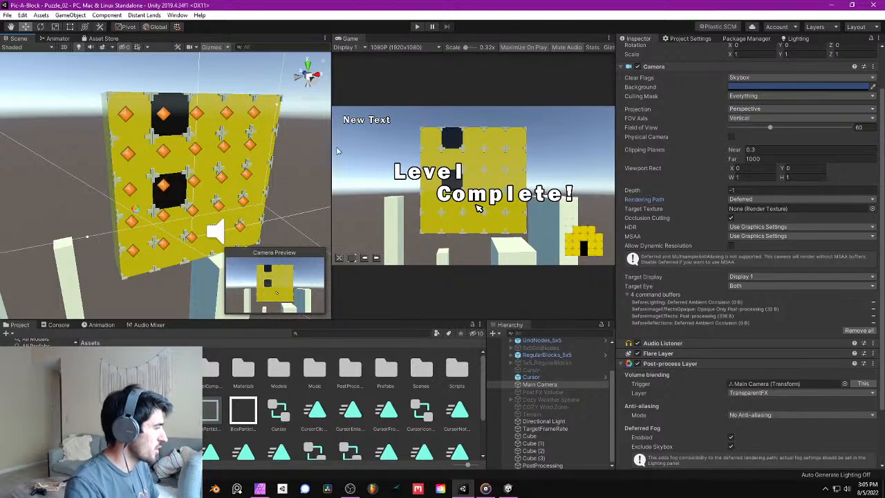
pyautogui.moveTo(309, 157); pyautogui.dragTo(252, 166, button='right')
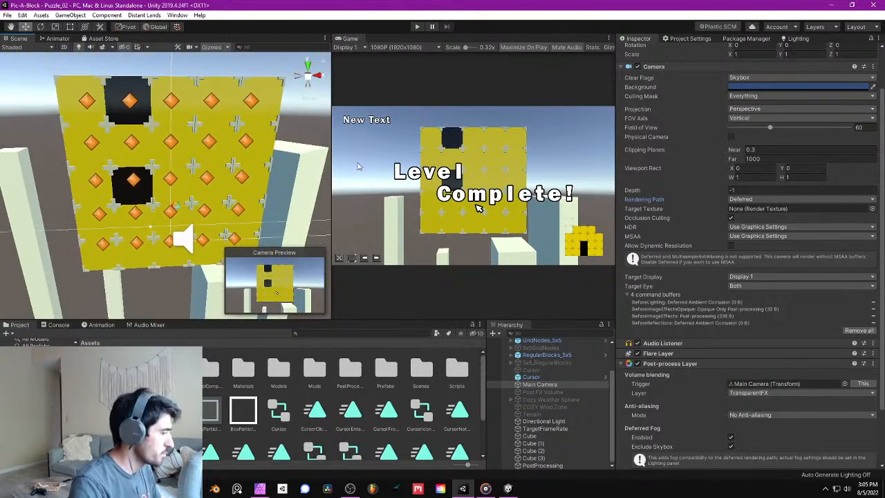
pyautogui.hotkey('alt', 'Tab')
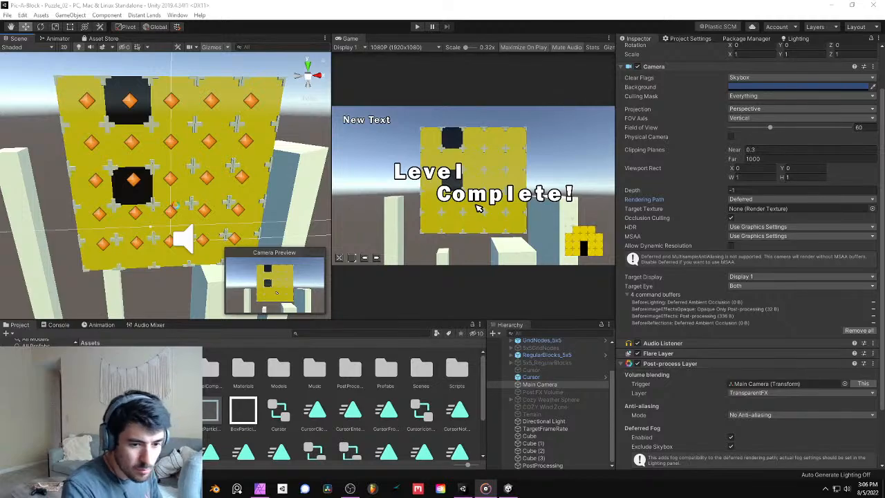
pyautogui.hotkey('alt', 'Tab')
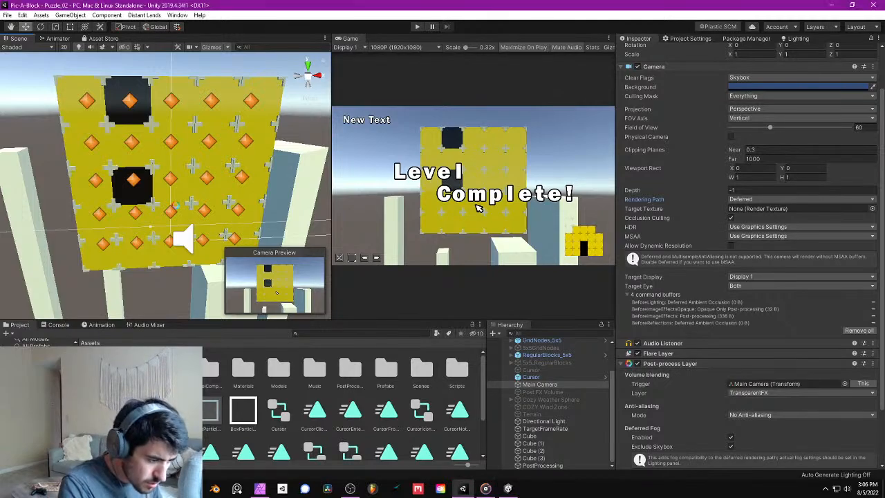
pyautogui.hotkey('alt', 'Tab')
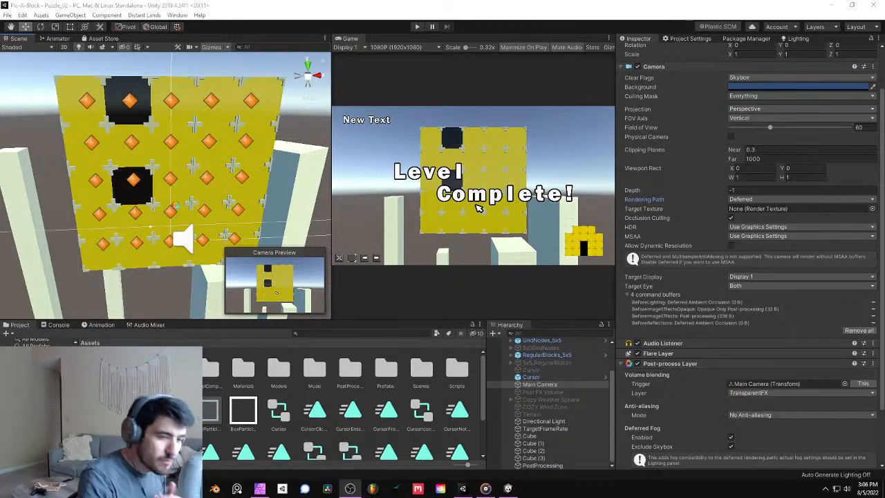
pyautogui.hotkey('alt', 'Tab')
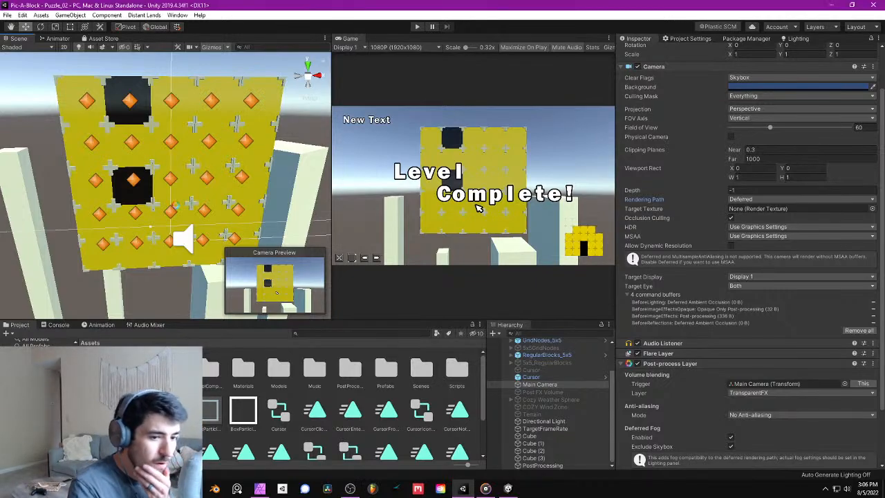
# - Add a new user layer named PostProcessing in the User Layer 11 slot
pyautogui.scroll(-3, 754, 263)
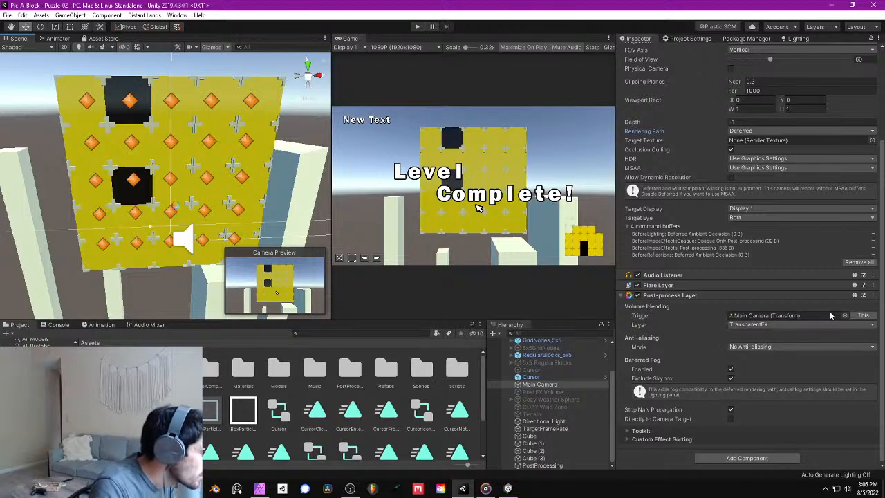
pyautogui.click(764, 325)
pyautogui.click(764, 325)
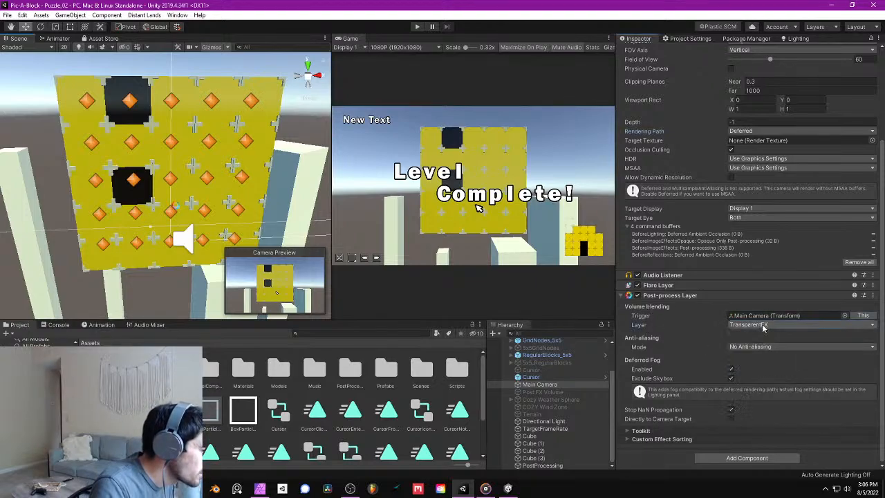
pyautogui.scroll(5, 765, 328)
pyautogui.click(787, 61)
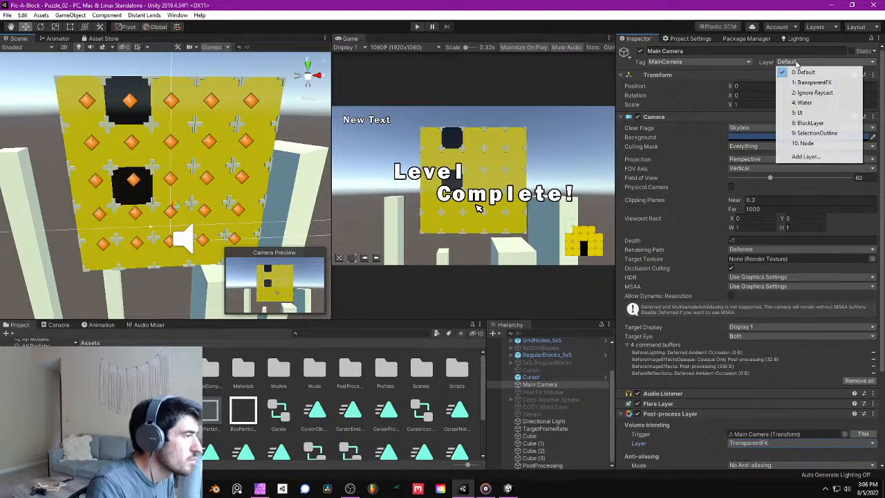
pyautogui.click(816, 156)
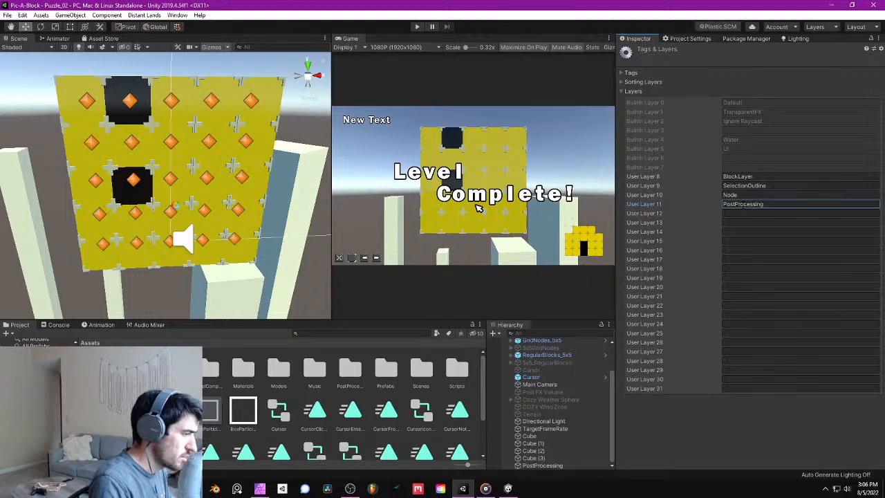
# - Assign the Main Camera to the PostProcessing layer
pyautogui.click(540, 384)
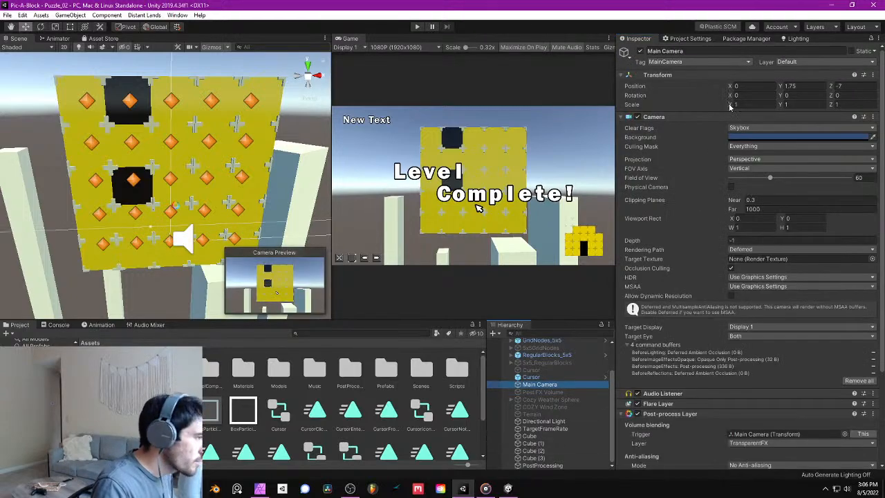
pyautogui.click(814, 62)
pyautogui.click(802, 148)
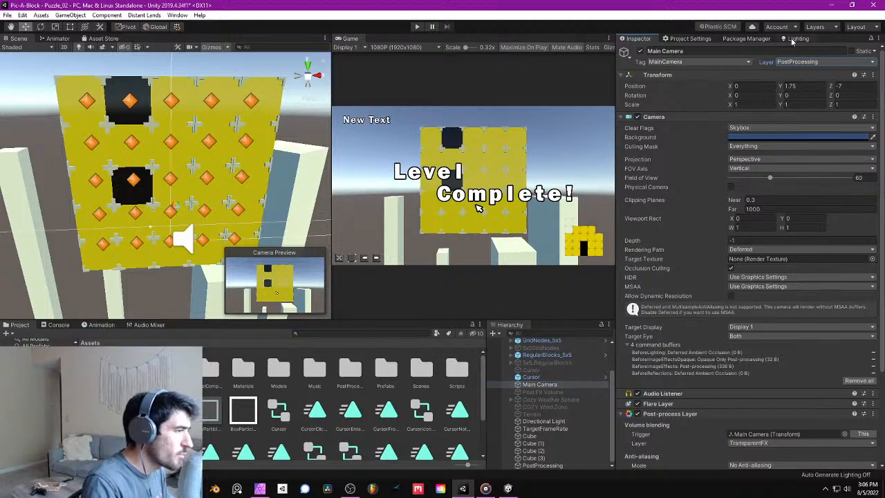
# - Set the volume blending layer of the Main Camera's Post-process Layer to PostProcessing only, excluding TransparentFX
pyautogui.scroll(-5, 739, 336)
pyautogui.click(765, 324)
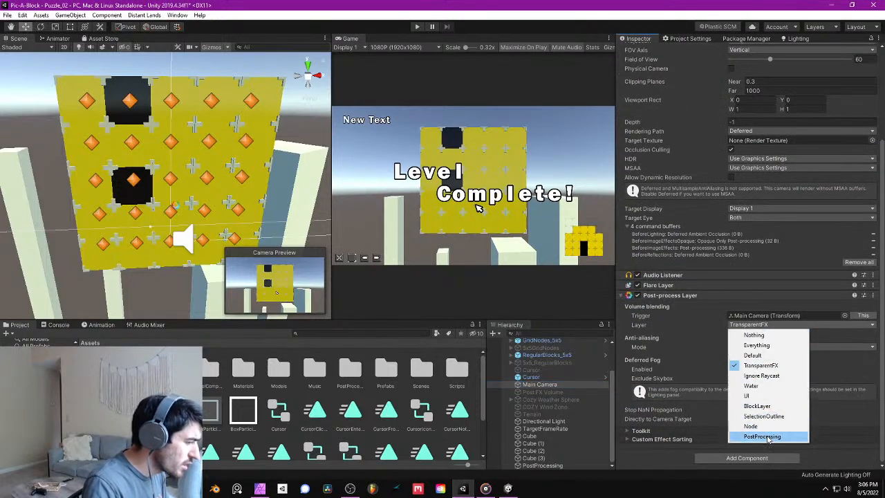
pyautogui.click(770, 439)
pyautogui.click(743, 325)
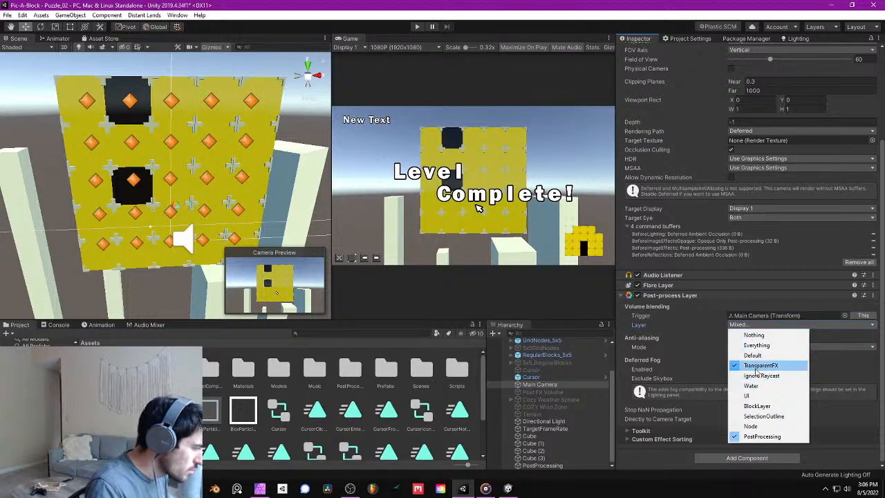
pyautogui.click(757, 368)
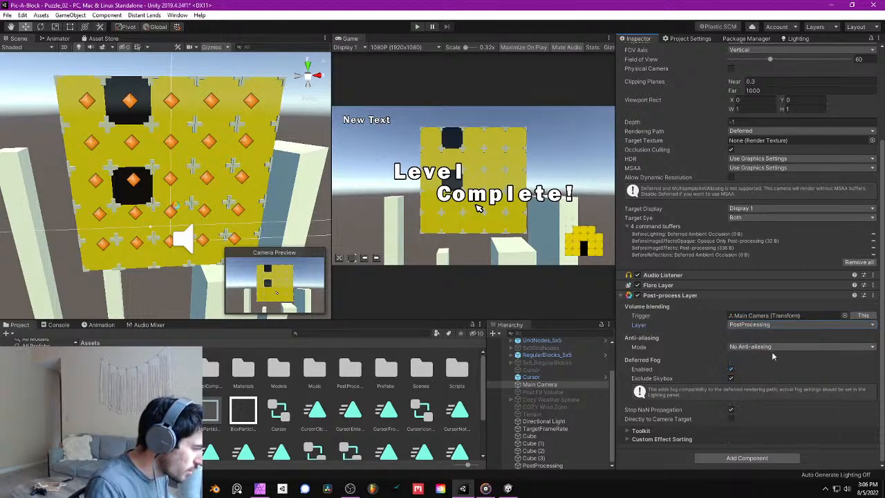
# - Set the Post-process Layer's anti-aliasing mode to Fast Approximate Anti-aliasing (FXAA) and save the scene
pyautogui.click(756, 349)
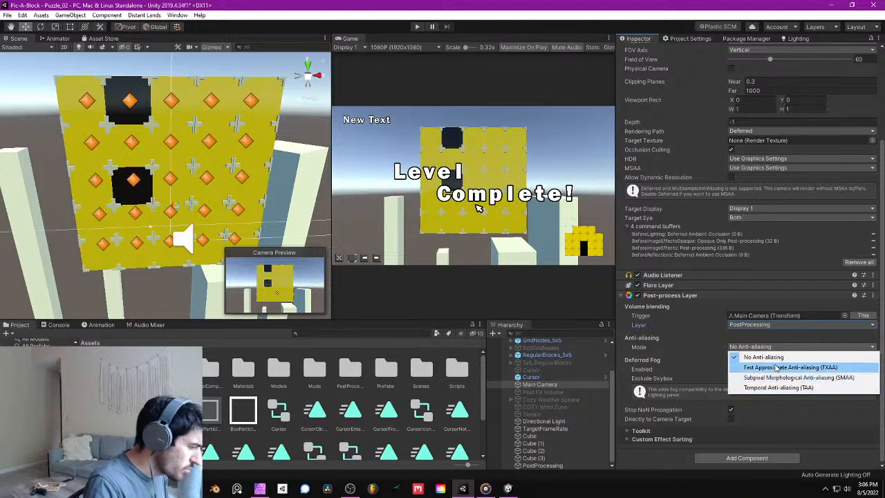
pyautogui.click(740, 365)
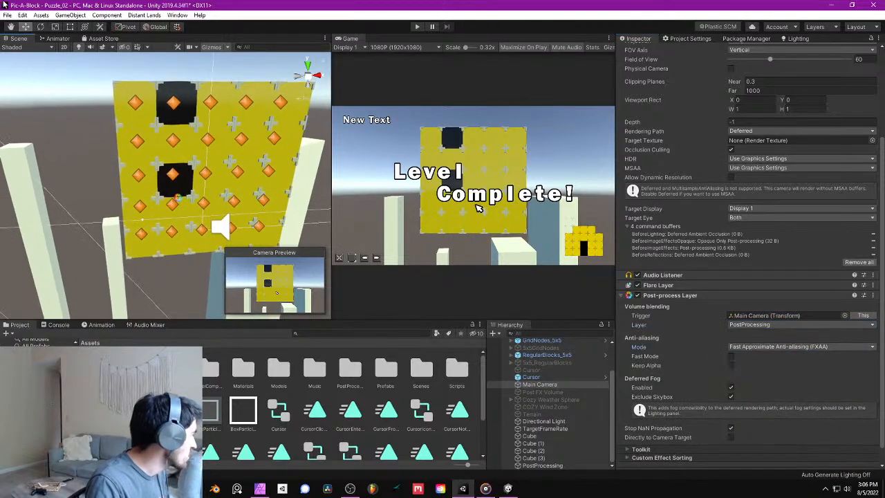
pyautogui.click(7, 15)
pyautogui.click(21, 49)
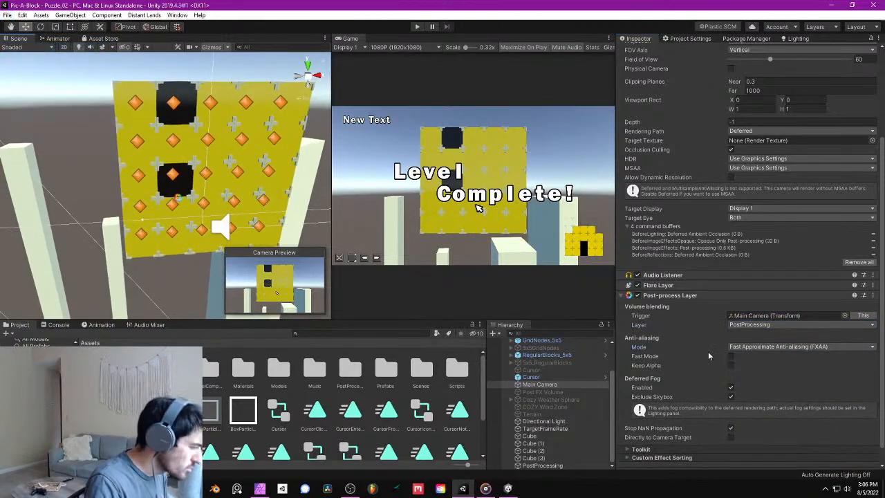
# - Check the PostProcessing volume, then duplicate the pillar Cube (3) and move the copy to about X 4.81, Z -3.68
pyautogui.scroll(-1, 746, 387)
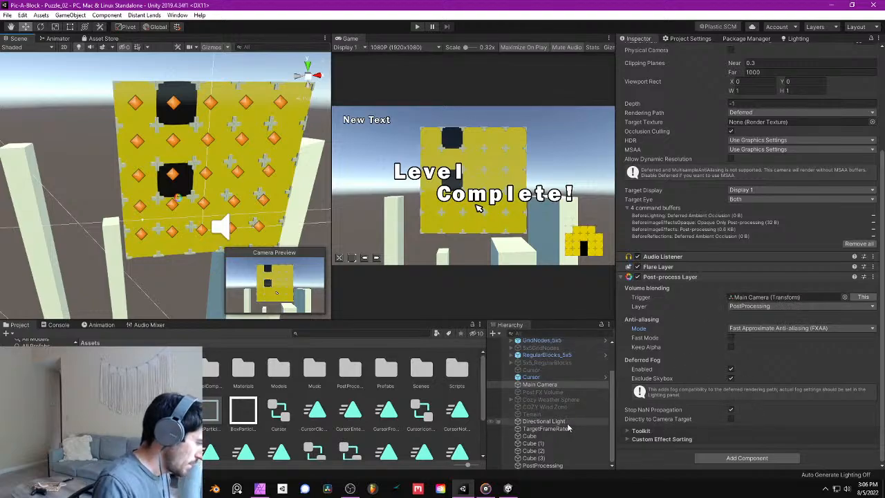
pyautogui.click(558, 465)
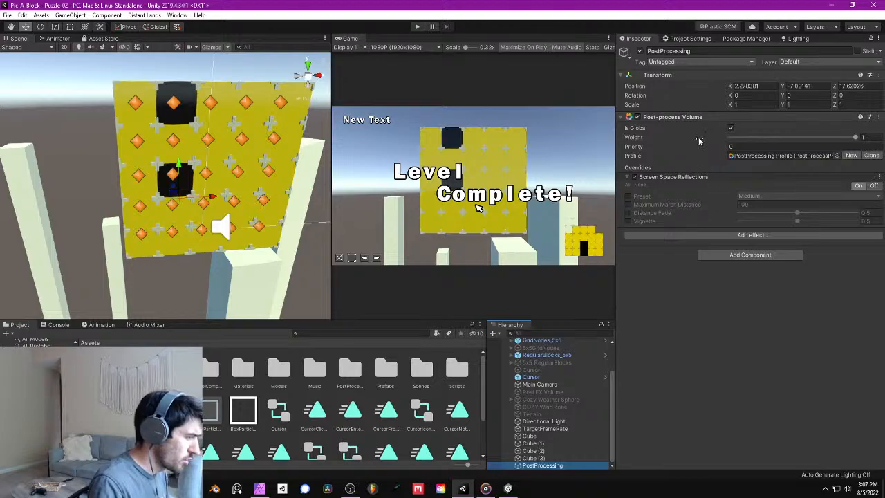
pyautogui.moveTo(251, 199); pyautogui.dragTo(381, 138, button='right')
pyautogui.press('w')
pyautogui.press('s')
pyautogui.click(186, 274)
pyautogui.moveTo(185, 275); pyautogui.dragTo(243, 223, button='right')
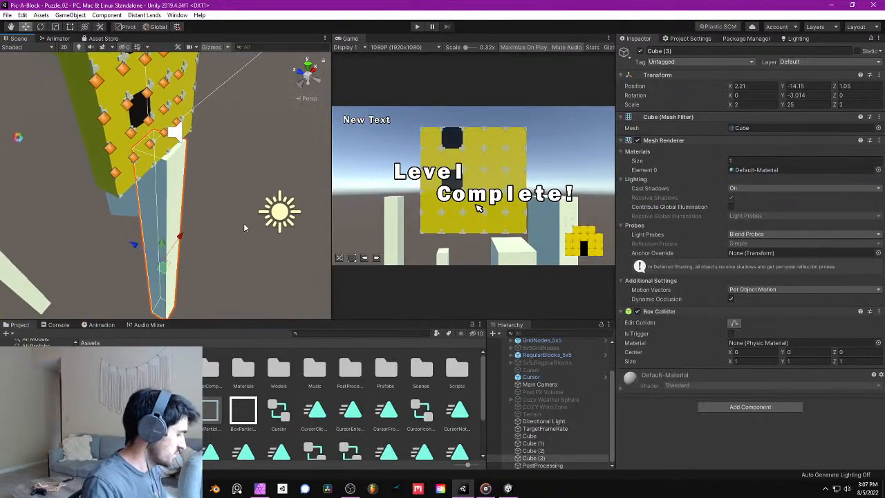
pyautogui.hotkey('ctrl', 'd')
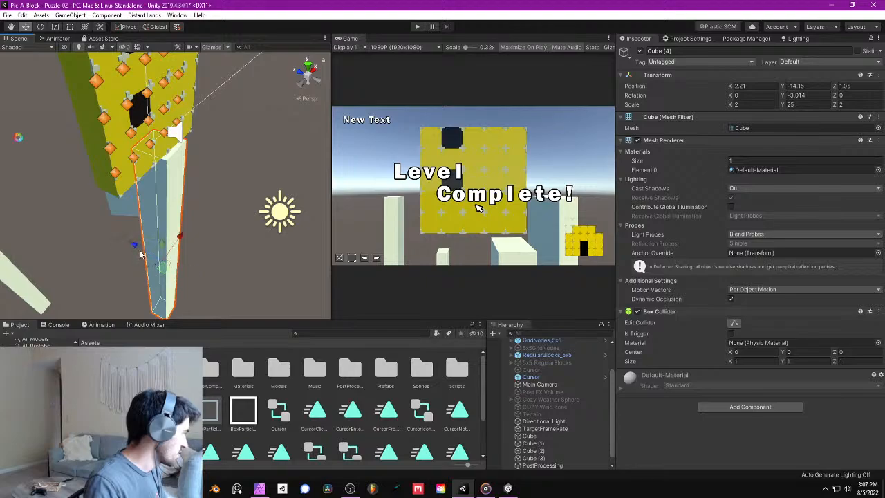
pyautogui.moveTo(141, 252); pyautogui.dragTo(244, 224)
pyautogui.moveTo(167, 173); pyautogui.dragTo(158, 209)
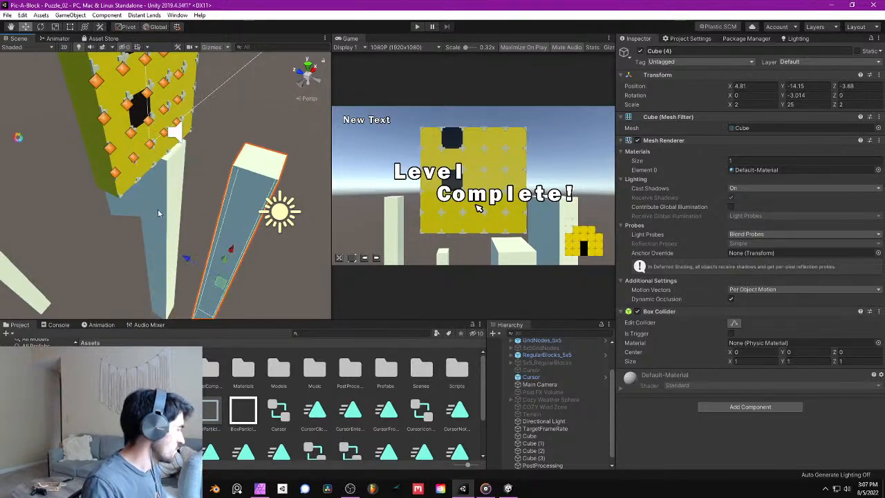
# - Move the copied pillar in front of the block grid to about X -0.24, Y -10.23, then delete the copy
pyautogui.moveTo(157, 209); pyautogui.dragTo(208, 208, button='right')
pyautogui.press('d')
pyautogui.moveTo(219, 201); pyautogui.dragTo(169, 227)
pyautogui.press('s')
pyautogui.moveTo(169, 228); pyautogui.dragTo(223, 262, button='right')
pyautogui.press('a')
pyautogui.press('q')
pyautogui.moveTo(216, 286); pyautogui.dragTo(236, 249)
pyautogui.press('d')
pyautogui.moveTo(236, 249); pyautogui.dragTo(220, 167, button='right')
pyautogui.press('w')
pyautogui.press('s')
pyautogui.moveTo(219, 167); pyautogui.dragTo(224, 136, button='middle')
pyautogui.keyDown('alt'); pyautogui.moveTo(224, 136); pyautogui.dragTo(260, 194); pyautogui.keyUp('alt')
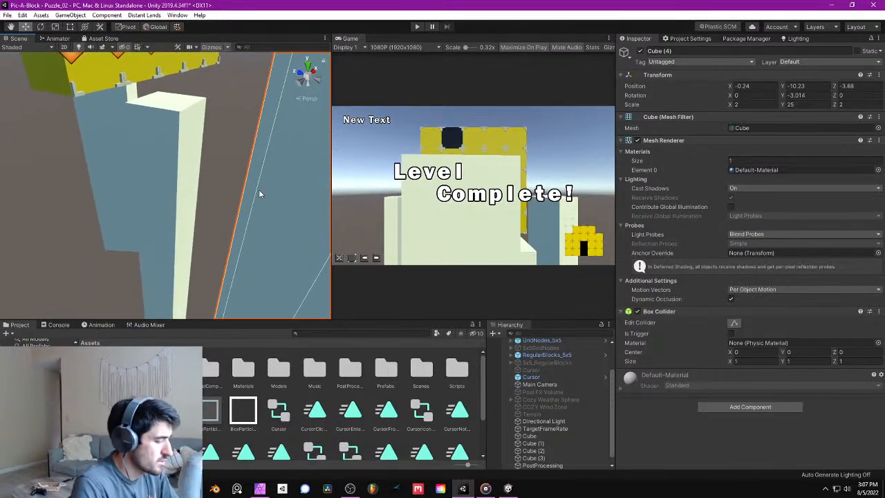
pyautogui.press('Delete')
# - Save the Puzzle_02 scene
pyautogui.keyDown('alt'); pyautogui.moveTo(250, 161); pyautogui.dragTo(176, 162); pyautogui.keyUp('alt')
pyautogui.click(8, 14)
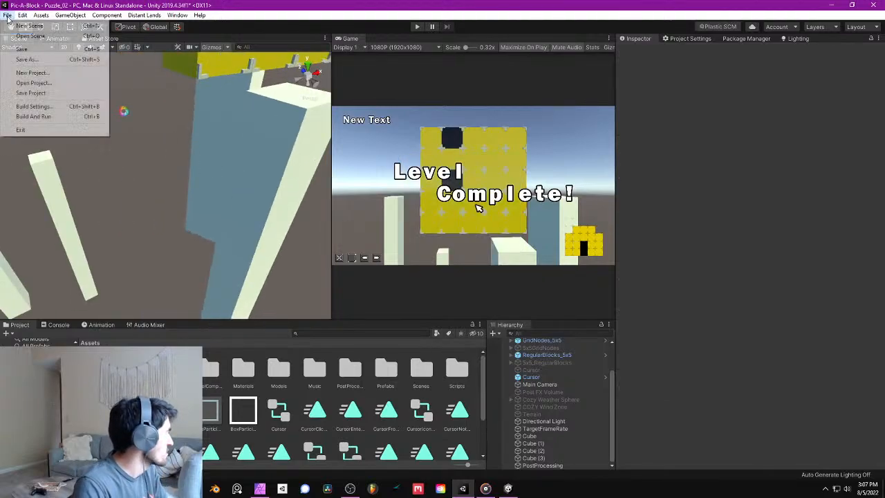
pyautogui.click(21, 49)
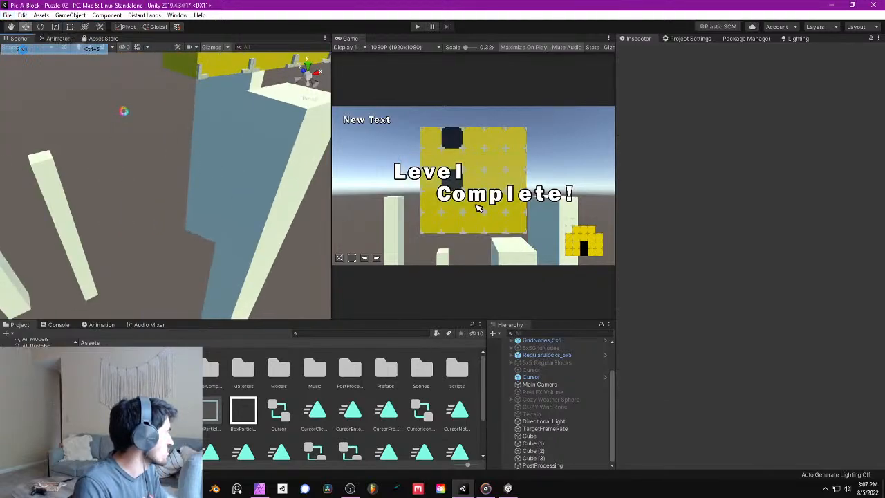
# - Run the game in play mode and move the selection cursor left and right on the block grid
pyautogui.click(418, 27)
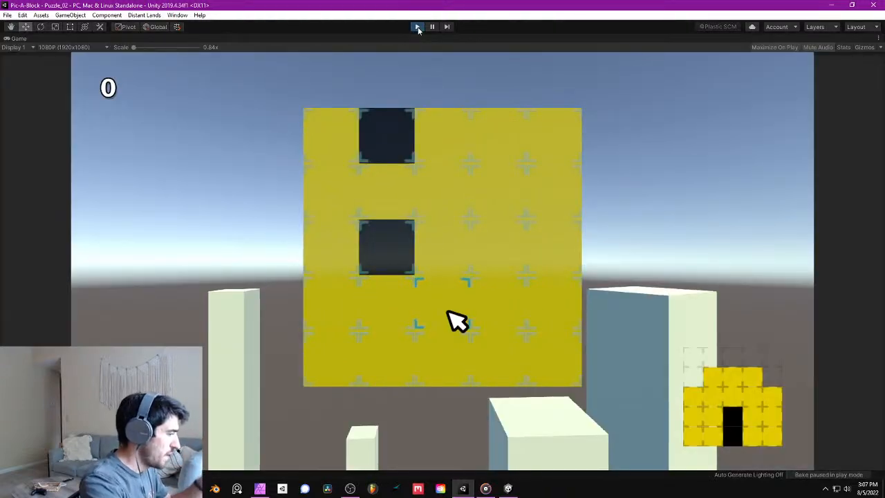
pyautogui.press('Left')
pyautogui.press('Right')
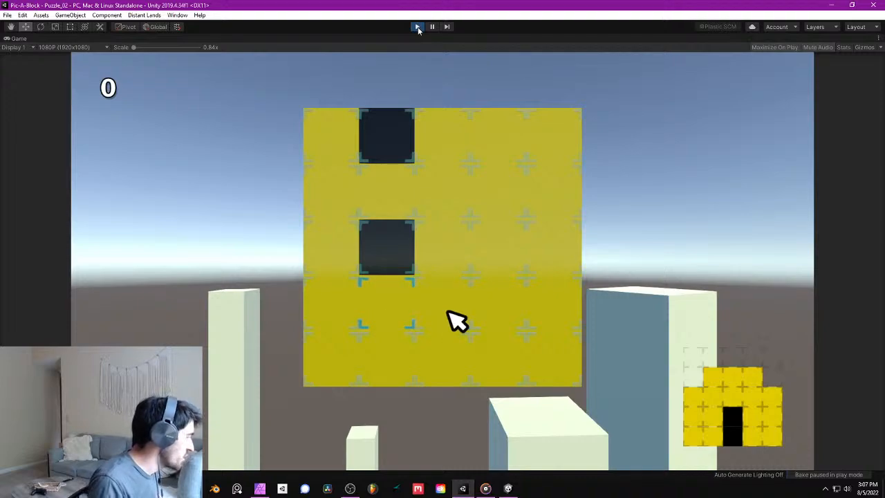
pyautogui.press('Right')
pyautogui.press('Left')
pyautogui.press('Right')
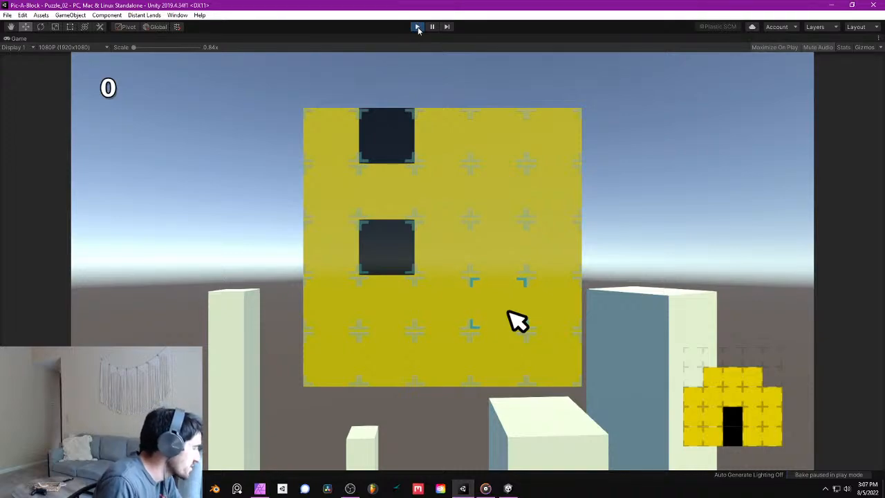
# - Play the puzzle through by removing blocks until the grid matches the reference picture, then exit play mode
pyautogui.click(456, 319)
pyautogui.click(456, 319)
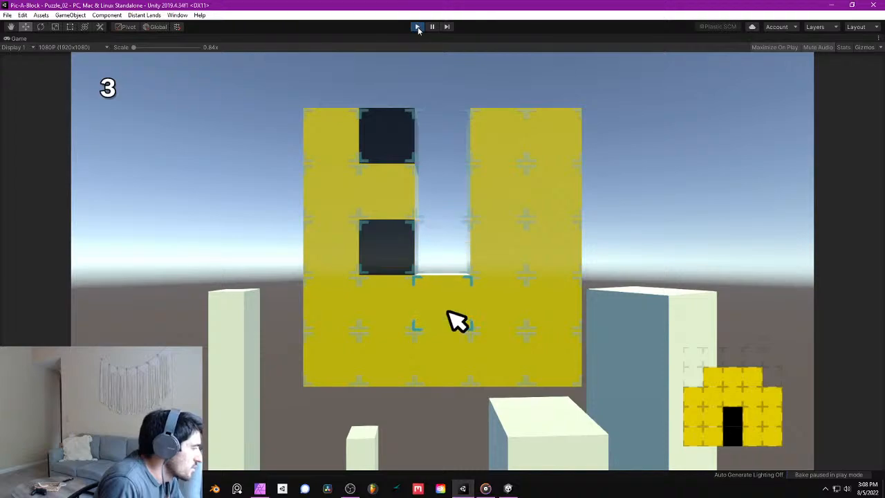
pyautogui.click(455, 319)
pyautogui.click(456, 319)
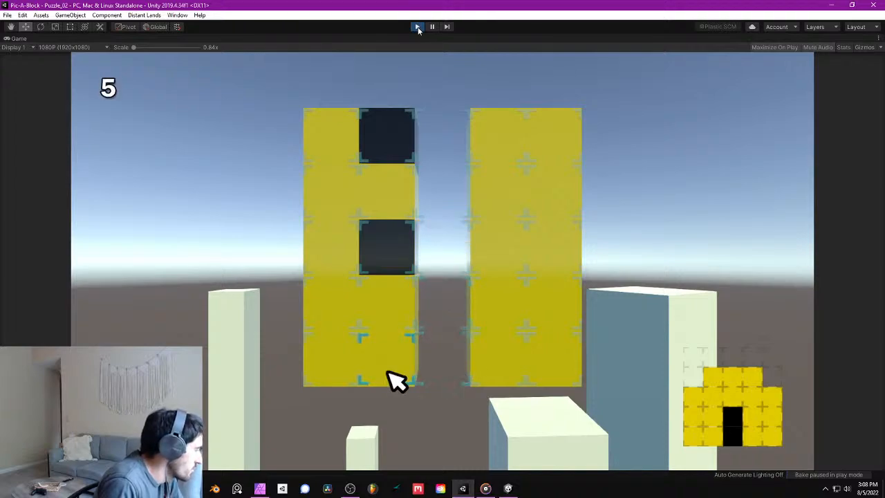
pyautogui.click(391, 254)
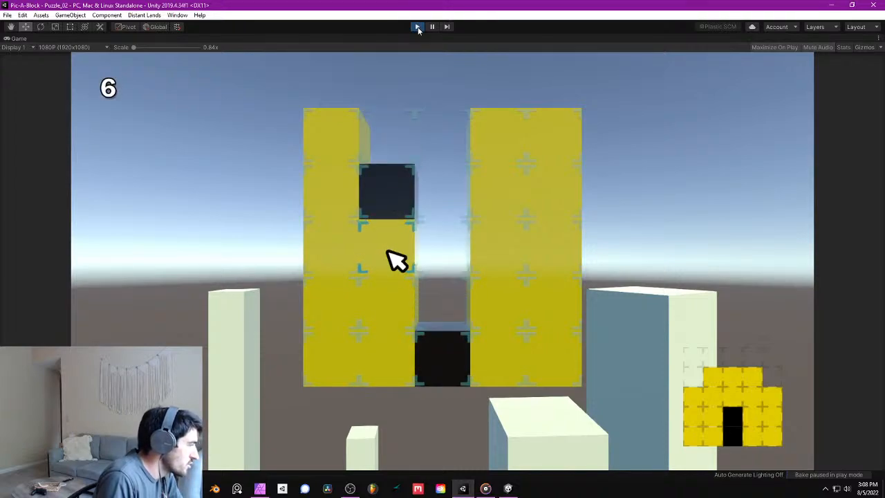
pyautogui.click(390, 195)
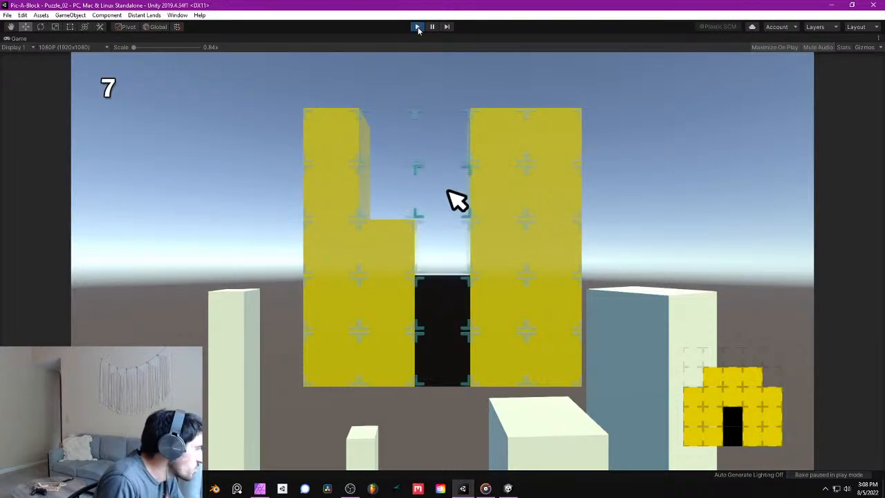
pyautogui.click(509, 192)
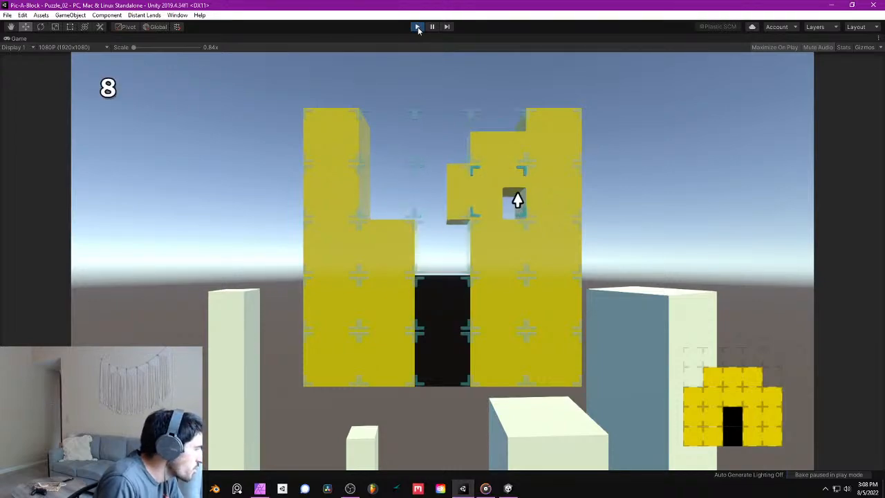
pyautogui.click(573, 138)
pyautogui.click(518, 138)
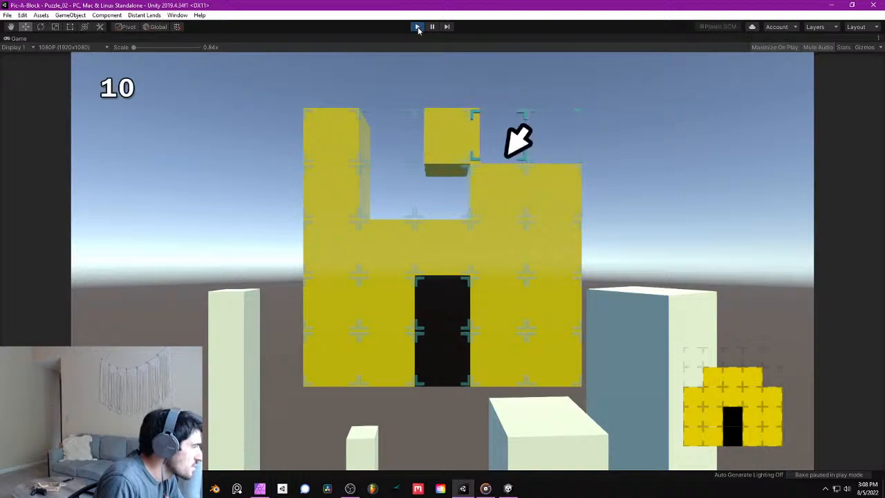
pyautogui.click(332, 137)
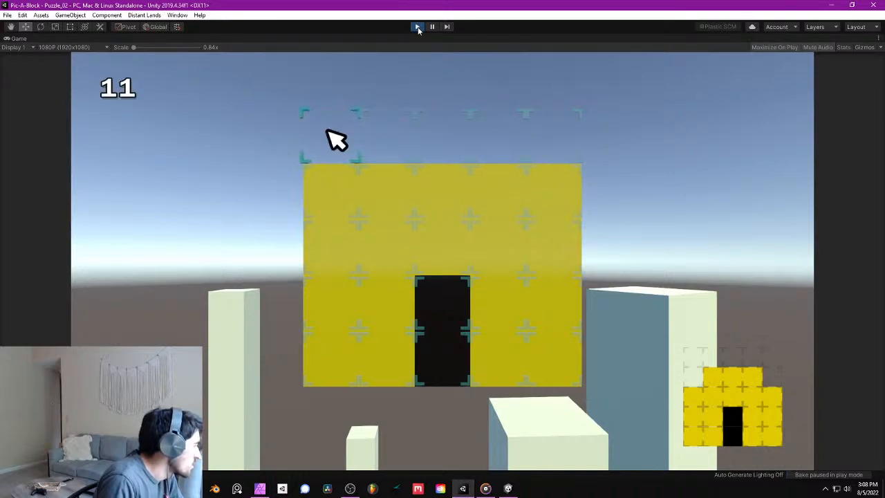
pyautogui.click(338, 186)
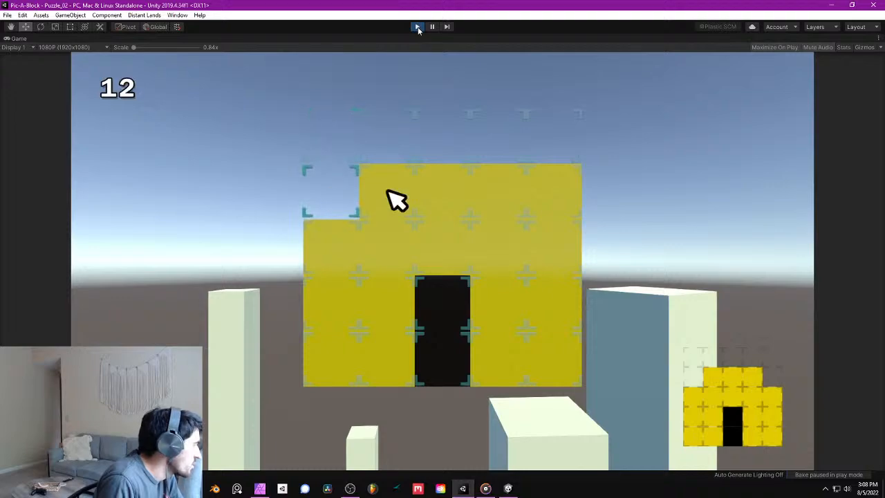
pyautogui.click(571, 195)
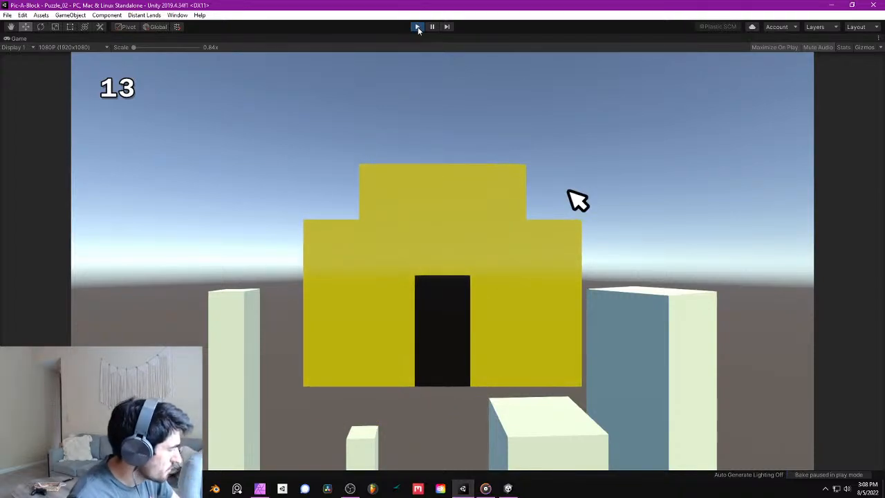
pyautogui.click(417, 29)
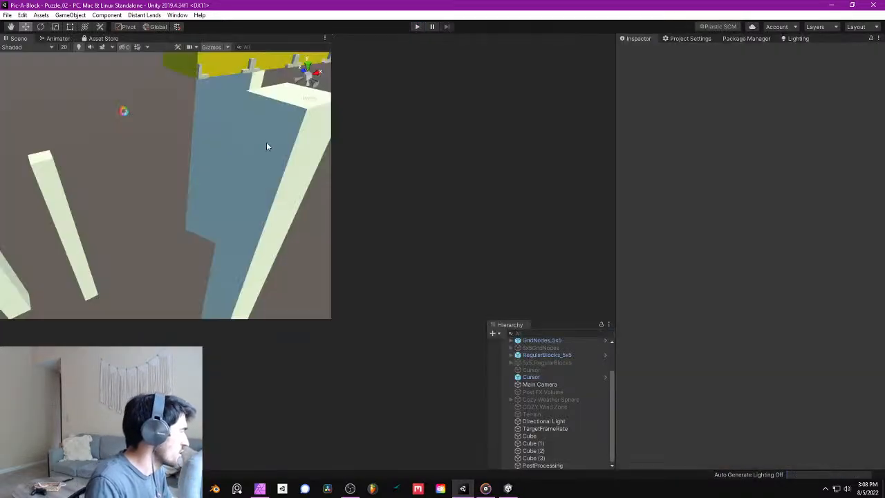
# - Save the scene again and select the Directional Light
pyautogui.moveTo(266, 141); pyautogui.dragTo(208, 97, button='right')
pyautogui.click(5, 14)
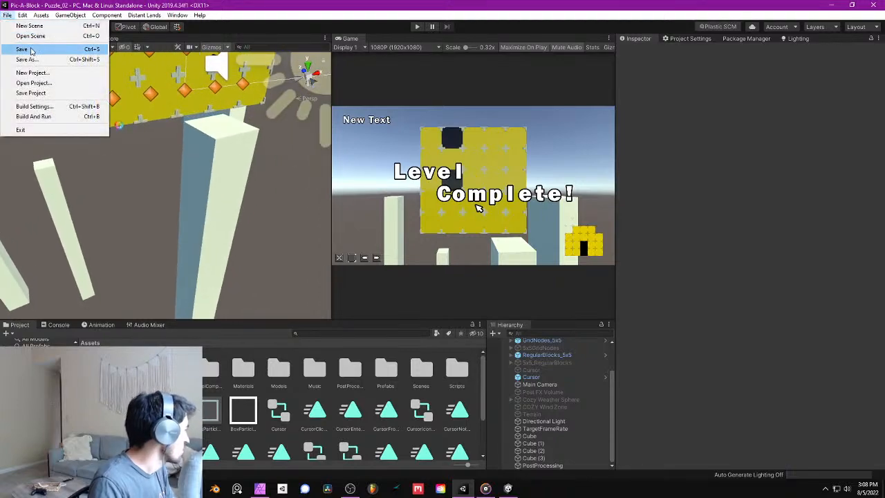
pyautogui.click(31, 50)
pyautogui.scroll(-3, 204, 145)
pyautogui.click(566, 421)
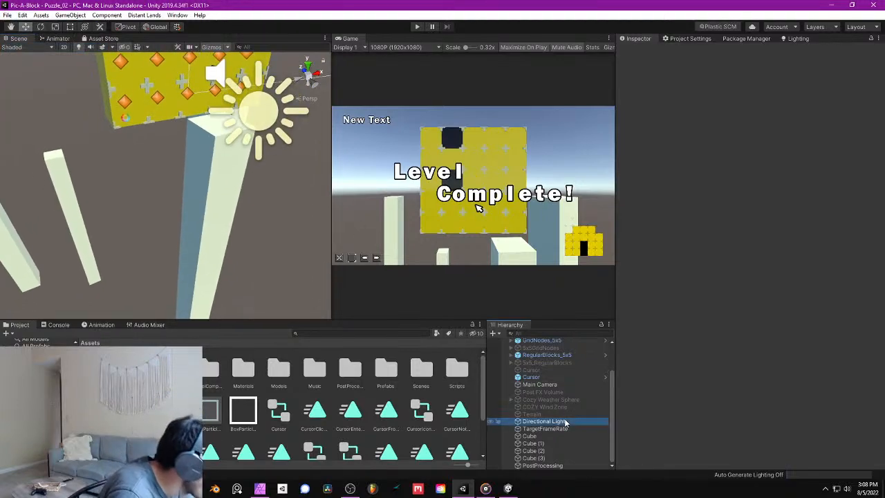
# - Raise the Directional Light's intensity, trying 1.5 and settling on 1.25
pyautogui.click(747, 164)
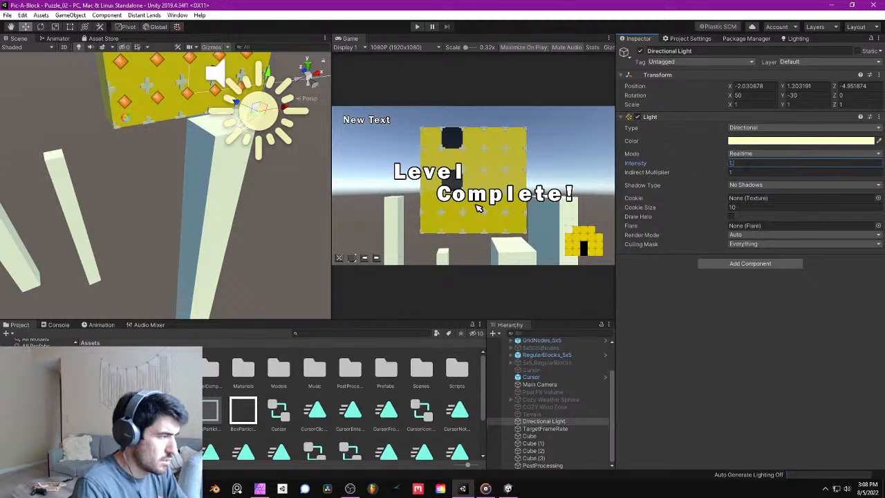
pyautogui.write('1.5')
pyautogui.moveTo(247, 102); pyautogui.dragTo(202, 139, button='right')
pyautogui.scroll(-2, 211, 140)
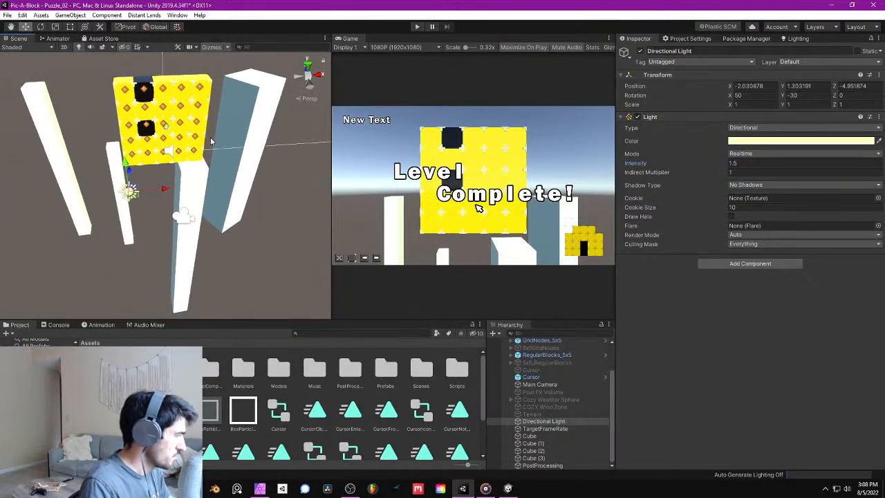
pyautogui.click(802, 162)
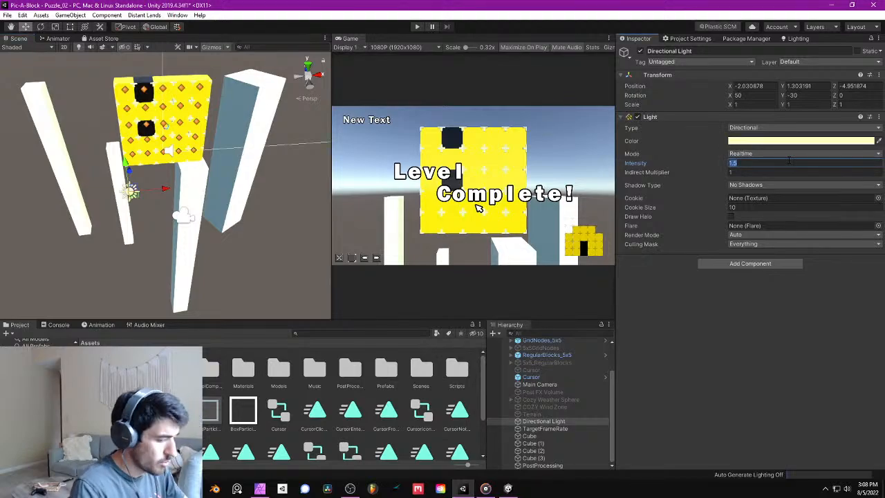
pyautogui.write('1.25')
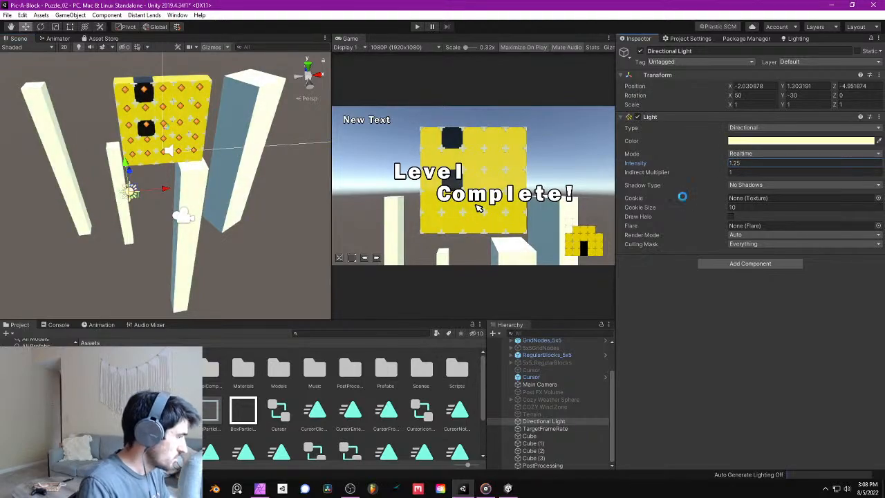
# - Override Preset and Maximum March Distance in the PostProcessing volume's Screen Space Reflections, setting the preset to High
pyautogui.click(543, 464)
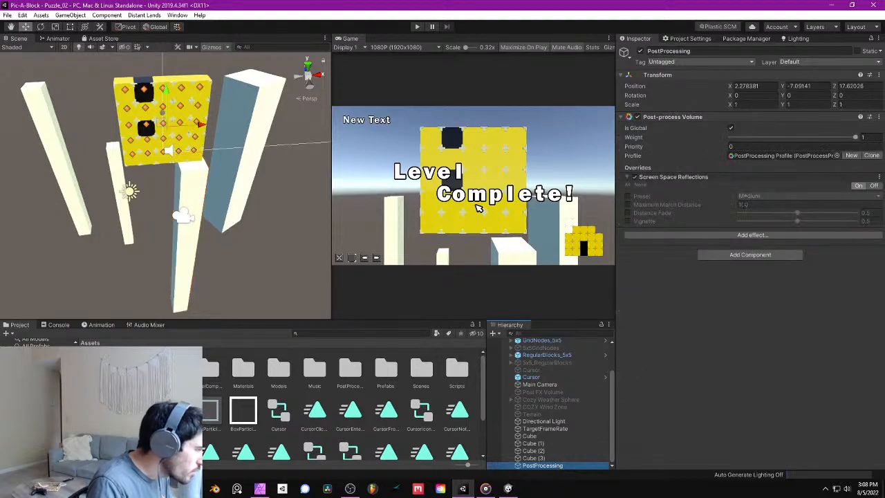
pyautogui.click(628, 196)
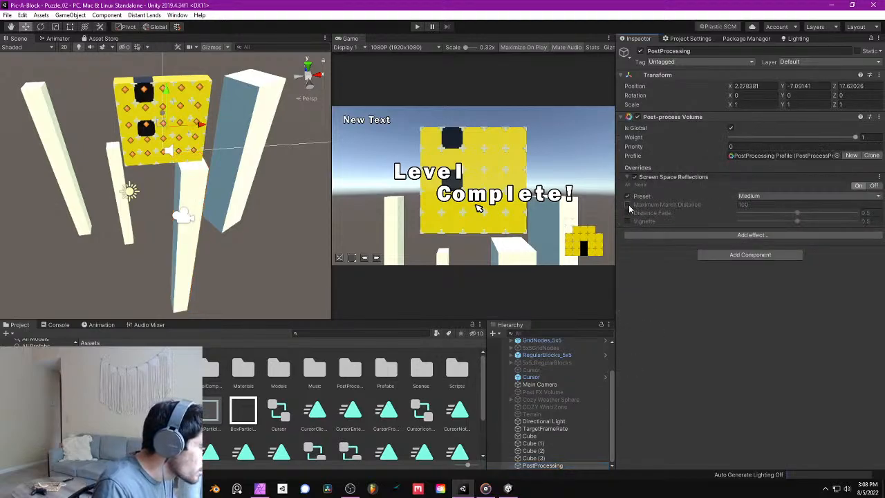
pyautogui.click(628, 205)
pyautogui.click(741, 196)
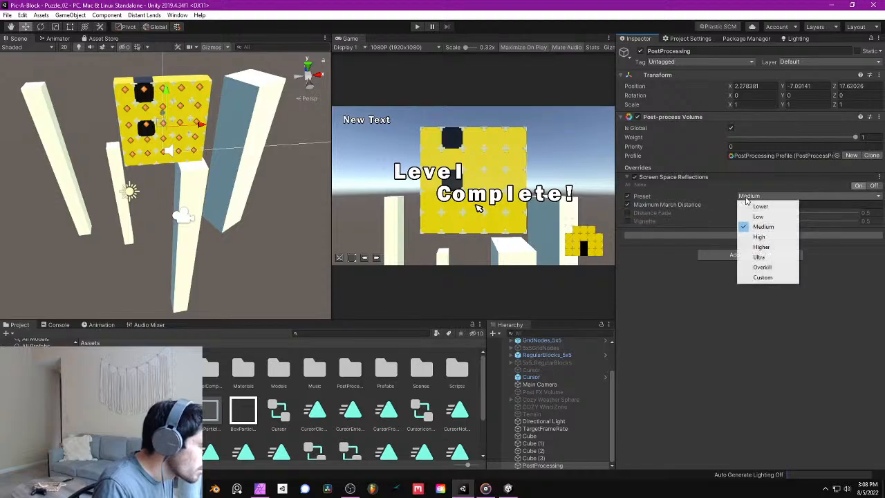
pyautogui.click(774, 239)
pyautogui.moveTo(284, 145); pyautogui.dragTo(457, 165, button='right')
pyautogui.press('w')
pyautogui.press('s')
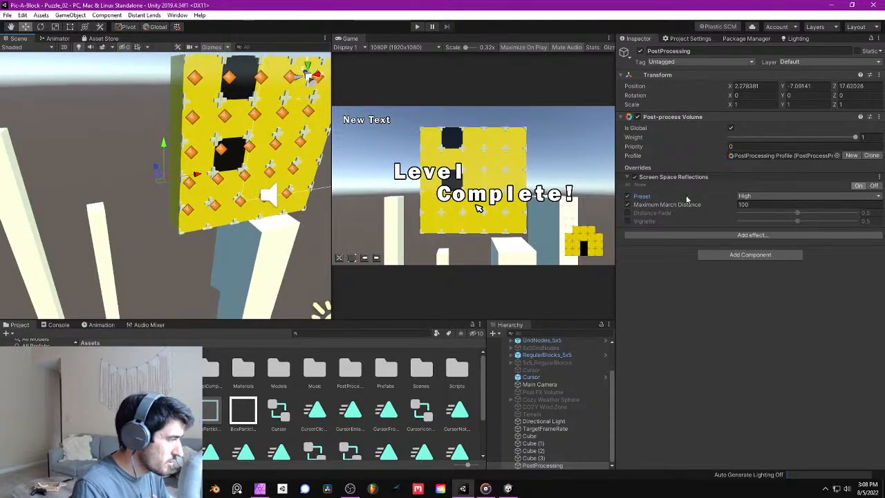
# - Add a Color Grading effect to the PostProcessing volume, with High Definition Range mode and ACES tonemapping overrides
pyautogui.click(741, 235)
pyautogui.moveTo(757, 239)
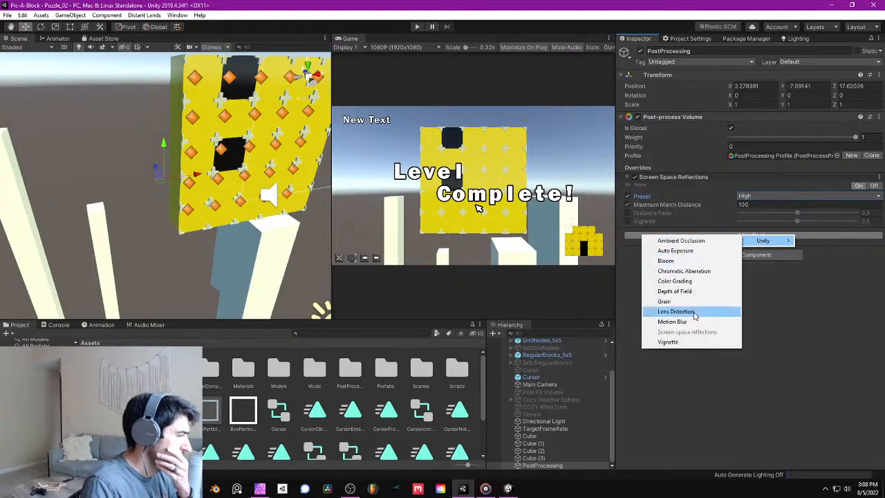
pyautogui.click(694, 282)
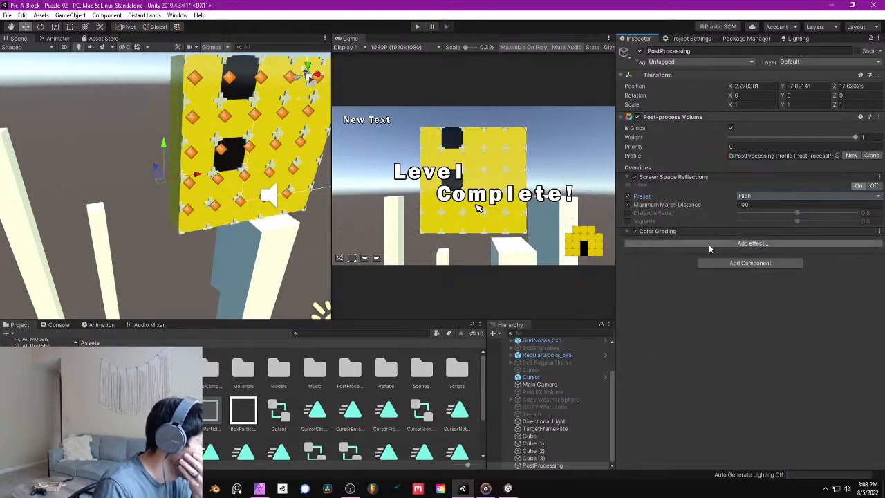
pyautogui.click(627, 233)
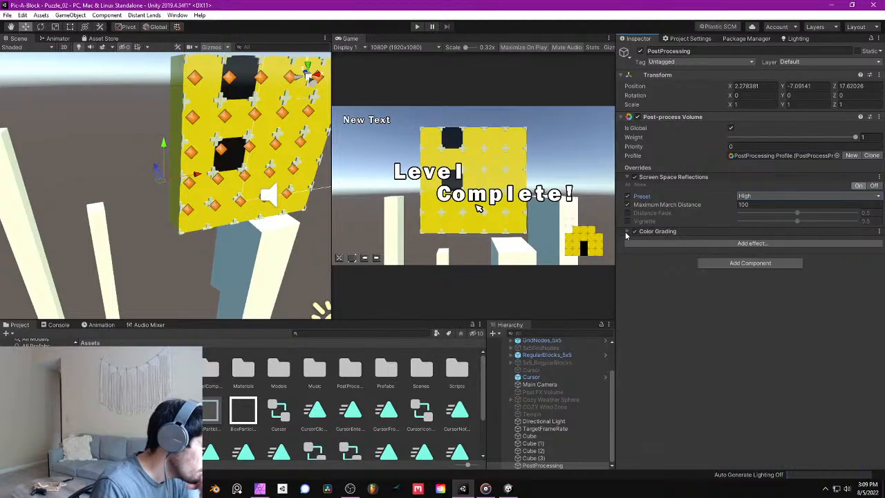
pyautogui.click(627, 250)
pyautogui.click(759, 250)
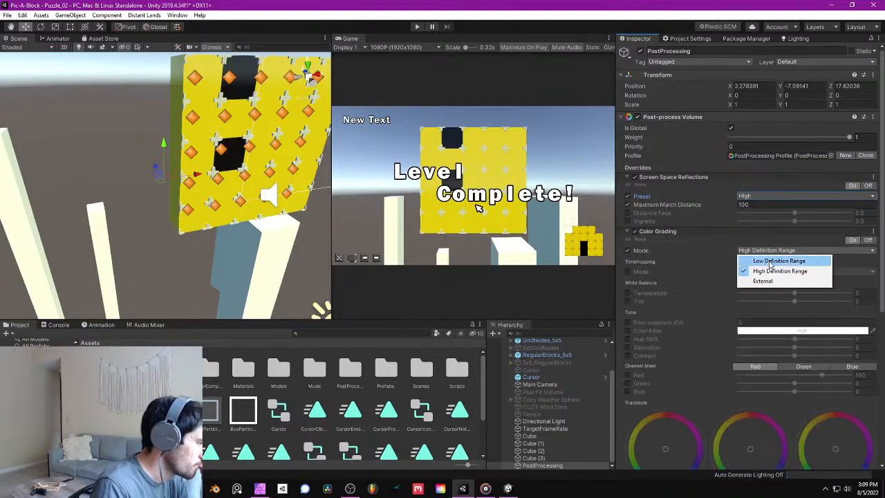
pyautogui.click(761, 270)
pyautogui.click(627, 271)
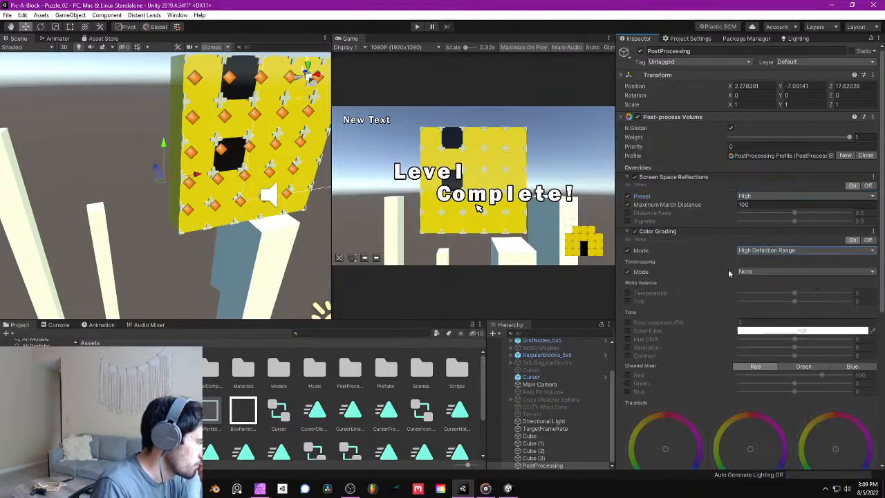
pyautogui.click(754, 271)
pyautogui.click(771, 302)
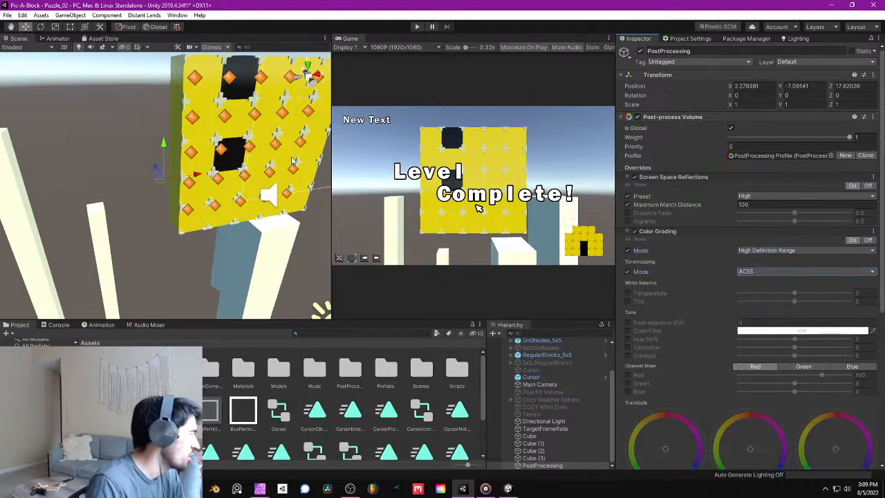
# - Inspect the block grid up close in the scene view and save the scene
pyautogui.keyDown('alt'); pyautogui.moveTo(190, 190); pyautogui.dragTo(228, 157); pyautogui.keyUp('alt')
pyautogui.scroll(5, 217, 156)
pyautogui.scroll(-5, 217, 156)
pyautogui.click(7, 15)
pyautogui.click(25, 49)
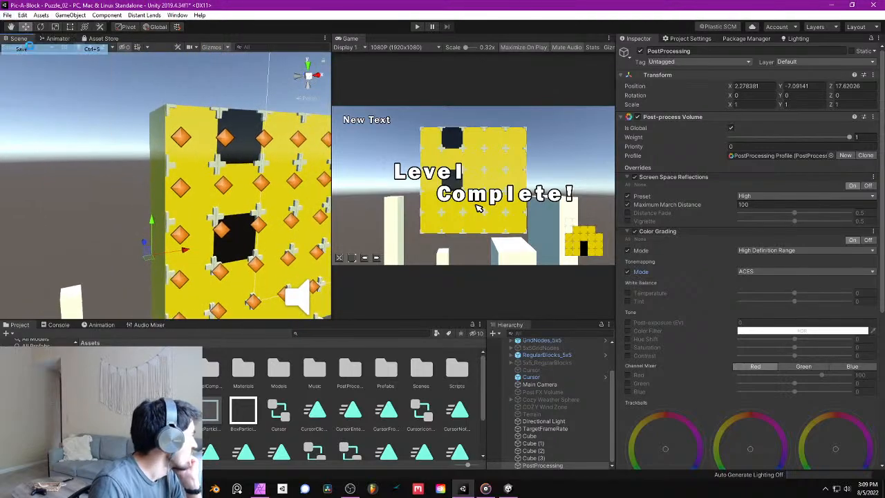
# - Try a Color Grading post-exposure override of 44.6, undoing the value and removing the override
pyautogui.click(627, 322)
pyautogui.moveTo(734, 324); pyautogui.dragTo(300, 323)
pyautogui.moveTo(753, 298); pyautogui.dragTo(609, 302)
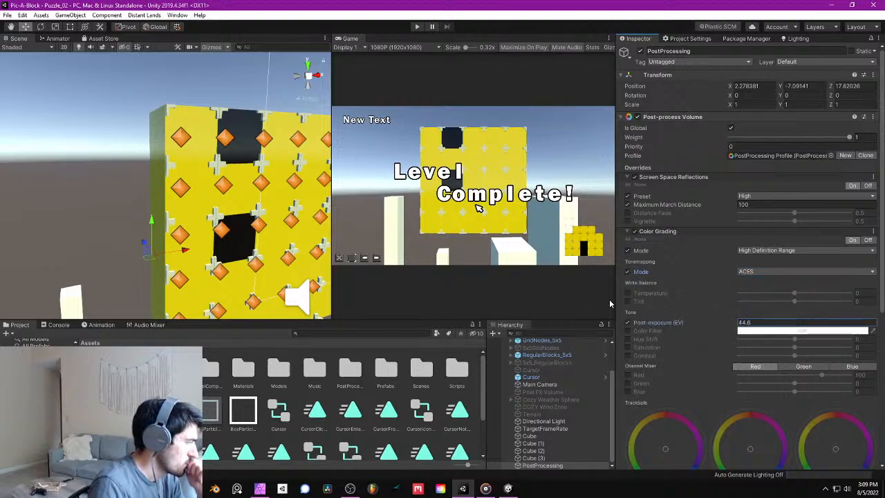
pyautogui.hotkey('ctrl', 'z')
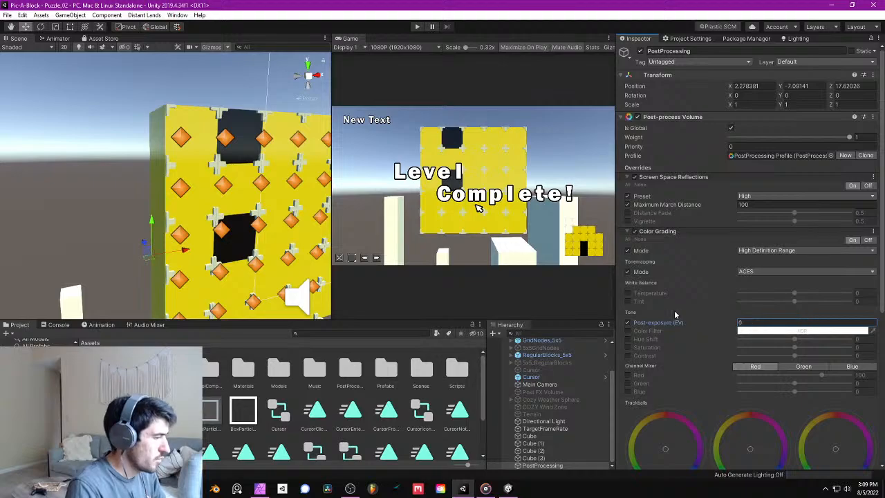
pyautogui.click(628, 323)
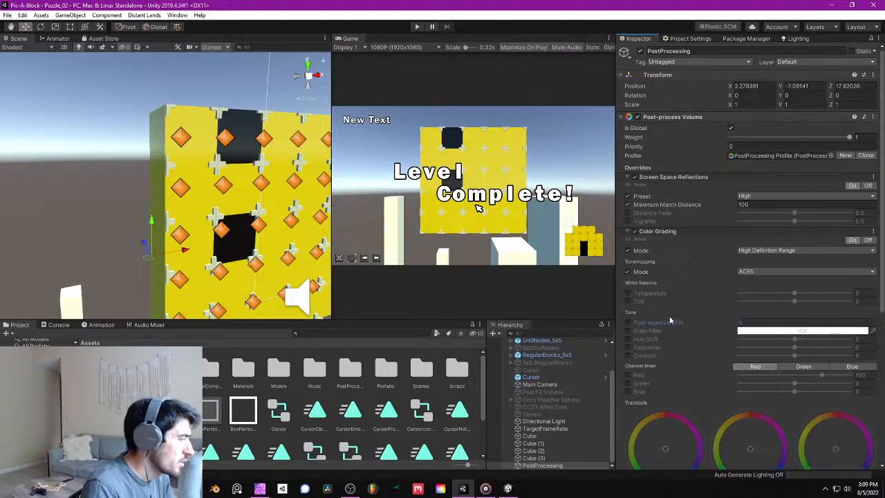
# - Assign the PostProcessing object to the PostProcessing layer and toggle its Color Grading effect to compare the look
pyautogui.click(568, 463)
pyautogui.click(813, 60)
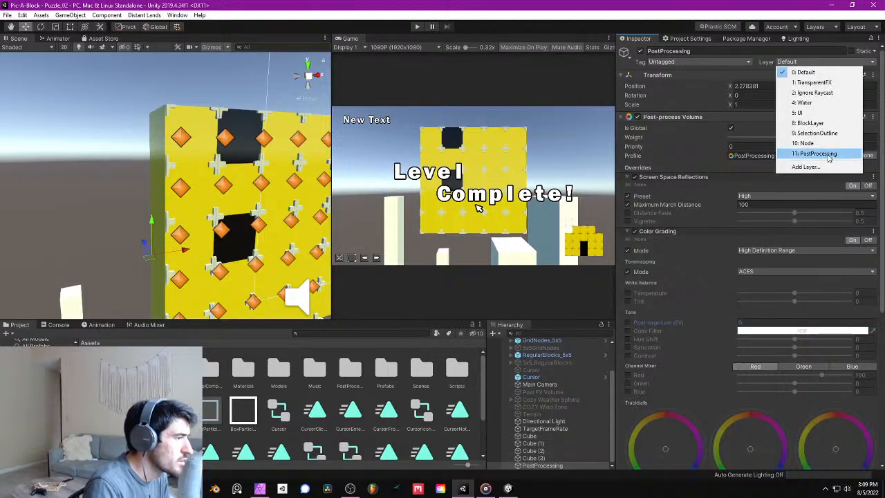
pyautogui.click(823, 153)
pyautogui.keyDown('alt'); pyautogui.moveTo(200, 188); pyautogui.dragTo(191, 171); pyautogui.keyUp('alt')
pyautogui.click(635, 231)
pyautogui.press('s')
pyautogui.moveTo(191, 172); pyautogui.dragTo(203, 222, button='right')
# - Duplicate the front pillar Cube (3) and move the copy to about X 7.81, Y -10.58, Z -2
pyautogui.click(183, 205)
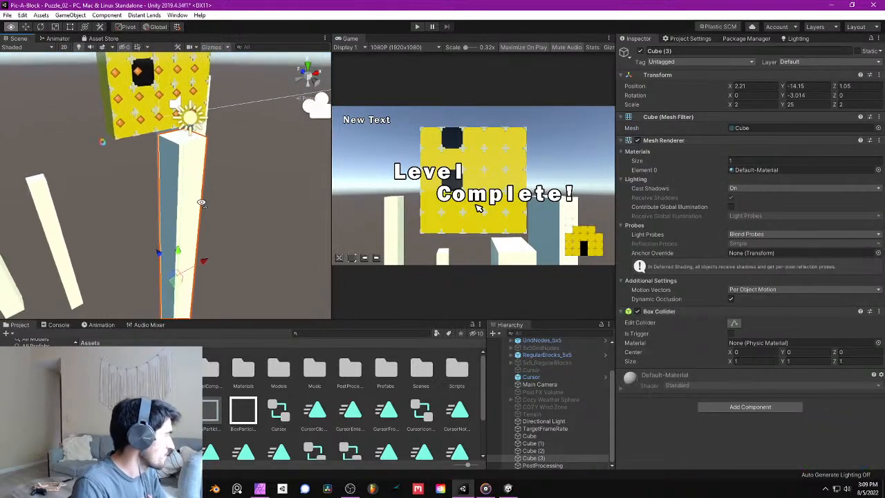
pyautogui.hotkey('ctrl', 'd')
pyautogui.moveTo(181, 275); pyautogui.dragTo(266, 229)
pyautogui.moveTo(240, 159); pyautogui.dragTo(224, 138, button='right')
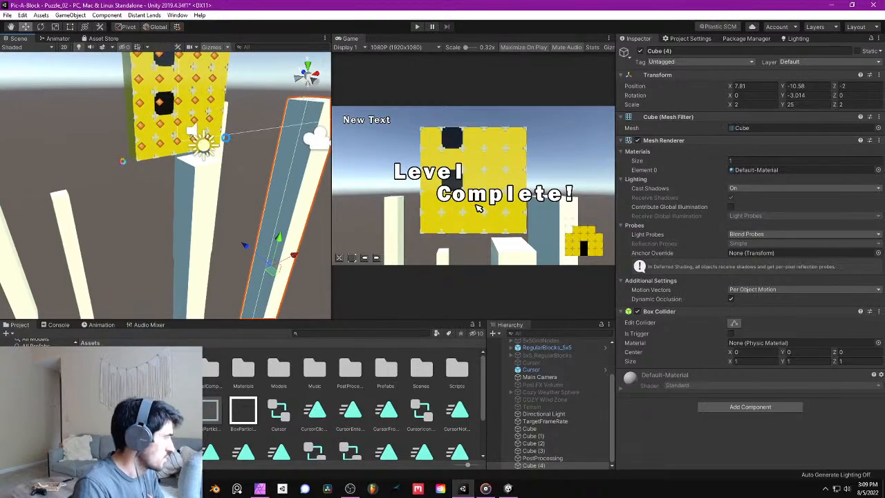
# - Run the game in play mode and remove the blocks in the grid's middle column
pyautogui.click(417, 27)
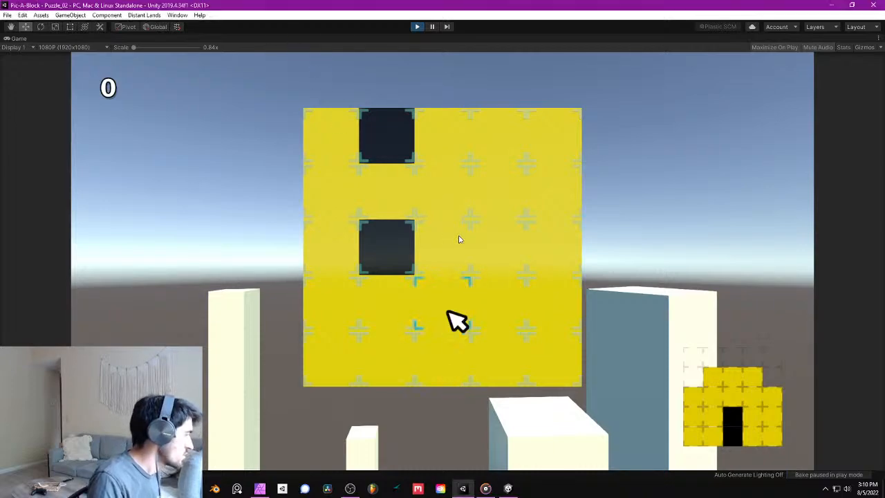
pyautogui.click(448, 315)
pyautogui.click(448, 313)
pyautogui.click(448, 312)
pyautogui.click(448, 312)
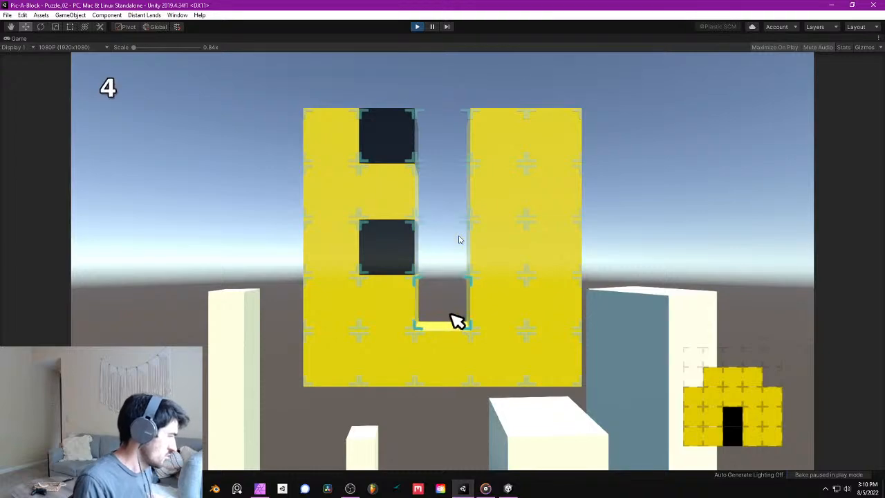
pyautogui.click(448, 313)
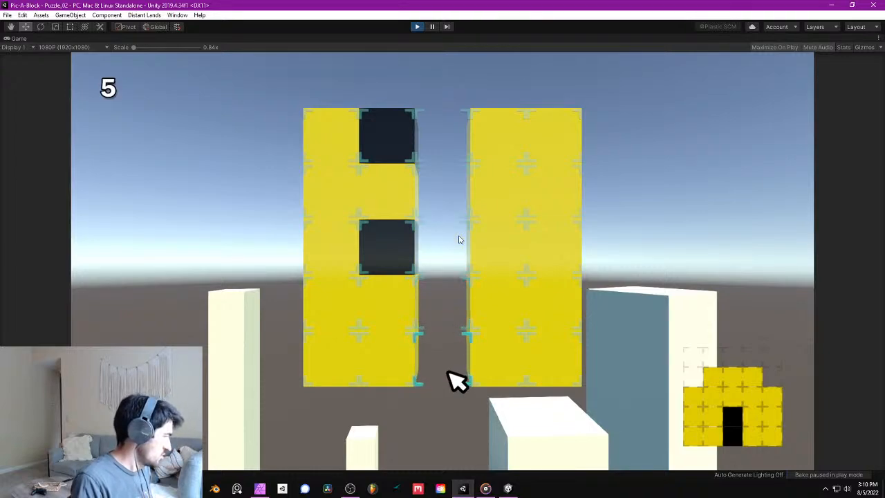
# - Remove the two black blocks from the puzzle's second column
pyautogui.press('Up')
pyautogui.press('Up')
pyautogui.press('Left')
pyautogui.press('space')
pyautogui.press('Up')
pyautogui.press('space')
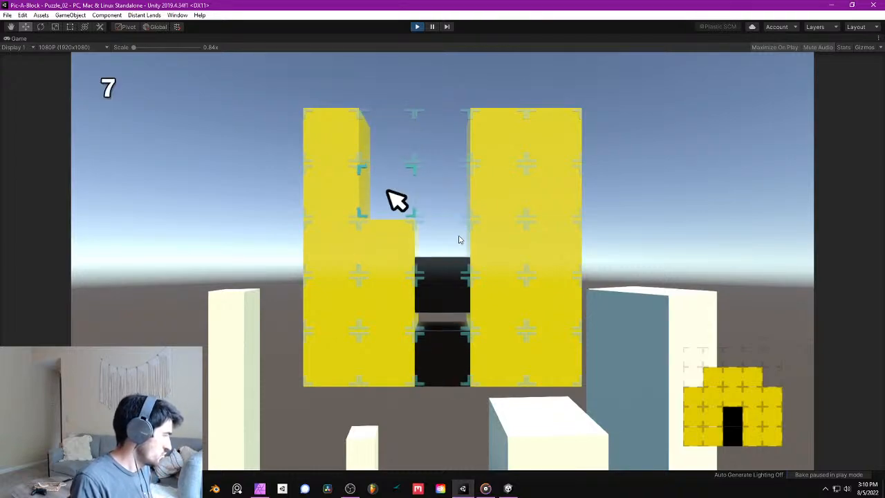
# - Remove two blocks from the puzzle's fourth column and the top block of the fifth column
pyautogui.press('Right')
pyautogui.press('Right')
pyautogui.press('space')
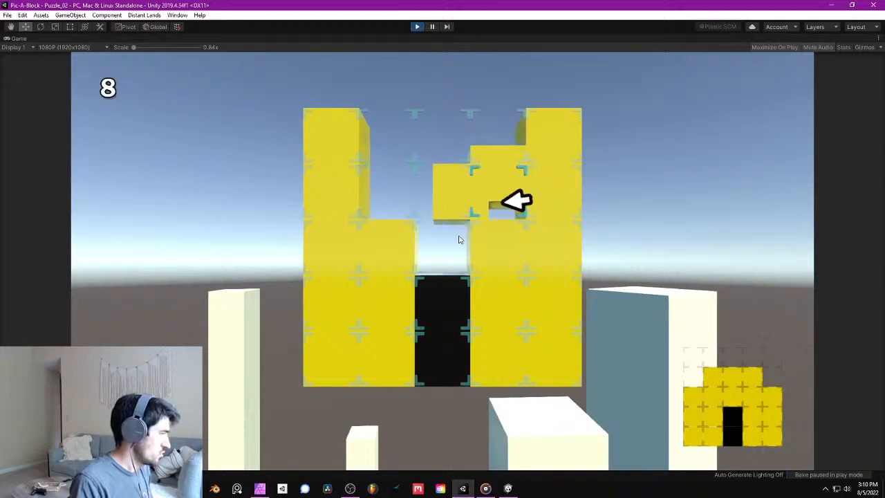
pyautogui.press('space')
pyautogui.press('Up')
pyautogui.press('Right')
pyautogui.press('space')
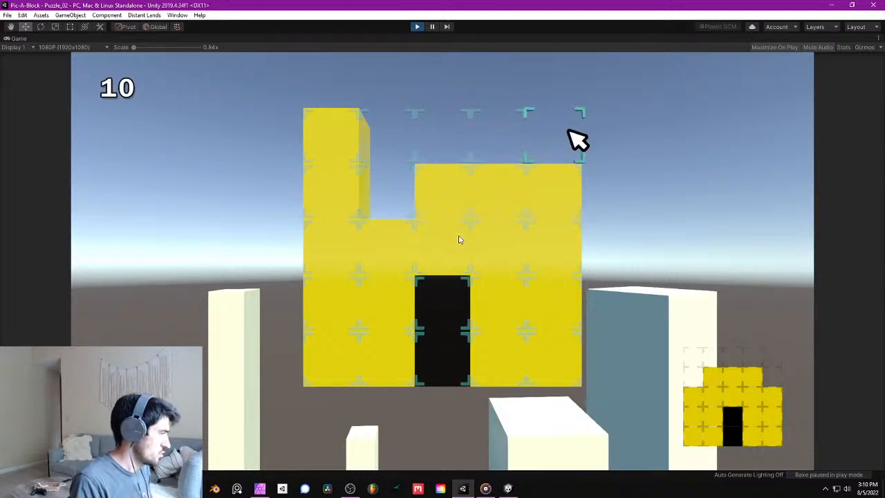
# - Remove the top two blocks of the first column and the fifth column's upper block to finish the puzzle, and exit play mode
pyautogui.press('Left')
pyautogui.press('Left')
pyautogui.press('Left')
pyautogui.press('Left')
pyautogui.press('space')
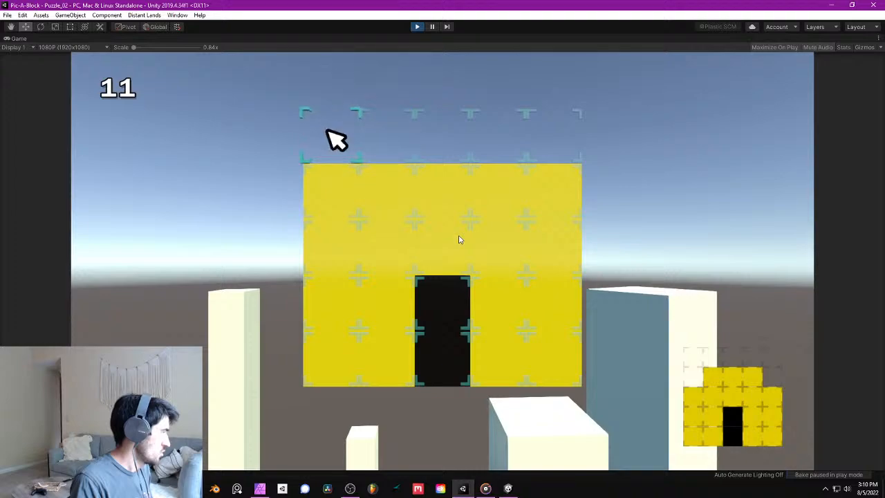
pyautogui.press('Down')
pyautogui.press('space')
pyautogui.press('Right')
pyautogui.press('Right')
pyautogui.press('Right')
pyautogui.press('Right')
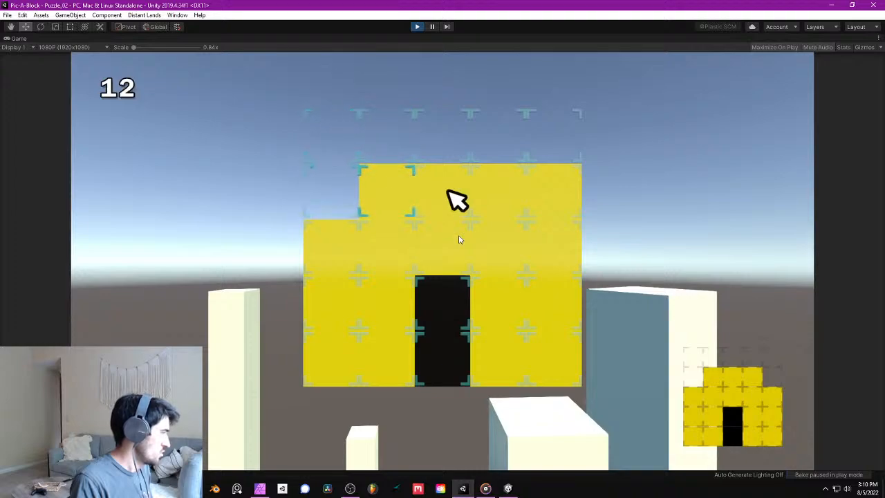
pyautogui.press('space')
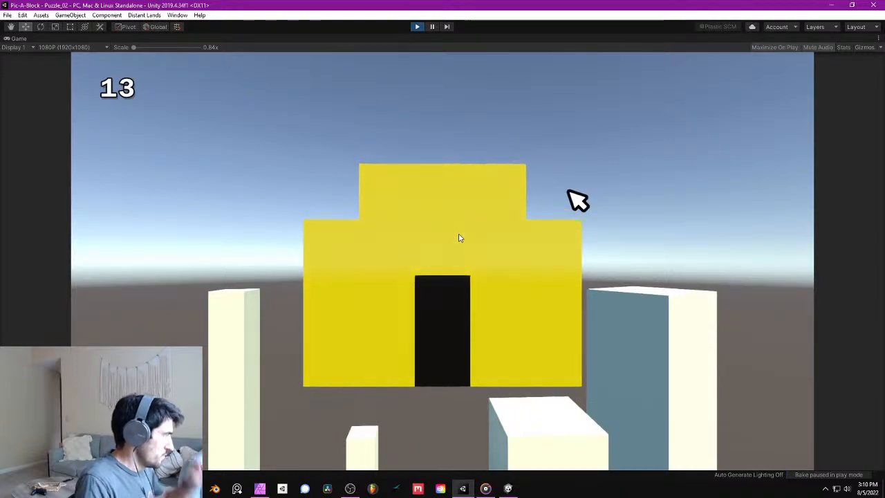
pyautogui.click(417, 26)
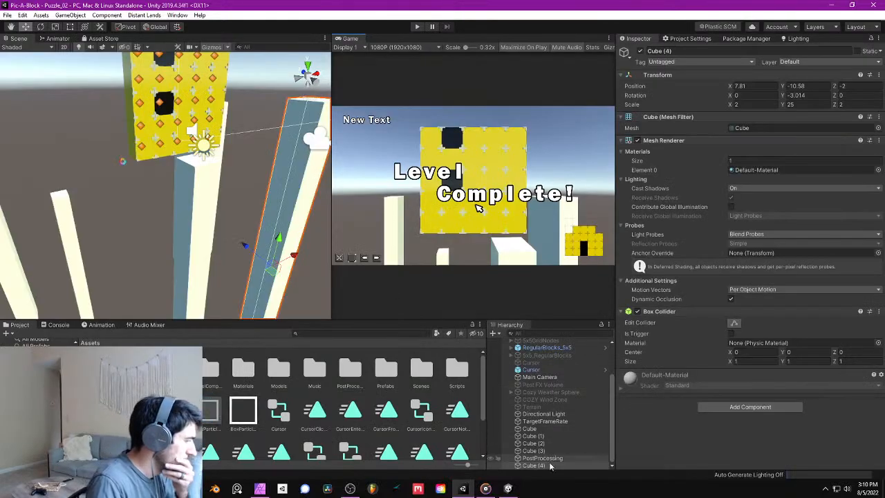
# - Select RegularBlocks_5x5 and open its LevelCompleteSpin_BlockParent animation timeline and its animator state graph
pyautogui.scroll(3, 558, 406)
pyautogui.click(566, 374)
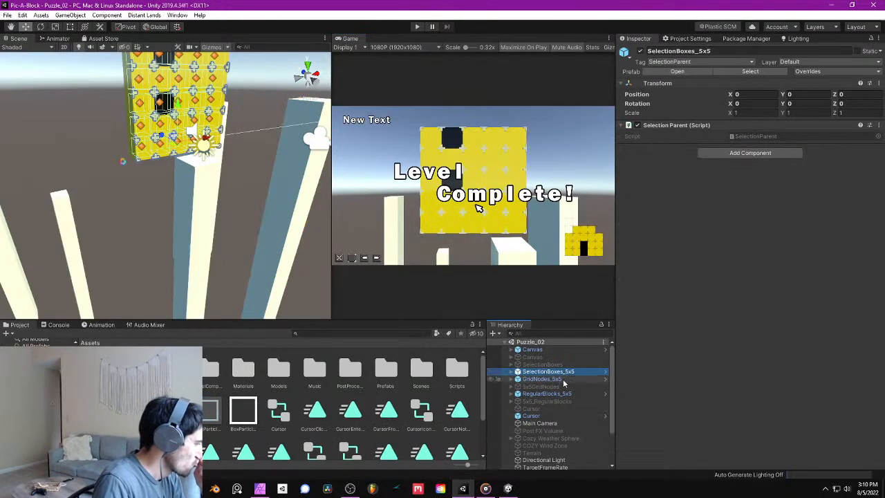
pyautogui.click(553, 394)
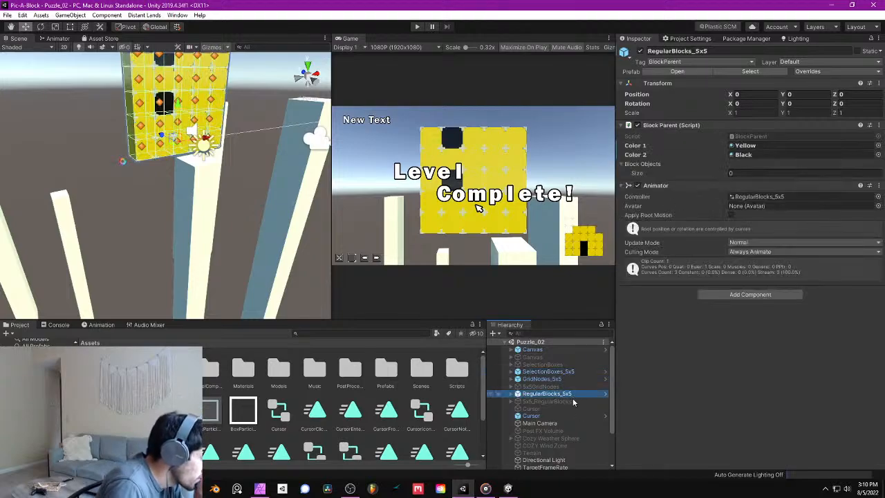
pyautogui.click(101, 324)
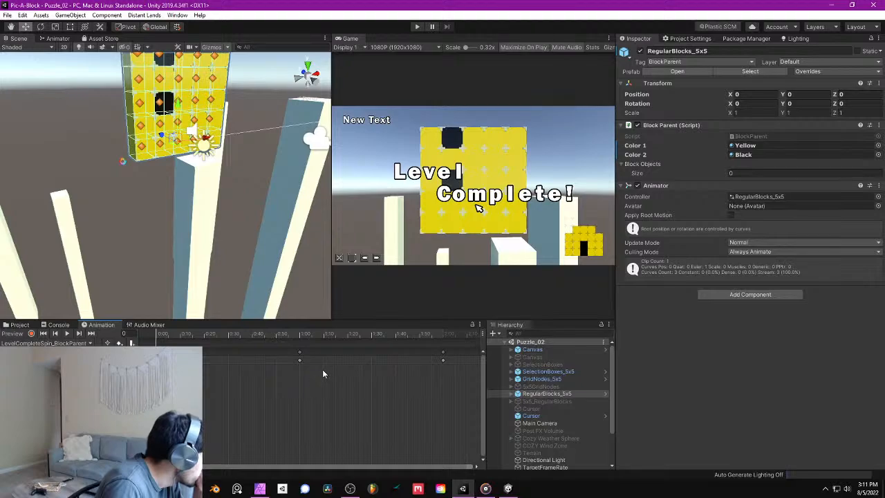
pyautogui.click(58, 38)
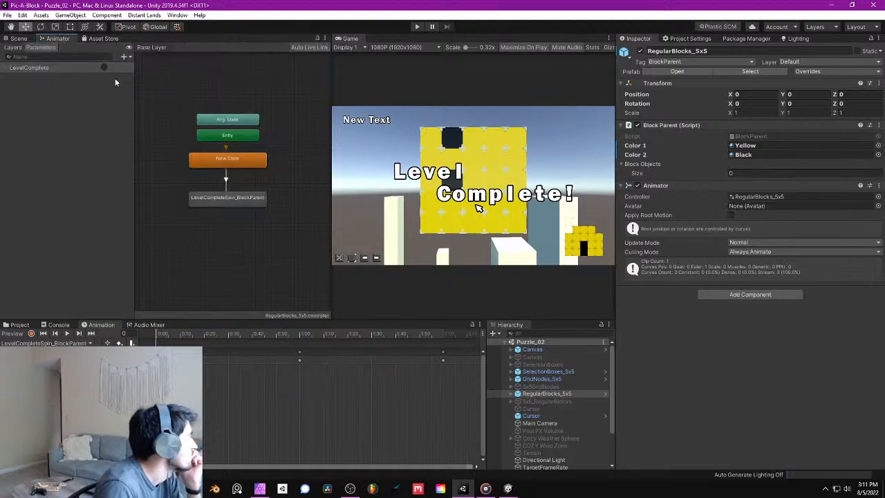
# - Set the LevelCompleteSpin_BlockParent animator state's speed to 0.25 and return to the scene view
pyautogui.click(227, 199)
pyautogui.click(751, 83)
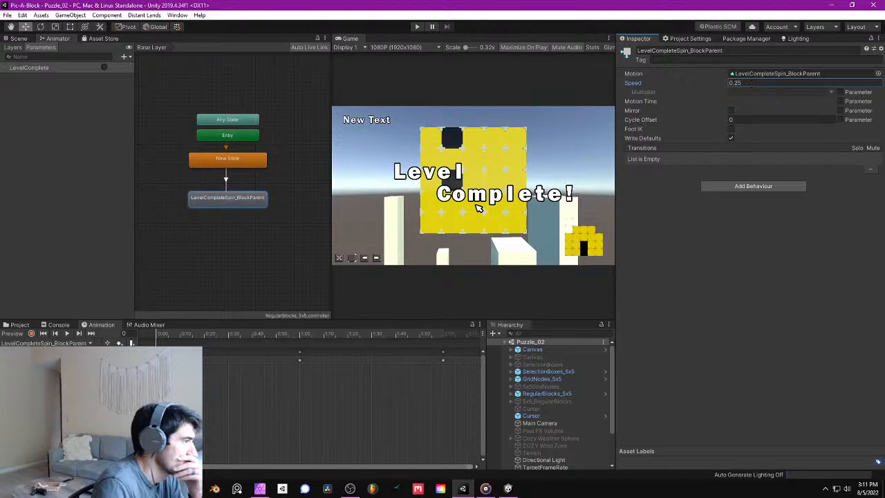
pyautogui.click(15, 39)
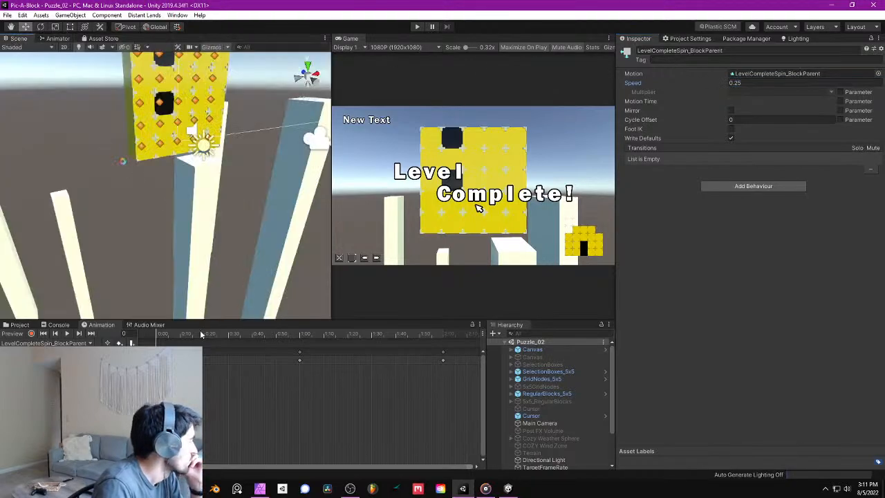
# - Scrub through the LevelCompleteSpin_BlockParent animation, delete its last keyframes, and save the scene
pyautogui.moveTo(165, 337); pyautogui.dragTo(374, 334)
pyautogui.moveTo(442, 351); pyautogui.dragTo(442, 345)
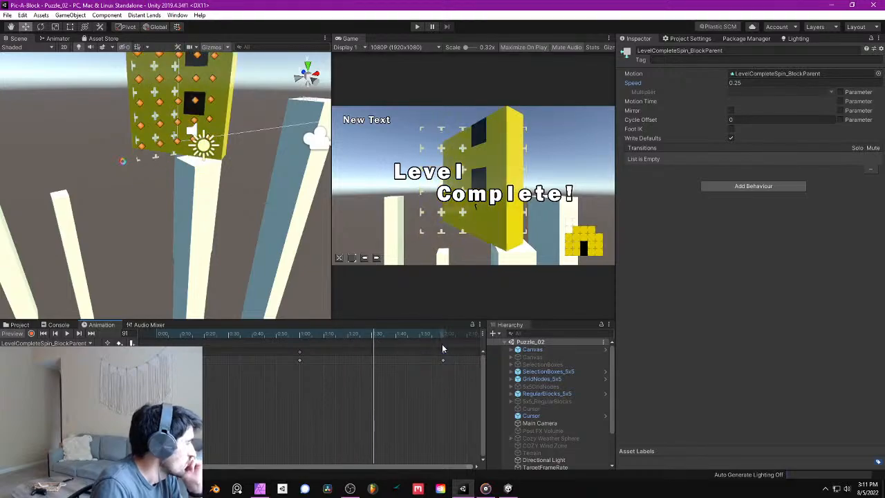
pyautogui.press('Delete')
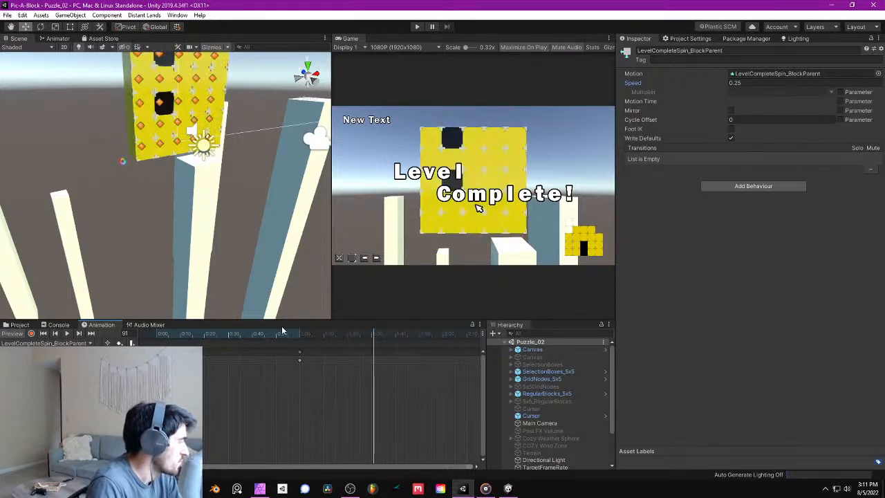
pyautogui.click(19, 324)
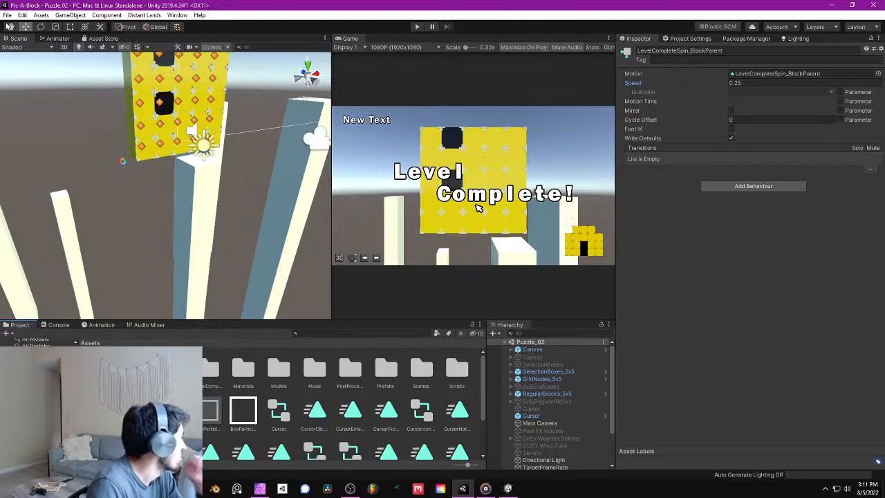
pyautogui.click(7, 16)
pyautogui.click(56, 49)
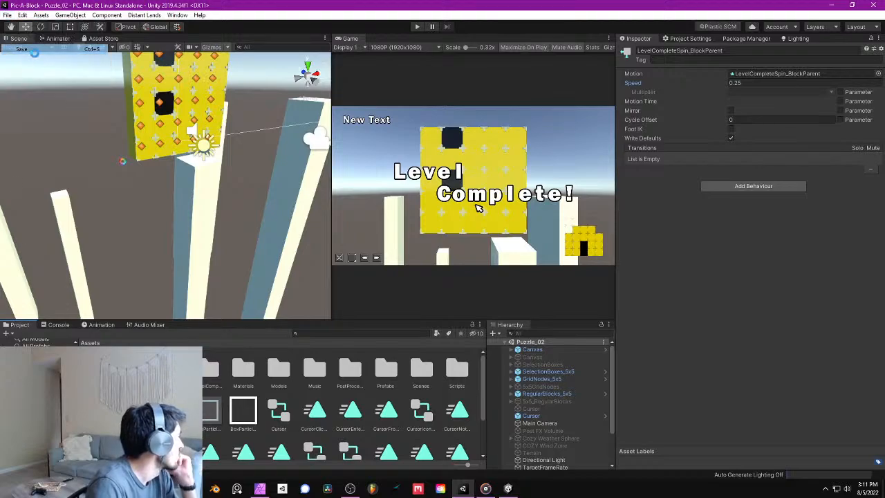
# - Run the game and remove all five blocks from the puzzle's third column
pyautogui.click(419, 27)
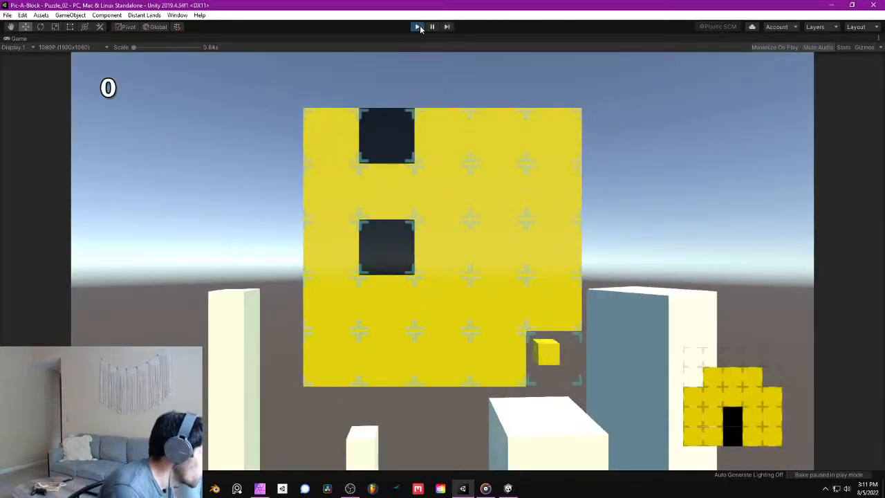
pyautogui.click(448, 311)
pyautogui.click(448, 311)
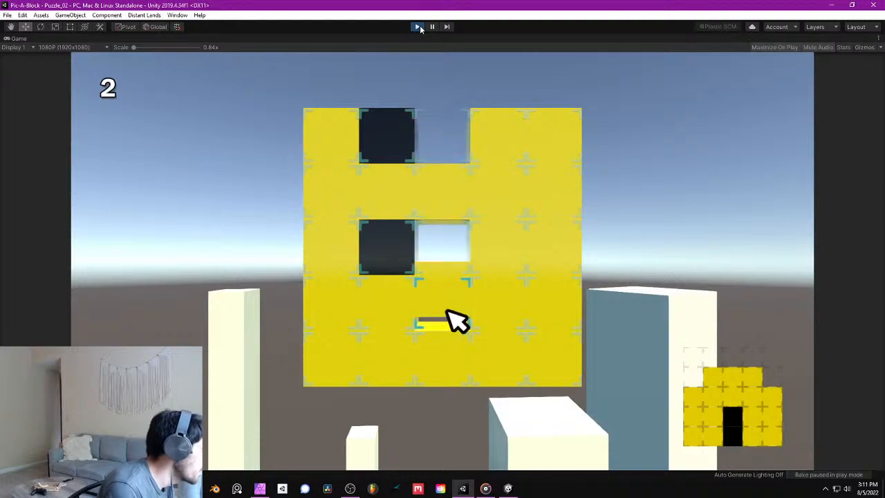
pyautogui.press('Up')
pyautogui.press('space')
pyautogui.press('Down')
pyautogui.press('space')
pyautogui.press('Down')
pyautogui.press('space')
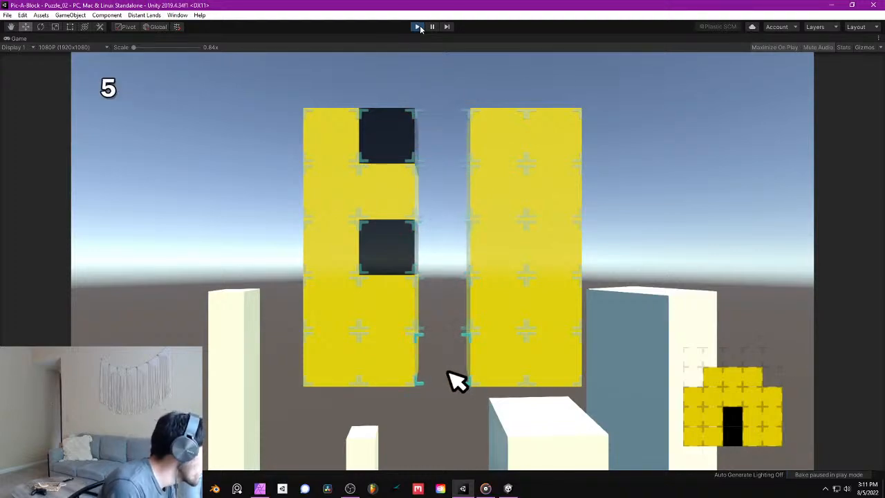
pyautogui.press('Up')
pyautogui.press('Up')
pyautogui.press('Right')
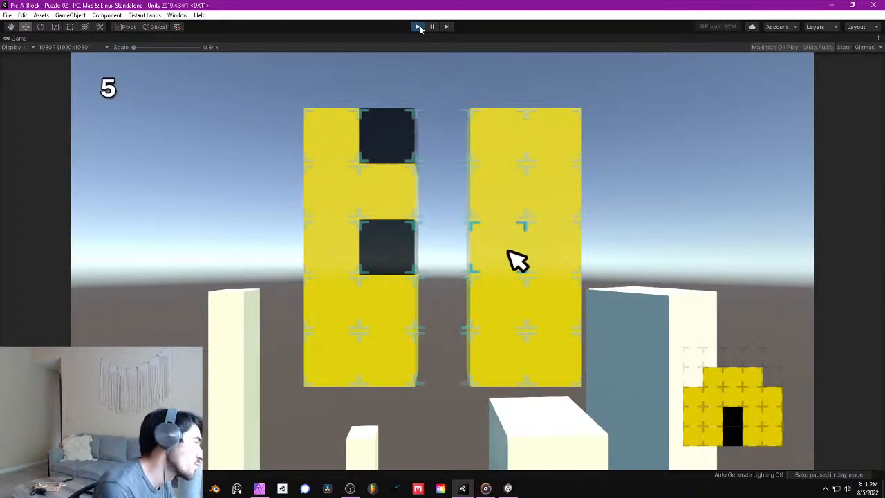
pyautogui.press('Down')
pyautogui.press('Up')
pyautogui.press('Up')
# - Remove the two black blocks from the puzzle's second column
pyautogui.press('Up')
pyautogui.press('Down')
pyautogui.press('Down')
pyautogui.press('Down')
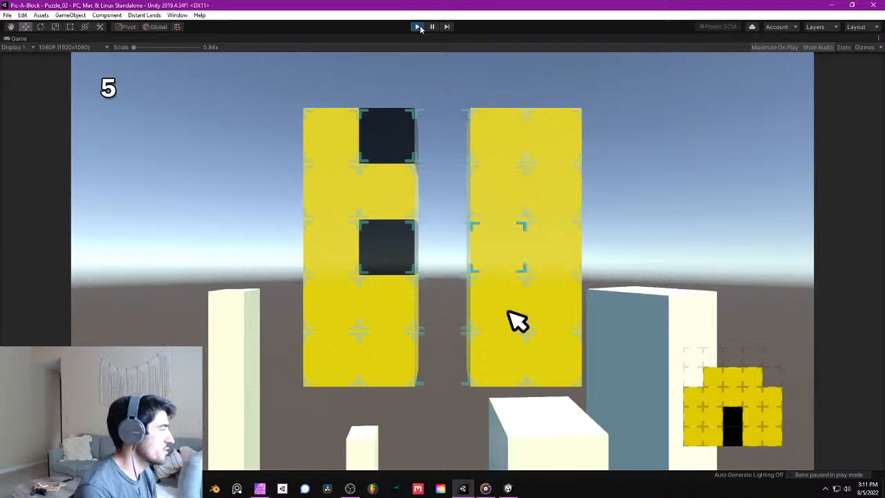
pyautogui.press('Down')
pyautogui.press('Left')
pyautogui.press('Left')
pyautogui.press('Up')
pyautogui.press('Up')
pyautogui.press('space')
pyautogui.press('Up')
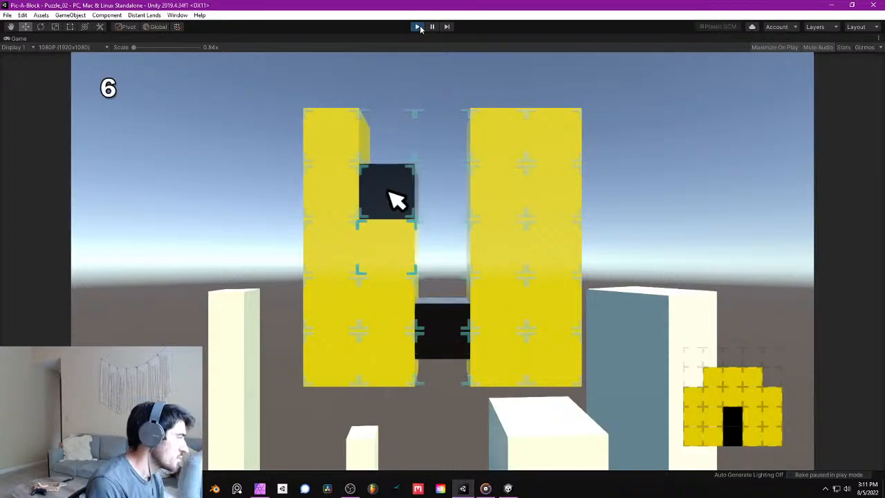
pyautogui.press('space')
# - Remove two blocks from the puzzle's fourth column and the top block of the fifth column
pyautogui.press('Right')
pyautogui.click(518, 199)
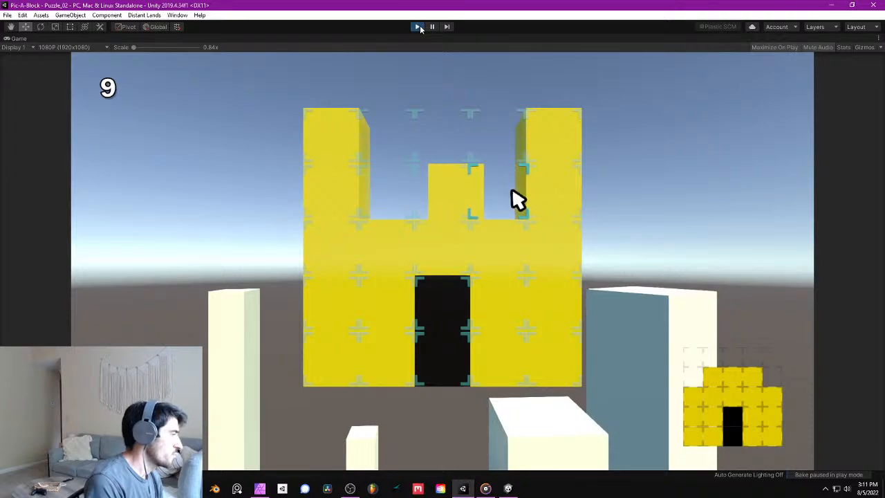
pyautogui.click(569, 197)
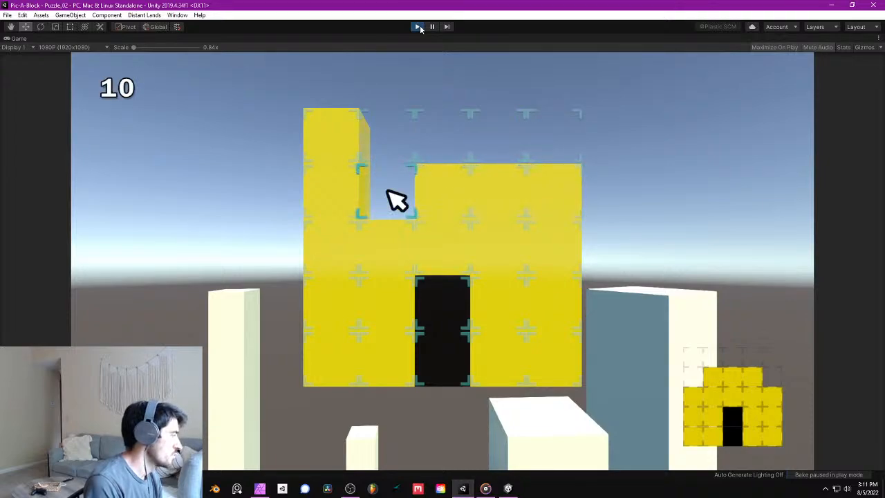
# - Remove the top two blocks of the first column and the fifth column's upper block to finish the puzzle
pyautogui.click(329, 133)
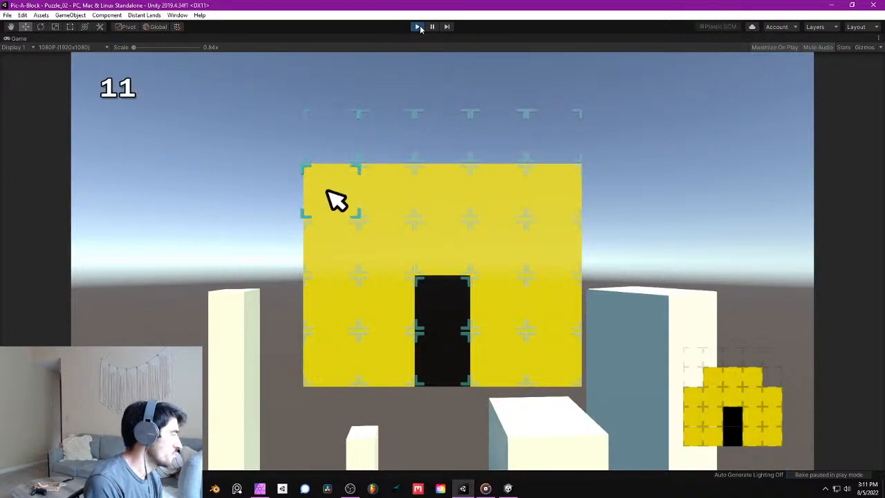
pyautogui.click(336, 201)
pyautogui.click(570, 194)
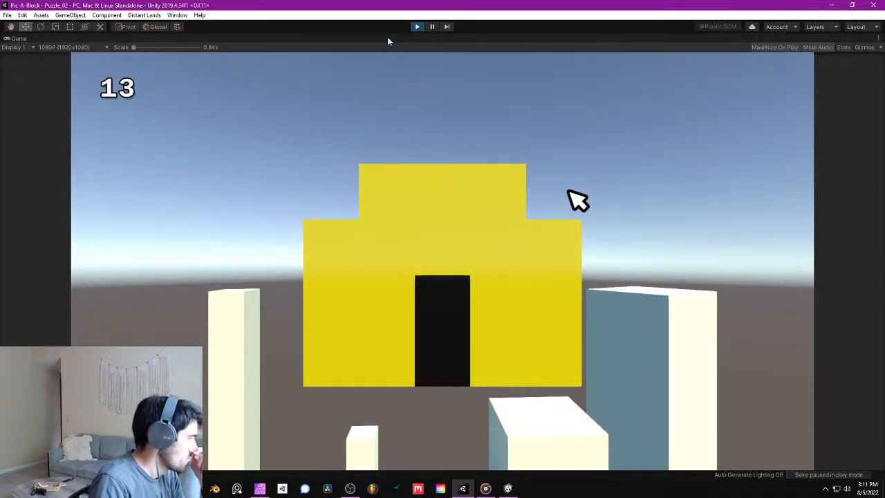
# - Exit play mode and save the scene
pyautogui.click(417, 27)
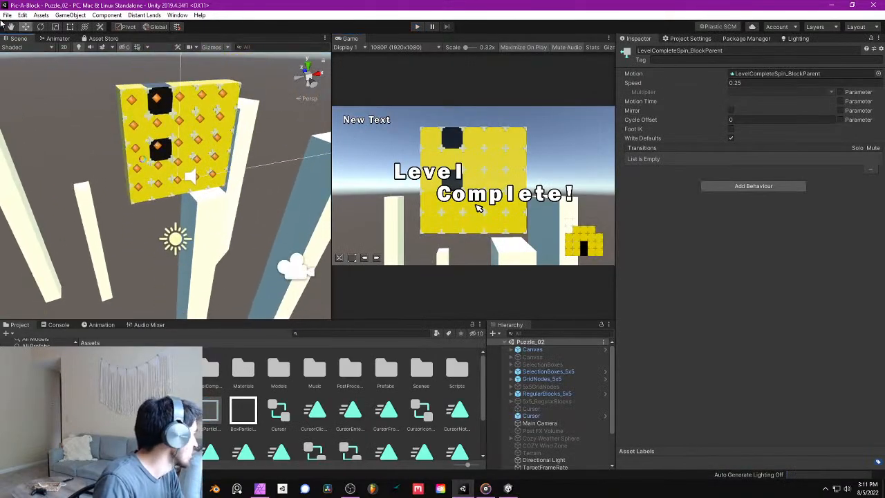
pyautogui.click(7, 15)
pyautogui.click(26, 50)
pyautogui.moveTo(228, 107); pyautogui.dragTo(238, 127, button='right')
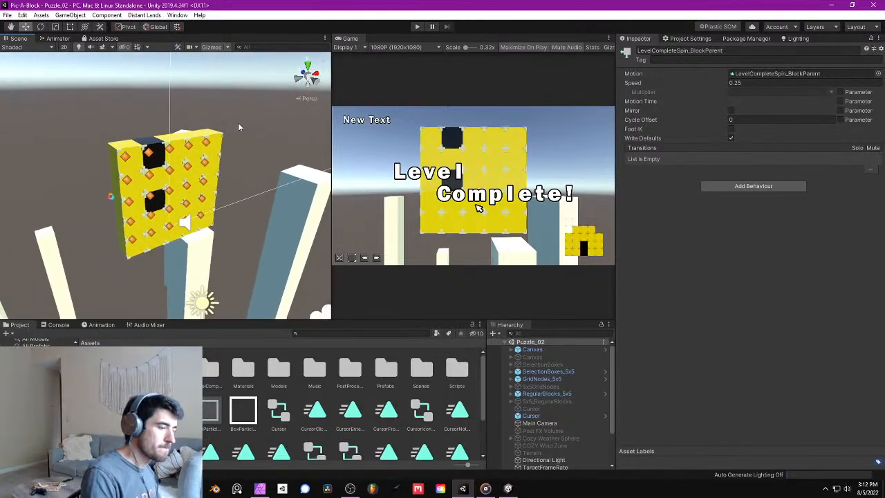
pyautogui.moveTo(121, 182); pyautogui.dragTo(221, 176, button='right')
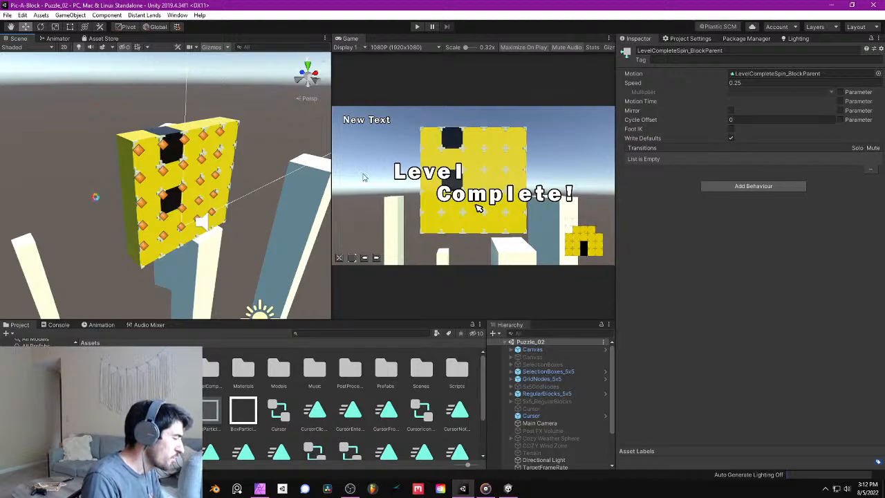
pyautogui.moveTo(207, 182); pyautogui.dragTo(191, 140, button='right')
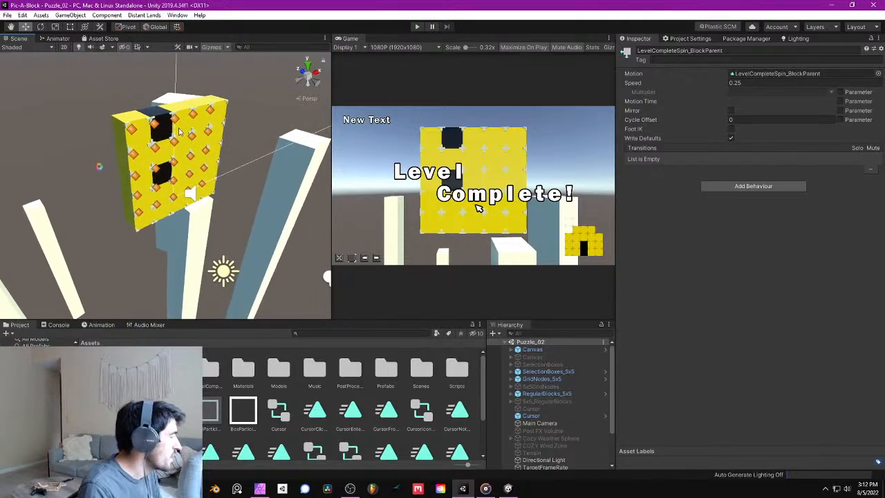
pyautogui.moveTo(152, 174); pyautogui.dragTo(129, 143, button='right')
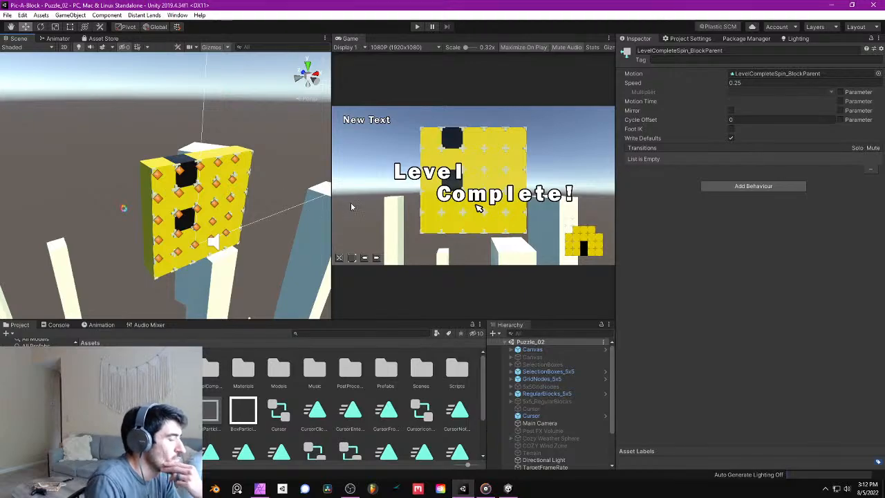
pyautogui.moveTo(264, 185); pyautogui.dragTo(193, 181, button='right')
pyautogui.moveTo(214, 172)
pyautogui.mouseDown(button='middle')
pyautogui.moveTo(192, 162)
pyautogui.moveTo(215, 173)
pyautogui.mouseUp(button='middle')
pyautogui.scroll(5, 197, 167)
pyautogui.scroll(-4, 215, 174)
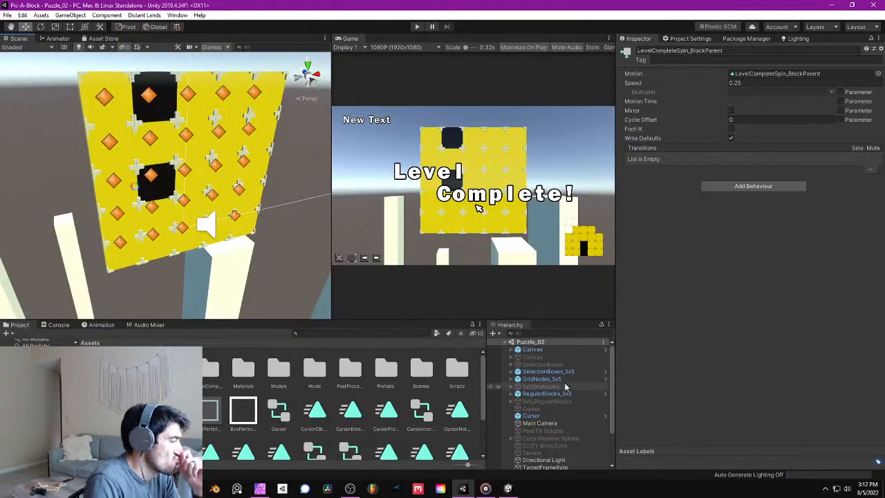
# - Enable the Color Grading override on the PostProcessing object's volume, keeping ACES as its tonemapping mode
pyautogui.scroll(-2, 582, 451)
pyautogui.click(543, 459)
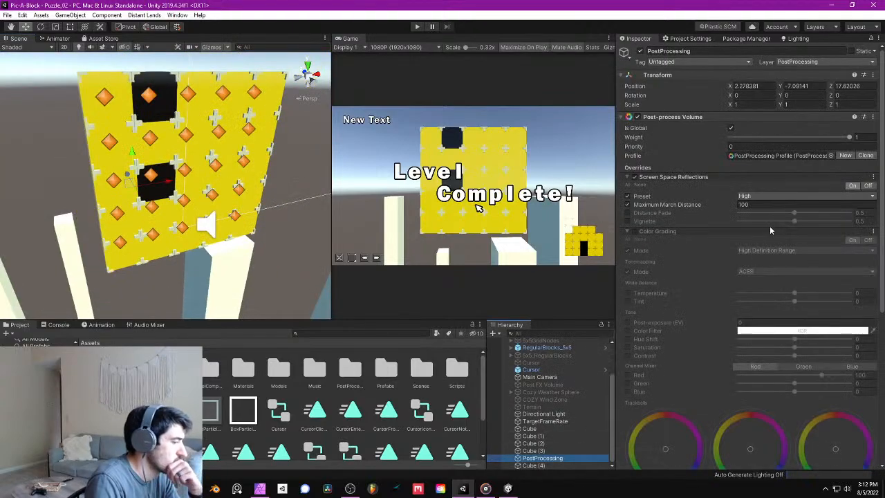
pyautogui.click(634, 232)
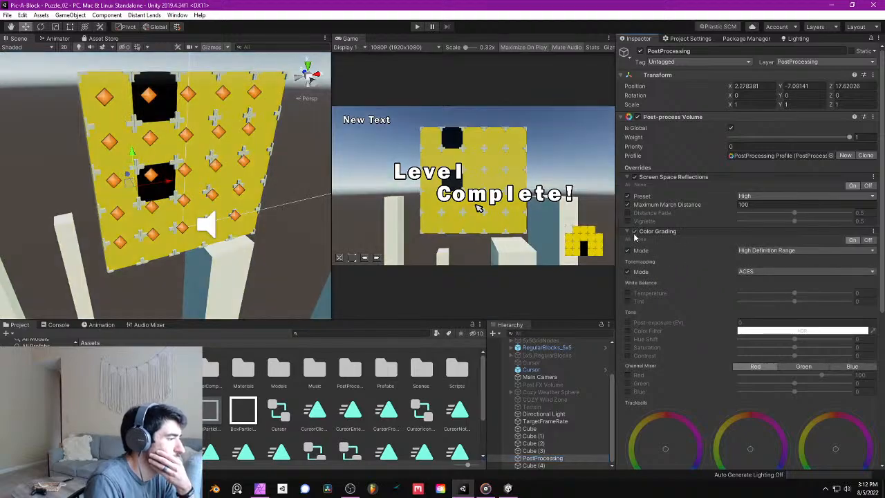
pyautogui.click(748, 271)
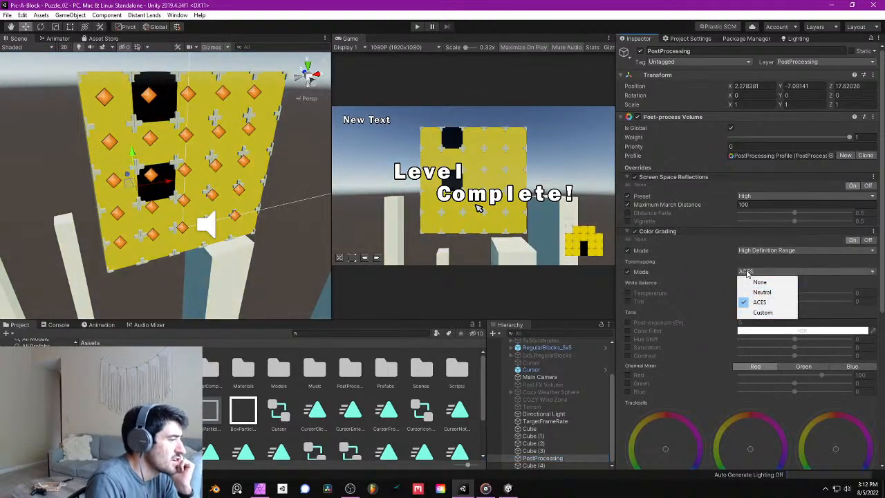
pyautogui.click(754, 302)
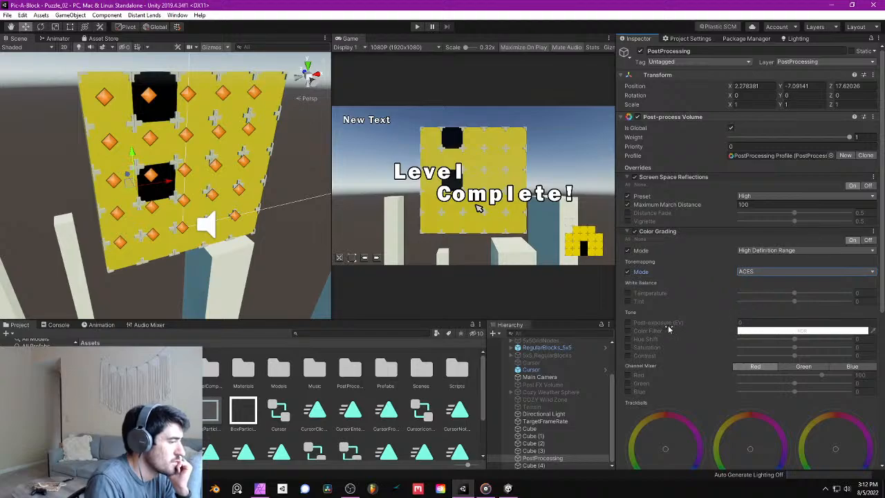
# - Enable Post-exposure (EV) in the Color Grading override and set it to 0.5
pyautogui.click(628, 322)
pyautogui.click(753, 322)
pyautogui.write('1')
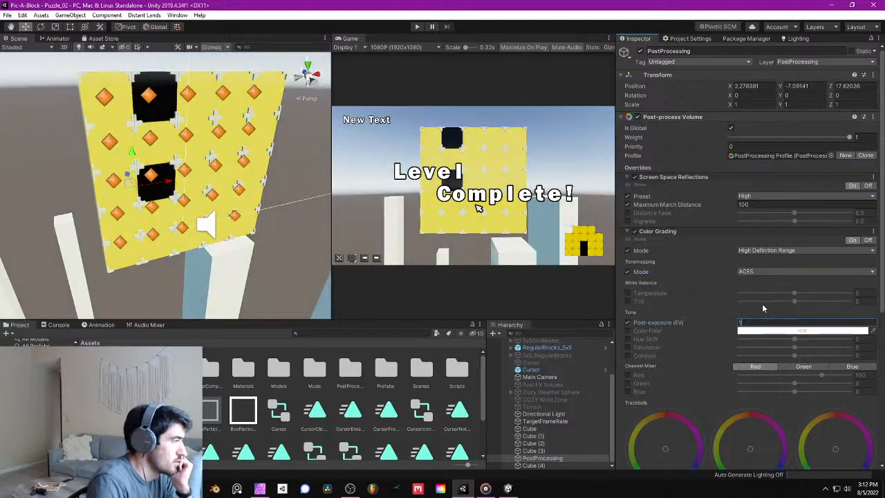
pyautogui.press('BackSpace')
pyautogui.write('0.5')
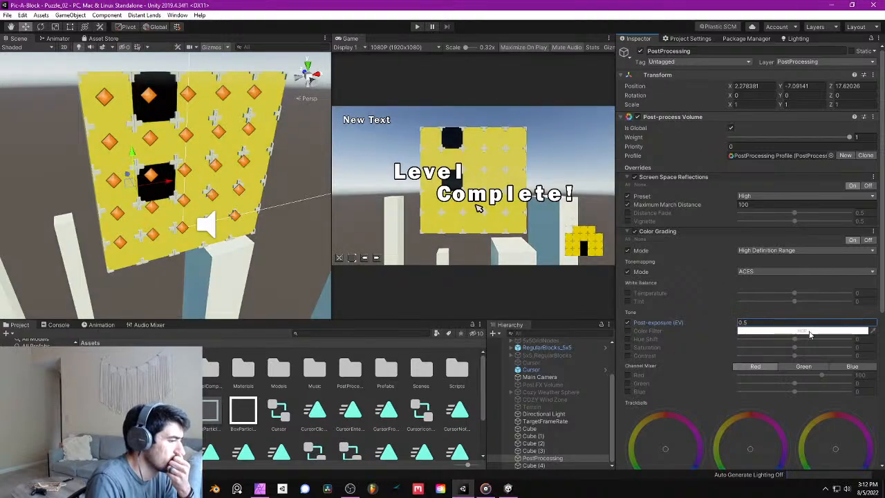
# - Enable the Color Grading color filter, set it to a pale yellow, and save the scene
pyautogui.click(628, 331)
pyautogui.click(775, 331)
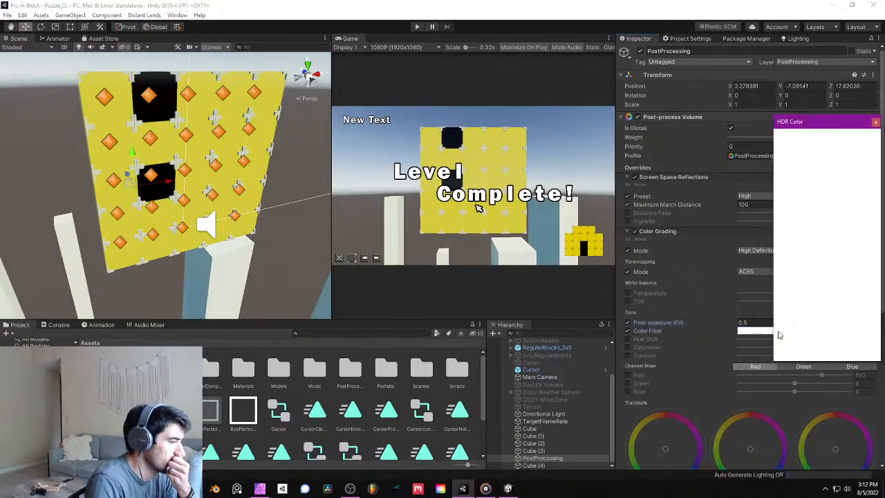
pyautogui.moveTo(839, 159)
pyautogui.mouseDown()
pyautogui.moveTo(848, 161)
pyautogui.moveTo(848, 191)
pyautogui.moveTo(828, 181)
pyautogui.moveTo(817, 188)
pyautogui.moveTo(814, 181)
pyautogui.mouseUp()
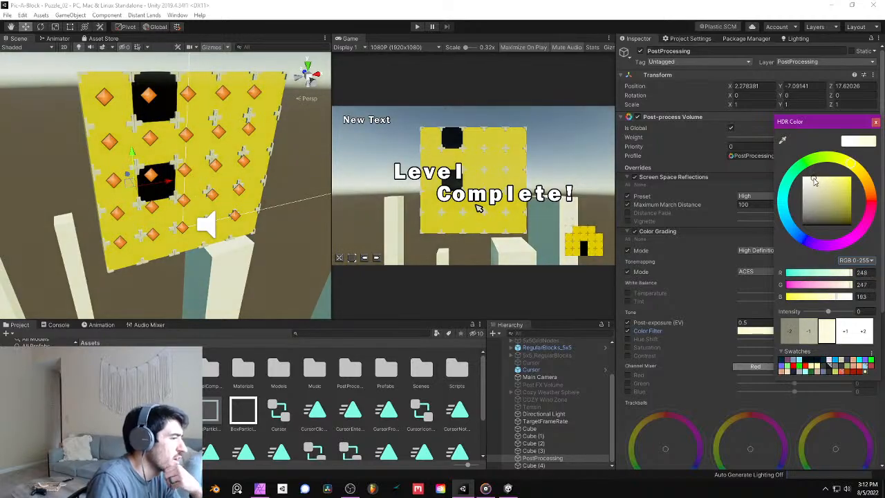
pyautogui.click(876, 123)
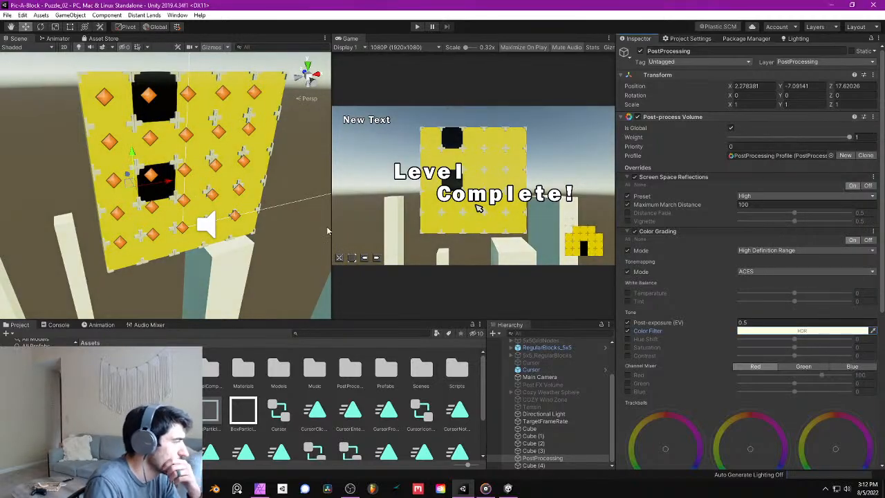
pyautogui.click(7, 15)
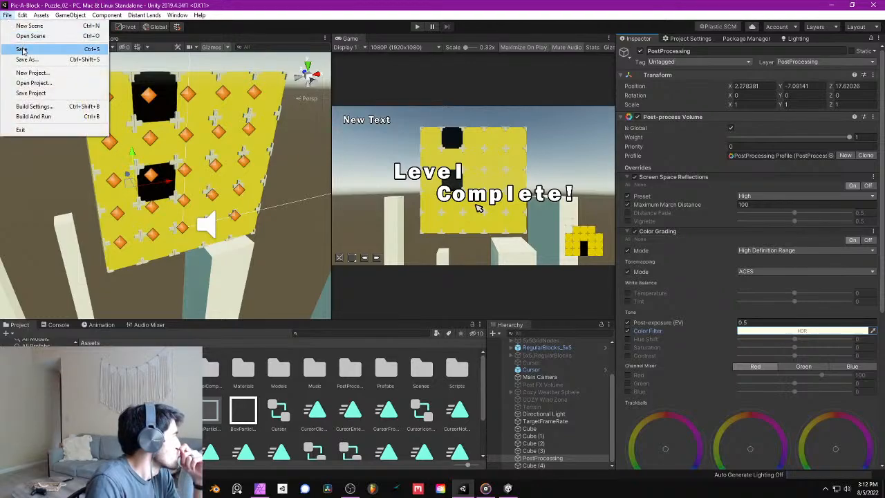
pyautogui.click(24, 49)
# - Change the Color Grading tonemapping mode to Neutral
pyautogui.moveTo(126, 92); pyautogui.dragTo(403, 159, button='right')
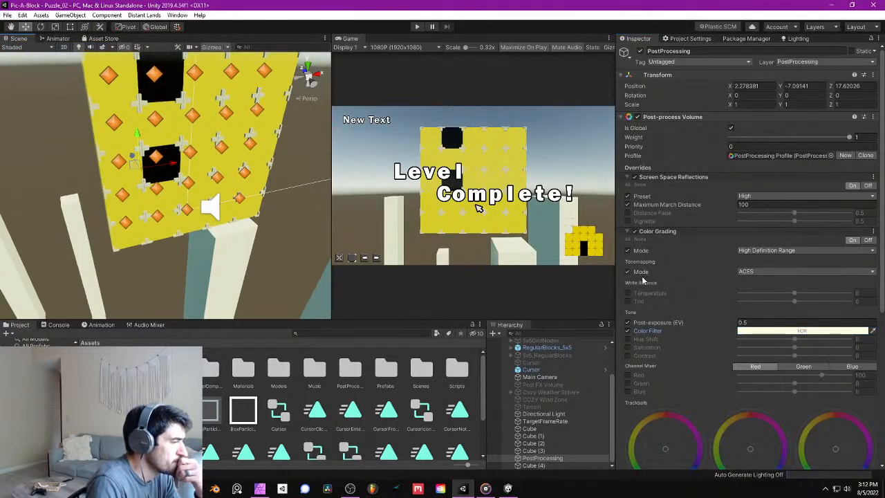
pyautogui.click(771, 270)
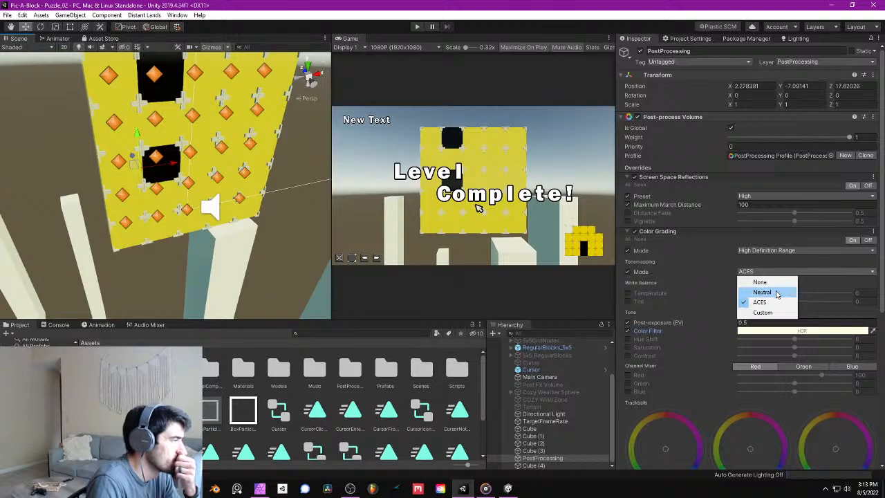
pyautogui.click(779, 293)
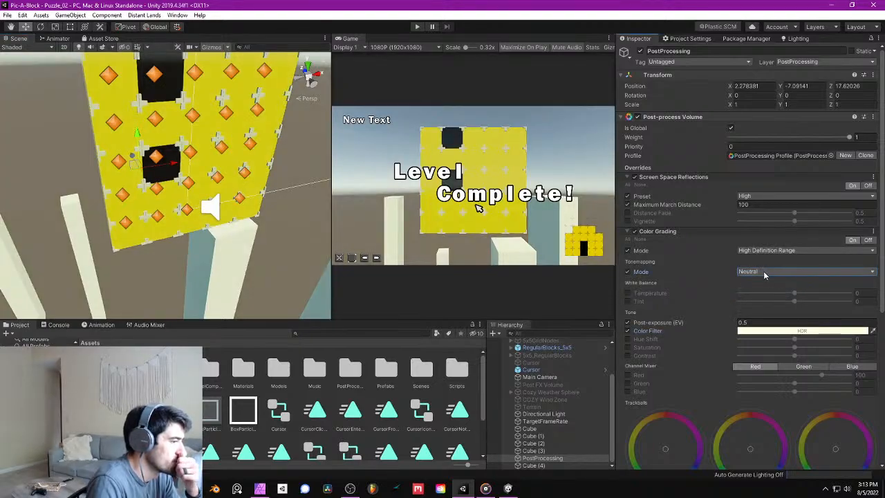
# - Try the Custom tonemapping mode against Neutral in Color Grading and preview the Neutral look in play mode
pyautogui.click(764, 271)
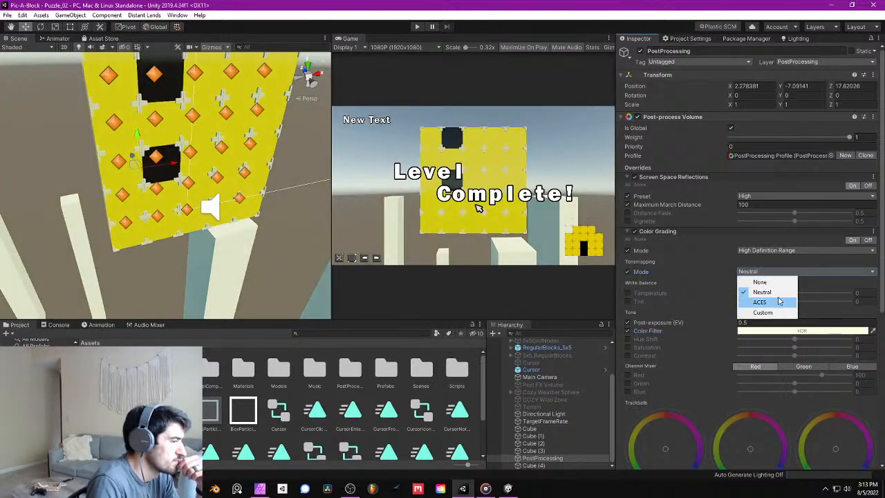
pyautogui.click(764, 311)
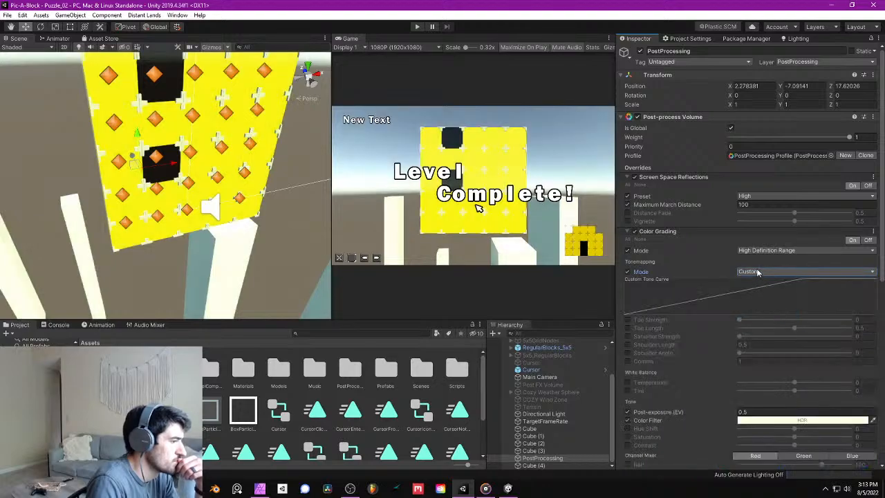
pyautogui.click(757, 271)
pyautogui.click(761, 292)
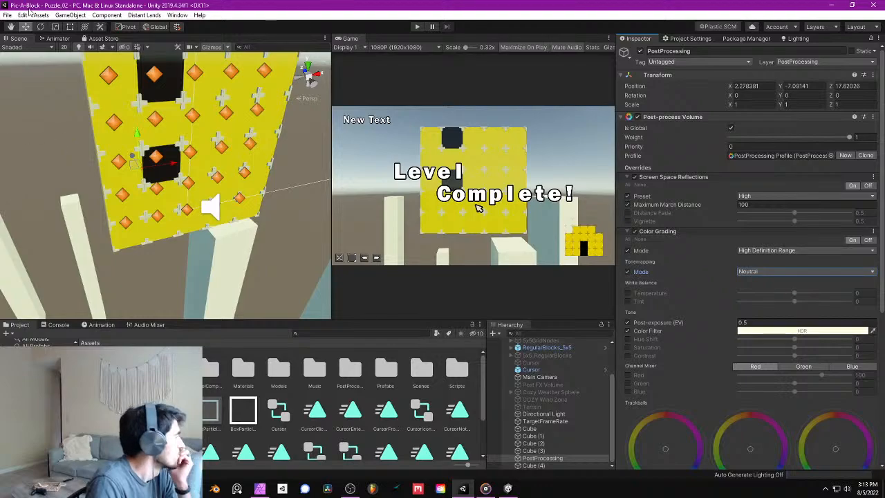
pyautogui.click(418, 27)
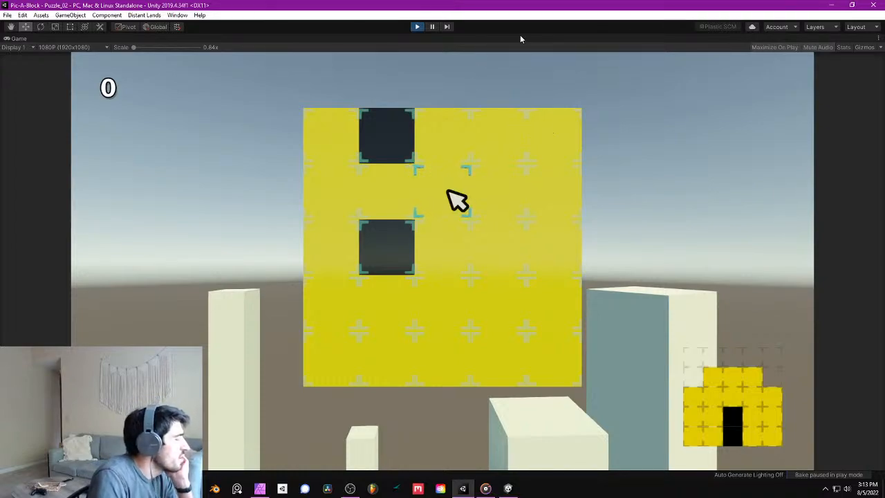
pyautogui.click(415, 29)
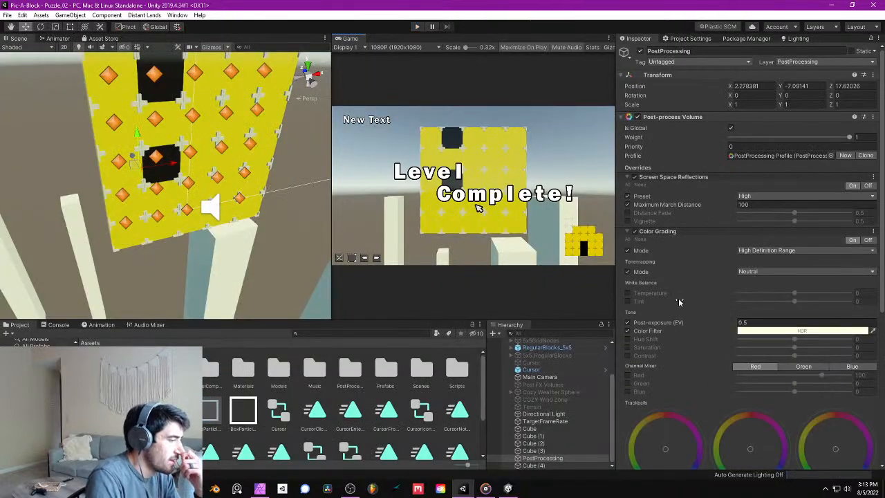
# - Change the Color Grading color filter to pure white
pyautogui.click(788, 331)
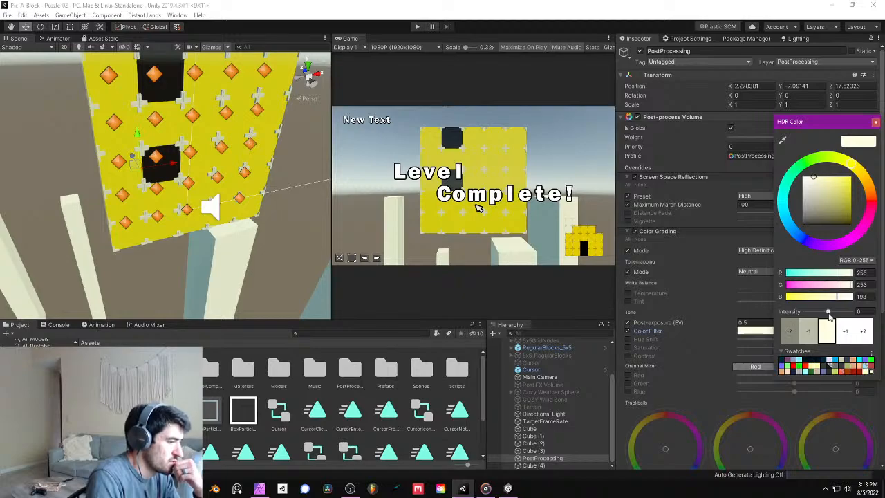
pyautogui.moveTo(812, 180); pyautogui.dragTo(802, 177)
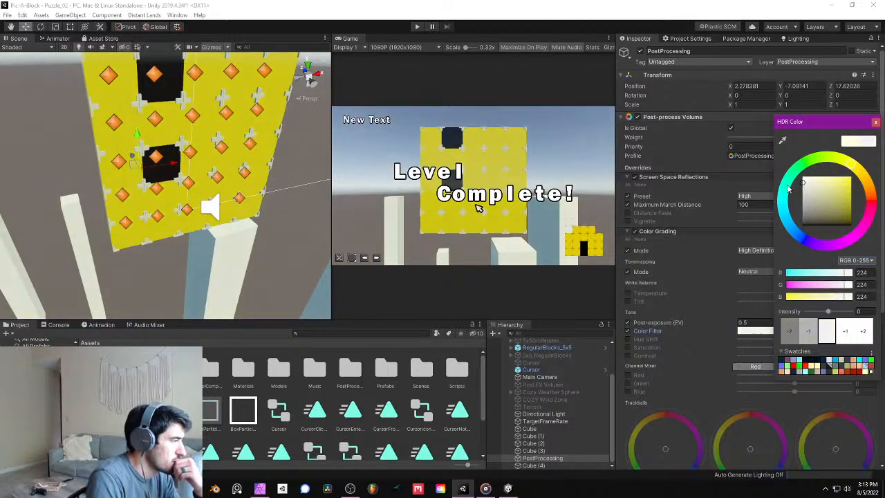
pyautogui.click(875, 123)
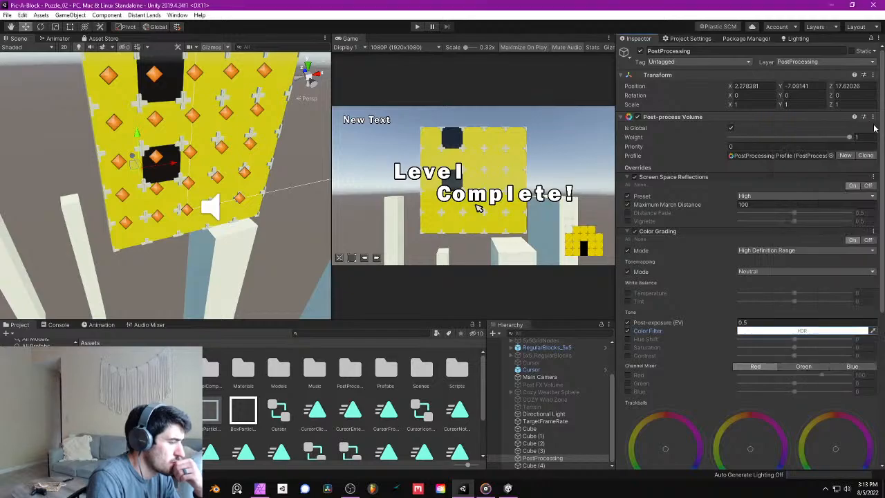
# - Set the Color Grading Post-exposure (EV) to 1
pyautogui.click(758, 323)
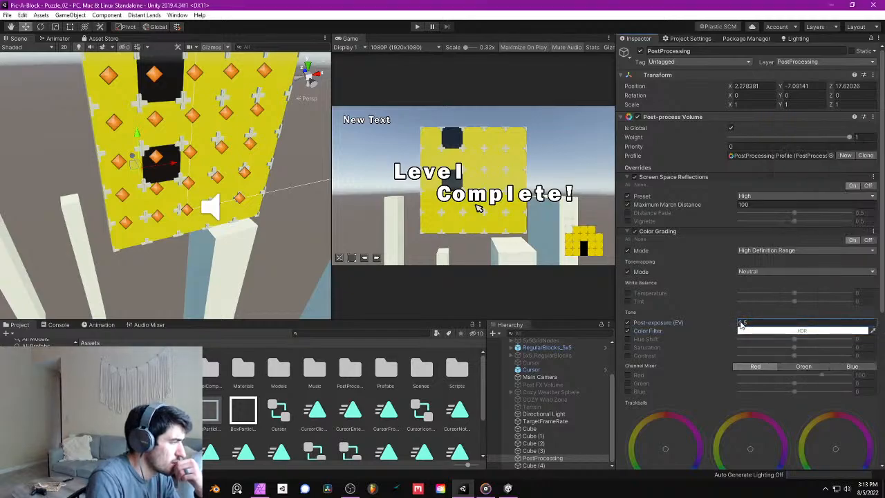
pyautogui.write('11.43')
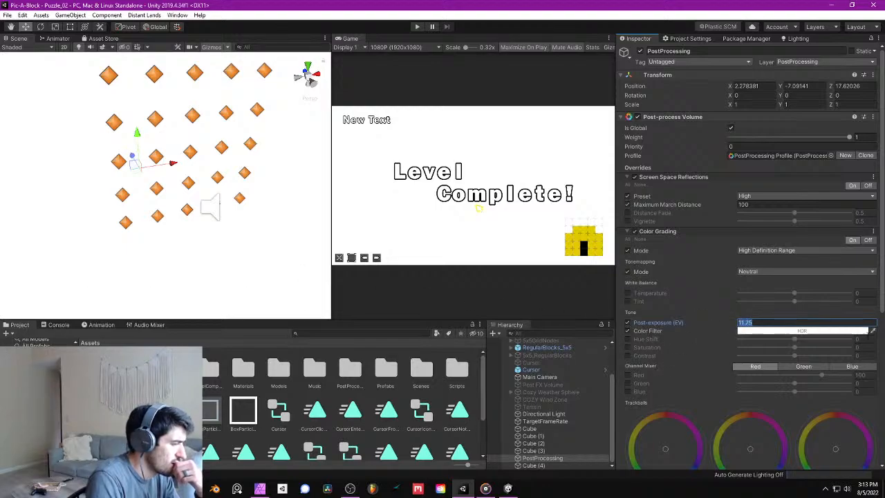
pyautogui.write('1')
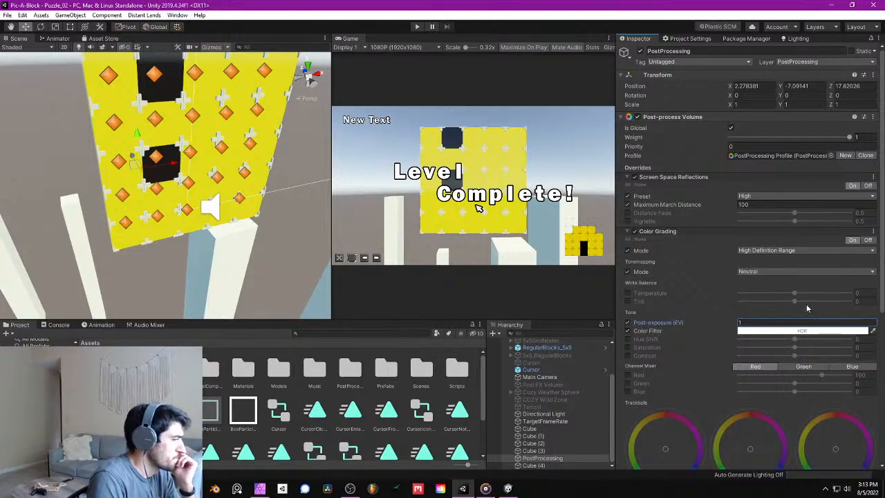
# - Set the Color Grading tonemapping mode to ACES and save the scene
pyautogui.click(762, 270)
pyautogui.click(757, 302)
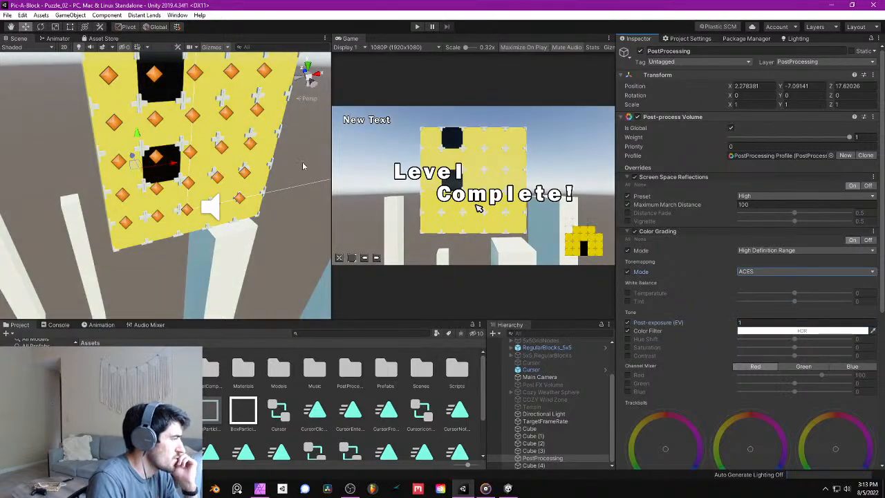
pyautogui.click(7, 15)
pyautogui.click(22, 49)
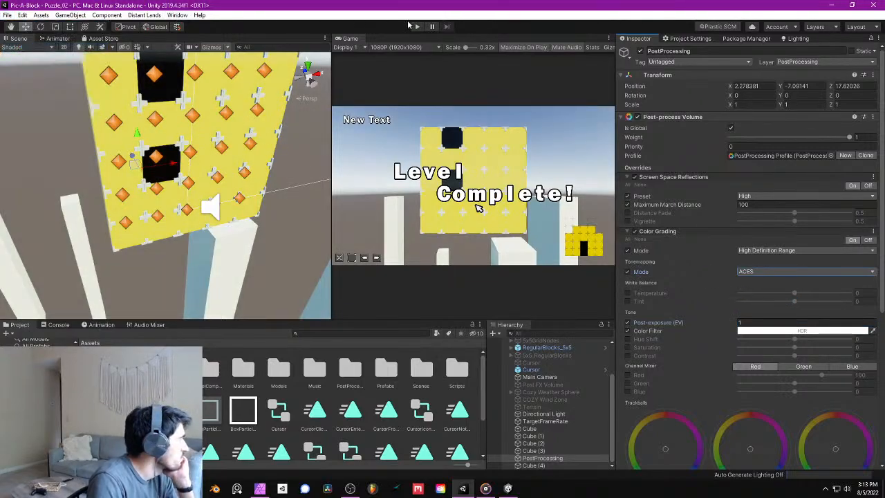
# - Run Puzzle_02 and remove blocks from the middle column and the adjacent column that holds the black blocks
pyautogui.click(420, 28)
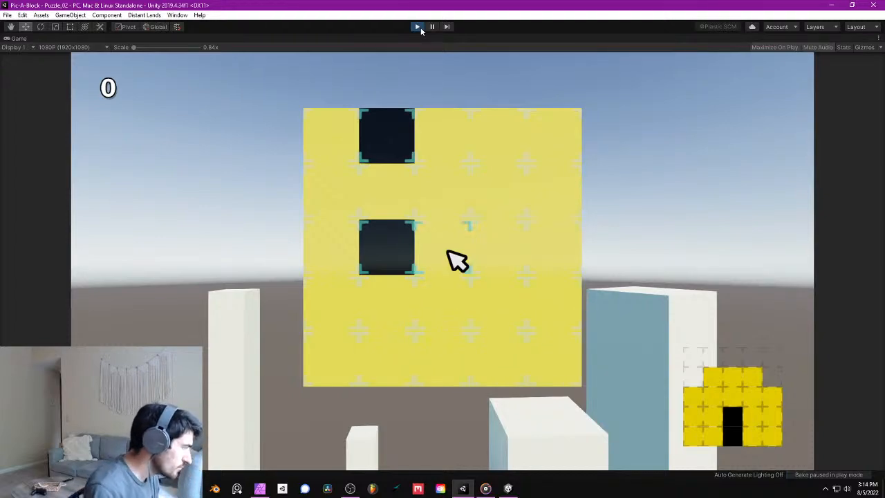
pyautogui.press('Down')
pyautogui.press('Up')
pyautogui.press('space')
pyautogui.press('space')
pyautogui.press('space')
pyautogui.press('Down')
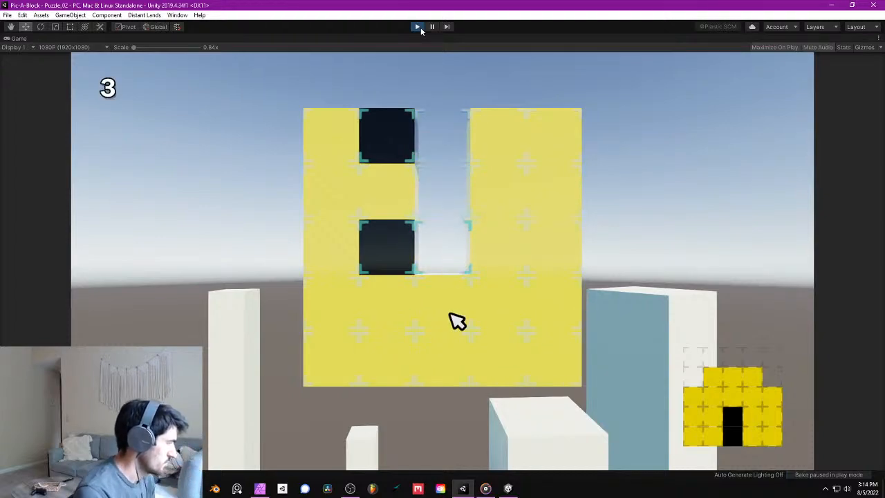
pyautogui.press('space')
pyautogui.press('space')
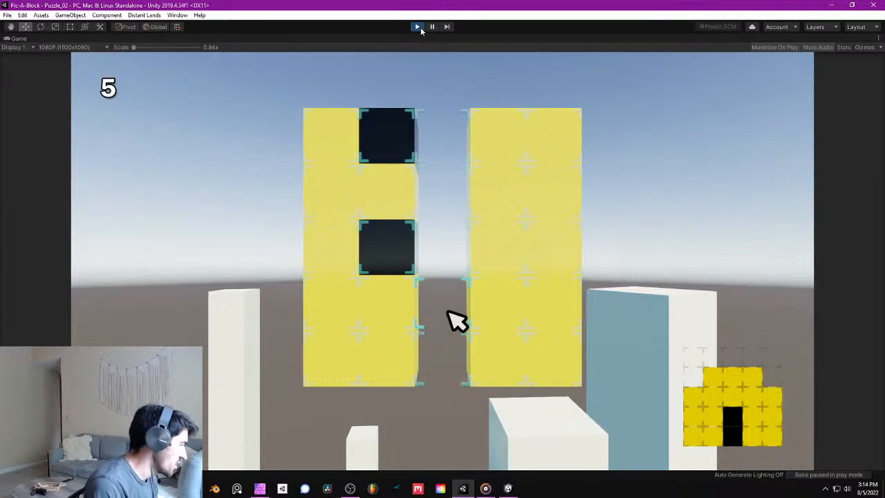
pyautogui.press('Left')
pyautogui.press('Up')
pyautogui.press('space')
pyautogui.press('Up')
pyautogui.press('space')
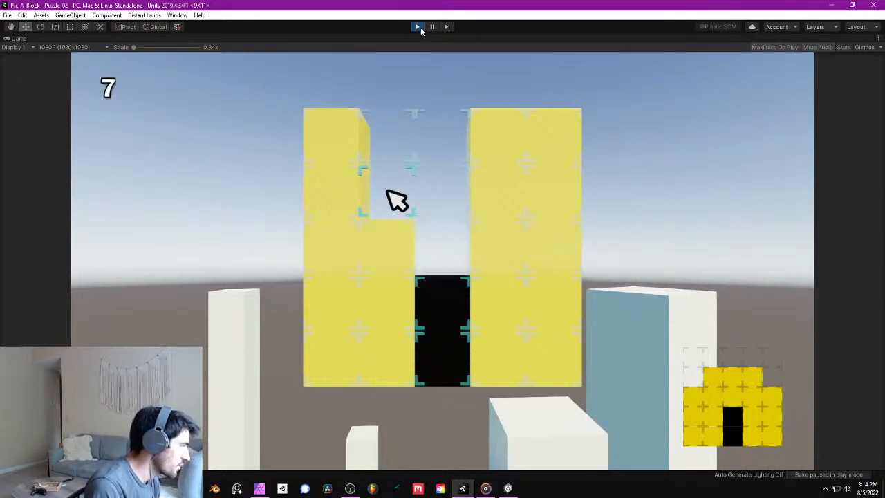
# - Remove the surplus blocks from the upper rows until the board matches the target picture, and stop the game
pyautogui.press('Right')
pyautogui.press('Right')
pyautogui.press('Down')
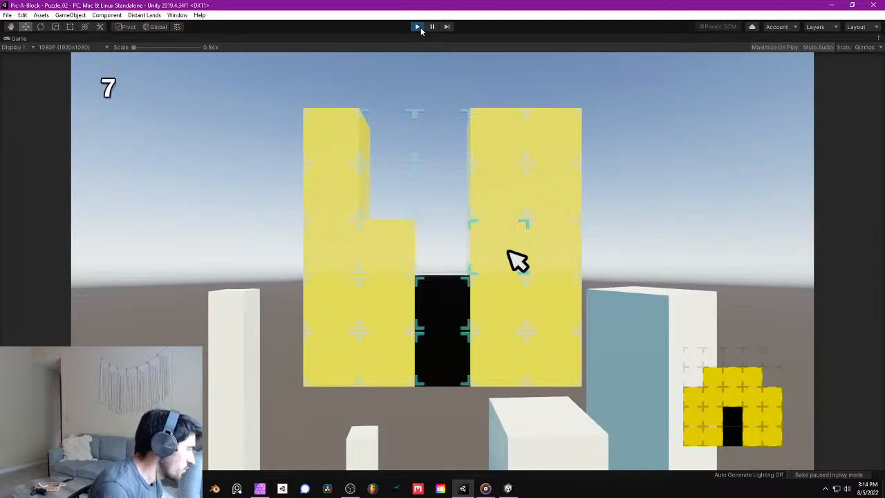
pyautogui.press('space')
pyautogui.press('Up')
pyautogui.press('space')
pyautogui.press('Right')
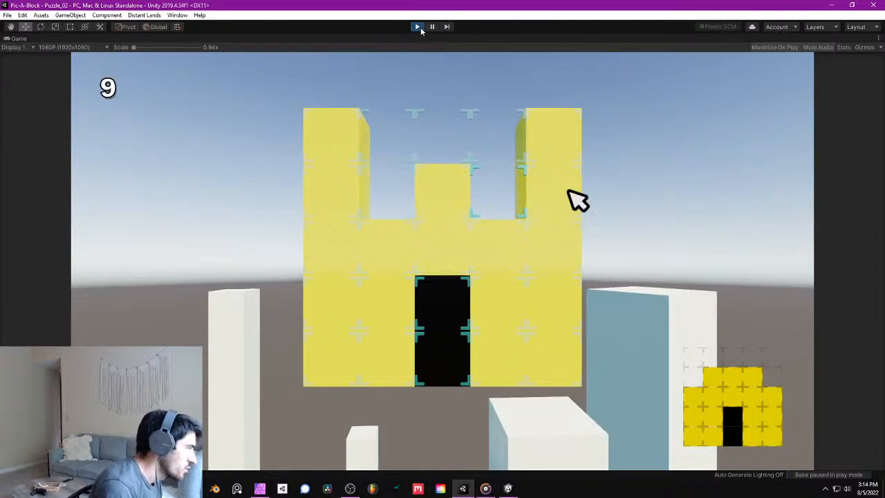
pyautogui.press('space')
pyautogui.press('Left')
pyautogui.press('Left')
pyautogui.press('Left')
pyautogui.press('Left')
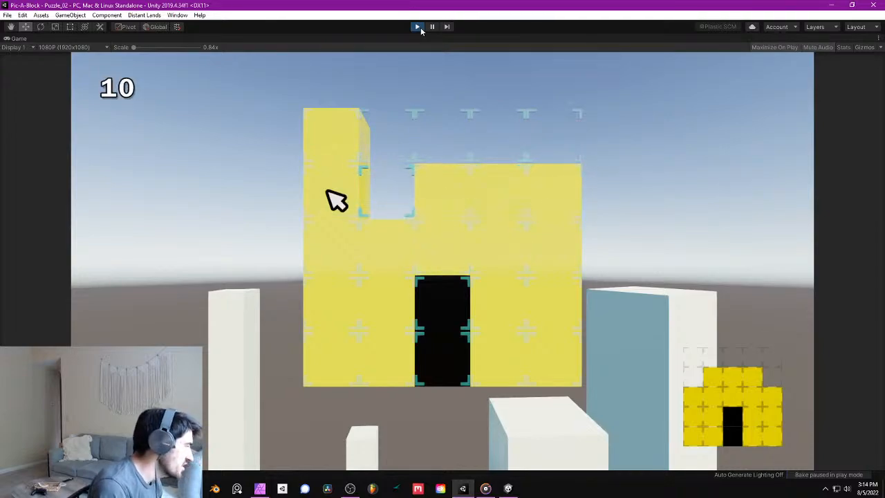
pyautogui.press('Up')
pyautogui.press('space')
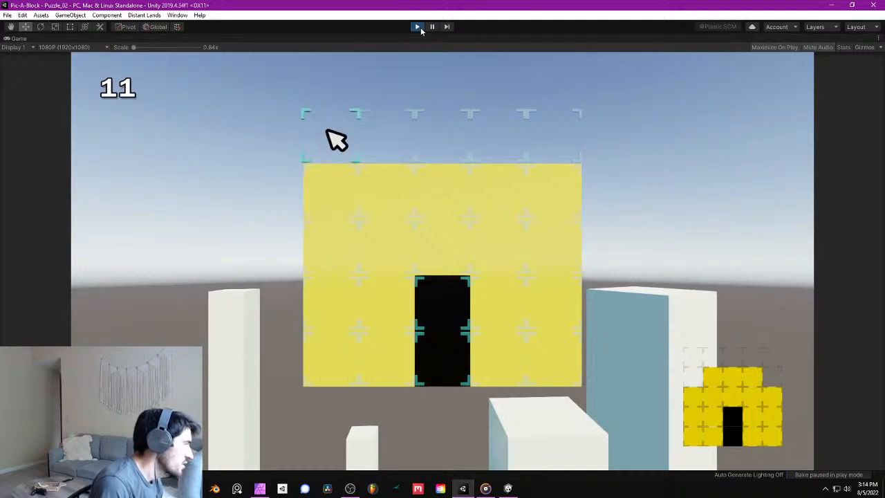
pyautogui.press('Down')
pyautogui.press('space')
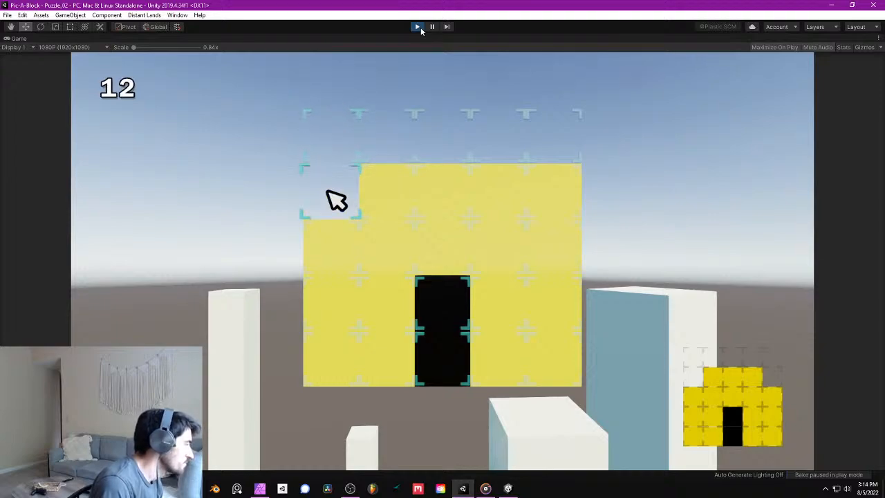
pyautogui.press('Right')
pyautogui.press('Right')
pyautogui.press('Right')
pyautogui.press('Right')
pyautogui.press('space')
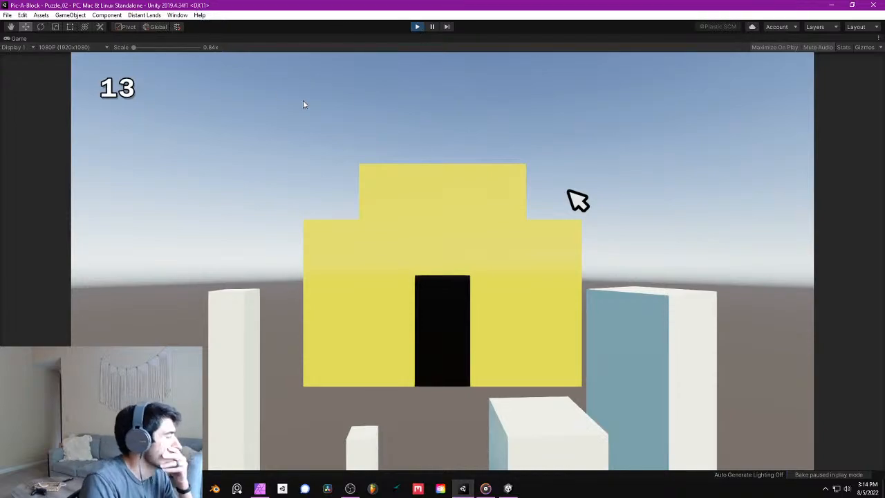
pyautogui.click(418, 28)
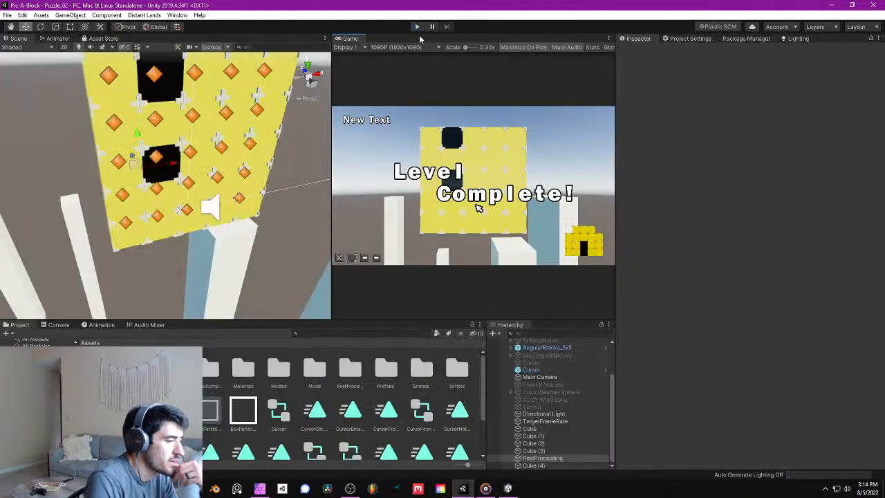
pyautogui.scroll(-6, 229, 134)
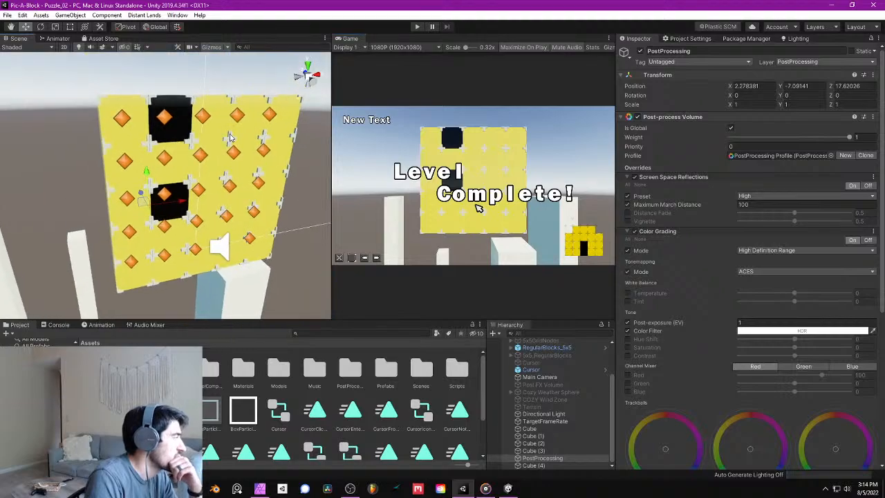
pyautogui.keyDown('alt'); pyautogui.moveTo(228, 133); pyautogui.dragTo(225, 184); pyautogui.keyUp('alt')
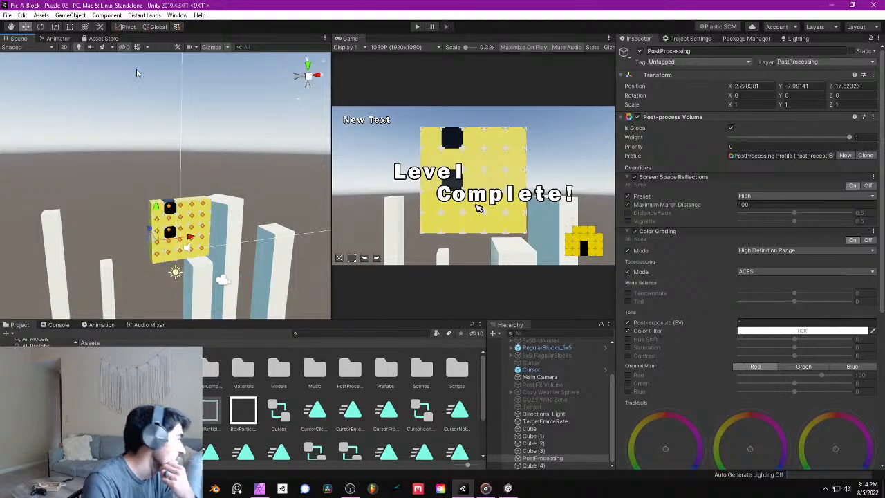
pyautogui.moveTo(192, 185); pyautogui.dragTo(185, 195, button='right')
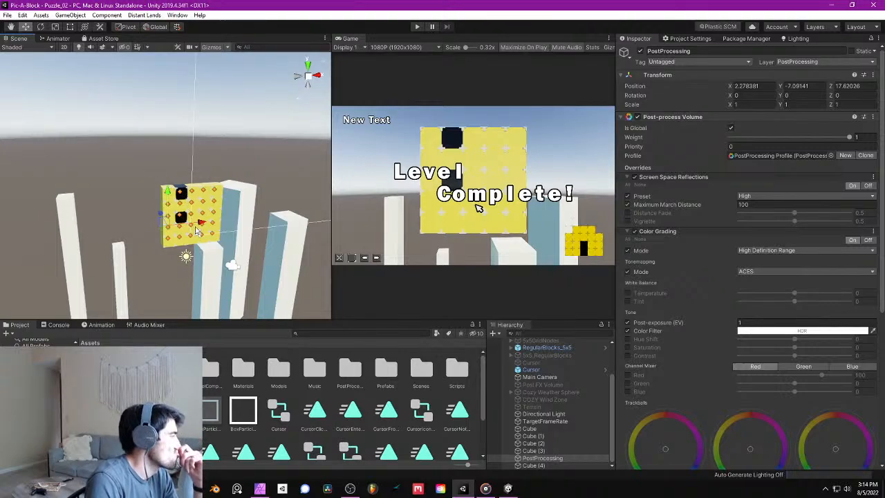
# - Open the Puzzle_01 scene from the Scenes folder and run it to compare its look with Puzzle_02
pyautogui.doubleClick(418, 377)
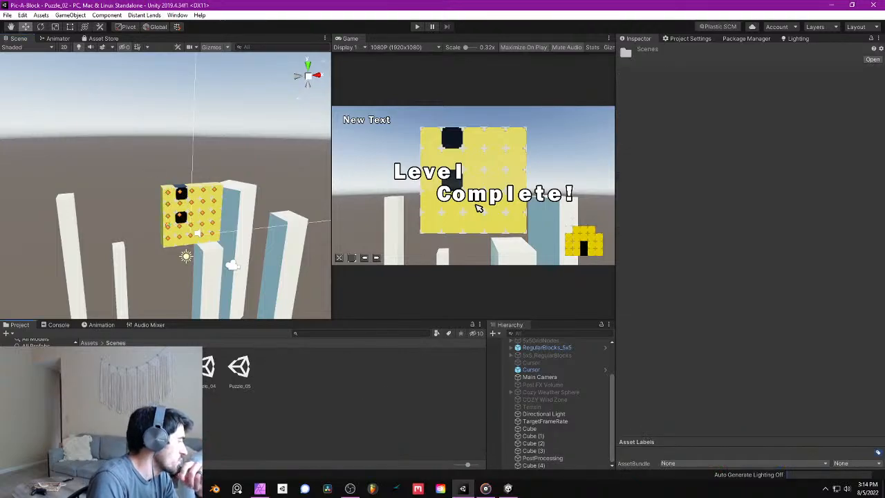
pyautogui.doubleClick(100, 367)
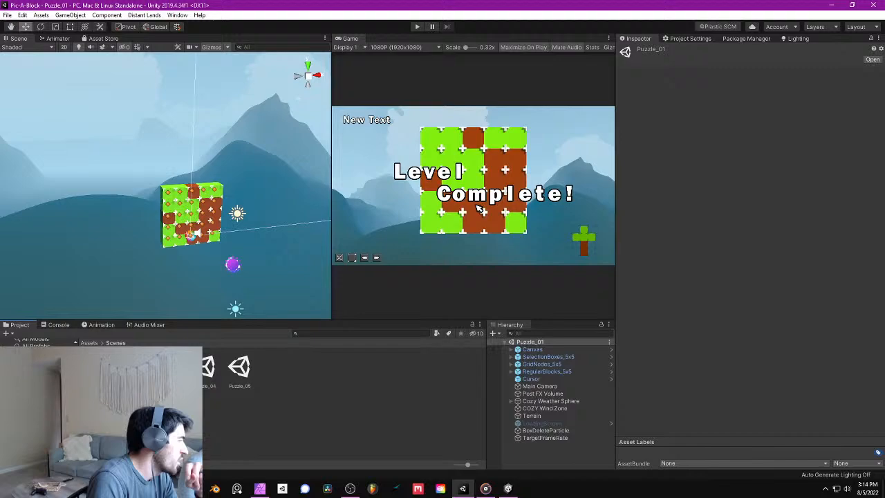
pyautogui.click(417, 27)
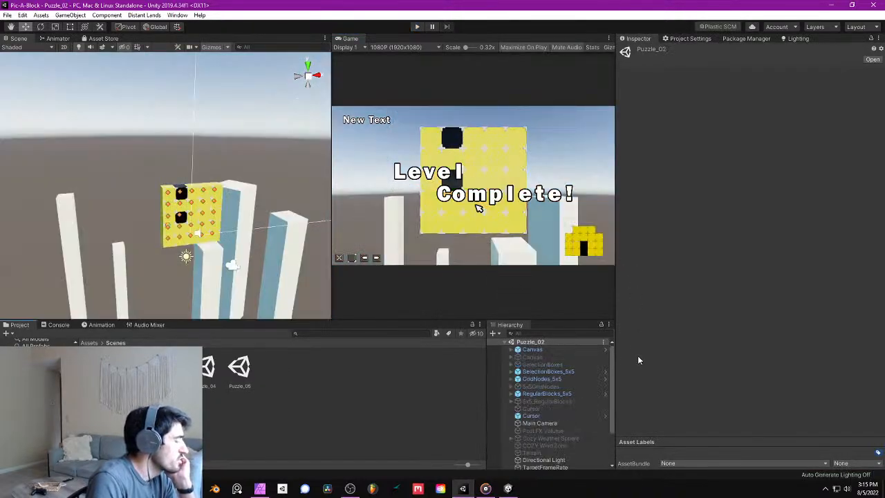
# - Check the Directional Light's settings in Puzzle_02 and set the Environment Lighting source to Color
pyautogui.scroll(-2, 571, 454)
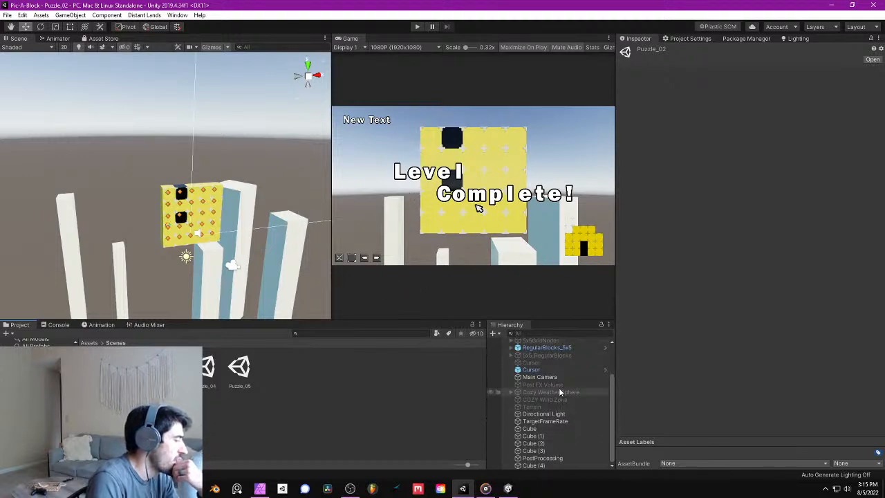
pyautogui.click(544, 414)
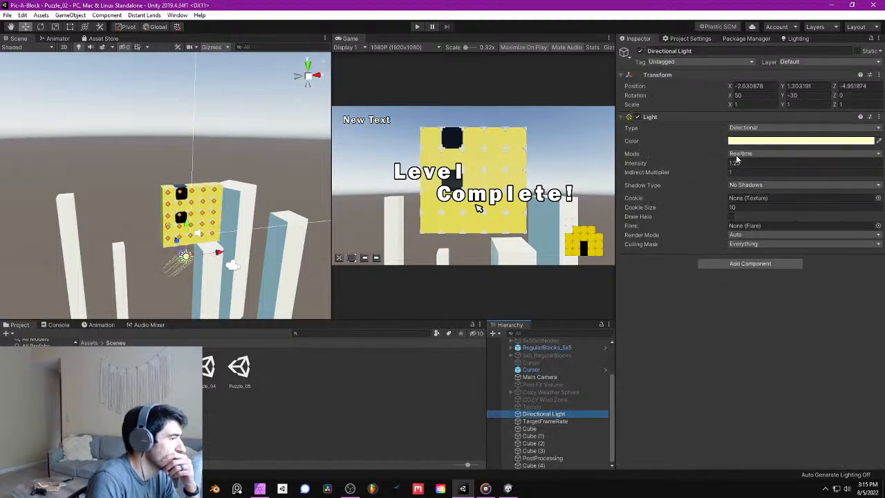
pyautogui.click(796, 39)
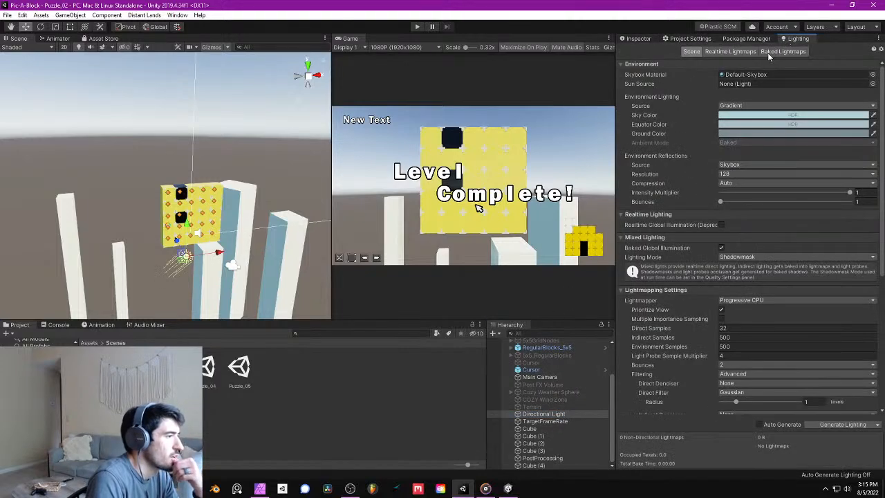
pyautogui.click(761, 107)
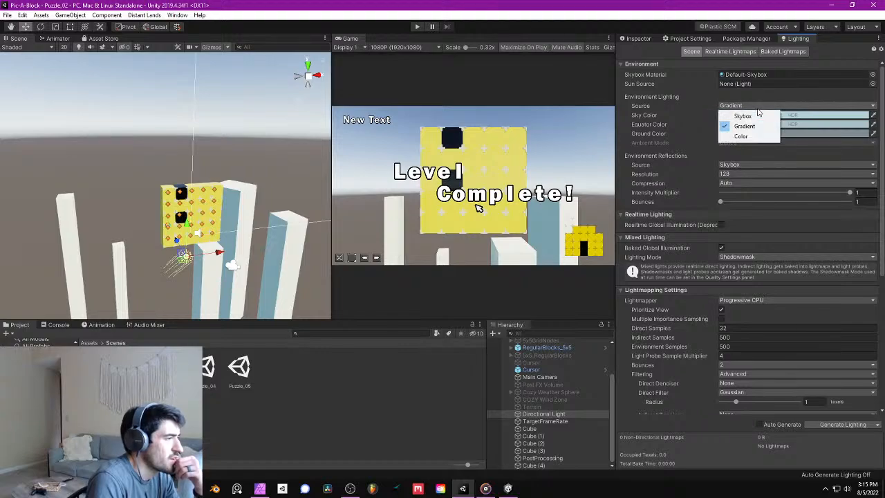
pyautogui.click(740, 137)
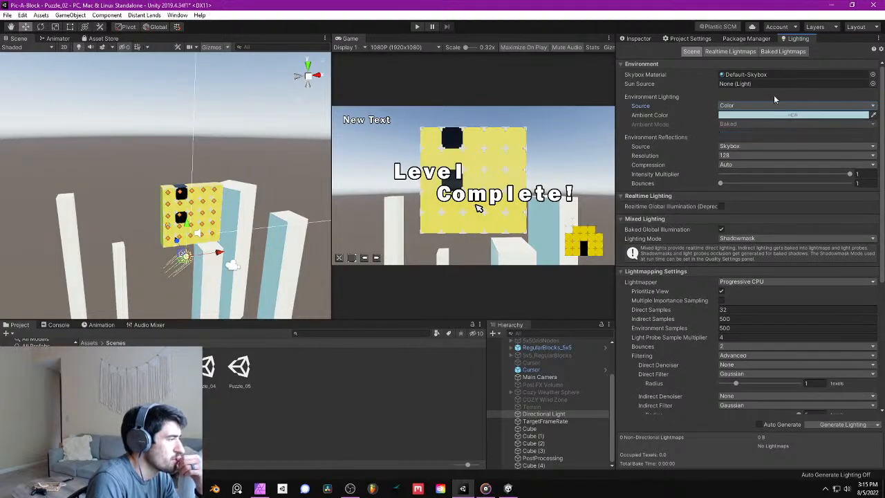
# - Brighten the environment's Ambient Color to light blue, RGB 121, 198, 212, and save the Puzzle_02 scene
pyautogui.click(780, 114)
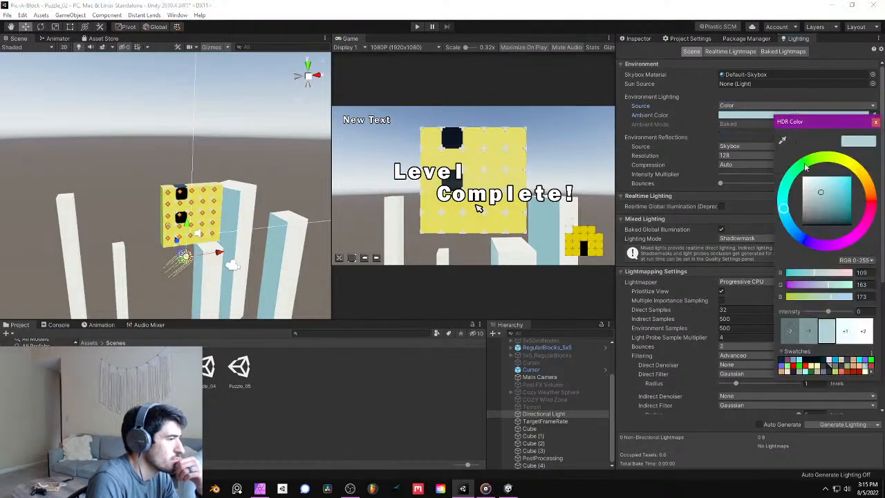
pyautogui.moveTo(825, 186)
pyautogui.mouseDown()
pyautogui.moveTo(831, 183)
pyautogui.moveTo(824, 185)
pyautogui.mouseUp()
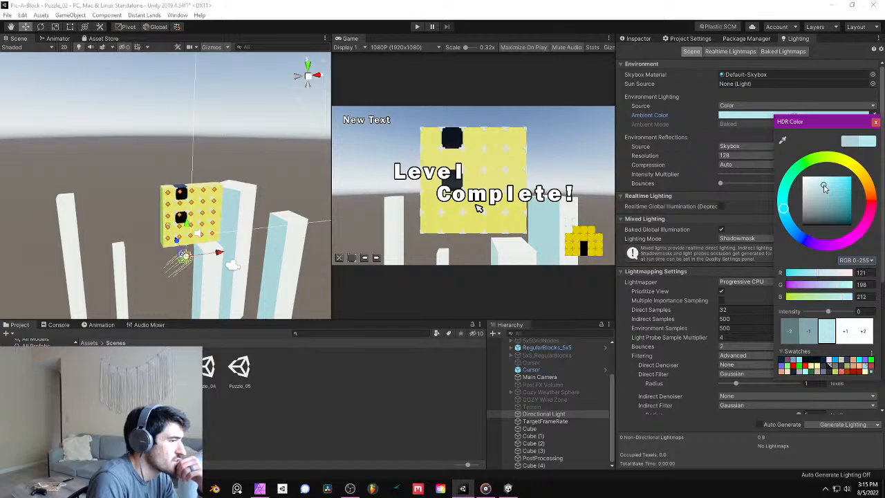
pyautogui.click(876, 123)
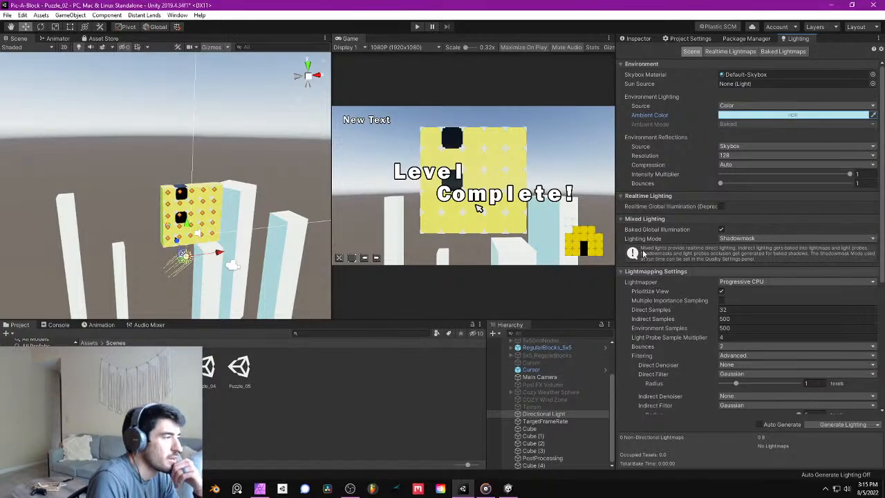
pyautogui.click(647, 39)
pyautogui.click(7, 14)
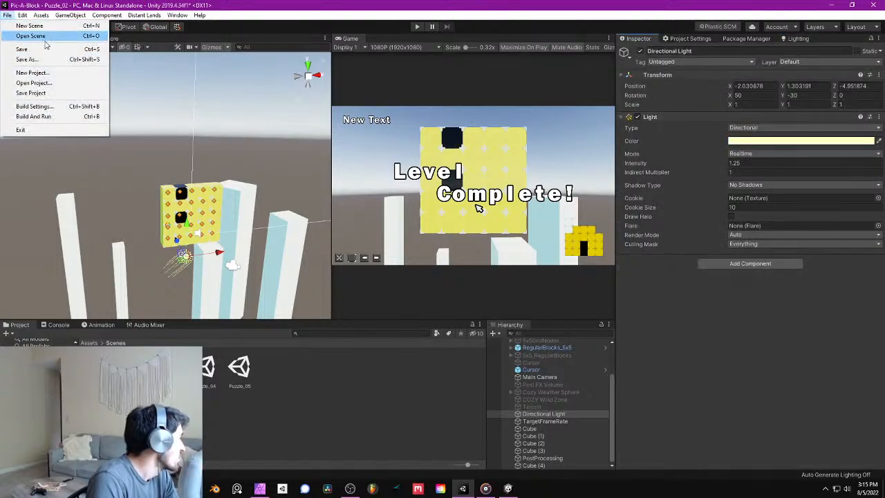
pyautogui.click(46, 49)
# - Run Puzzle_02 to test the new ambient color and remove all five blocks of the middle column
pyautogui.moveTo(242, 186); pyautogui.dragTo(215, 195, button='middle')
pyautogui.scroll(5, 211, 198)
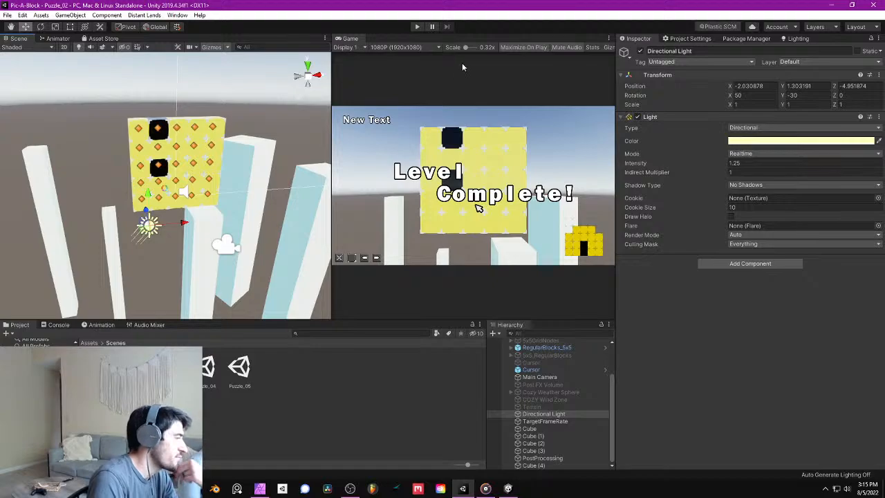
pyautogui.click(417, 26)
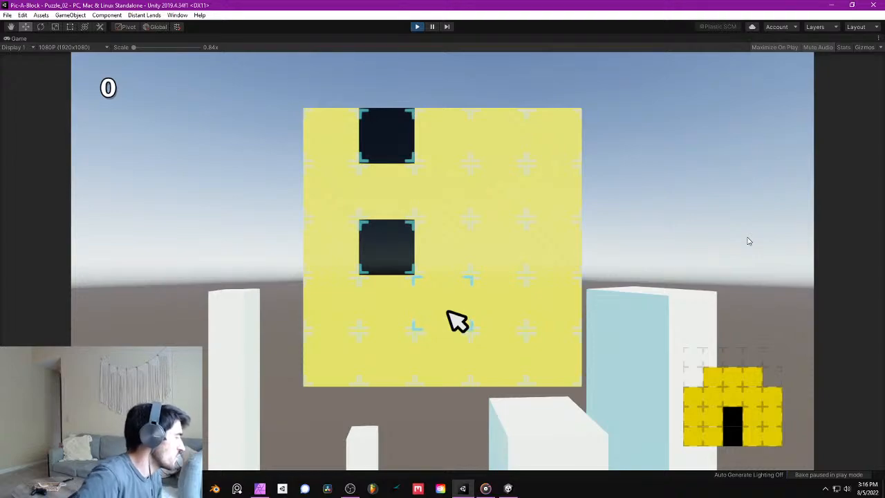
pyautogui.press('space')
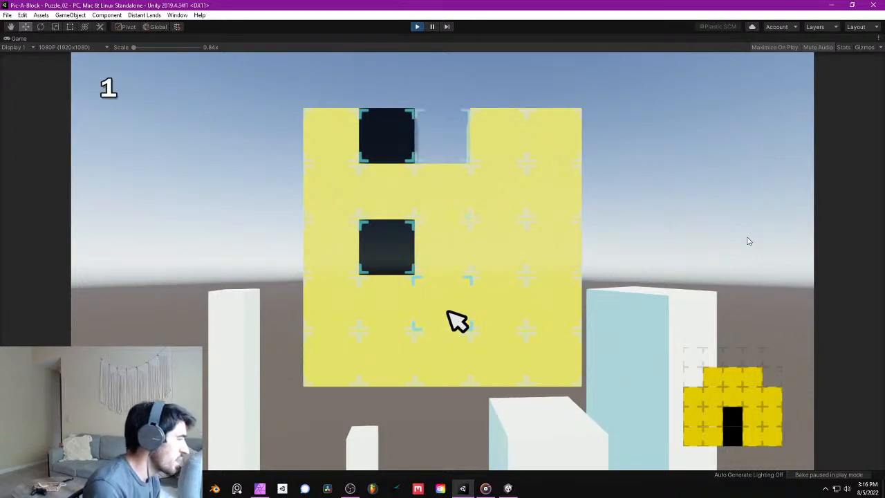
pyautogui.press('Down')
pyautogui.press('space')
# - Remove two blocks from the column that holds the black blocks so the black pair fills the doorway
pyautogui.press('space')
pyautogui.press('space')
pyautogui.press('space')
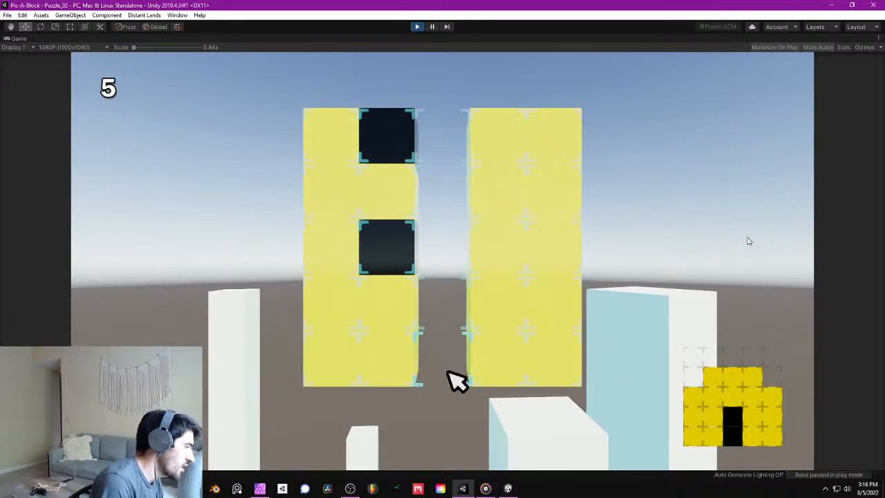
pyautogui.press('Left')
pyautogui.press('Up')
pyautogui.press('Up')
pyautogui.press('space')
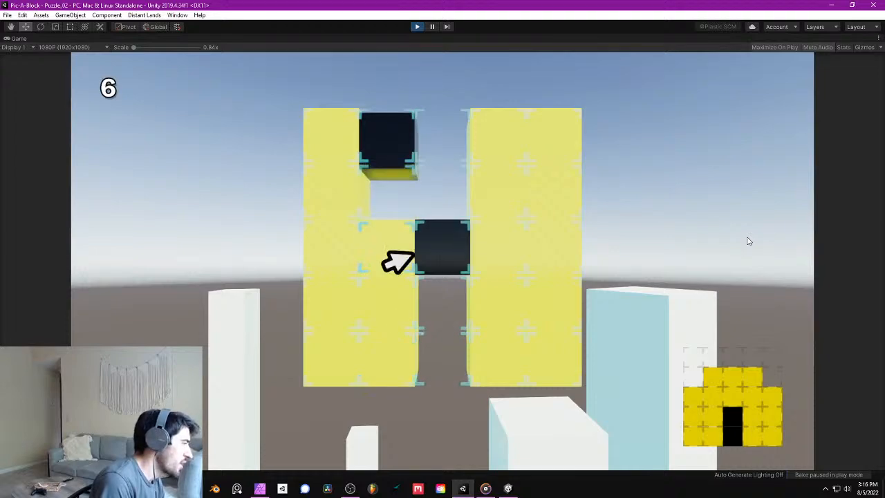
pyautogui.press('Up')
# - Remove two blocks from the upper part of the column just right of the middle one
pyautogui.press('space')
pyautogui.press('Right')
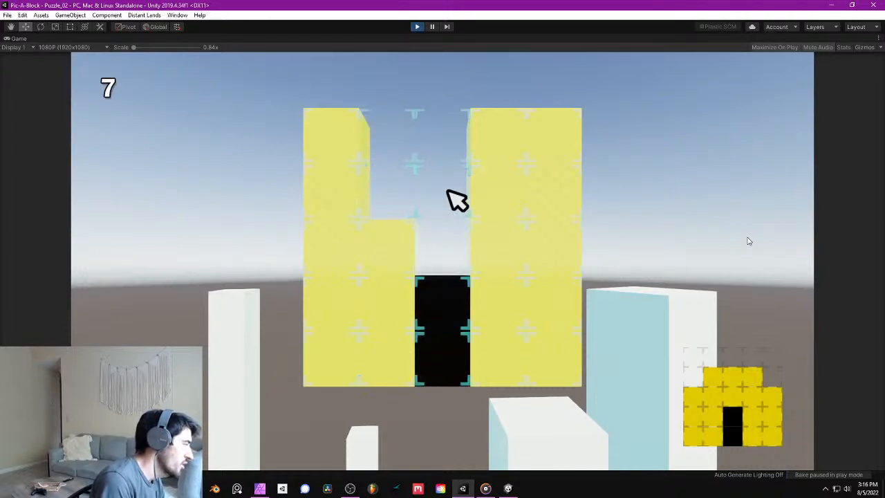
pyautogui.press('Right')
pyautogui.press('space')
pyautogui.press('Down')
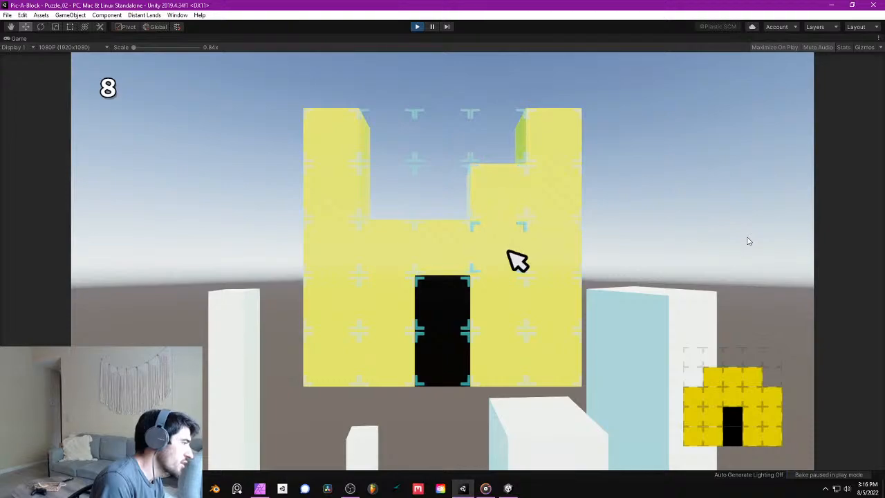
pyautogui.press('Up')
pyautogui.press('space')
# - Remove the top-row corner blocks at the left and right ends of the board
pyautogui.press('Left')
pyautogui.press('Left')
pyautogui.press('Left')
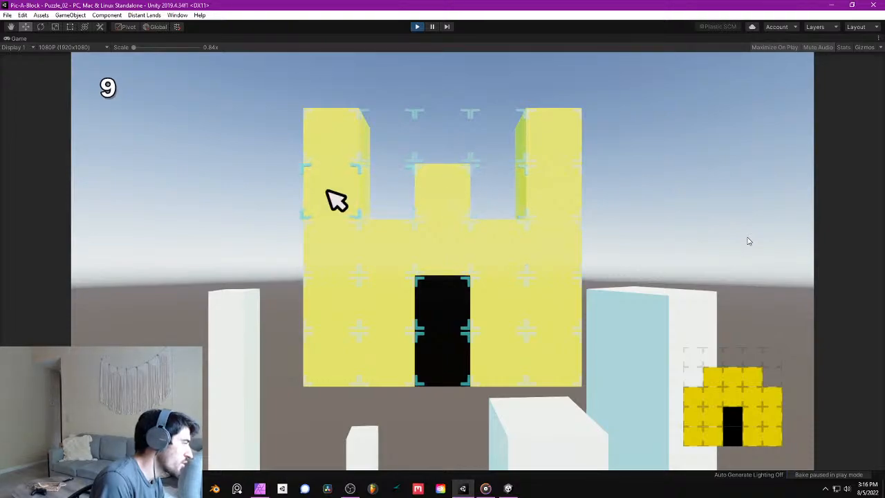
pyautogui.press('Up')
pyautogui.press('space')
pyautogui.press('Right')
pyautogui.press('Right')
pyautogui.press('Right')
pyautogui.press('Right')
pyautogui.press('Down')
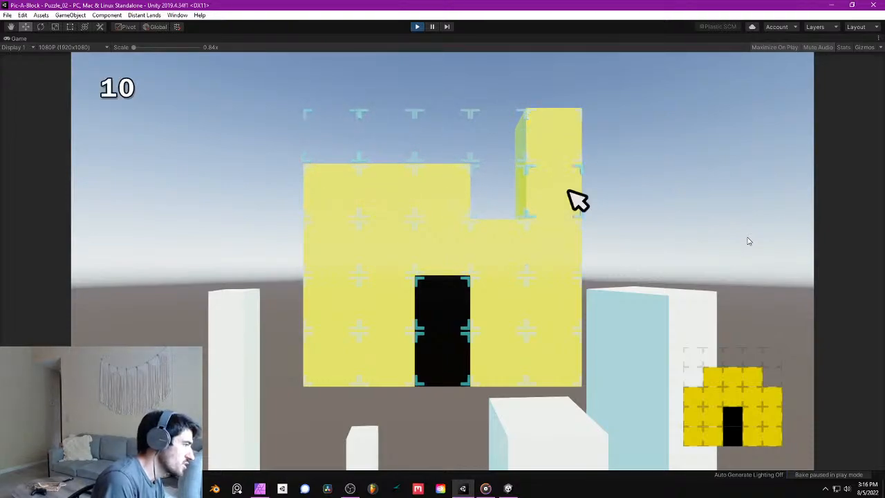
pyautogui.press('Up')
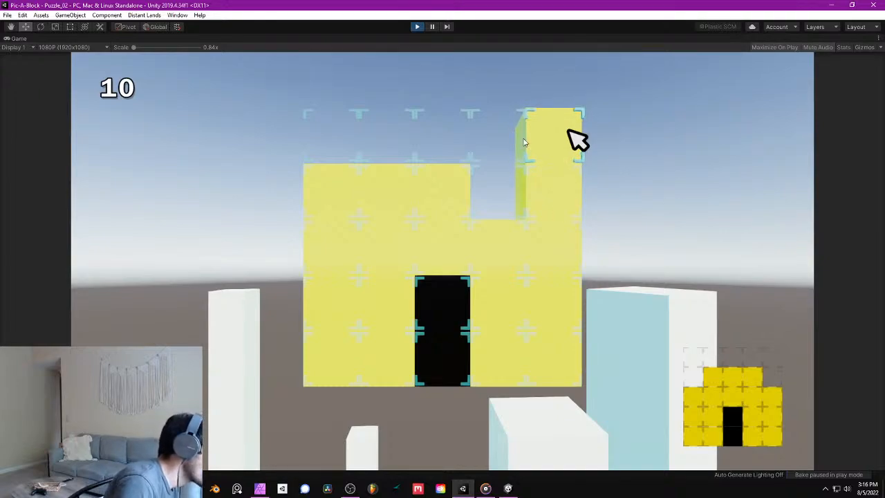
pyautogui.press('space')
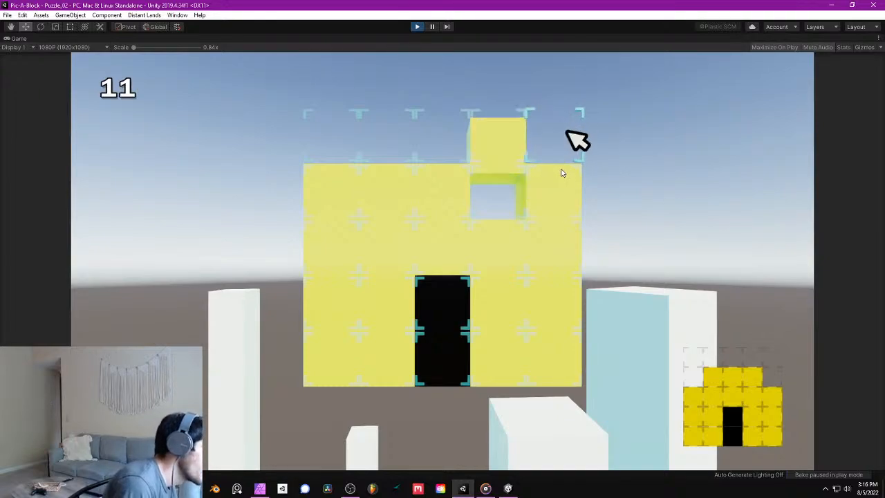
# - Remove the outermost block at each end of the second row to match the target house picture
pyautogui.press('Left')
pyautogui.press('Down')
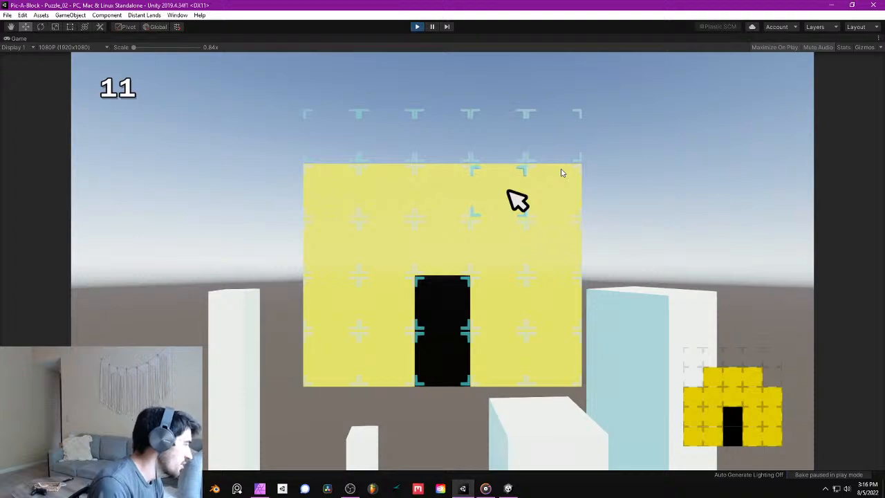
pyautogui.press('Right')
pyautogui.press('space')
pyautogui.press('Left')
pyautogui.press('Left')
pyautogui.press('Left')
pyautogui.press('Left')
pyautogui.press('space')
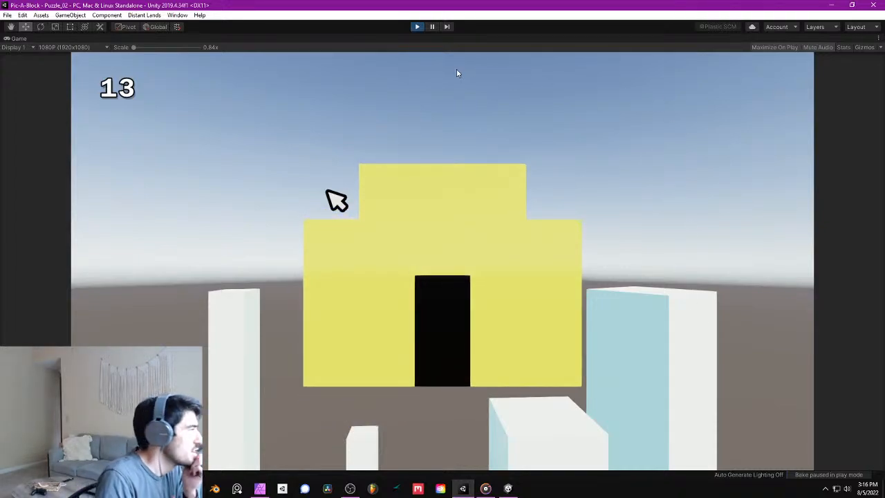
# - Stop the game and save the project
pyautogui.click(416, 28)
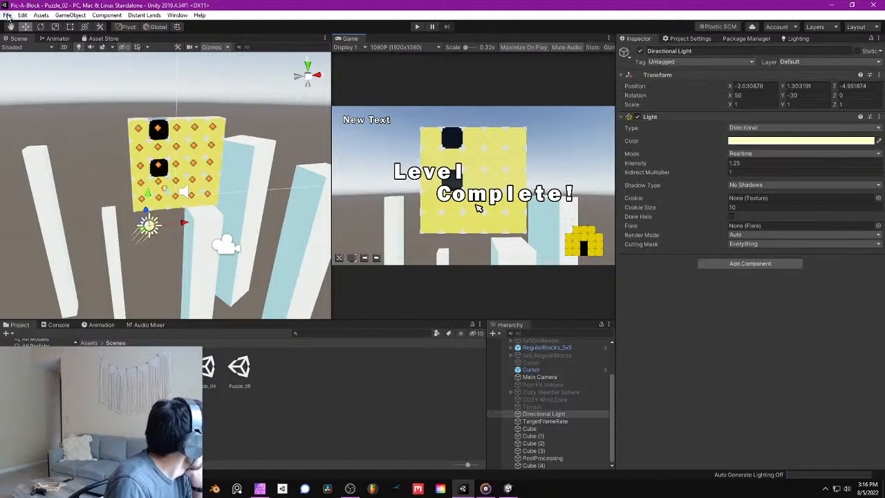
pyautogui.click(7, 14)
pyautogui.click(46, 94)
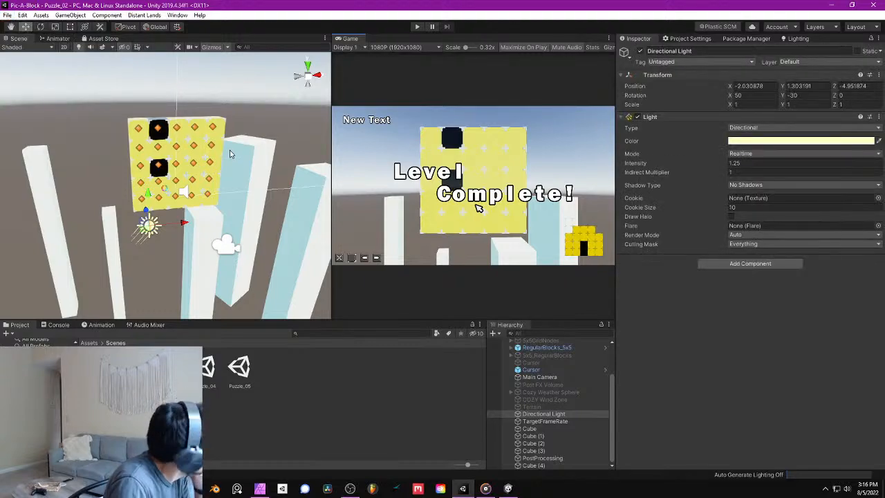
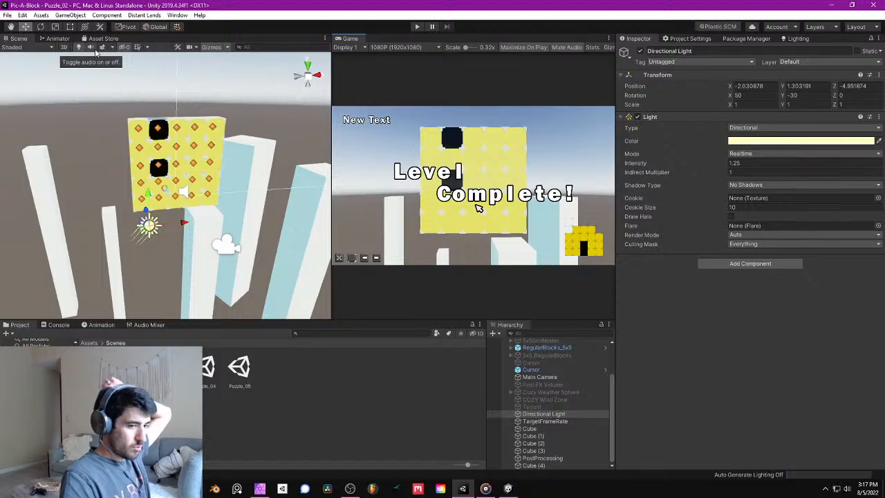
# - Save the project and the open scene, and show the contents of the main Assets folder
pyautogui.click(7, 15)
pyautogui.click(72, 92)
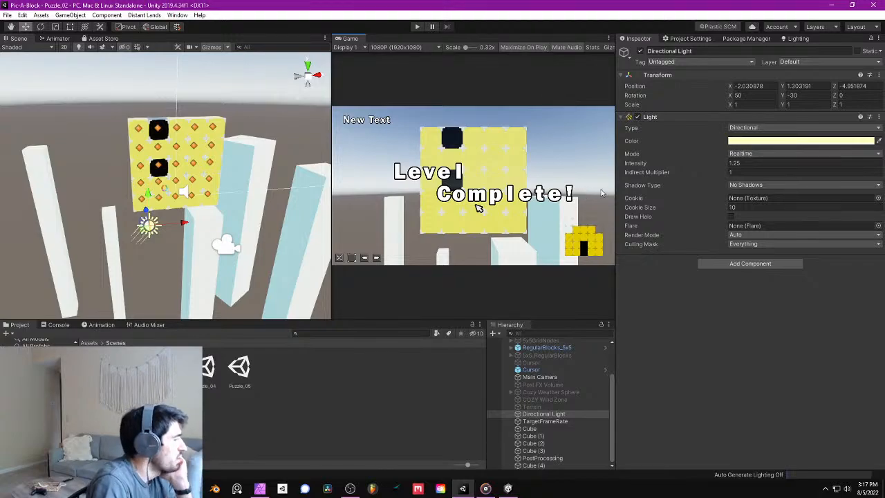
pyautogui.click(90, 343)
pyautogui.moveTo(197, 222)
pyautogui.mouseDown(button='right')
pyautogui.moveTo(177, 170)
pyautogui.moveTo(193, 191)
pyautogui.moveTo(149, 202)
pyautogui.moveTo(216, 187)
pyautogui.moveTo(130, 191)
pyautogui.moveTo(158, 197)
pyautogui.moveTo(151, 170)
pyautogui.moveTo(227, 185)
pyautogui.moveTo(204, 197)
pyautogui.moveTo(231, 203)
pyautogui.moveTo(194, 220)
pyautogui.mouseUp(button='right')
pyautogui.press('d')
pyautogui.press('w')
pyautogui.click(6, 14)
pyautogui.click(27, 49)
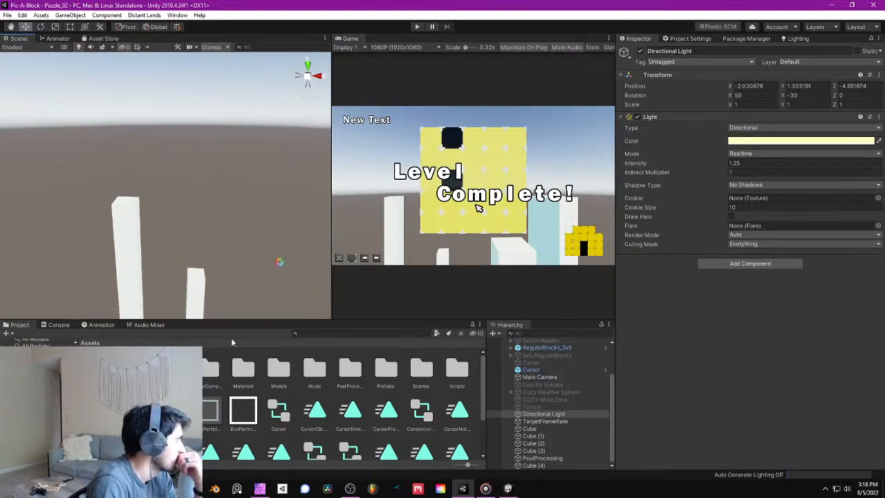
# - Add a 3D plane to the scene among the tall pillars beneath the puzzle board
pyautogui.moveTo(165, 302); pyautogui.dragTo(234, 255, button='right')
pyautogui.moveTo(207, 289); pyautogui.dragTo(148, 234, button='right')
pyautogui.scroll(-6, 153, 238)
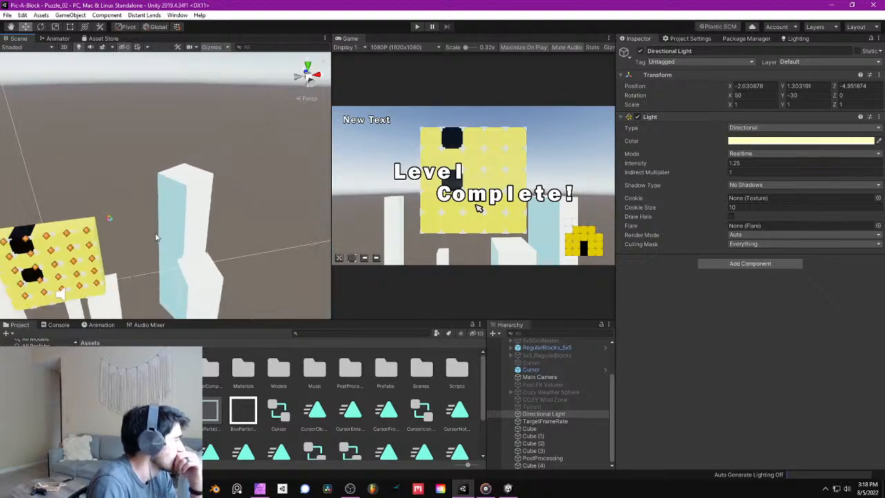
pyautogui.moveTo(158, 237); pyautogui.dragTo(170, 169, button='middle')
pyautogui.scroll(-2, 218, 199)
pyautogui.scroll(-3, 222, 267)
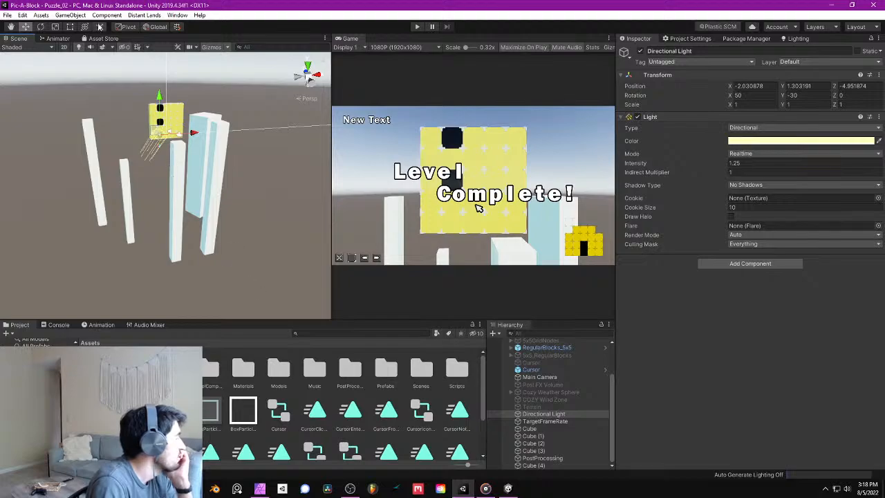
pyautogui.click(62, 17)
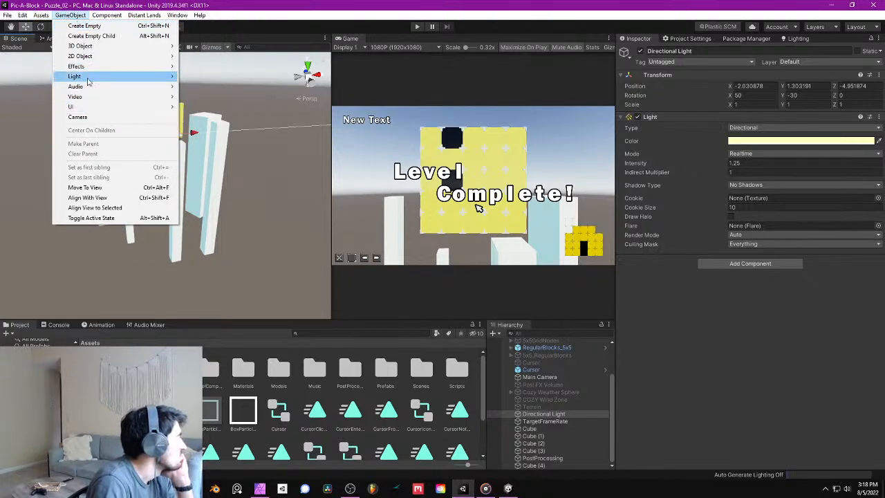
pyautogui.moveTo(95, 68)
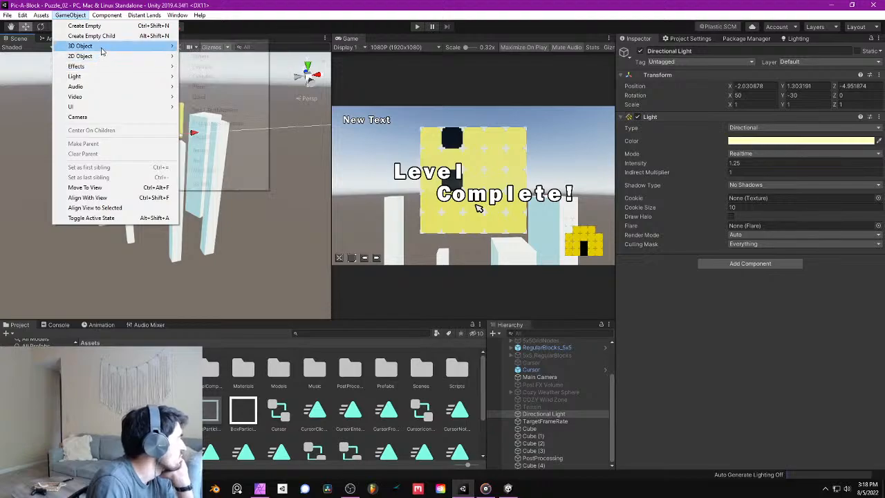
pyautogui.moveTo(101, 47)
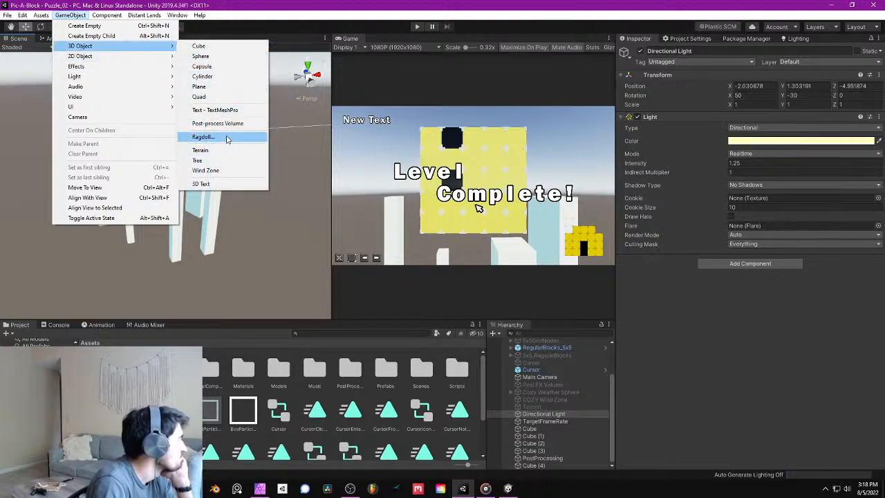
pyautogui.click(223, 88)
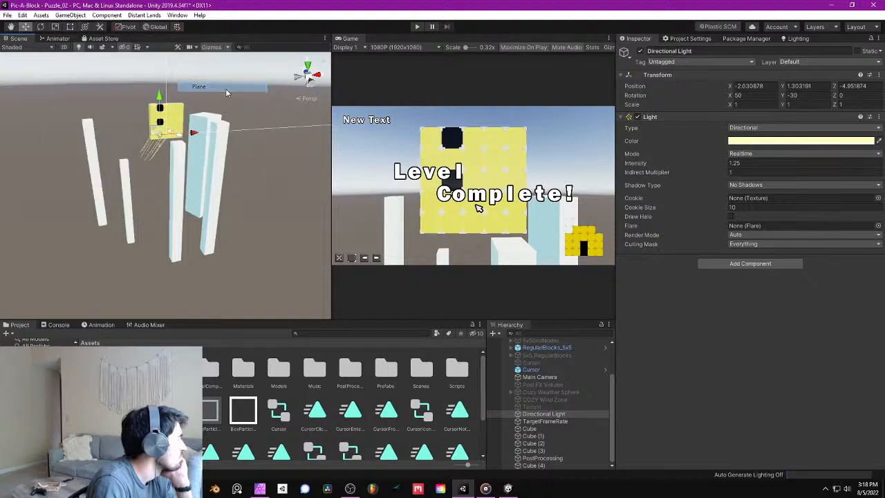
# - Set the plane's scale to 100 on the X, Y and Z axes
pyautogui.click(757, 104)
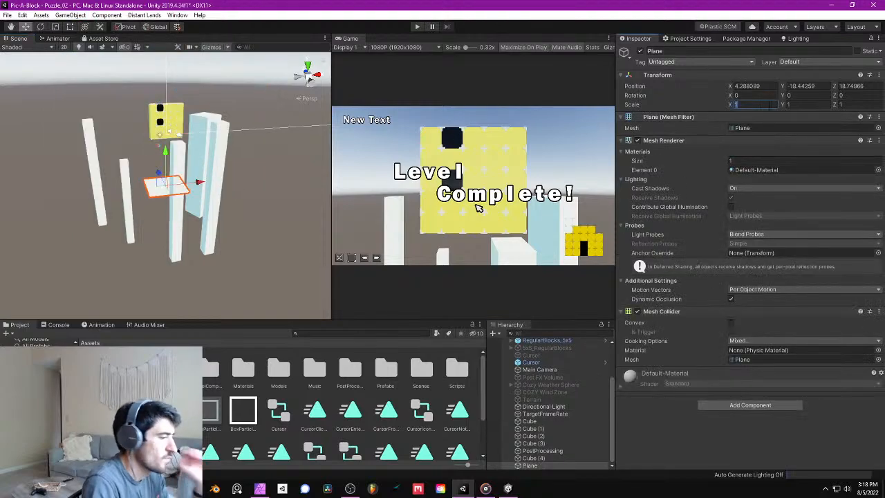
pyautogui.write('100')
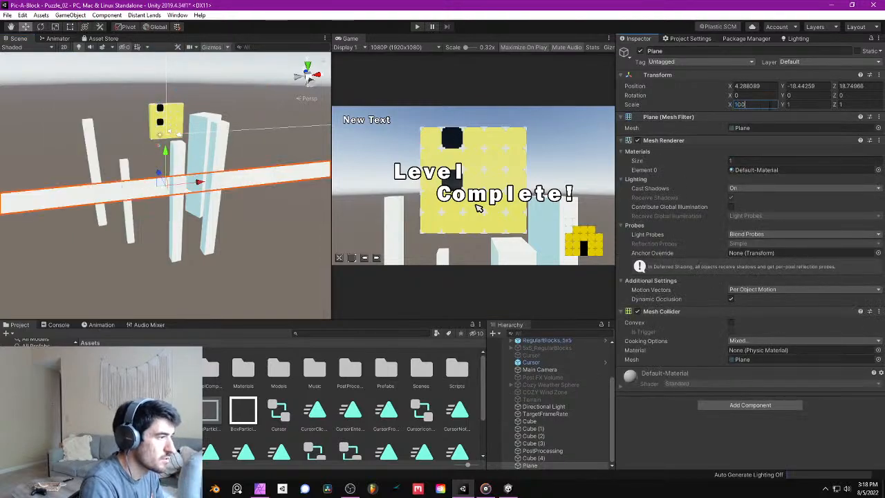
pyautogui.press('Tab')
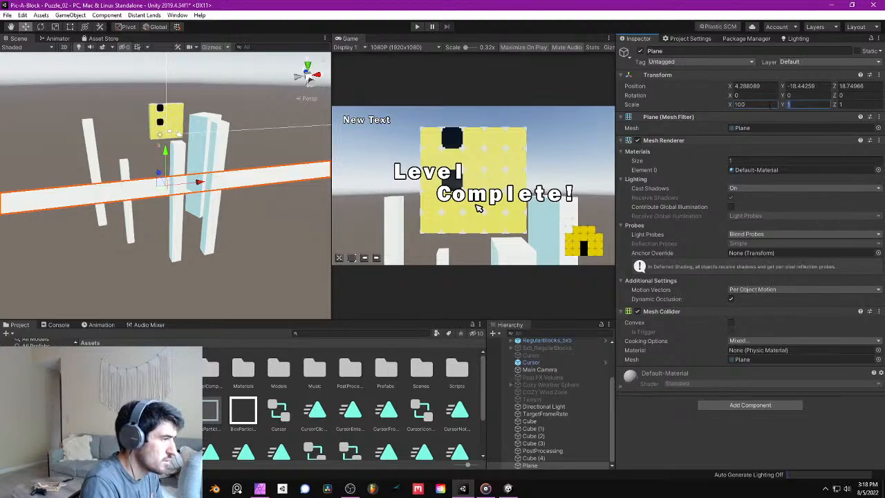
pyautogui.write('100')
pyautogui.press('Tab')
pyautogui.write('100')
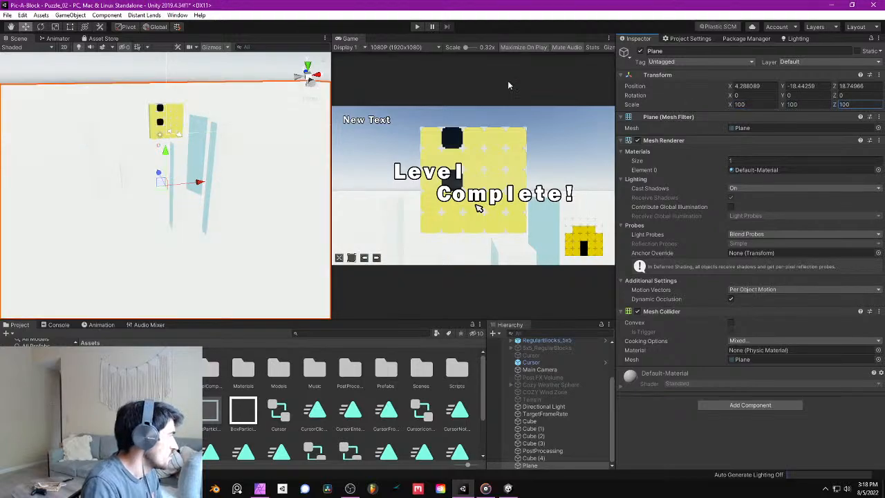
pyautogui.press('Return')
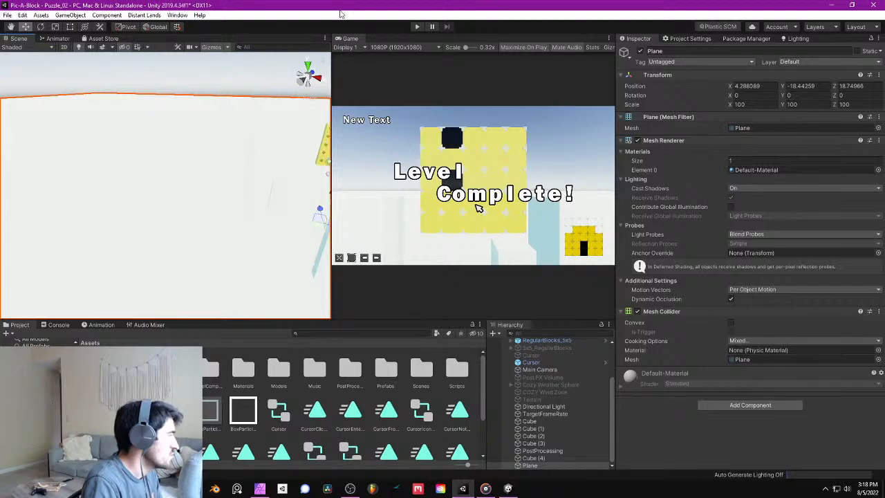
# - Run the game briefly to check how the enlarged plane looks behind the board, and stop it
pyautogui.click(417, 28)
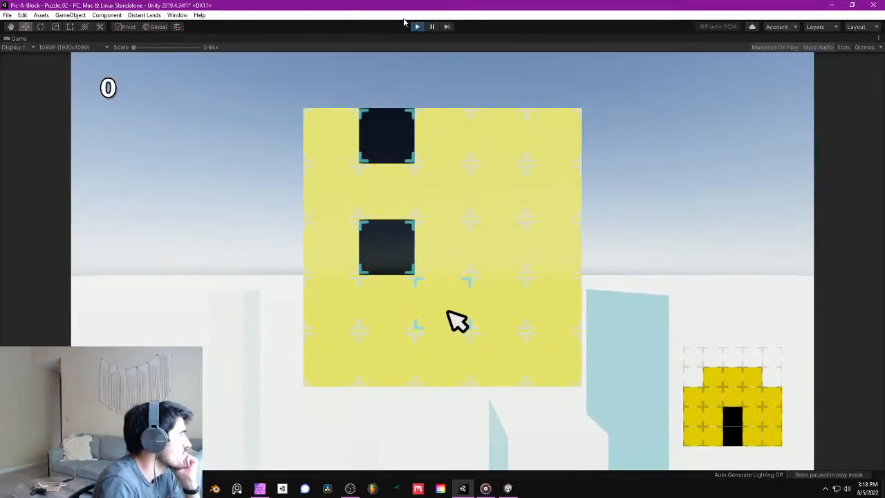
pyautogui.click(418, 28)
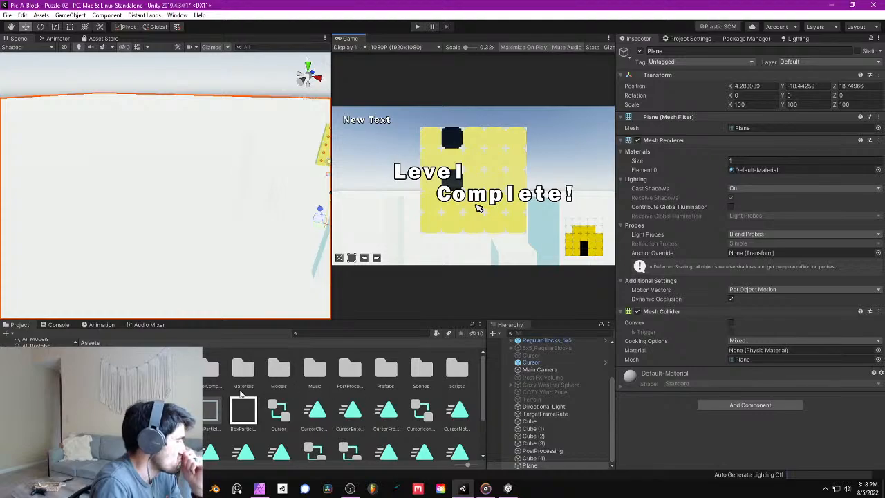
# - Save the scene with the enlarged plane
pyautogui.scroll(-3, 327, 418)
pyautogui.rightClick(287, 433)
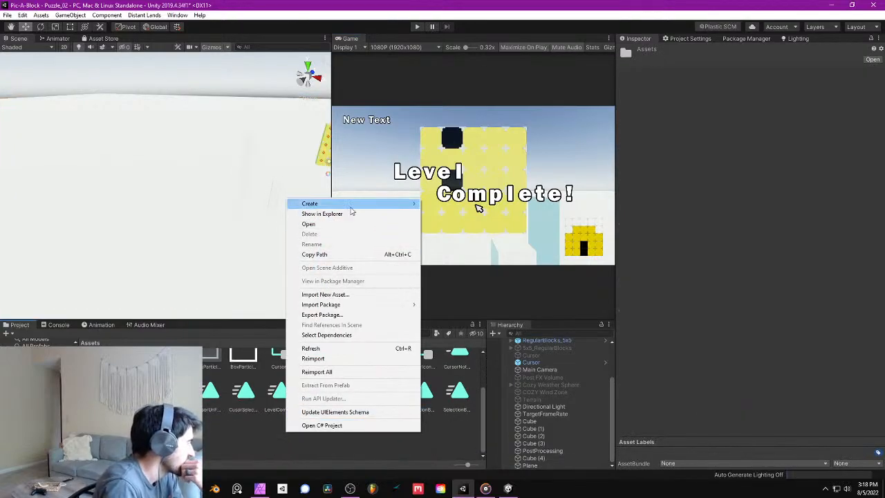
pyautogui.rightClick(195, 152)
pyautogui.rightClick(315, 145)
pyautogui.moveTo(207, 153); pyautogui.dragTo(293, 171, button='right')
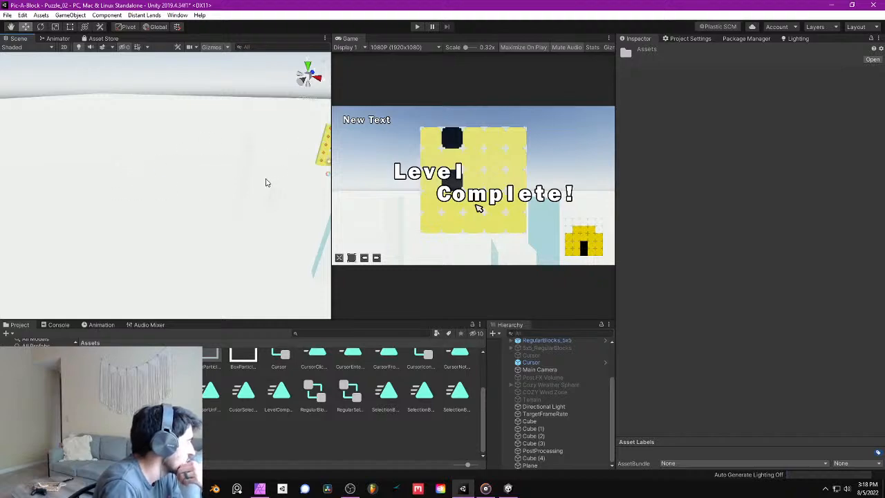
pyautogui.moveTo(255, 208); pyautogui.dragTo(343, 192, button='right')
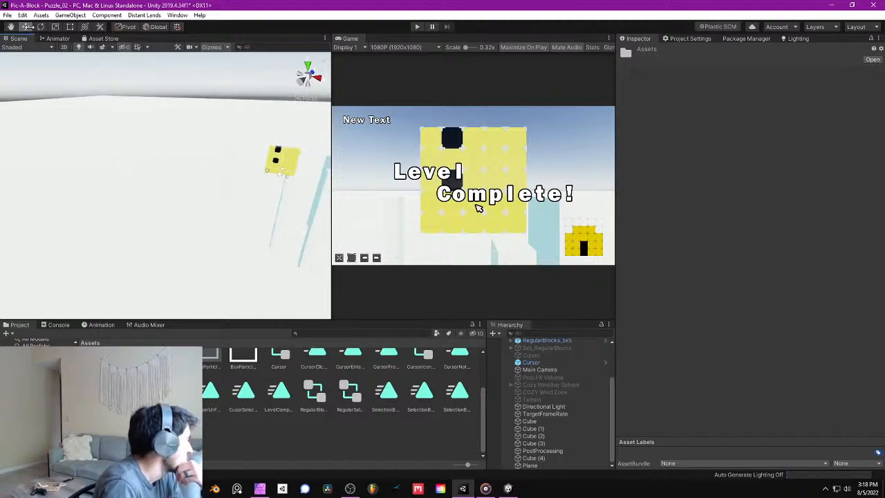
pyautogui.click(7, 14)
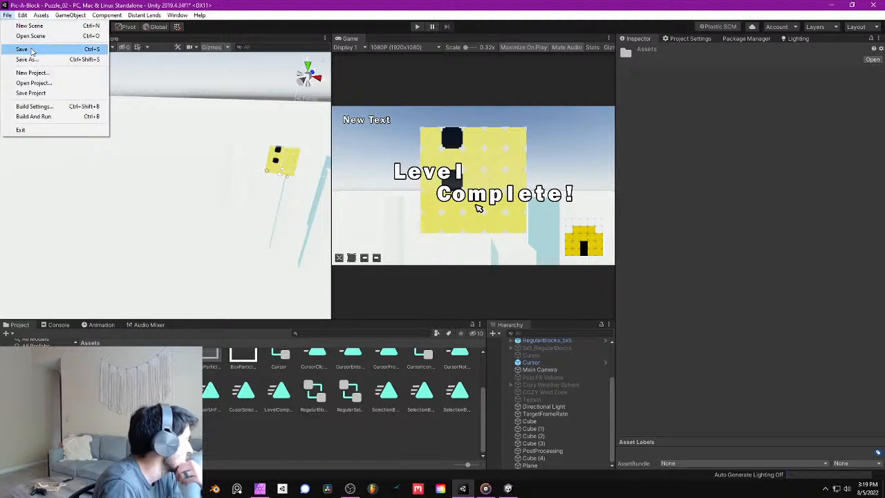
pyautogui.click(34, 48)
# - Examine the UI buttons, puzzle board and pillars around the plane, and review the layer visibility list
pyautogui.moveTo(76, 166); pyautogui.dragTo(304, 134, button='right')
pyautogui.scroll(-8, 247, 160)
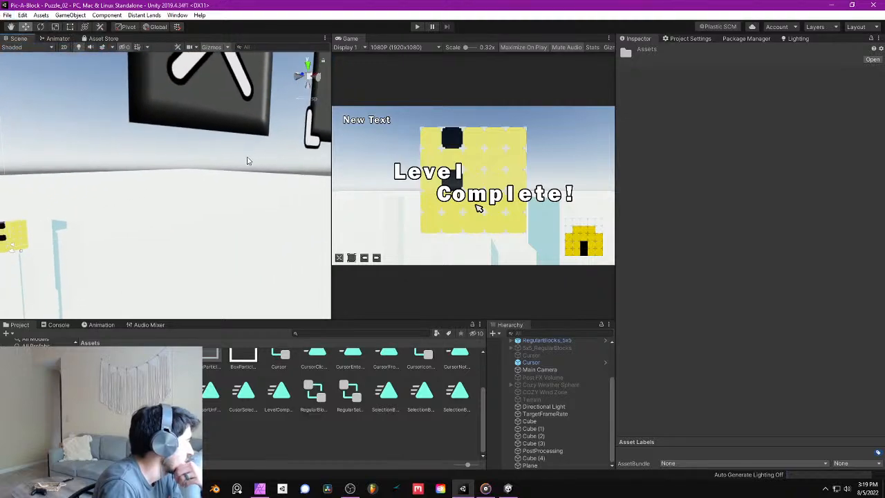
pyautogui.moveTo(227, 170); pyautogui.dragTo(259, 141, button='right')
pyautogui.scroll(5, 206, 180)
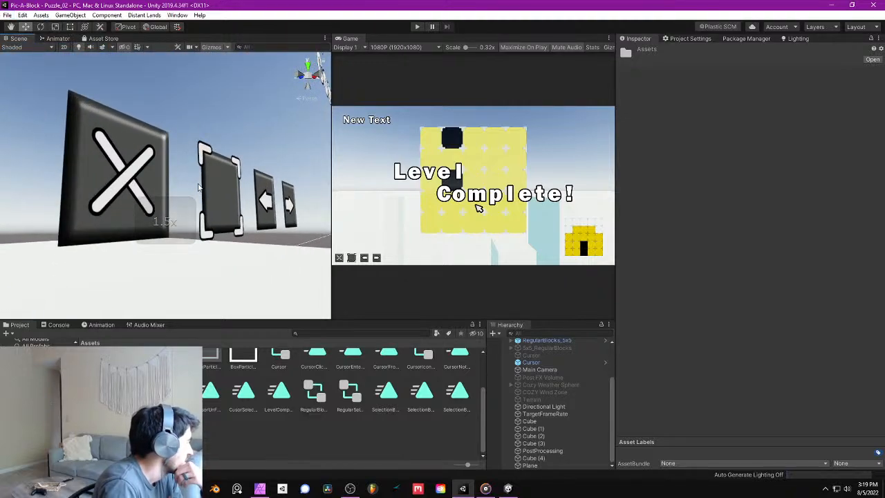
pyautogui.moveTo(239, 173); pyautogui.dragTo(234, 178, button='right')
pyautogui.moveTo(234, 181); pyautogui.dragTo(156, 168, button='middle')
pyautogui.scroll(-5, 156, 168)
pyautogui.moveTo(156, 168); pyautogui.dragTo(166, 206, button='right')
pyautogui.scroll(-3, 185, 179)
pyautogui.scroll(-2, 184, 180)
pyautogui.scroll(5, 180, 208)
pyautogui.scroll(2, 165, 202)
pyautogui.press('w')
pyautogui.press('a')
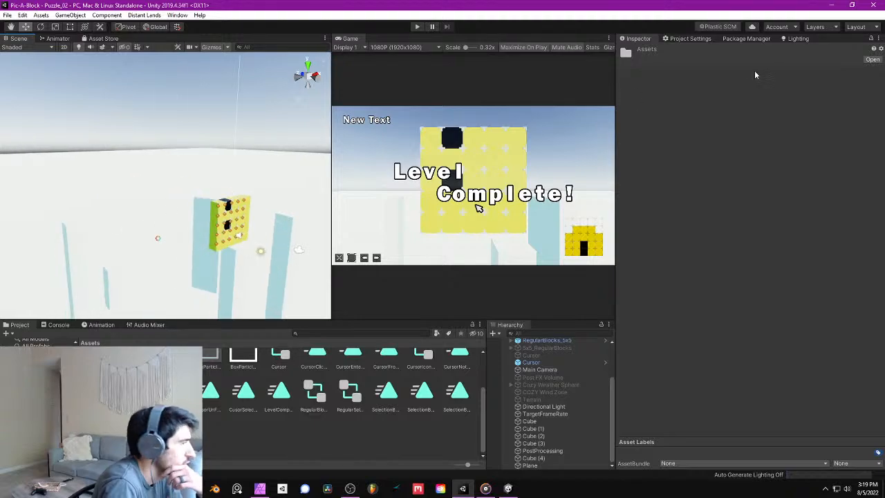
pyautogui.click(833, 32)
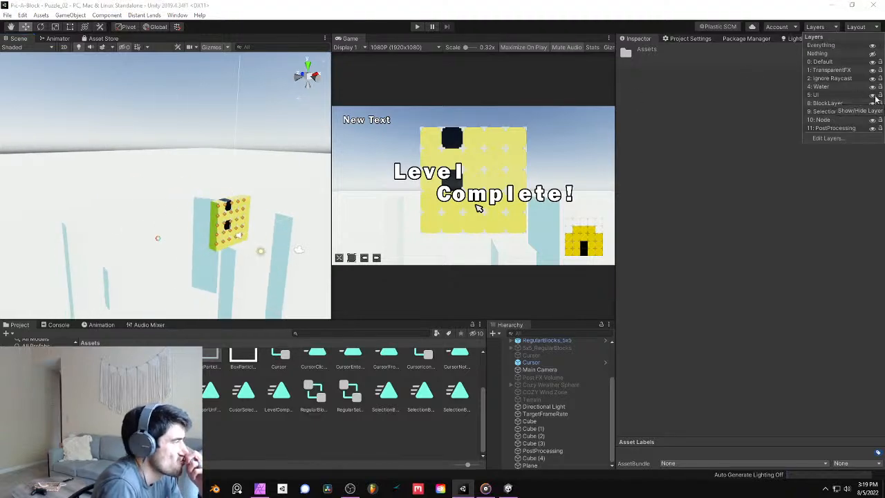
pyautogui.moveTo(248, 114); pyautogui.dragTo(384, 91, button='right')
pyautogui.moveTo(176, 175); pyautogui.dragTo(875, 227, button='right')
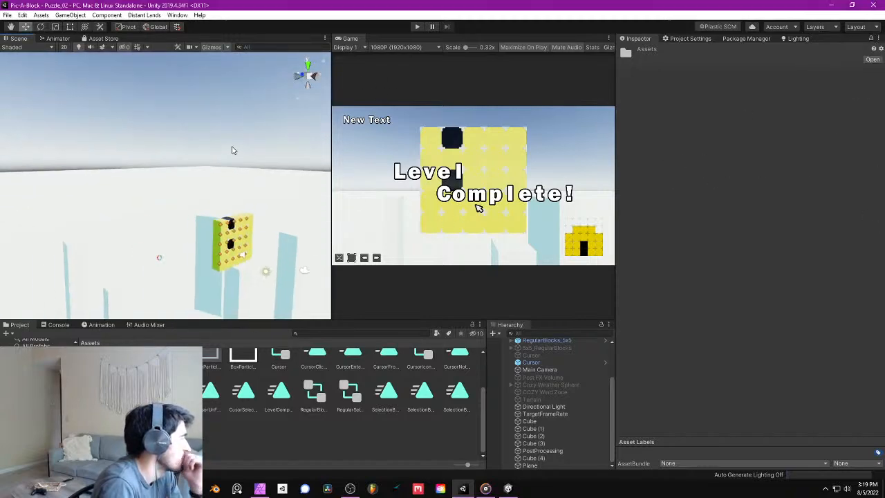
pyautogui.moveTo(232, 150); pyautogui.dragTo(200, 189, button='right')
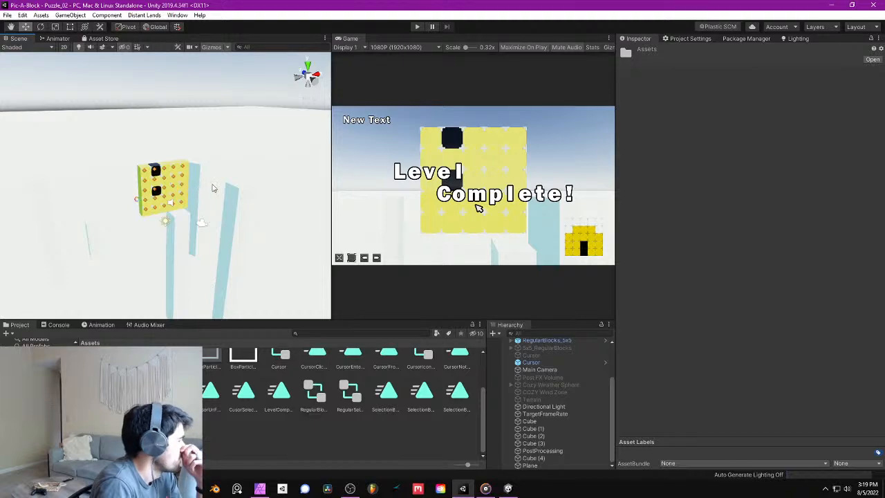
pyautogui.moveTo(295, 158); pyautogui.dragTo(256, 185, button='right')
# - Create a new material named FogTest in the Assets folder
pyautogui.rightClick(270, 438)
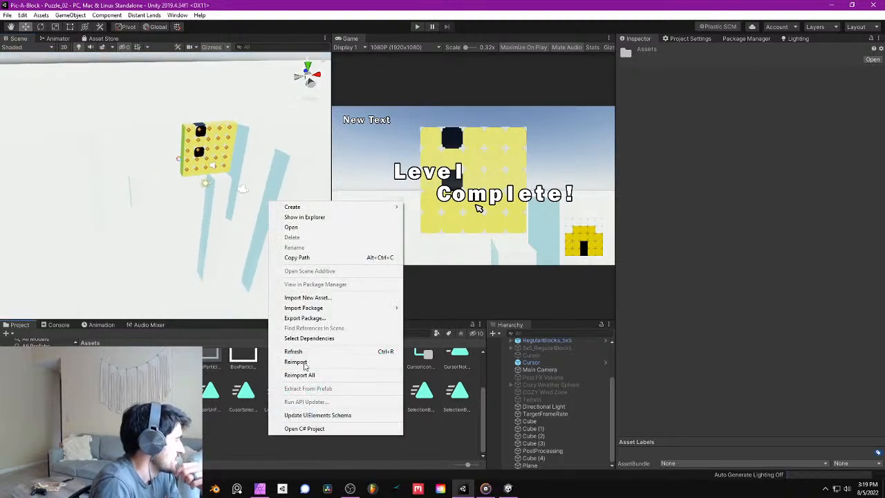
pyautogui.moveTo(336, 208)
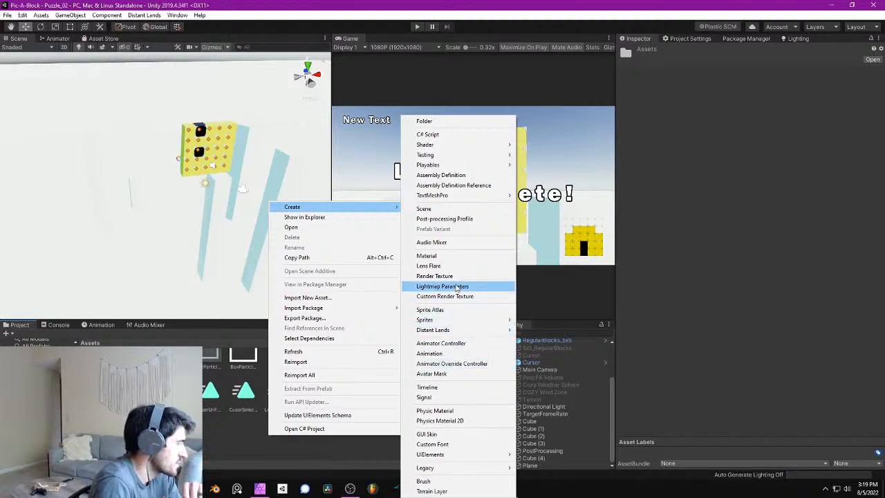
pyautogui.click(450, 261)
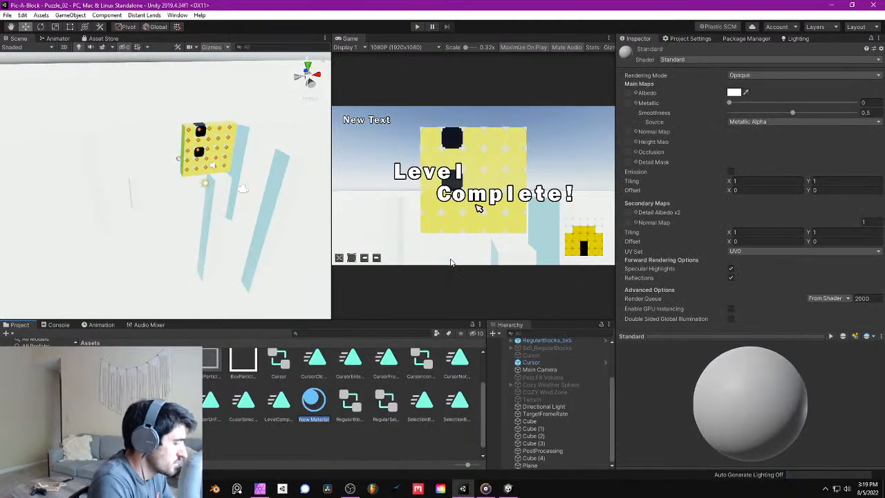
pyautogui.write('FogTest')
pyautogui.press('Return')
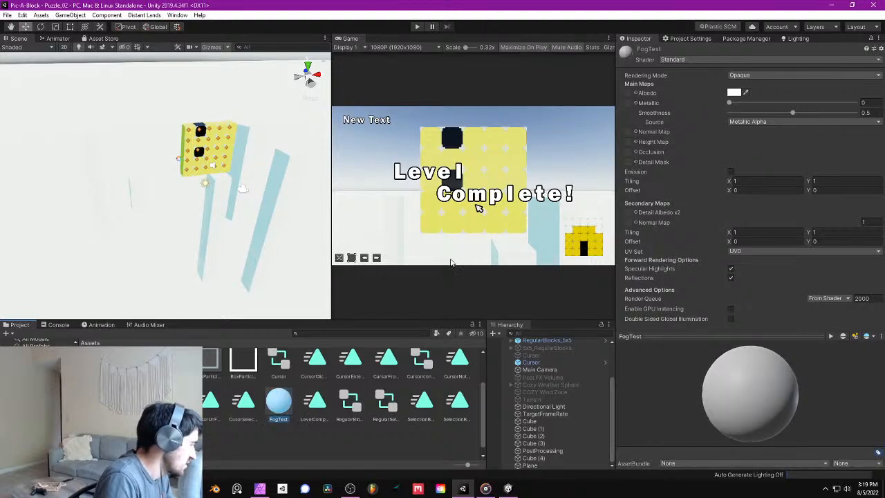
# - Change the FogTest material's shader to Legacy Shaders/Particles/Alpha Blended
pyautogui.click(681, 61)
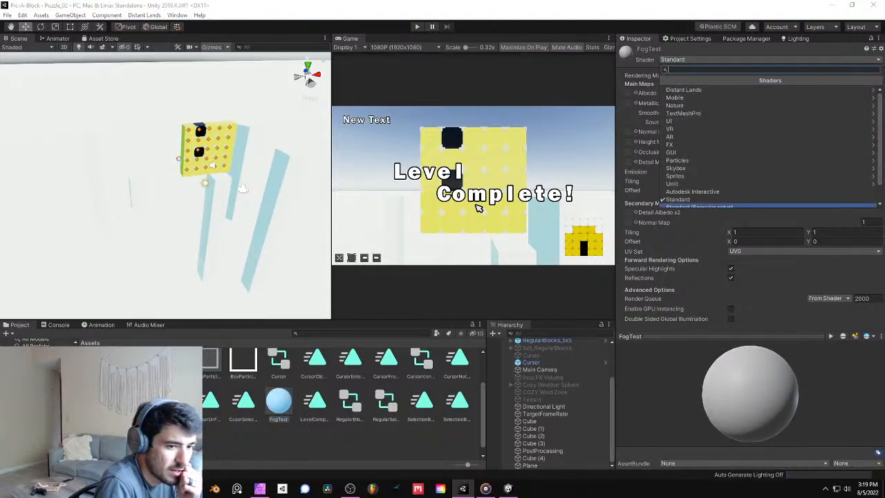
pyautogui.press('Escape')
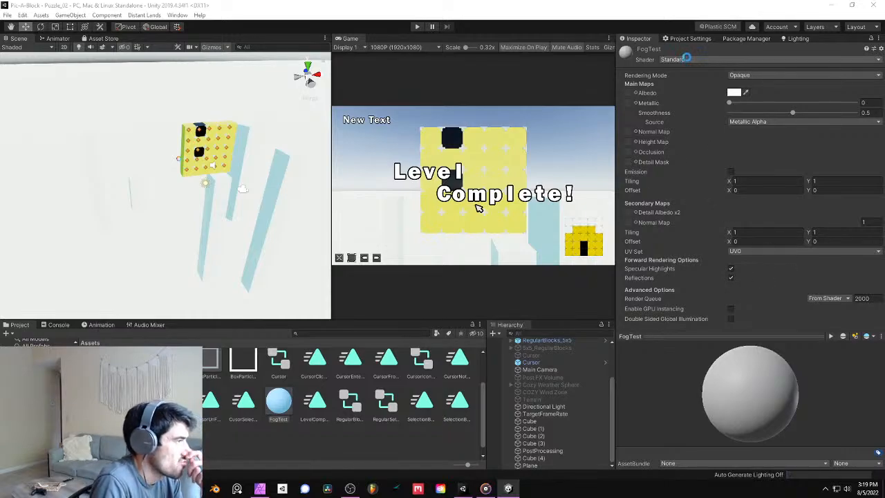
pyautogui.click(686, 59)
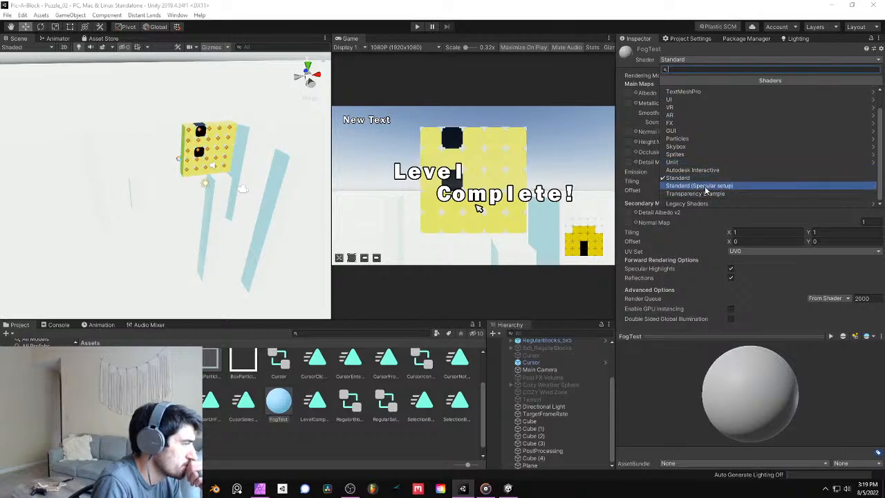
pyautogui.click(695, 203)
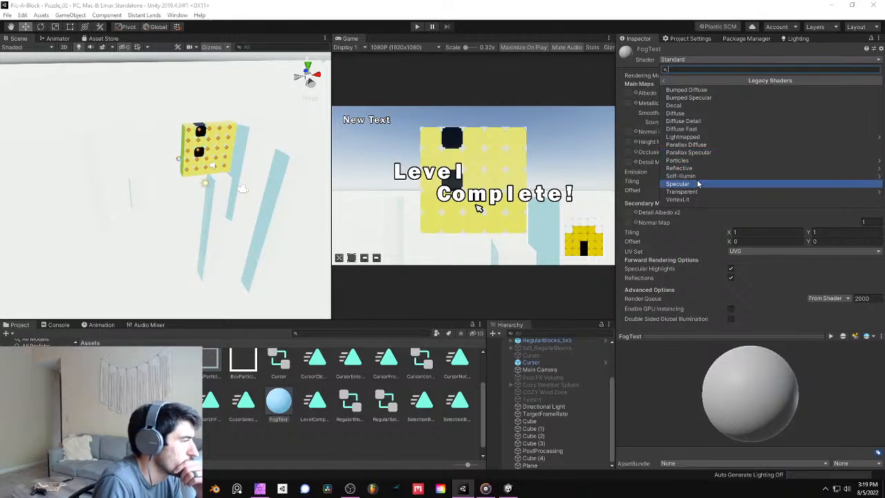
pyautogui.click(698, 160)
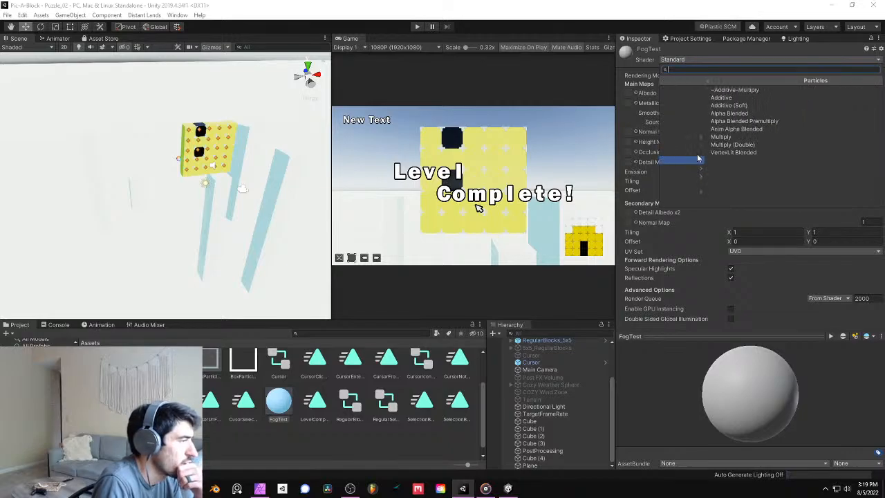
pyautogui.click(711, 113)
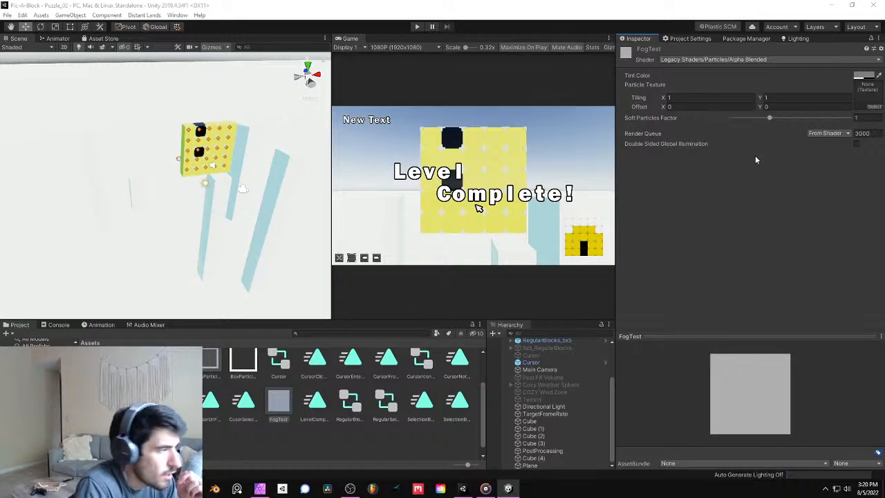
# - Tint the FogTest material pale cyan (97D4CF) with alpha 121 and set its Soft Particles Factor to 0.25
pyautogui.click(863, 76)
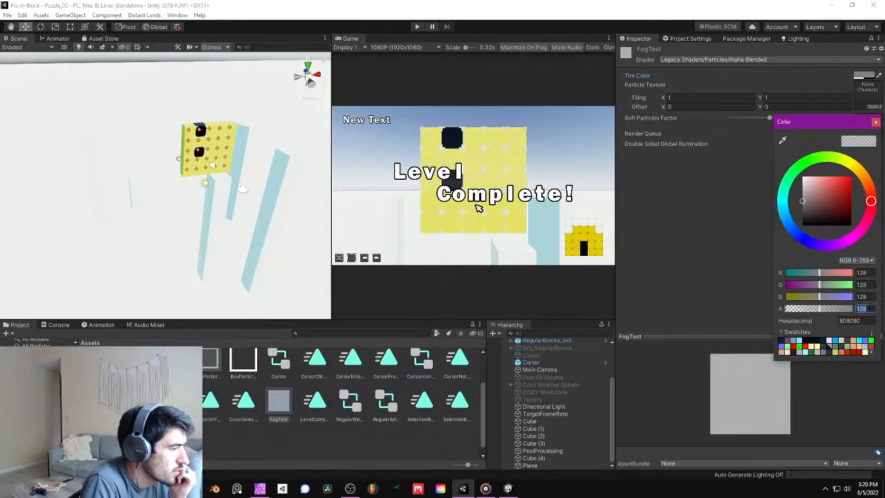
pyautogui.write('121')
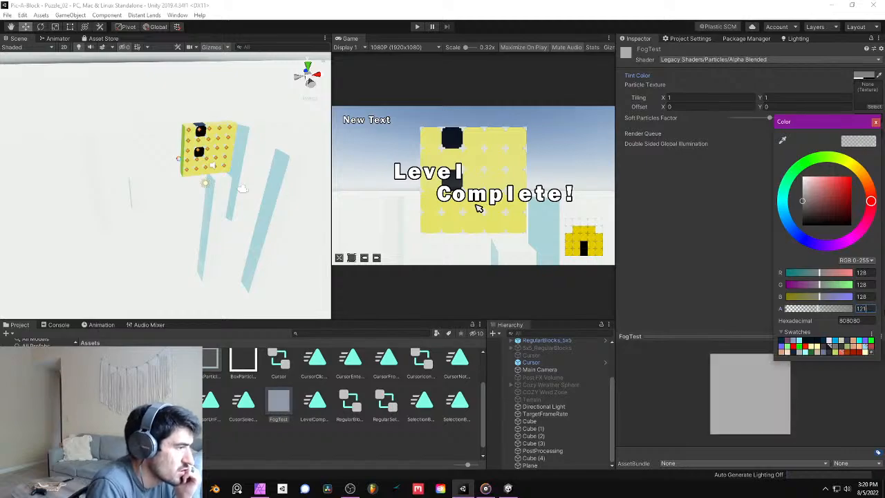
pyautogui.moveTo(832, 190); pyautogui.dragTo(835, 167)
pyautogui.click(842, 156)
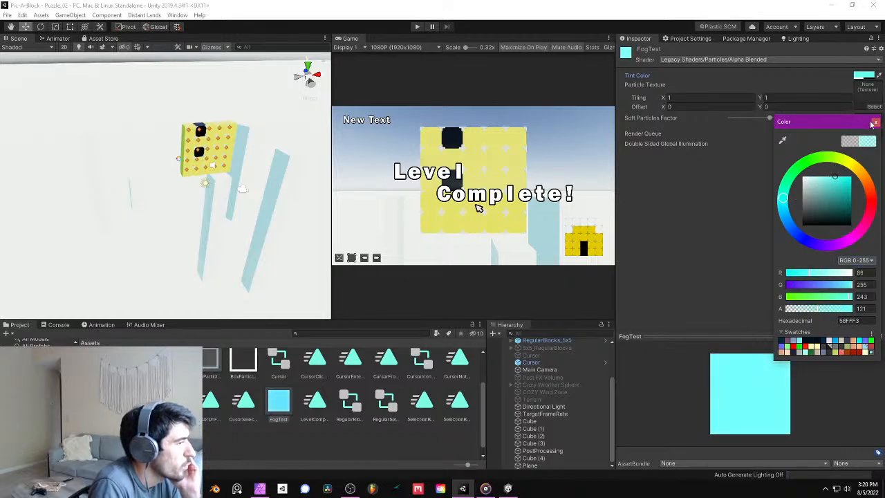
pyautogui.moveTo(824, 196)
pyautogui.mouseDown()
pyautogui.moveTo(826, 207)
pyautogui.moveTo(819, 189)
pyautogui.mouseUp()
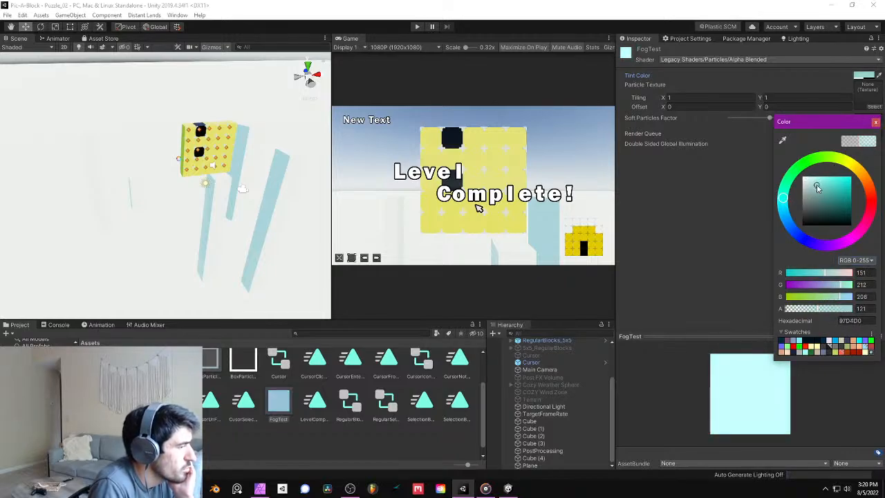
pyautogui.click(875, 122)
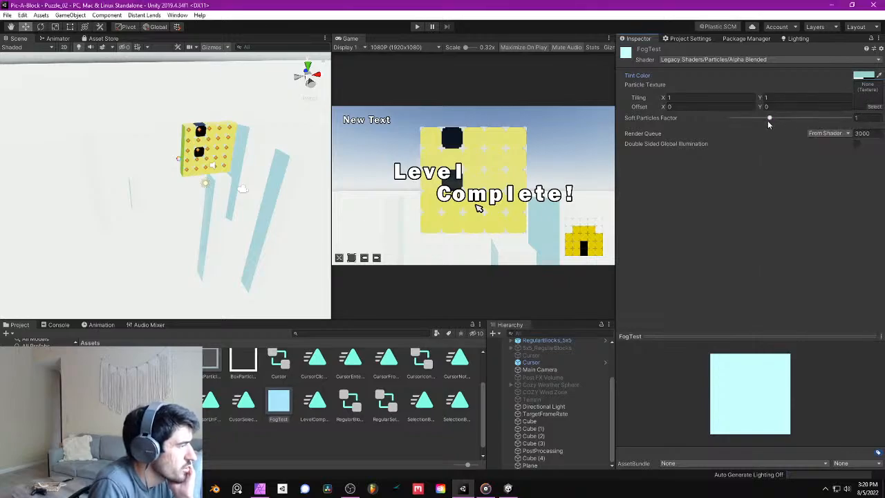
pyautogui.click(863, 118)
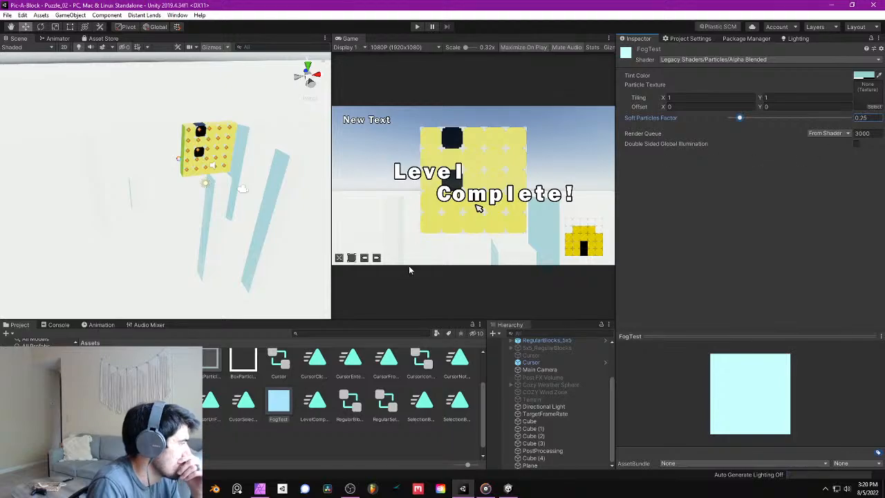
# - Apply the FogTest material to the large plane and raise the plane to Y -7.3
pyautogui.click(421, 428)
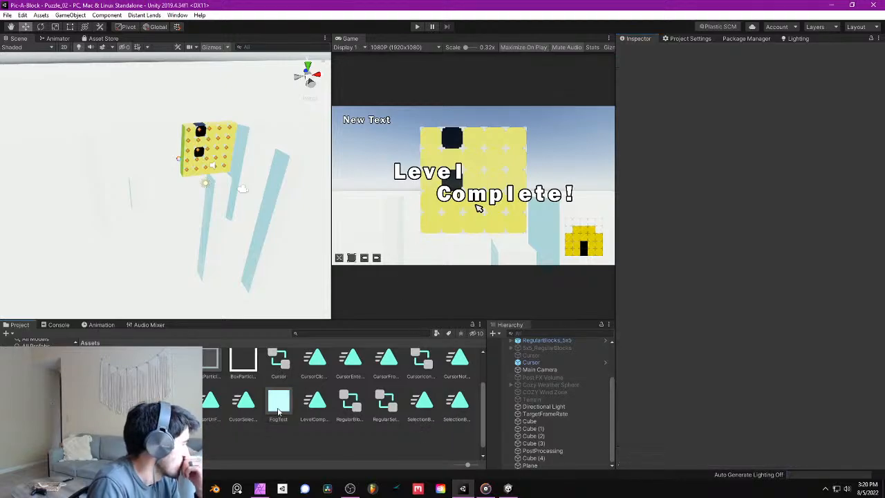
pyautogui.moveTo(278, 412); pyautogui.dragTo(224, 298)
pyautogui.moveTo(224, 298); pyautogui.dragTo(103, 227, button='right')
pyautogui.click(105, 230)
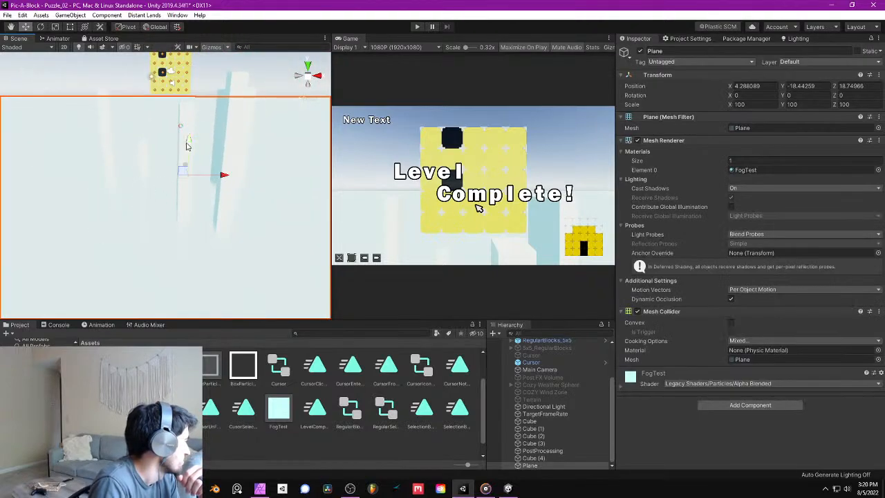
pyautogui.moveTo(186, 145); pyautogui.dragTo(217, 103)
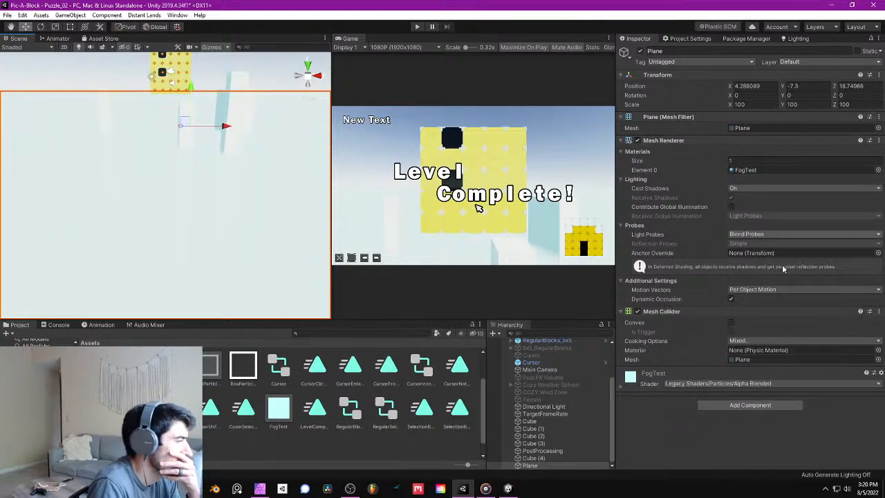
# - Save the scene and briefly play-test it to check the fog layer around the pillars
pyautogui.click(6, 15)
pyautogui.click(16, 50)
pyautogui.moveTo(177, 128); pyautogui.dragTo(330, 91, button='right')
pyautogui.click(419, 27)
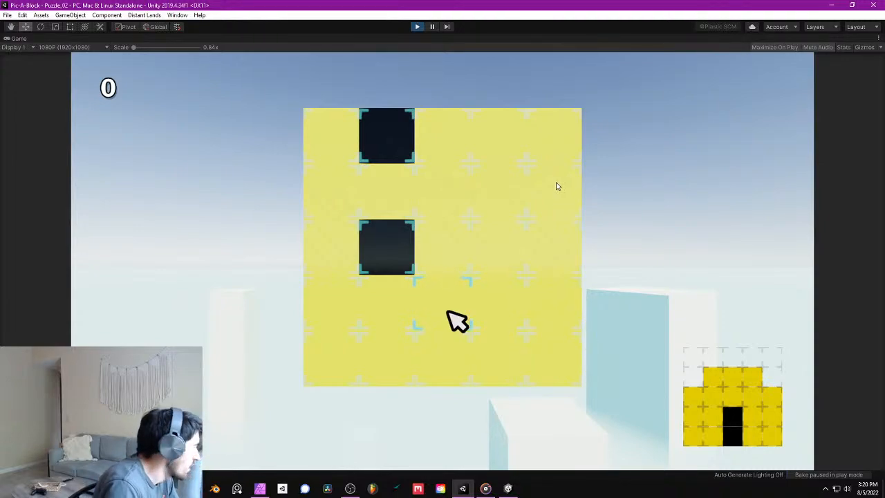
pyautogui.click(419, 27)
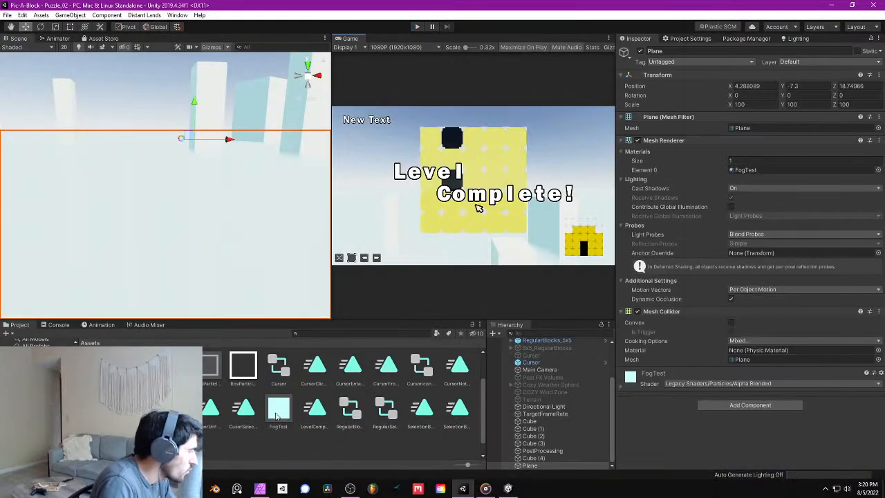
# - Try a light green tint (73EC7A) on the FogTest material
pyautogui.click(278, 410)
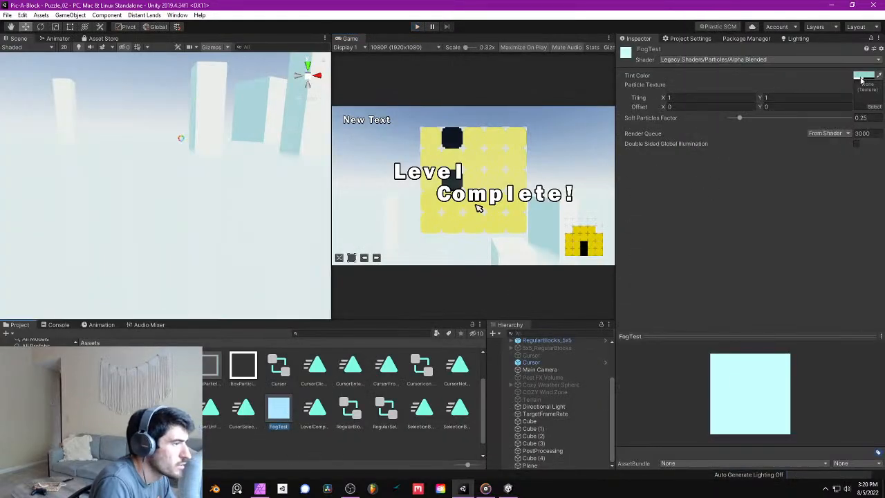
pyautogui.click(863, 75)
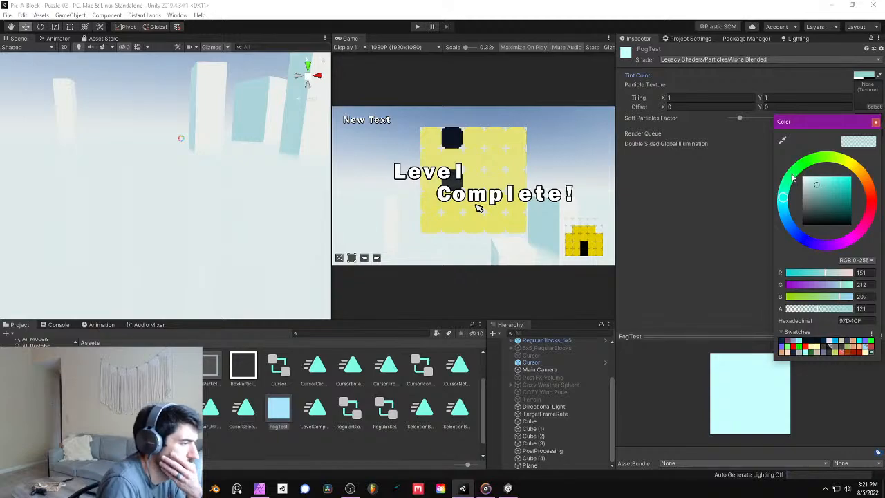
pyautogui.moveTo(786, 197); pyautogui.dragTo(788, 212)
pyautogui.moveTo(831, 180)
pyautogui.mouseDown()
pyautogui.moveTo(842, 177)
pyautogui.moveTo(825, 195)
pyautogui.moveTo(853, 181)
pyautogui.moveTo(842, 231)
pyautogui.moveTo(819, 207)
pyautogui.moveTo(795, 229)
pyautogui.moveTo(794, 250)
pyautogui.moveTo(789, 226)
pyautogui.moveTo(796, 233)
pyautogui.mouseUp()
pyautogui.moveTo(825, 197)
pyautogui.mouseDown()
pyautogui.moveTo(804, 215)
pyautogui.moveTo(803, 202)
pyautogui.moveTo(803, 219)
pyautogui.moveTo(804, 184)
pyautogui.moveTo(831, 189)
pyautogui.moveTo(787, 192)
pyautogui.moveTo(801, 164)
pyautogui.moveTo(851, 187)
pyautogui.moveTo(845, 201)
pyautogui.moveTo(827, 194)
pyautogui.mouseUp()
pyautogui.moveTo(827, 193); pyautogui.dragTo(828, 184)
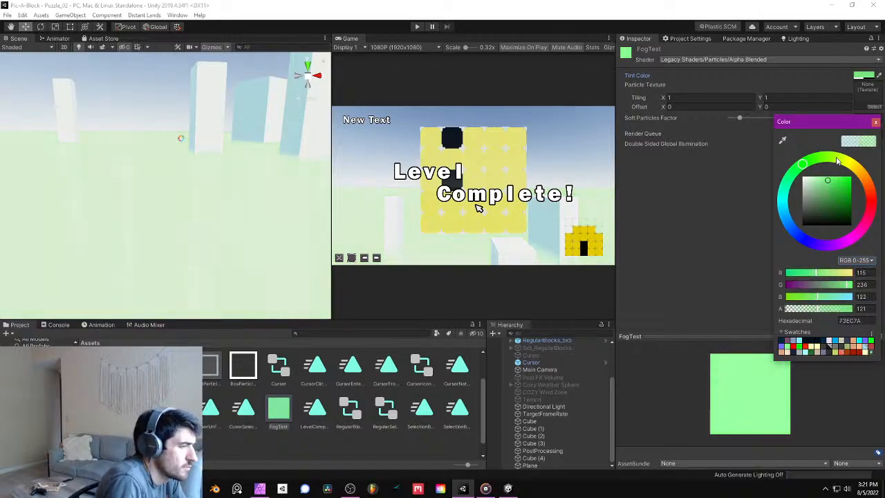
# - Try an olive-yellow tint (758000) and a purple tint (864AFF) on the FogTest material
pyautogui.click(847, 160)
pyautogui.moveTo(824, 183)
pyautogui.mouseDown()
pyautogui.moveTo(830, 199)
pyautogui.moveTo(863, 203)
pyautogui.mouseUp()
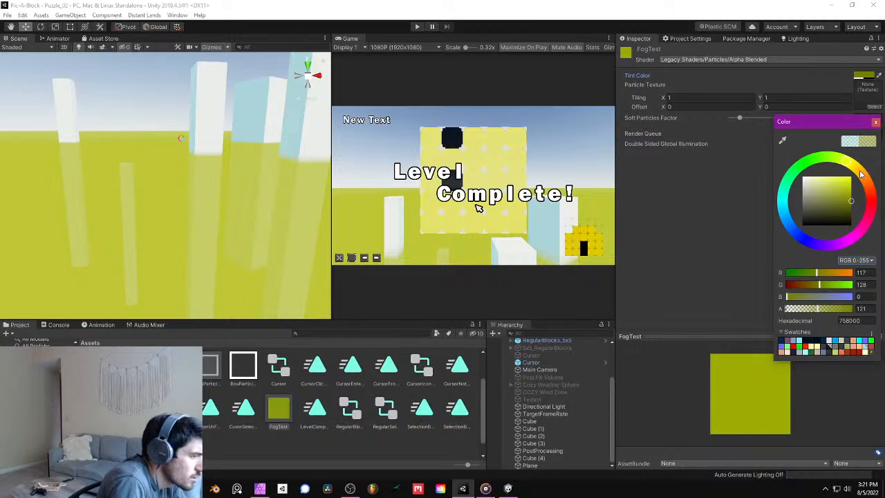
pyautogui.moveTo(860, 172)
pyautogui.mouseDown()
pyautogui.moveTo(864, 180)
pyautogui.moveTo(831, 206)
pyautogui.moveTo(840, 218)
pyautogui.moveTo(870, 195)
pyautogui.moveTo(865, 231)
pyautogui.moveTo(848, 257)
pyautogui.moveTo(817, 261)
pyautogui.mouseUp()
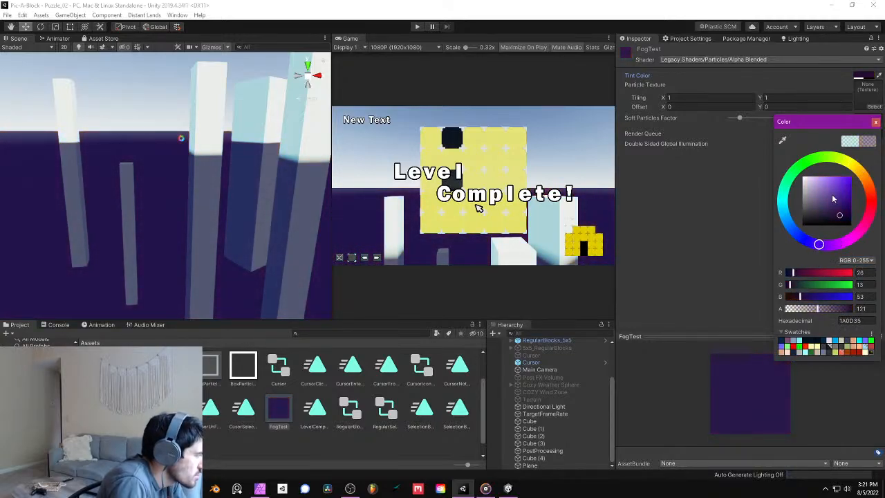
pyautogui.moveTo(832, 198)
pyautogui.mouseDown()
pyautogui.moveTo(849, 178)
pyautogui.moveTo(826, 172)
pyautogui.moveTo(840, 169)
pyautogui.mouseUp()
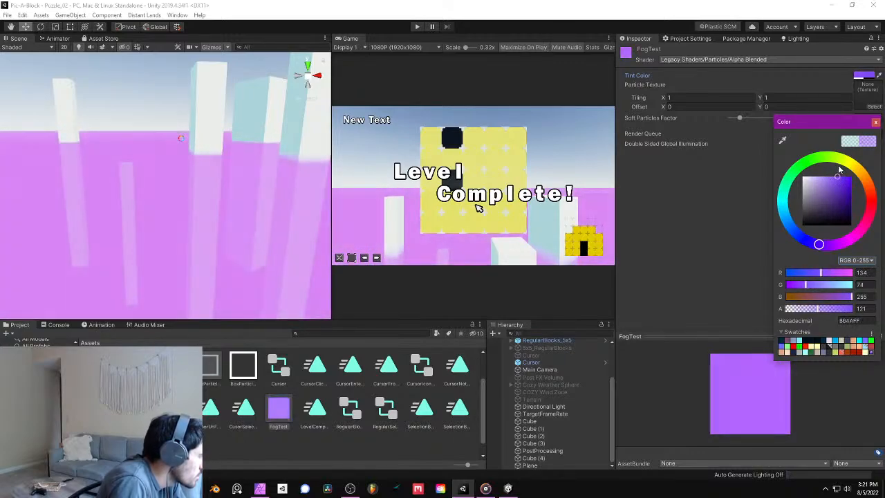
# - Set the FogTest material's tint to a saturated cyan, 00C0BE, keeping alpha at 121
pyautogui.click(784, 195)
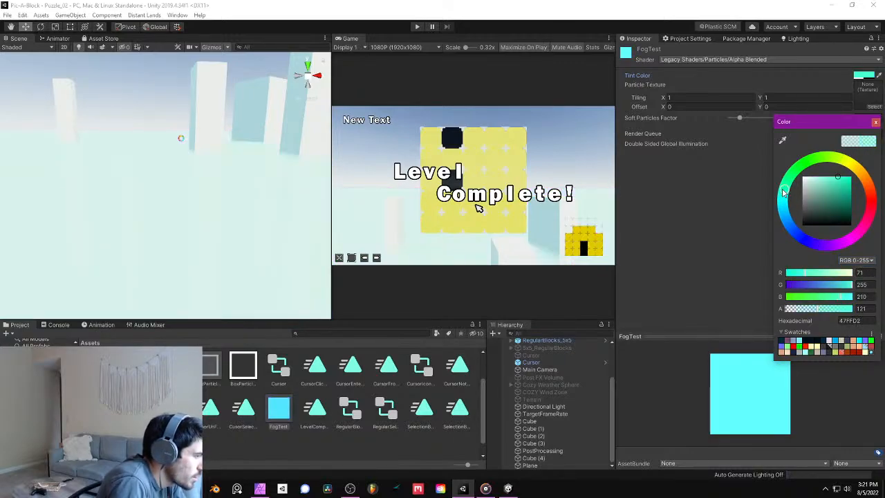
pyautogui.moveTo(837, 180)
pyautogui.mouseDown()
pyautogui.moveTo(821, 190)
pyautogui.moveTo(841, 177)
pyautogui.moveTo(819, 165)
pyautogui.moveTo(815, 197)
pyautogui.moveTo(830, 213)
pyautogui.moveTo(863, 194)
pyautogui.moveTo(857, 183)
pyautogui.mouseUp()
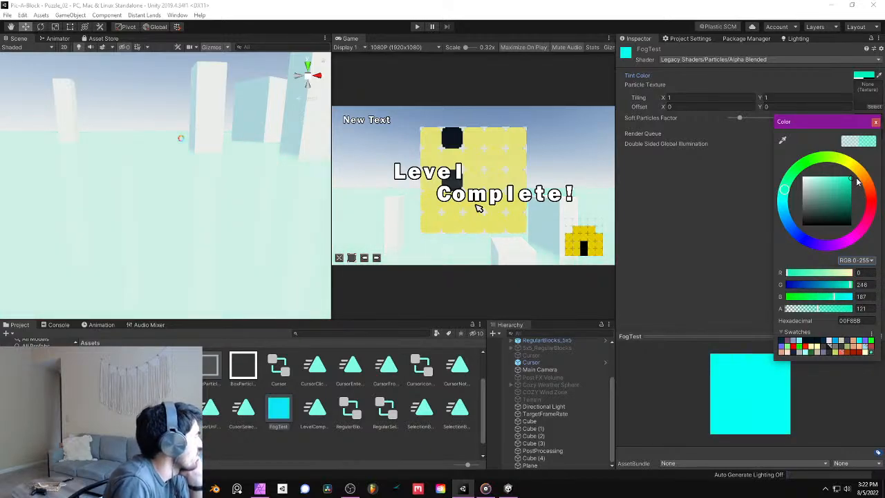
pyautogui.moveTo(860, 185)
pyautogui.mouseDown()
pyautogui.moveTo(866, 206)
pyautogui.moveTo(863, 193)
pyautogui.mouseUp()
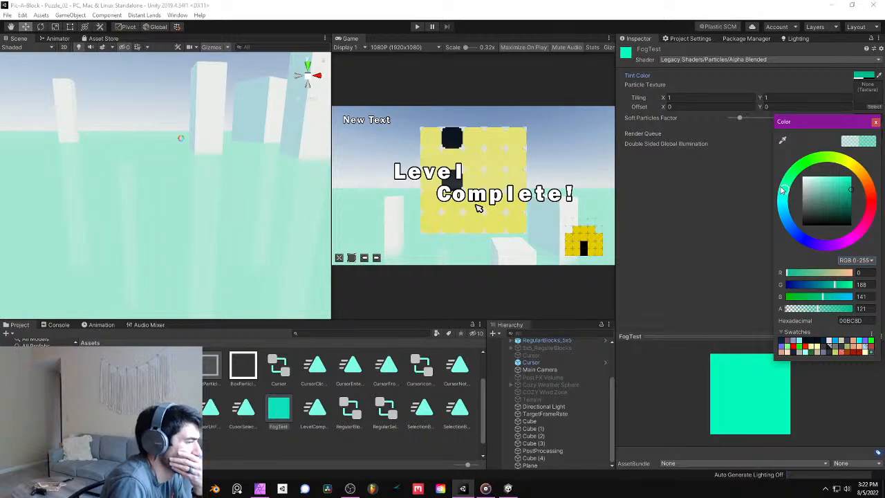
pyautogui.moveTo(782, 190)
pyautogui.mouseDown()
pyautogui.moveTo(787, 182)
pyautogui.moveTo(788, 203)
pyautogui.mouseUp()
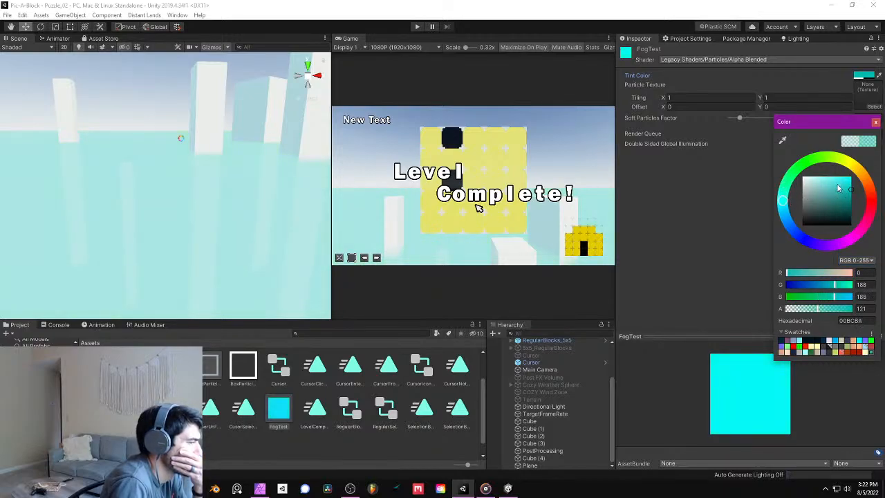
pyautogui.moveTo(853, 192)
pyautogui.mouseDown()
pyautogui.moveTo(854, 201)
pyautogui.moveTo(862, 182)
pyautogui.moveTo(866, 193)
pyautogui.mouseUp()
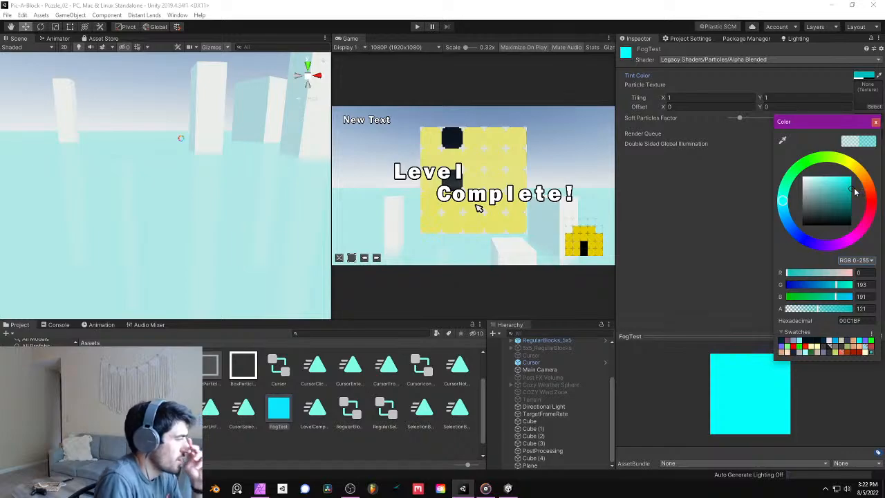
pyautogui.click(875, 122)
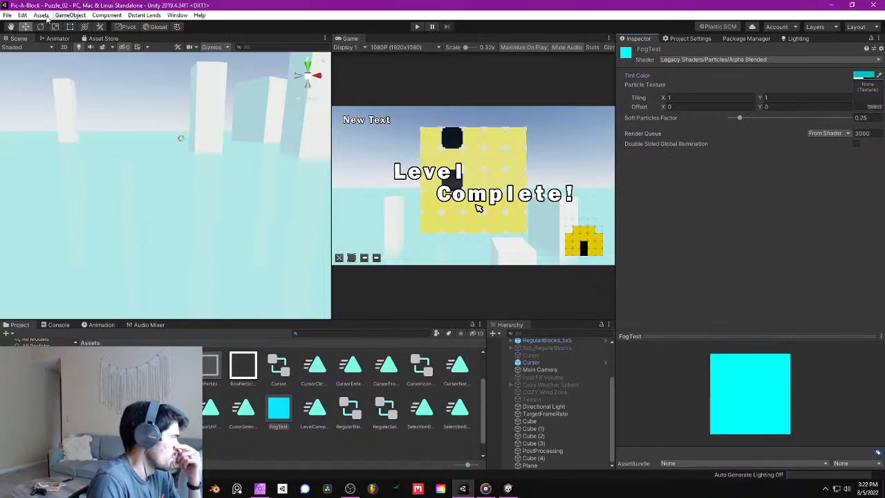
# - Save the scene with the cyan fog tint and check the fog around the pillars and puzzle board
pyautogui.click(7, 15)
pyautogui.click(24, 49)
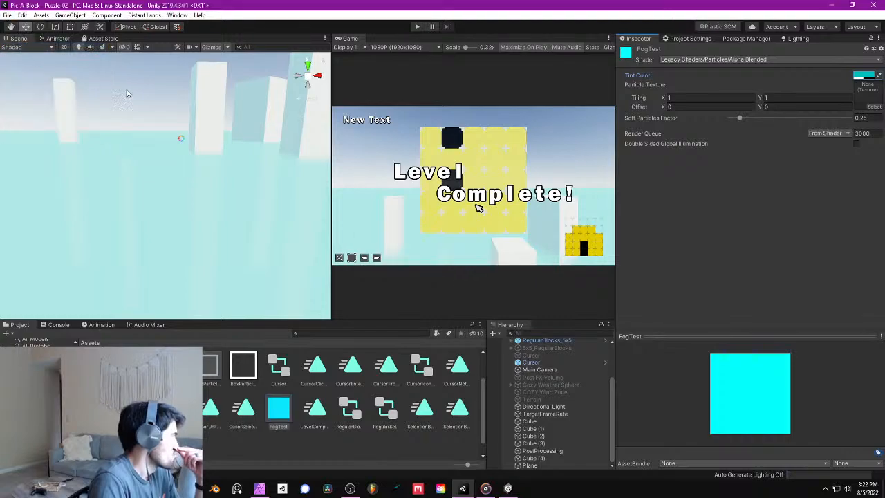
pyautogui.scroll(-5, 173, 138)
pyautogui.scroll(5, 179, 141)
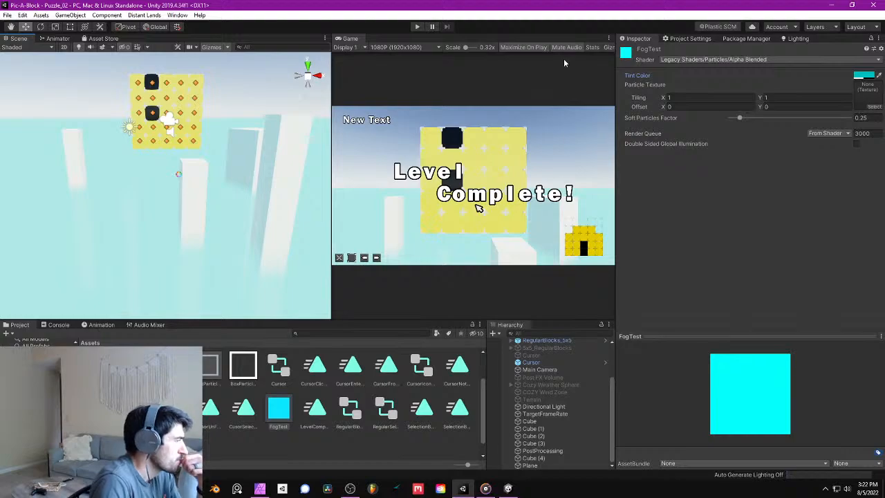
pyautogui.rightClick(379, 449)
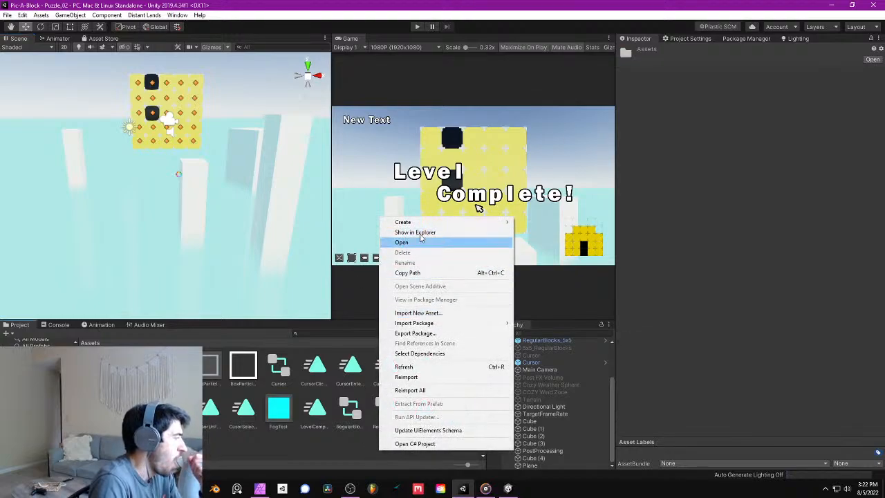
pyautogui.moveTo(423, 224)
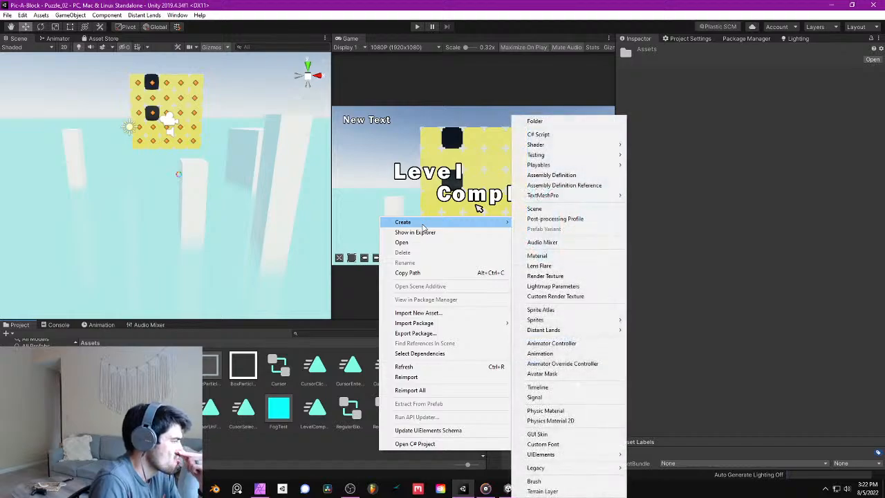
pyautogui.click(278, 441)
# - Change the tint color of the SkyTest1 skybox material to dark red
pyautogui.scroll(-2, 217, 436)
pyautogui.click(101, 434)
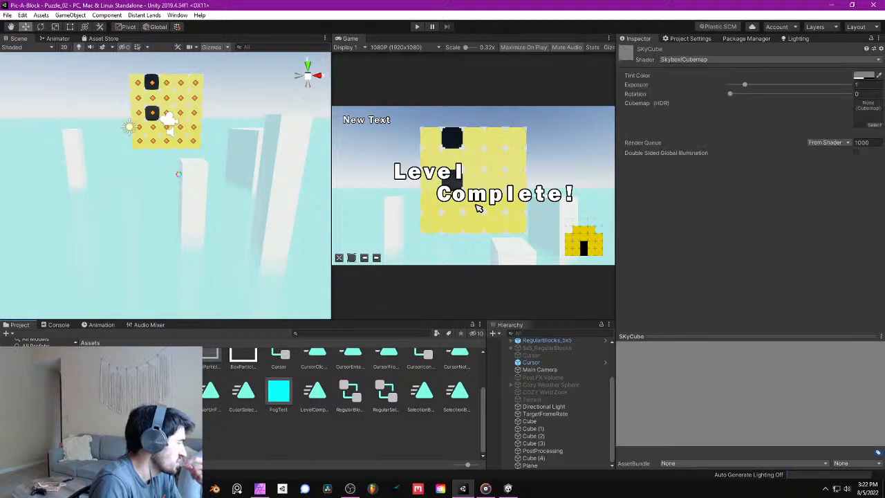
pyautogui.click(136, 434)
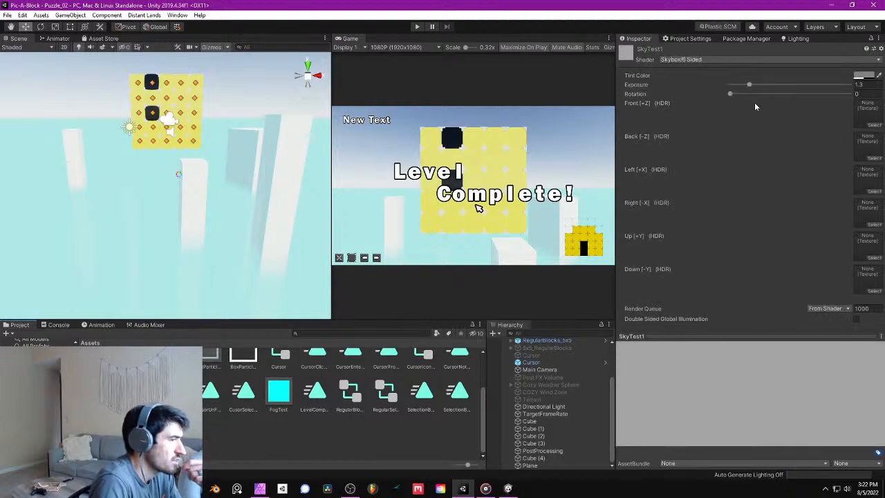
pyautogui.click(857, 76)
pyautogui.moveTo(826, 215); pyautogui.dragTo(840, 203)
pyautogui.click(875, 123)
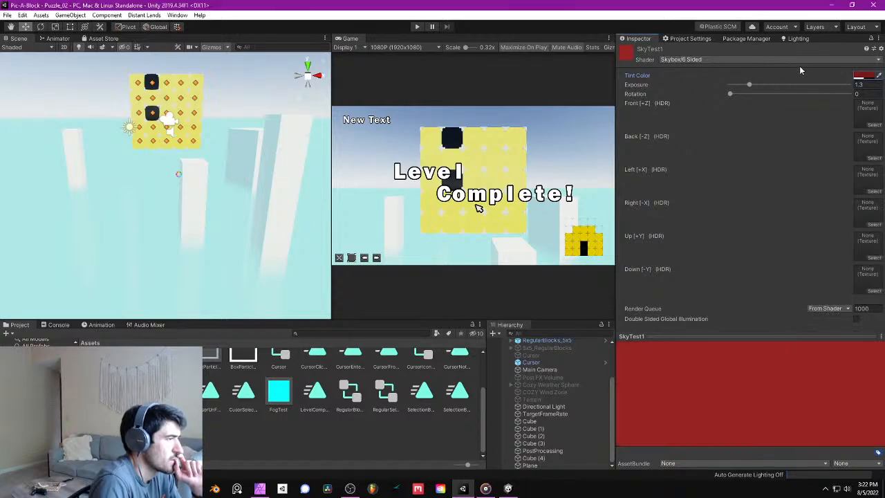
# - Assign SkyTest1 as the Skybox Material in the scene's environment lighting settings
pyautogui.click(702, 39)
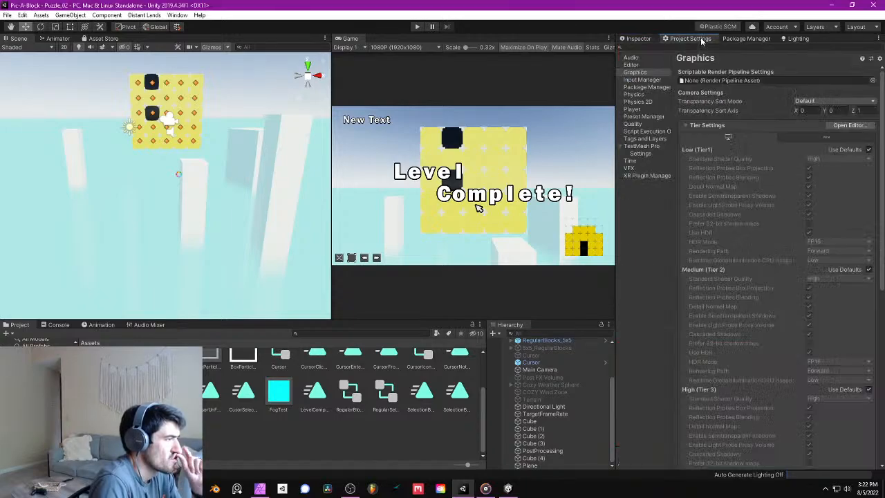
pyautogui.click(795, 39)
pyautogui.moveTo(552, 215); pyautogui.dragTo(739, 78)
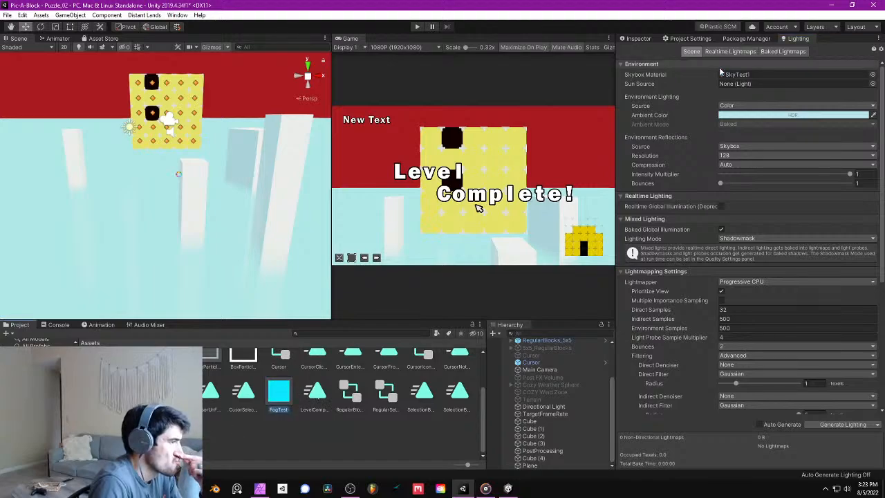
# - Copy the hexadecimal tint value 00C0BE from the FogTest material
pyautogui.click(737, 41)
pyautogui.click(643, 39)
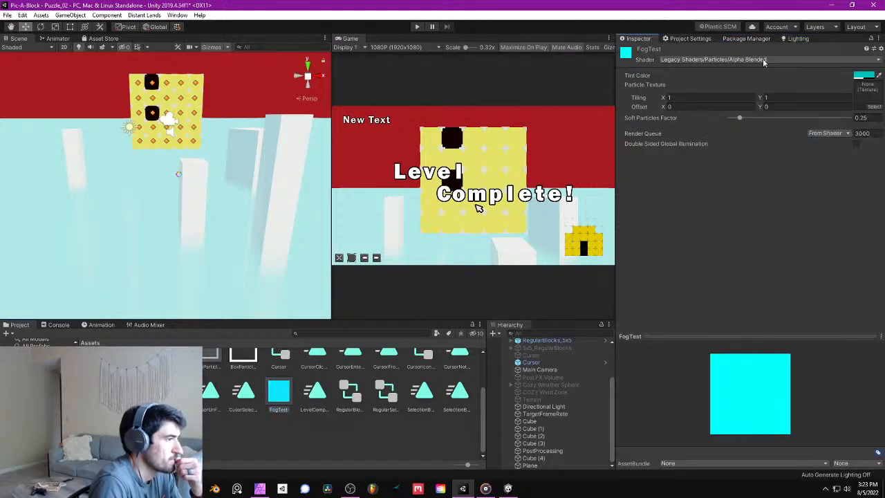
pyautogui.click(864, 75)
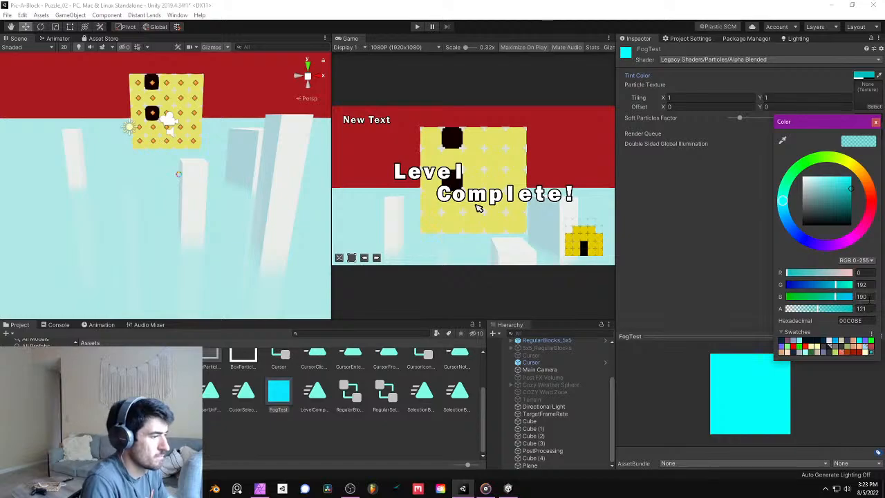
pyautogui.click(858, 321)
pyautogui.hotkey('ctrl', 'c')
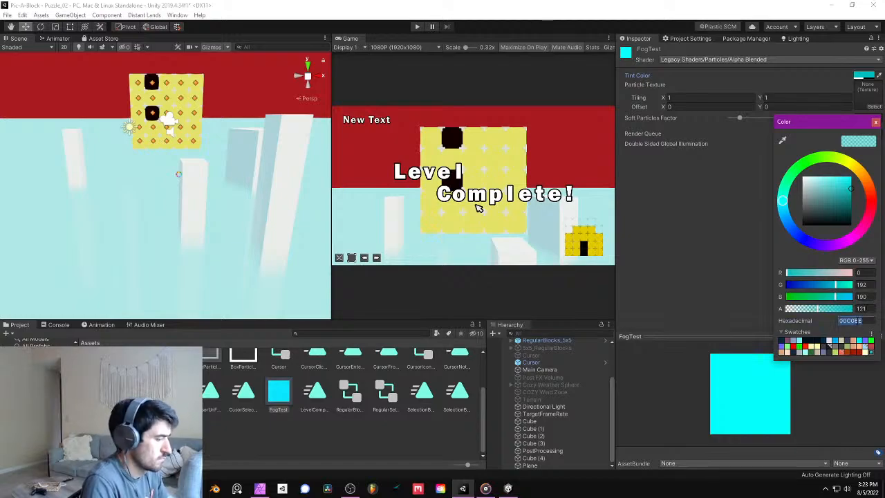
pyautogui.click(876, 122)
# - Set the SkyTest1 skybox material's tint color to the copied 00C0BE and inspect how it blends with the fog
pyautogui.click(789, 39)
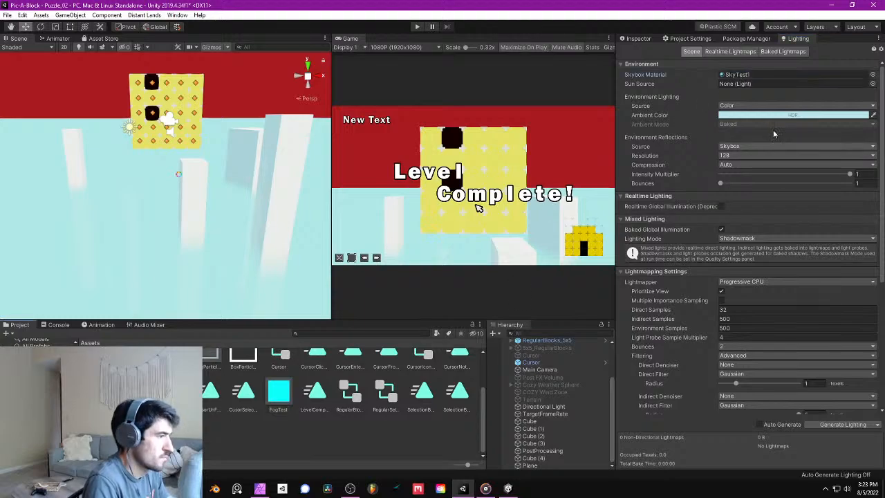
pyautogui.click(639, 39)
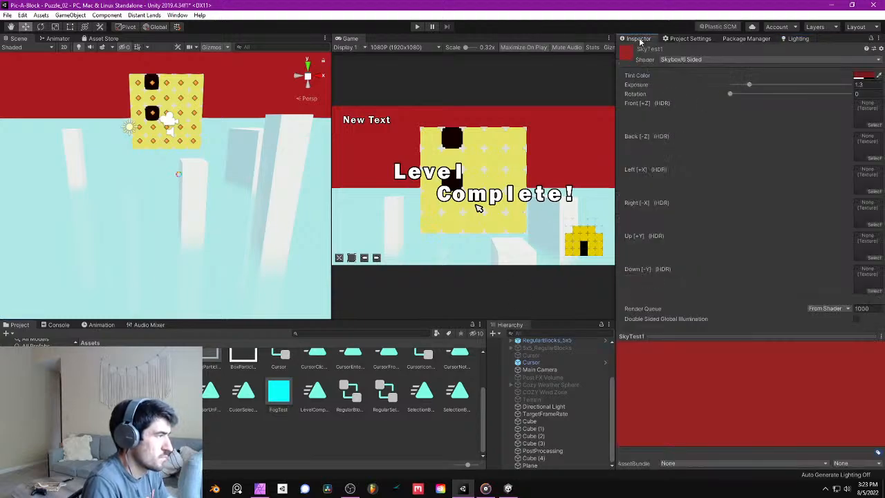
pyautogui.click(862, 75)
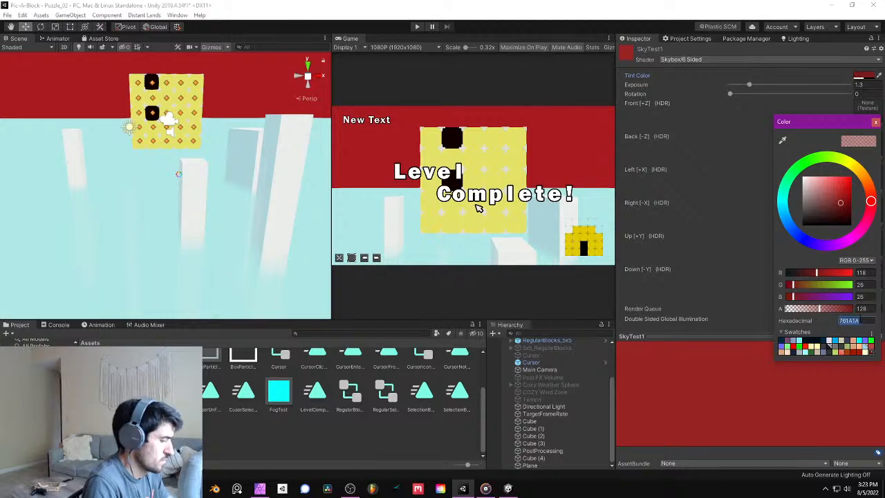
pyautogui.hotkey('ctrl', 'v')
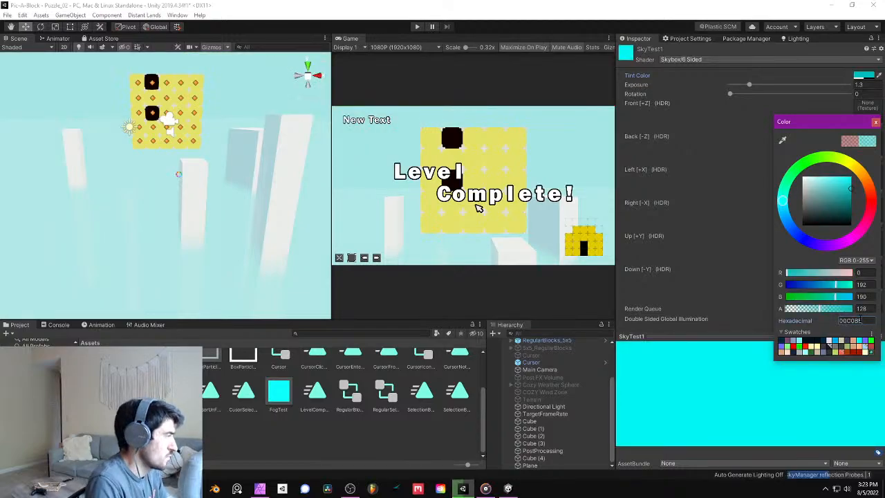
pyautogui.click(874, 121)
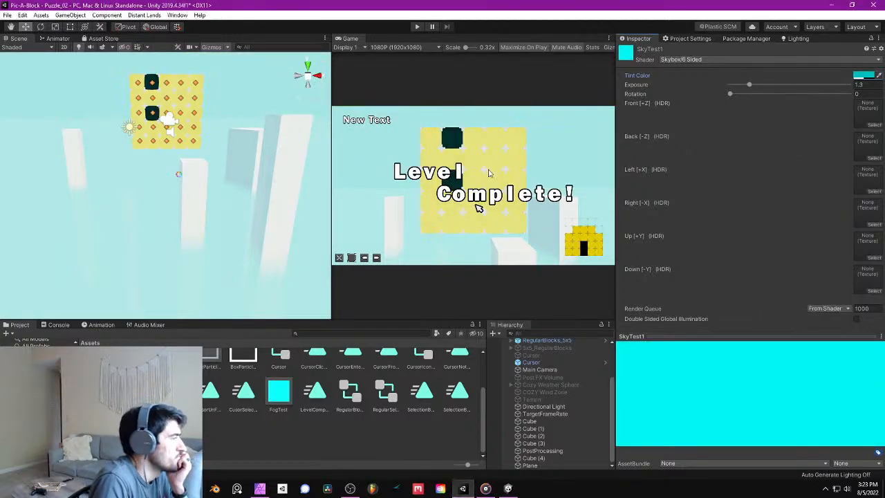
pyautogui.scroll(-6, 231, 168)
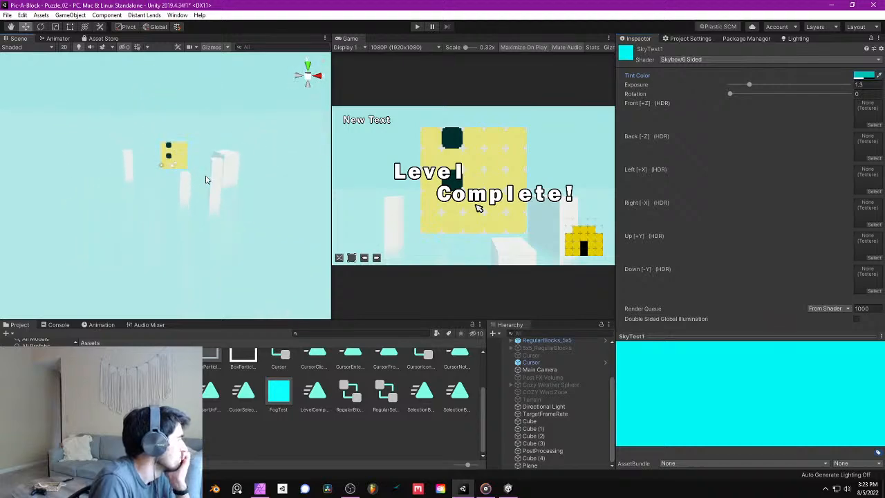
pyautogui.moveTo(208, 174)
pyautogui.mouseDown(button='right')
pyautogui.moveTo(212, 147)
pyautogui.moveTo(211, 187)
pyautogui.mouseUp(button='right')
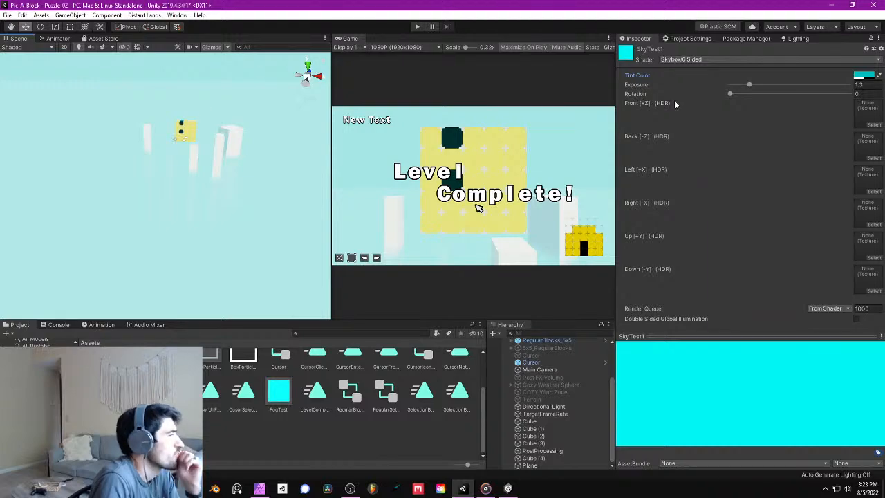
# - Set the alpha of the SkyTest1 material's tint color to 155
pyautogui.click(861, 74)
pyautogui.moveTo(823, 312); pyautogui.dragTo(681, 310)
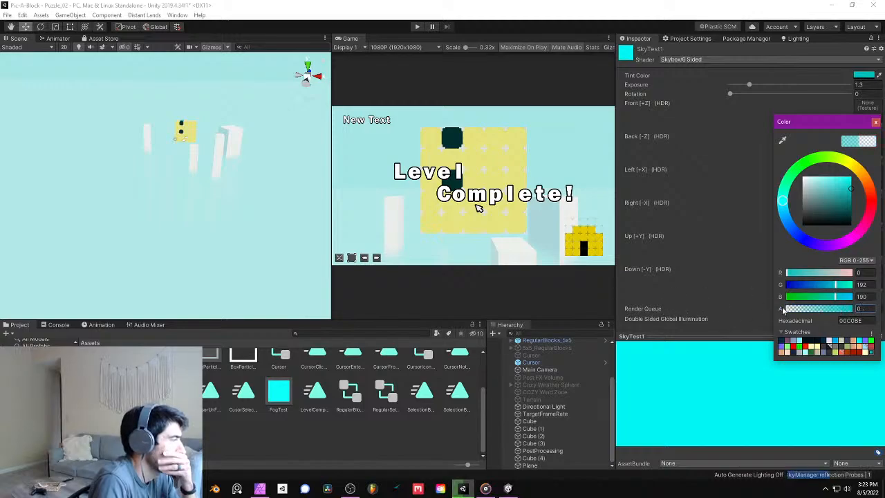
pyautogui.moveTo(783, 311); pyautogui.dragTo(803, 309)
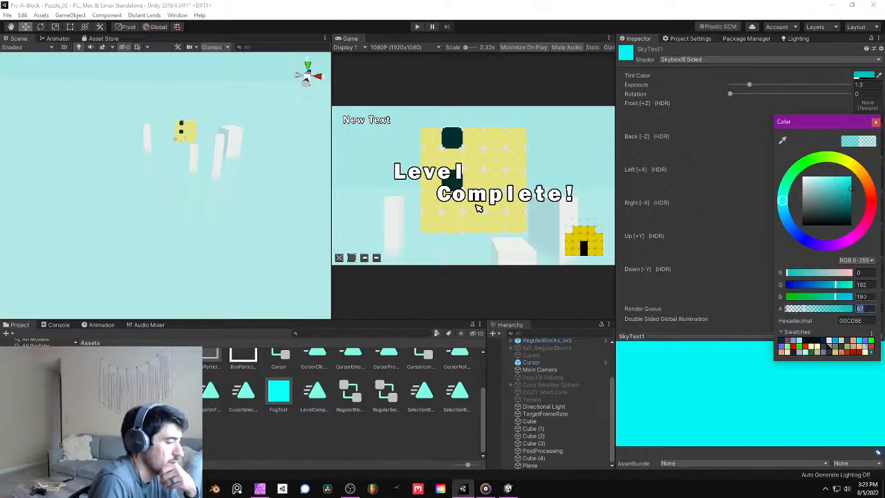
pyautogui.write('155')
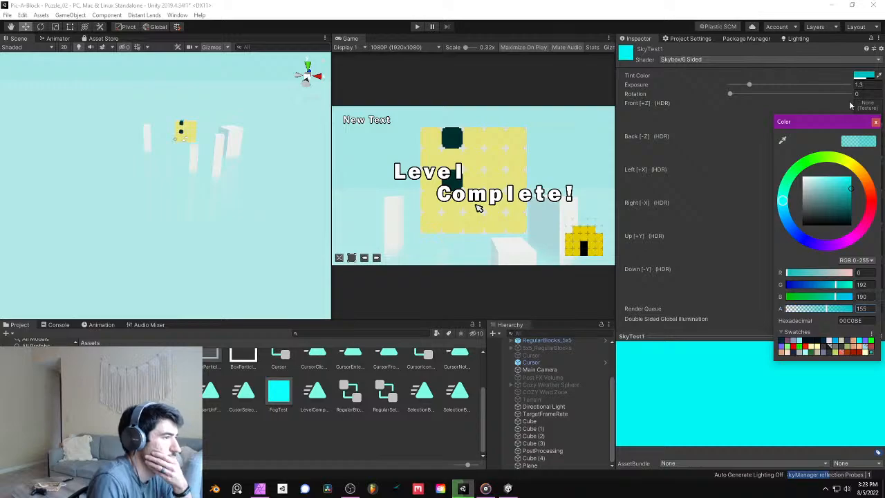
pyautogui.click(875, 121)
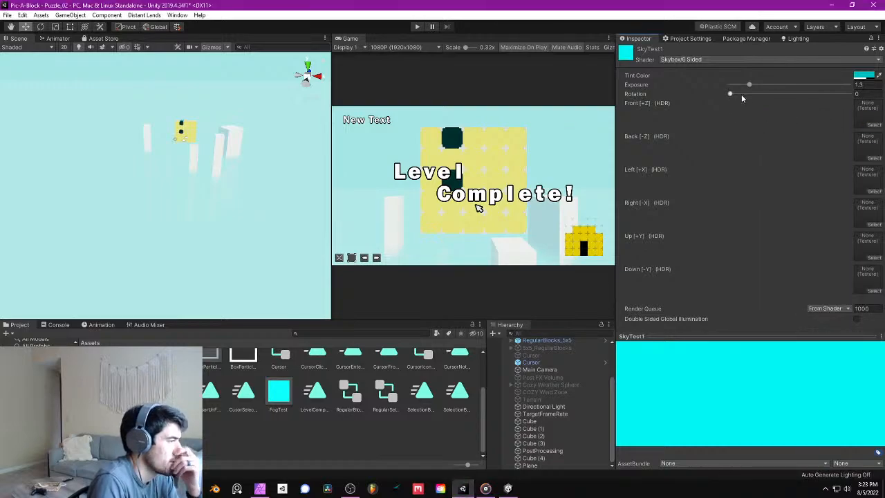
# - Raise the SkyTest1 material's exposure to 1.46 and save the scene
pyautogui.moveTo(749, 86)
pyautogui.mouseDown()
pyautogui.moveTo(725, 87)
pyautogui.moveTo(760, 90)
pyautogui.moveTo(752, 88)
pyautogui.mouseUp()
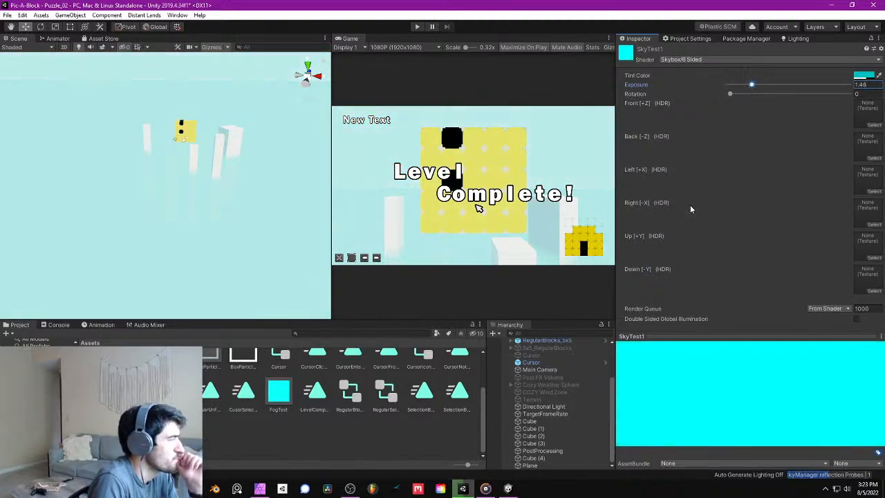
pyautogui.click(8, 15)
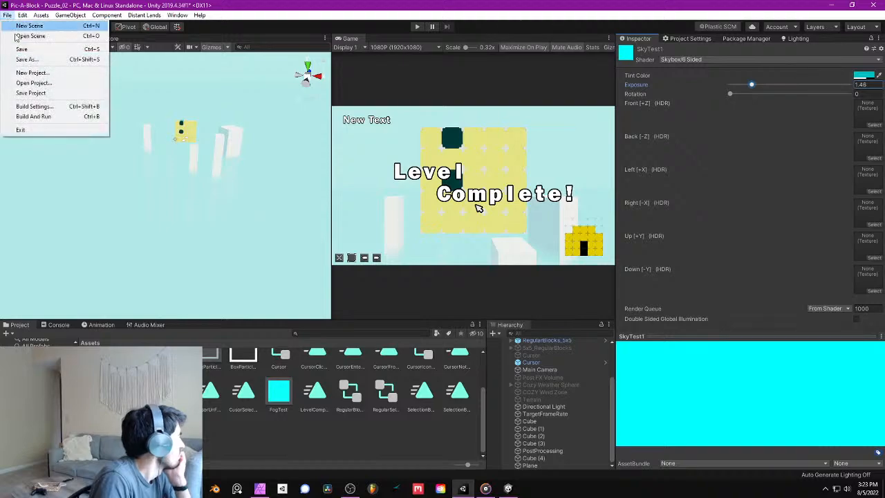
pyautogui.click(28, 47)
# - Run the scene in play mode and clear all five yellow blocks from the puzzle's center column
pyautogui.click(419, 28)
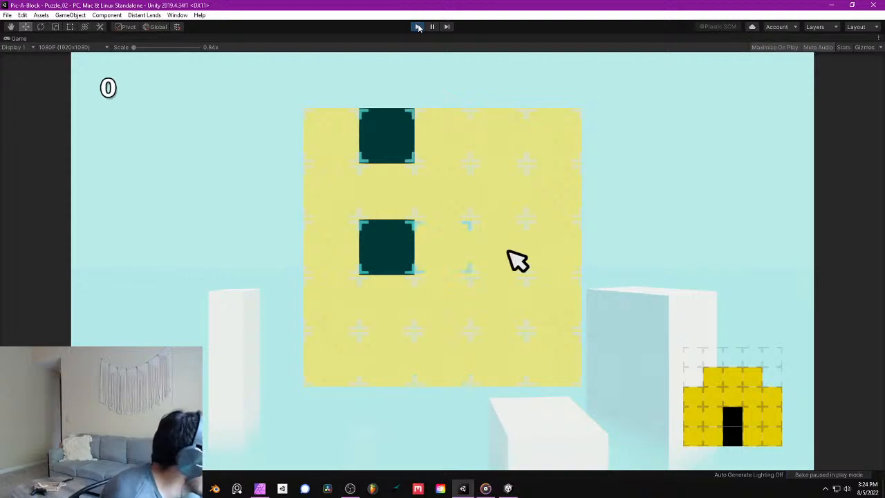
pyautogui.press('space')
pyautogui.press('Up')
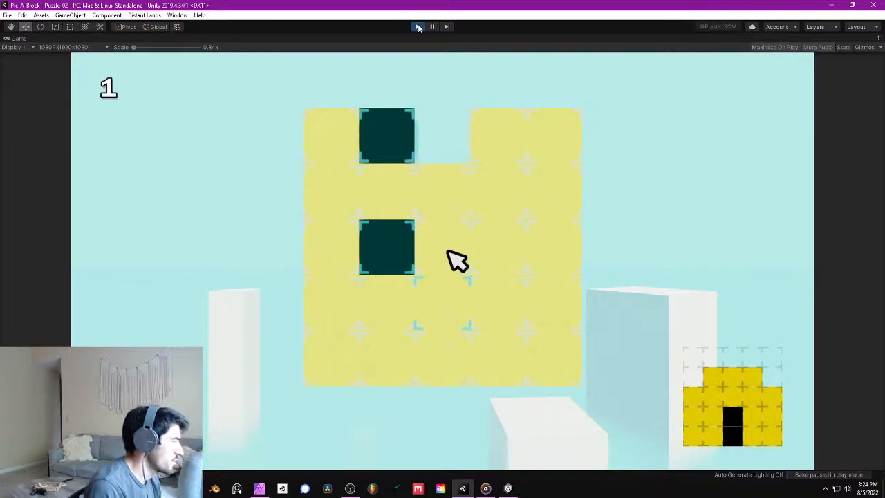
pyautogui.press('space')
pyautogui.press('space')
pyautogui.press('Down')
# - Slide the two black blocks into the center column of the puzzle and drop a yellow block above them
pyautogui.press('space')
pyautogui.press('Down')
pyautogui.press('space')
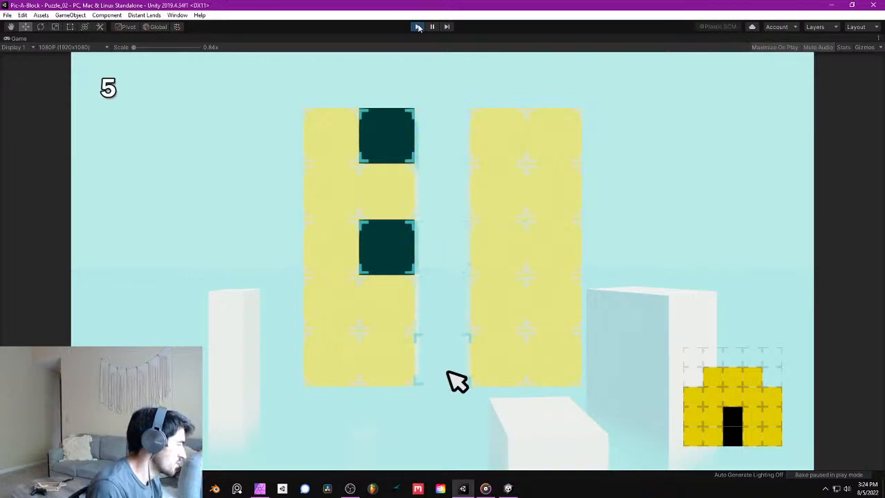
pyautogui.press('Left')
pyautogui.press('Up')
pyautogui.press('Up')
pyautogui.press('space')
pyautogui.press('Up')
pyautogui.press('space')
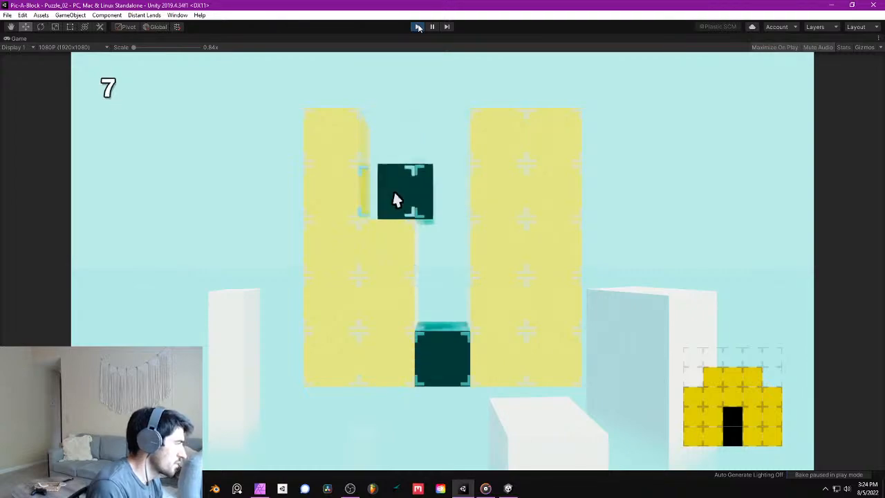
pyautogui.press('Right')
# - Clear the puzzle's top row, leaving the second row filled across with yellow blocks
pyautogui.press('Right')
pyautogui.press('space')
pyautogui.press('Down')
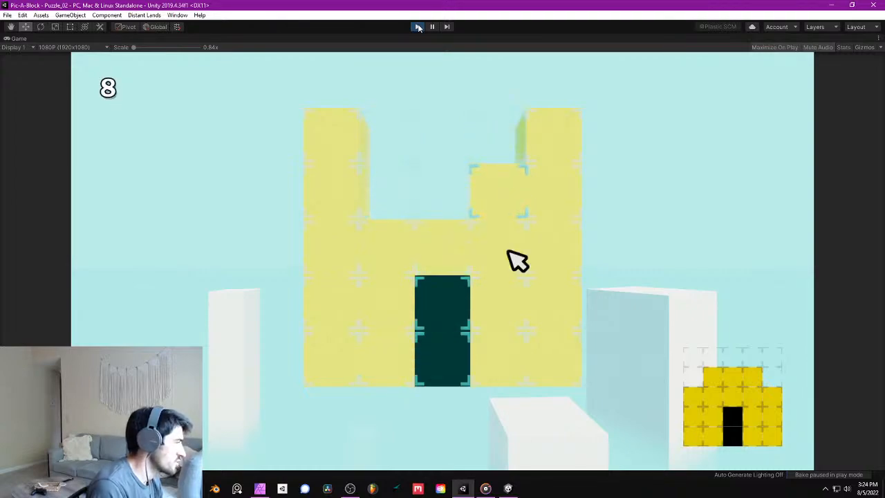
pyautogui.press('Up')
pyautogui.press('space')
pyautogui.press('Up')
pyautogui.press('Right')
pyautogui.press('space')
pyautogui.press('Left')
pyautogui.press('Left')
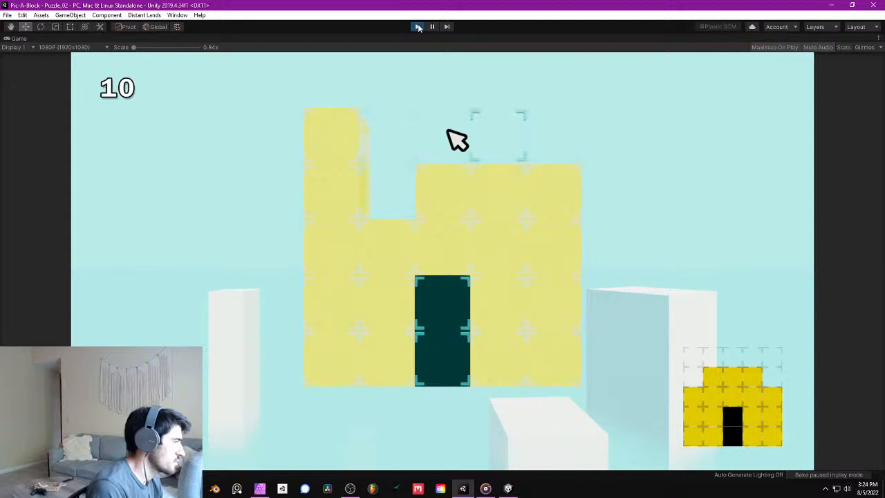
pyautogui.press('Left')
pyautogui.press('Left')
# - Remove both end blocks of the second row to complete the house shape, and exit play mode
pyautogui.press('space')
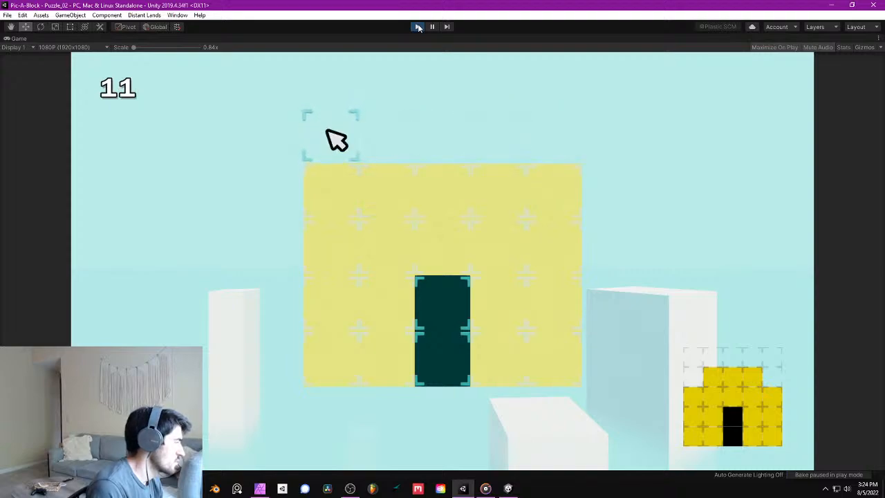
pyautogui.press('Down')
pyautogui.press('space')
pyautogui.press('Right')
pyautogui.press('Right')
pyautogui.press('Right')
pyautogui.press('Right')
pyautogui.press('space')
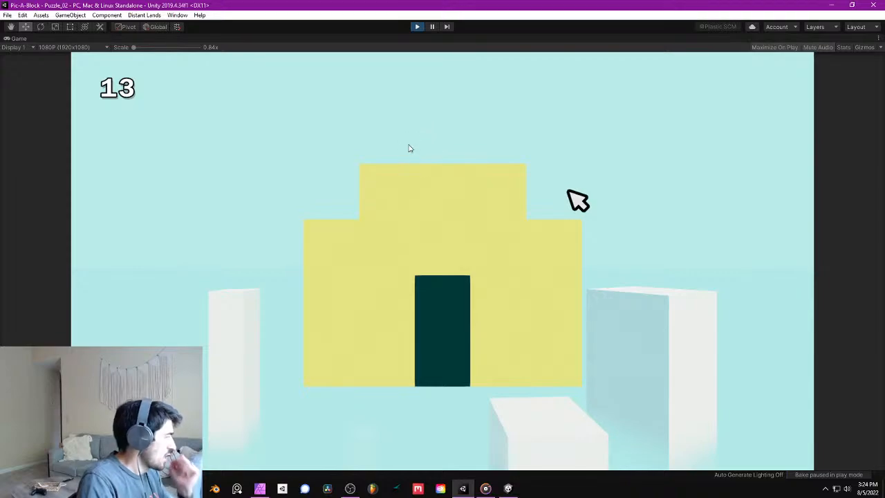
pyautogui.click(418, 29)
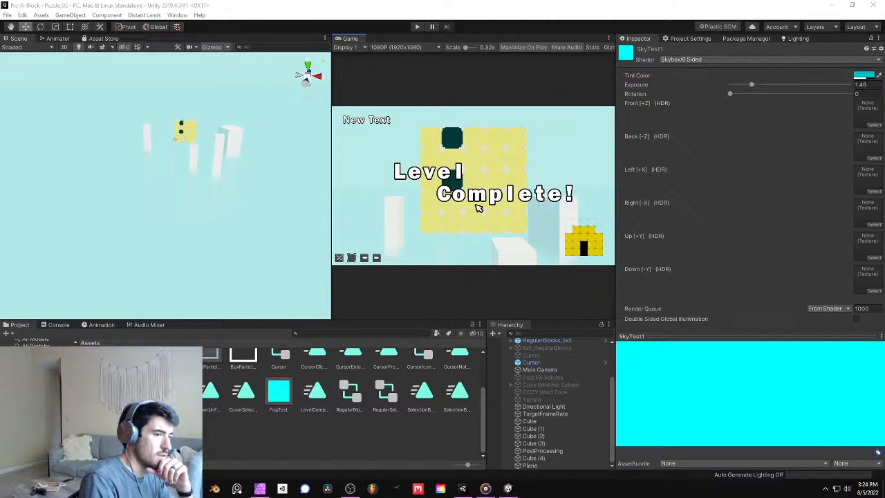
# - Check the fog and sky around the pillars in the scene and save the project
pyautogui.moveTo(224, 124); pyautogui.dragTo(227, 113, button='right')
pyautogui.moveTo(221, 185); pyautogui.dragTo(217, 155, button='right')
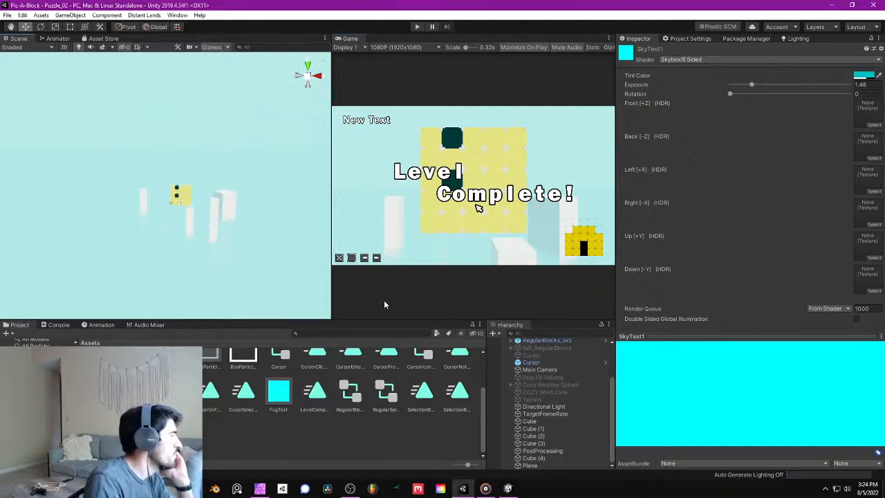
pyautogui.click(7, 14)
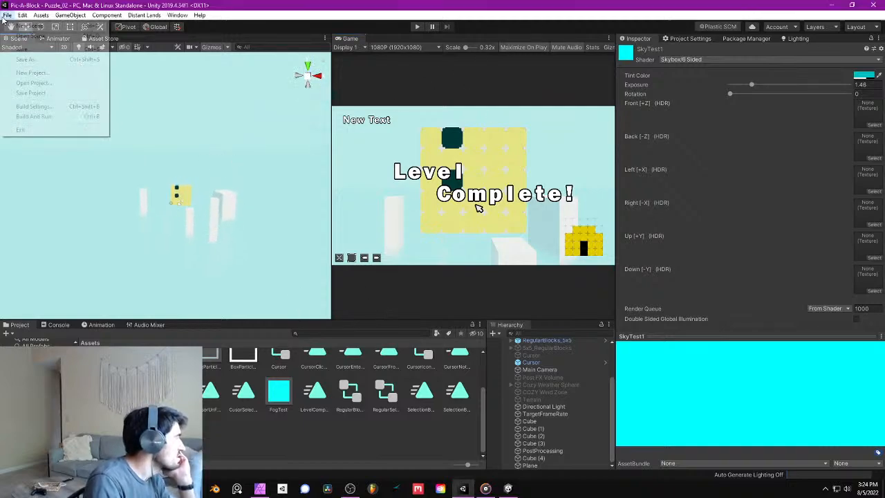
pyautogui.click(30, 93)
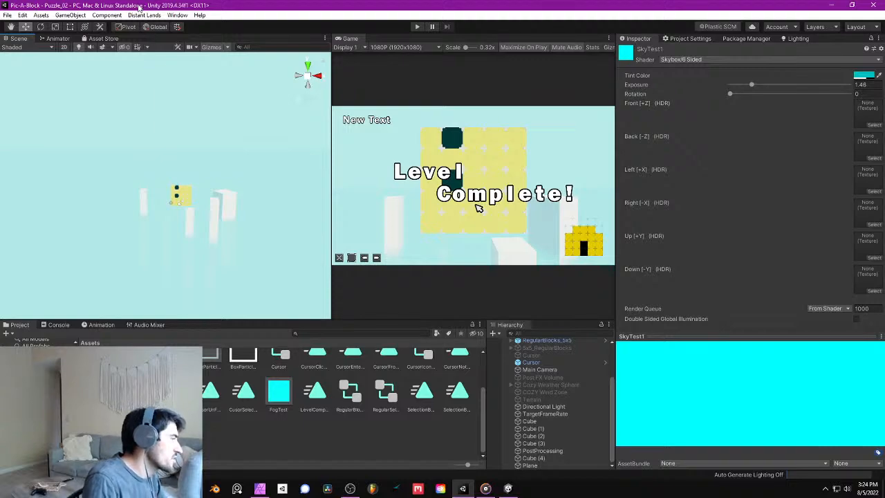
# - Add a Vignette effect to the PostProcessing object's post-process volume
pyautogui.moveTo(197, 158); pyautogui.dragTo(198, 188, button='right')
pyautogui.scroll(5, 208, 178)
pyautogui.moveTo(216, 148); pyautogui.dragTo(215, 175, button='middle')
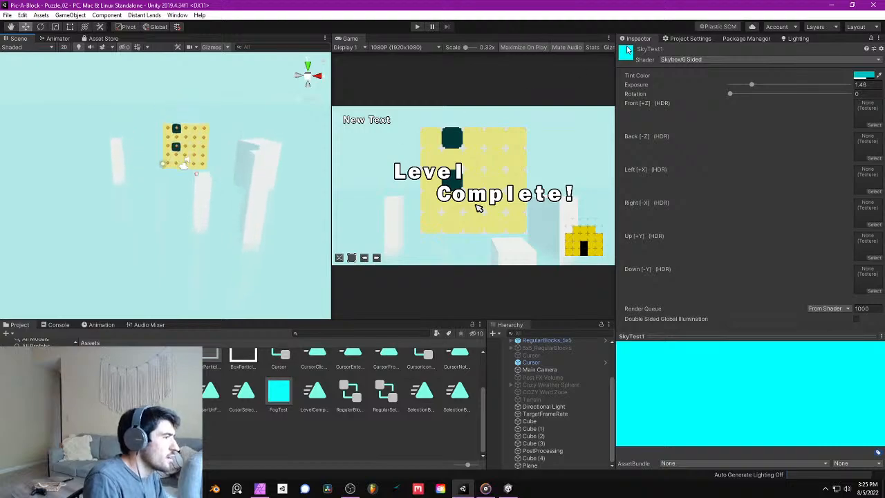
pyautogui.click(553, 450)
pyautogui.scroll(-10, 701, 175)
pyautogui.scroll(5, 739, 332)
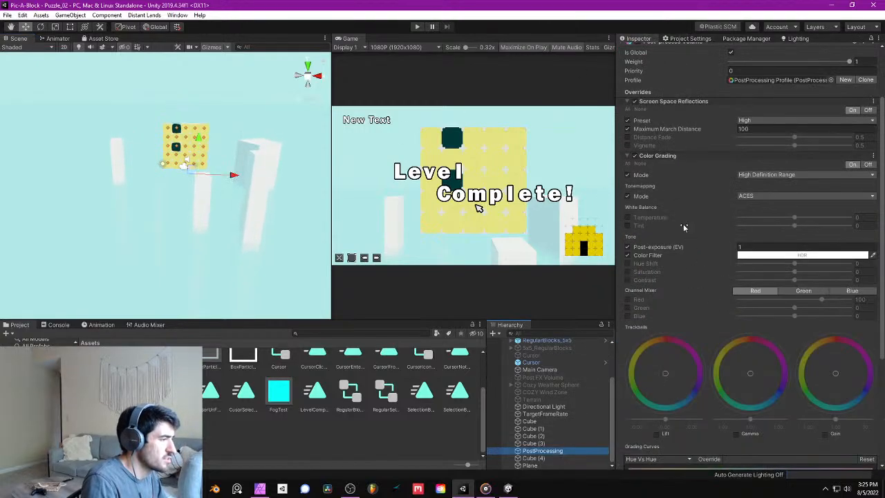
pyautogui.click(695, 158)
pyautogui.click(704, 243)
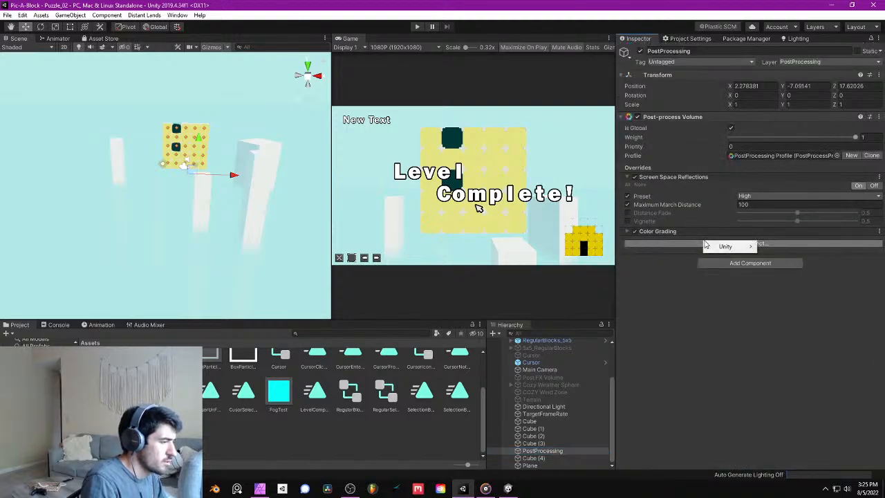
pyautogui.click(791, 346)
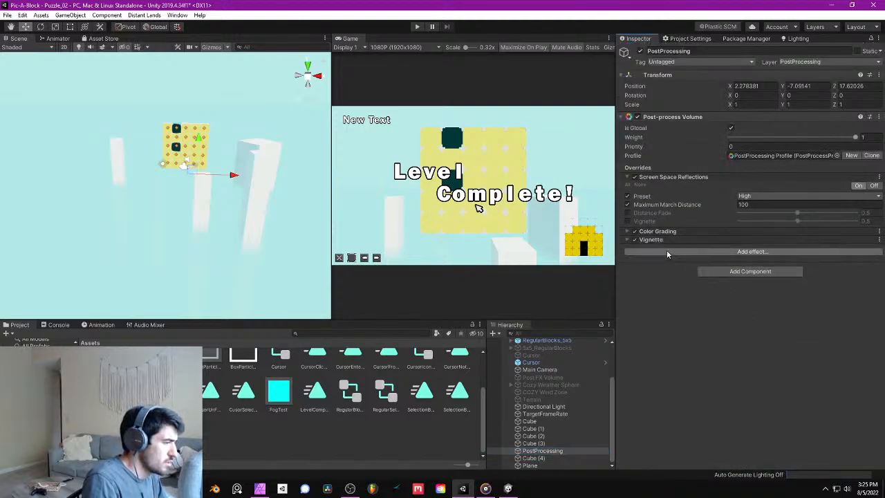
# - Enable the vignette's Mode, Color and Intensity overrides and set the intensity to 0.441
pyautogui.click(628, 239)
pyautogui.click(627, 259)
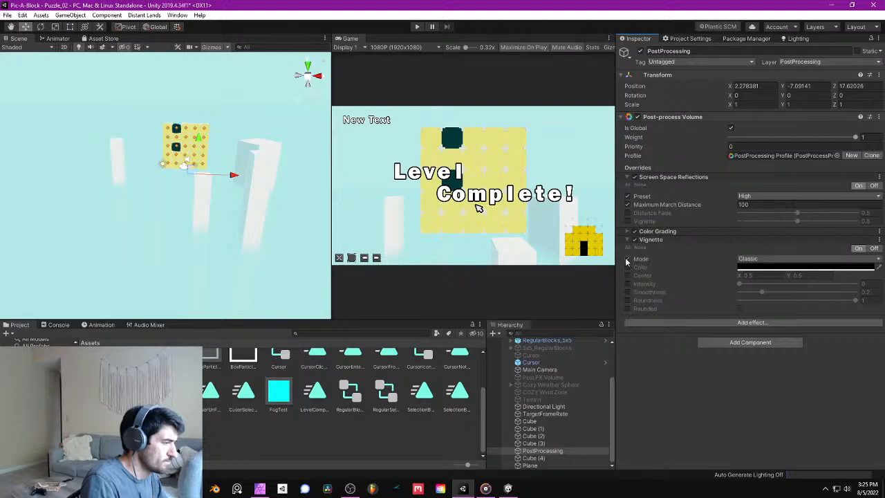
pyautogui.click(627, 267)
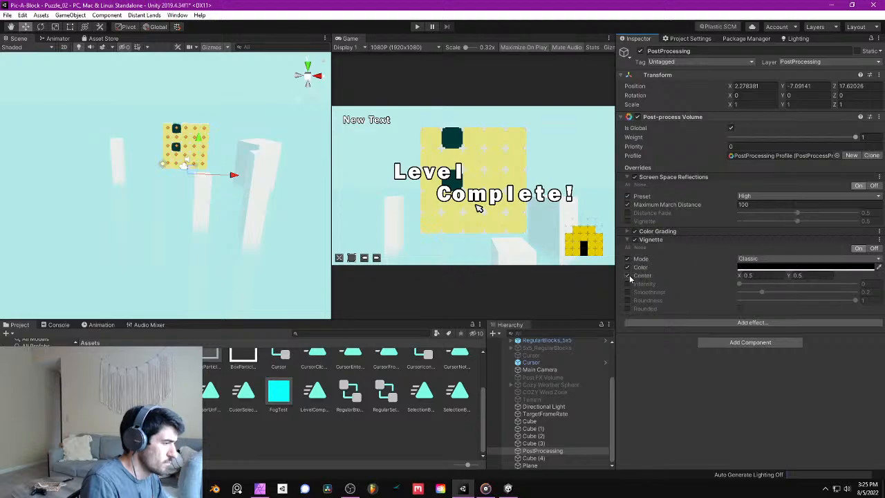
pyautogui.click(627, 283)
pyautogui.moveTo(739, 284); pyautogui.dragTo(790, 291)
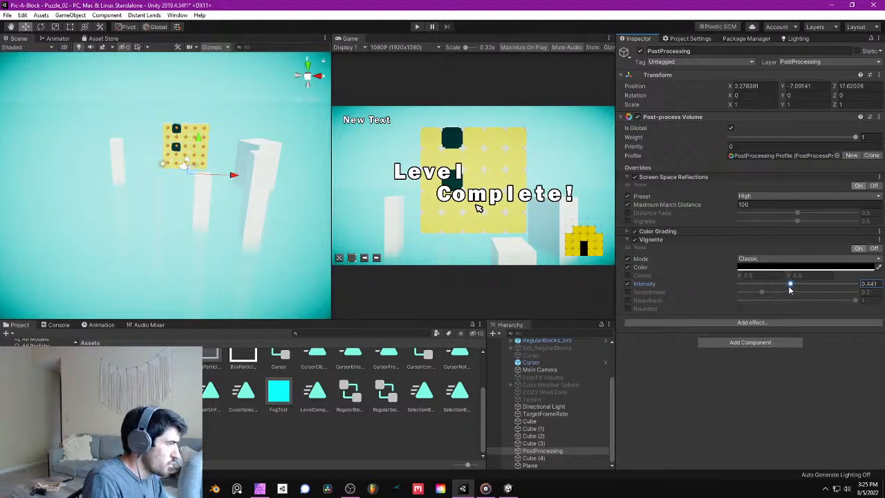
# - Set the vignette's intensity to 0.4 and save the scene
pyautogui.click(870, 283)
pyautogui.press('BackSpace')
pyautogui.write('0.4')
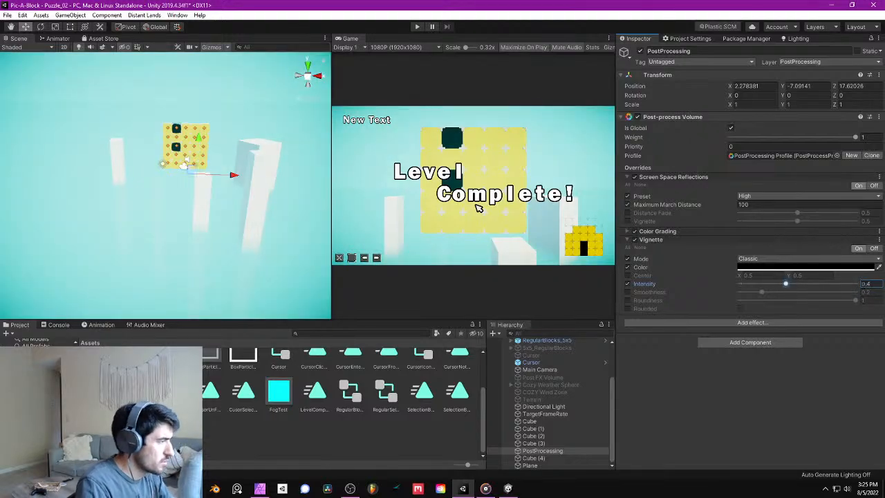
pyautogui.click(8, 15)
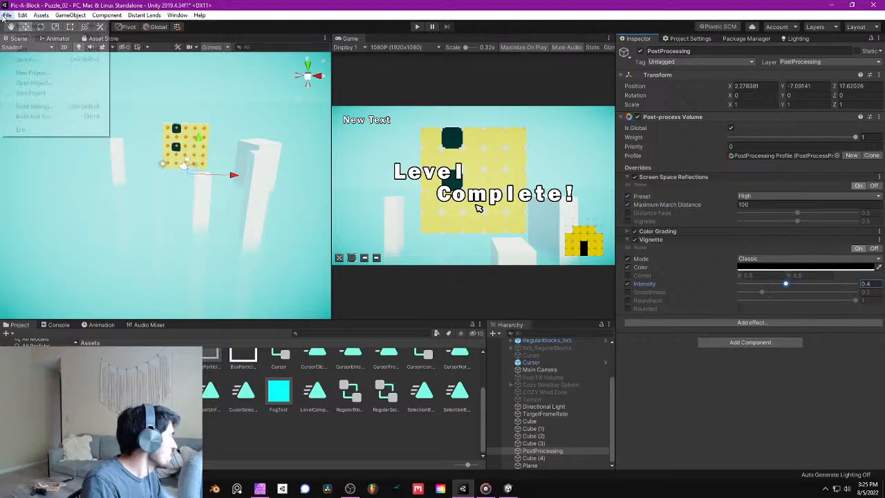
pyautogui.click(22, 50)
# - Run the puzzle in play mode to check the vignette, and exit play mode
pyautogui.click(416, 28)
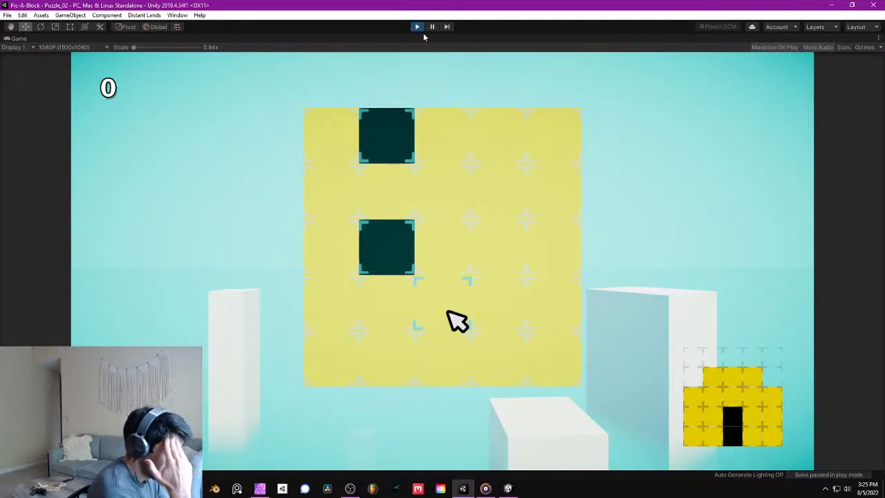
pyautogui.click(417, 26)
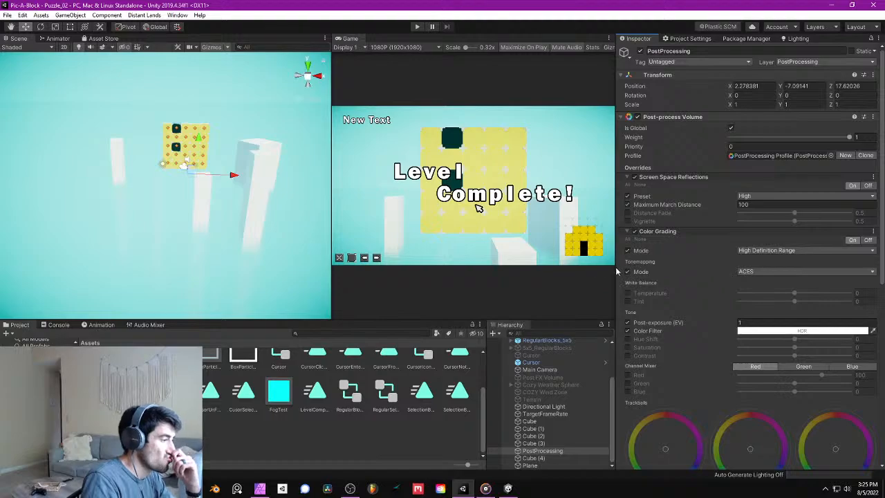
# - Compare the scene with Color Grading disabled and enabled, leave the effect enabled and save the scene
pyautogui.click(635, 232)
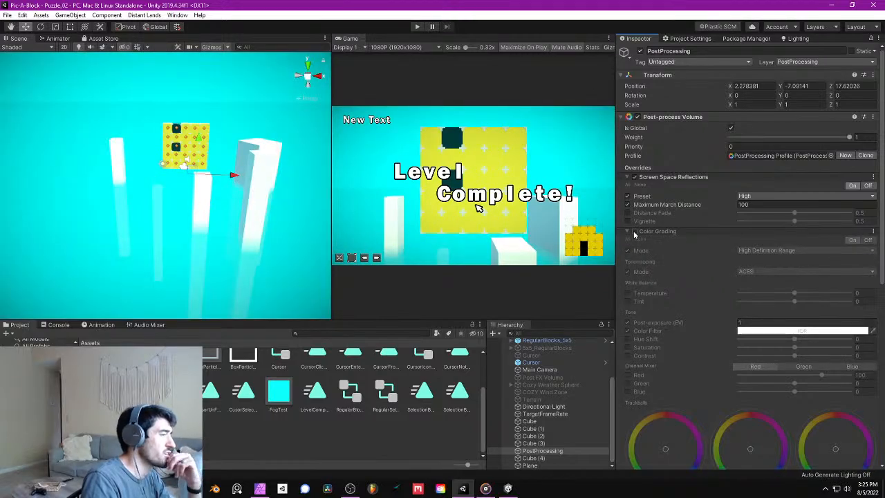
pyautogui.click(635, 231)
pyautogui.click(634, 231)
pyautogui.click(635, 231)
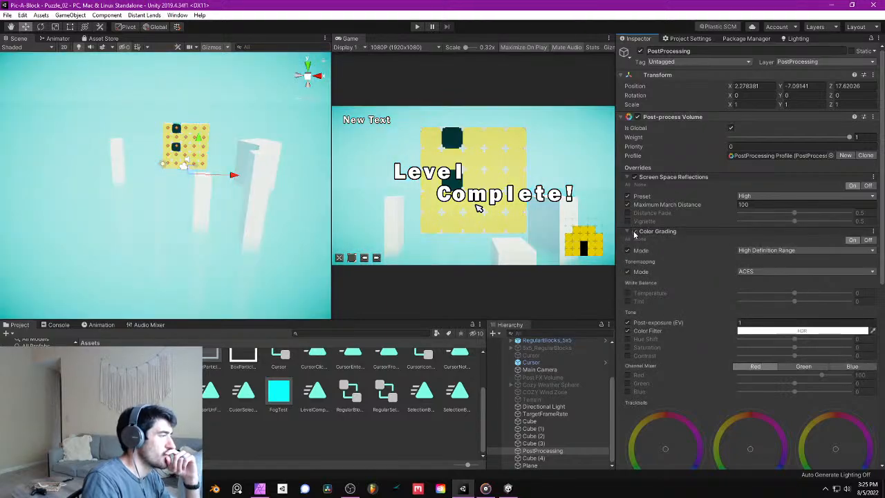
pyautogui.click(635, 232)
pyautogui.click(634, 231)
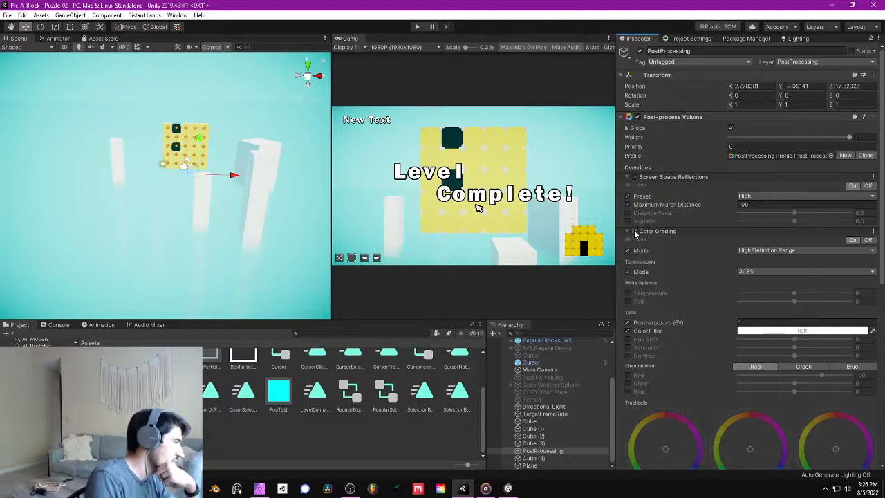
pyautogui.click(634, 231)
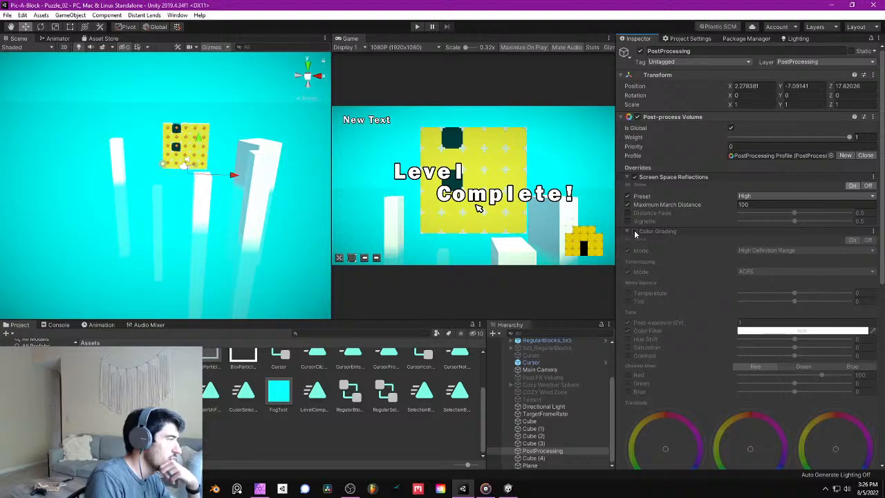
pyautogui.click(635, 232)
pyautogui.click(635, 231)
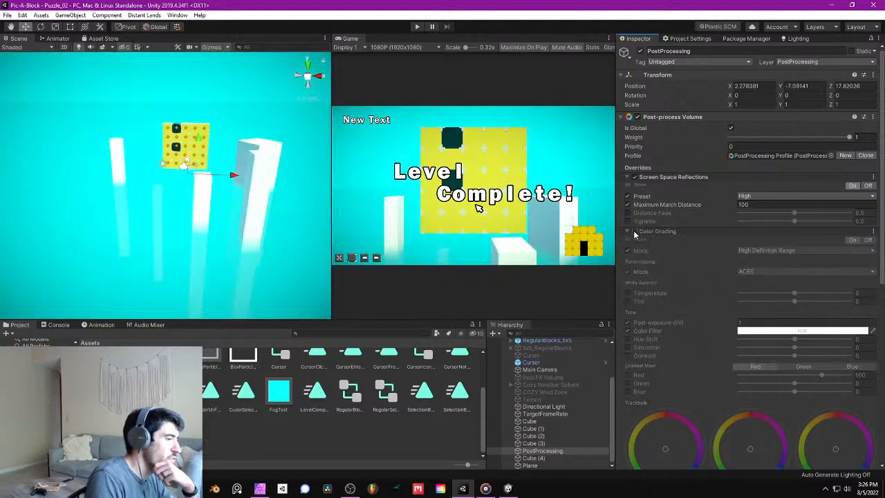
pyautogui.click(635, 231)
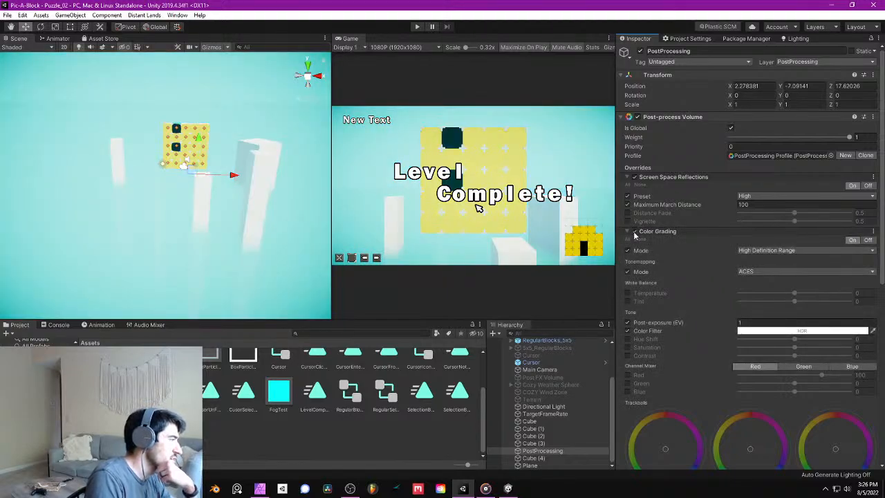
pyautogui.click(634, 232)
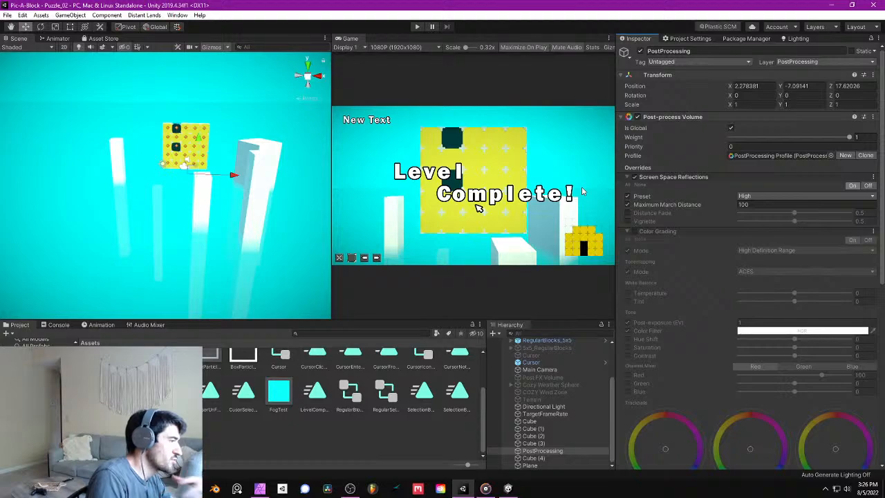
pyautogui.click(634, 232)
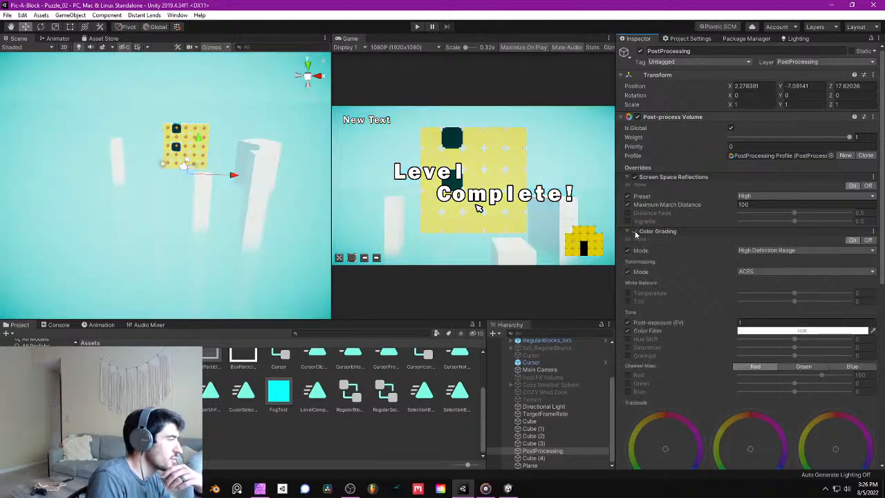
pyautogui.click(7, 15)
pyautogui.click(27, 49)
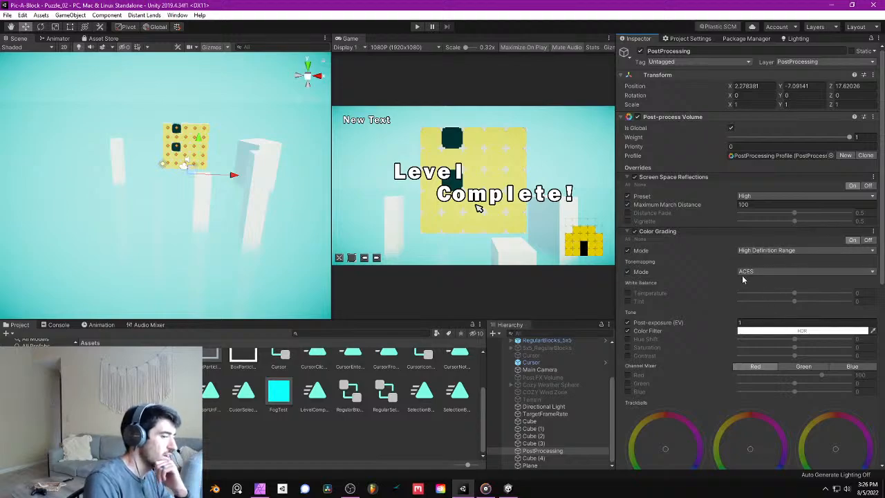
# - Try Color Grading post-exposure values of -3.77 and 1.5, and settle on 0.5
pyautogui.scroll(-5, 743, 277)
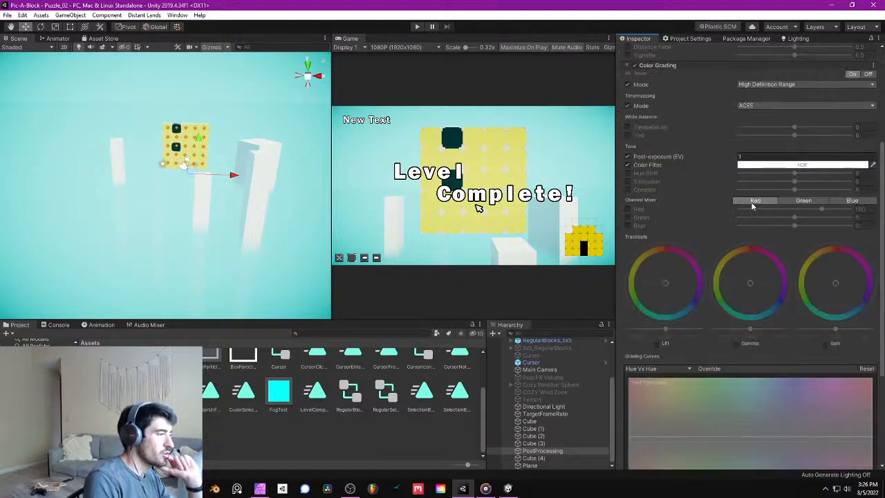
pyautogui.click(754, 156)
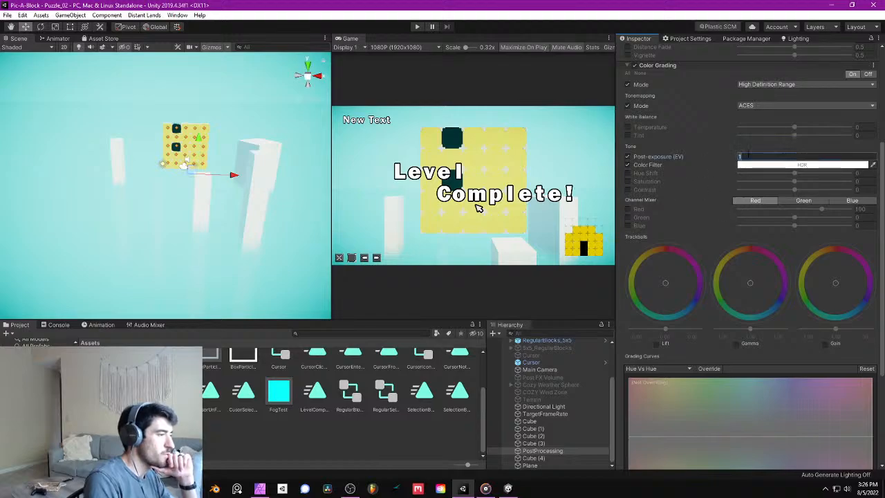
pyautogui.write('5')
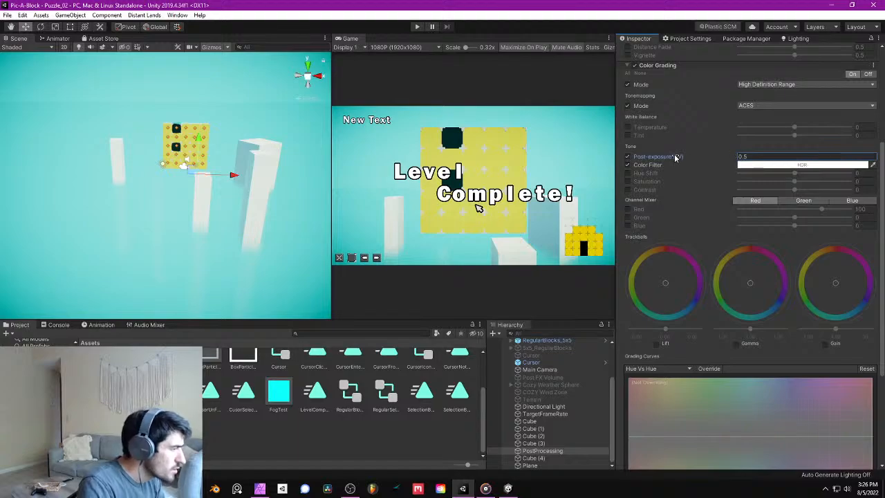
pyautogui.moveTo(678, 158); pyautogui.dragTo(618, 161)
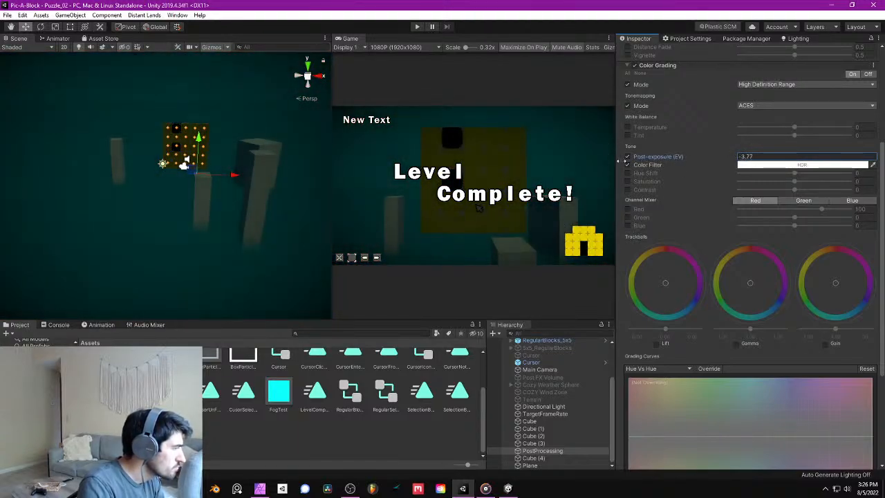
pyautogui.click(760, 158)
pyautogui.write('1.5')
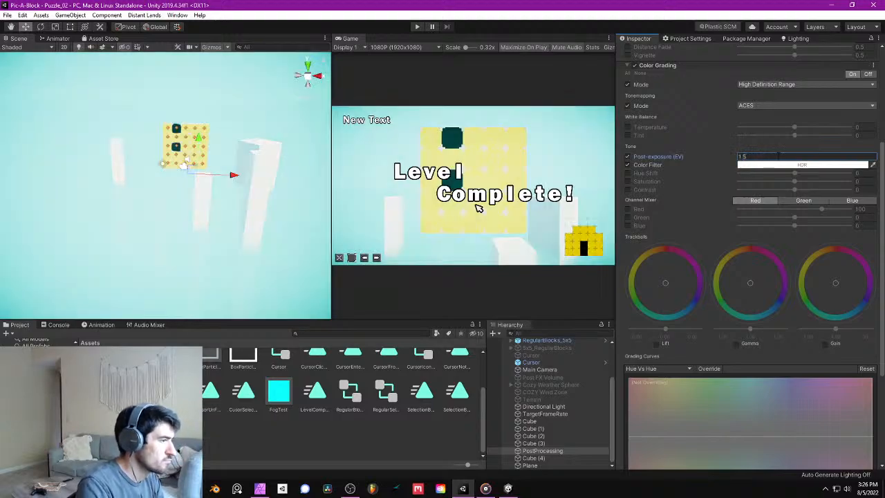
pyautogui.write('.5')
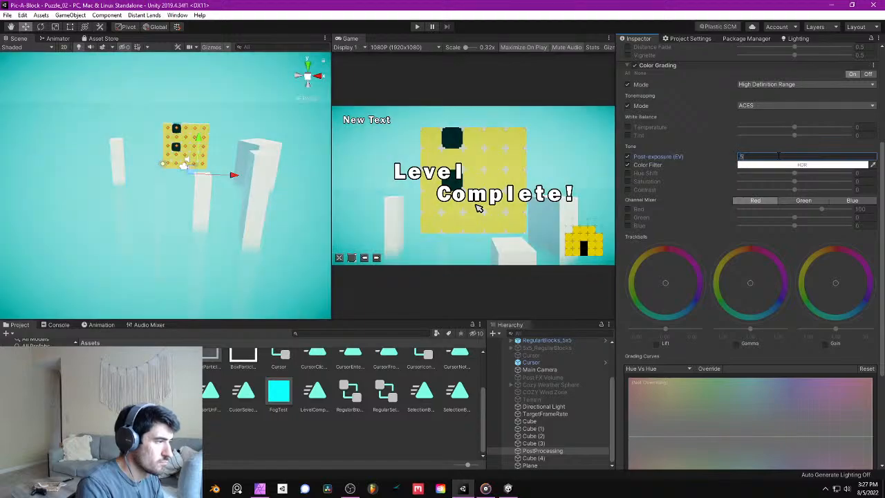
pyautogui.press('Return')
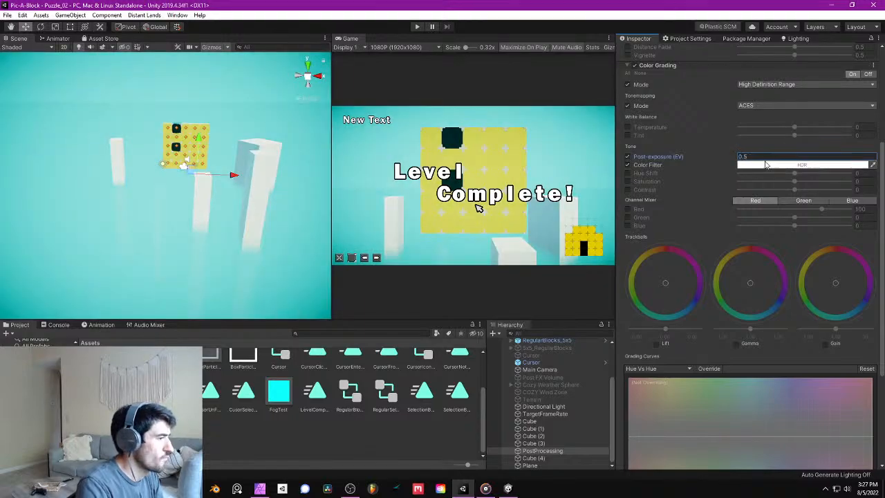
# - Enter play mode and clear all the yellow blocks from the puzzle's centre column
pyautogui.click(417, 27)
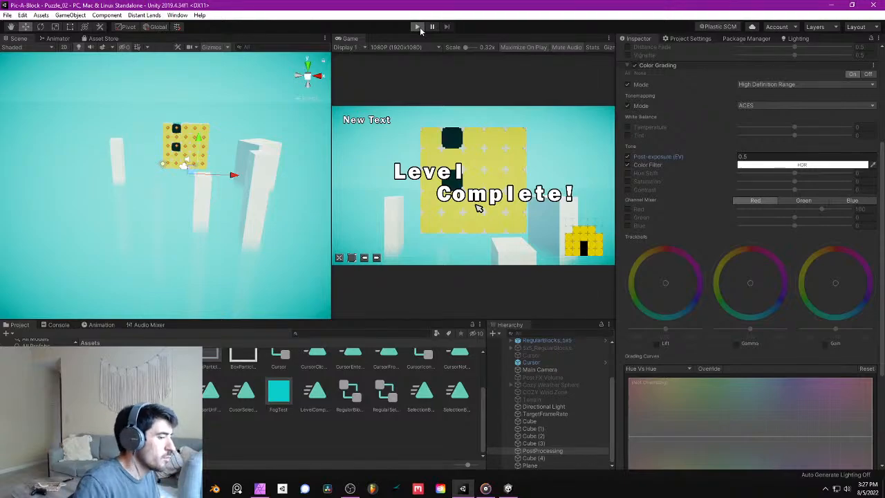
pyautogui.click(417, 27)
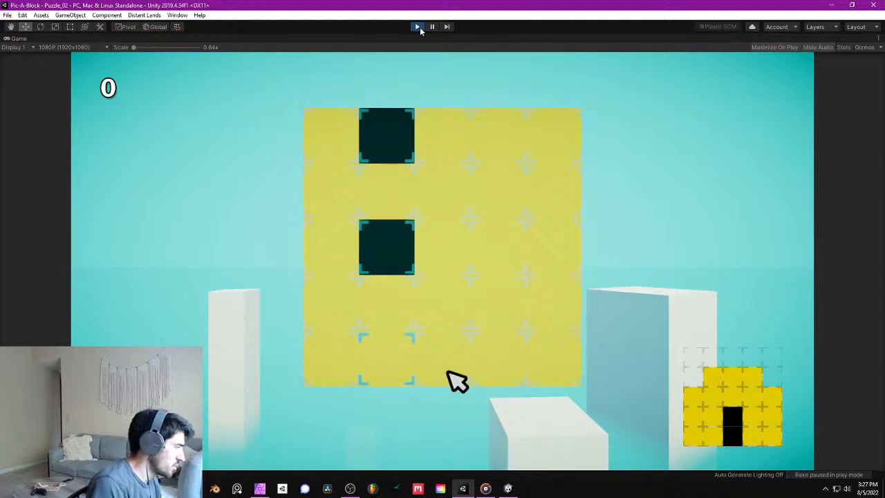
pyautogui.press('Right')
pyautogui.press('Left')
pyautogui.press('space')
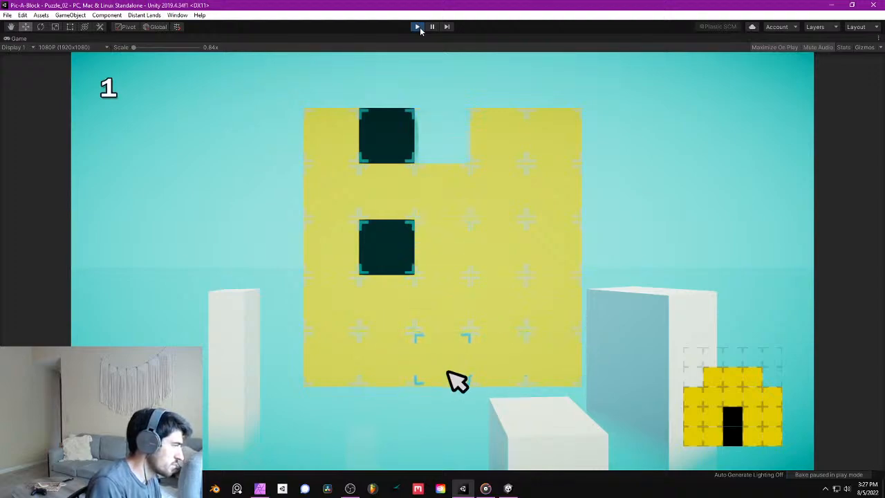
pyautogui.press('Up')
pyautogui.press('Up')
pyautogui.press('Up')
pyautogui.press('space')
pyautogui.press('Down')
pyautogui.press('space')
pyautogui.press('Down')
# - Shift the two dark blocks into the empty centre column and two yellow blocks from the fourth column on top of them
pyautogui.press('space')
pyautogui.press('Down')
pyautogui.press('space')
pyautogui.press('Left')
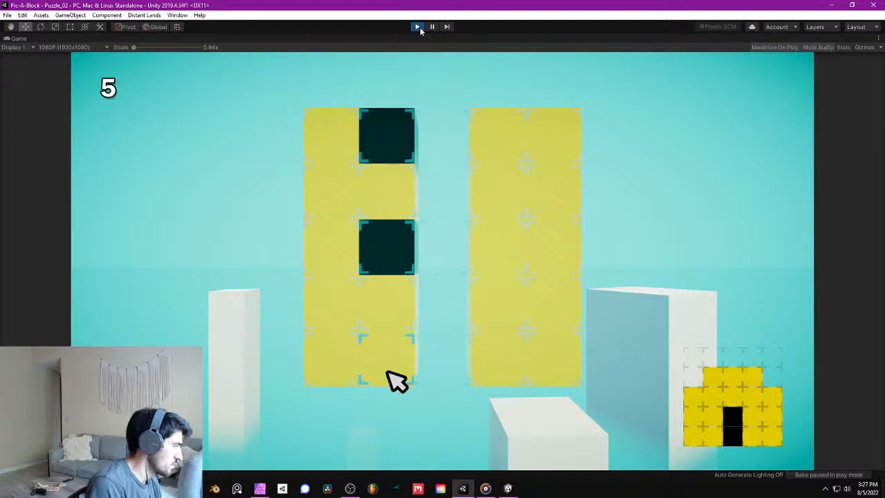
pyautogui.press('Up')
pyautogui.press('Up')
pyautogui.press('space')
pyautogui.press('Right')
pyautogui.press('Up')
pyautogui.press('space')
pyautogui.press('Right')
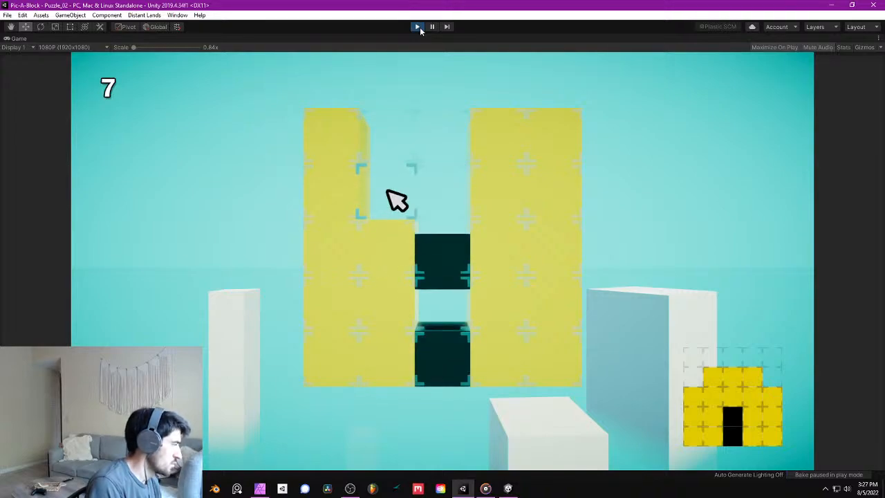
pyautogui.press('Right')
# - Shift a block inward from each outer column and remove both end blocks of the second row to complete the house shape
pyautogui.press('Right')
pyautogui.press('space')
pyautogui.press('Left')
pyautogui.press('space')
pyautogui.press('Left')
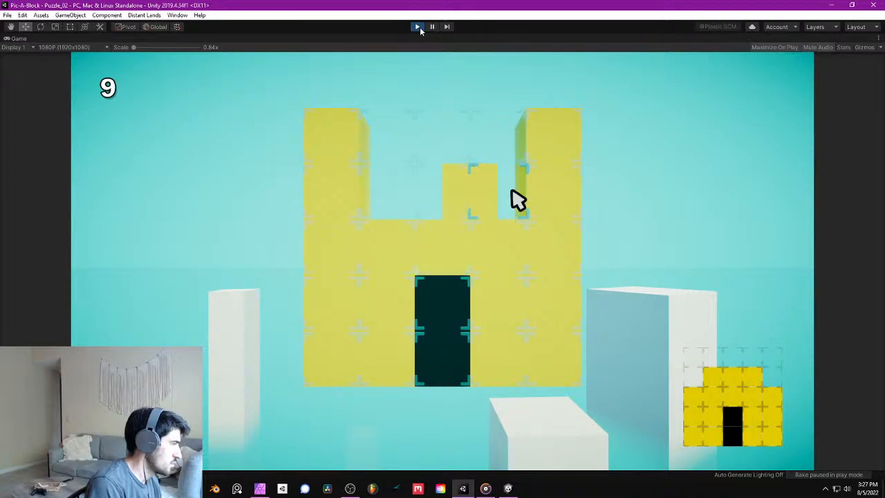
pyautogui.press('Right')
pyautogui.press('space')
pyautogui.press('Left')
pyautogui.press('Left')
pyautogui.press('Left')
pyautogui.press('Left')
pyautogui.press('Left')
pyautogui.press('space')
pyautogui.press('Right')
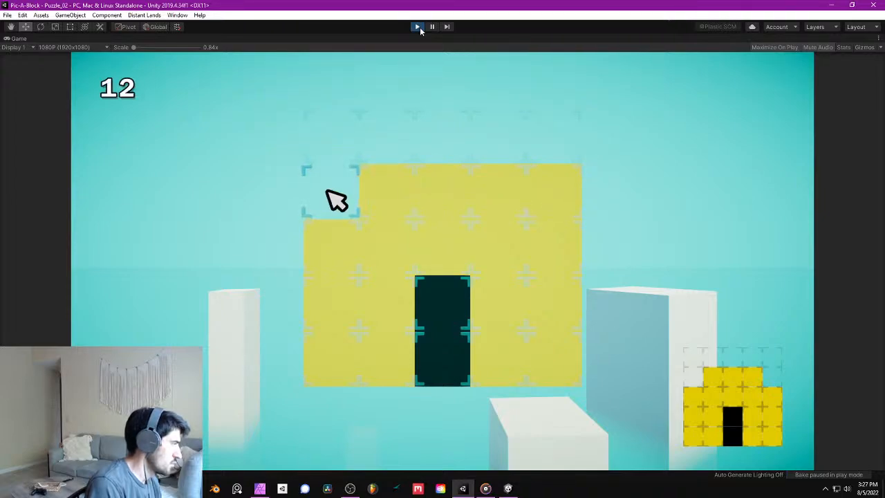
pyautogui.press('Left')
pyautogui.press('Right')
pyautogui.press('Right')
pyautogui.press('Right')
pyautogui.press('Right')
pyautogui.press('Right')
pyautogui.press('space')
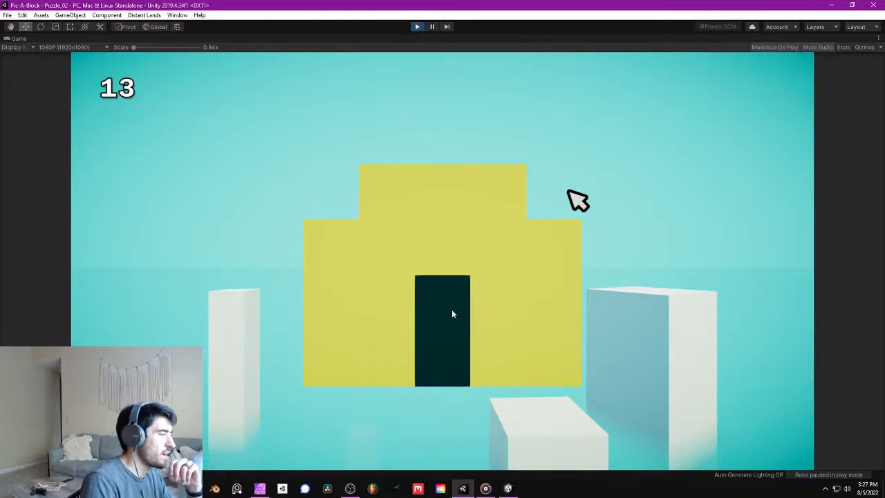
# - Exit play mode and save the project
pyautogui.click(417, 26)
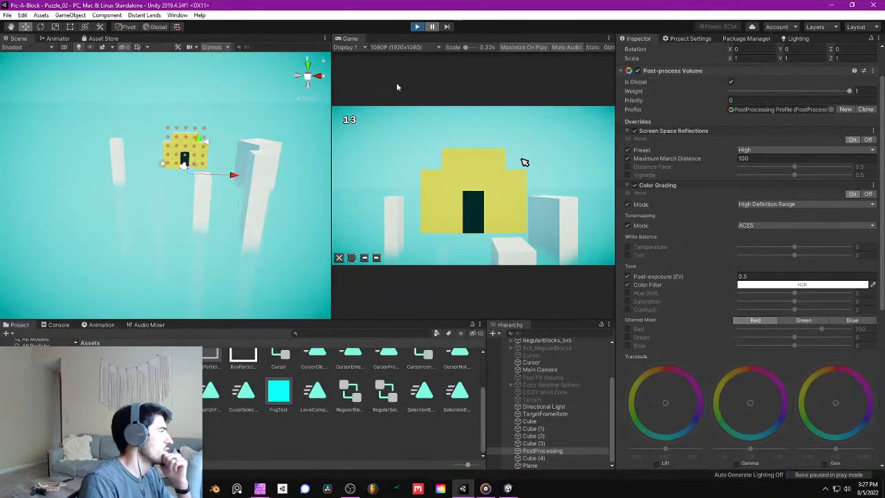
pyautogui.click(7, 17)
pyautogui.click(33, 92)
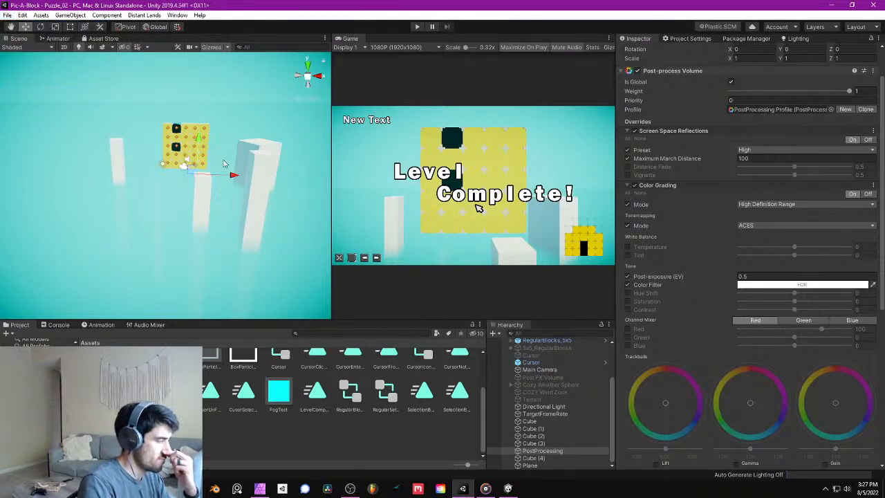
# - Examine the block grid, pillars and fog from several angles in the scene, and save the scene
pyautogui.moveTo(205, 152); pyautogui.dragTo(204, 170, button='middle')
pyautogui.scroll(10, 228, 138)
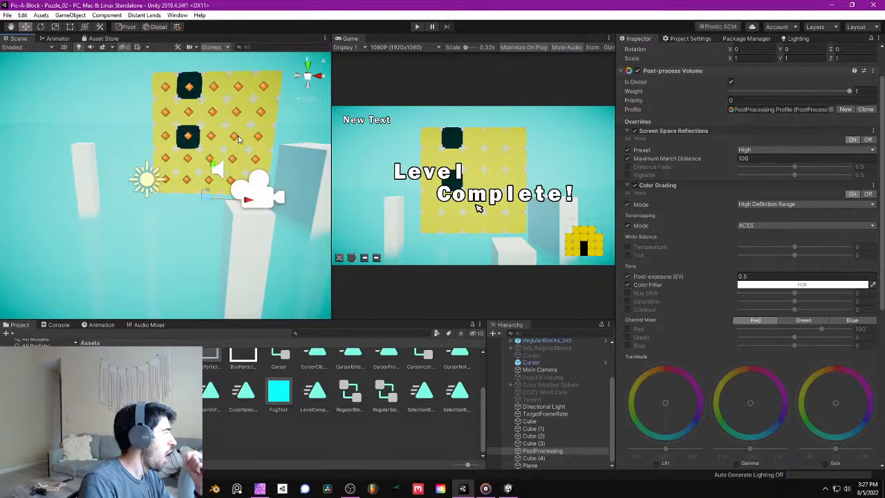
pyautogui.moveTo(251, 99); pyautogui.dragTo(194, 197, button='middle')
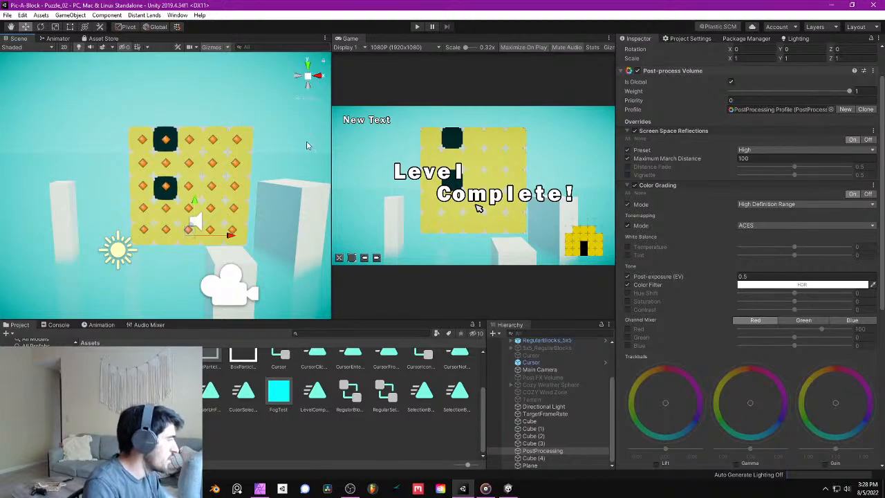
pyautogui.moveTo(274, 167); pyautogui.dragTo(196, 186, button='right')
pyautogui.press('w')
pyautogui.scroll(-3, 196, 187)
pyautogui.press('s')
pyautogui.moveTo(195, 187); pyautogui.dragTo(278, 214, button='right')
pyautogui.press('w')
pyautogui.press('s')
pyautogui.click(7, 17)
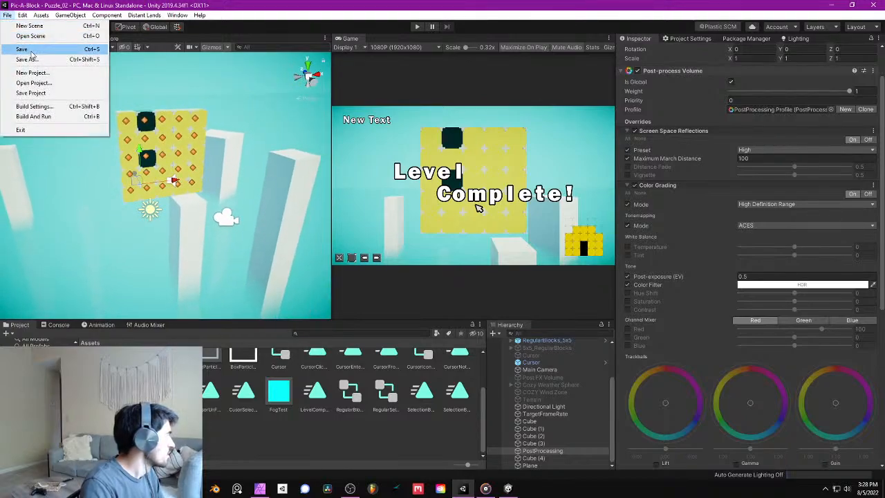
pyautogui.click(26, 49)
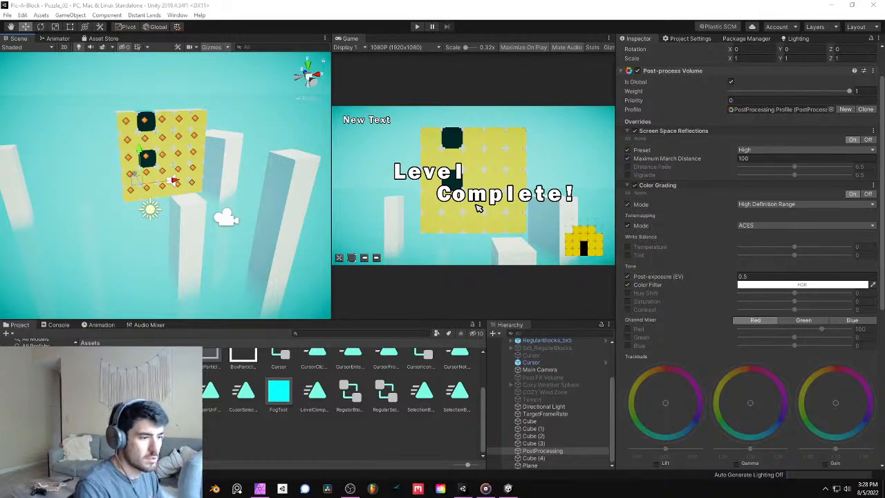
# - Switch to the browser and show the image results for "table 3d models"
pyautogui.hotkey('alt', 'Tab')
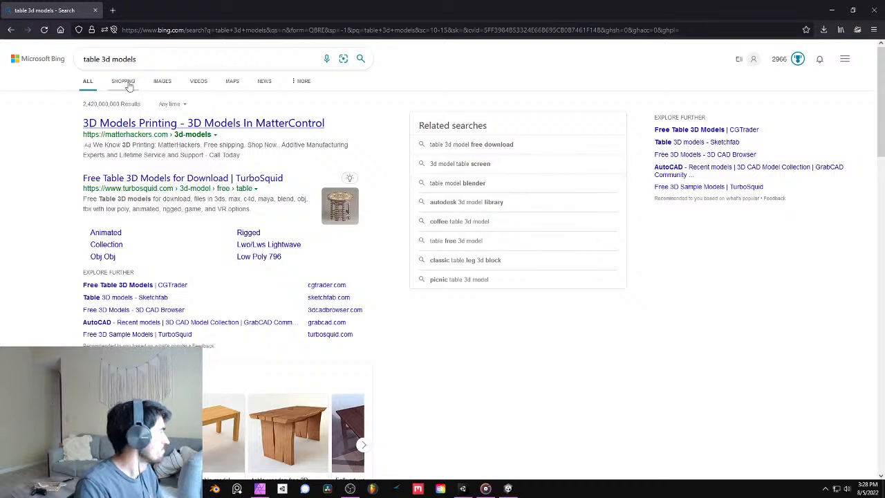
pyautogui.click(165, 88)
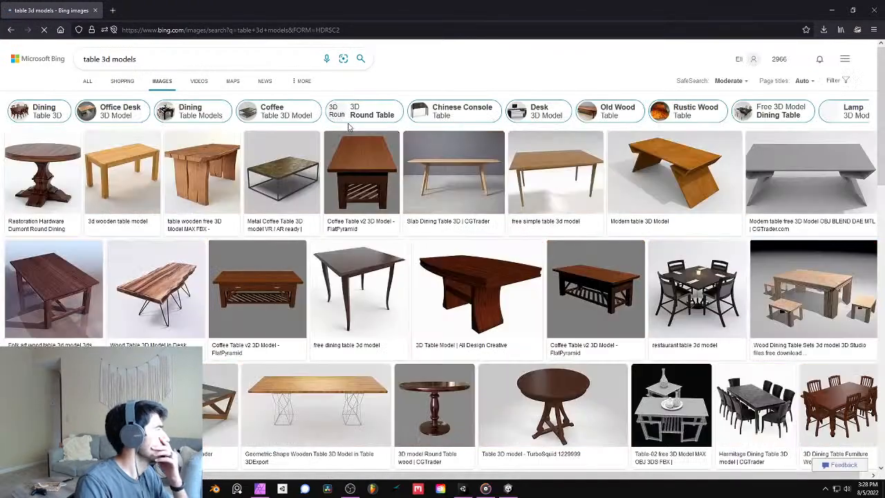
pyautogui.scroll(-1, 305, 159)
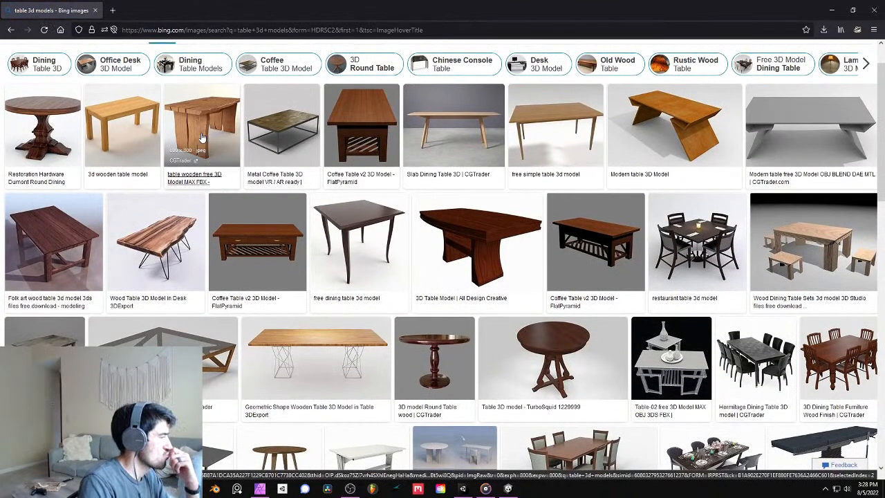
# - Examine enlarged previews of the table models one by one, starting with the round dining table, and skim the remaining image results
pyautogui.click(56, 118)
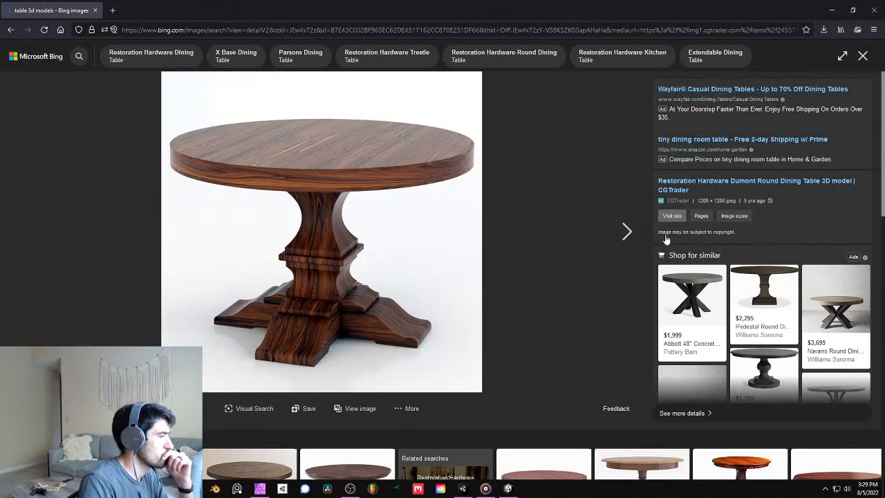
pyautogui.click(629, 237)
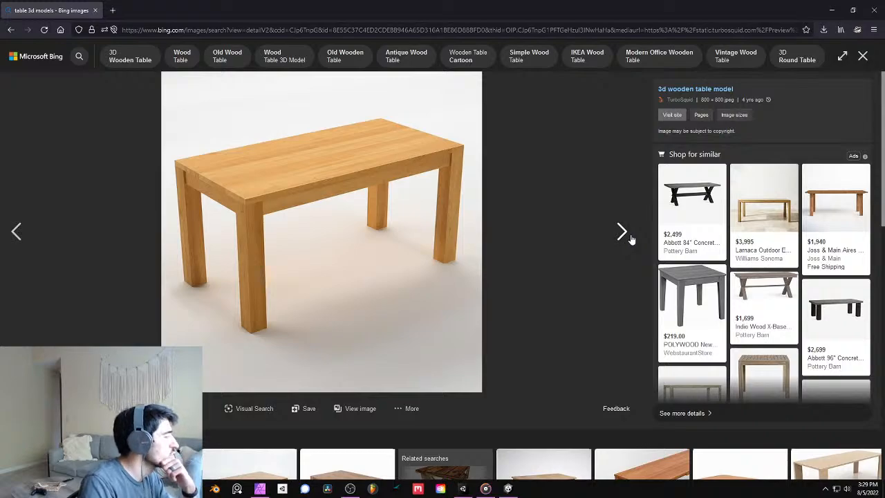
pyautogui.click(626, 235)
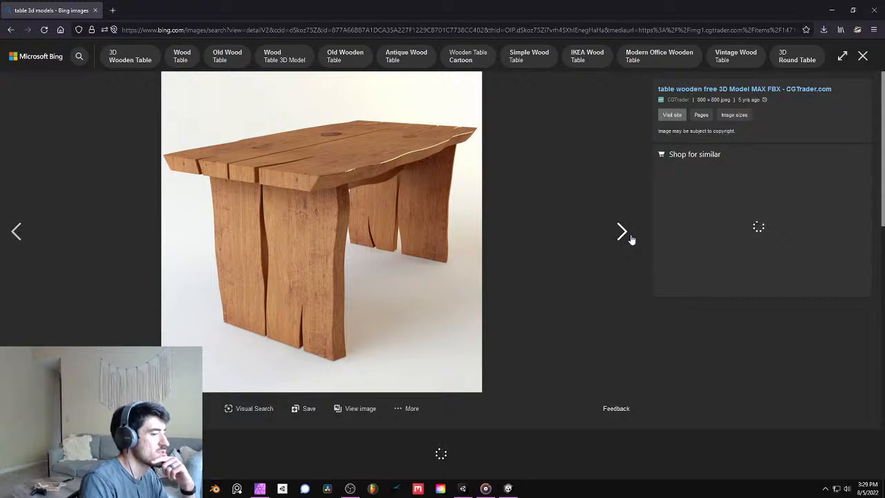
pyautogui.click(625, 235)
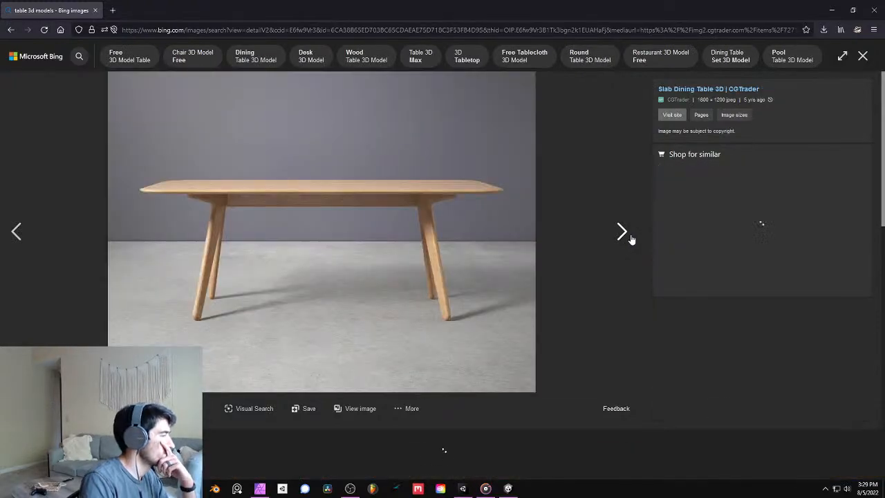
pyautogui.click(622, 233)
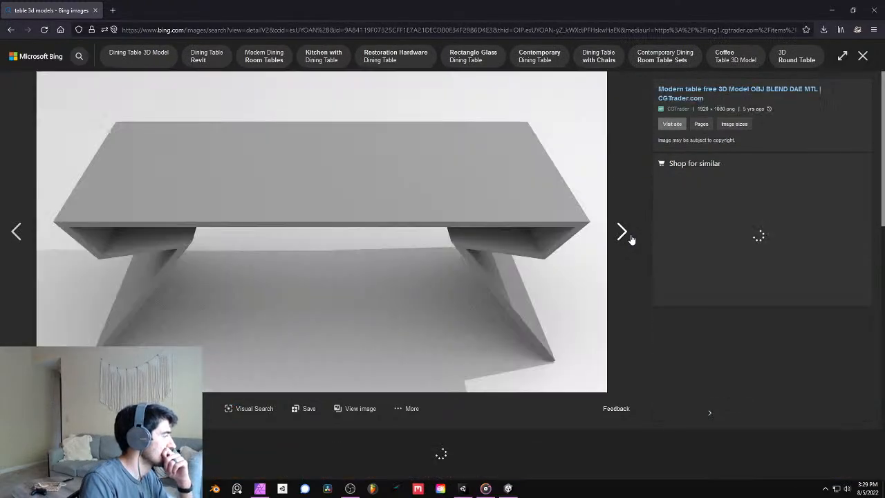
pyautogui.click(16, 231)
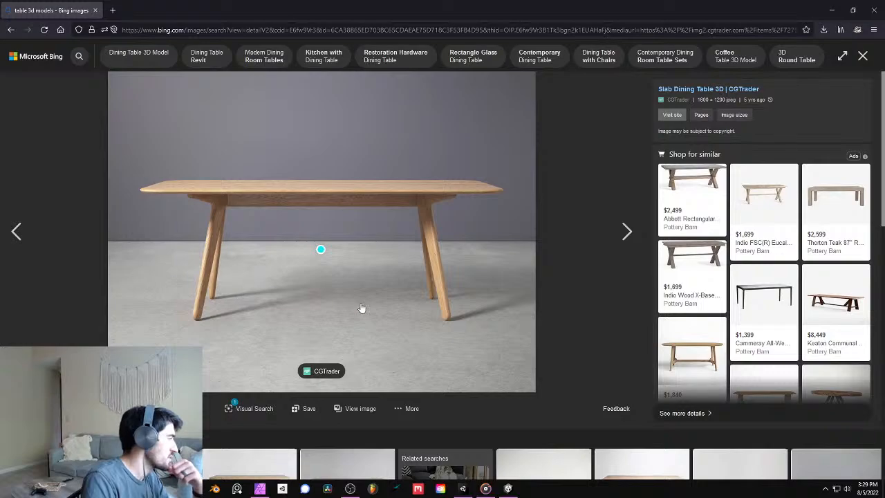
pyautogui.click(623, 233)
pyautogui.click(624, 232)
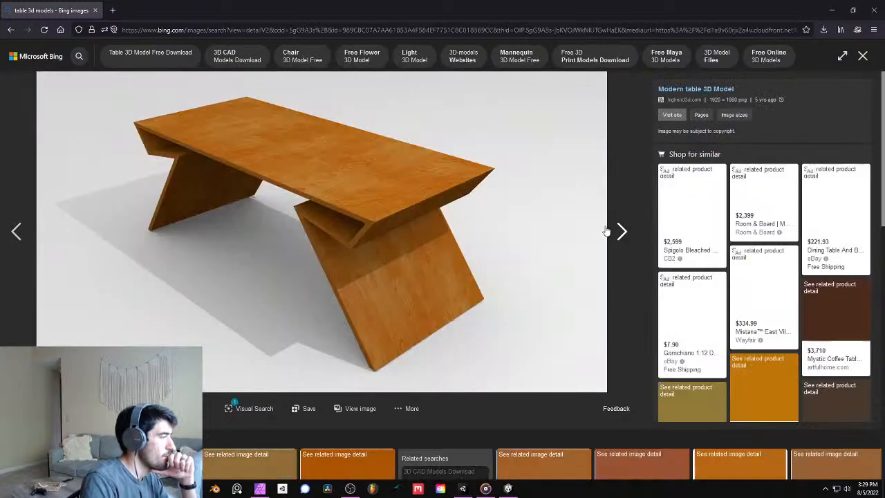
pyautogui.click(619, 232)
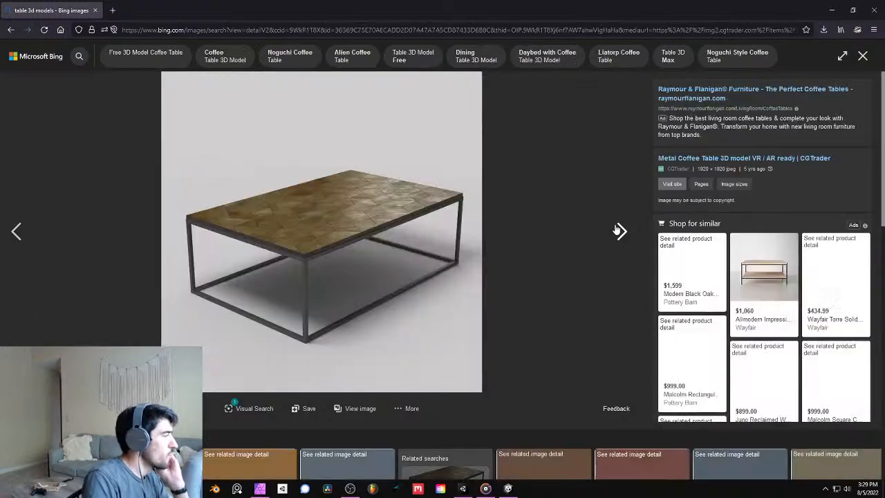
pyautogui.click(619, 231)
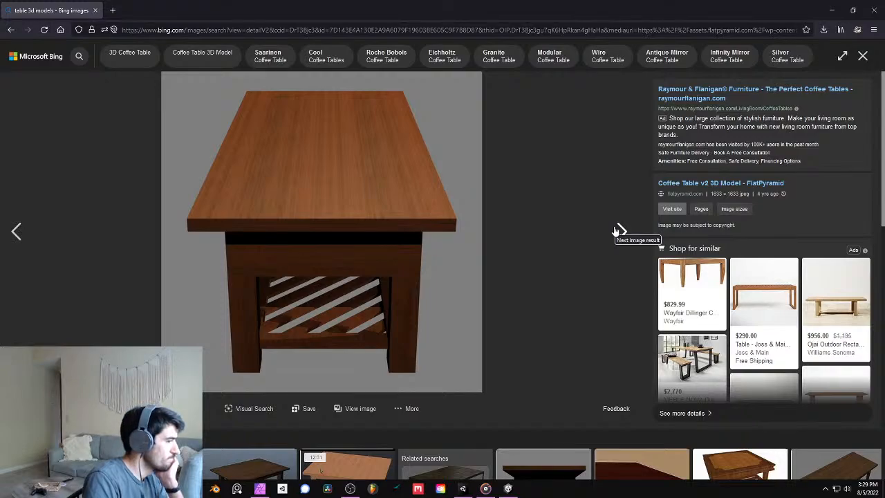
pyautogui.click(618, 231)
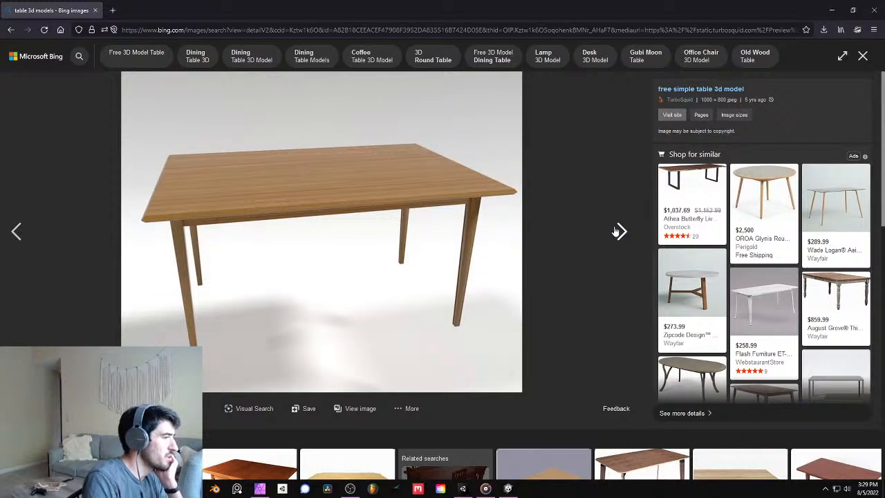
pyautogui.click(619, 231)
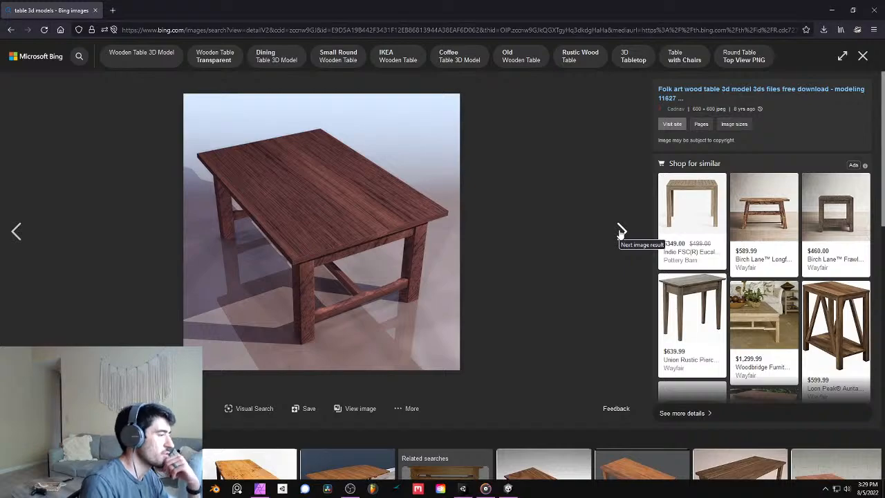
pyautogui.click(621, 231)
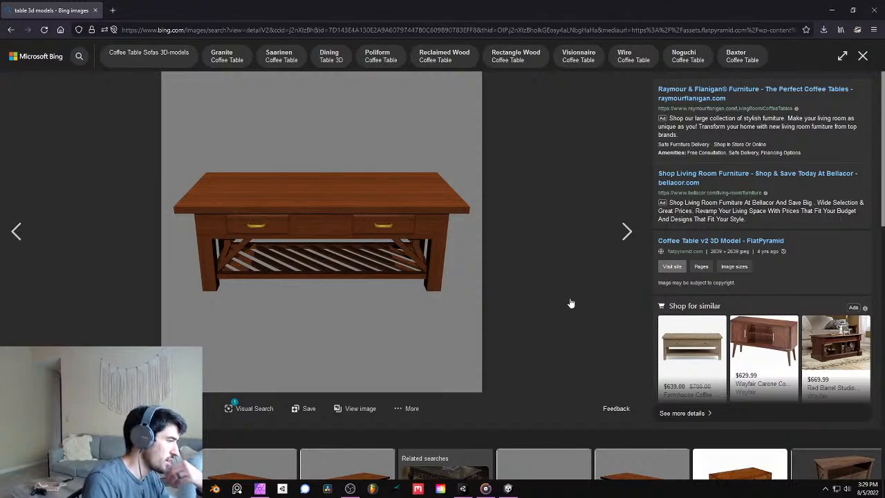
pyautogui.click(627, 235)
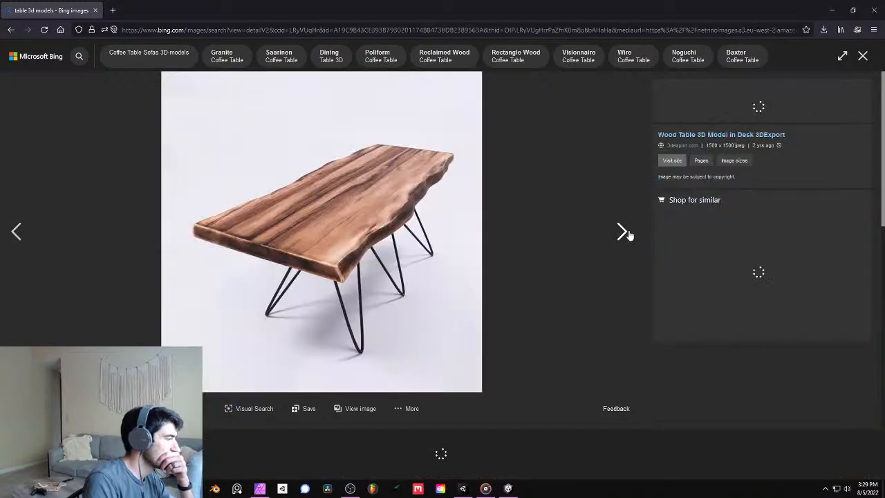
pyautogui.click(627, 235)
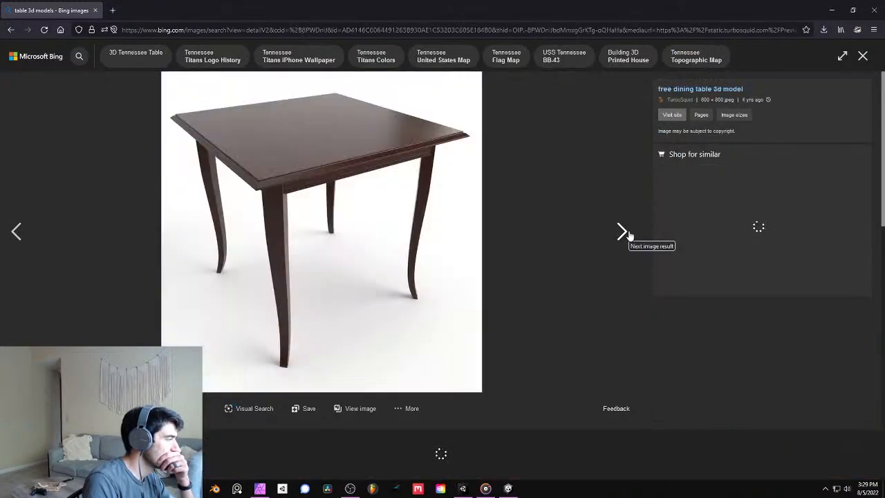
pyautogui.click(628, 235)
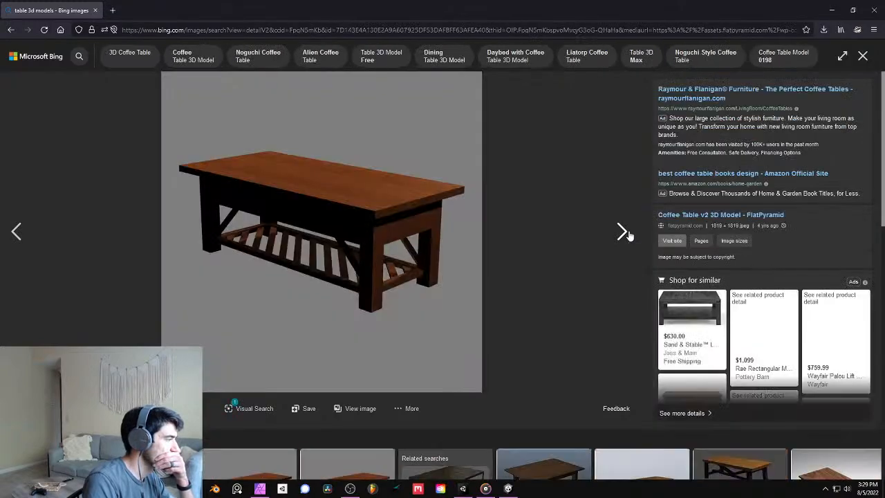
pyautogui.click(622, 232)
pyautogui.click(622, 232)
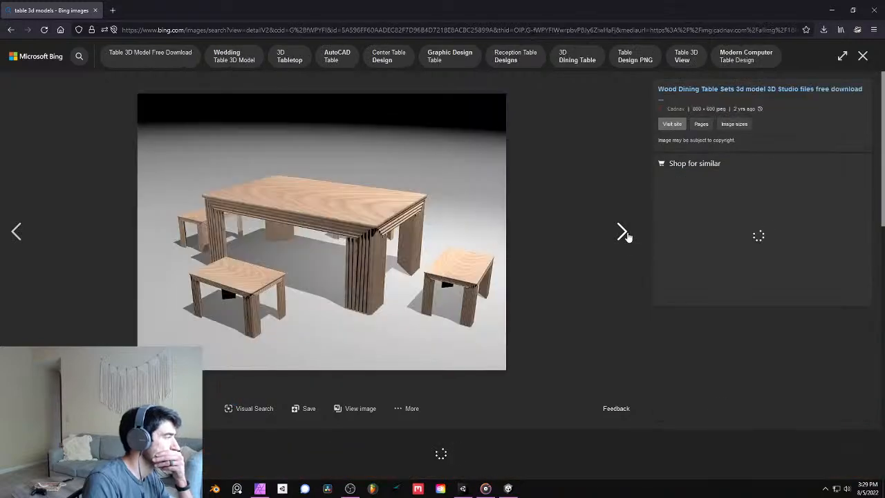
pyautogui.click(622, 233)
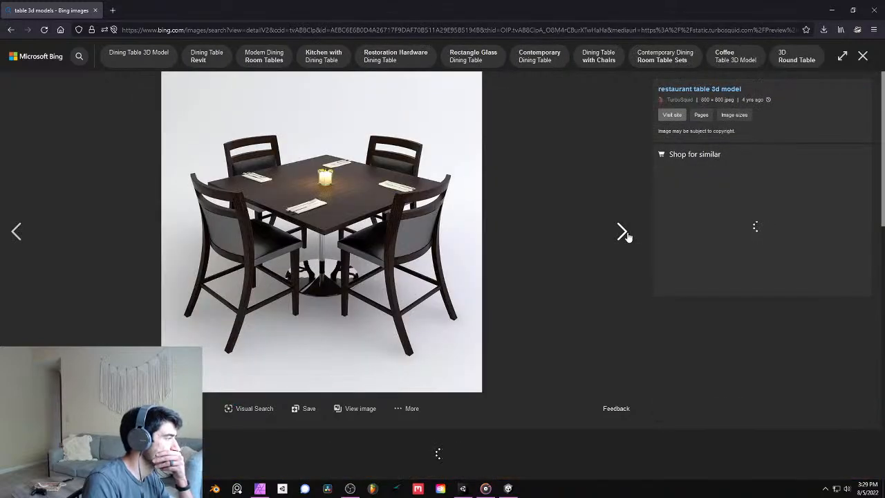
pyautogui.click(623, 233)
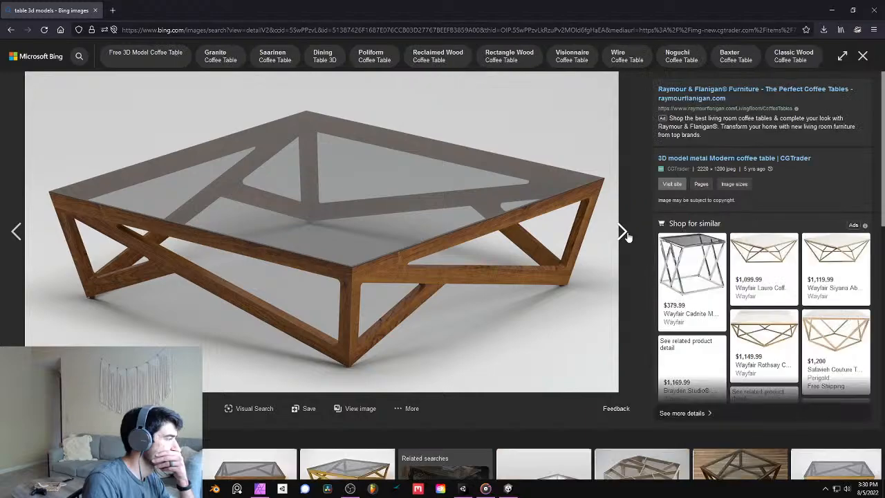
pyautogui.click(623, 233)
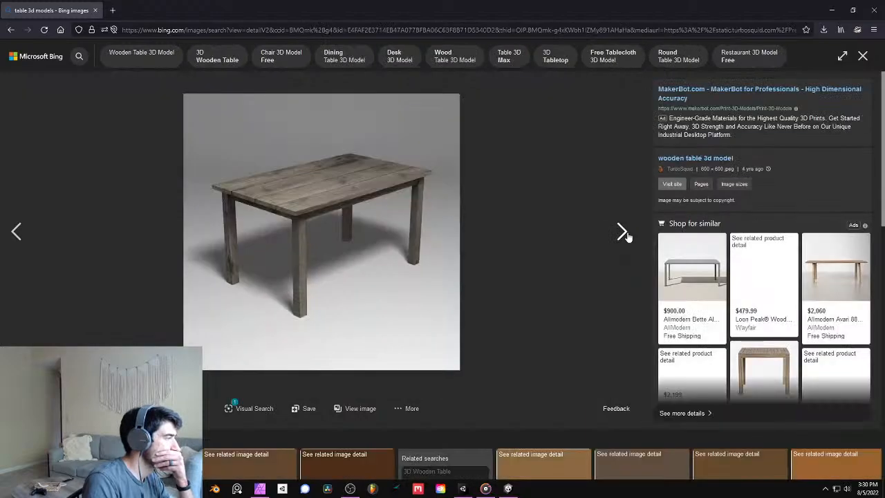
pyautogui.click(622, 232)
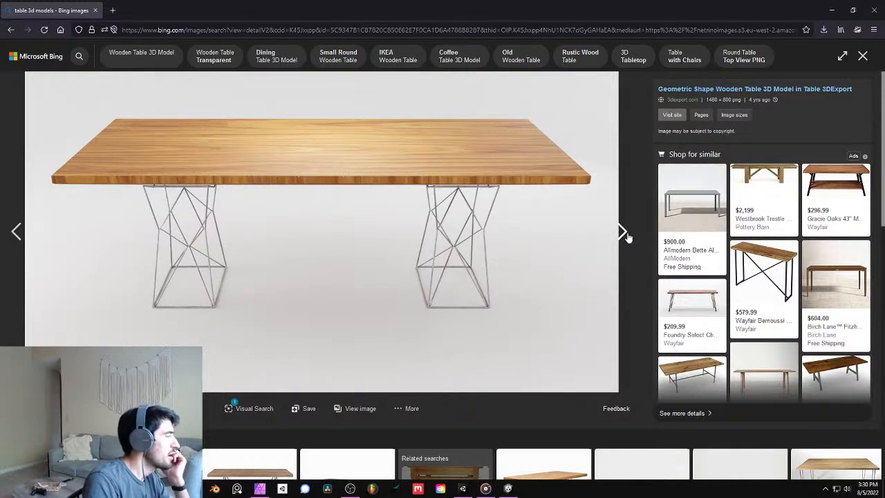
pyautogui.click(625, 235)
pyautogui.click(625, 235)
pyautogui.click(625, 235)
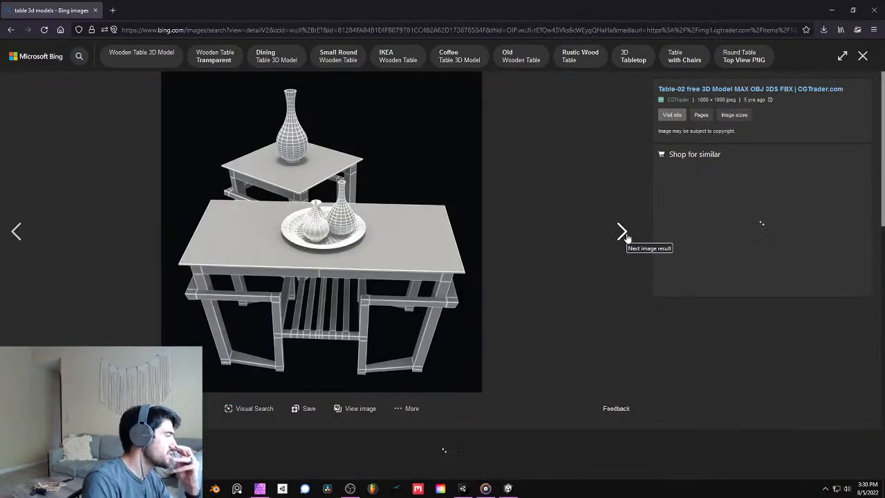
pyautogui.click(625, 235)
pyautogui.click(625, 235)
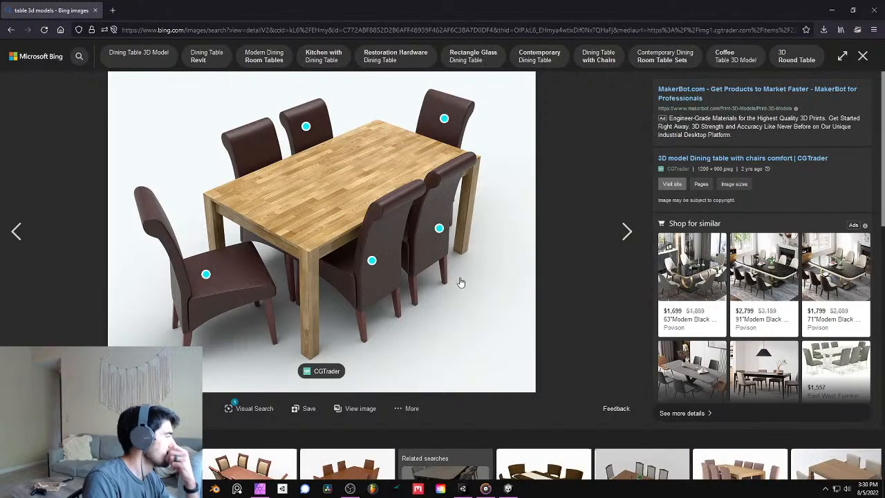
pyautogui.click(619, 232)
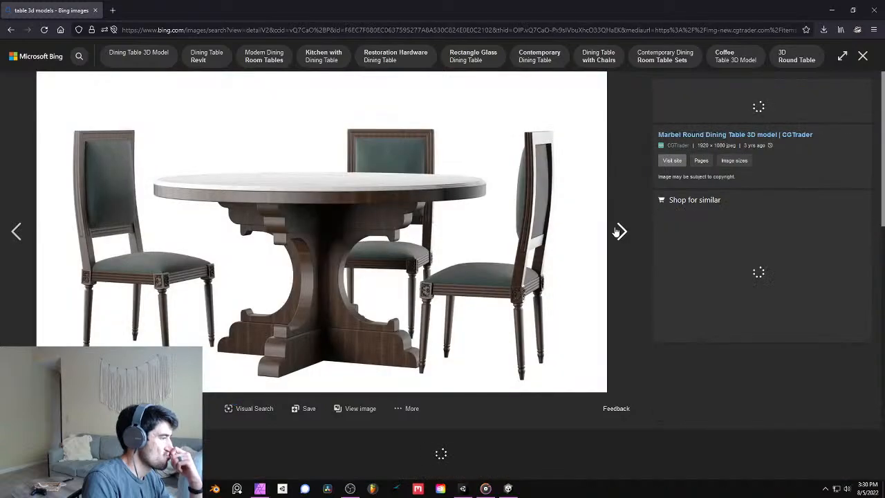
pyautogui.click(619, 231)
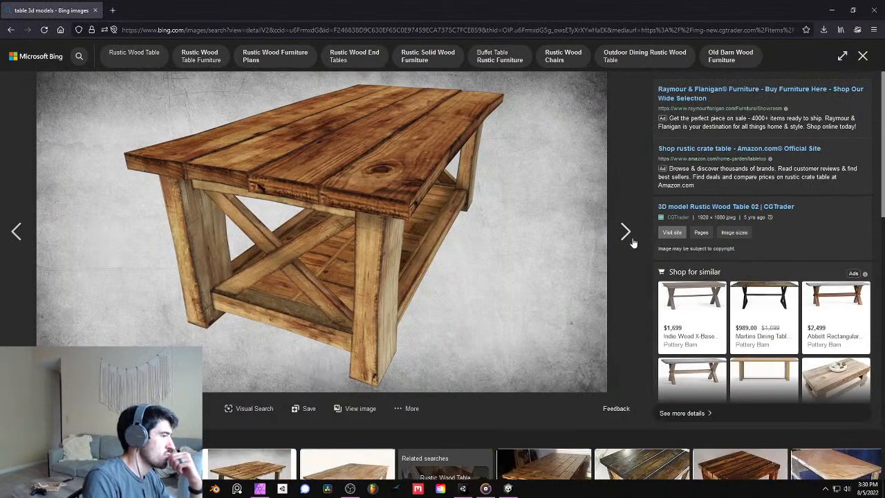
pyautogui.click(625, 235)
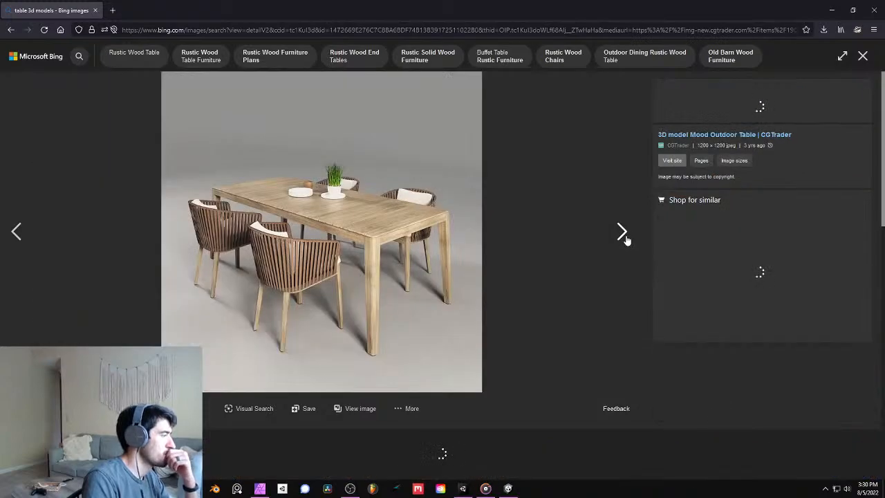
pyautogui.click(625, 238)
pyautogui.click(863, 55)
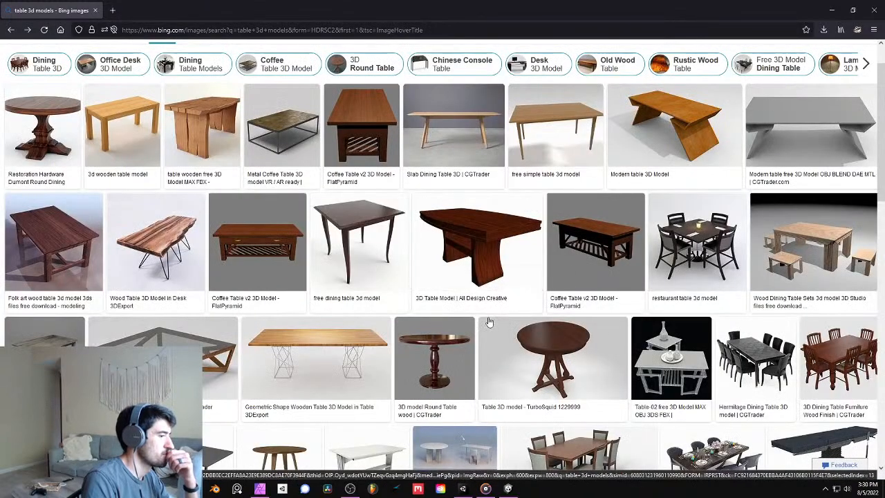
pyautogui.scroll(-3, 423, 307)
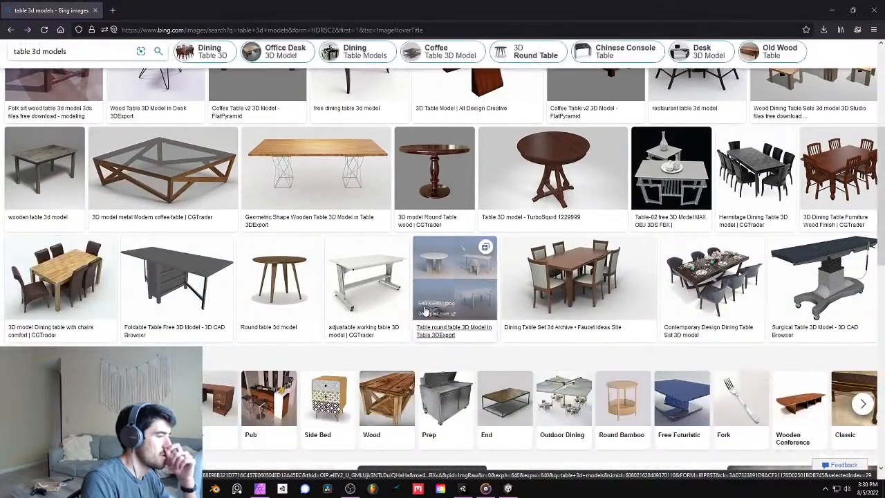
pyautogui.scroll(-2, 426, 312)
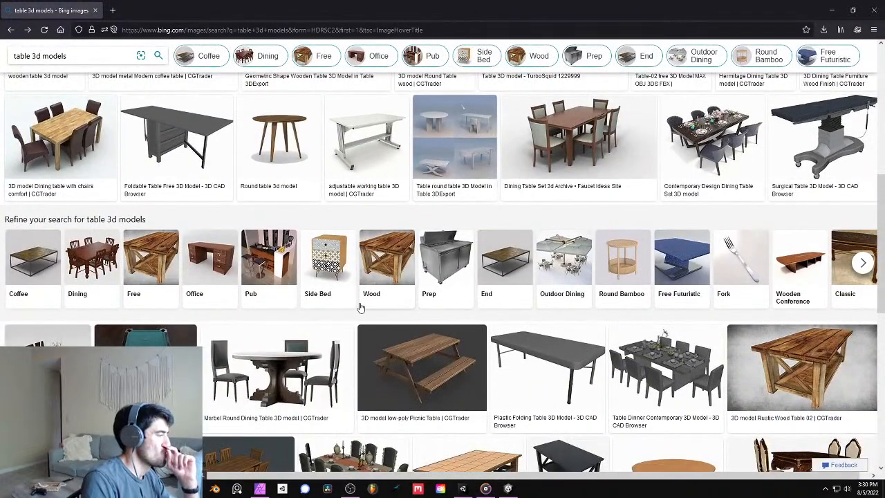
pyautogui.scroll(5, 359, 307)
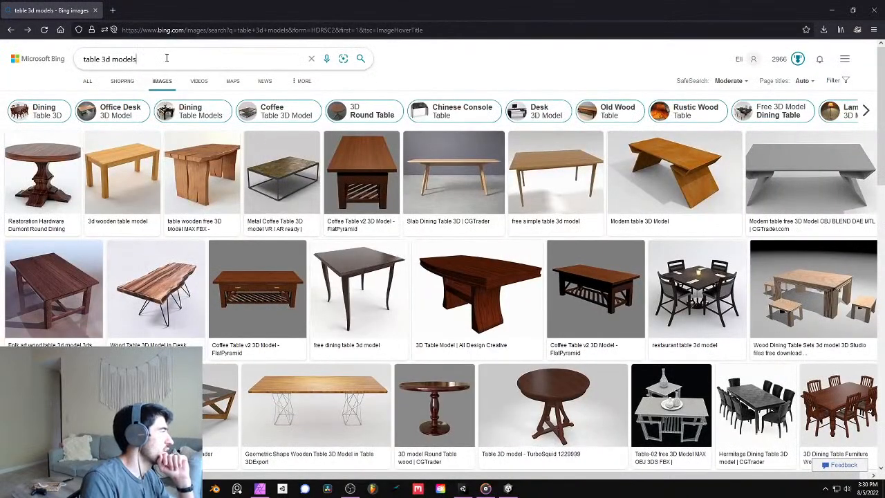
# - Search the images for "living room coffee table 3d models"
pyautogui.click(83, 60)
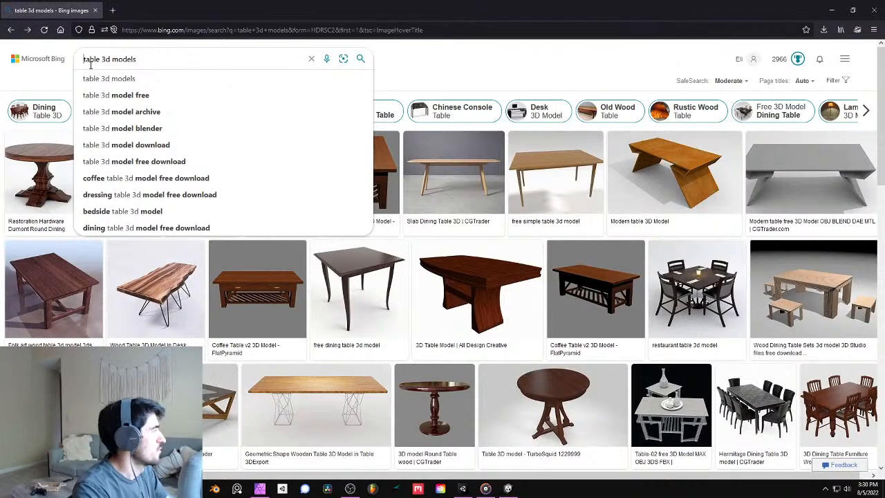
pyautogui.write('livin')
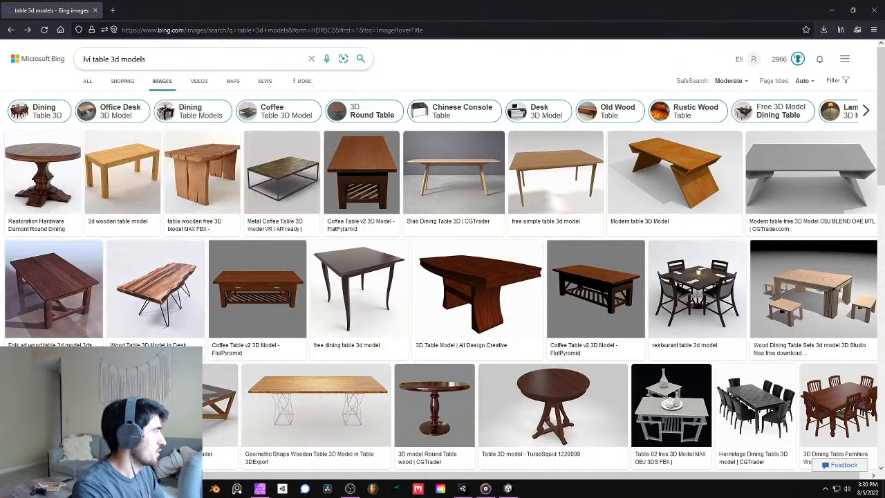
pyautogui.write('g room coffe')
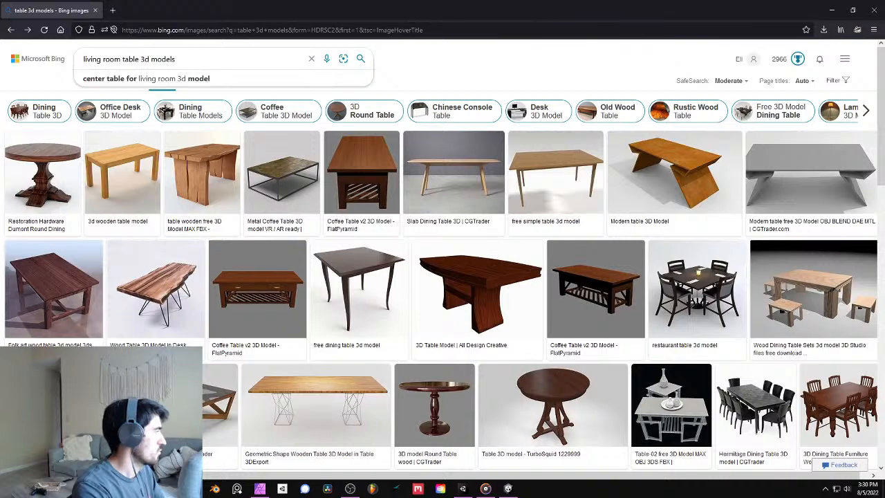
pyautogui.write('e')
pyautogui.press('Return')
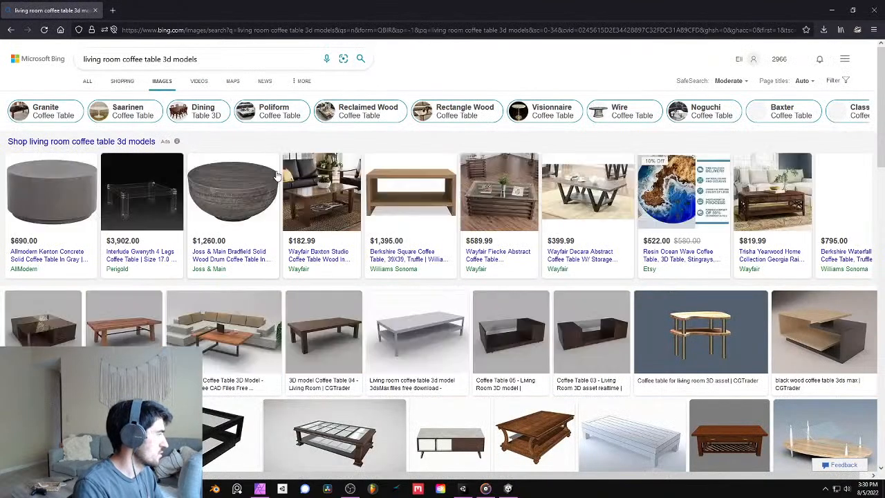
# - Skim the coffee table 3D model image results for suitable table shapes
pyautogui.scroll(-1, 331, 249)
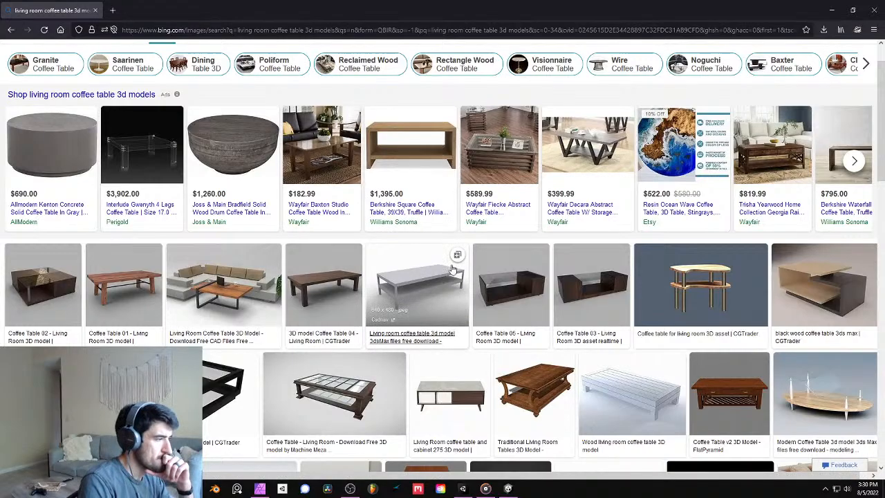
pyautogui.scroll(-2, 412, 253)
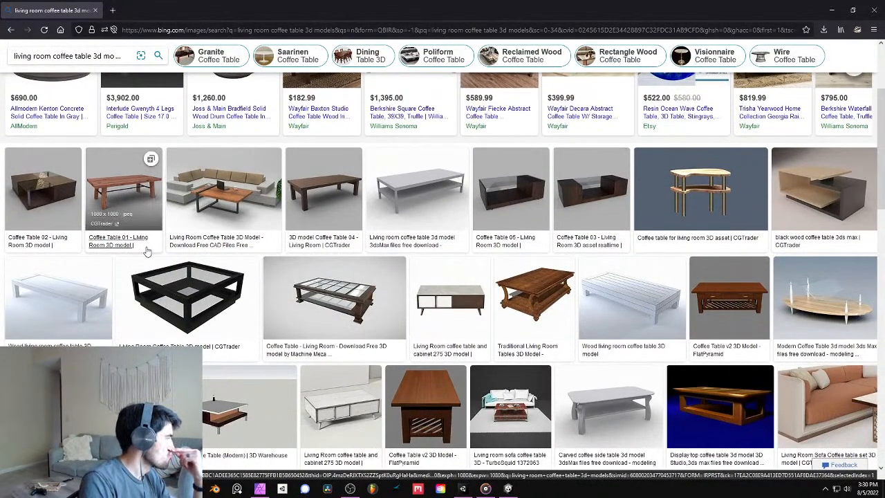
pyautogui.scroll(-4, 215, 286)
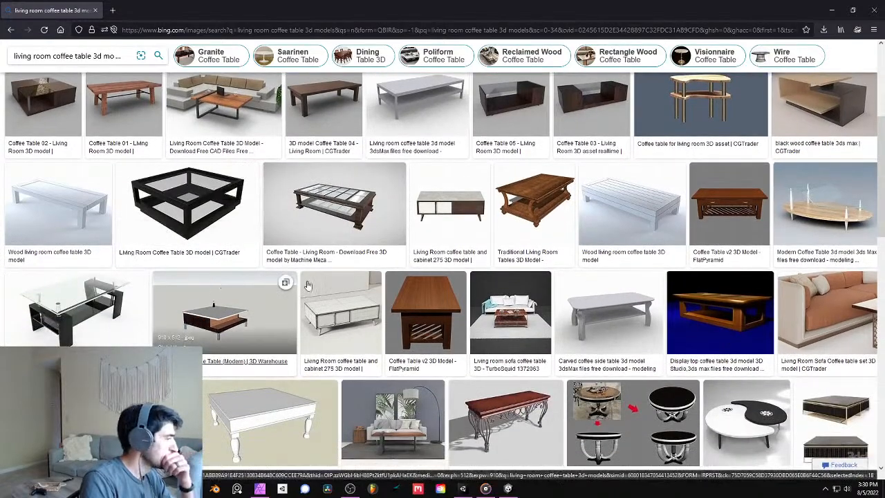
pyautogui.scroll(-3, 333, 285)
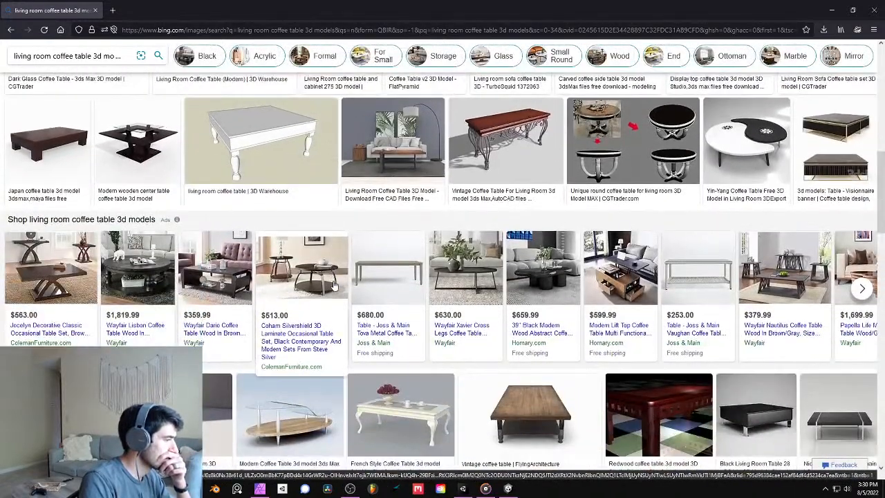
pyautogui.scroll(-3, 334, 284)
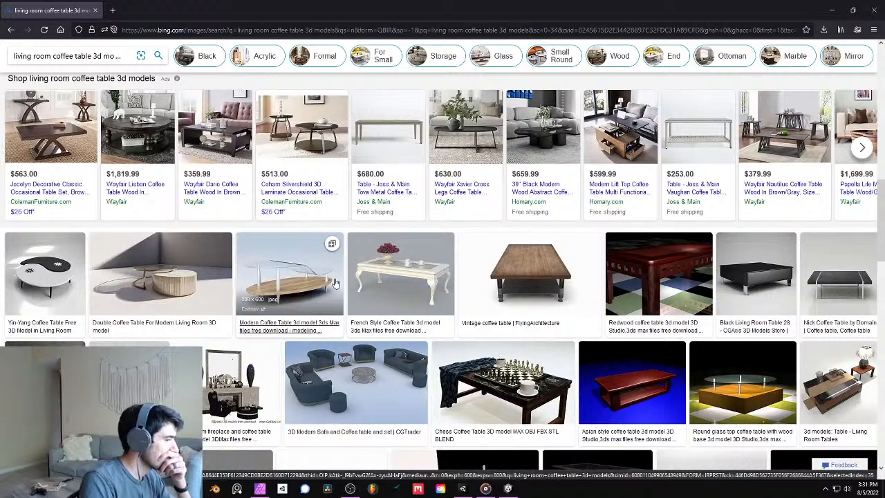
pyautogui.scroll(5, 336, 284)
pyautogui.click(112, 10)
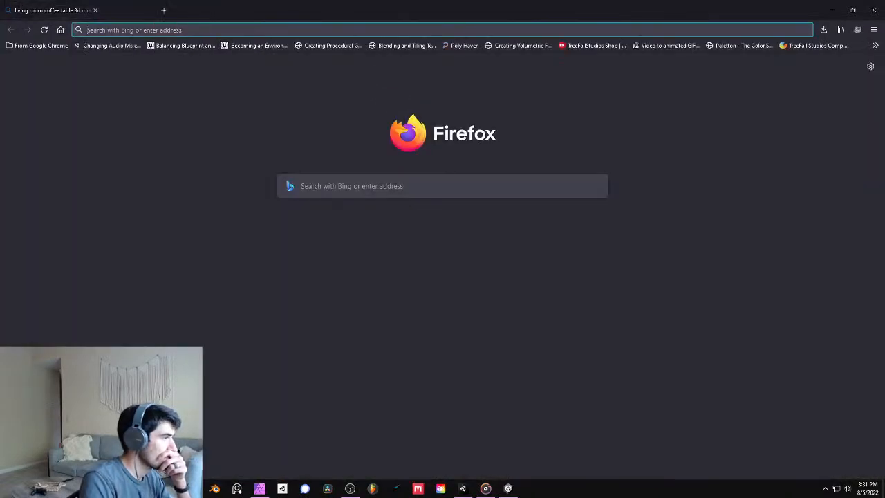
pyautogui.hotkey('ctrl', 'w')
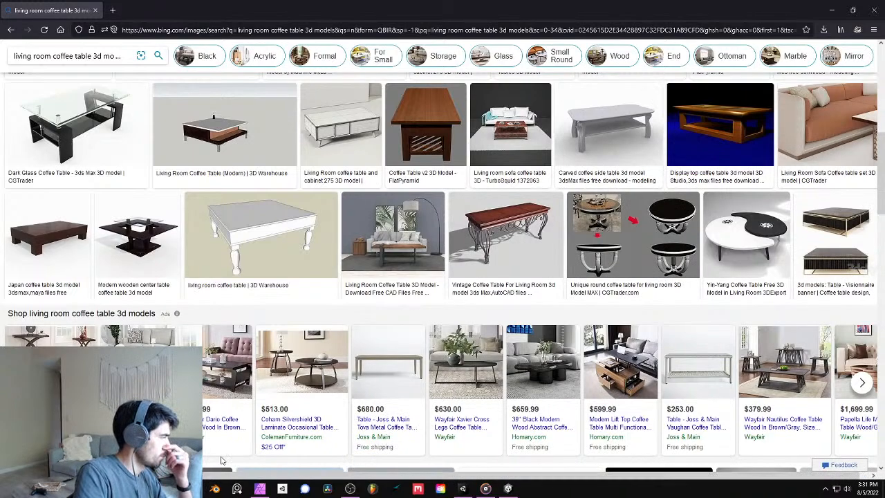
# - Examine enlarged previews of the coffee table models one by one, starting with the Japan coffee table, and return to the results
pyautogui.click(61, 247)
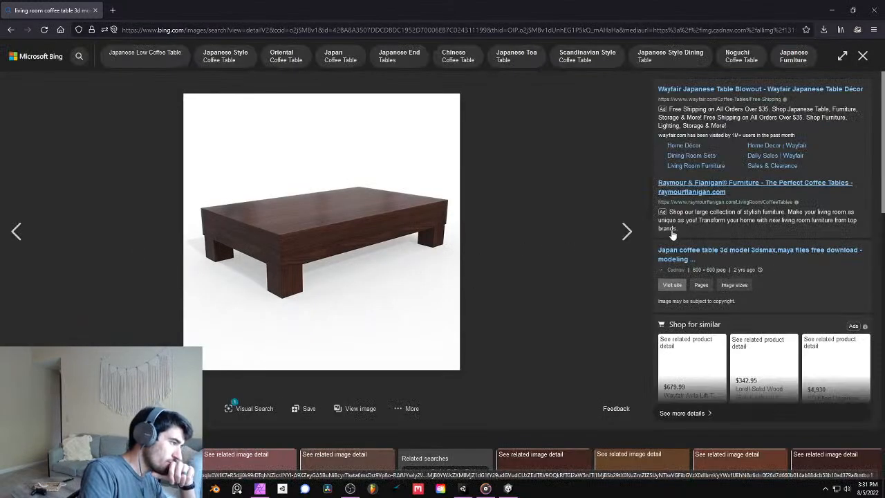
pyautogui.click(634, 232)
pyautogui.click(634, 232)
pyautogui.click(634, 231)
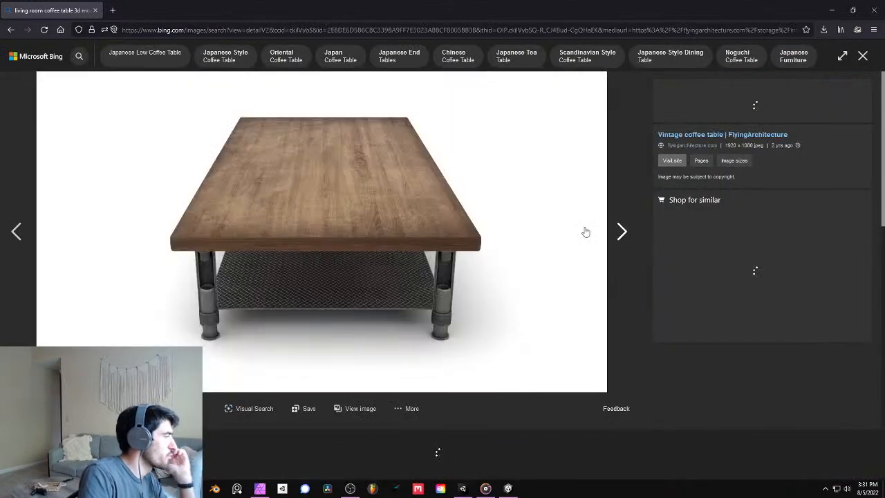
pyautogui.click(21, 239)
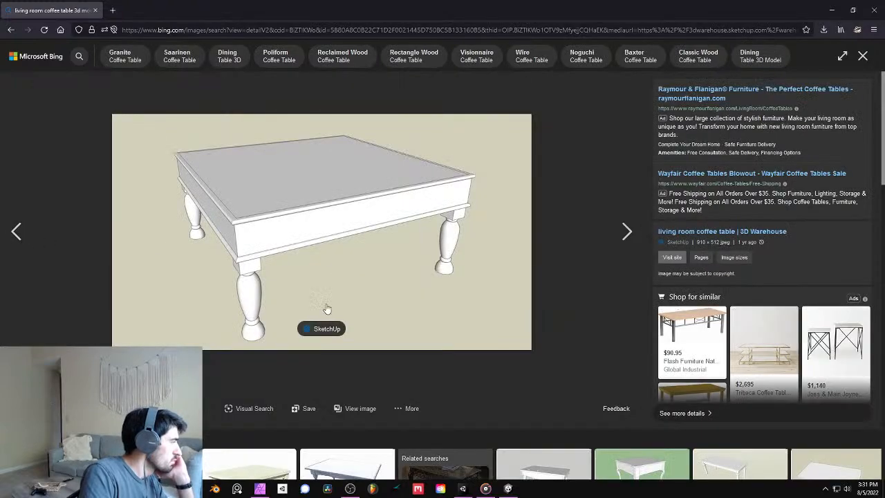
pyautogui.click(620, 231)
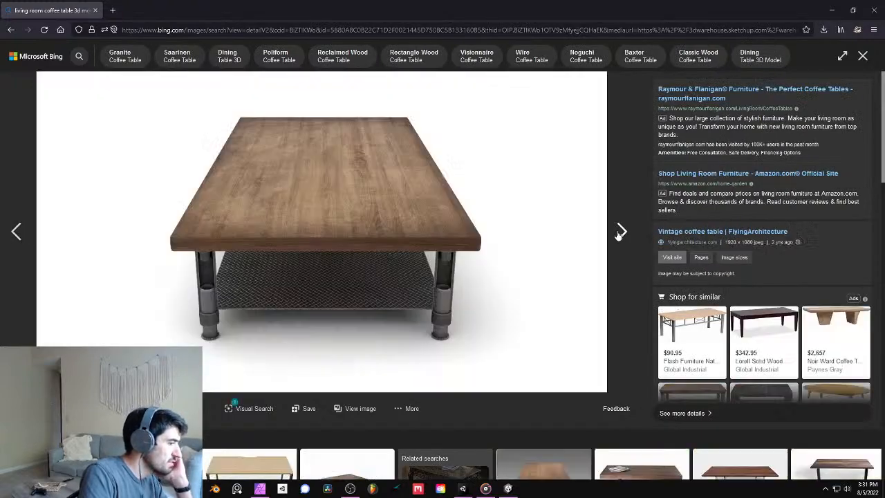
pyautogui.click(620, 231)
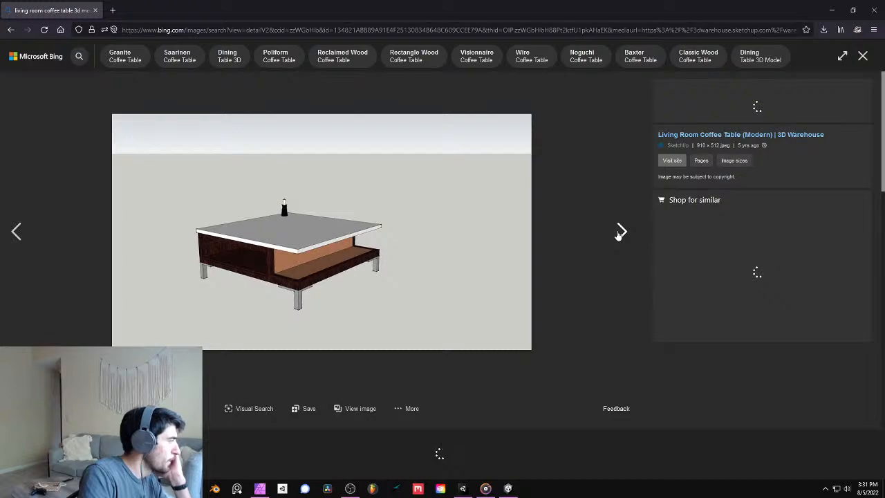
pyautogui.click(620, 231)
pyautogui.click(620, 231)
pyautogui.click(620, 231)
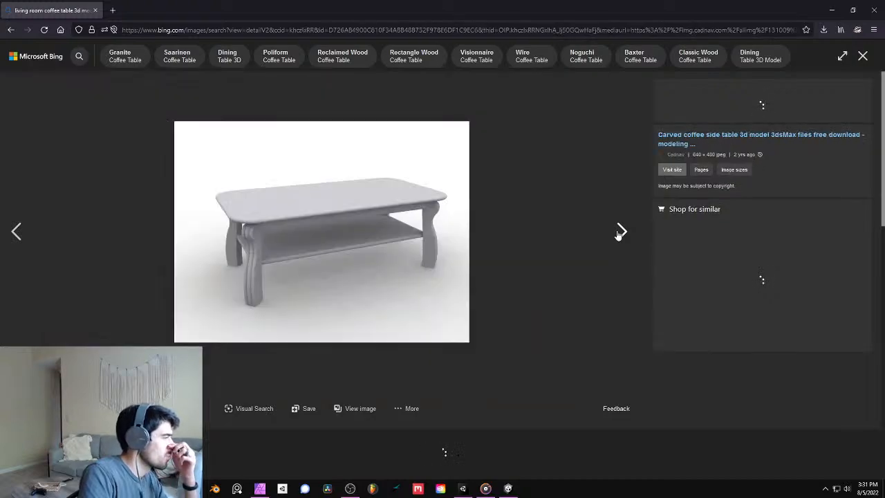
pyautogui.click(621, 231)
pyautogui.click(620, 232)
pyautogui.click(620, 232)
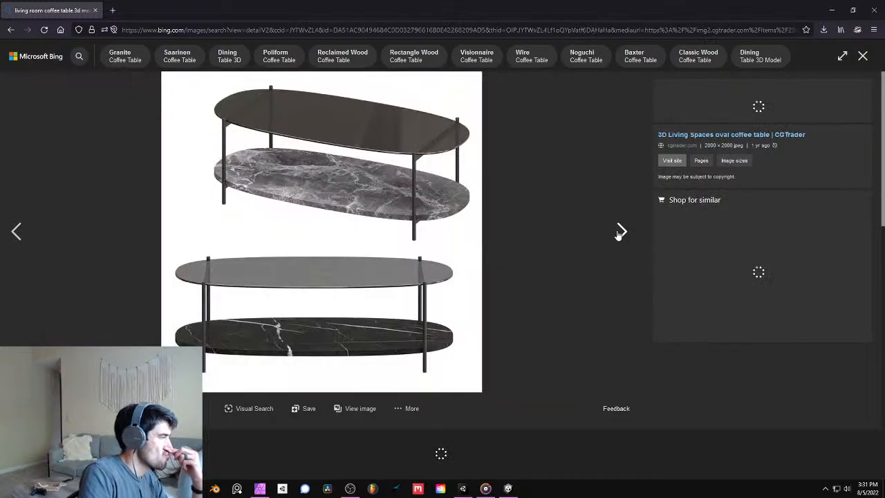
pyautogui.click(620, 232)
pyautogui.click(862, 57)
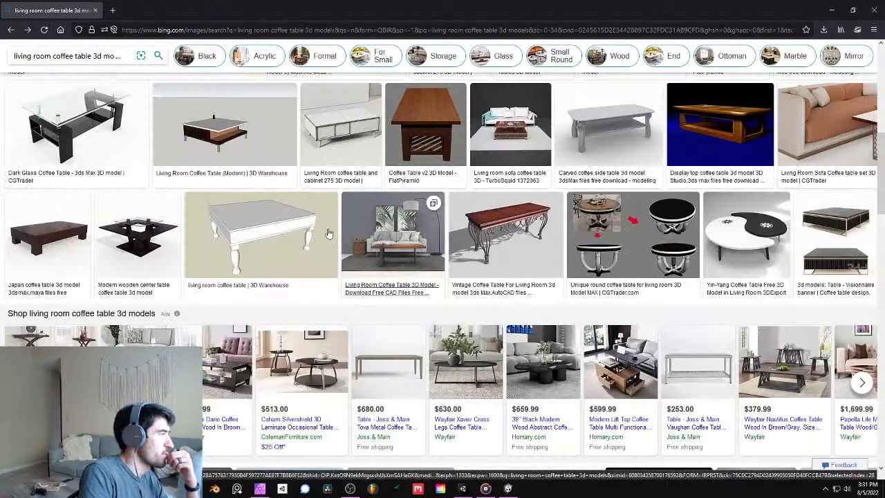
# - Shorten the image search to "living room coffee table"
pyautogui.moveTo(198, 60); pyautogui.dragTo(162, 59)
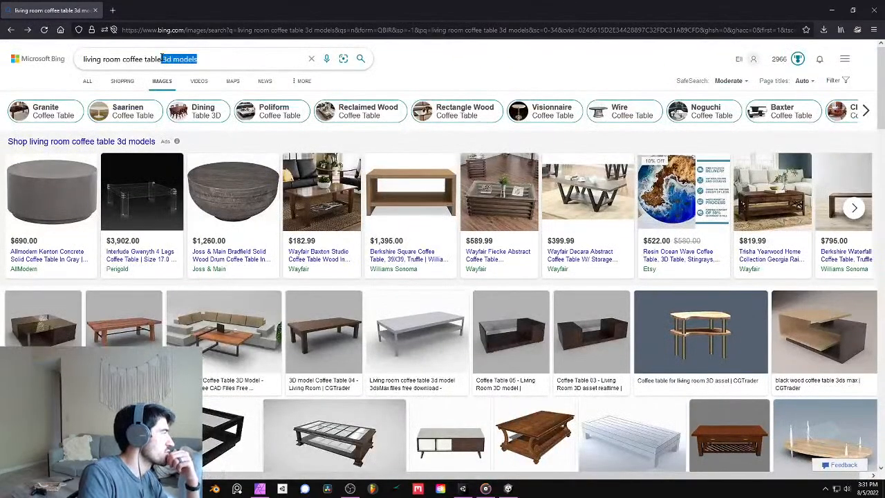
pyautogui.press('BackSpace')
pyautogui.press('Return')
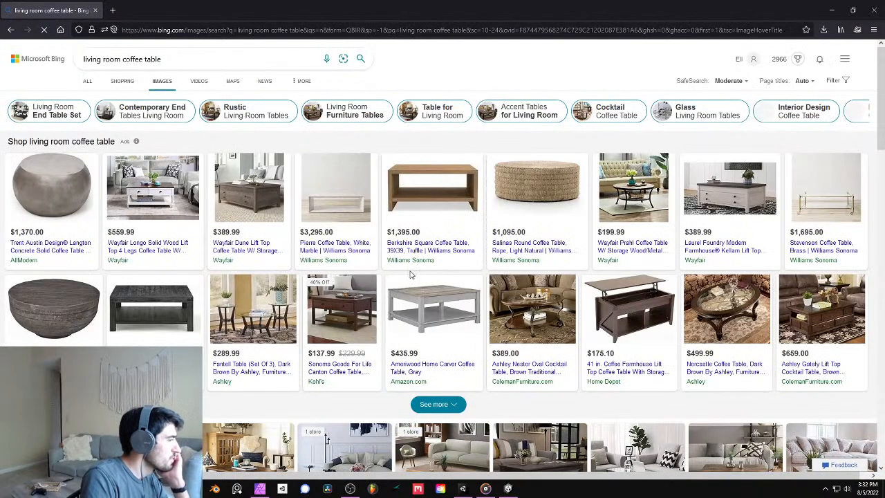
# - Examine enlarged photos of living room coffee tables one by one, starting with the dark wood-top table with a slatted shelf
pyautogui.scroll(-2, 381, 279)
pyautogui.scroll(-10, 381, 278)
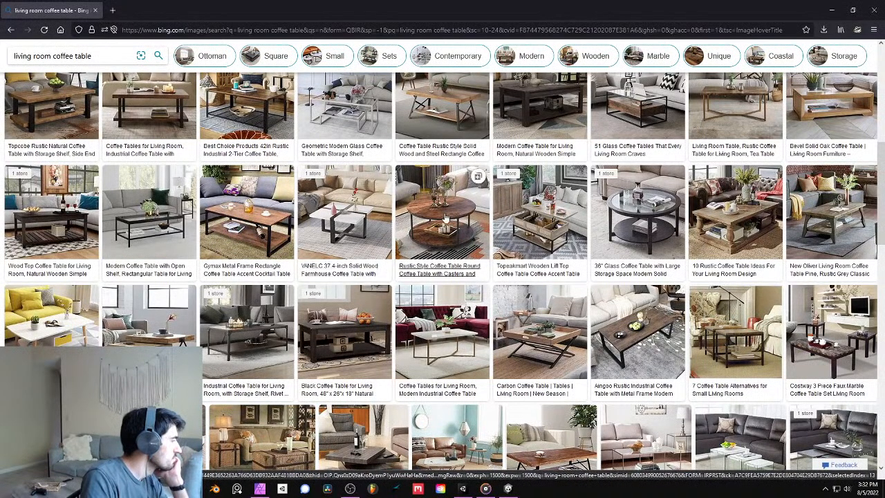
pyautogui.click(62, 220)
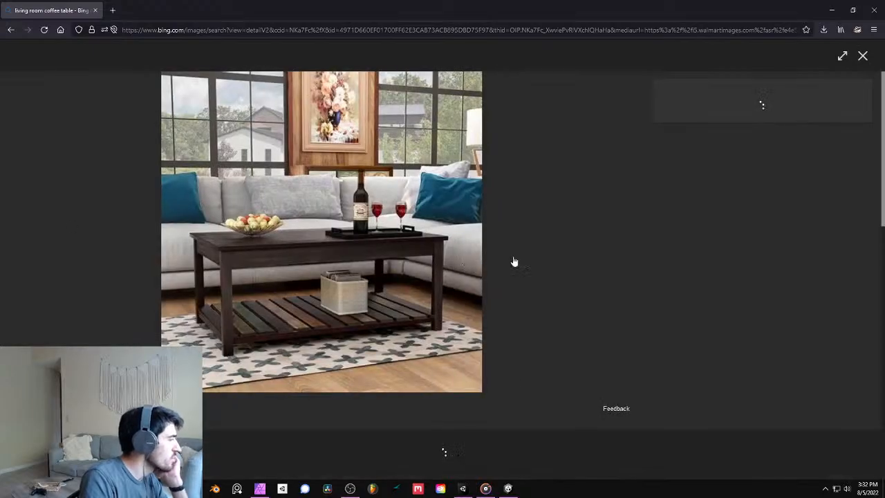
pyautogui.click(623, 232)
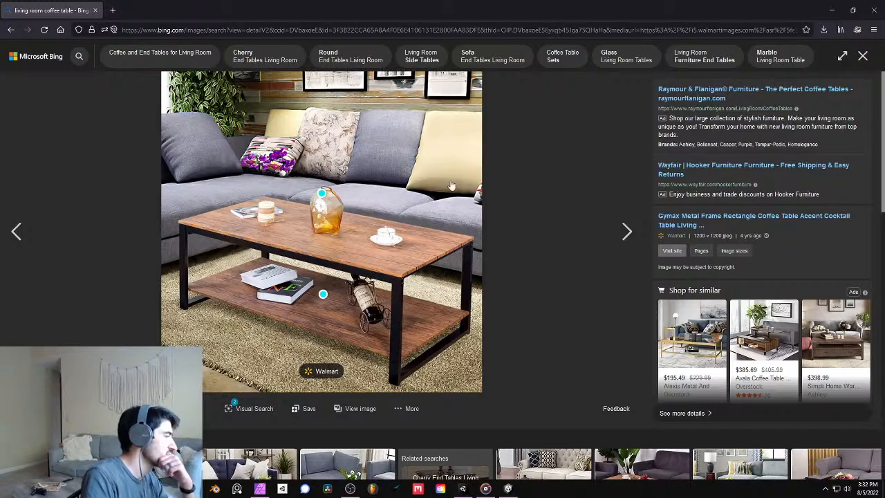
pyautogui.click(626, 233)
pyautogui.click(636, 235)
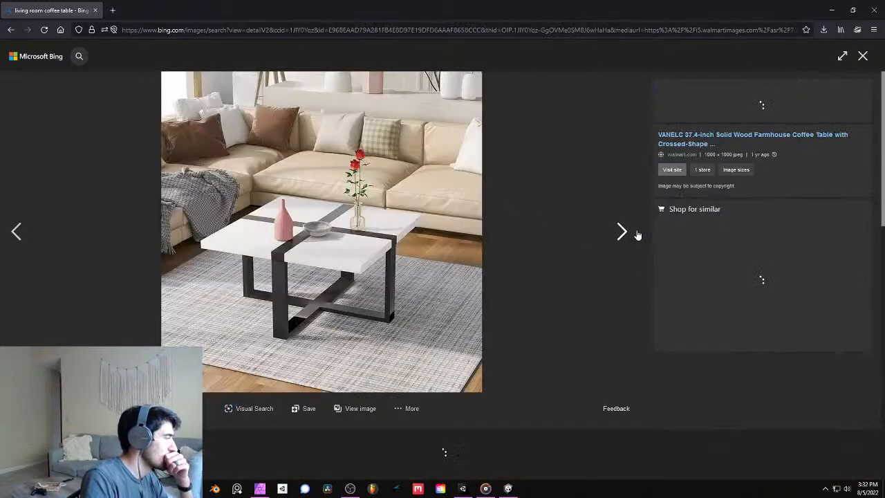
pyautogui.press('Left')
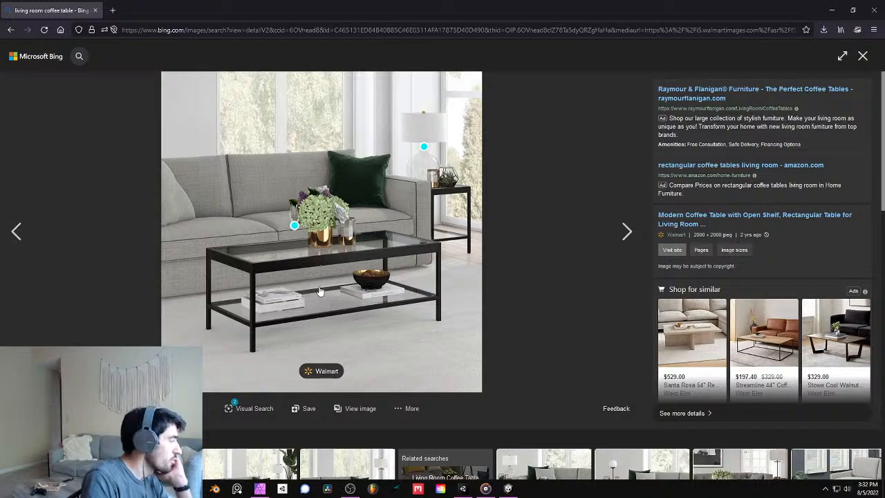
pyautogui.click(624, 232)
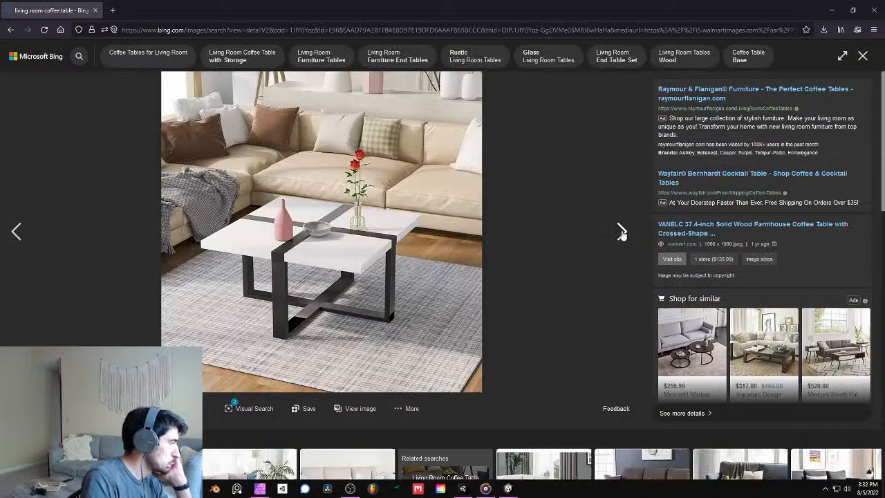
pyautogui.click(622, 233)
pyautogui.click(21, 230)
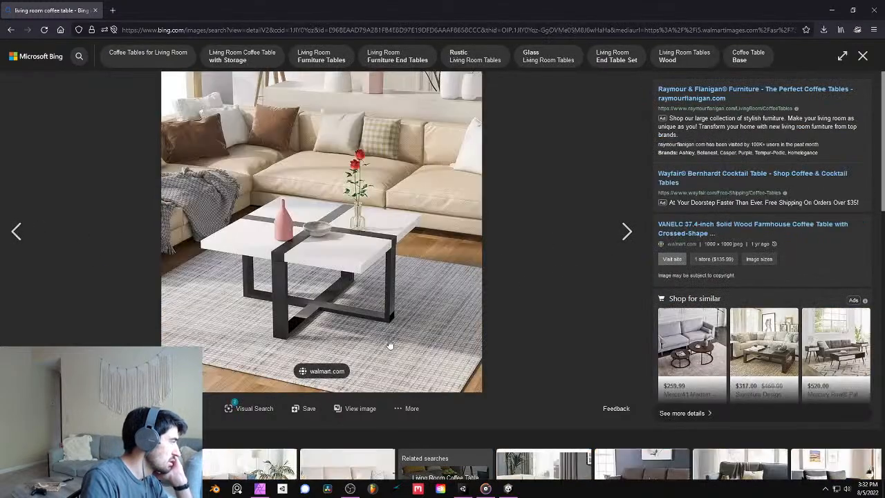
pyautogui.click(620, 232)
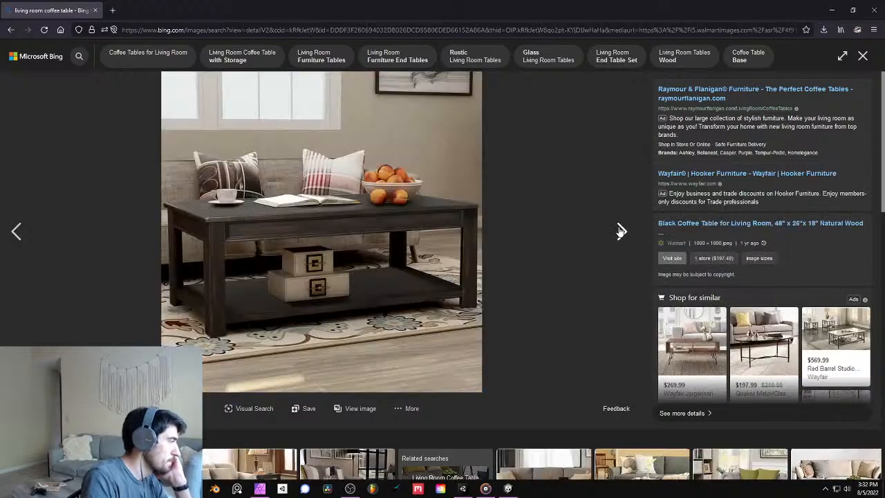
pyautogui.click(620, 232)
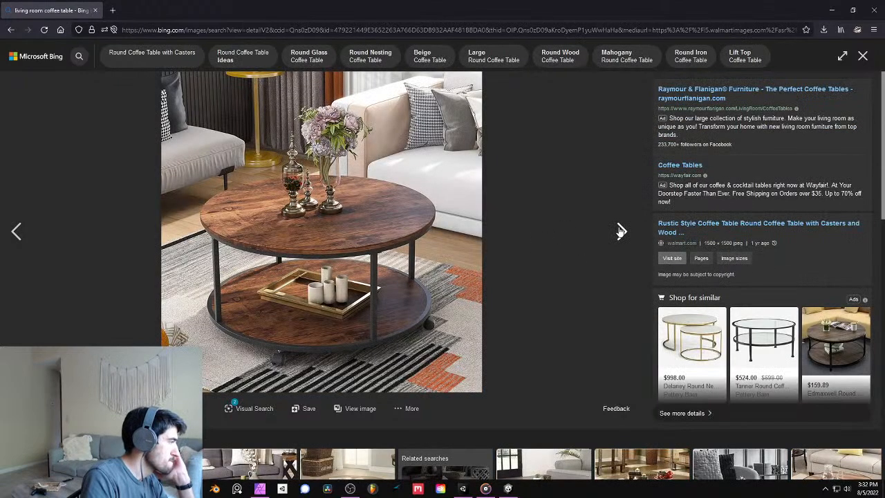
pyautogui.click(620, 232)
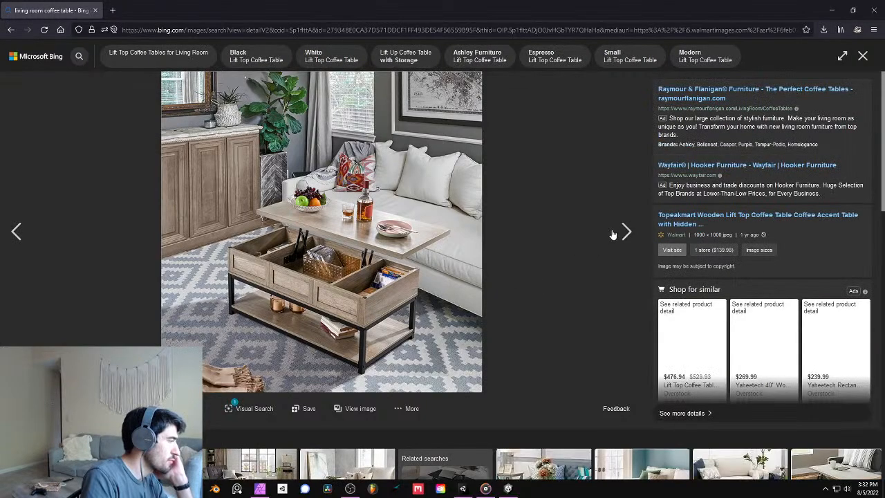
pyautogui.click(614, 234)
pyautogui.click(612, 234)
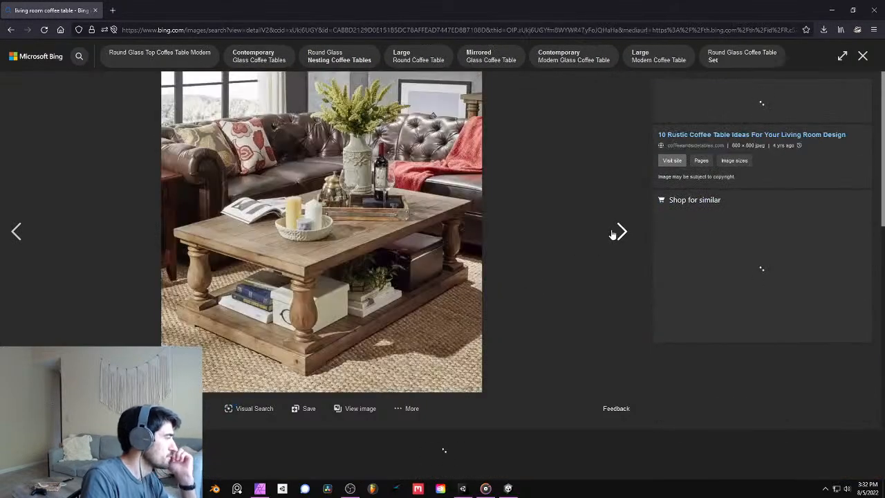
pyautogui.click(612, 235)
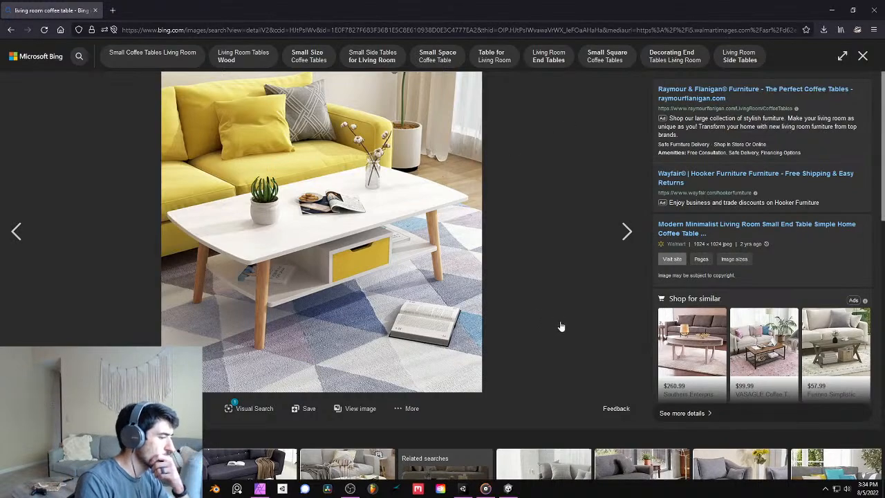
# - Save the photo of the two overlapping wood-block tables with angled black legs to the Downloads folder
pyautogui.click(615, 234)
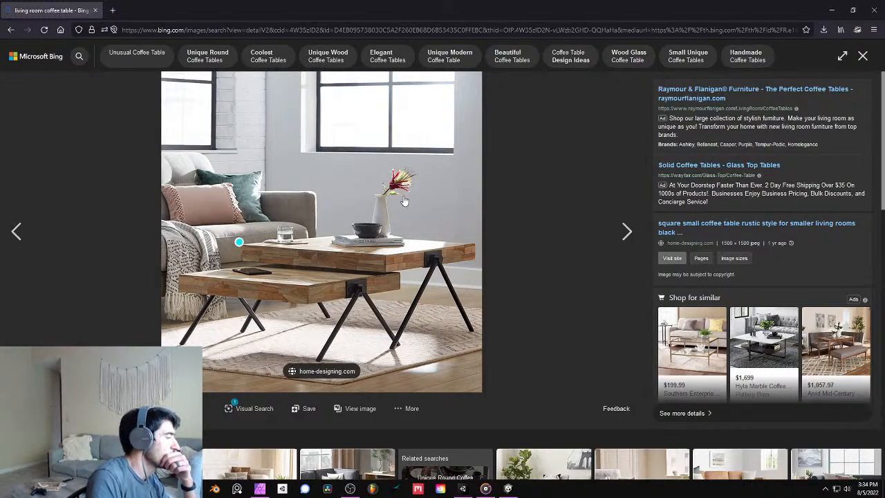
pyautogui.rightClick(383, 185)
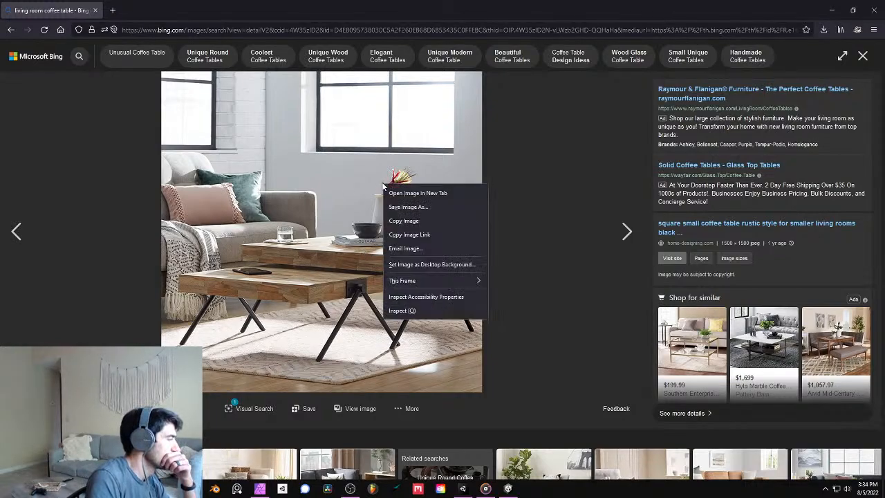
pyautogui.click(430, 206)
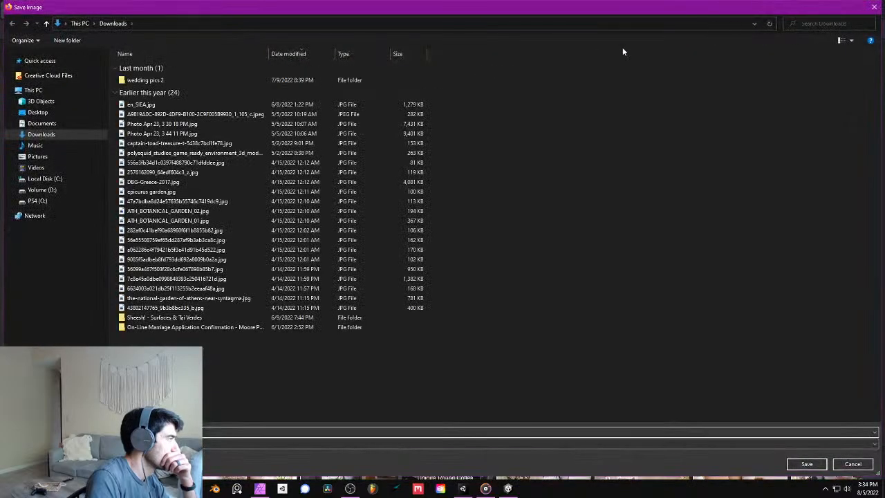
pyautogui.click(806, 464)
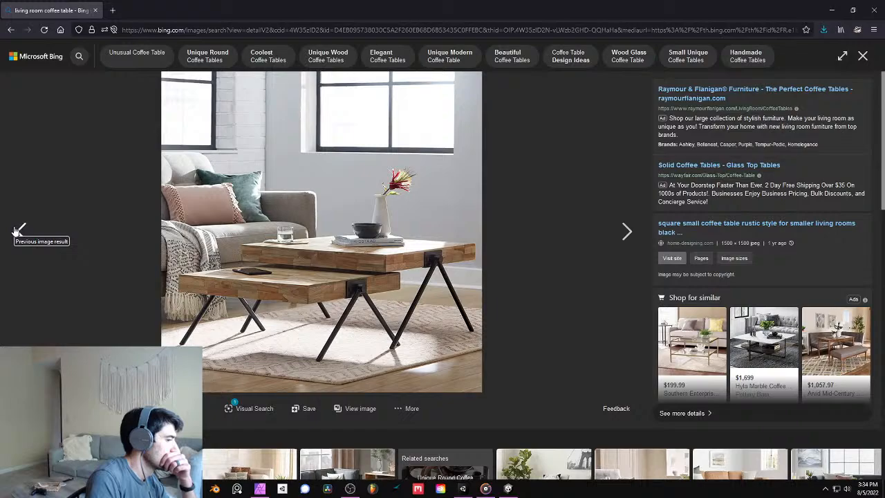
# - Return through the earlier photos to the Gymax metal frame rectangle coffee table and save that image to Downloads
pyautogui.click(19, 230)
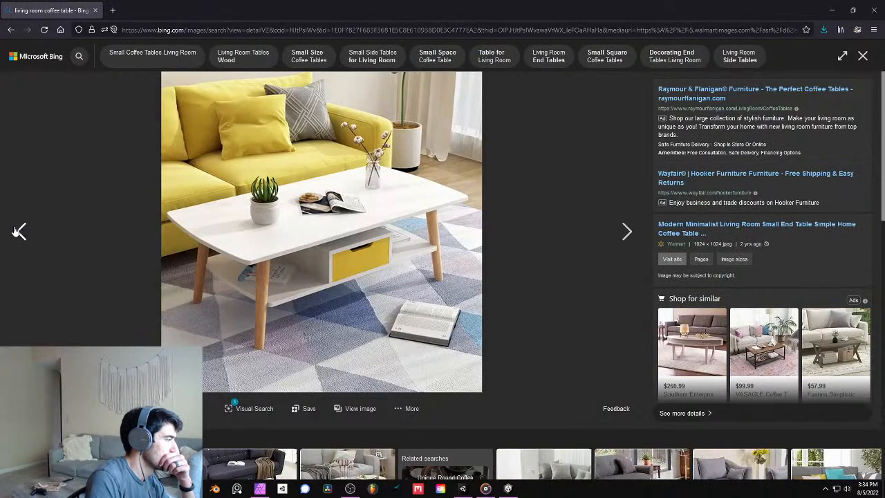
pyautogui.click(19, 232)
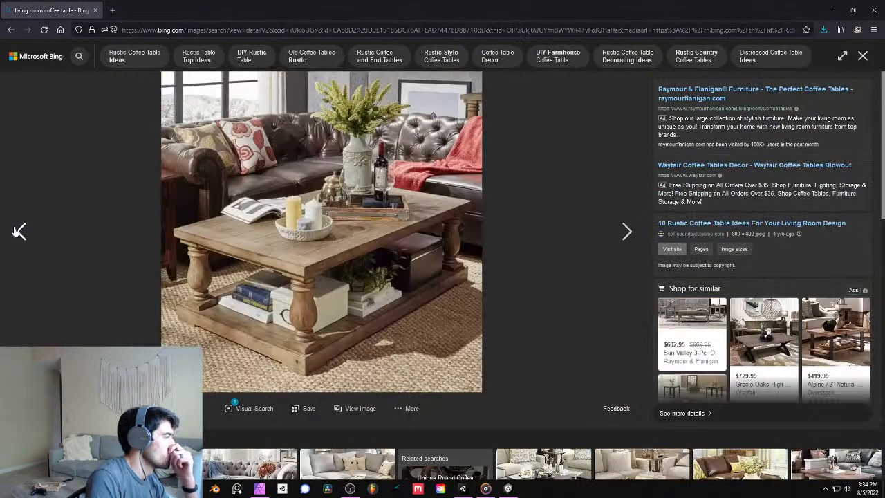
pyautogui.click(19, 231)
pyautogui.click(19, 232)
pyautogui.click(19, 232)
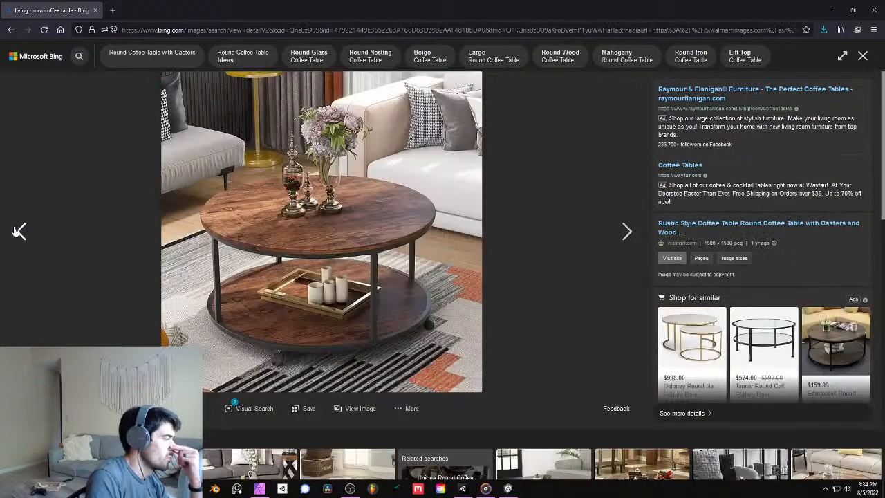
pyautogui.click(18, 232)
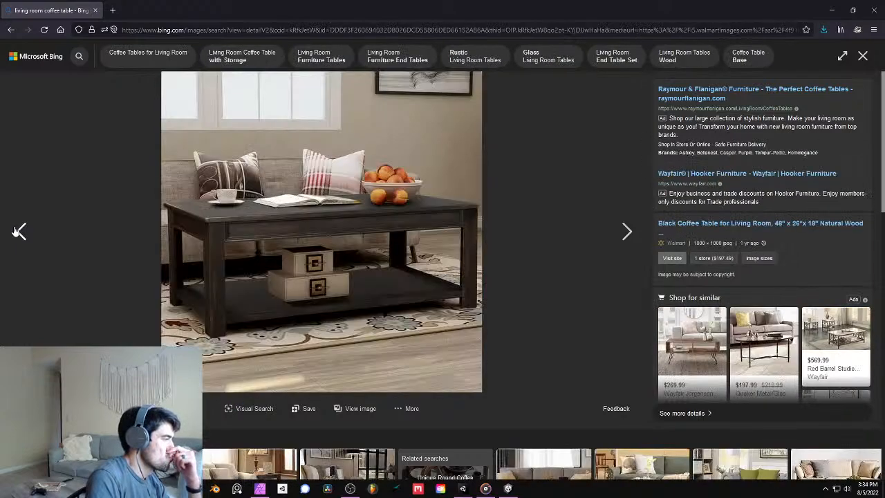
pyautogui.click(19, 232)
pyautogui.click(19, 232)
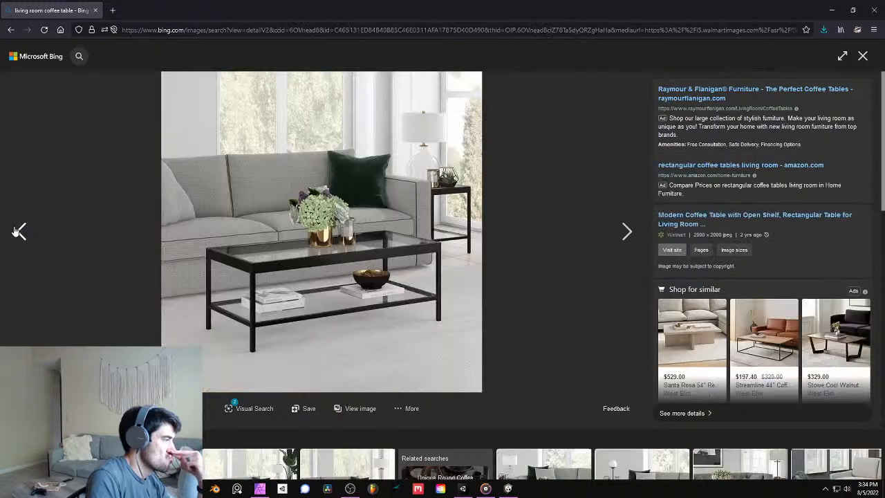
pyautogui.click(19, 232)
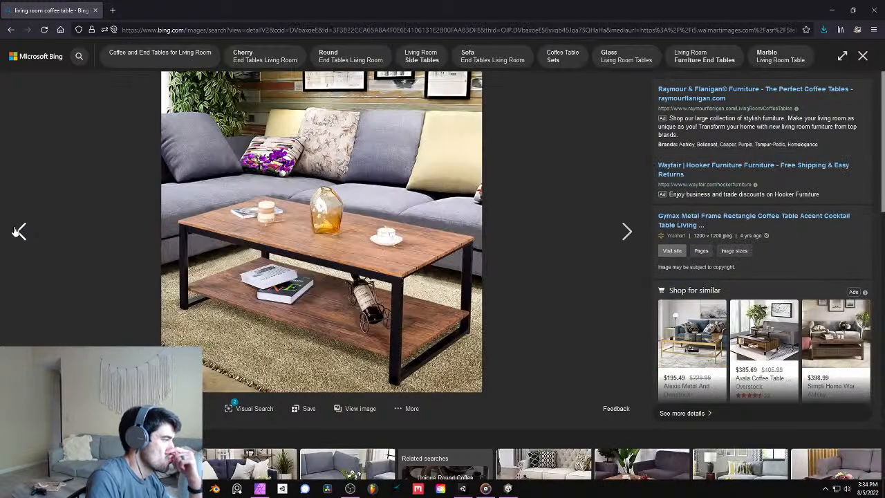
pyautogui.rightClick(341, 211)
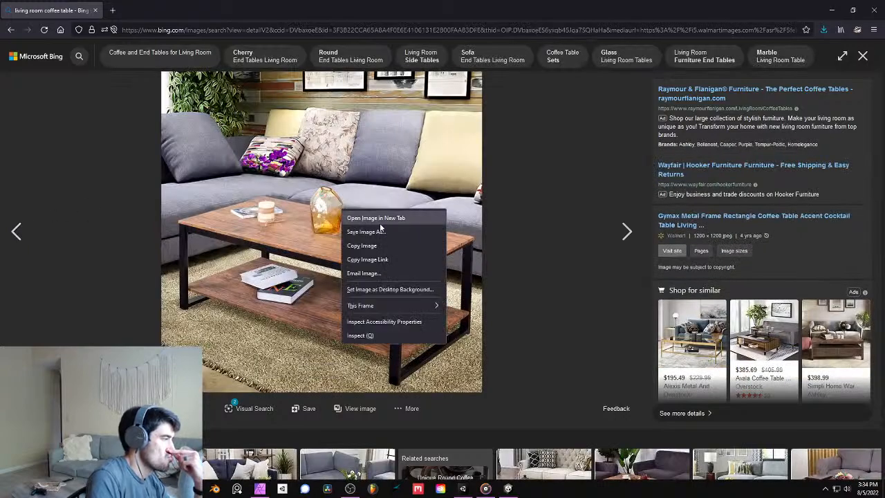
pyautogui.click(413, 236)
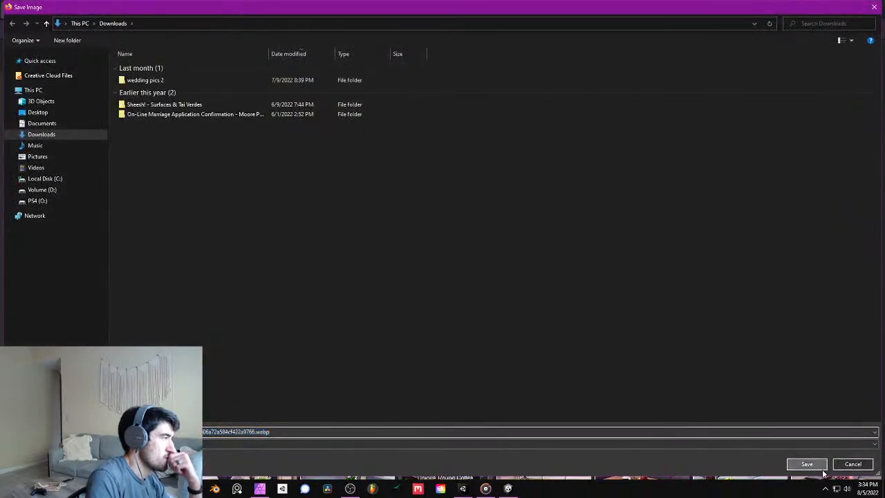
pyautogui.click(804, 463)
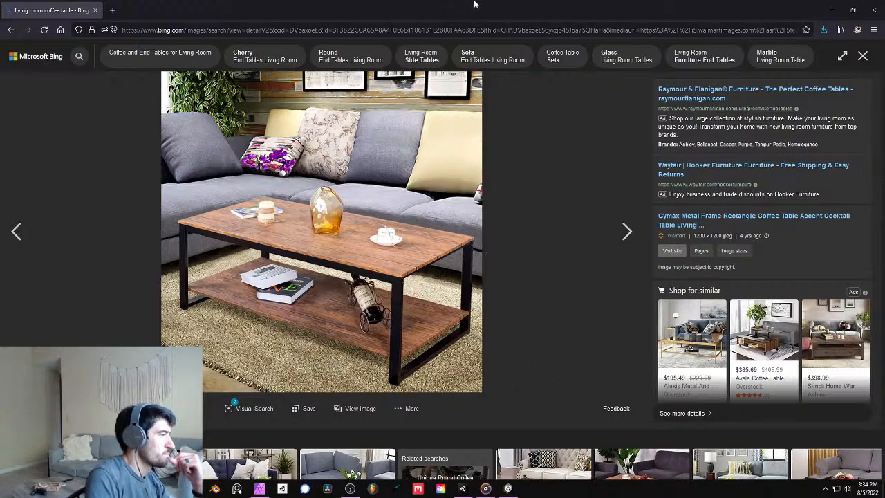
# - Put the browser aside, launch Blender, and delete the default light and camera, leaving only the cube
pyautogui.moveTo(479, 13); pyautogui.dragTo(884, 19)
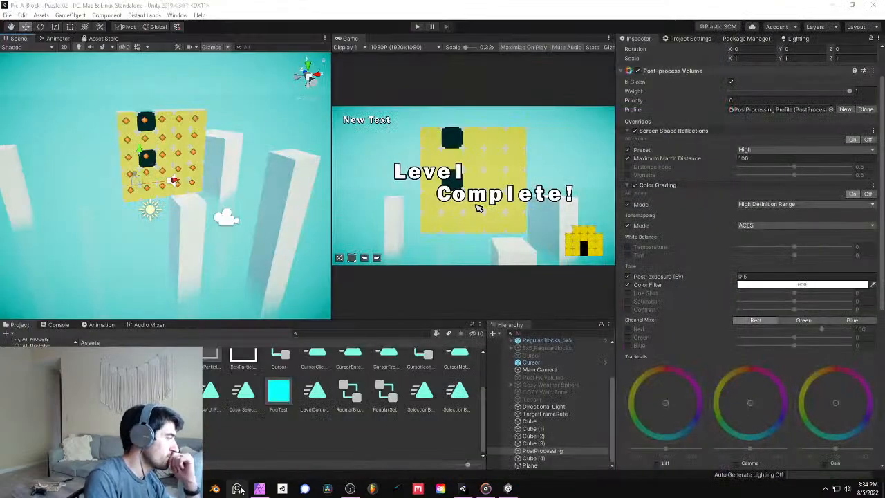
pyautogui.click(213, 489)
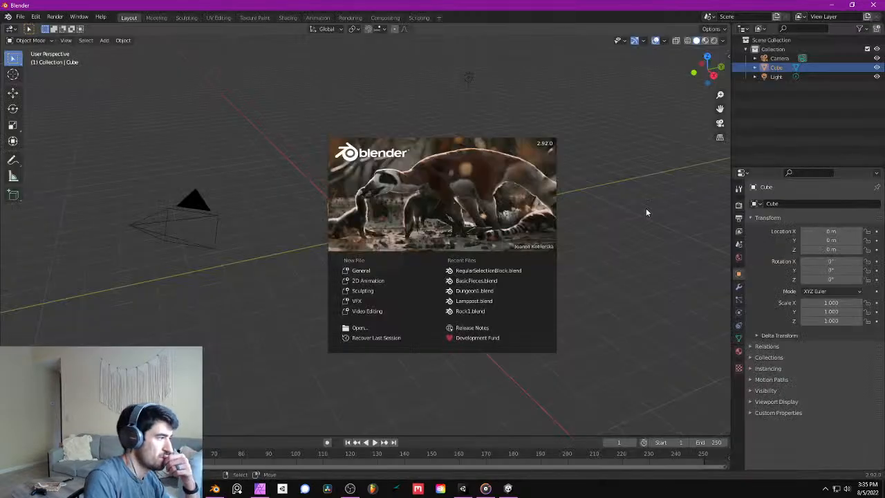
pyautogui.click(465, 88)
pyautogui.click(465, 79)
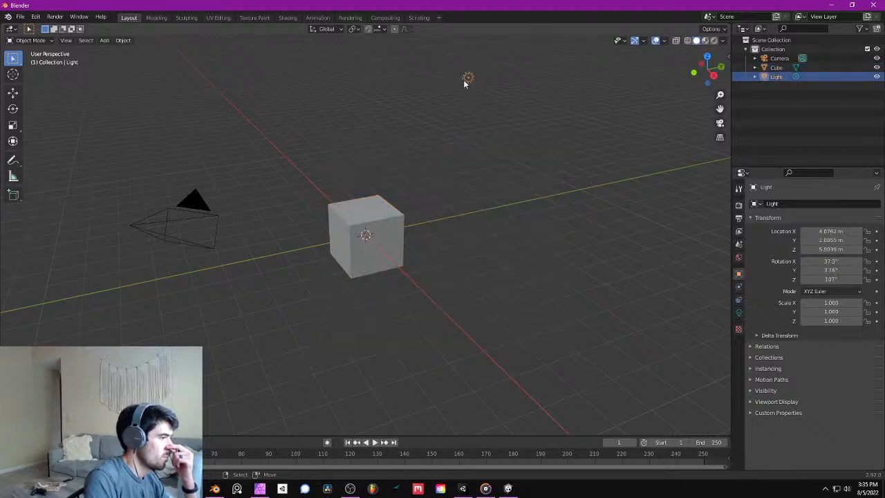
pyautogui.press('Delete')
pyautogui.click(198, 204)
pyautogui.press('Delete')
pyautogui.click(385, 210)
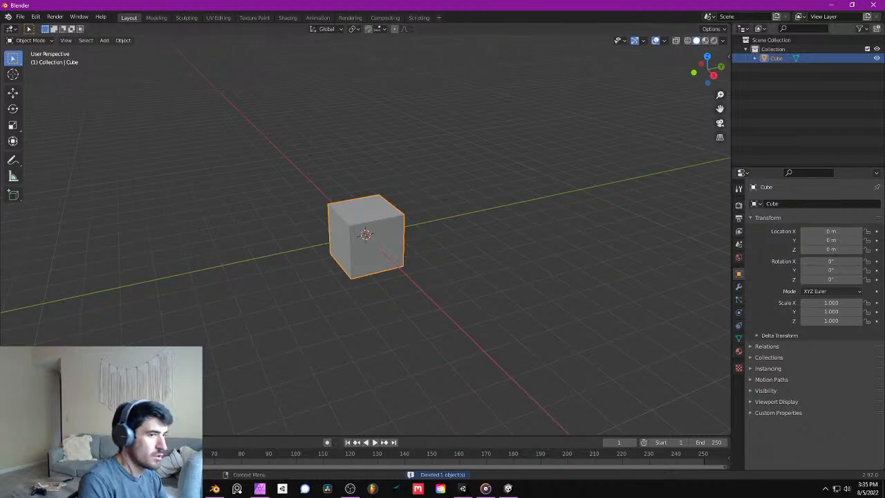
# - Study the saved reference photo of the two overlapping wood tables and close it
pyautogui.moveTo(477, 188); pyautogui.dragTo(405, 202, button='middle')
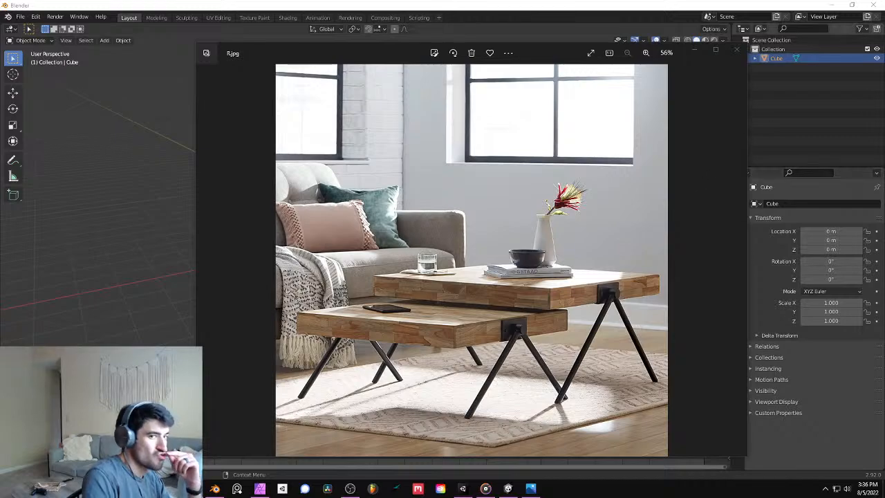
pyautogui.hotkey('alt', 'Tab')
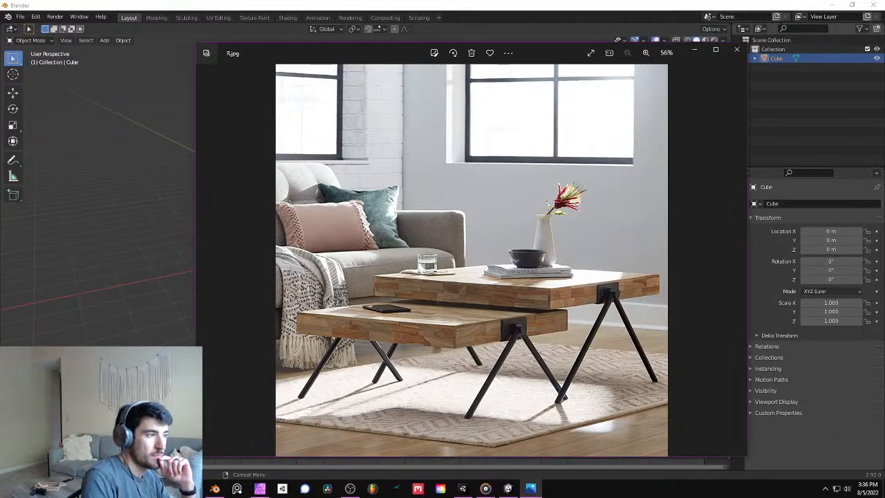
pyautogui.click(737, 51)
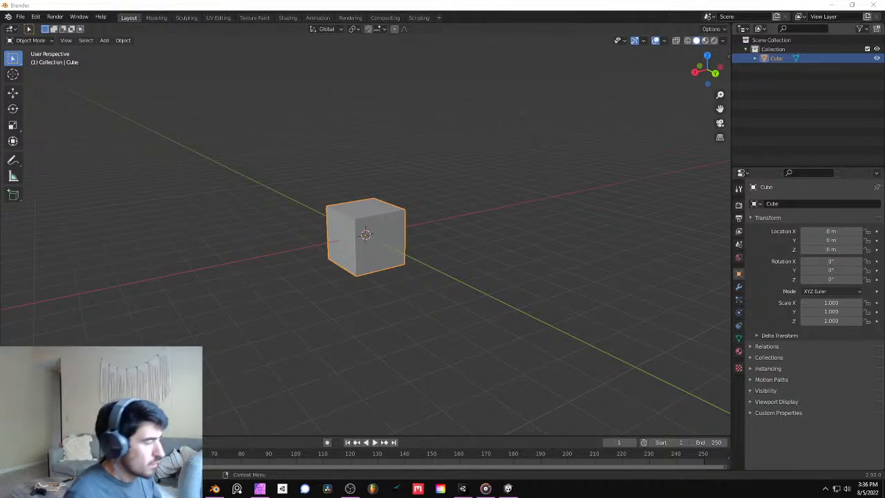
# - Select the cube's four bottom vertices in Edit Mode and raise them 1 m along Z to the ground plane
pyautogui.moveTo(371, 211)
pyautogui.mouseDown(button='middle')
pyautogui.moveTo(381, 210)
pyautogui.moveTo(364, 223)
pyautogui.mouseUp(button='middle')
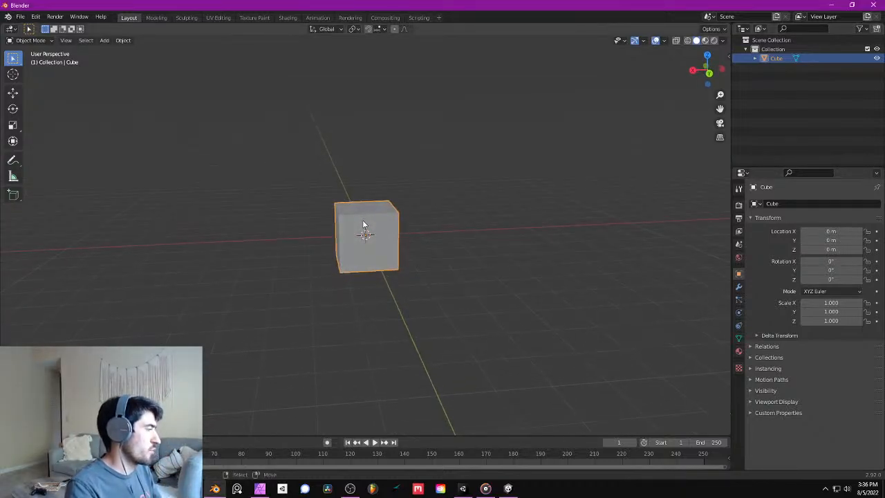
pyautogui.press('Tab')
pyautogui.moveTo(408, 242); pyautogui.dragTo(434, 261, button='middle')
pyautogui.click(435, 261)
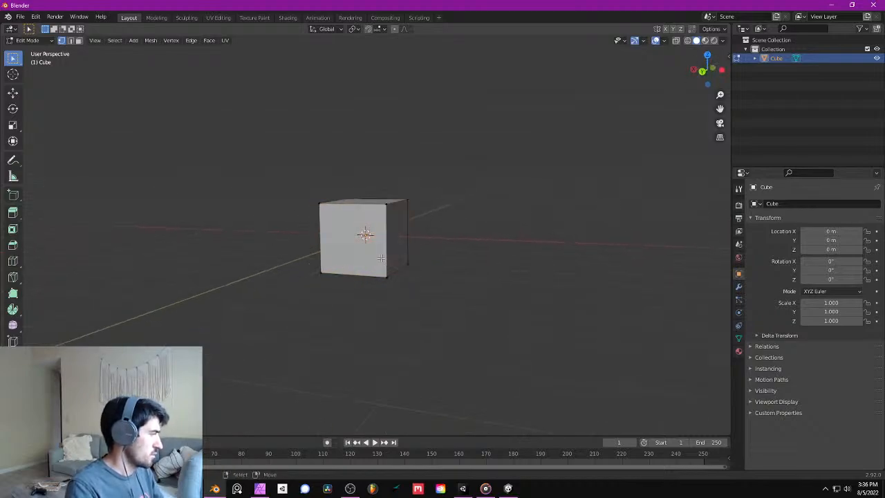
pyautogui.keyDown('shift'); pyautogui.click(321, 274); pyautogui.keyUp('shift')
pyautogui.keyDown('shift'); pyautogui.click(385, 277); pyautogui.keyUp('shift')
pyautogui.keyDown('shift'); pyautogui.click(407, 265); pyautogui.keyUp('shift')
pyautogui.moveTo(286, 255); pyautogui.dragTo(415, 269, button='middle')
pyautogui.keyDown('shift'); pyautogui.click(322, 270); pyautogui.keyUp('shift')
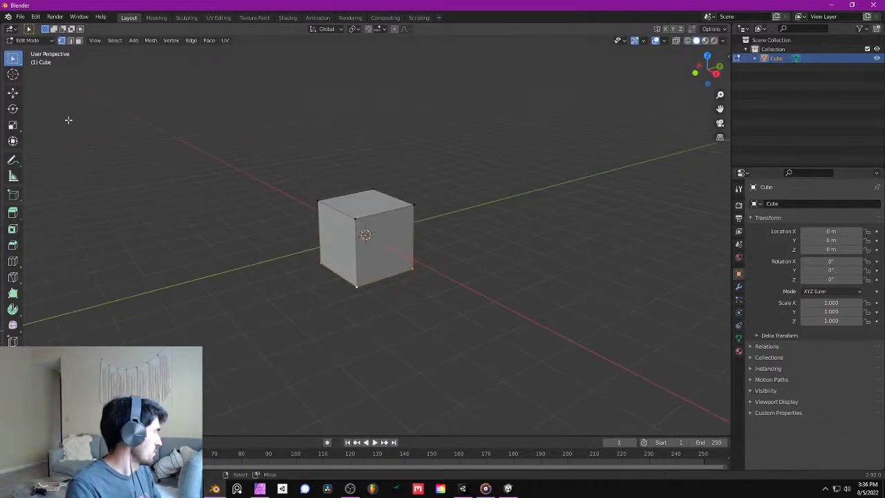
pyautogui.click(12, 92)
pyautogui.moveTo(160, 150); pyautogui.dragTo(367, 235, button='middle')
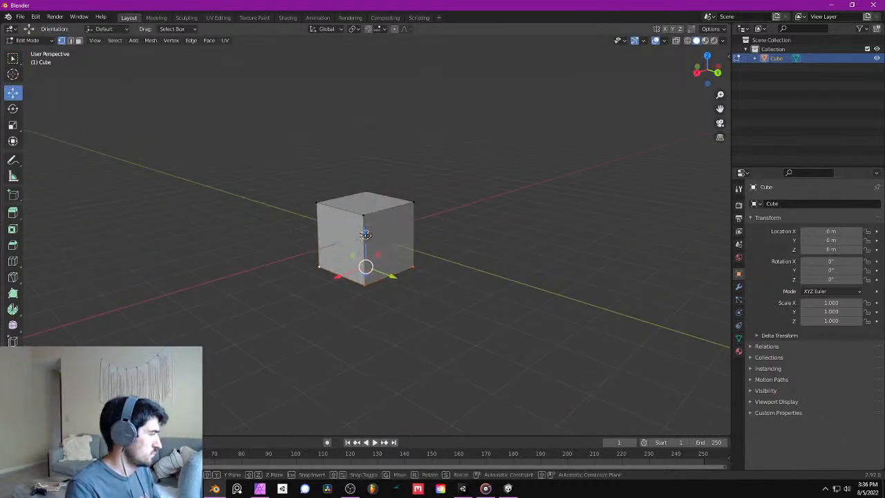
pyautogui.press('g')
pyautogui.press('z')
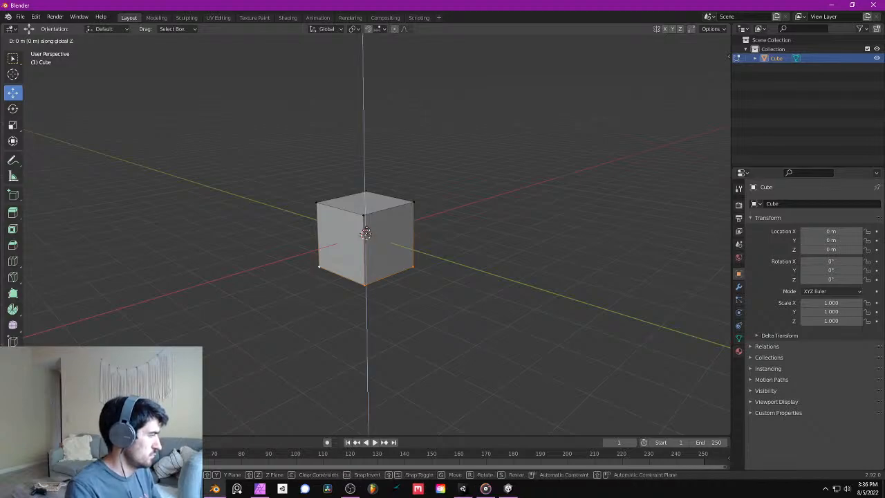
pyautogui.click(367, 209)
# - Lower the cube's top face to about 0.1 m above the ground plane, making a thin tabletop slab
pyautogui.moveTo(366, 208); pyautogui.dragTo(319, 219, button='middle')
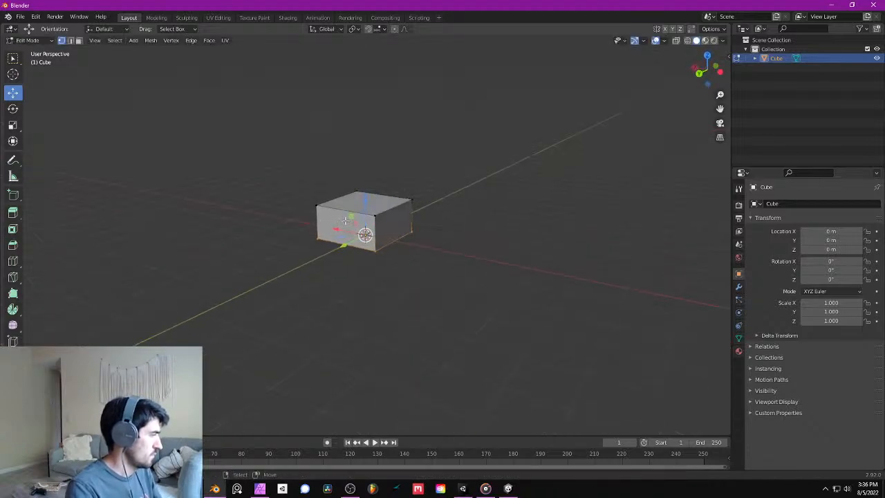
pyautogui.click(316, 205)
pyautogui.keyDown('shift'); pyautogui.click(357, 192); pyautogui.keyUp('shift')
pyautogui.keyDown('shift'); pyautogui.click(413, 200); pyautogui.keyUp('shift')
pyautogui.keyDown('shift'); pyautogui.click(375, 214); pyautogui.keyUp('shift')
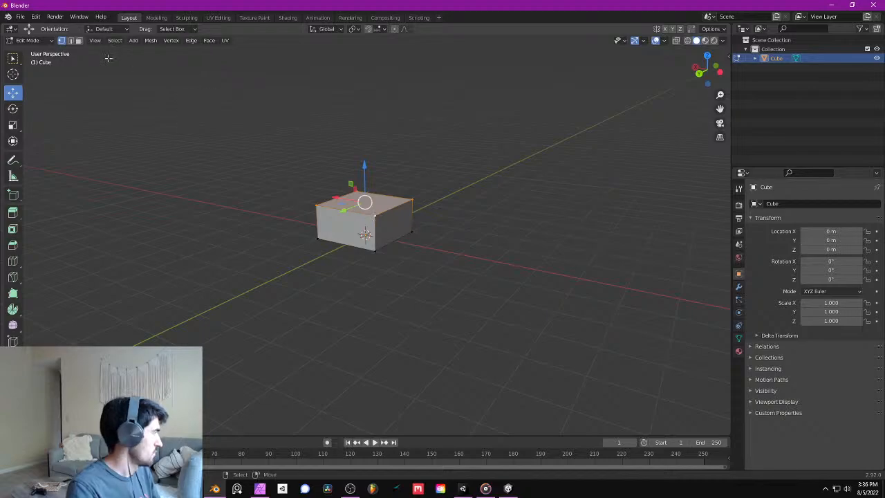
pyautogui.moveTo(336, 214); pyautogui.dragTo(387, 206, button='middle')
pyautogui.scroll(3, 368, 197)
pyautogui.press('KP_1')
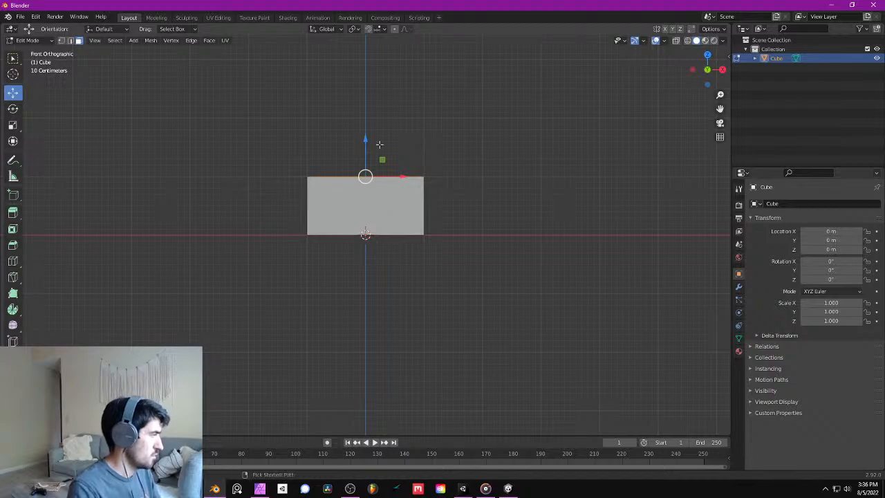
pyautogui.moveTo(365, 141); pyautogui.dragTo(369, 190)
pyautogui.scroll(4, 478, 223)
pyautogui.moveTo(478, 223); pyautogui.dragTo(477, 223, button='middle')
pyautogui.scroll(-4, 477, 223)
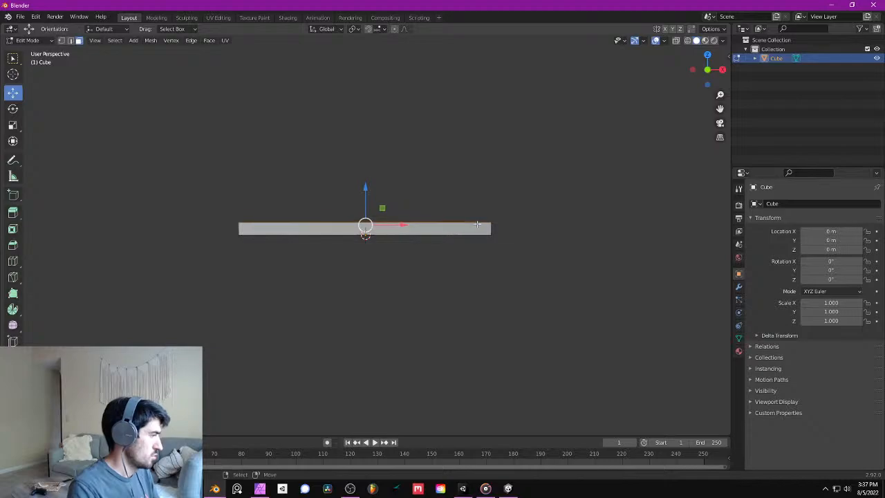
# - In a front wireframe view, move the vertices at the slab's positive X end outward 1 m to X = 2 m
pyautogui.press('KP_1')
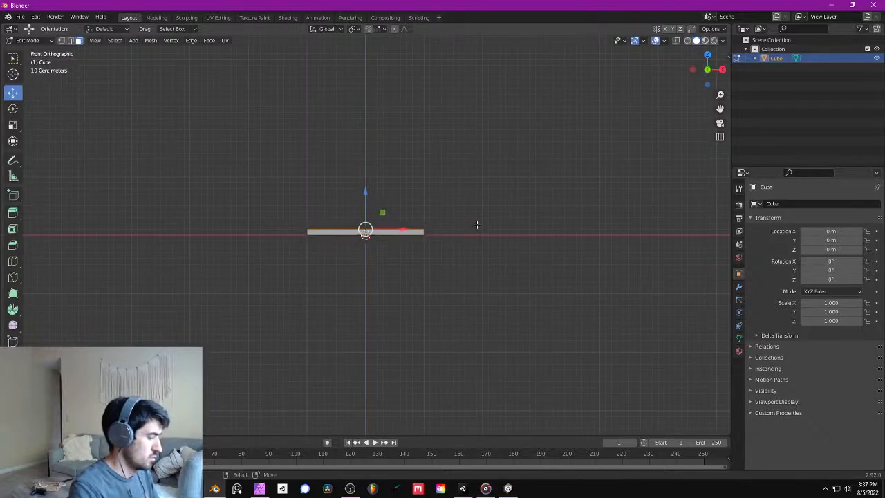
pyautogui.press('z')
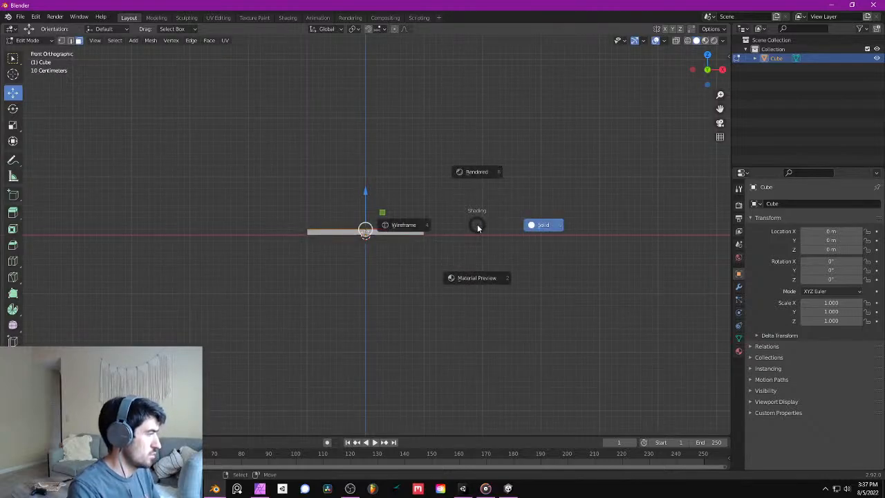
pyautogui.press('4')
pyautogui.click(61, 40)
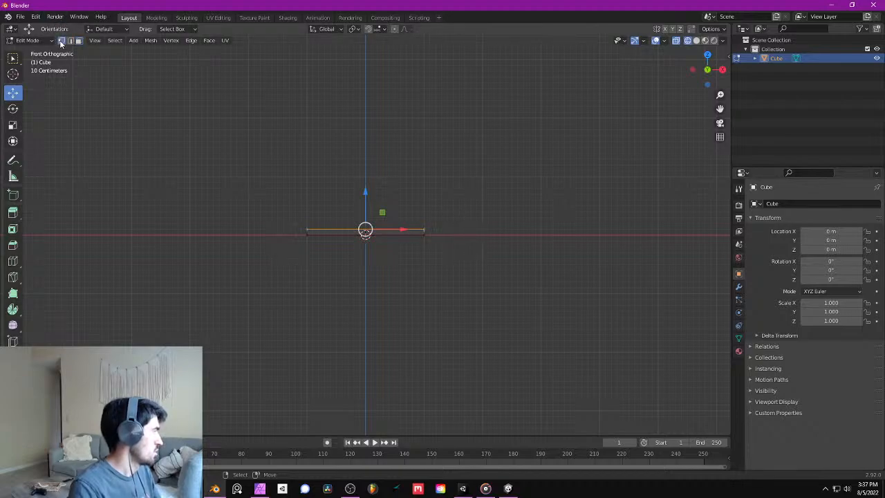
pyautogui.click(458, 214)
pyautogui.moveTo(488, 193); pyautogui.dragTo(416, 265)
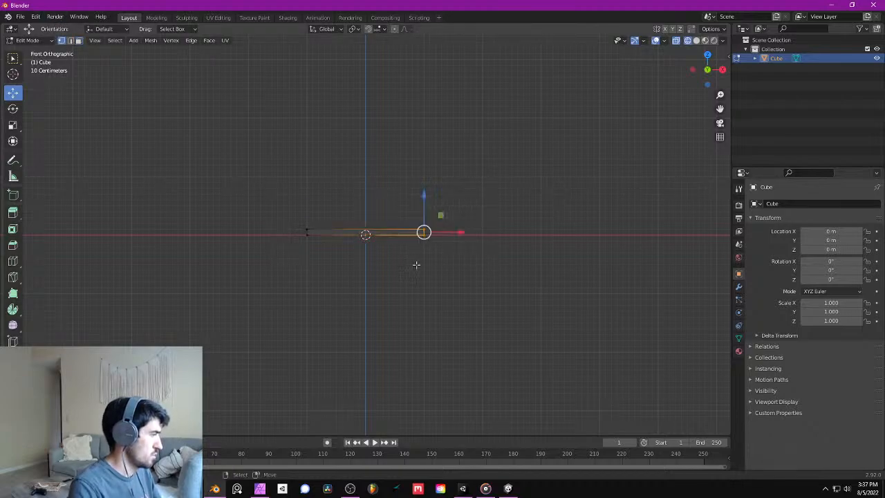
pyautogui.moveTo(460, 233); pyautogui.dragTo(513, 247)
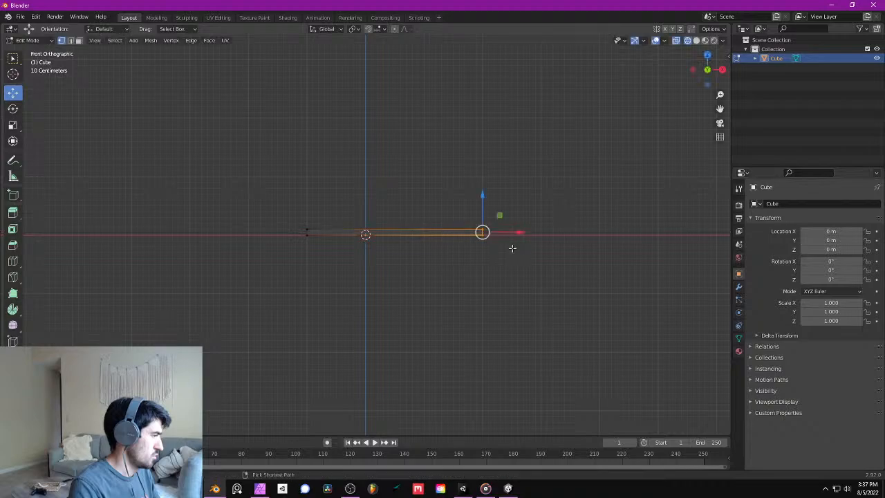
# - Move the vertices at the slab's negative X end outward 1 m to X = -2 m and return to Object Mode
pyautogui.click(512, 248)
pyautogui.press('b')
pyautogui.moveTo(261, 216); pyautogui.dragTo(359, 302)
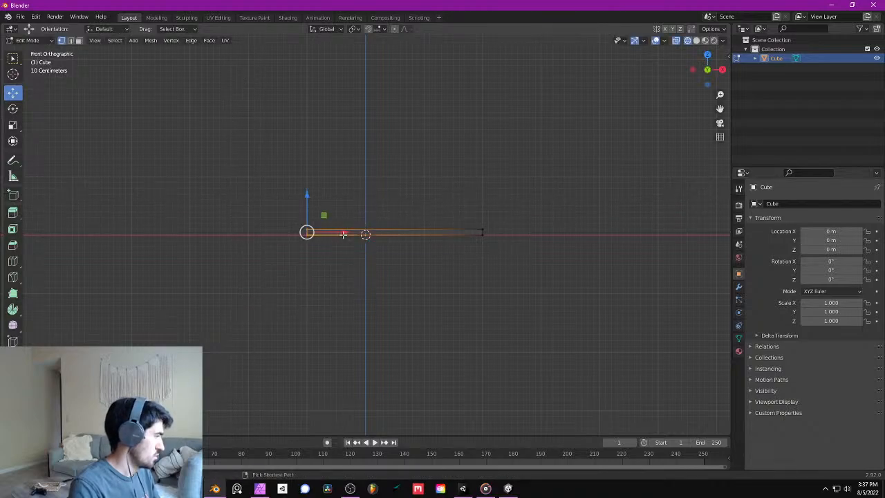
pyautogui.moveTo(343, 235); pyautogui.dragTo(286, 238)
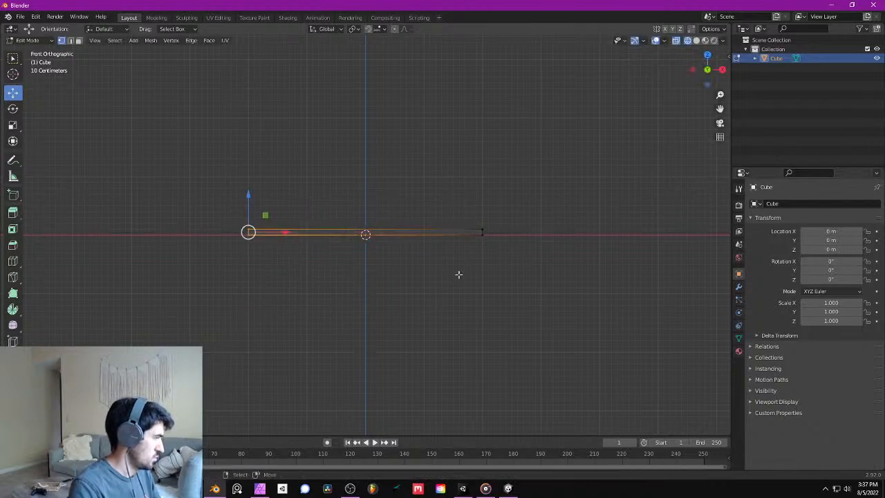
pyautogui.moveTo(458, 275); pyautogui.dragTo(429, 270, button='middle')
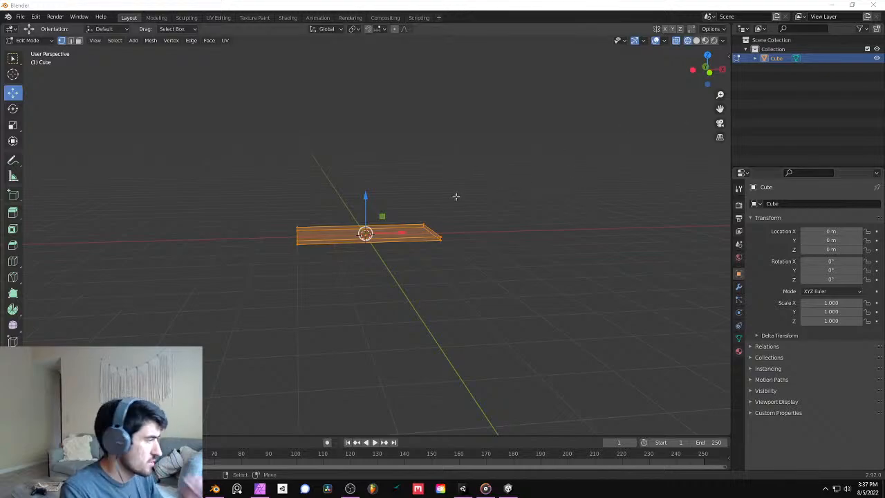
pyautogui.moveTo(455, 197); pyautogui.dragTo(442, 237, button='middle')
pyautogui.scroll(2, 371, 239)
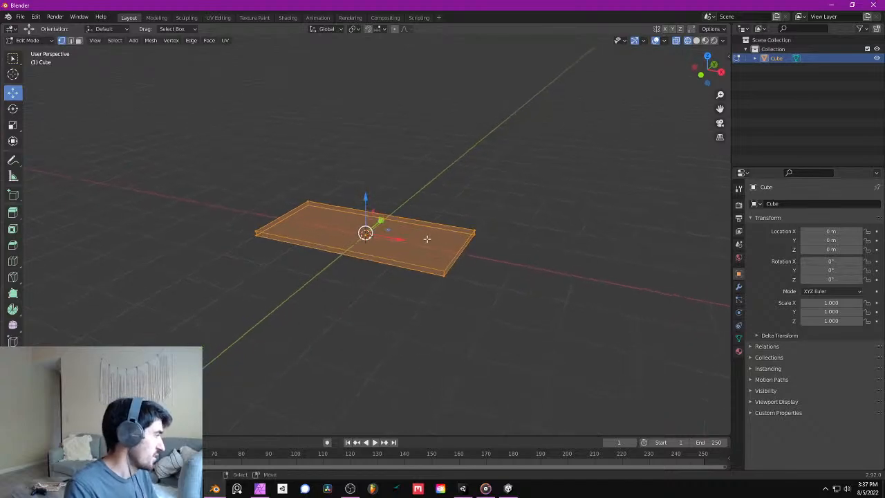
pyautogui.press('Tab')
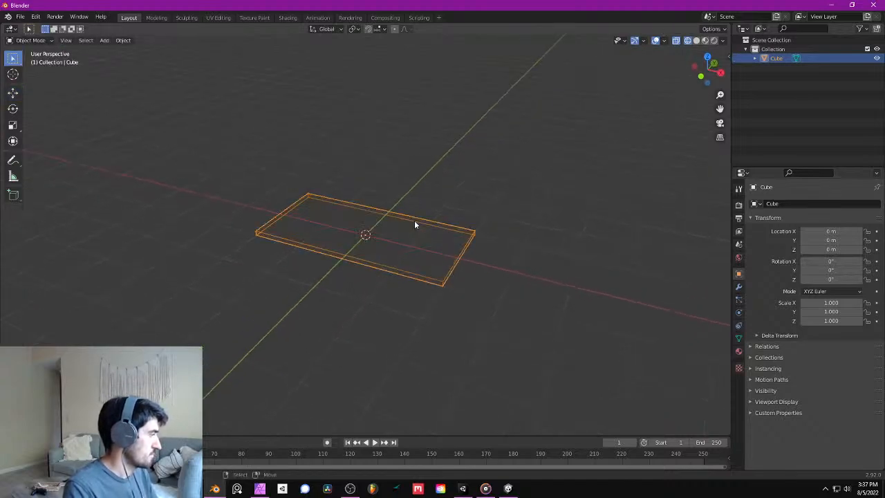
pyautogui.moveTo(415, 222); pyautogui.dragTo(419, 208, button='middle')
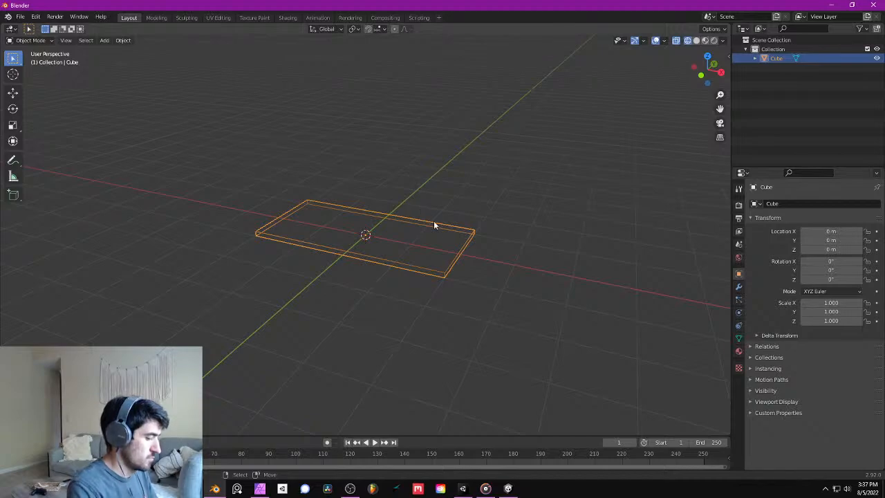
# - Switch to solid shading, duplicate the tabletop slab and move the copy down 1 m along Z as a lower shelf
pyautogui.hotkey('shift', 'z')
pyautogui.hotkey('shift', 'd')
pyautogui.rightClick(429, 221)
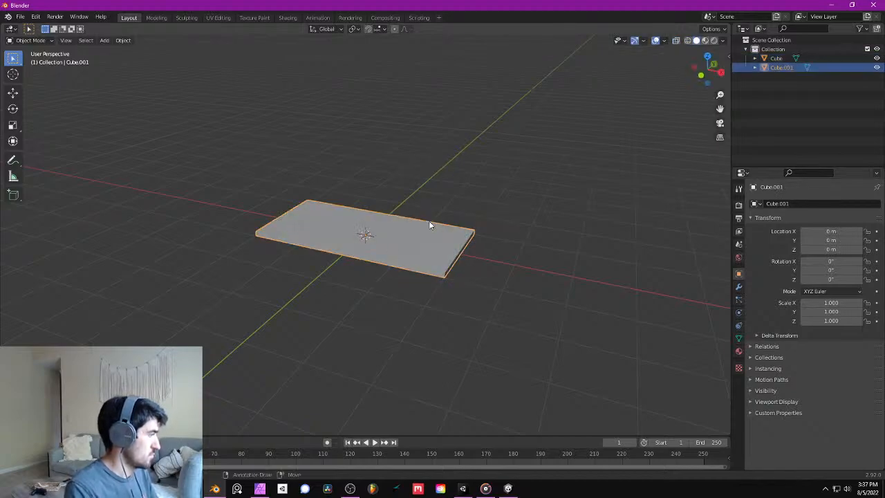
pyautogui.press('KP_1')
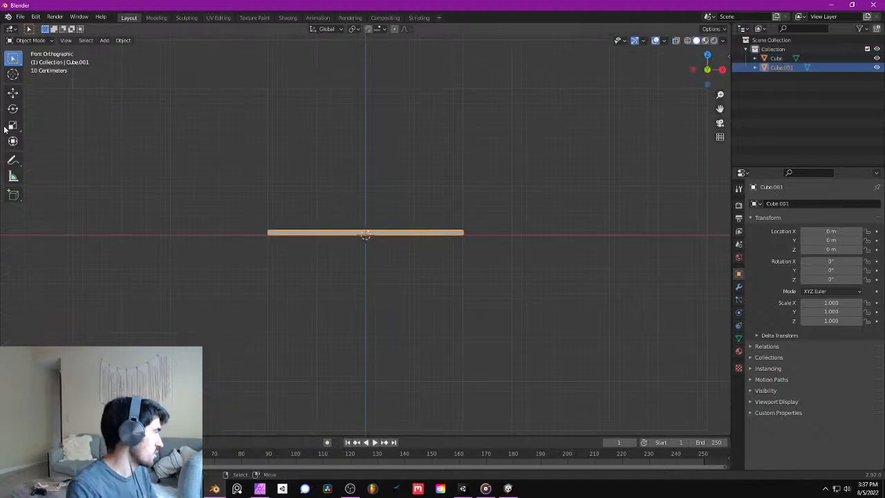
pyautogui.click(9, 97)
pyautogui.press('g')
pyautogui.press('z')
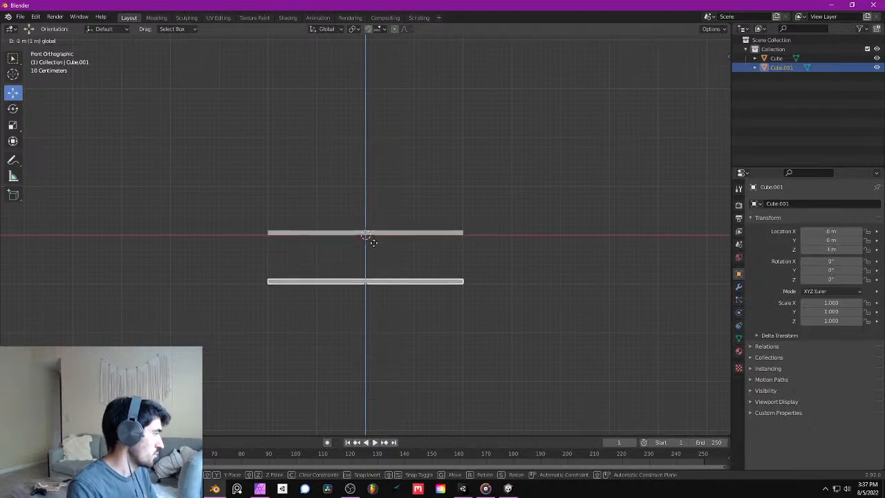
pyautogui.click(374, 247)
pyautogui.scroll(3, 479, 285)
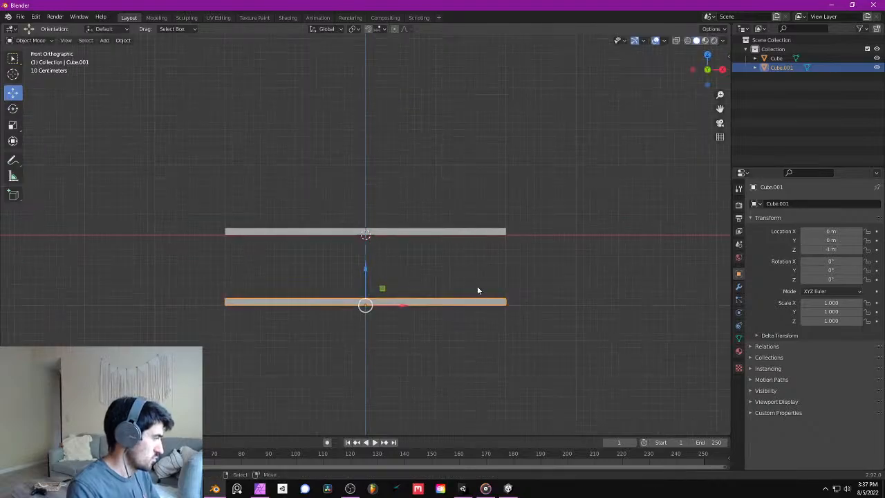
# - In a front wireframe view, move the vertices at the lower slab's positive X end inward about 0.1 m
pyautogui.press('Tab')
pyautogui.moveTo(491, 307); pyautogui.dragTo(486, 265, button='middle')
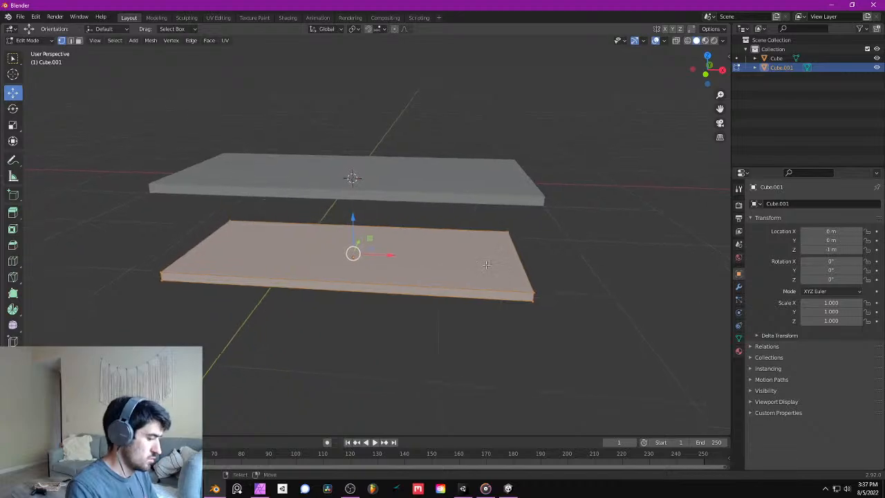
pyautogui.press('KP_3')
pyautogui.press('KP_1')
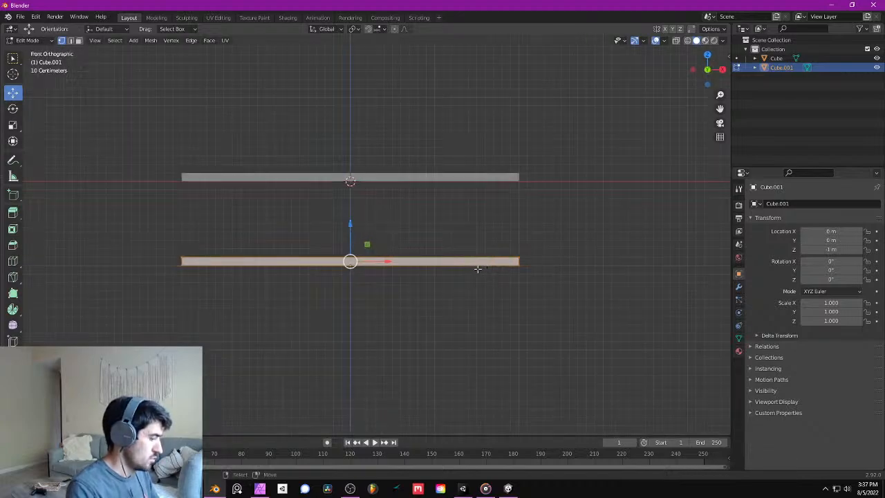
pyautogui.press('z')
pyautogui.press('4')
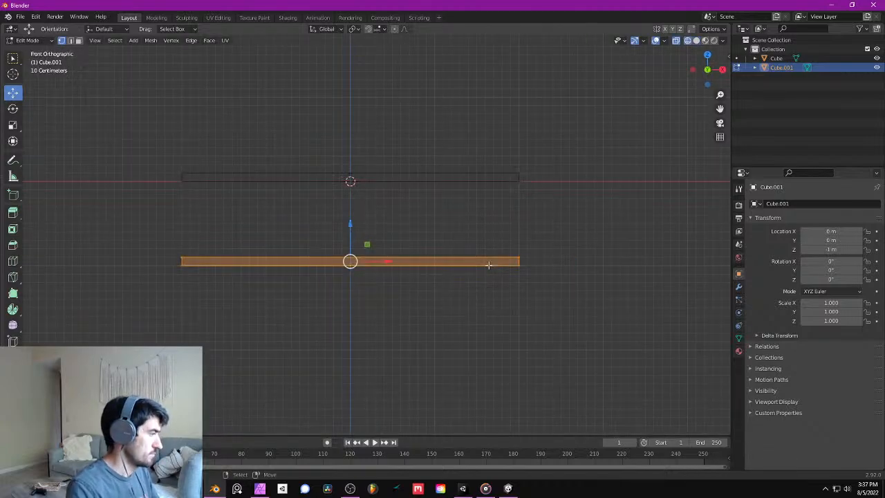
pyautogui.click(530, 252)
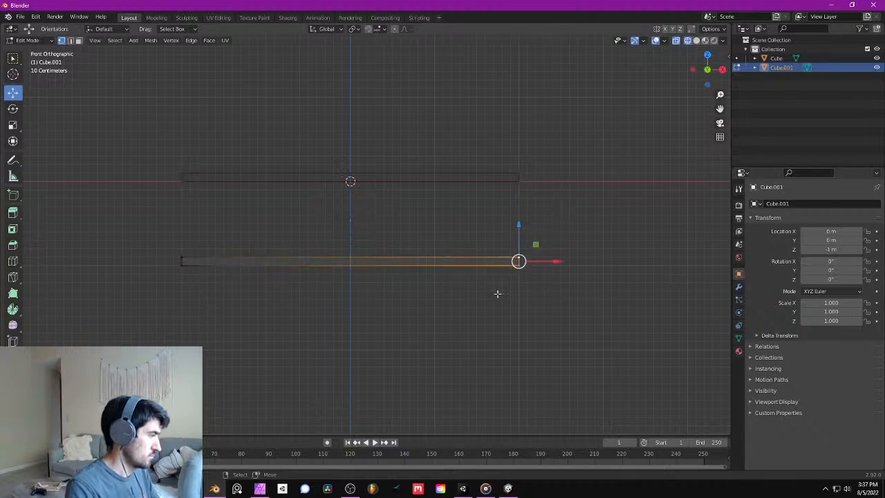
pyautogui.keyDown('ctrl'); pyautogui.moveTo(552, 261); pyautogui.dragTo(543, 263); pyautogui.keyUp('ctrl')
# - Move the vertices at the lower slab's negative X end inward about 0.1 m along X
pyautogui.click(177, 265)
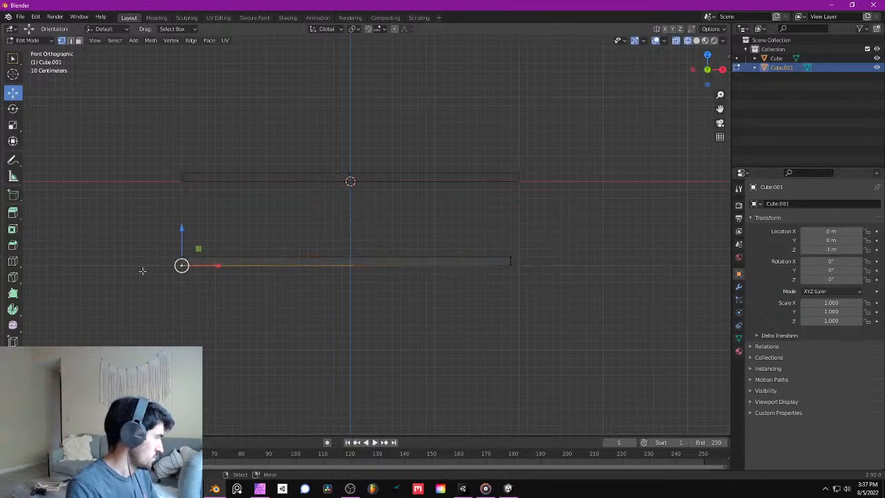
pyautogui.press('b')
pyautogui.moveTo(154, 233); pyautogui.dragTo(190, 311)
pyautogui.keyDown('ctrl'); pyautogui.moveTo(215, 263); pyautogui.dragTo(223, 262); pyautogui.keyUp('ctrl')
# - From the top view, select the corner vertices along the lower slab's positive Y edge and move them inward about 0.1 m
pyautogui.moveTo(333, 261); pyautogui.dragTo(365, 279, button='middle')
pyautogui.scroll(-3, 366, 278)
pyautogui.press('KP_7')
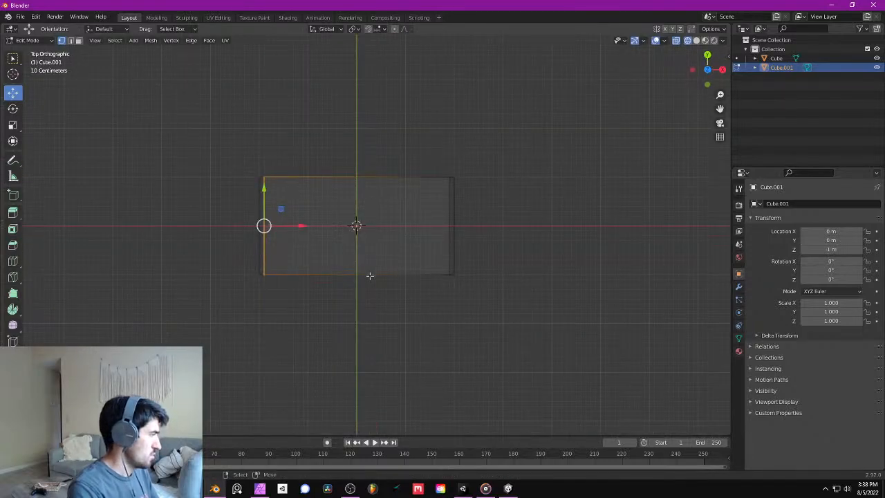
pyautogui.scroll(3, 359, 201)
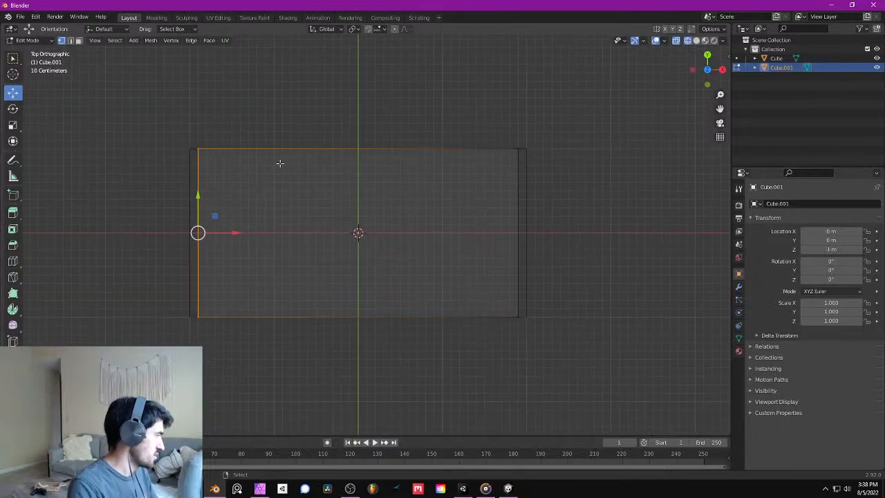
pyautogui.click(193, 139)
pyautogui.scroll(3, 207, 148)
pyautogui.keyDown('shift'); pyautogui.moveTo(207, 148); pyautogui.dragTo(355, 271, button='middle'); pyautogui.keyUp('shift')
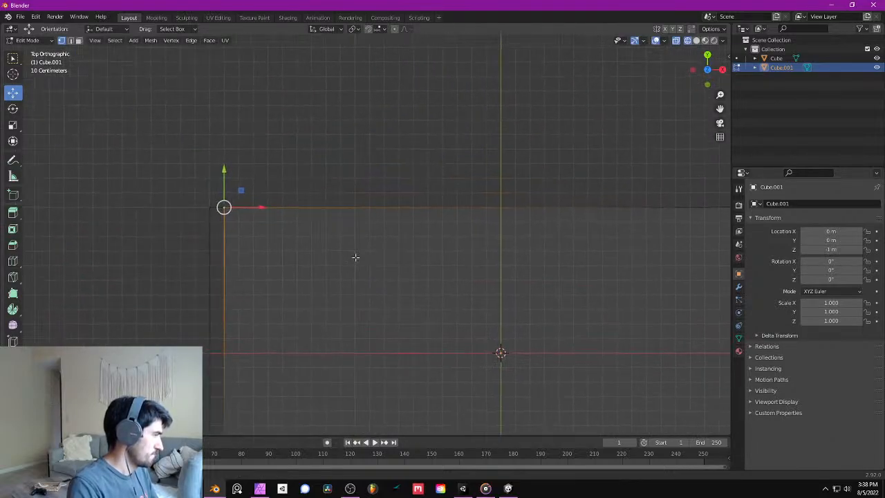
pyautogui.press('b')
pyautogui.moveTo(253, 186); pyautogui.dragTo(215, 229)
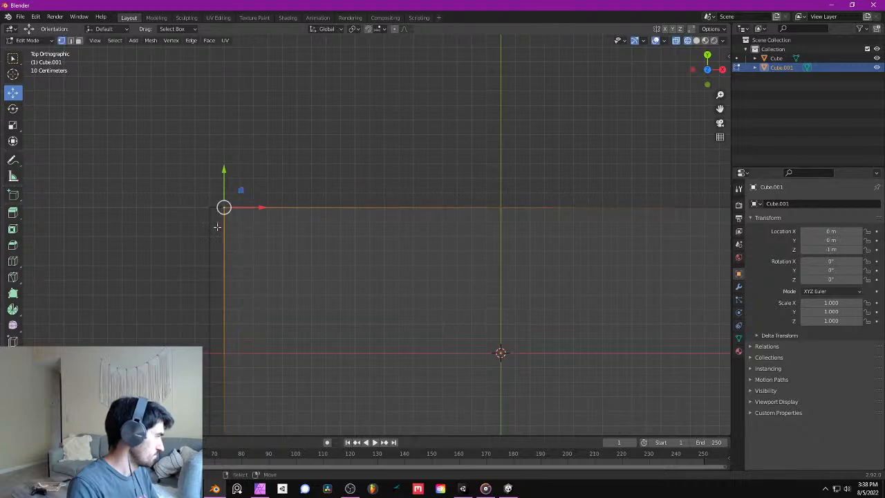
pyautogui.scroll(-2, 470, 188)
pyautogui.keyDown('shift'); pyautogui.moveTo(480, 187); pyautogui.dragTo(340, 195, button='middle'); pyautogui.keyUp('shift')
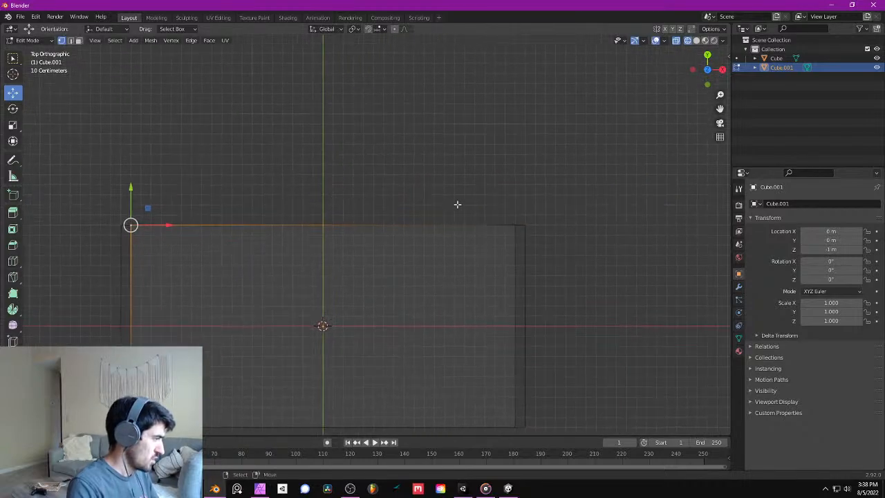
pyautogui.scroll(2, 473, 213)
pyautogui.press('b')
pyautogui.moveTo(547, 212); pyautogui.dragTo(593, 238)
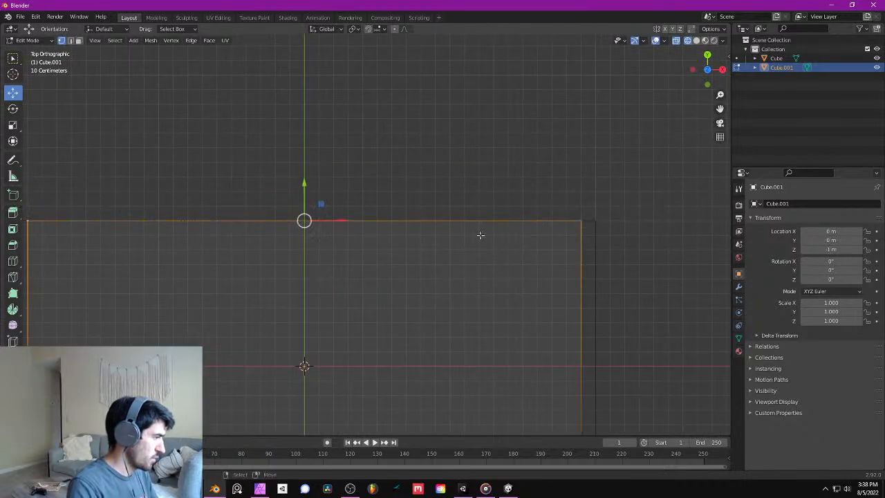
pyautogui.scroll(-1, 449, 228)
pyautogui.keyDown('ctrl'); pyautogui.moveTo(314, 190); pyautogui.dragTo(311, 197); pyautogui.keyUp('ctrl')
pyautogui.scroll(-4, 349, 202)
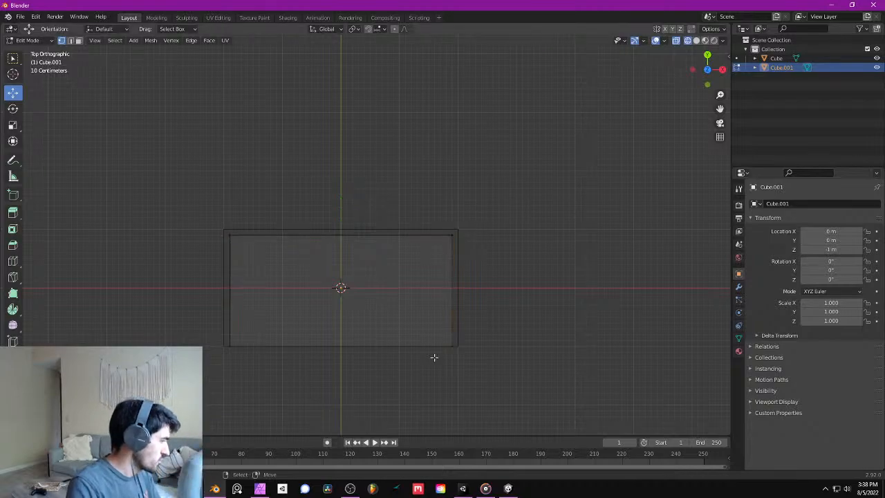
# - Select the corner vertices along the lower slab's negative Y edge and move them inward about 0.1 m
pyautogui.scroll(4, 449, 363)
pyautogui.keyDown('shift'); pyautogui.moveTo(468, 371); pyautogui.dragTo(423, 178, button='middle'); pyautogui.keyUp('shift')
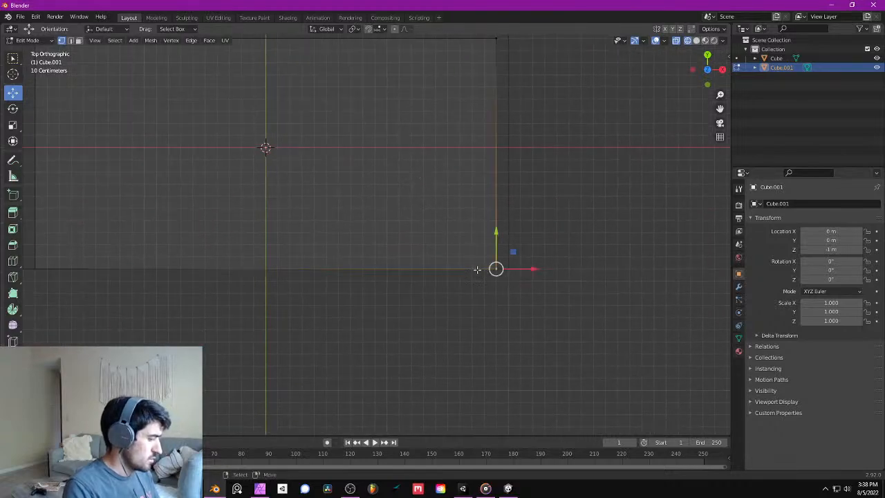
pyautogui.moveTo(469, 260); pyautogui.dragTo(507, 300)
pyautogui.scroll(-2, 387, 294)
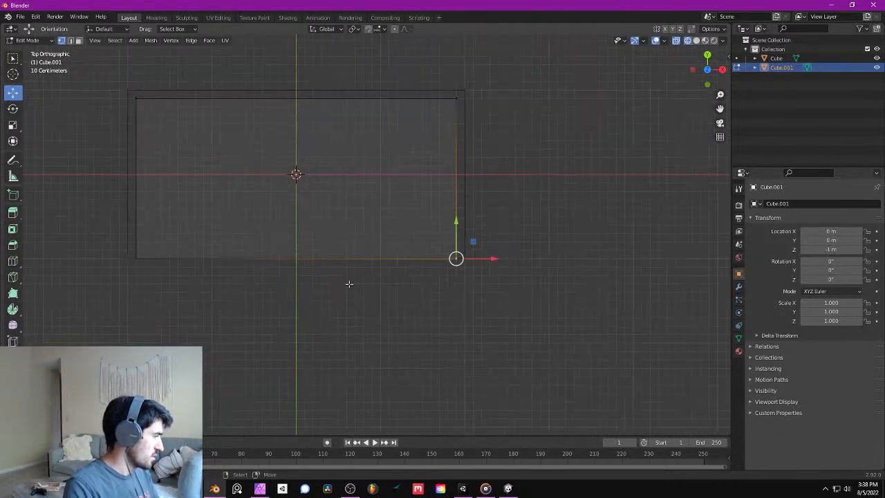
pyautogui.keyDown('shift'); pyautogui.moveTo(152, 243); pyautogui.dragTo(132, 280); pyautogui.keyUp('shift')
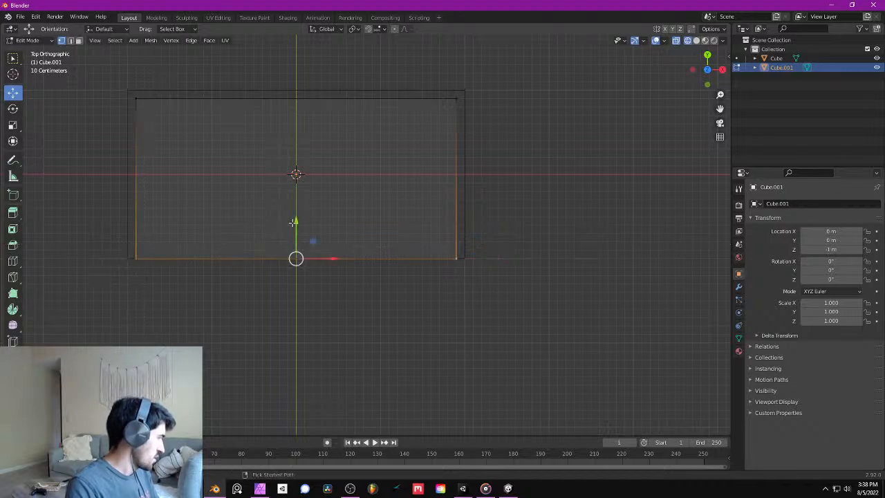
pyautogui.keyDown('ctrl'); pyautogui.moveTo(293, 222); pyautogui.dragTo(293, 213); pyautogui.keyUp('ctrl')
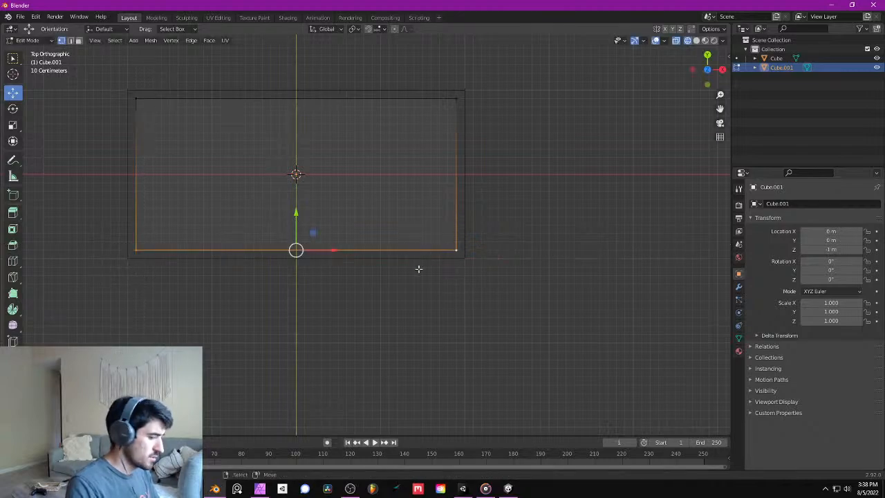
# - Return to Object Mode and add a new cube mesh at the origin
pyautogui.press('KP_1')
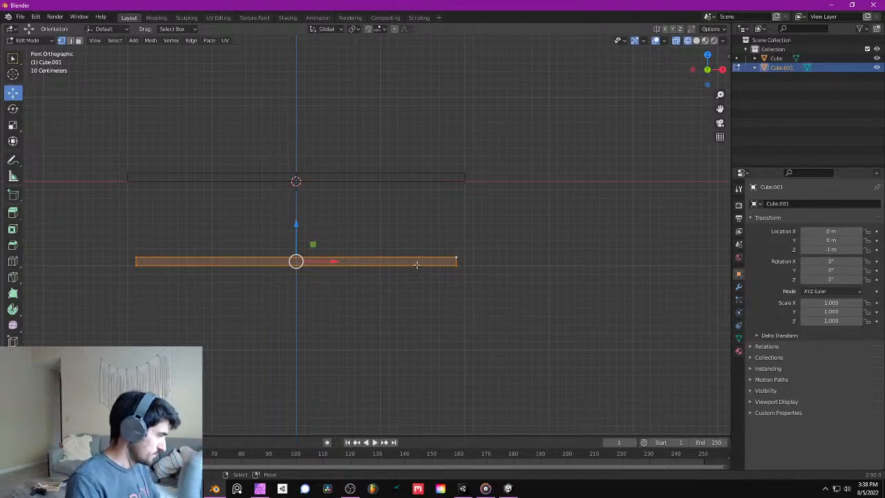
pyautogui.press('Tab')
pyautogui.moveTo(465, 226); pyautogui.dragTo(426, 251, button='middle')
pyautogui.hotkey('shift', 'a')
pyautogui.moveTo(427, 252)
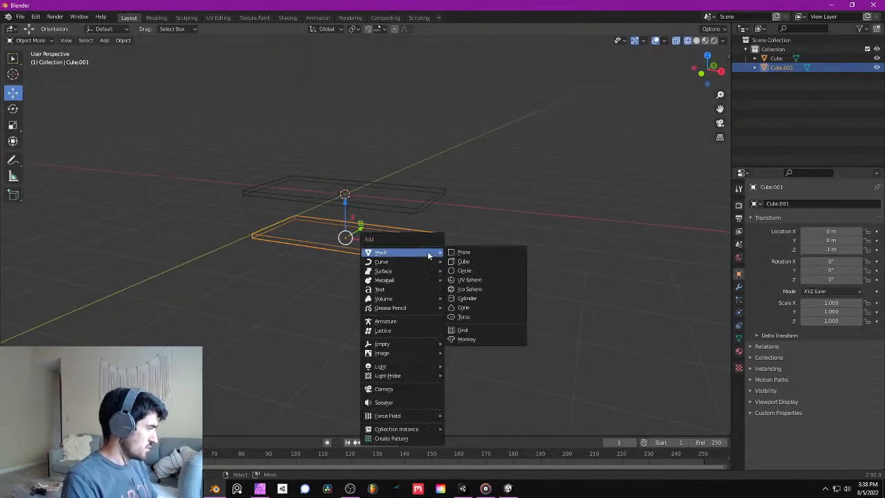
pyautogui.click(474, 261)
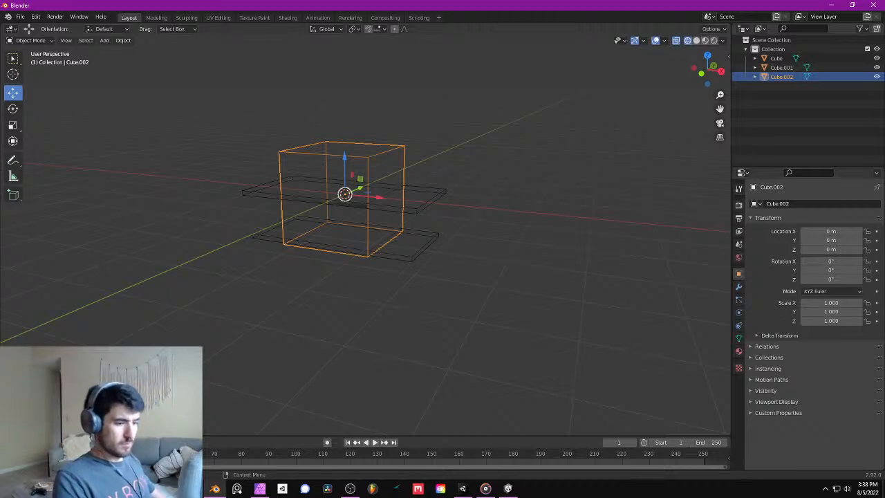
# - In the front view, move the new cube's positive X vertices outward 1 m, flush with the tabletop's end at X = 2 m
pyautogui.moveTo(443, 303); pyautogui.dragTo(371, 265, button='middle')
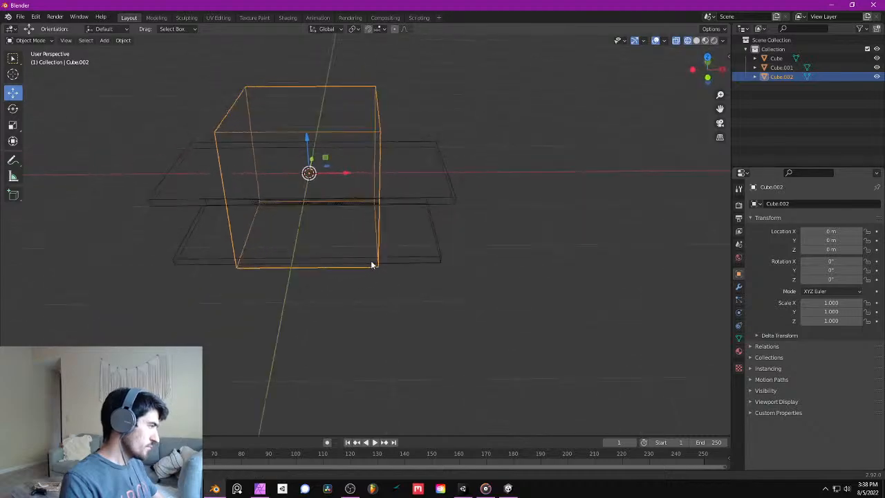
pyautogui.press('KP_1')
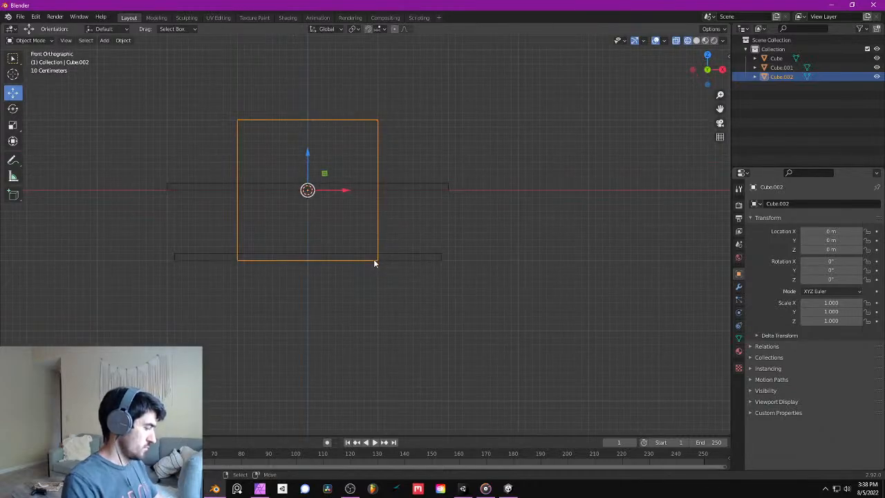
pyautogui.press('Tab')
pyautogui.hotkey('alt', 'a')
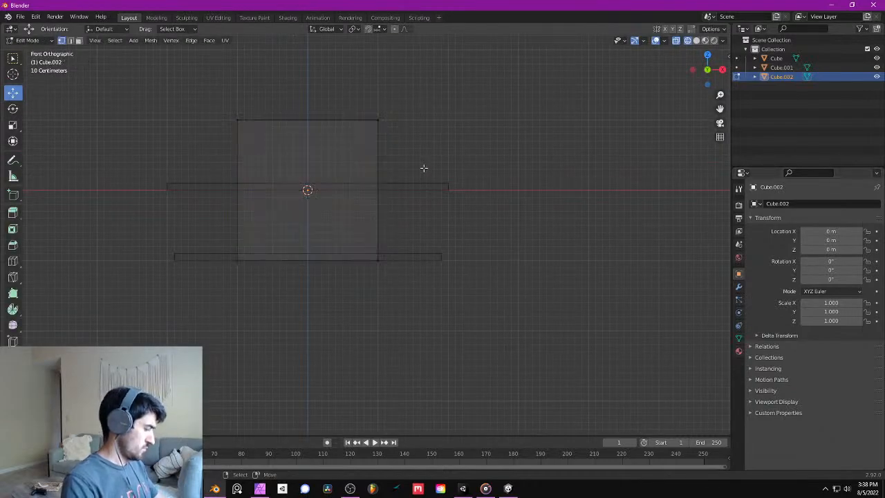
pyautogui.press('b')
pyautogui.moveTo(421, 91); pyautogui.dragTo(354, 322)
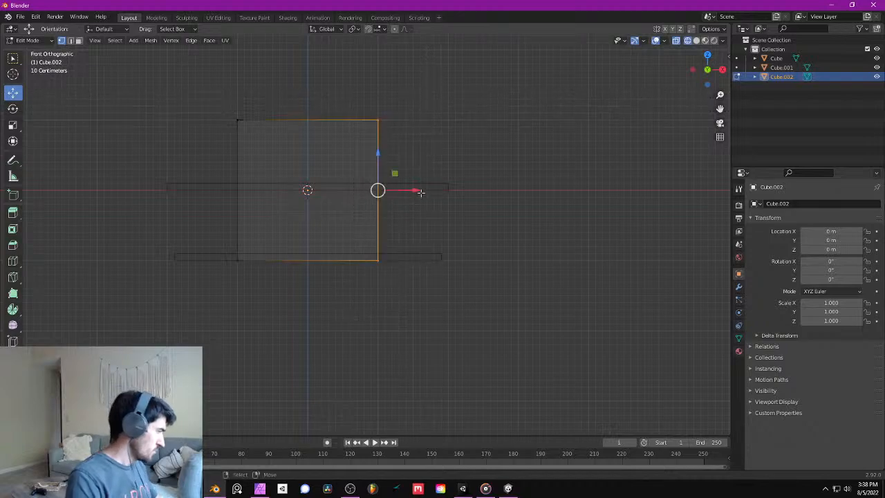
pyautogui.moveTo(405, 193); pyautogui.dragTo(472, 215)
# - Move the new cube's negative X vertices about 2.9 m along positive X, leaving an upright about 0.1 m thick at the tabletop's end
pyautogui.click(238, 119)
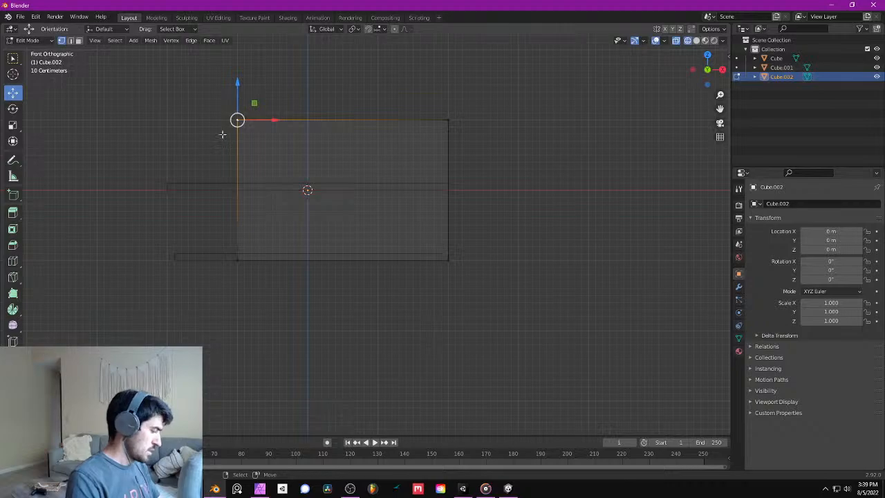
pyautogui.keyDown('shift'); pyautogui.click(237, 258); pyautogui.keyUp('shift')
pyautogui.moveTo(280, 190); pyautogui.dragTo(484, 241)
pyautogui.press('KP_3')
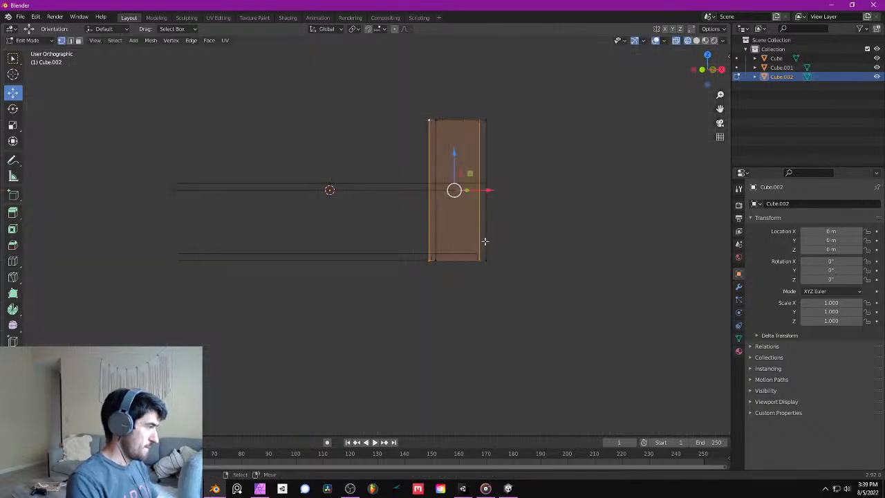
# - In the right view, move the upright's positive Y vertices about 1.9 m along negative Y, leaving a leg about 0.1 m thick
pyautogui.hotkey('alt', 'a')
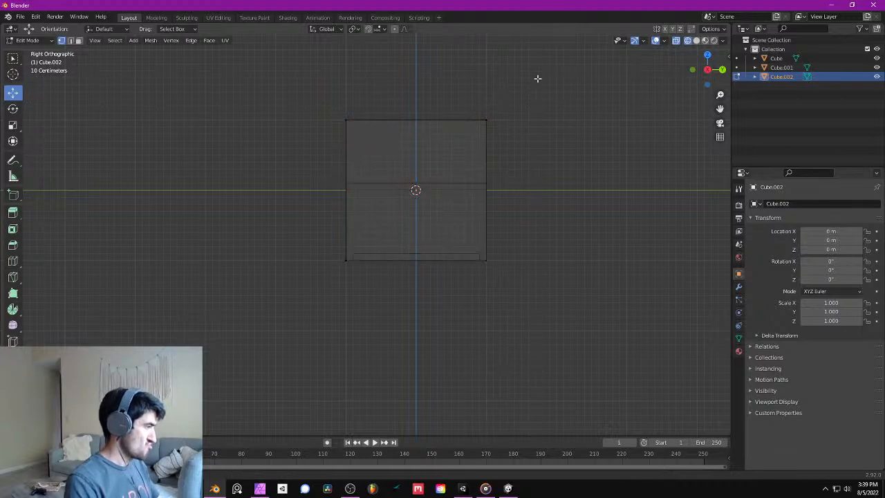
pyautogui.moveTo(537, 79); pyautogui.dragTo(429, 339)
pyautogui.moveTo(523, 192); pyautogui.dragTo(386, 196)
pyautogui.moveTo(291, 277); pyautogui.dragTo(348, 277, button='middle')
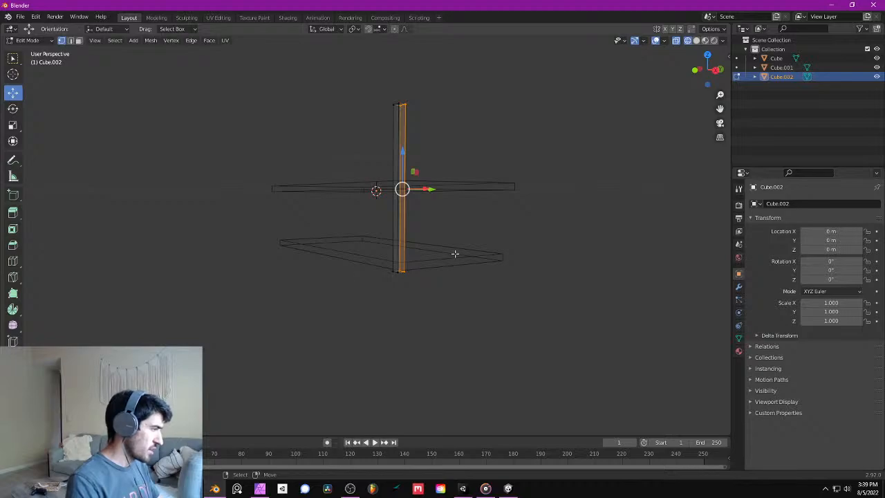
pyautogui.moveTo(455, 254); pyautogui.dragTo(549, 300, button='middle')
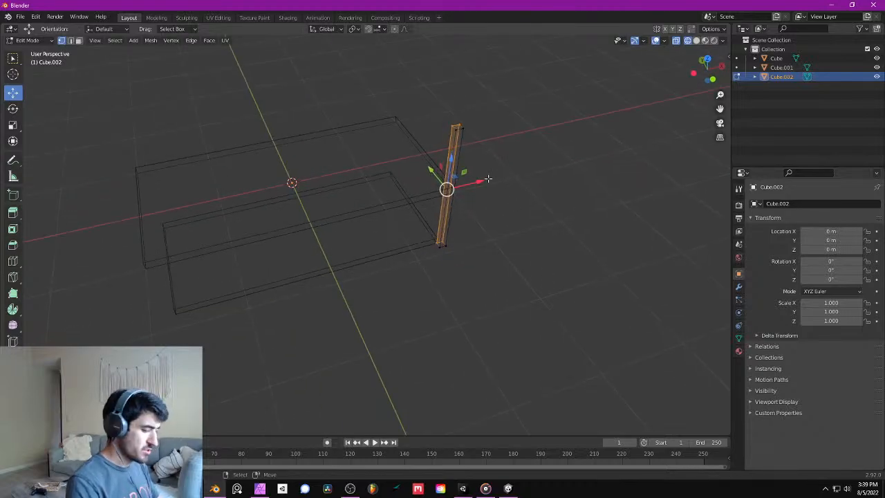
# - In the front view, move the leg's top vertices down 1 m to meet the tabletop's underside
pyautogui.press('KP_1')
pyautogui.click(441, 121)
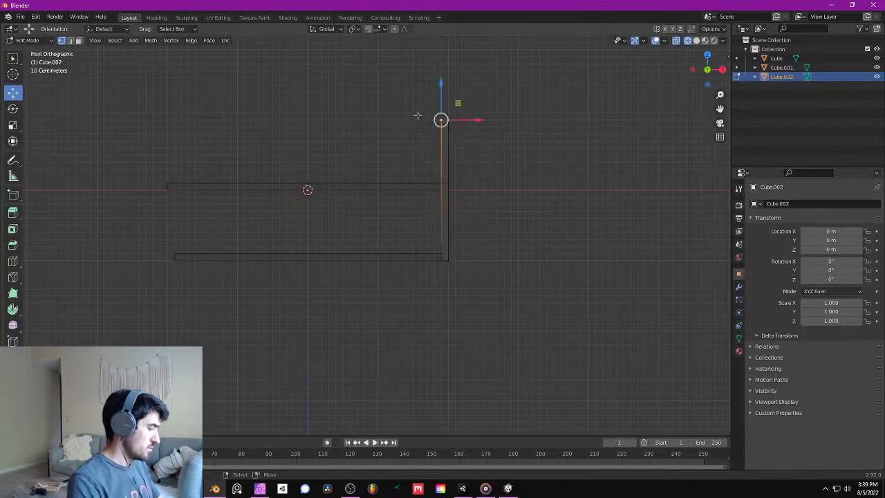
pyautogui.moveTo(410, 103); pyautogui.dragTo(470, 142)
pyautogui.press('g')
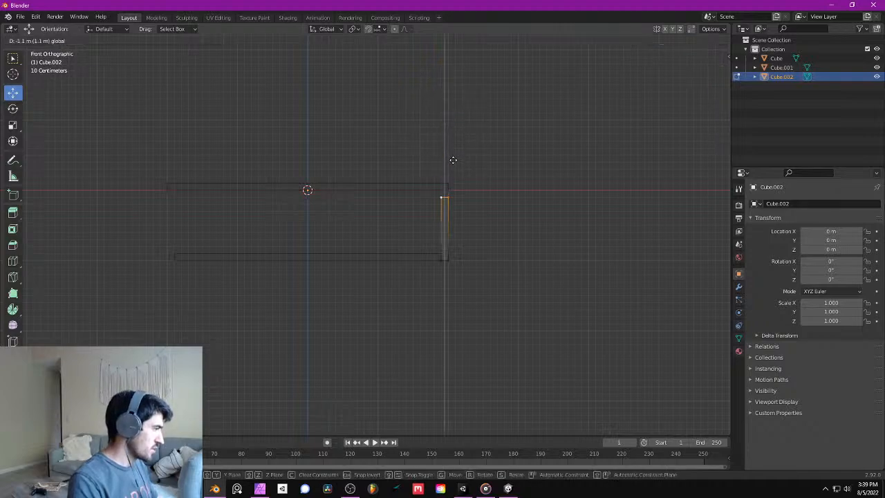
pyautogui.click(451, 155)
pyautogui.moveTo(453, 154); pyautogui.dragTo(376, 263, button='middle')
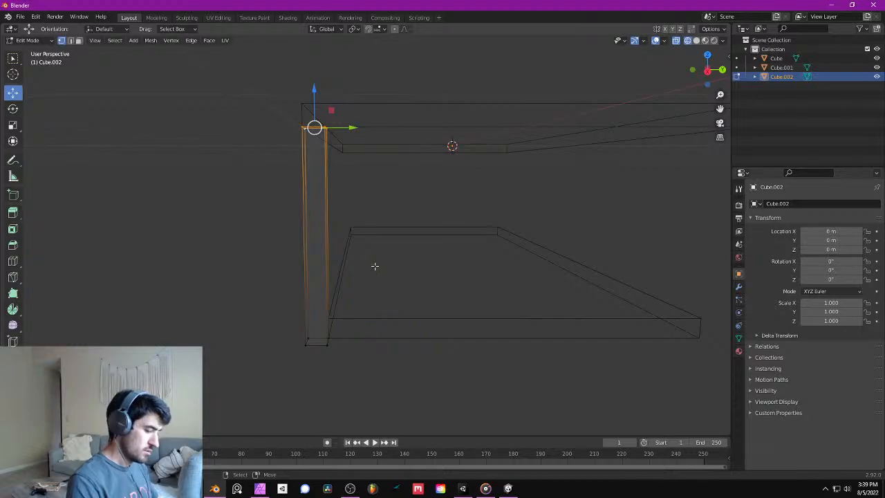
# - Move the leg's bottom vertices down about 0.2 m so the leg extends below the lower shelf
pyautogui.press('KP_1')
pyautogui.click(537, 287)
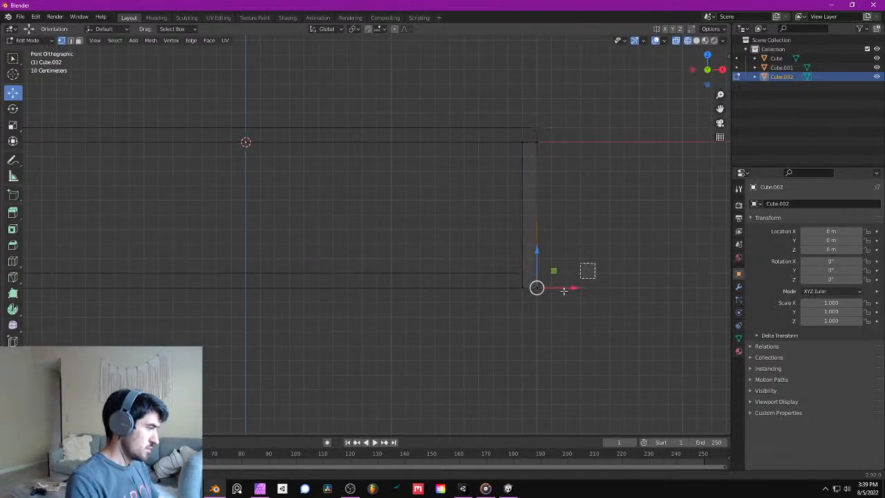
pyautogui.moveTo(575, 273); pyautogui.dragTo(472, 332)
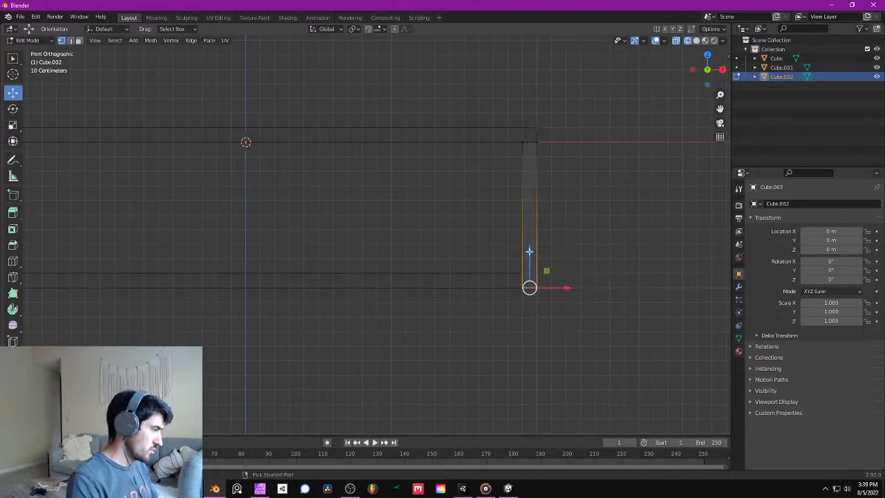
pyautogui.press('g')
pyautogui.press('z')
pyautogui.click(534, 279)
pyautogui.click(557, 239)
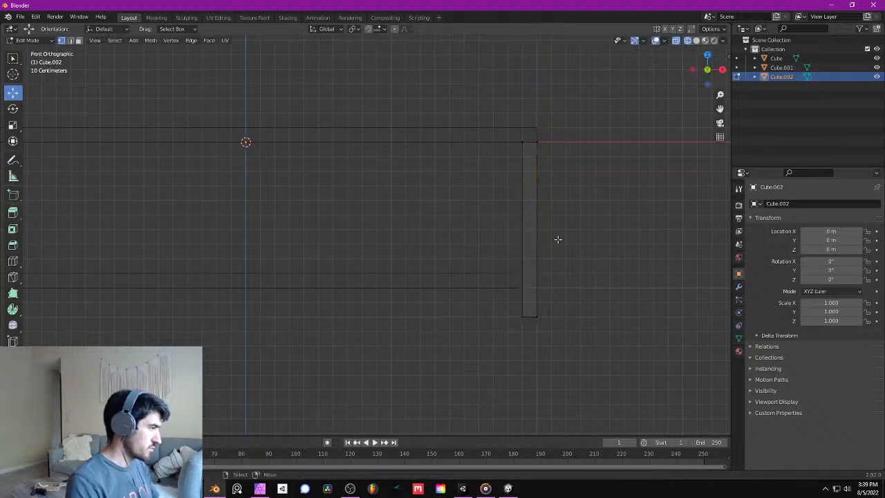
# - Return to Object Mode and duplicate the leg 1.9 m along positive Y to the tabletop's opposite corner
pyautogui.press('Tab')
pyautogui.press('KP_3')
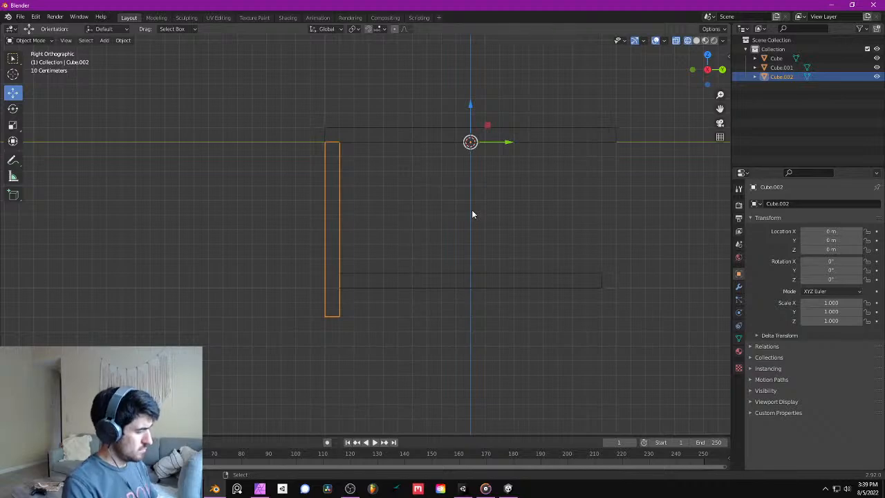
pyautogui.hotkey('shift', 'd')
pyautogui.press('y')
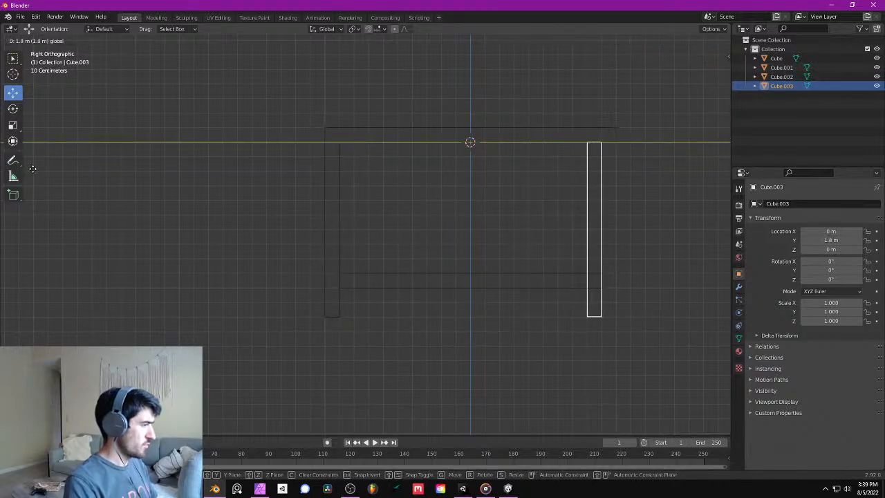
pyautogui.click(44, 173)
pyautogui.scroll(-5, 466, 163)
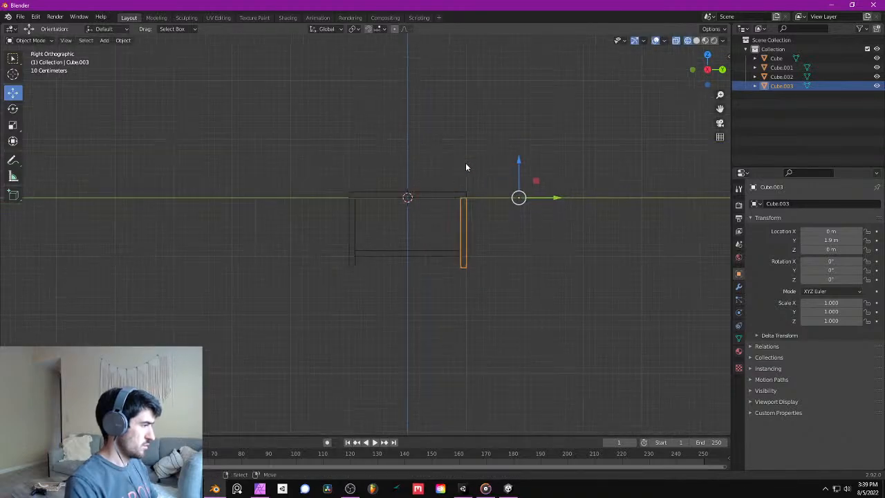
pyautogui.scroll(2, 464, 186)
pyautogui.scroll(-1, 464, 212)
# - Set the origins of both legs to their own centres
pyautogui.click(123, 41)
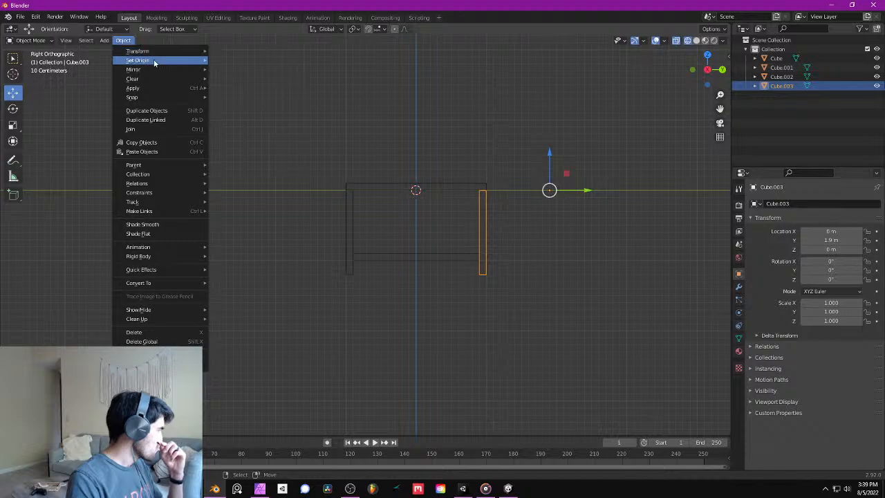
pyautogui.moveTo(154, 61)
pyautogui.click(281, 91)
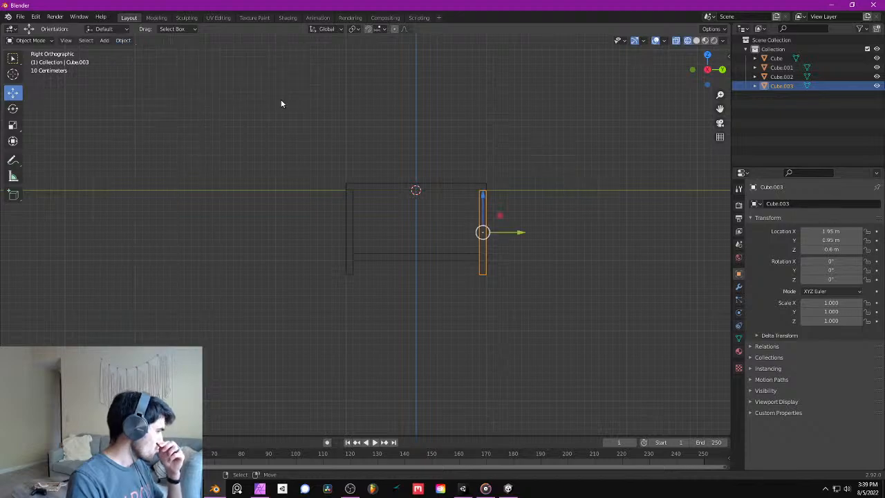
pyautogui.click(349, 214)
pyautogui.click(125, 40)
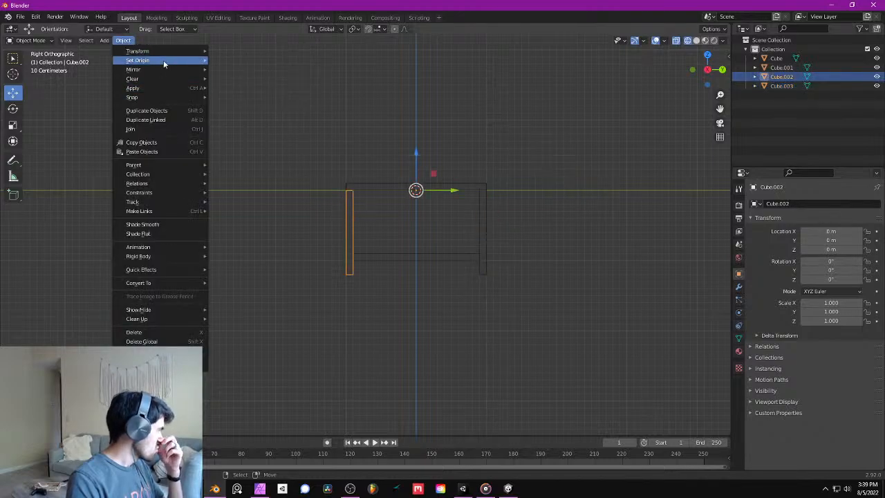
pyautogui.moveTo(163, 60)
pyautogui.click(271, 99)
# - Duplicate both legs together and move the copies 3.9 m along negative X to the tabletop's other end
pyautogui.moveTo(286, 118); pyautogui.dragTo(503, 222, button='middle')
pyautogui.keyDown('shift'); pyautogui.click(510, 211); pyautogui.keyUp('shift')
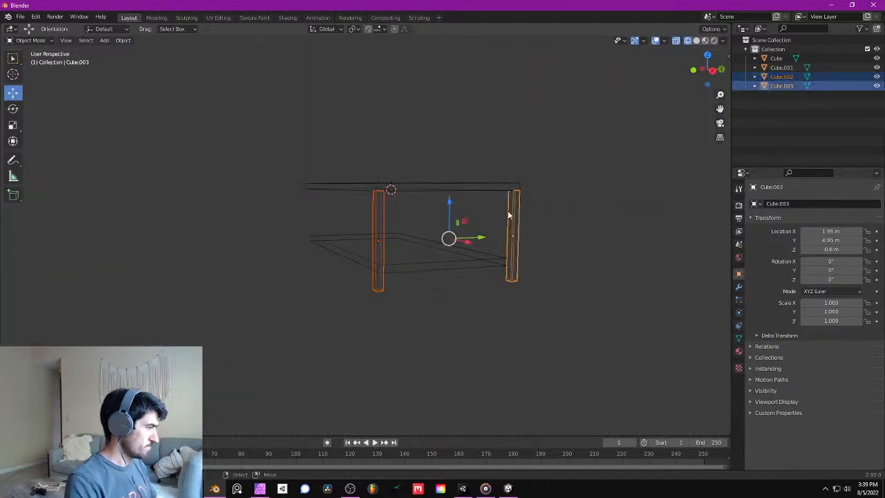
pyautogui.press('KP_1')
pyautogui.hotkey('shift', 'd')
pyautogui.rightClick(509, 211)
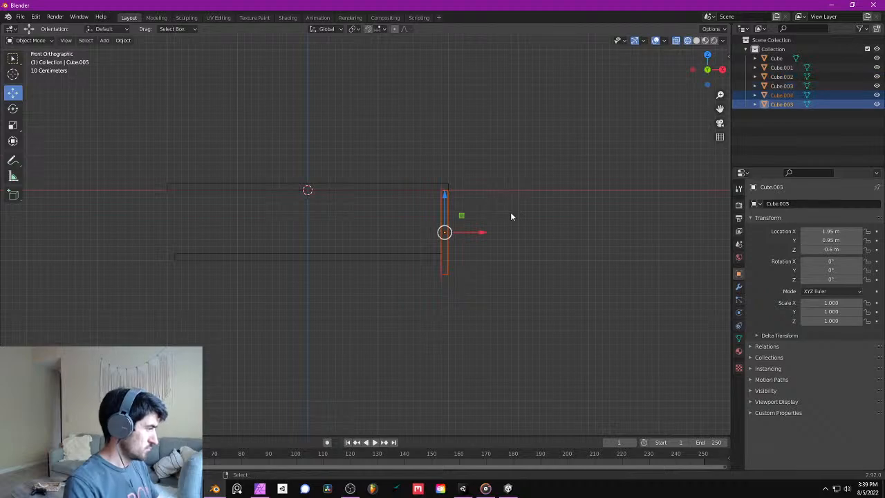
pyautogui.moveTo(483, 232); pyautogui.dragTo(200, 241)
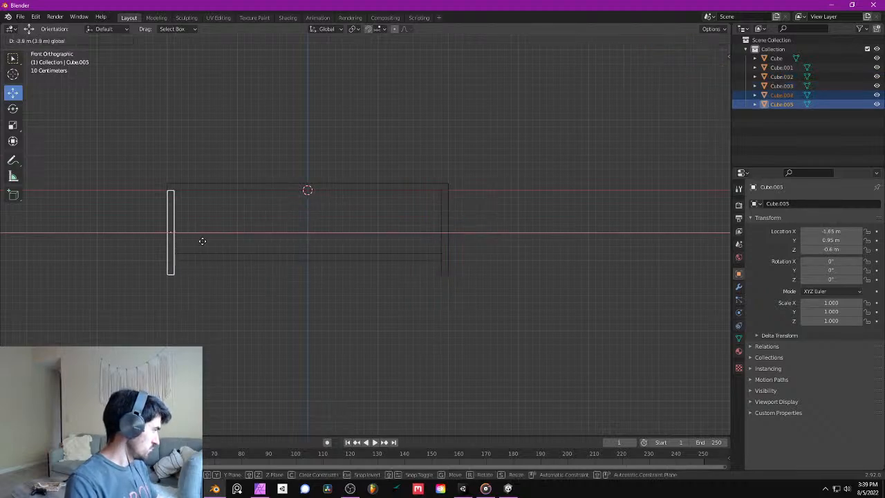
pyautogui.moveTo(413, 229); pyautogui.dragTo(337, 255, button='middle')
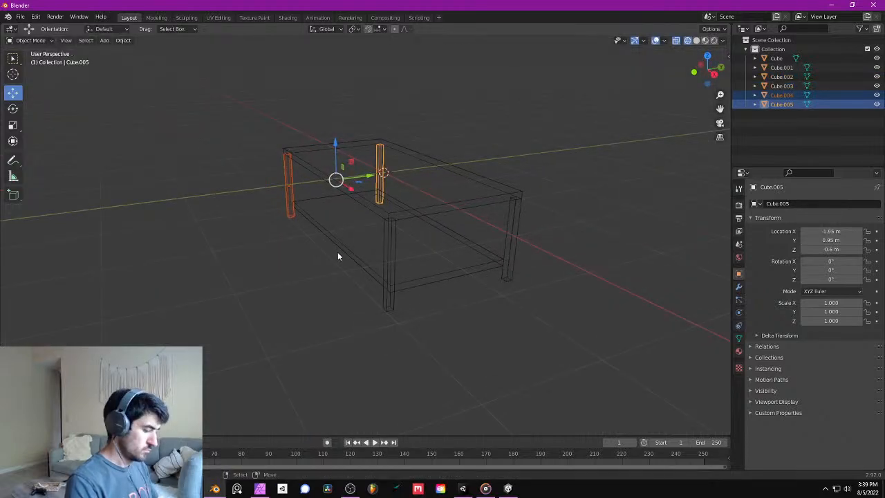
# - Switch the viewport to solid shading and deselect all objects to view the finished table shape
pyautogui.hotkey('shift', 'z')
pyautogui.press('a')
pyautogui.hotkey('alt', 'a')
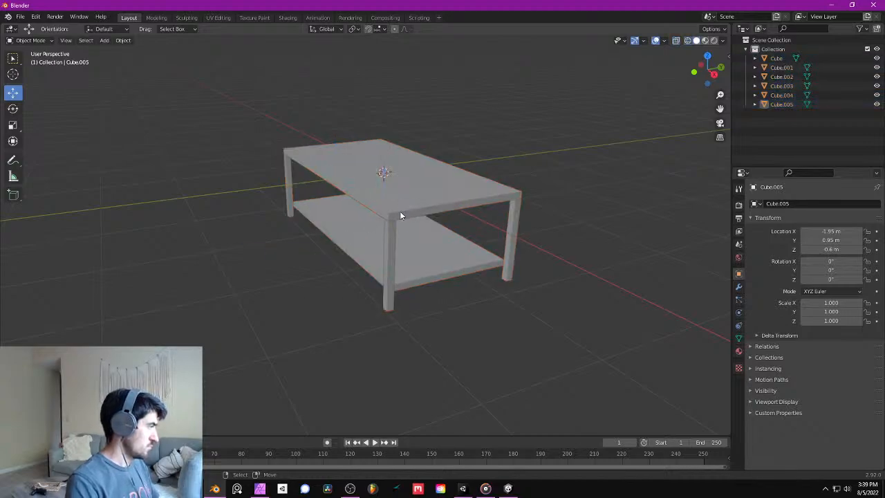
pyautogui.moveTo(400, 211)
pyautogui.mouseDown(button='middle')
pyautogui.moveTo(451, 172)
pyautogui.moveTo(367, 203)
pyautogui.moveTo(474, 221)
pyautogui.moveTo(451, 203)
pyautogui.moveTo(403, 209)
pyautogui.moveTo(332, 239)
pyautogui.moveTo(385, 215)
pyautogui.moveTo(334, 208)
pyautogui.moveTo(398, 194)
pyautogui.moveTo(411, 220)
pyautogui.mouseUp(button='middle')
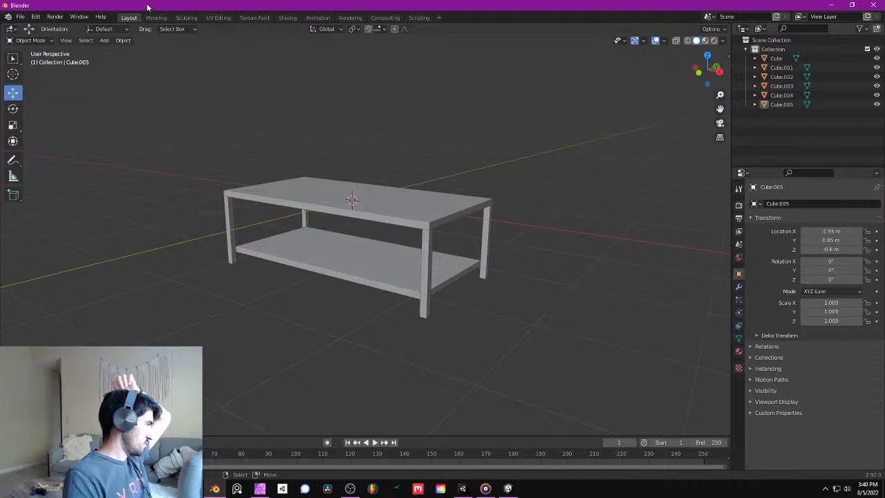
# - Move the Blender window aside to view the Unity puzzle scene behind it, and bring the window back
pyautogui.moveTo(147, 8); pyautogui.dragTo(884, 79)
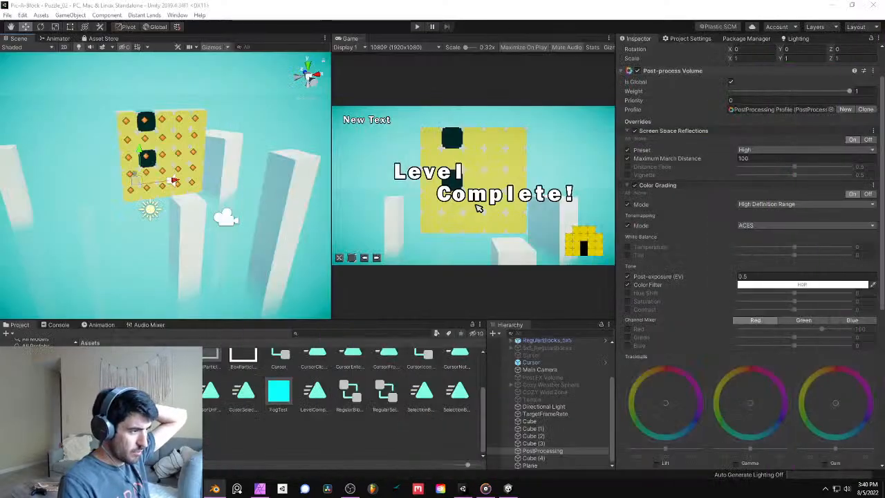
pyautogui.moveTo(642, 116); pyautogui.dragTo(884, 133)
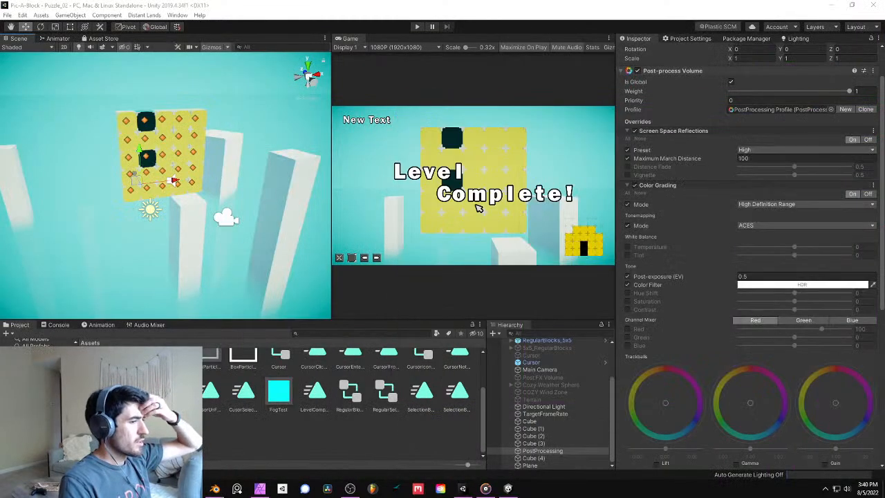
pyautogui.moveTo(884, 28); pyautogui.dragTo(381, 3)
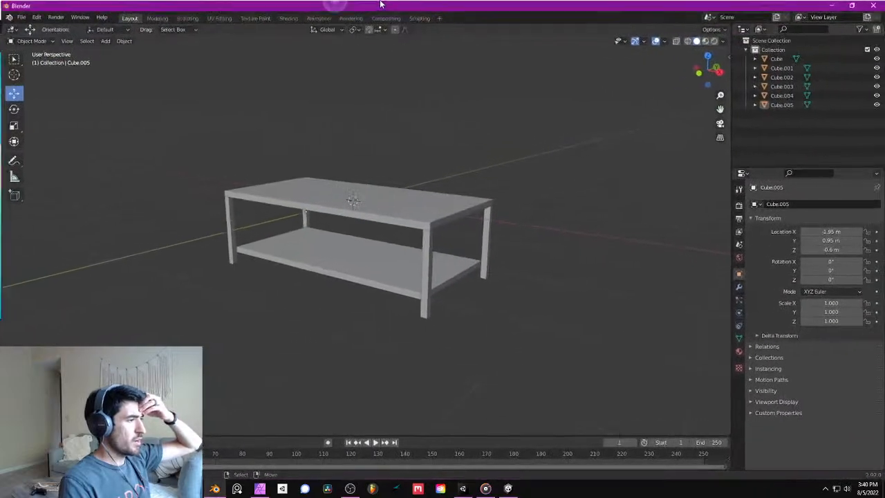
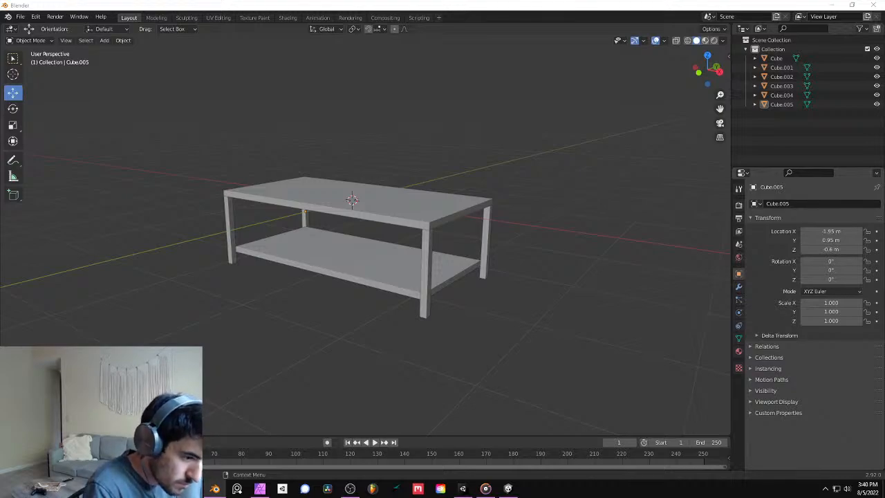
# - Save the table model as TestTable.blend in the Pic\Models folder
pyautogui.hotkey('ctrl', 's')
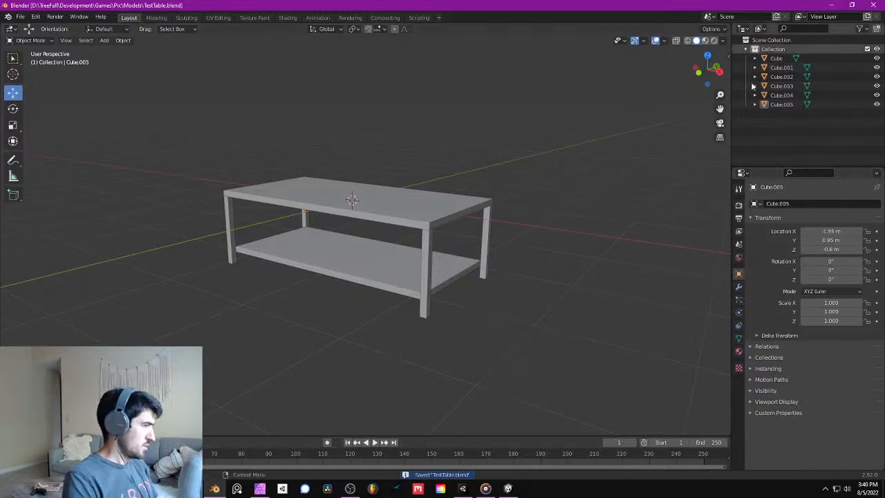
# - Switch to Unity and import TestTable.blend as a new asset into the project's Assets folder
pyautogui.click(462, 488)
pyautogui.rightClick(273, 423)
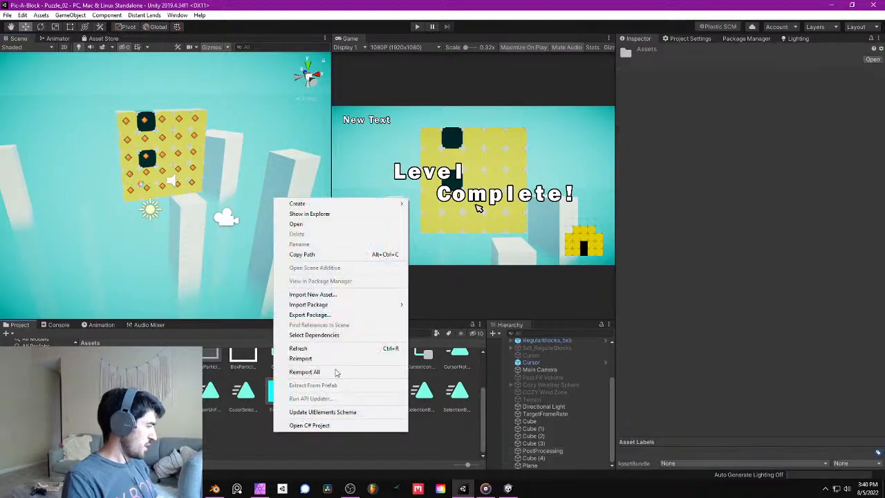
pyautogui.click(328, 299)
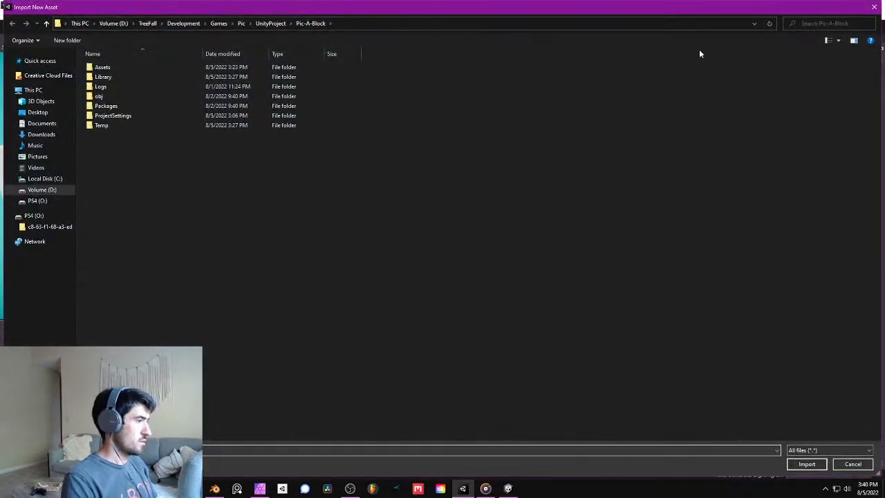
pyautogui.doubleClick(712, 7)
pyautogui.moveTo(239, 27); pyautogui.dragTo(884, 367)
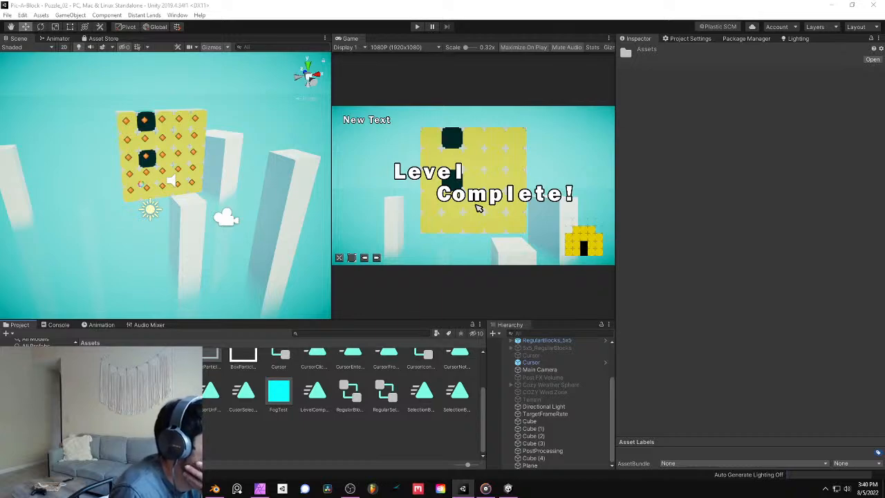
pyautogui.hotkey('alt', 'Tab')
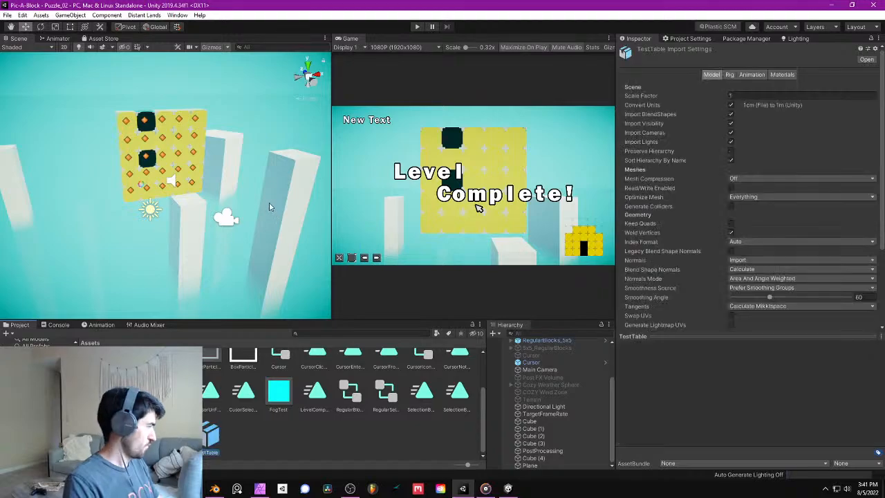
# - Add the imported TestTable model to the Puzzle_02 scene, above Canvas in the object hierarchy
pyautogui.press('w')
pyautogui.moveTo(270, 197); pyautogui.dragTo(290, 184, button='right')
pyautogui.scroll(-5, 766, 220)
pyautogui.scroll(5, 765, 221)
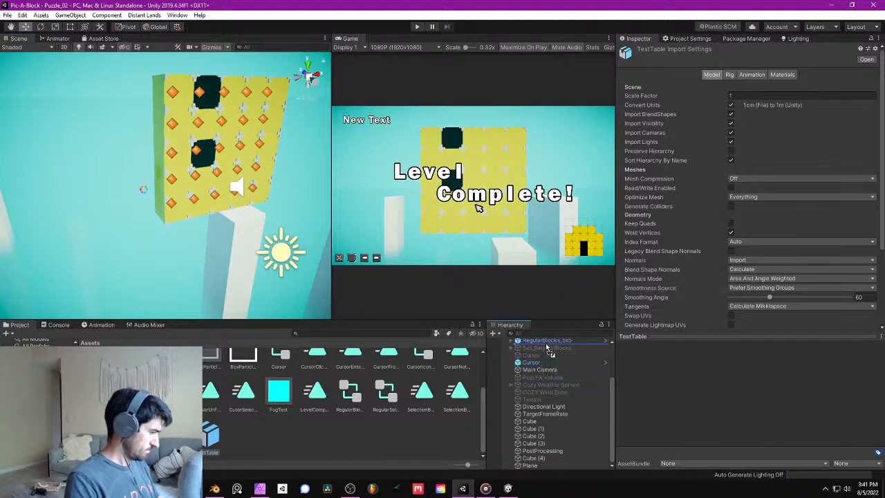
pyautogui.scroll(4, 546, 367)
pyautogui.moveTo(544, 350); pyautogui.dragTo(544, 351)
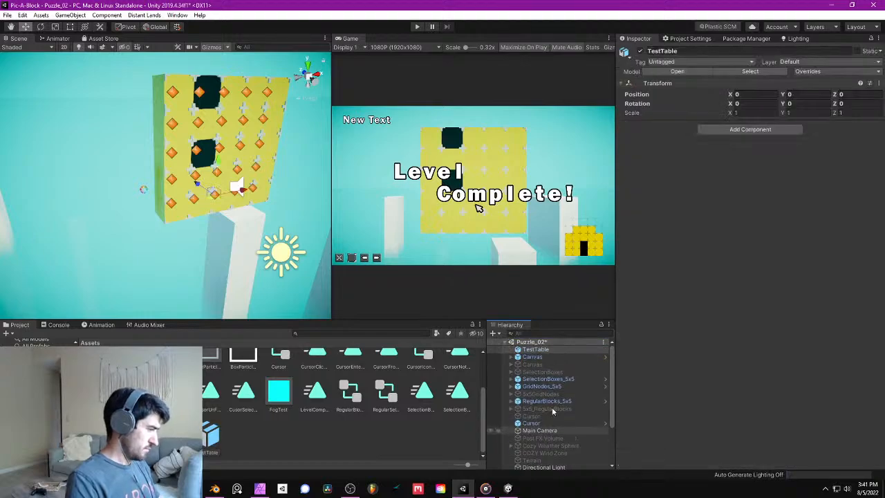
# - Look for the table around the puzzle blocks and set TestTable's Z position to -7.58
pyautogui.scroll(-1, 545, 367)
pyautogui.scroll(1, 546, 377)
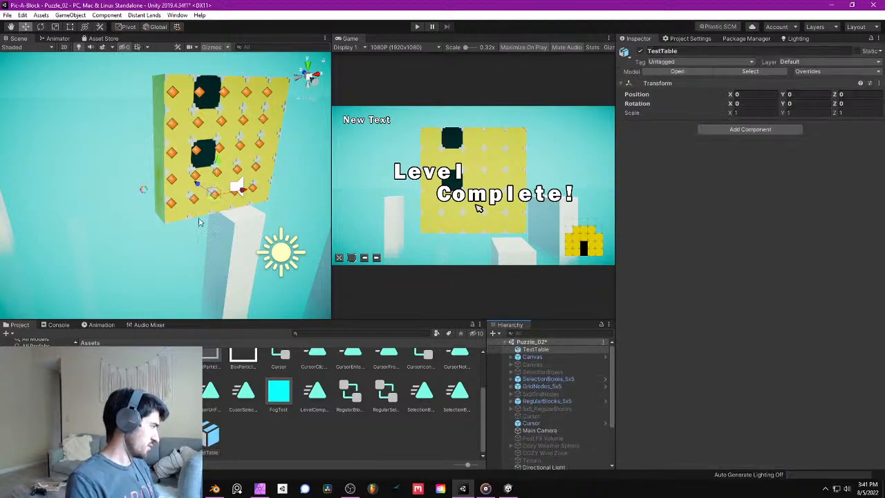
pyautogui.keyDown('alt'); pyautogui.moveTo(199, 221); pyautogui.dragTo(210, 188); pyautogui.keyUp('alt')
pyautogui.moveTo(211, 188); pyautogui.dragTo(158, 159, button='right')
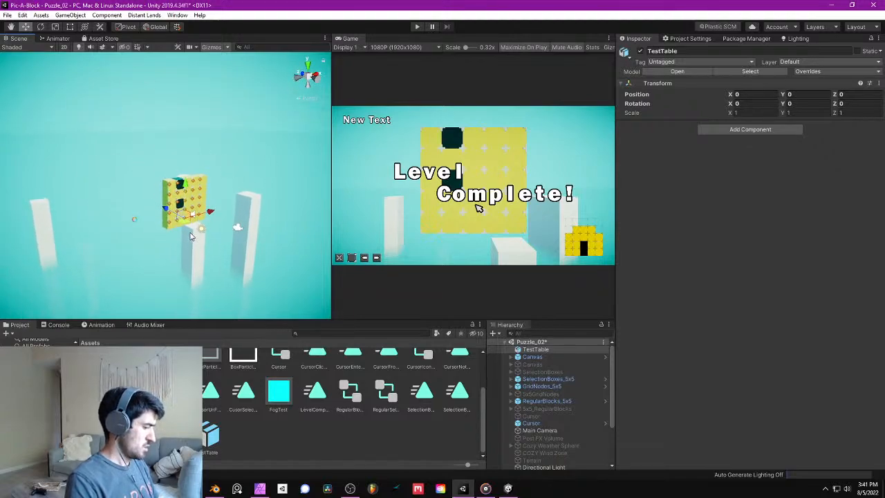
pyautogui.scroll(6, 191, 236)
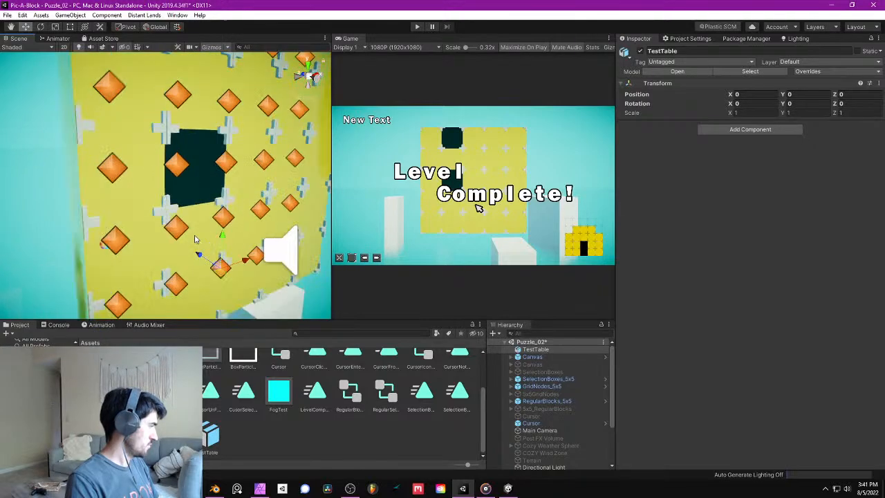
pyautogui.scroll(4, 201, 240)
pyautogui.scroll(-4, 204, 241)
pyautogui.scroll(2, 201, 239)
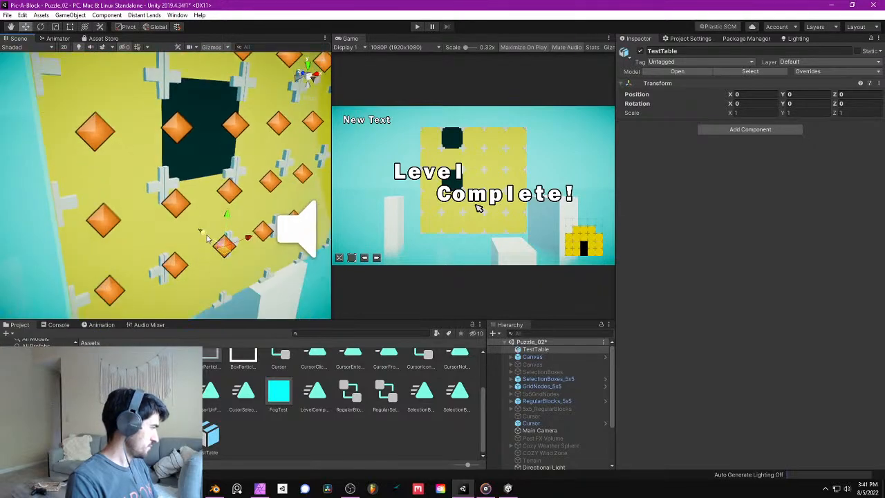
pyautogui.click(840, 95)
pyautogui.write('-5.87')
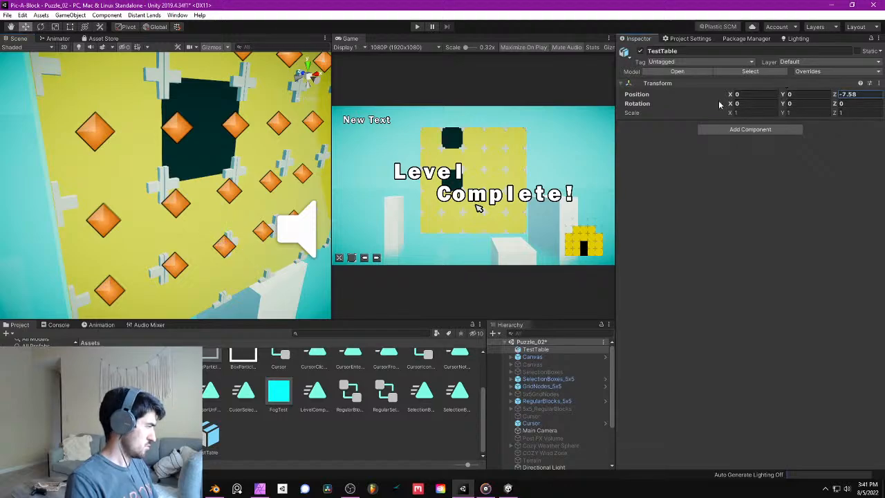
pyautogui.press('Return')
# - Examine the TestTable asset's import settings and its model preview
pyautogui.moveTo(195, 196); pyautogui.dragTo(214, 392, button='middle')
pyautogui.click(203, 449)
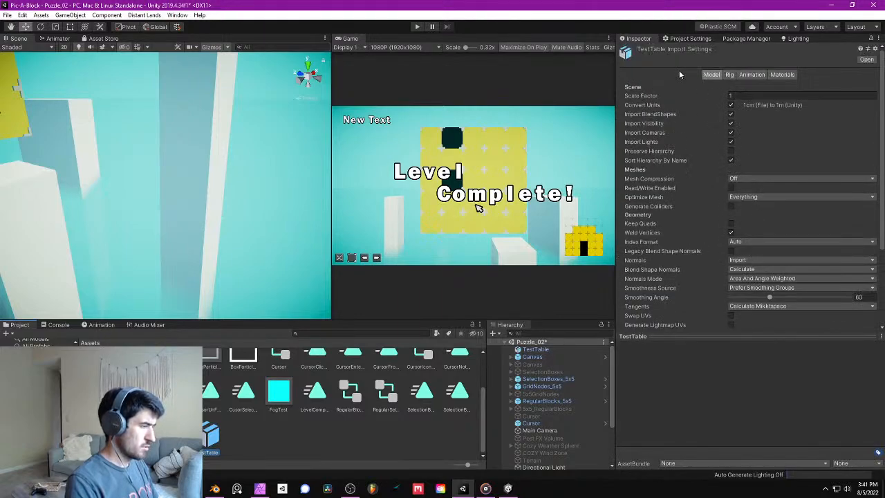
pyautogui.click(699, 338)
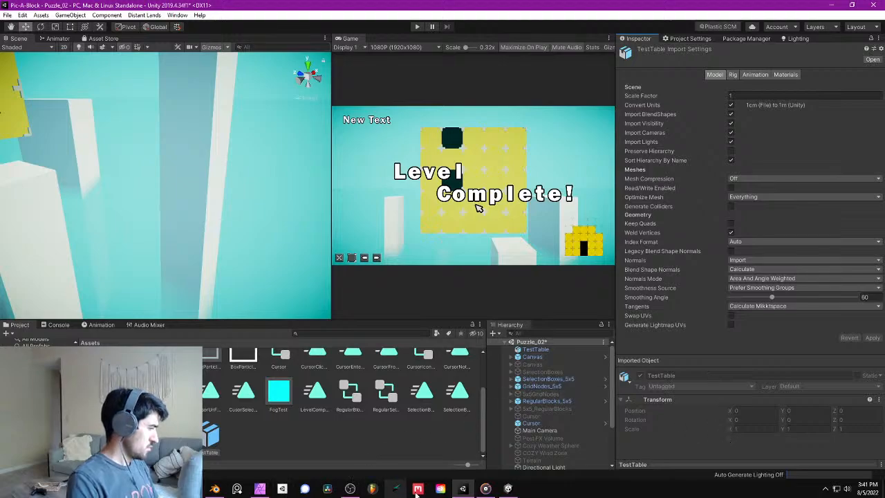
# - Switch to Blender and export the table as TestTable.fbx into the Models folder
pyautogui.click(214, 488)
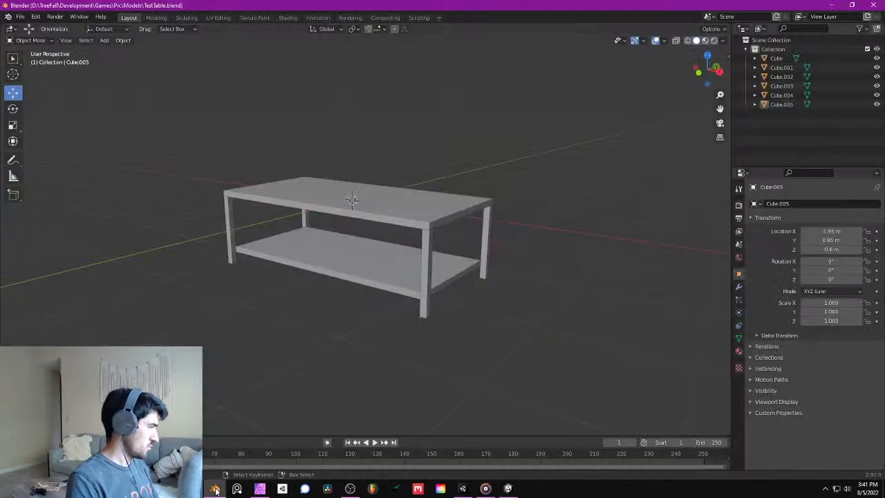
pyautogui.click(36, 17)
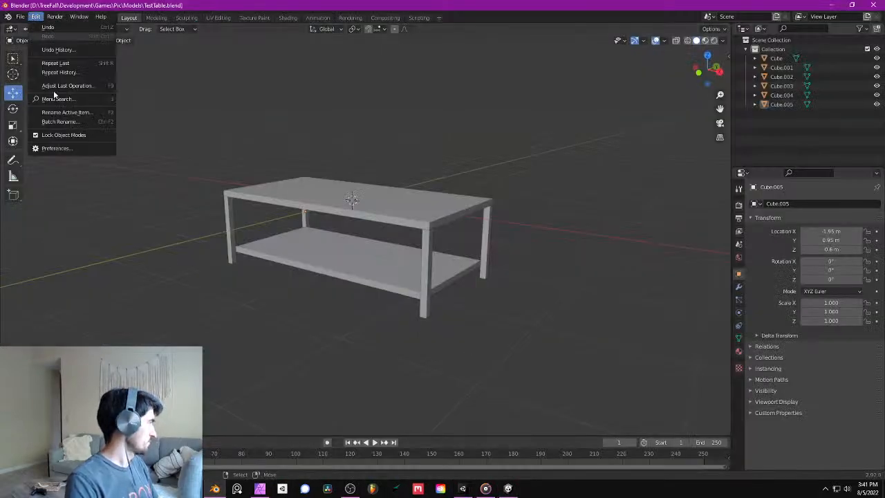
pyautogui.click(36, 17)
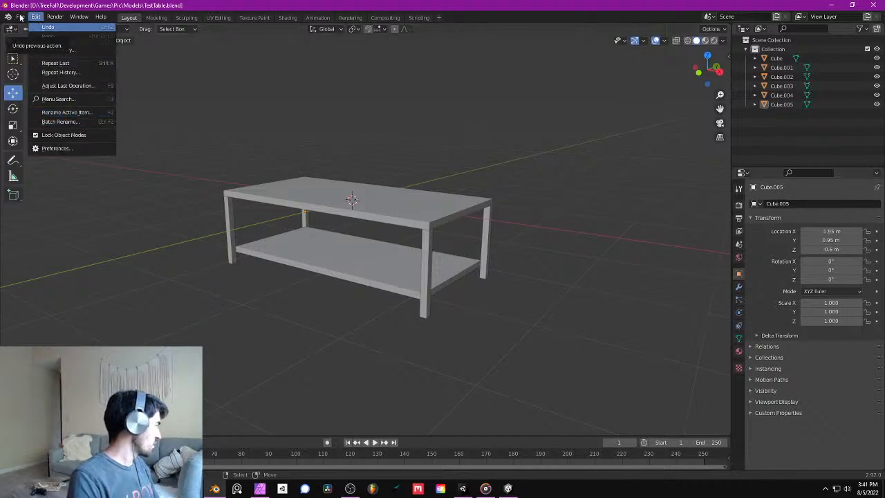
pyautogui.moveTo(21, 18)
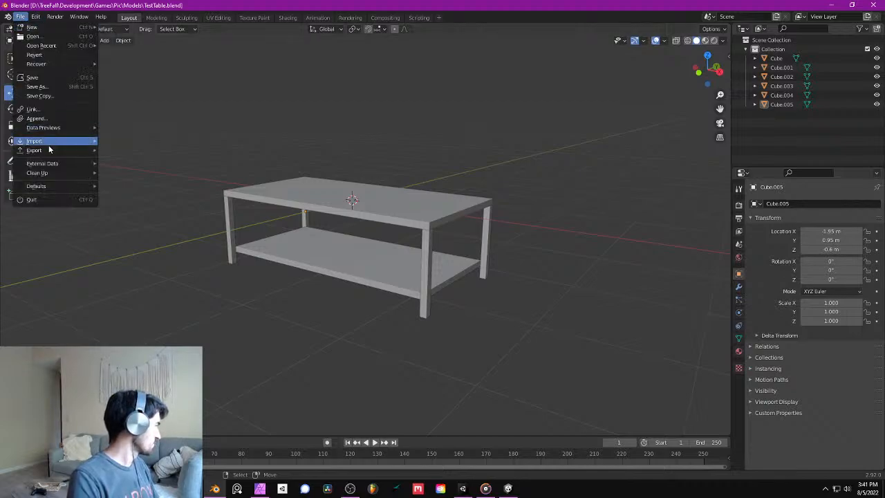
pyautogui.moveTo(42, 150)
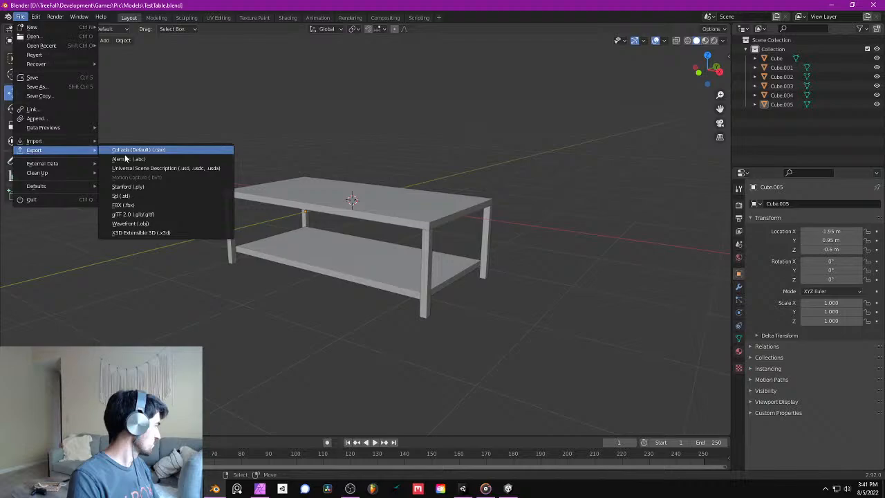
pyautogui.click(150, 203)
pyautogui.moveTo(398, 118); pyautogui.dragTo(884, 90)
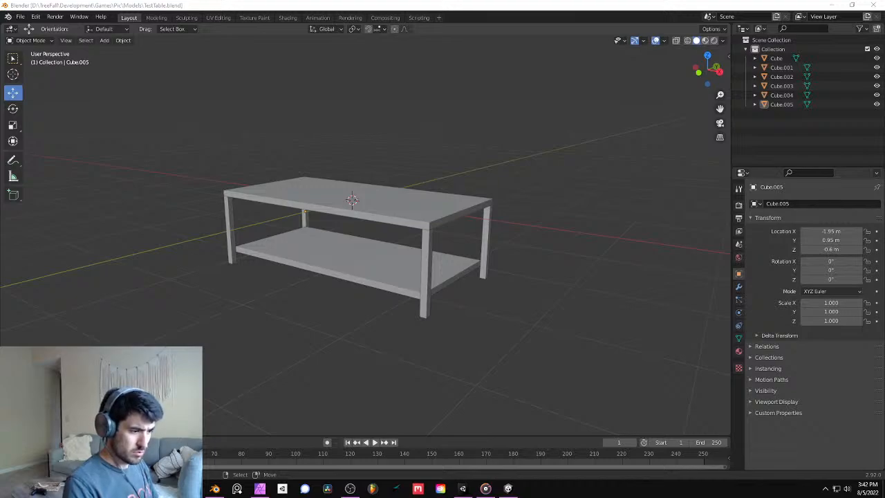
# - Return to Unity, delete the TestTable asset imported from the .blend file, and import TestTable.fbx in its place
pyautogui.hotkey('alt', 'Tab')
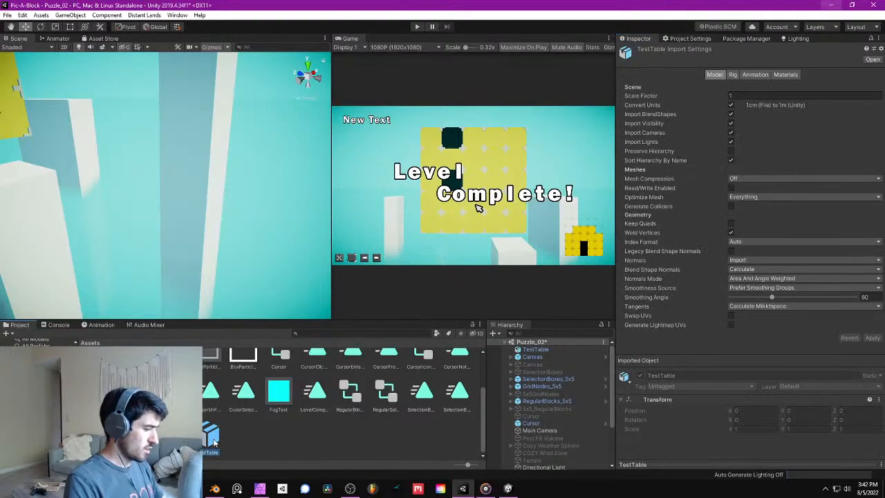
pyautogui.press('Delete')
pyautogui.click(469, 263)
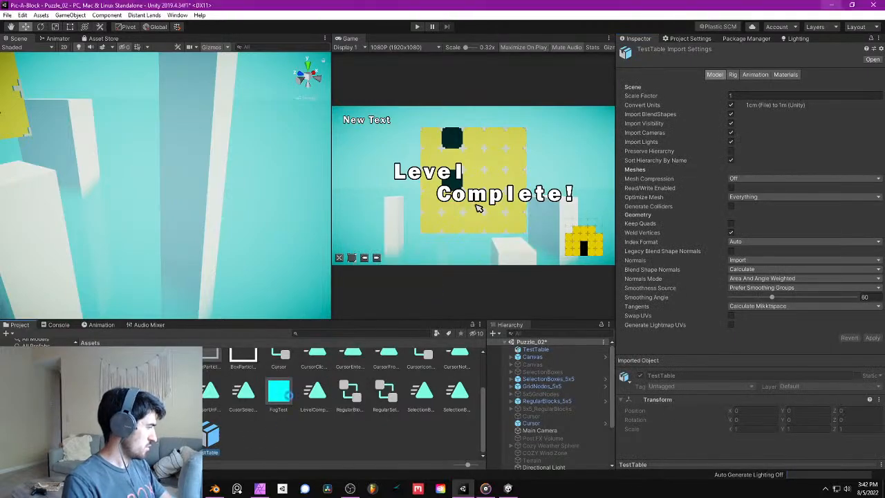
pyautogui.rightClick(252, 443)
pyautogui.click(315, 307)
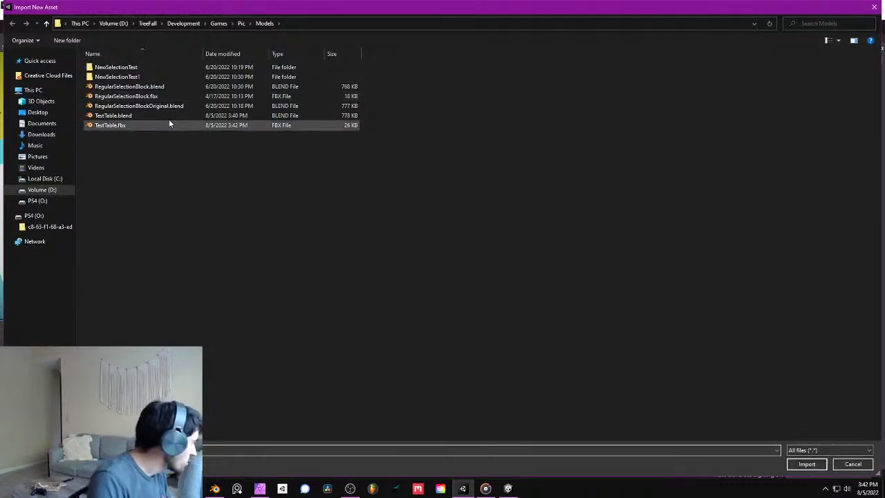
pyautogui.doubleClick(160, 123)
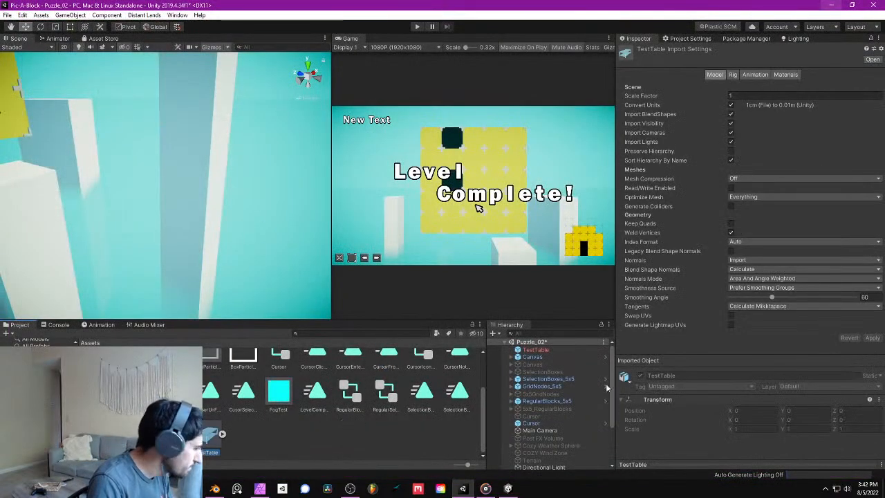
# - Add the FBX table to the top of the scene hierarchy in place of the broken instance and rename it TestTable
pyautogui.moveTo(228, 437); pyautogui.dragTo(540, 353)
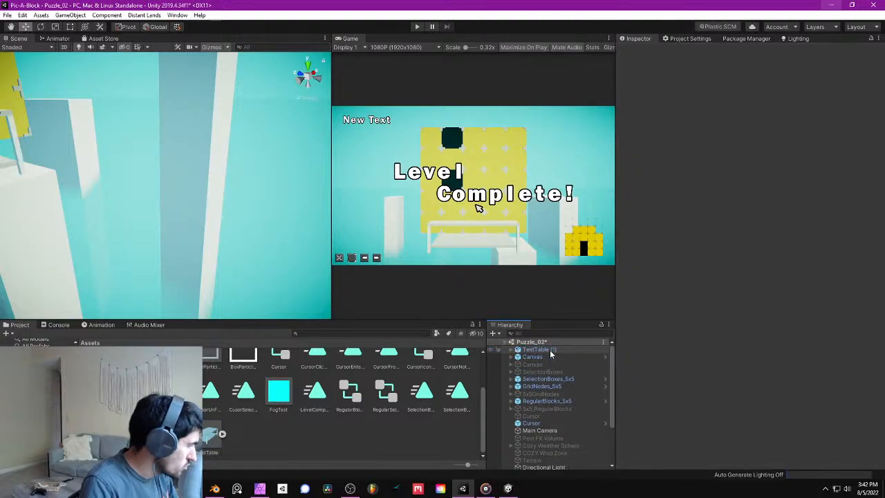
pyautogui.press('F2')
pyautogui.click(564, 350)
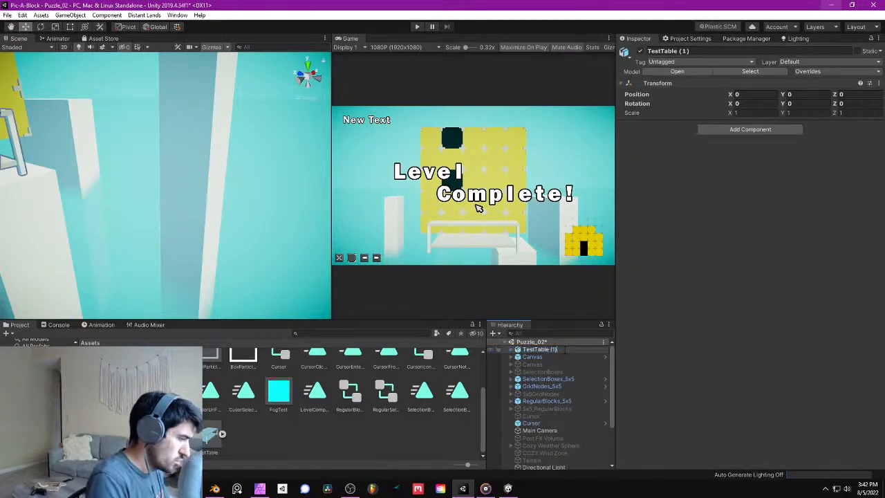
pyautogui.press('BackSpace')
pyautogui.press('BackSpace')
pyautogui.press('BackSpace')
pyautogui.press('BackSpace')
pyautogui.press('Return')
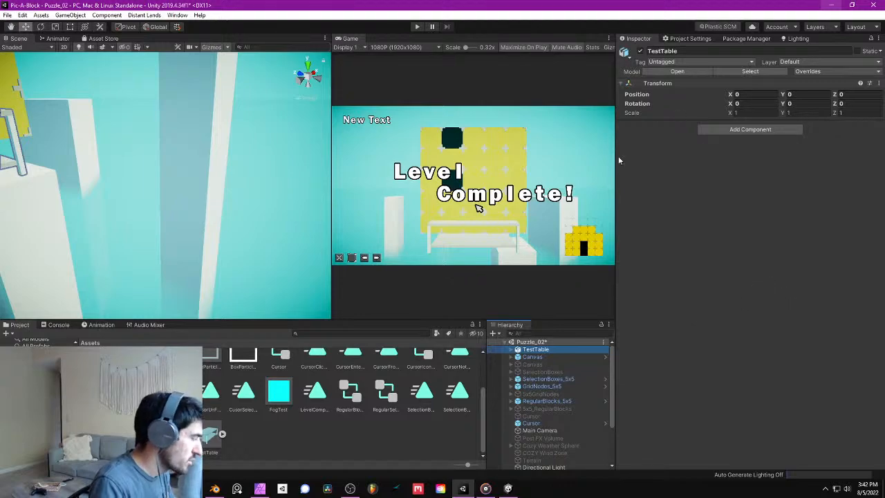
# - Set TestTable's Y position to -2 so it sits below the puzzle blocks
pyautogui.moveTo(217, 237)
pyautogui.mouseDown(button='right')
pyautogui.moveTo(212, 270)
pyautogui.moveTo(231, 230)
pyautogui.mouseUp(button='right')
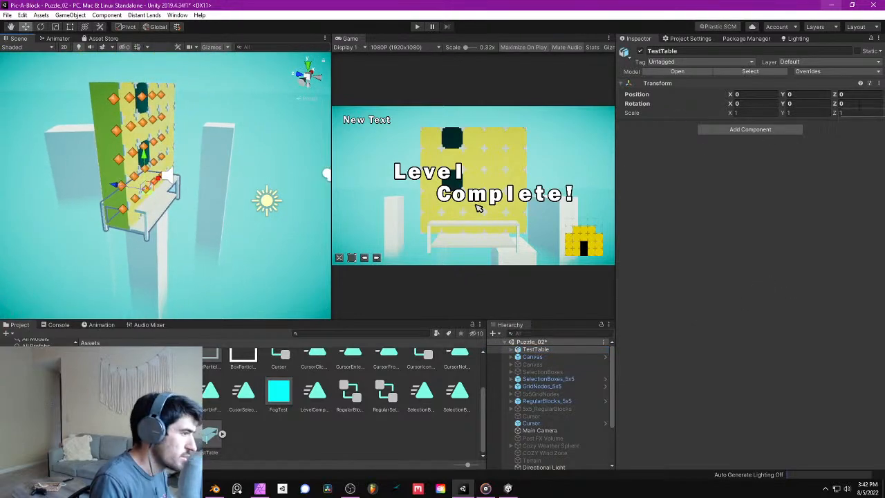
pyautogui.click(800, 94)
pyautogui.write('-2')
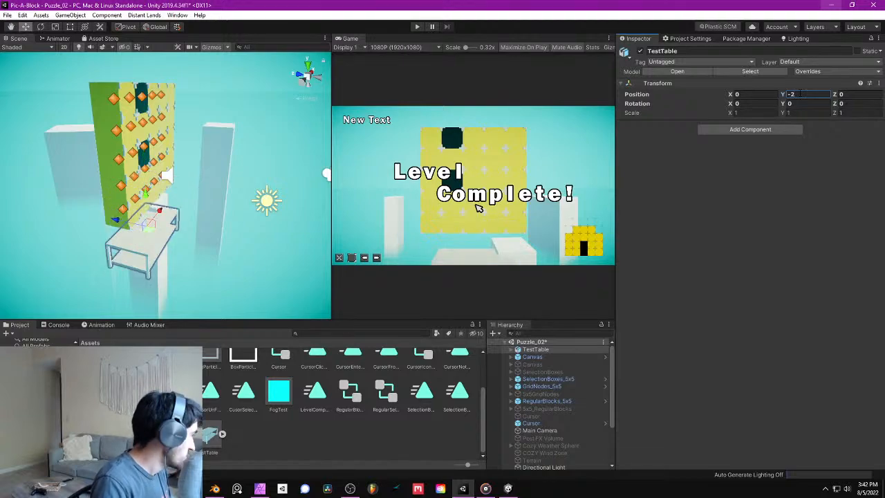
# - Set the TestTable asset's Scale Factor to 5, disable importing of BlendShapes, visibility, cameras and lights, and apply the import settings
pyautogui.click(221, 434)
pyautogui.click(734, 95)
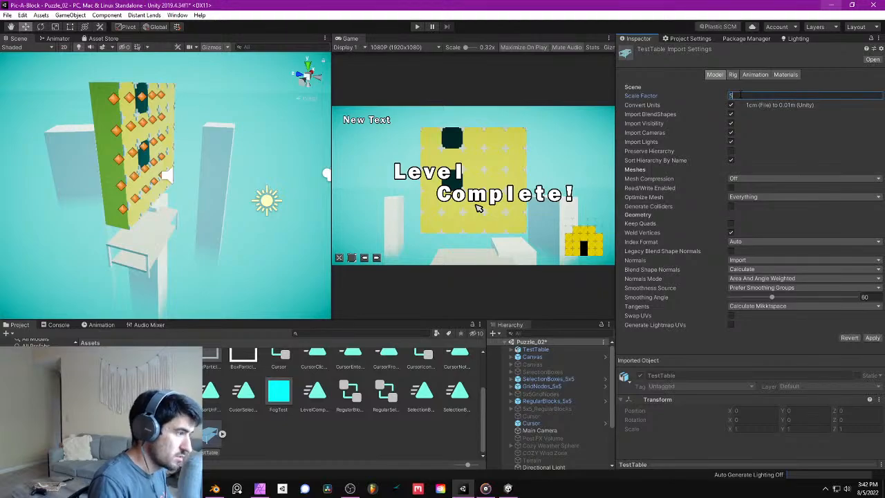
pyautogui.click(732, 142)
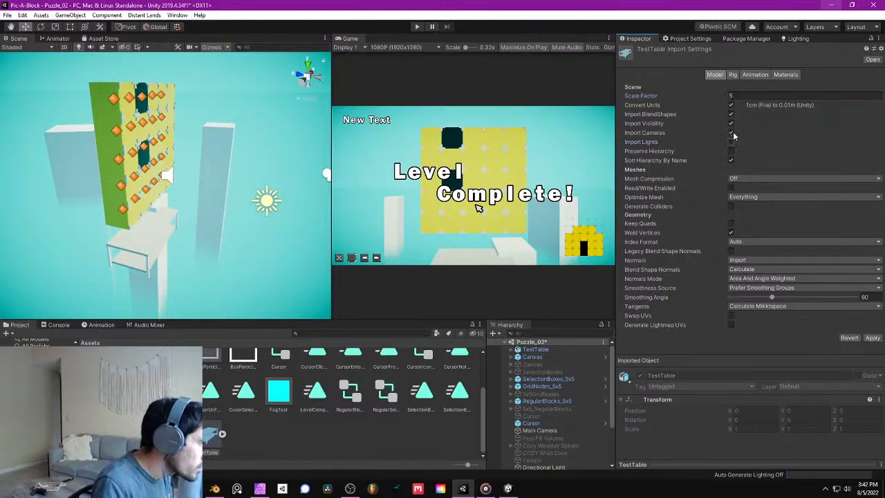
pyautogui.click(732, 124)
pyautogui.click(731, 114)
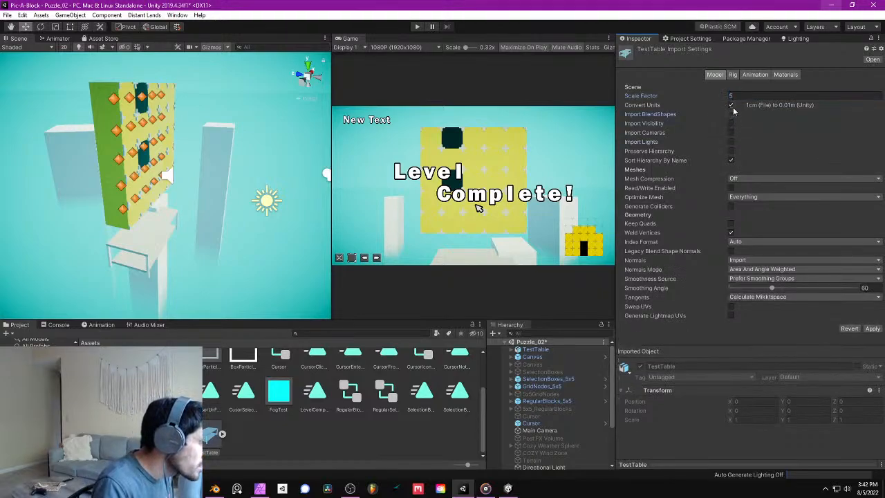
pyautogui.click(741, 178)
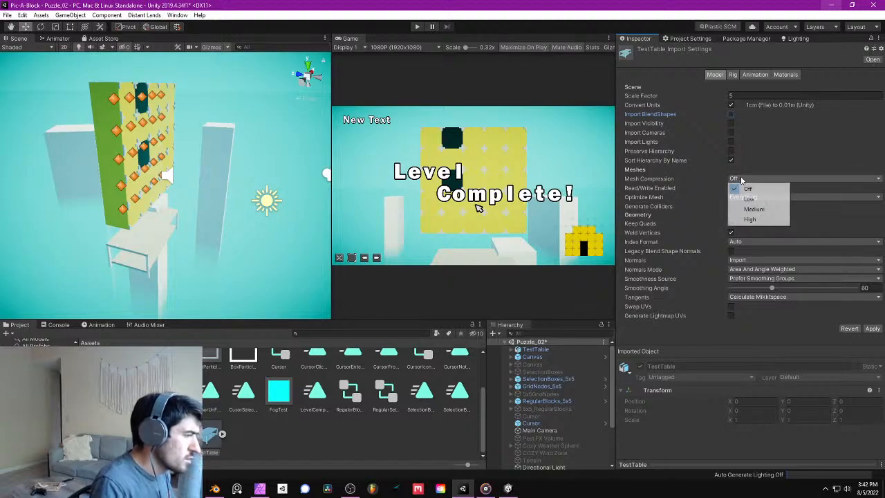
pyautogui.click(739, 182)
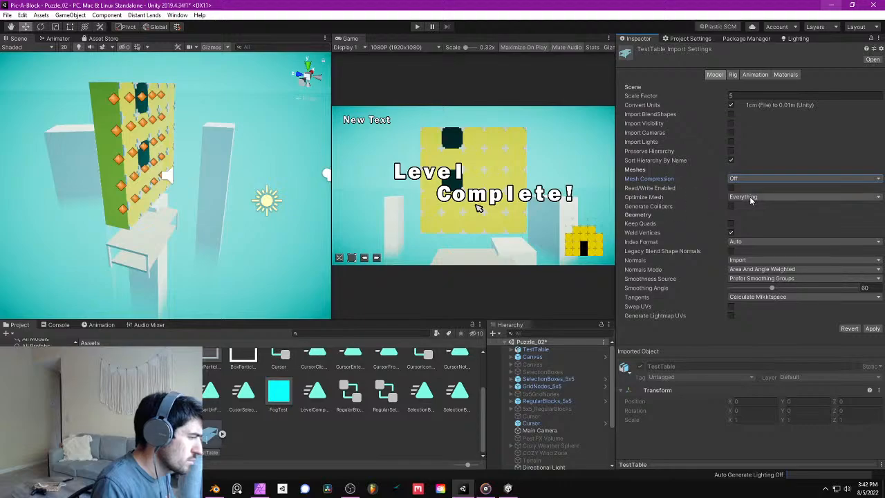
pyautogui.click(872, 328)
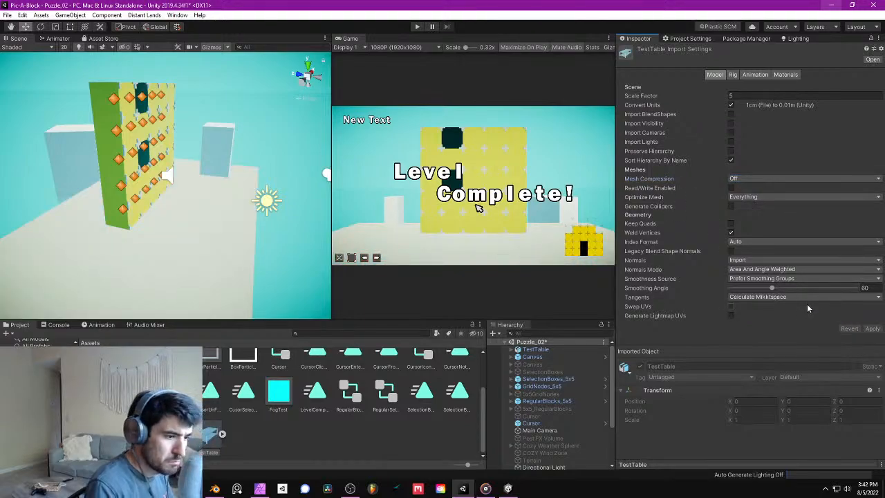
# - Create an empty GameObject in the scene and name it TestBlocks
pyautogui.moveTo(181, 163)
pyautogui.mouseDown(button='right')
pyautogui.moveTo(41, 196)
pyautogui.moveTo(169, 170)
pyautogui.moveTo(143, 144)
pyautogui.moveTo(139, 164)
pyautogui.moveTo(138, 142)
pyautogui.moveTo(184, 193)
pyautogui.moveTo(168, 175)
pyautogui.moveTo(195, 163)
pyautogui.mouseUp(button='right')
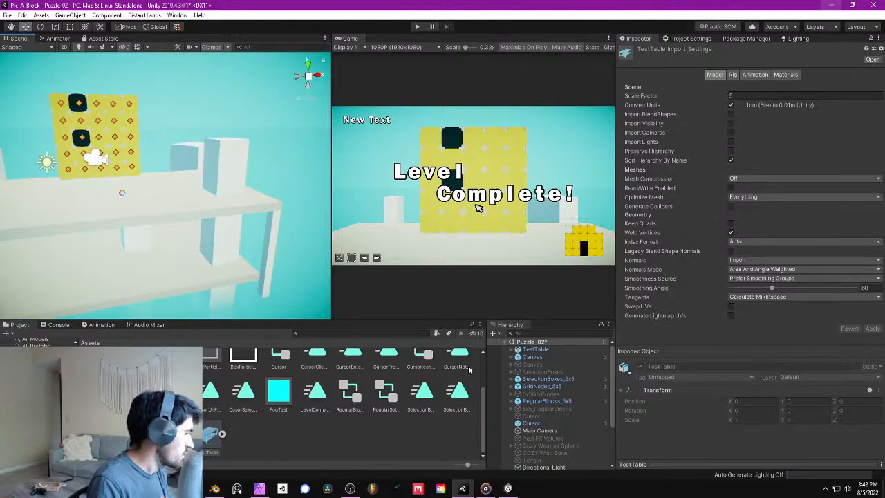
pyautogui.scroll(-3, 546, 415)
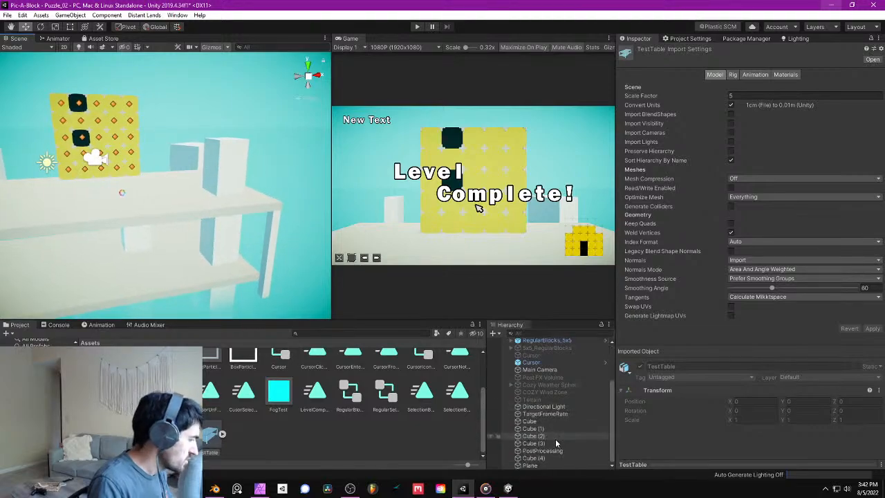
pyautogui.click(76, 15)
pyautogui.click(84, 25)
pyautogui.click(657, 51)
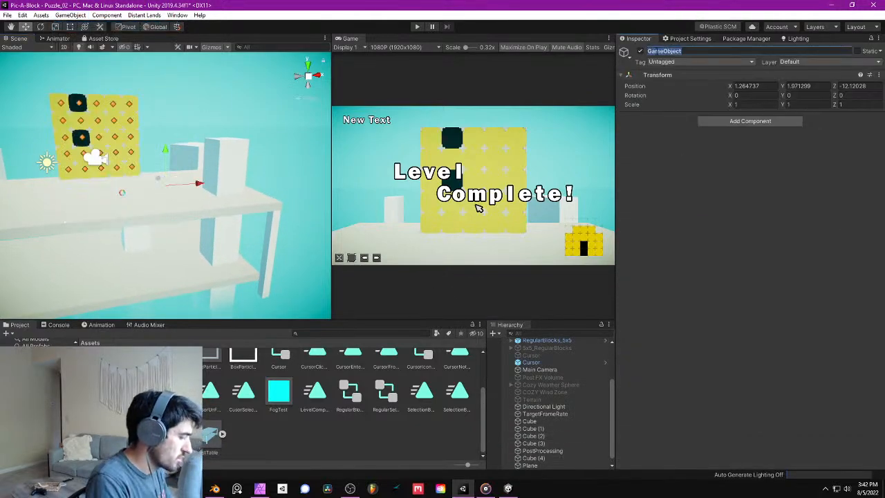
pyautogui.write('TestBlocks')
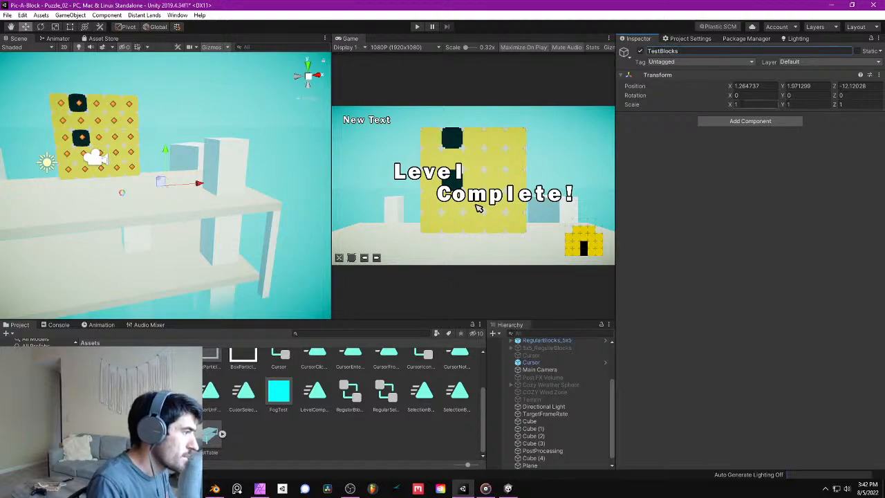
# - Set the TestBlocks position to 0, 0, 0
pyautogui.click(751, 85)
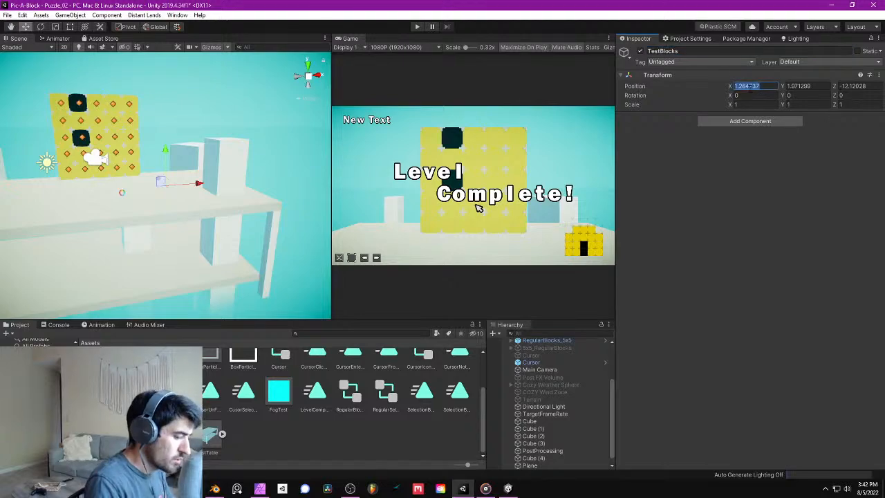
pyautogui.write('0')
pyautogui.press('Tab')
pyautogui.write('0')
pyautogui.press('Tab')
pyautogui.write('0')
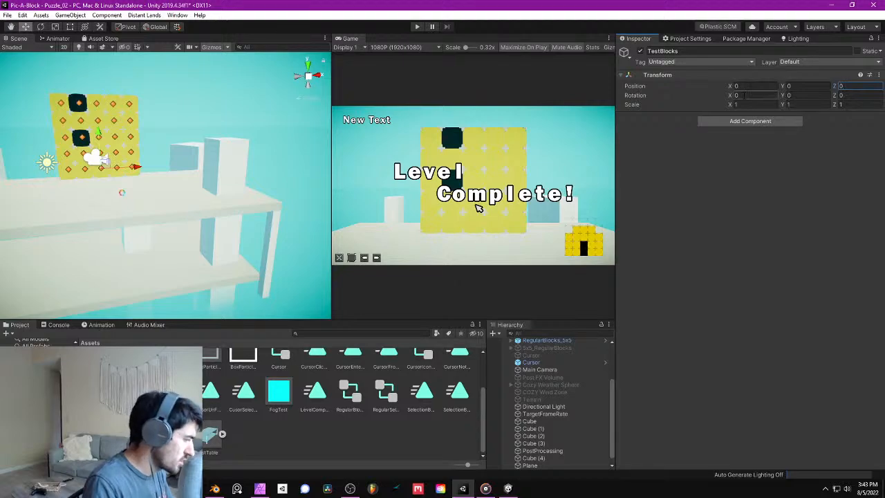
# - Make the Plane and all five Cube objects children of TestBlocks
pyautogui.scroll(-1, 579, 393)
pyautogui.click(546, 451)
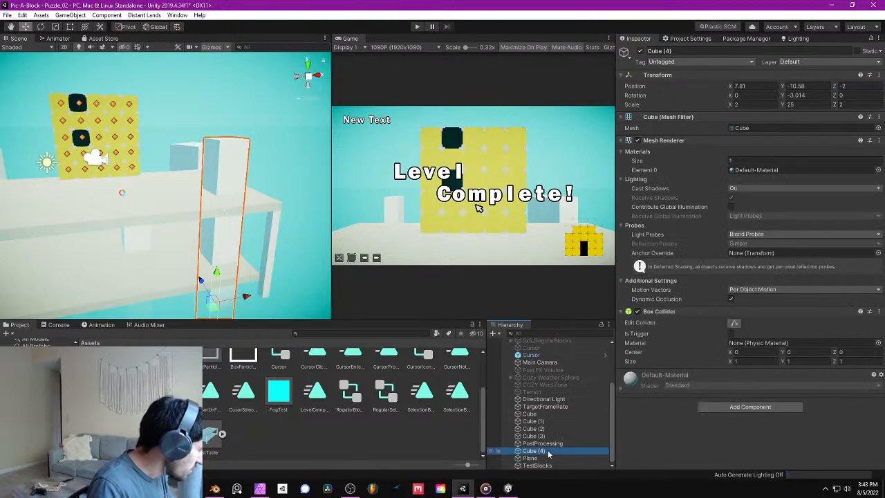
pyautogui.keyDown('ctrl'); pyautogui.click(533, 436); pyautogui.keyUp('ctrl')
pyautogui.keyDown('ctrl'); pyautogui.click(533, 429); pyautogui.keyUp('ctrl')
pyautogui.keyDown('ctrl'); pyautogui.click(544, 421); pyautogui.keyUp('ctrl')
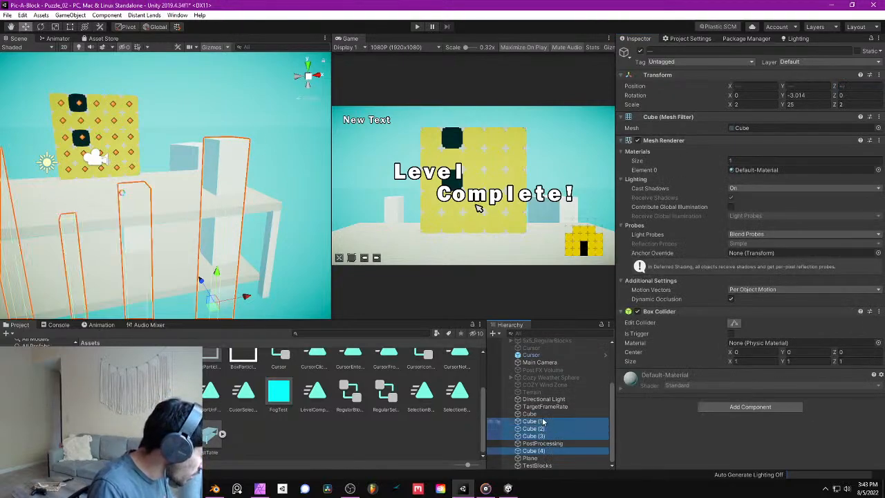
pyautogui.keyDown('ctrl'); pyautogui.click(543, 414); pyautogui.keyUp('ctrl')
pyautogui.moveTo(544, 415); pyautogui.dragTo(544, 435)
# - Deactivate TestBlocks to hide the placeholder blocks, and collapse it in the hierarchy
pyautogui.click(543, 422)
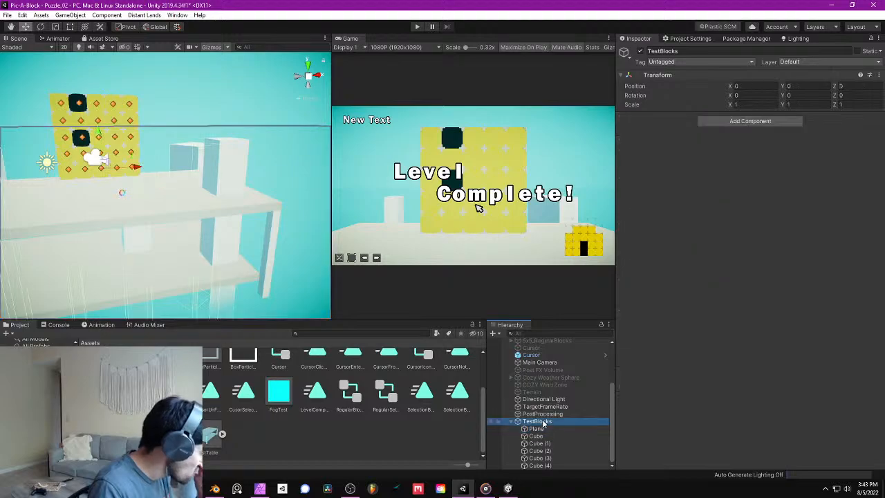
pyautogui.click(641, 52)
pyautogui.keyDown('alt'); pyautogui.moveTo(221, 174); pyautogui.dragTo(296, 181); pyautogui.keyUp('alt')
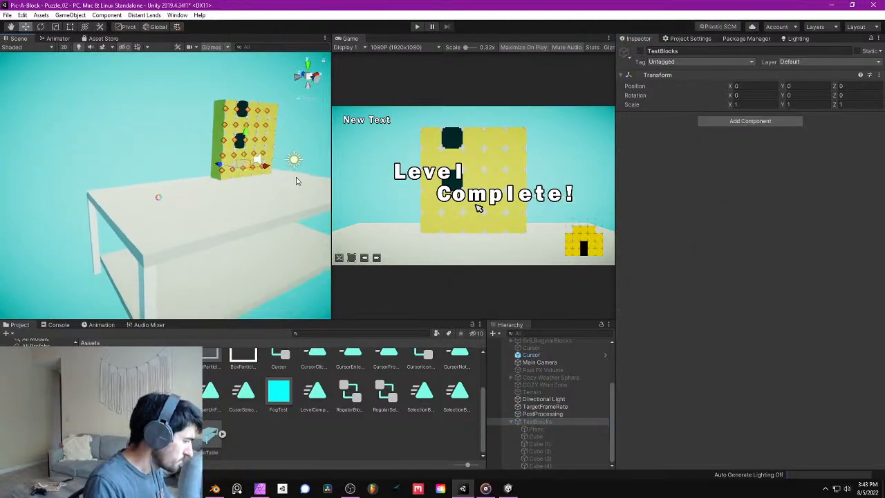
pyautogui.click(511, 422)
# - Create a new profile for the Post-process Volume on PostProcessing and locate its asset in the project
pyautogui.click(560, 460)
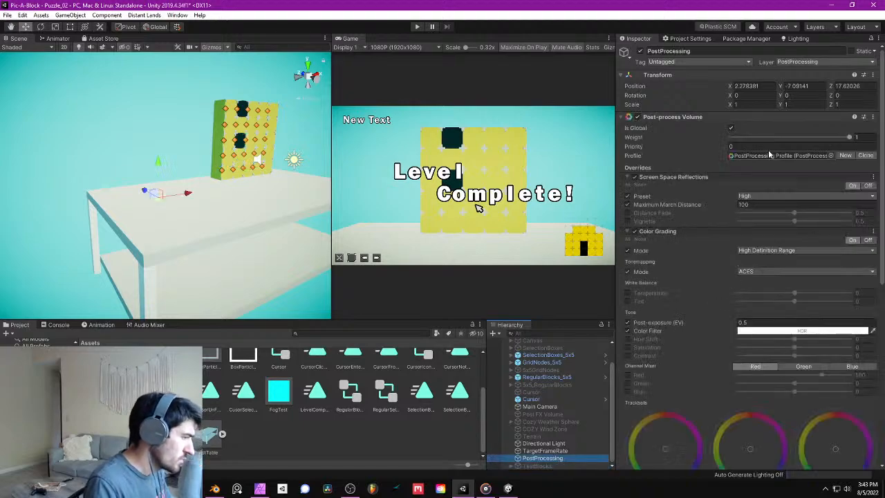
pyautogui.click(844, 156)
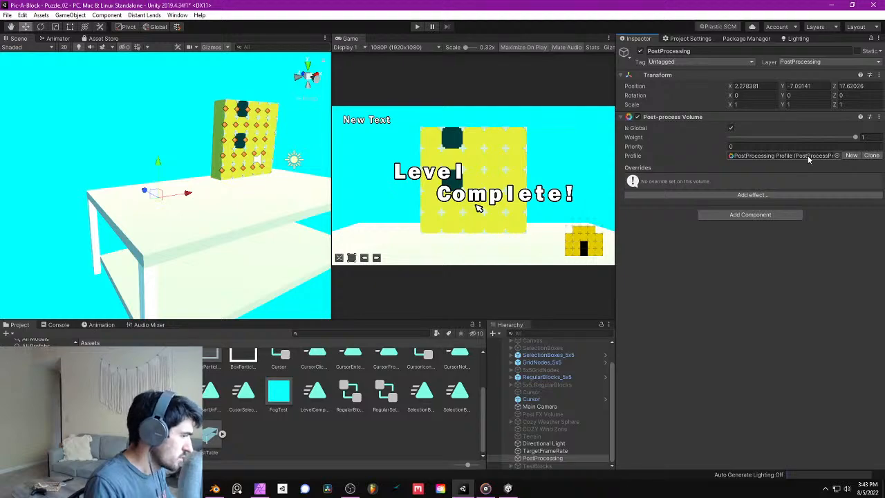
pyautogui.click(808, 155)
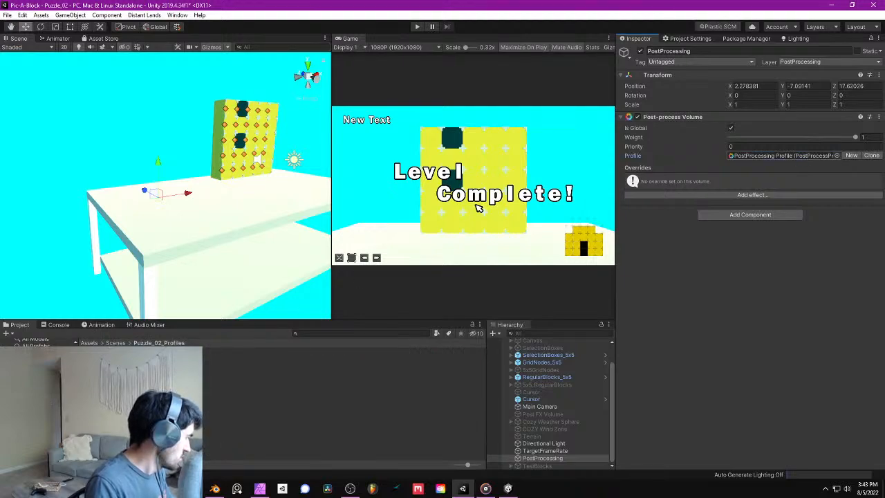
# - Move the new PostProcessing Profile asset out of the Puzzle_02_Profiles folder
pyautogui.click(112, 343)
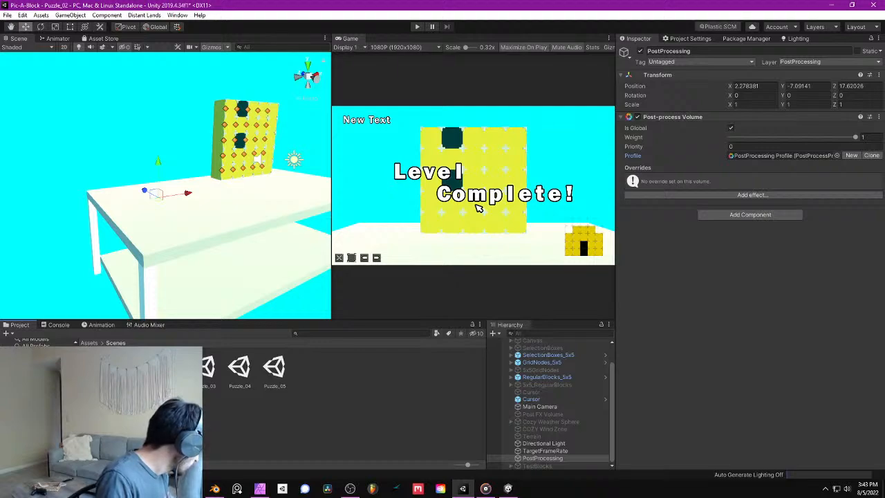
pyautogui.doubleClick(100, 367)
pyautogui.click(100, 367)
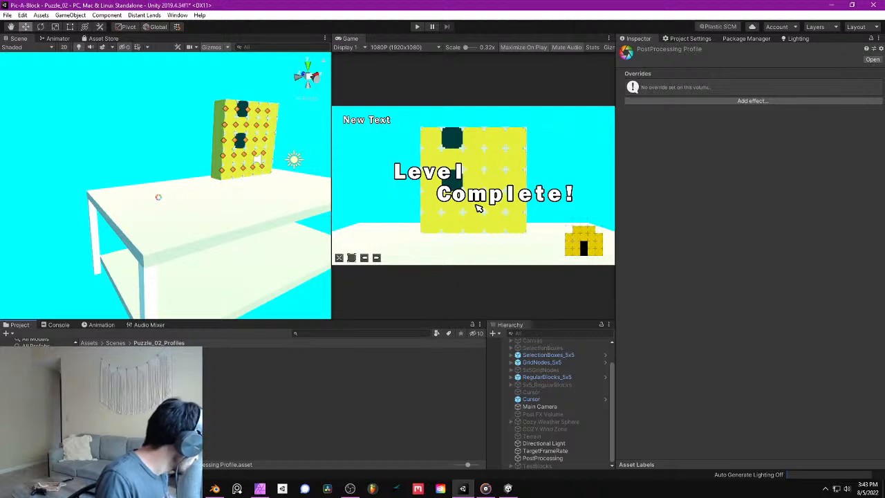
pyautogui.moveTo(100, 367); pyautogui.dragTo(38, 408)
# - Delete the Puzzle_02_Profiles folder from the Scenes folder
pyautogui.click(116, 343)
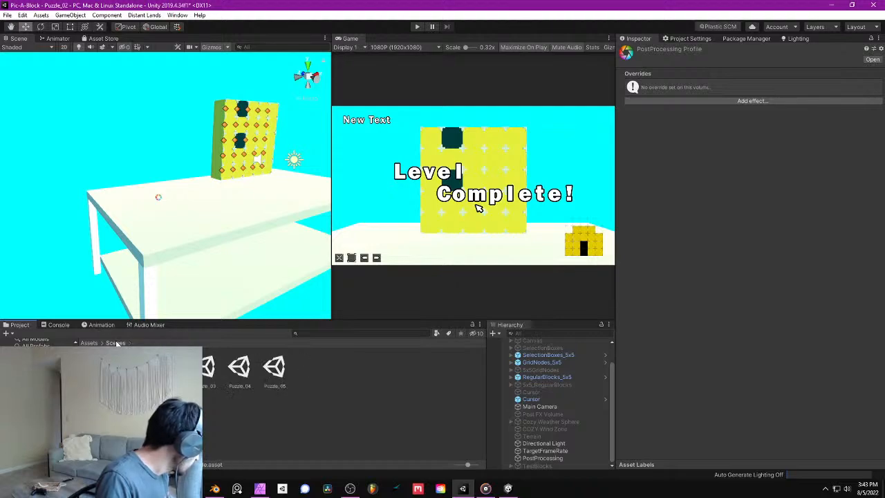
pyautogui.click(100, 367)
pyautogui.press('Delete')
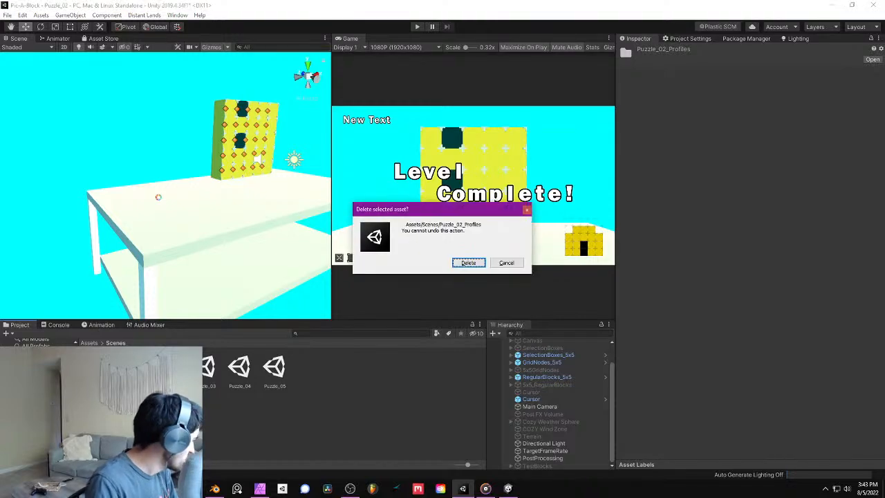
pyautogui.click(469, 263)
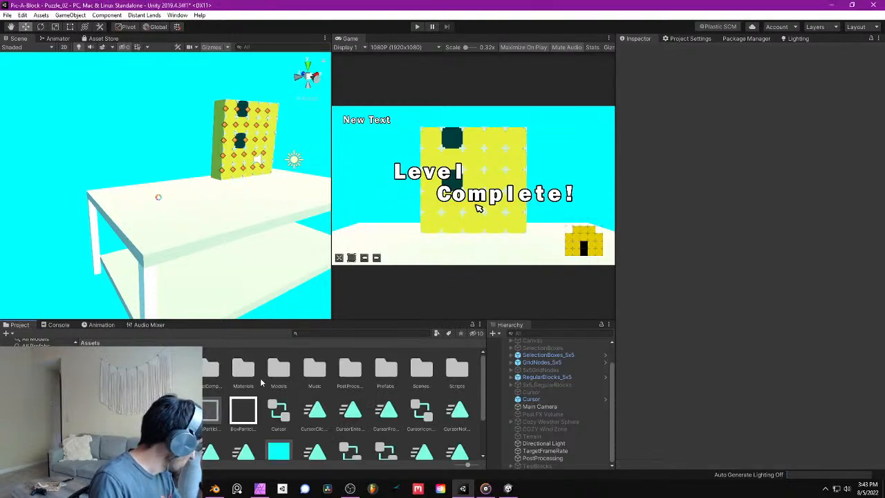
# - Disable the Post-process Volume component on the PostProcessing object
pyautogui.click(569, 458)
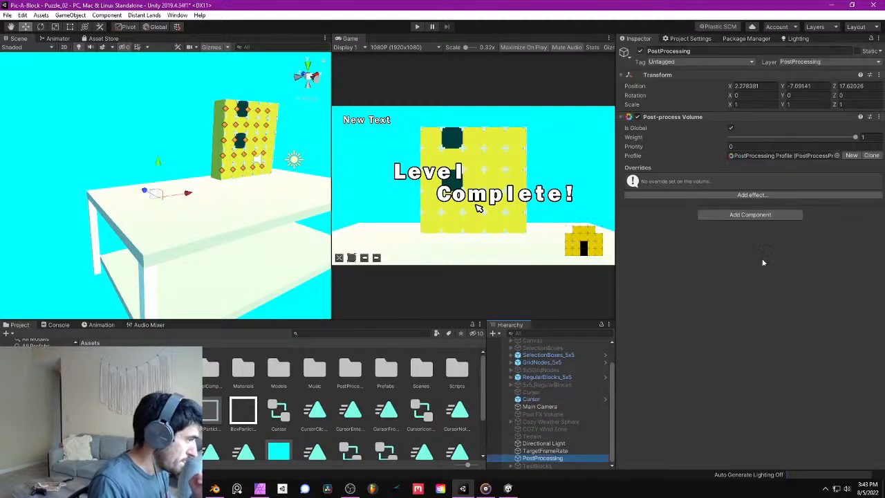
pyautogui.click(637, 117)
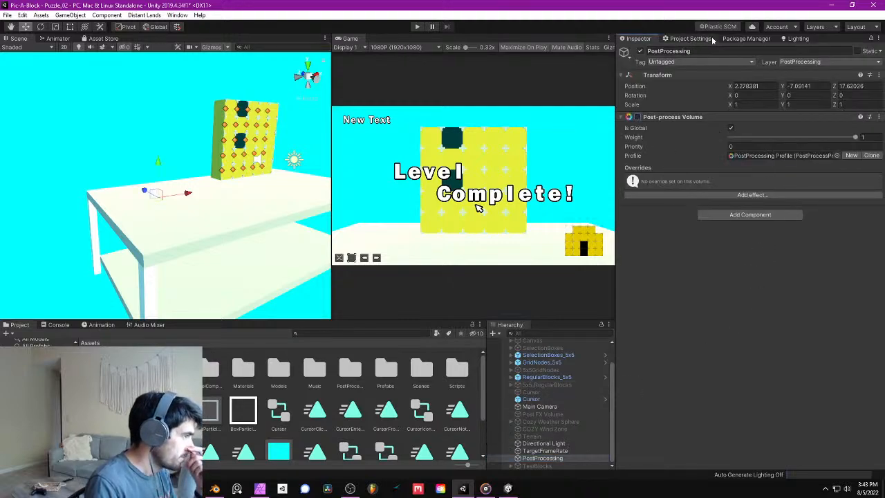
# - Set the scene's skybox material to Default-Skybox in the lighting settings
pyautogui.click(795, 39)
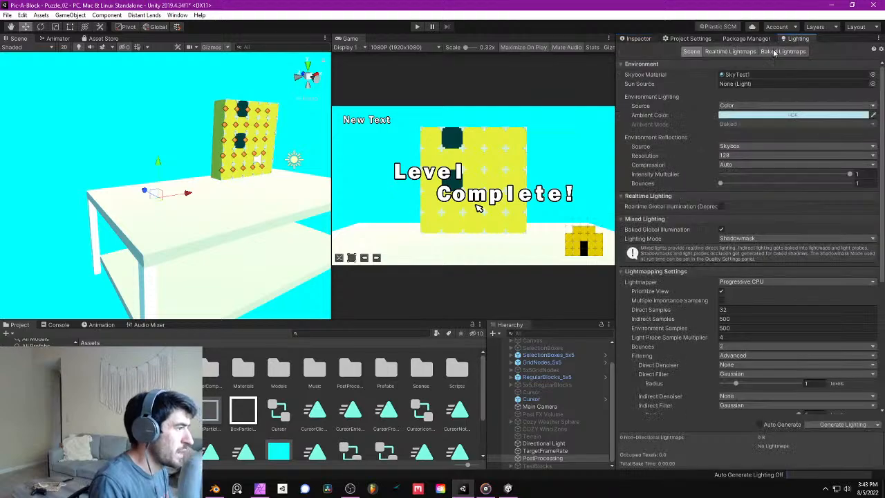
pyautogui.click(873, 74)
pyautogui.write('defa')
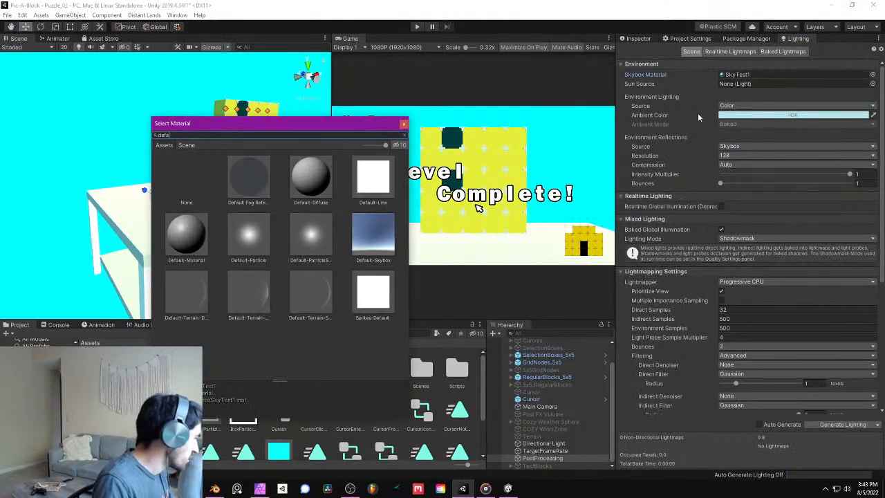
pyautogui.doubleClick(373, 235)
pyautogui.moveTo(177, 145); pyautogui.dragTo(213, 151, button='right')
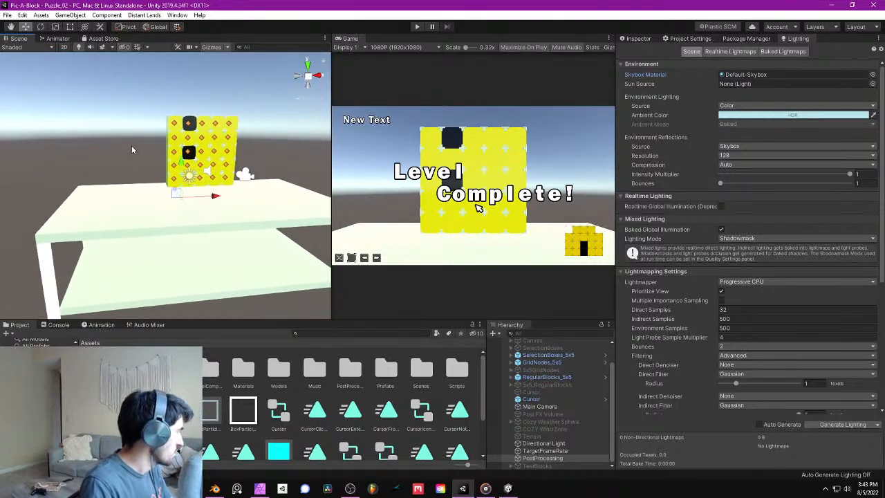
pyautogui.moveTo(133, 148); pyautogui.dragTo(116, 174, button='right')
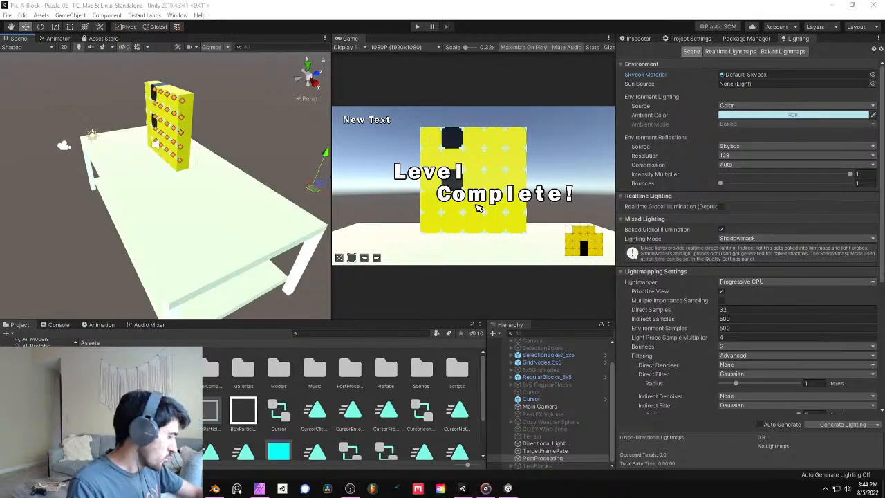
# - Open the project's Materials folder and apply the red-brown material to TestTable's top
pyautogui.keyDown('alt'); pyautogui.moveTo(167, 224); pyautogui.dragTo(203, 75); pyautogui.keyUp('alt')
pyautogui.moveTo(198, 95); pyautogui.dragTo(185, 73, button='middle')
pyautogui.moveTo(202, 156)
pyautogui.mouseDown(button='middle')
pyautogui.moveTo(166, 124)
pyautogui.moveTo(169, 168)
pyautogui.mouseUp(button='middle')
pyautogui.keyDown('alt'); pyautogui.moveTo(168, 168); pyautogui.dragTo(253, 166); pyautogui.keyUp('alt')
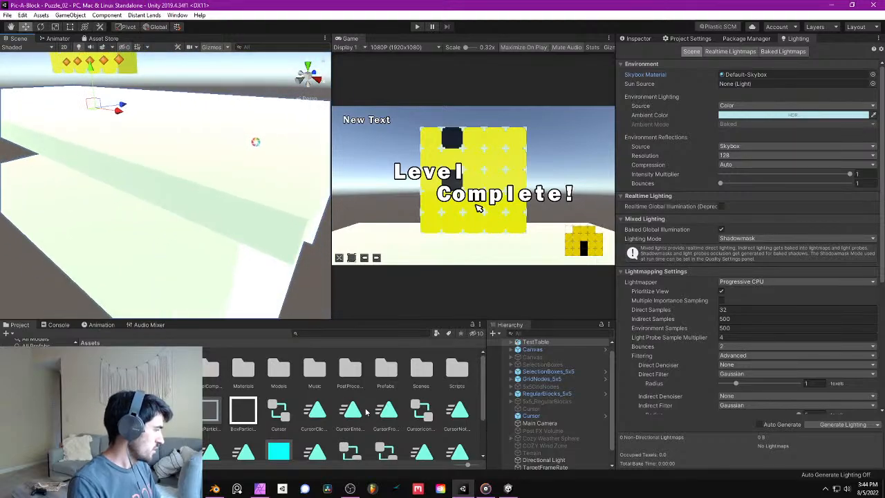
pyautogui.scroll(-3, 357, 449)
pyautogui.rightClick(357, 444)
pyautogui.scroll(1, 282, 424)
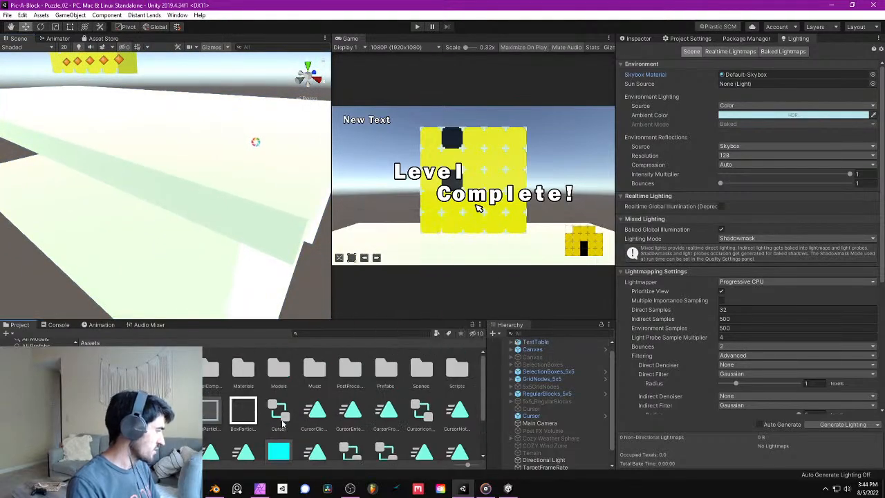
pyautogui.doubleClick(253, 379)
pyautogui.moveTo(136, 368); pyautogui.dragTo(236, 145)
pyautogui.keyDown('alt'); pyautogui.moveTo(235, 146); pyautogui.dragTo(232, 169); pyautogui.keyUp('alt')
# - Apply the same red-brown material to TestTable's lower shelf
pyautogui.scroll(-2, 232, 169)
pyautogui.moveTo(136, 368); pyautogui.dragTo(151, 231)
pyautogui.keyDown('alt'); pyautogui.moveTo(150, 231); pyautogui.dragTo(213, 304); pyautogui.keyUp('alt')
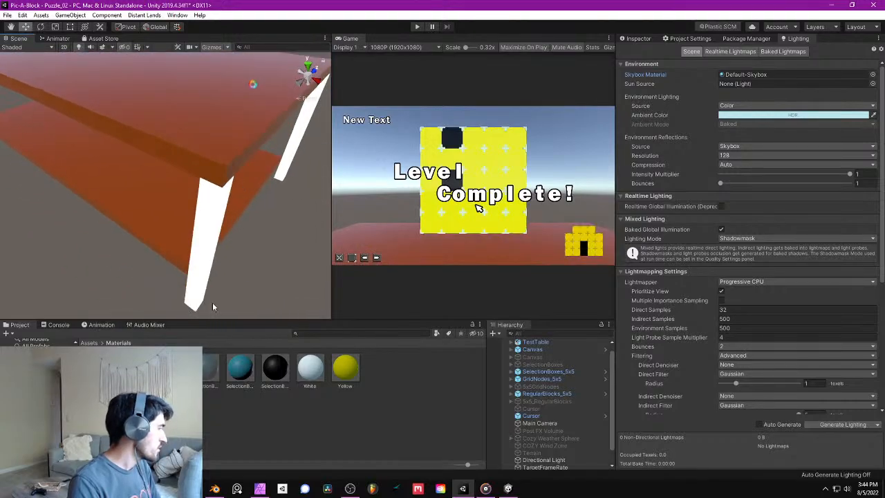
# - Apply the black material from the Materials folder to TestTable's legs
pyautogui.scroll(-1, 213, 305)
pyautogui.moveTo(101, 368); pyautogui.dragTo(216, 236)
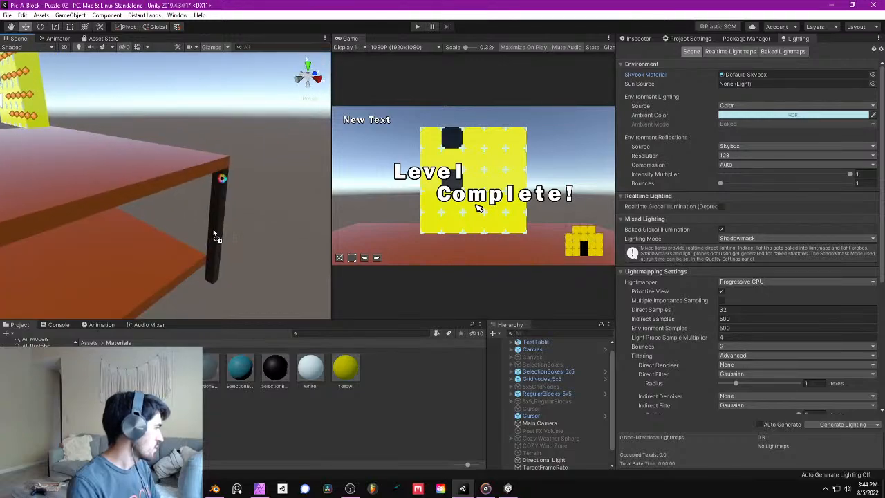
pyautogui.moveTo(216, 236)
pyautogui.mouseDown(button='right')
pyautogui.moveTo(239, 217)
pyautogui.moveTo(226, 206)
pyautogui.moveTo(225, 223)
pyautogui.mouseUp(button='right')
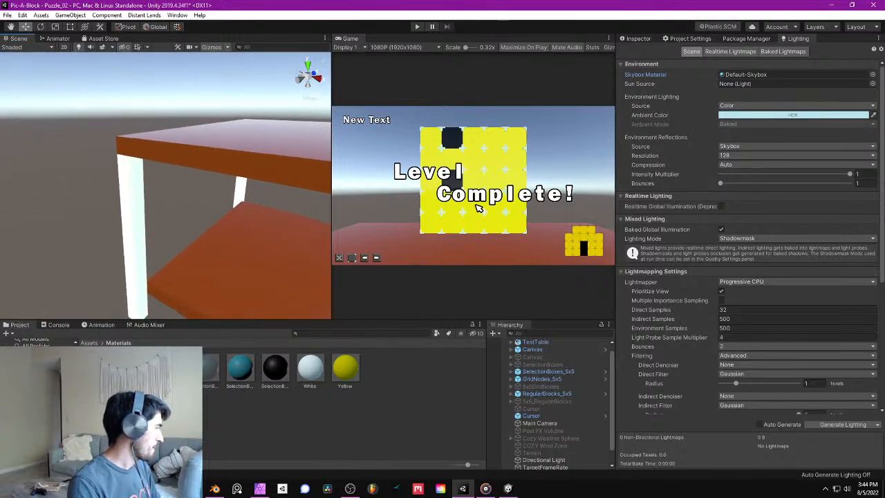
pyautogui.moveTo(101, 367); pyautogui.dragTo(242, 191)
# - Try to raise TestTable along the Y axis toward the puzzle blocks
pyautogui.moveTo(291, 205); pyautogui.dragTo(197, 156, button='right')
pyautogui.click(180, 195)
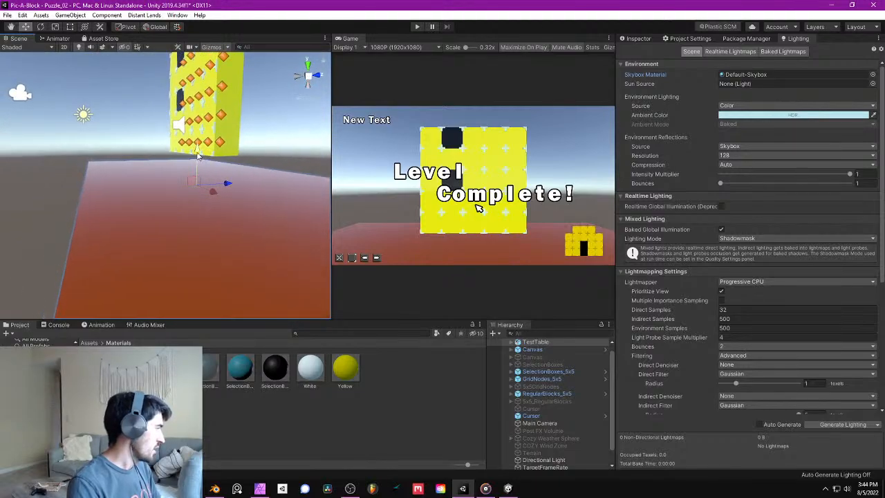
pyautogui.moveTo(198, 146); pyautogui.dragTo(198, 143)
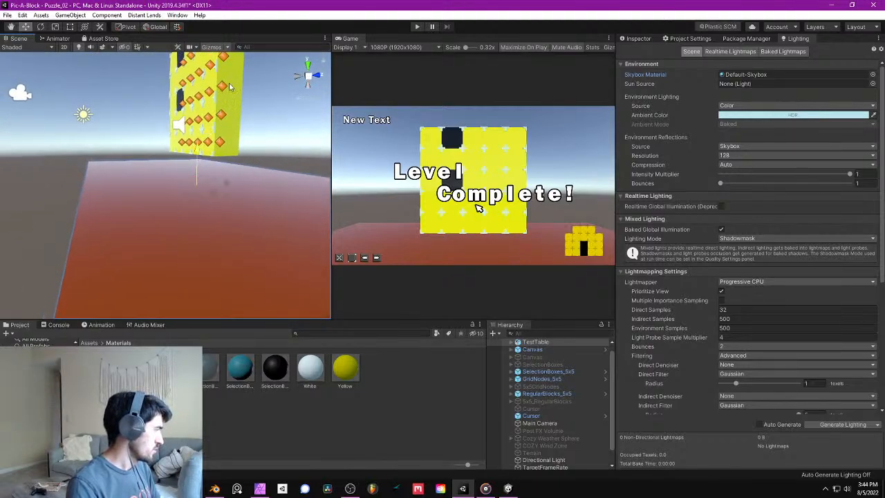
pyautogui.moveTo(263, 481); pyautogui.dragTo(259, 241)
pyautogui.scroll(-4, 242, 214)
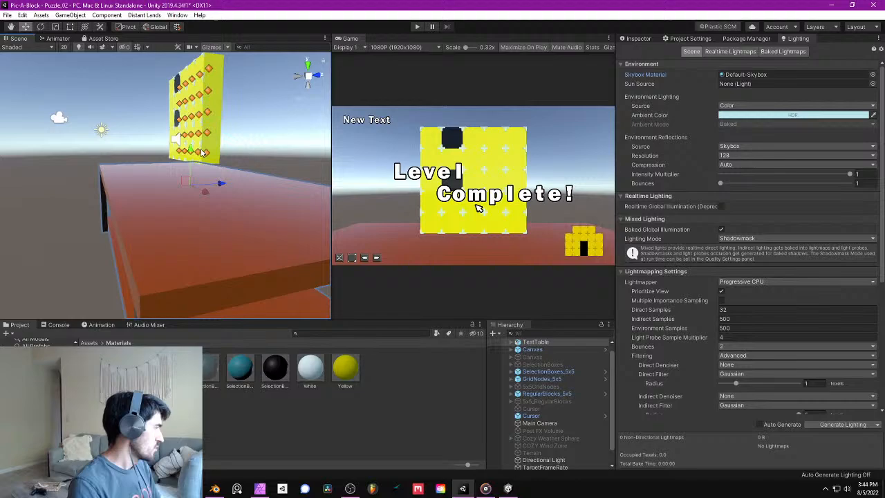
# - Set the increment snap Move value to 1 in the grid and snap settings, and close them
pyautogui.click(24, 16)
pyautogui.click(59, 332)
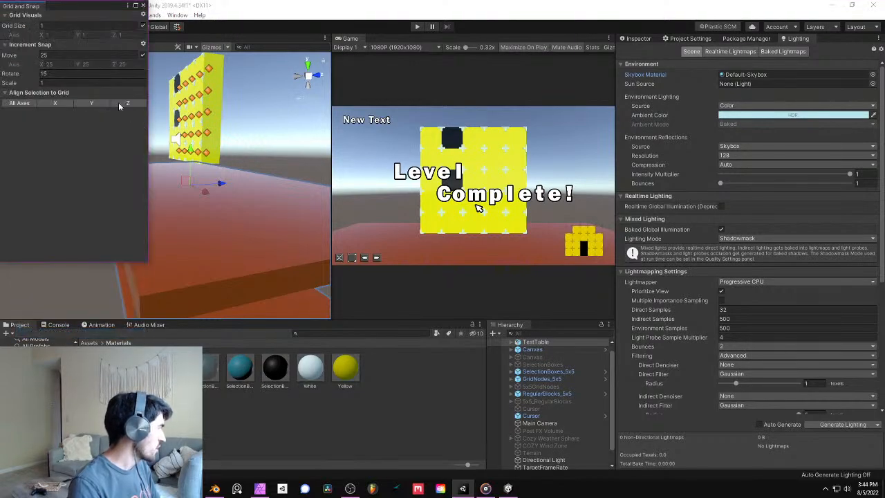
pyautogui.click(57, 55)
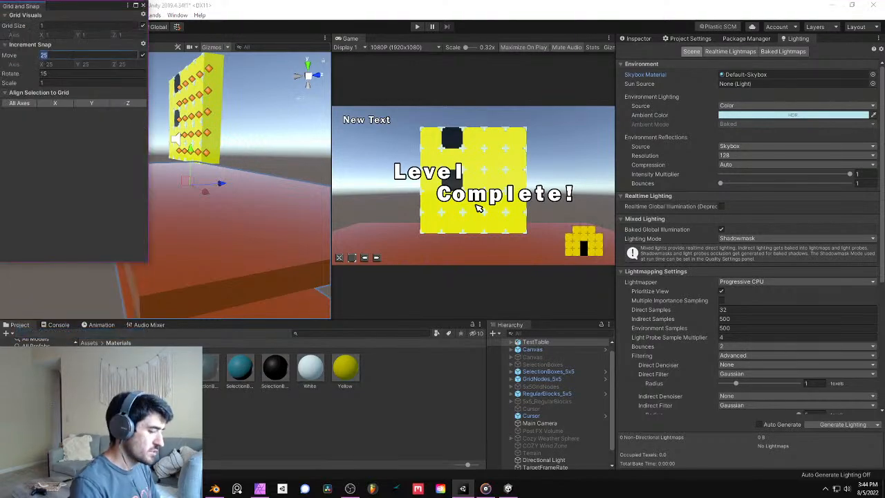
pyautogui.click(143, 6)
# - Raise TestTable along the Y axis so its top meets the bottom of the puzzle blocks
pyautogui.keyDown('ctrl'); pyautogui.moveTo(190, 149); pyautogui.dragTo(368, 150); pyautogui.keyUp('ctrl')
pyautogui.press('s')
pyautogui.moveTo(394, 122); pyautogui.dragTo(381, 147, button='right')
pyautogui.moveTo(236, 149); pyautogui.dragTo(86, 193, button='middle')
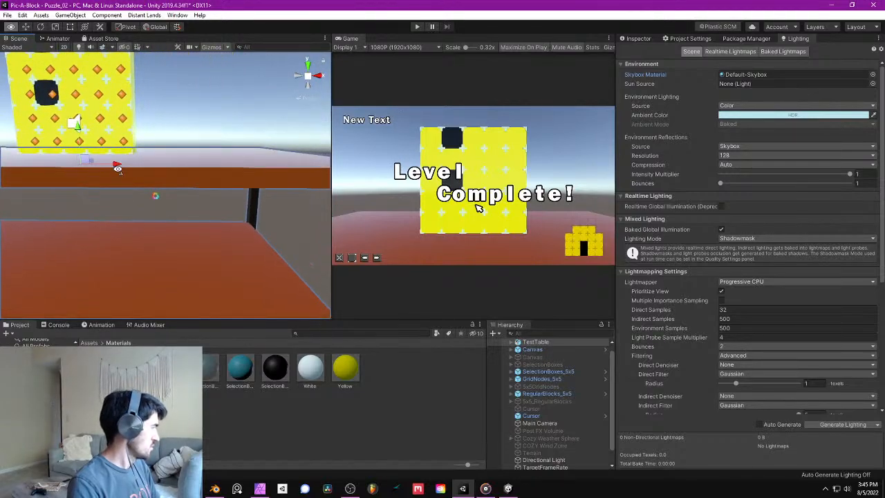
# - Try to raise TestTable slightly along the Y axis to close the gap under the puzzle blocks
pyautogui.moveTo(119, 169); pyautogui.dragTo(102, 155, button='right')
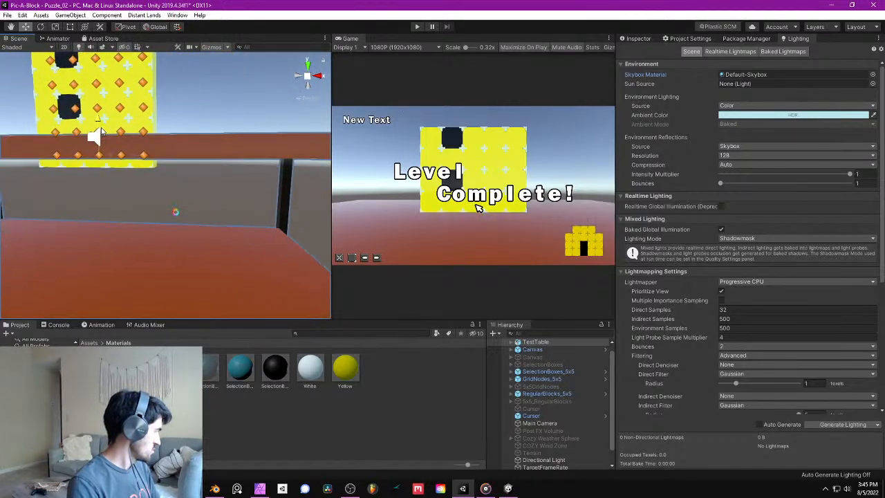
pyautogui.moveTo(99, 141); pyautogui.dragTo(215, 172, button='right')
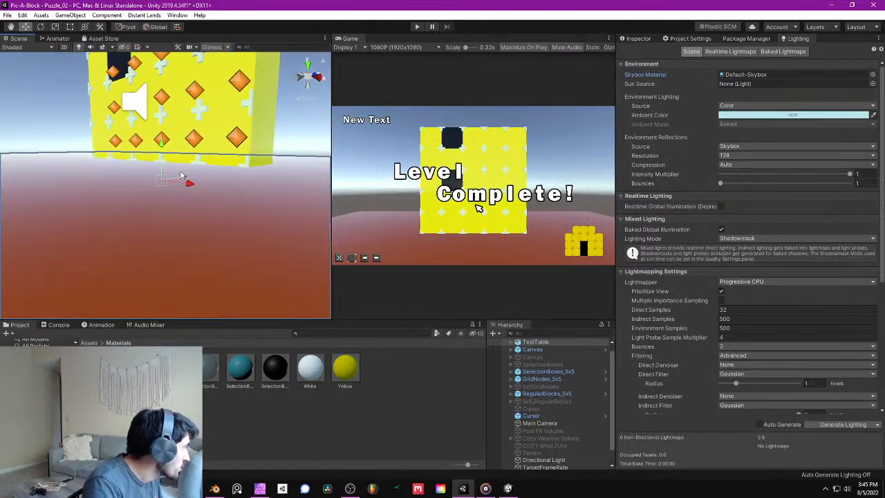
pyautogui.moveTo(164, 145); pyautogui.dragTo(165, 112, button='right')
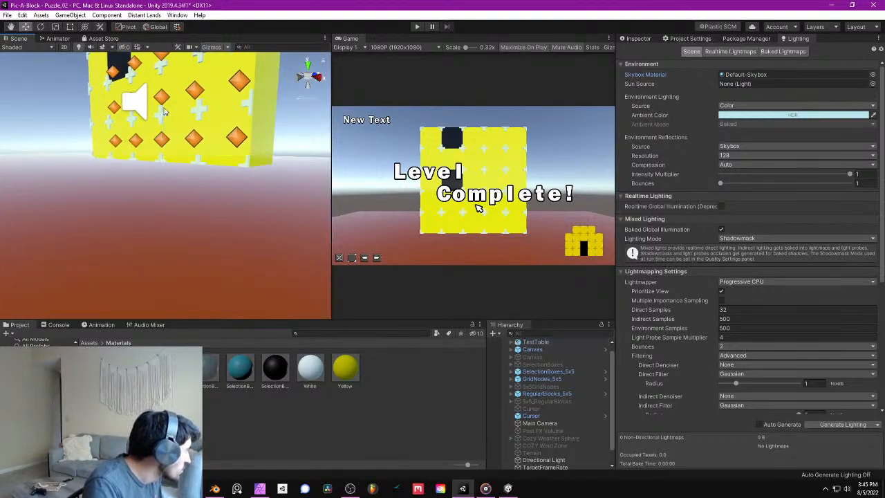
# - Select TestTable and snap its tabletop to the bottom corner of the puzzle blocks
pyautogui.click(120, 223)
pyautogui.moveTo(165, 182); pyautogui.dragTo(254, 174)
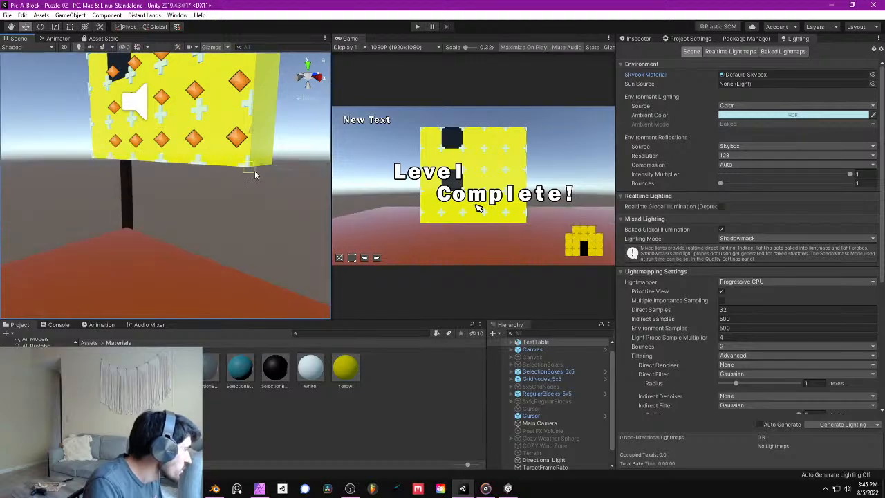
pyautogui.keyDown('alt'); pyautogui.moveTo(251, 169); pyautogui.dragTo(291, 184); pyautogui.keyUp('alt')
pyautogui.press('s')
pyautogui.moveTo(291, 184); pyautogui.dragTo(290, 200, button='right')
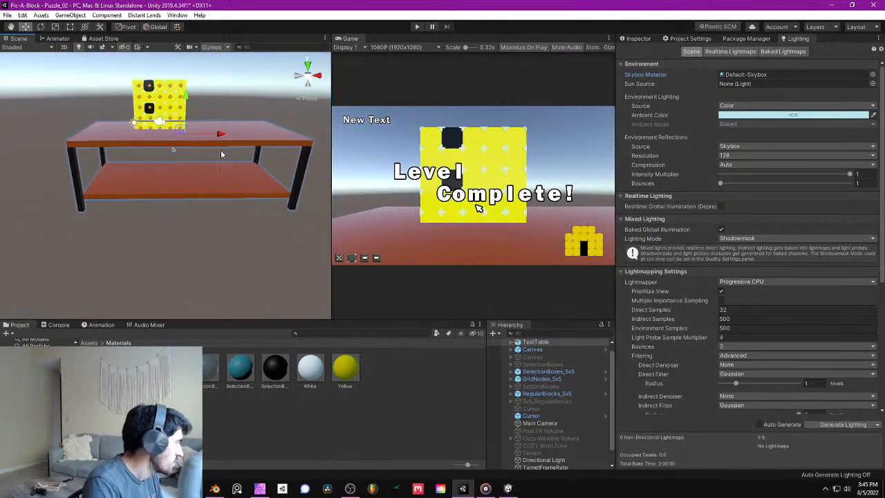
# - Shift TestTable along the X axis to centre it beneath the puzzle blocks
pyautogui.moveTo(216, 137); pyautogui.dragTo(188, 141)
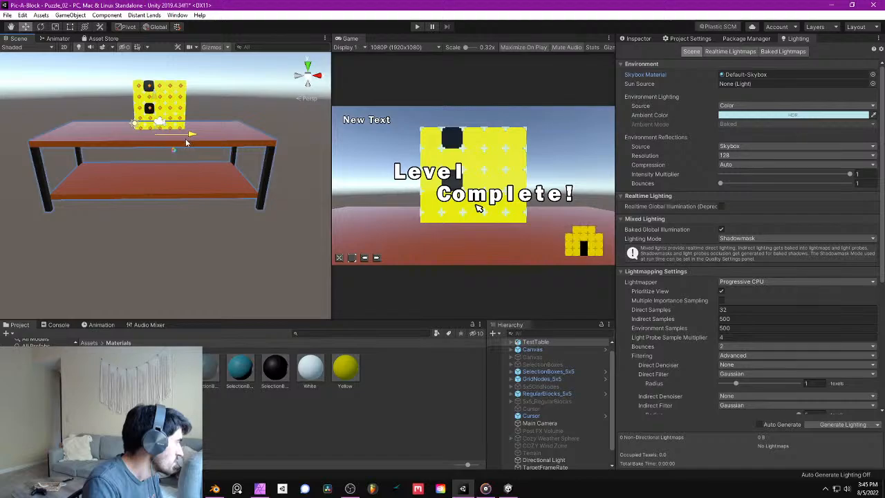
pyautogui.moveTo(186, 142); pyautogui.dragTo(273, 128, button='right')
pyautogui.press('a')
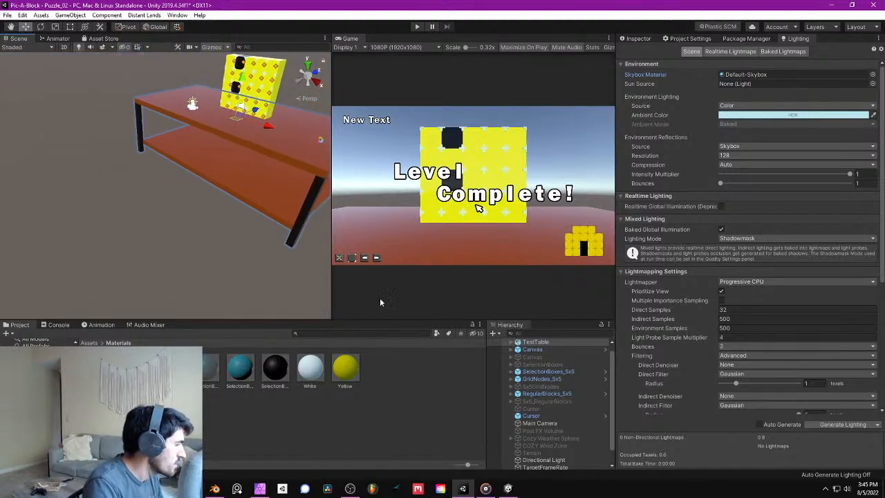
# - Move Main Camera back from the puzzle blocks along the Z axis to a Z position of -13
pyautogui.click(556, 423)
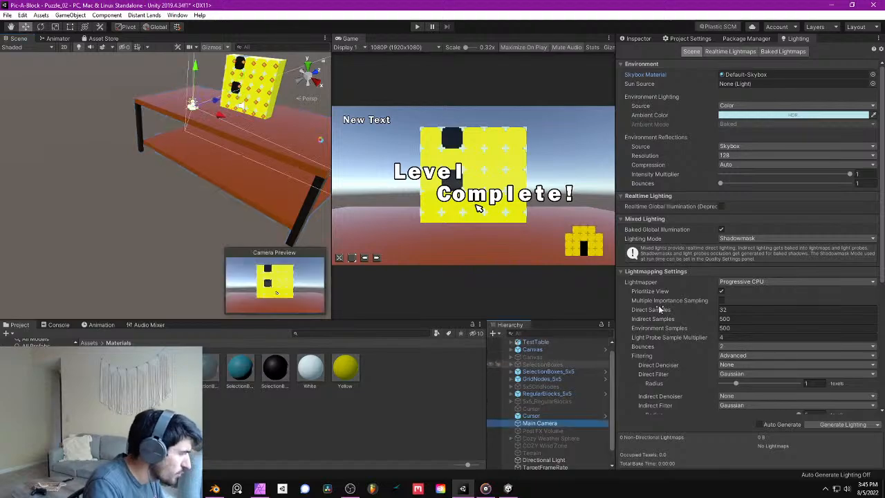
pyautogui.click(634, 38)
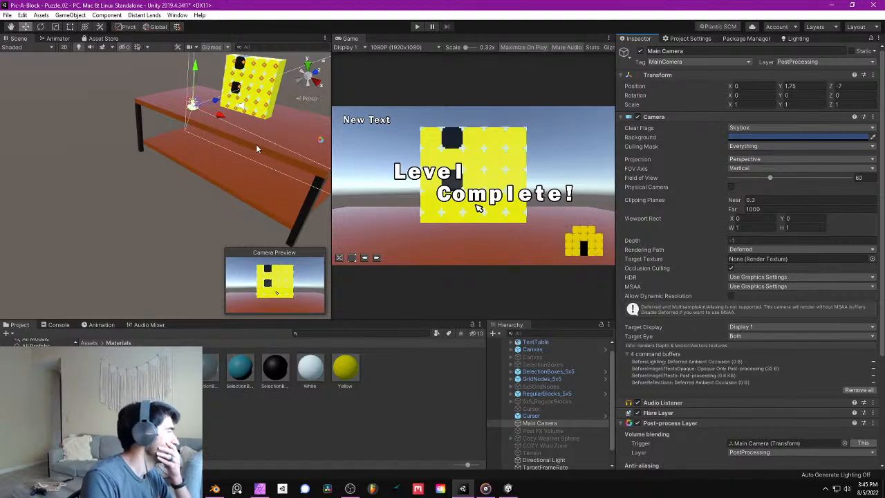
pyautogui.moveTo(256, 144); pyautogui.dragTo(177, 146, button='right')
pyautogui.press('d')
pyautogui.scroll(-3, 177, 148)
pyautogui.keyDown('alt'); pyautogui.moveTo(178, 149); pyautogui.dragTo(131, 151); pyautogui.keyUp('alt')
pyautogui.moveTo(132, 151); pyautogui.dragTo(132, 166, button='middle')
pyautogui.moveTo(136, 163); pyautogui.dragTo(81, 181)
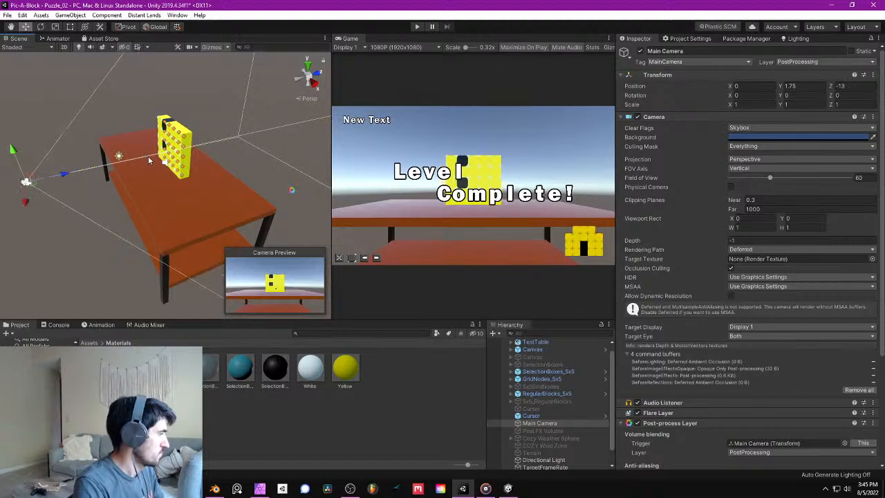
# - Raise Main Camera to a Y position of 3.75 and tilt it down to an X rotation of 15
pyautogui.moveTo(12, 149); pyautogui.dragTo(2, 125)
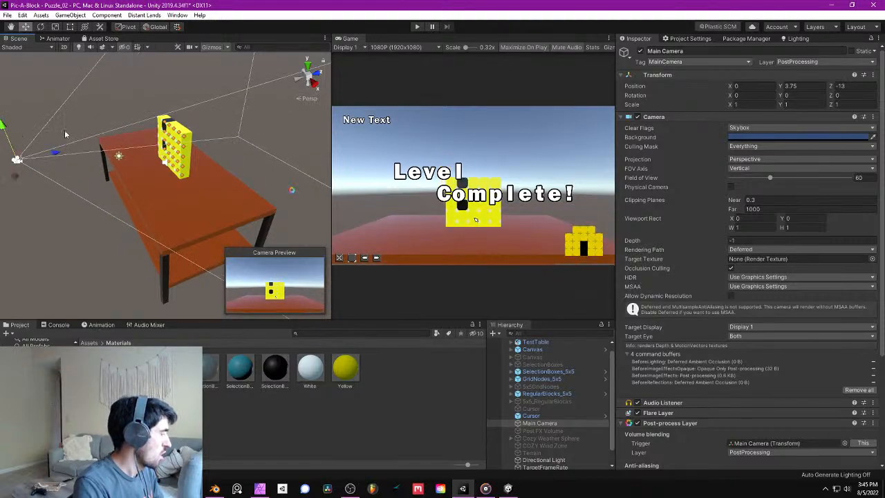
pyautogui.keyDown('alt'); pyautogui.moveTo(110, 140); pyautogui.dragTo(105, 146); pyautogui.keyUp('alt')
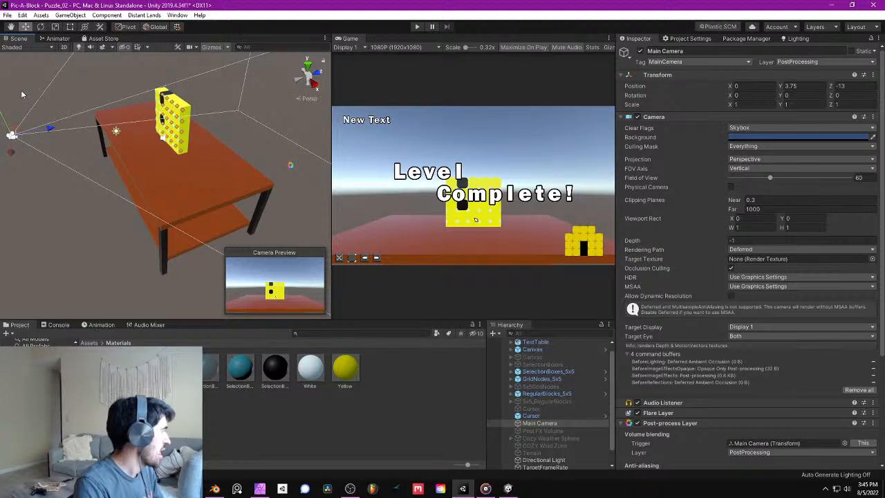
pyautogui.moveTo(72, 150); pyautogui.dragTo(57, 136, button='right')
pyautogui.click(40, 28)
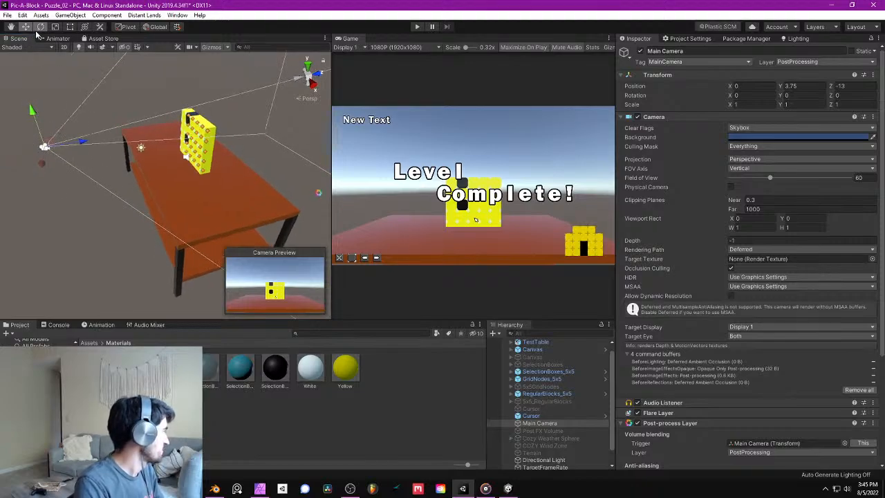
pyautogui.keyDown('ctrl'); pyautogui.moveTo(68, 118); pyautogui.dragTo(268, 118); pyautogui.keyUp('ctrl')
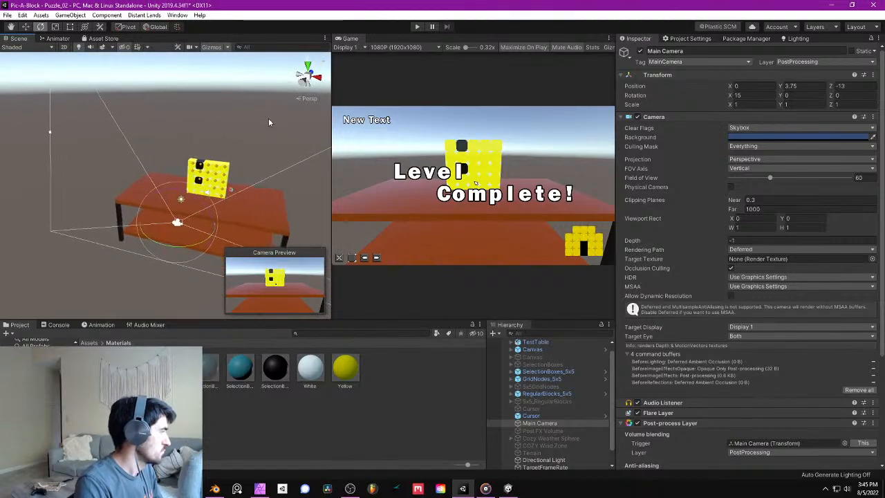
# - Play-test the scene from the new camera view by solving the house-shaped block puzzle, and exit play mode
pyautogui.click(415, 27)
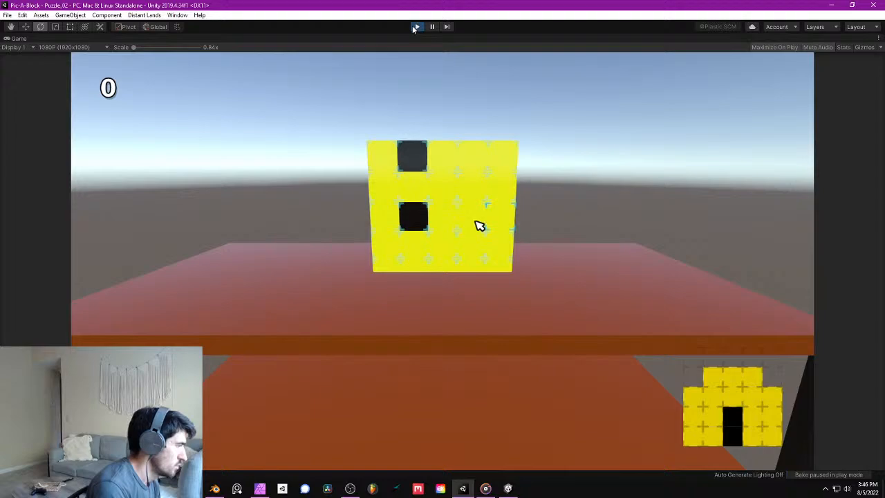
pyautogui.click(448, 251)
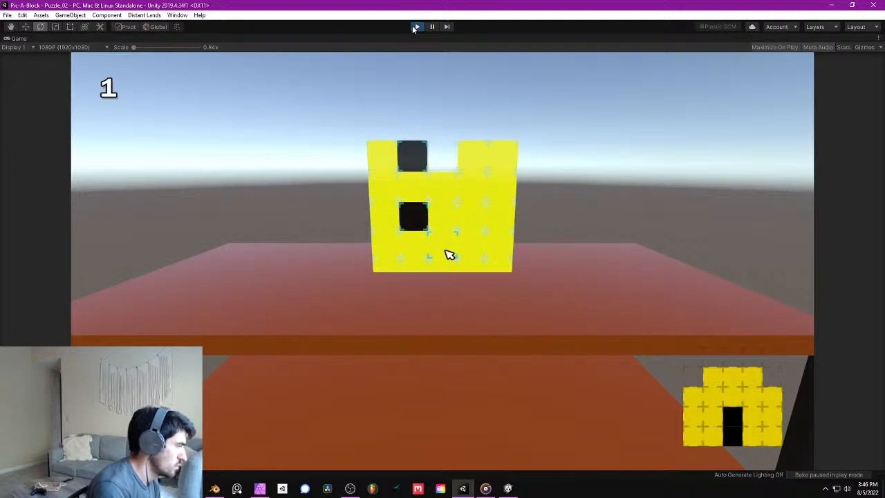
pyautogui.click(448, 196)
pyautogui.click(448, 221)
pyautogui.click(448, 251)
pyautogui.click(448, 254)
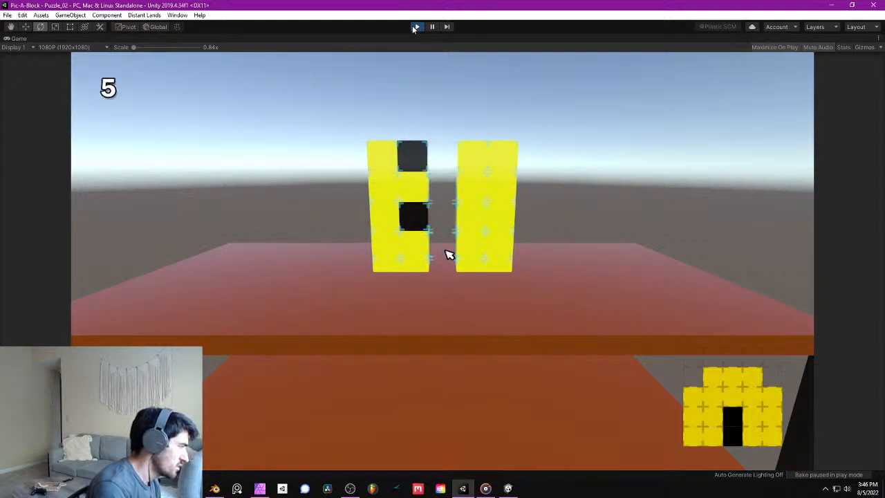
pyautogui.click(419, 224)
pyautogui.click(419, 195)
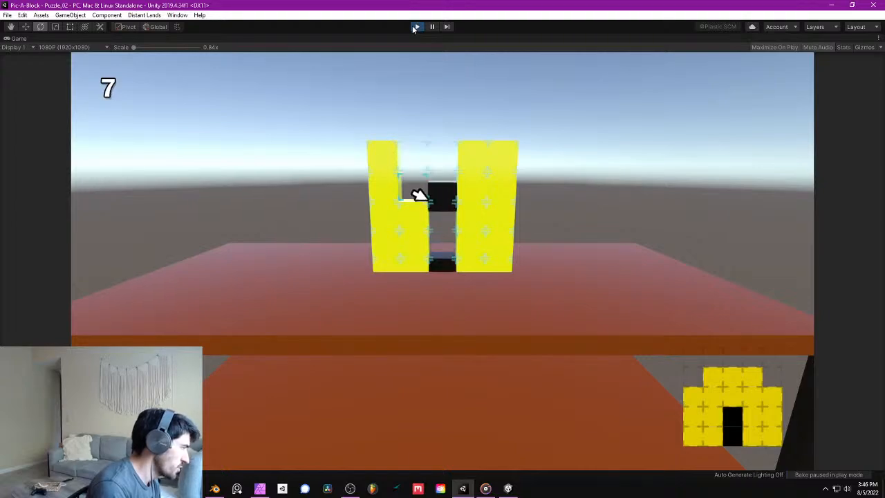
pyautogui.click(478, 193)
pyautogui.click(478, 194)
pyautogui.click(480, 194)
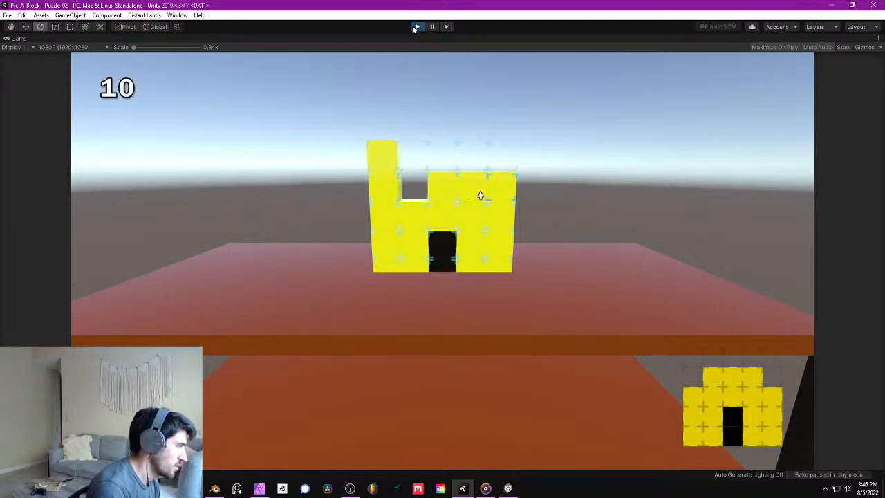
pyautogui.click(419, 196)
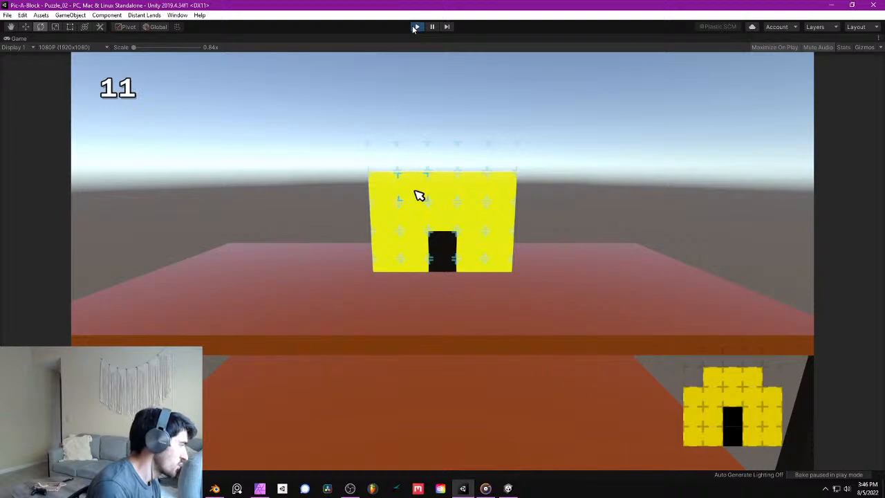
pyautogui.click(387, 195)
pyautogui.click(509, 196)
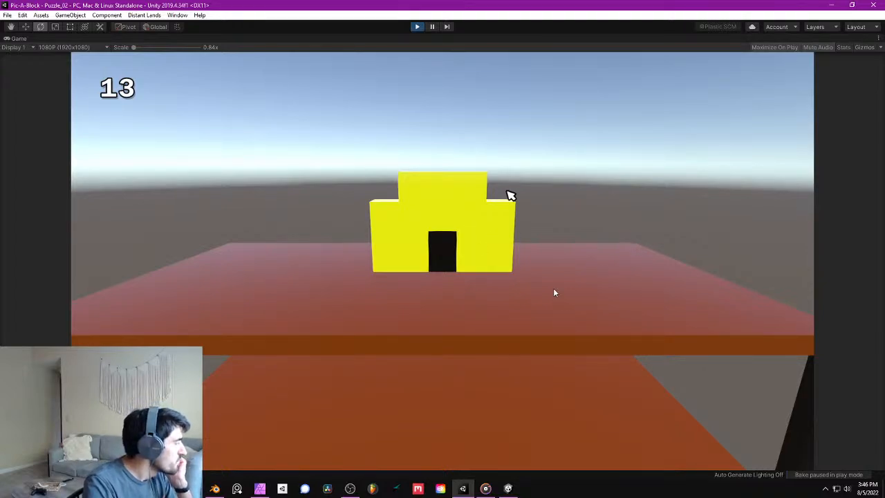
pyautogui.click(418, 27)
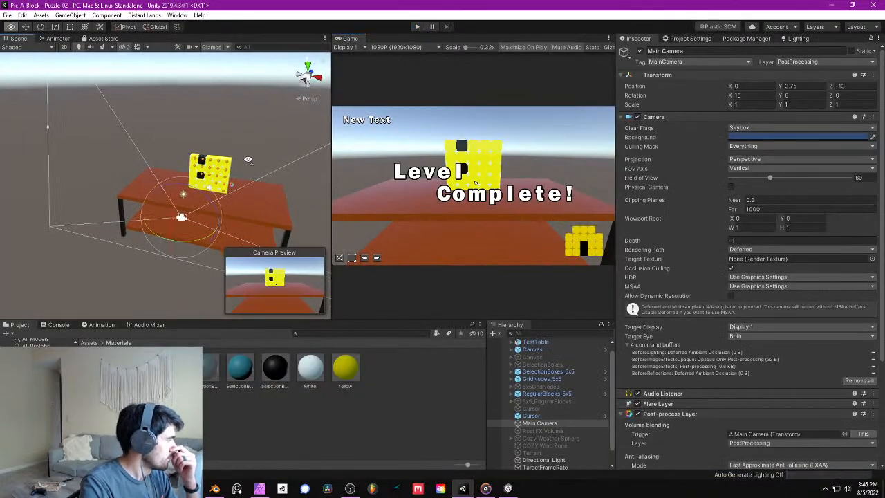
# - Create an animation clip named CameraEnterScene for Main Camera, saved in the project's Assets folder
pyautogui.keyDown('alt'); pyautogui.moveTo(248, 159); pyautogui.dragTo(190, 163); pyautogui.keyUp('alt')
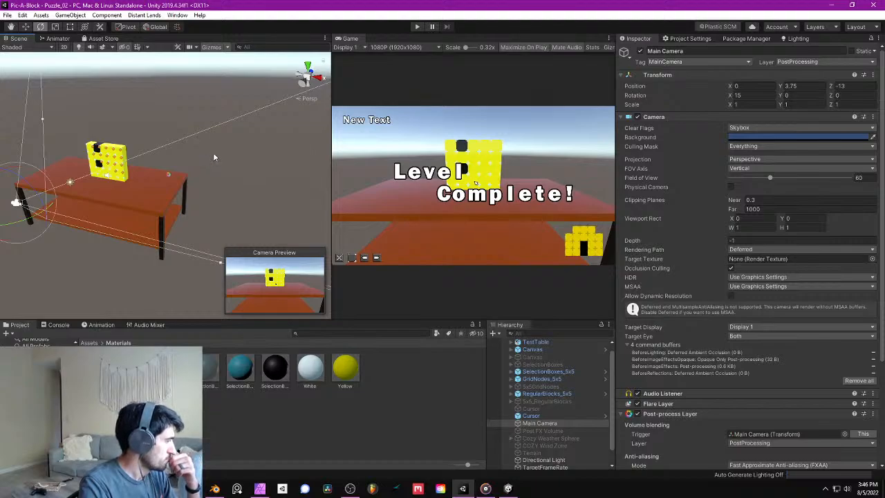
pyautogui.keyDown('alt'); pyautogui.moveTo(257, 158); pyautogui.dragTo(235, 156); pyautogui.keyUp('alt')
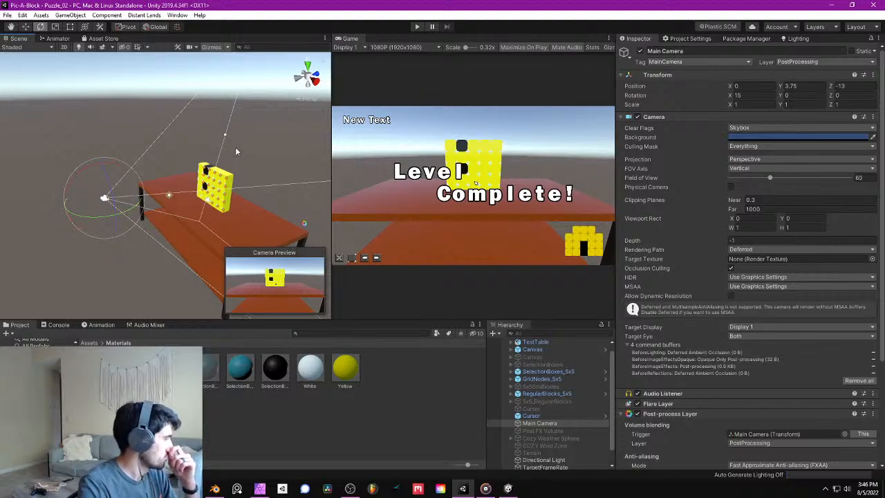
pyautogui.moveTo(235, 150); pyautogui.dragTo(234, 169, button='middle')
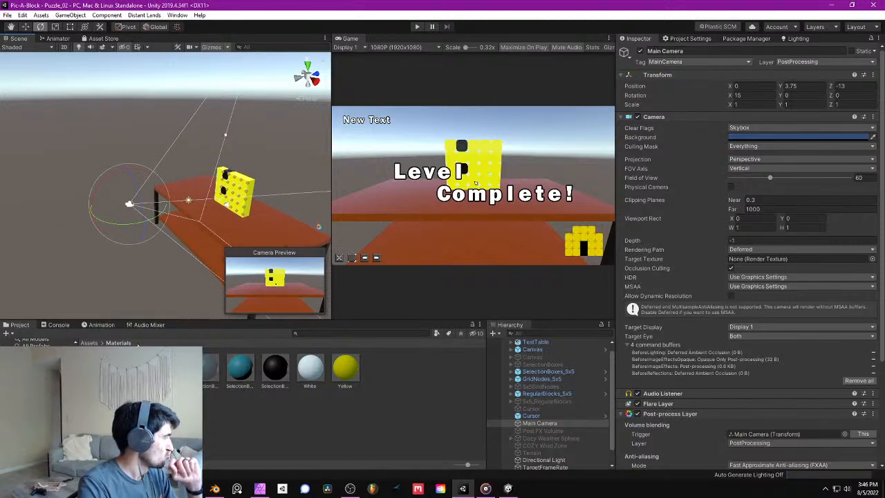
pyautogui.click(105, 325)
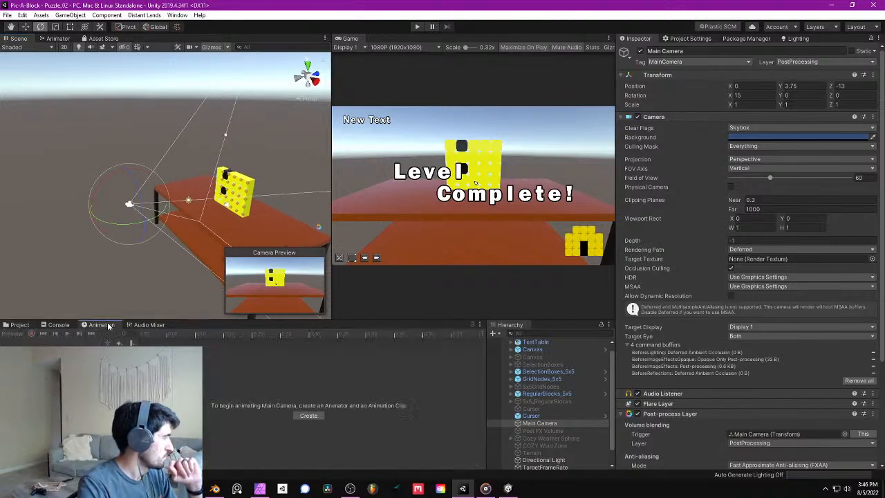
pyautogui.click(308, 415)
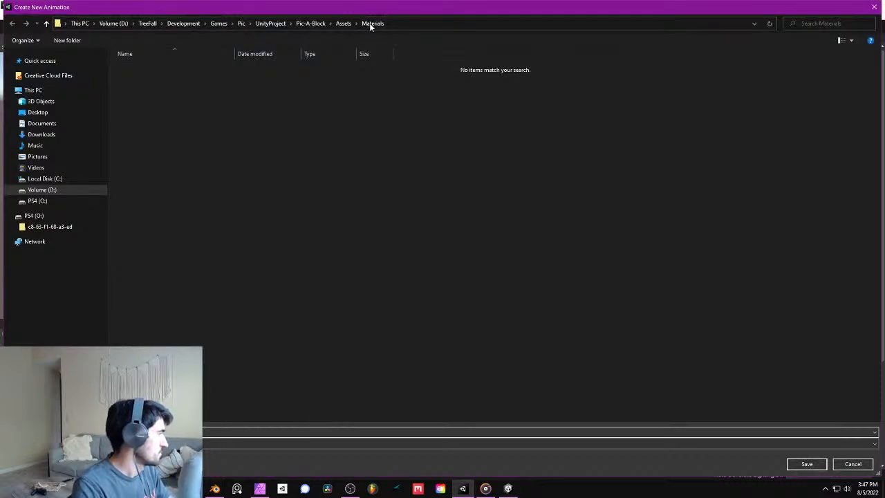
pyautogui.click(344, 23)
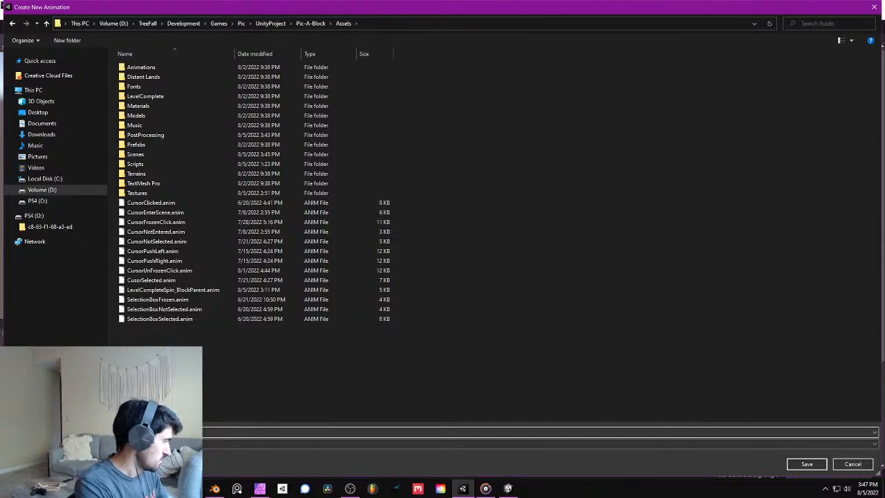
pyautogui.press('Return')
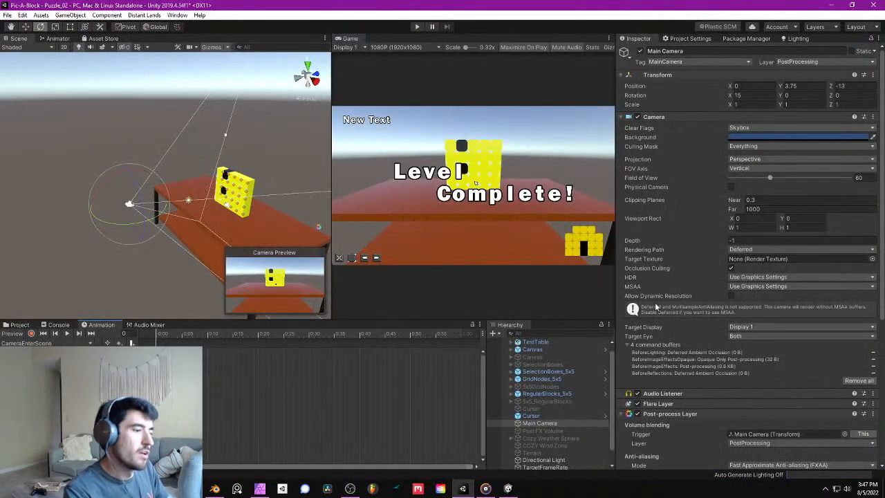
# - Save the Puzzle_02 scene
pyautogui.keyDown('alt'); pyautogui.moveTo(178, 208); pyautogui.dragTo(298, 181); pyautogui.keyUp('alt')
pyautogui.click(7, 15)
pyautogui.click(22, 48)
pyautogui.moveTo(298, 181); pyautogui.dragTo(315, 178, button='right')
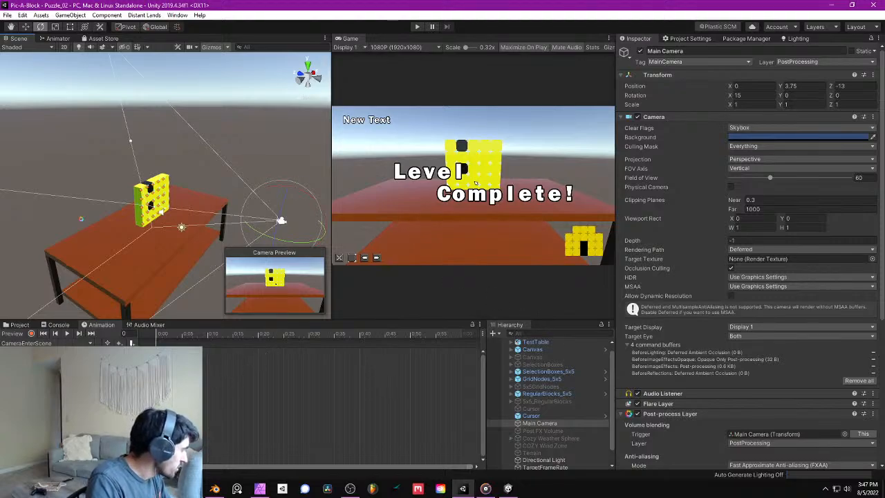
# - Check Main Camera's settings in the Puzzle_01 scene and reopen the Puzzle_02 scene
pyautogui.click(22, 325)
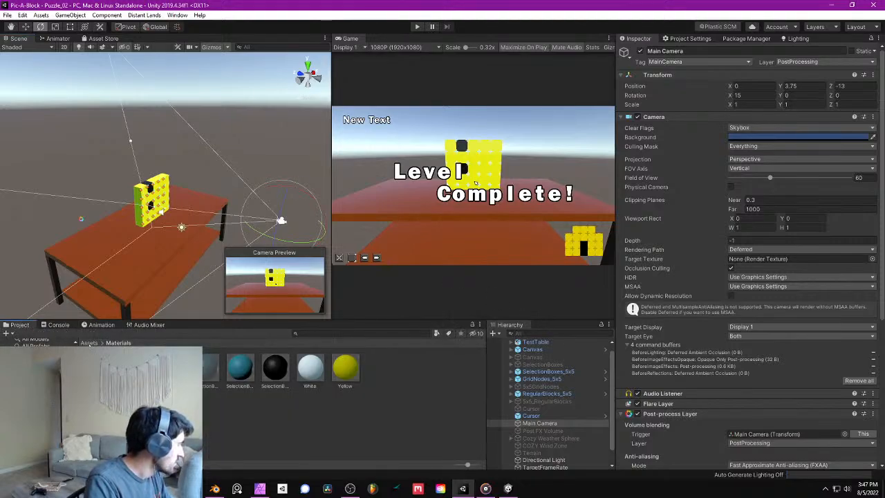
pyautogui.click(90, 344)
pyautogui.doubleClick(416, 374)
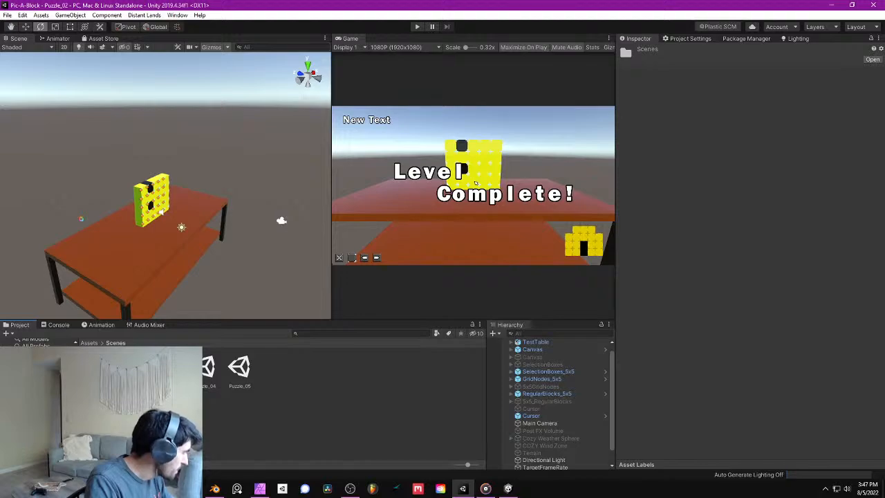
pyautogui.doubleClick(101, 367)
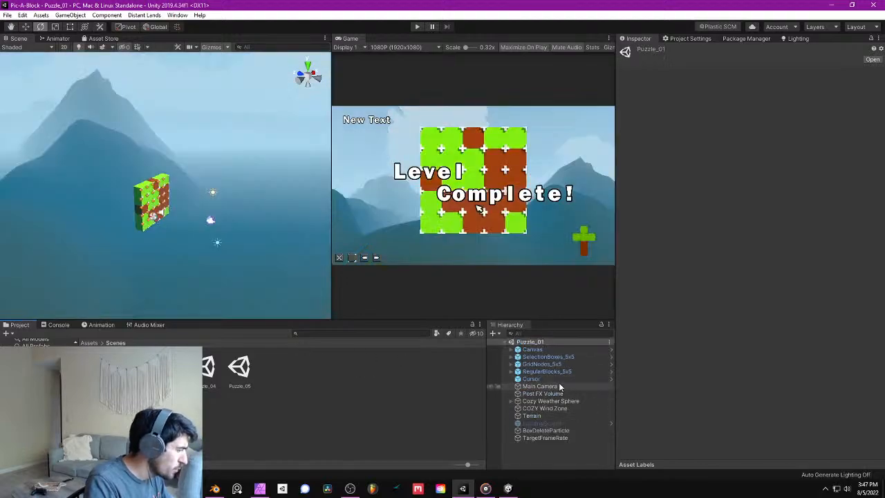
pyautogui.click(540, 386)
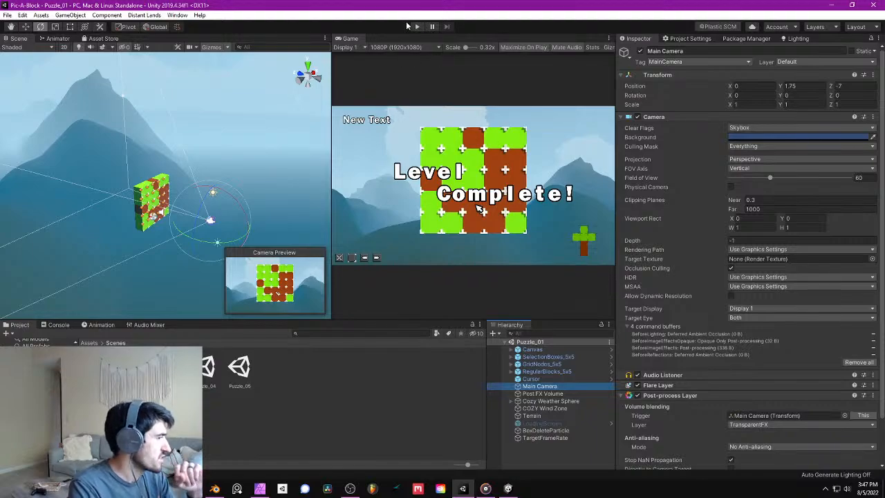
pyautogui.doubleClick(134, 367)
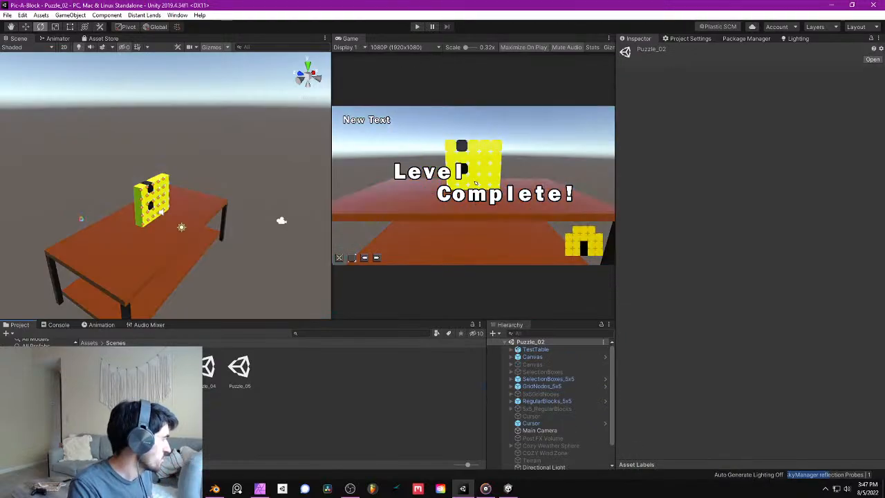
# - Select Main Camera in the Puzzle_02 scene and start recording keyframes on its CameraEnterScene clip
pyautogui.keyDown('alt'); pyautogui.moveTo(209, 215); pyautogui.dragTo(166, 264); pyautogui.keyUp('alt')
pyautogui.click(558, 429)
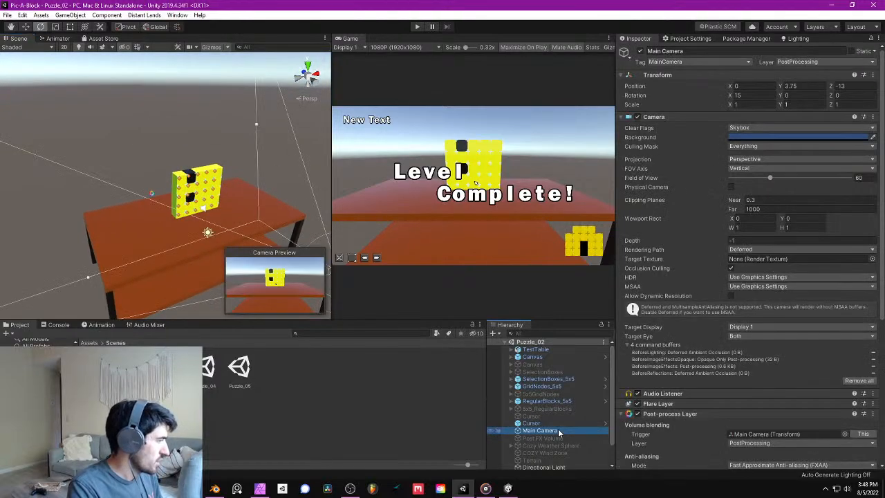
pyautogui.keyDown('alt'); pyautogui.moveTo(244, 192); pyautogui.dragTo(179, 193); pyautogui.keyUp('alt')
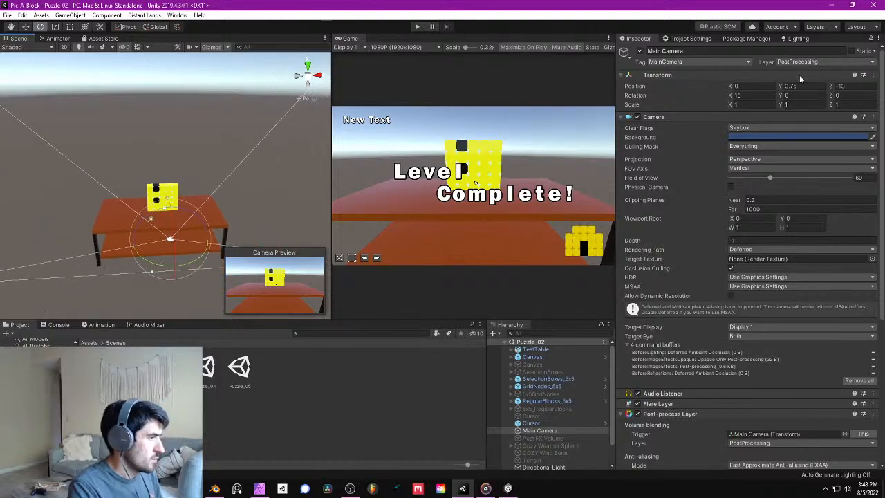
pyautogui.click(109, 325)
pyautogui.click(31, 333)
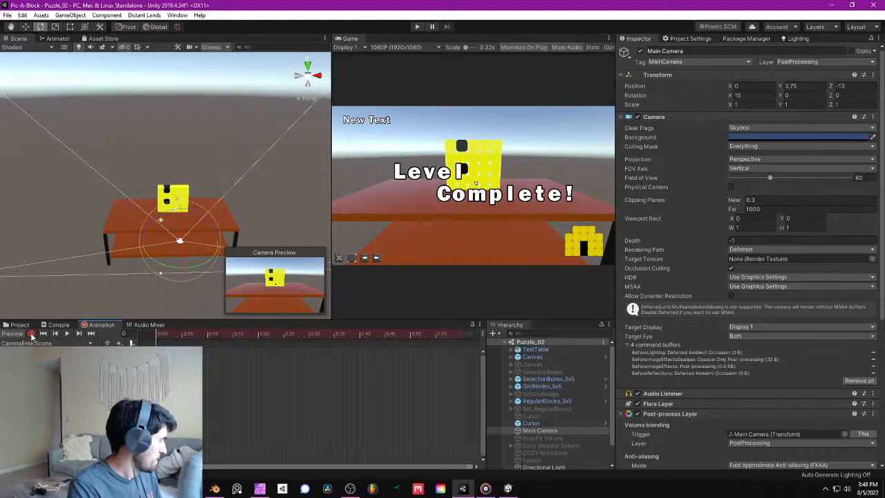
# - Record a Main Camera pose with position Y 13.75, Z -20 and X rotation 90, and shift its keyframes to frame 10
pyautogui.keyDown('alt'); pyautogui.moveTo(228, 162); pyautogui.dragTo(180, 107); pyautogui.keyUp('alt')
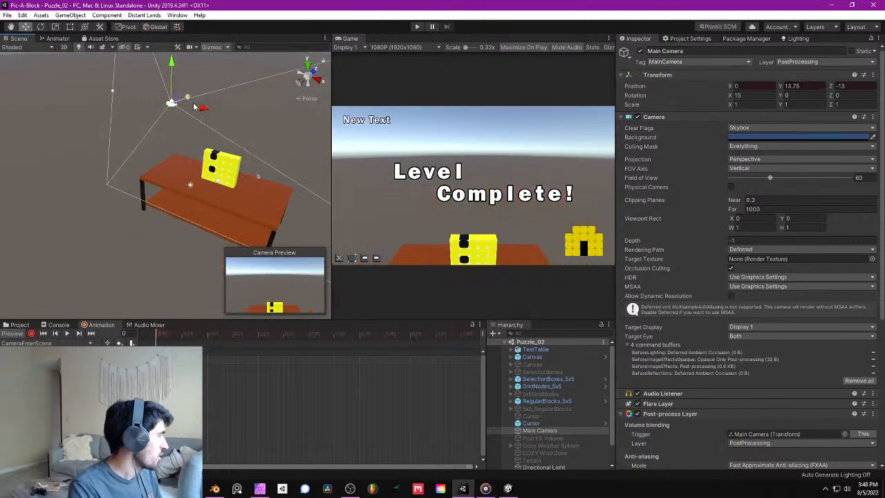
pyautogui.keyDown('ctrl'); pyautogui.moveTo(166, 106); pyautogui.dragTo(233, 173); pyautogui.keyUp('ctrl')
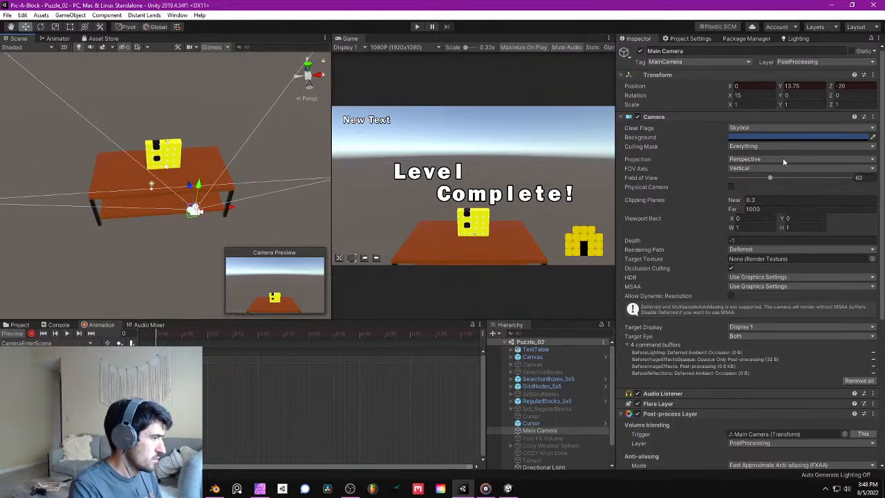
pyautogui.moveTo(730, 96); pyautogui.dragTo(46, 202)
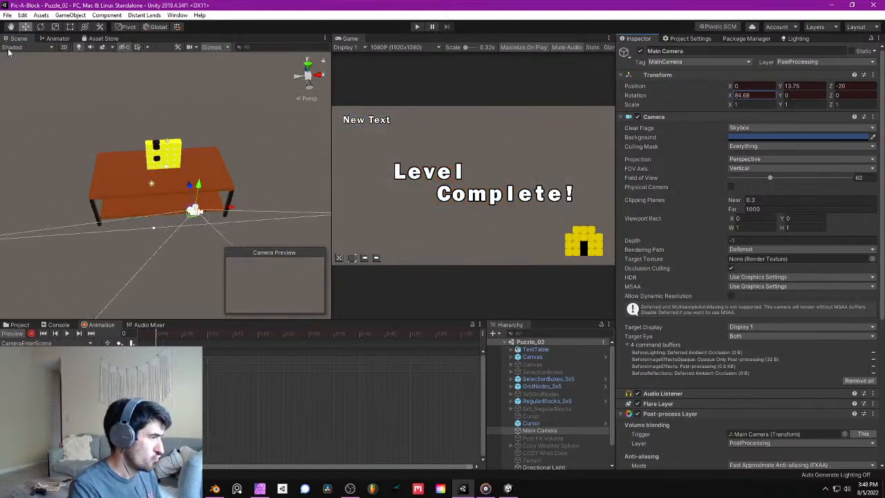
pyautogui.write('90')
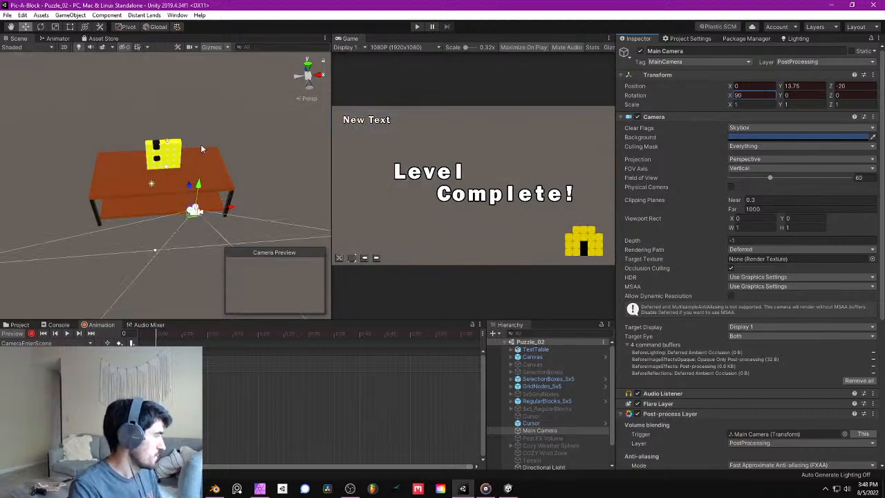
pyautogui.keyDown('alt'); pyautogui.moveTo(201, 185); pyautogui.dragTo(377, 133); pyautogui.keyUp('alt')
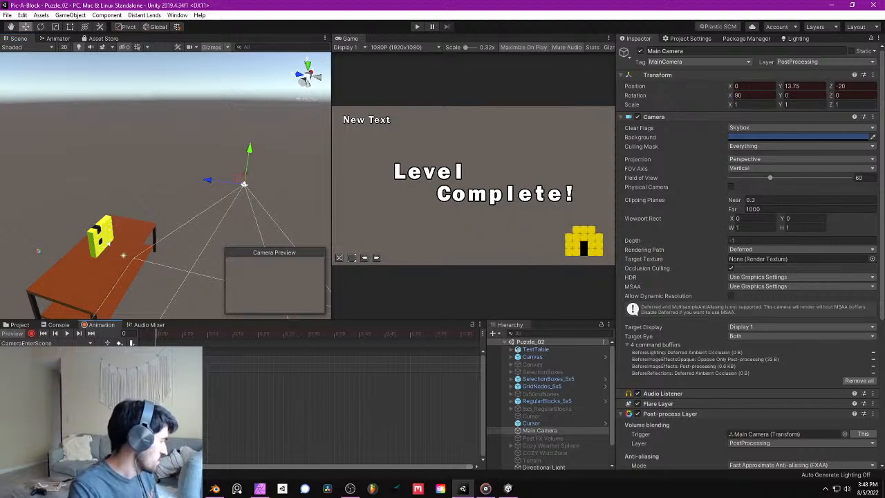
pyautogui.moveTo(182, 360); pyautogui.dragTo(210, 361)
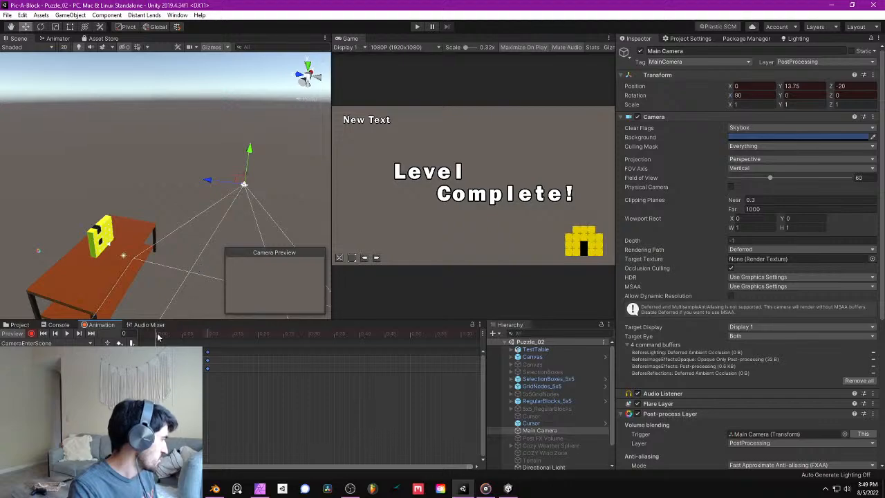
# - At frame 0, key Main Camera at height Y 27.75 with an X rotation of 90
pyautogui.moveTo(251, 146); pyautogui.dragTo(268, 40)
pyautogui.moveTo(249, 121)
pyautogui.mouseDown(button='right')
pyautogui.moveTo(257, 104)
pyautogui.moveTo(255, 110)
pyautogui.mouseUp(button='right')
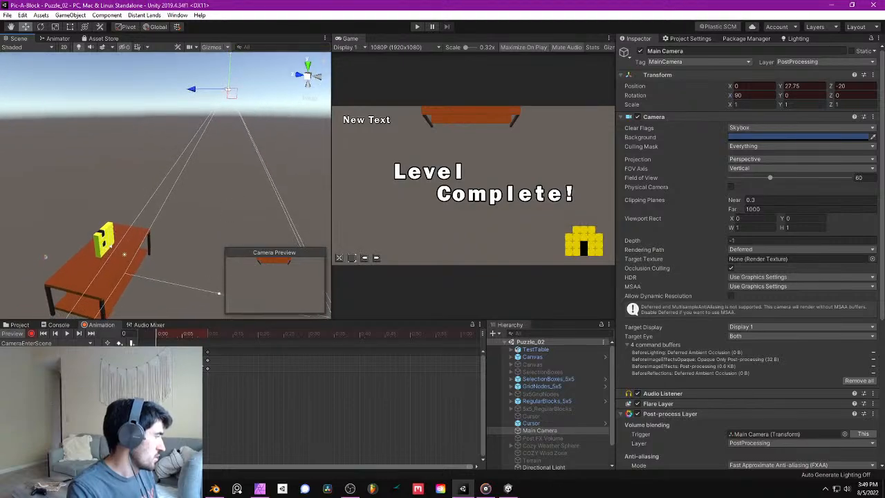
pyautogui.click(739, 95)
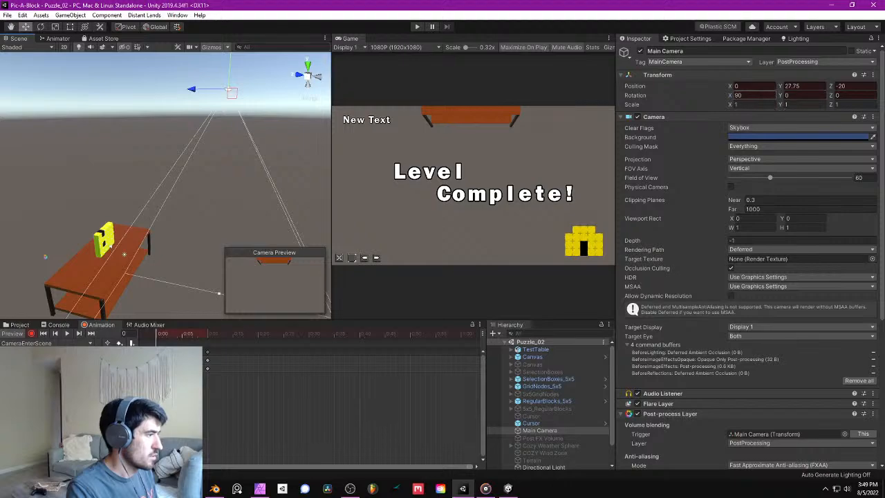
pyautogui.write('90')
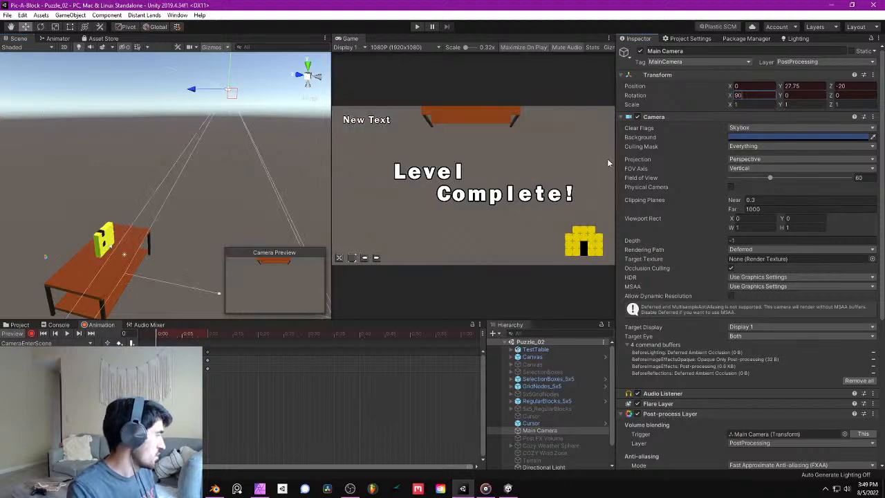
# - At frame 10 of the camera clip, set Main Camera's X rotation to 60
pyautogui.click(207, 336)
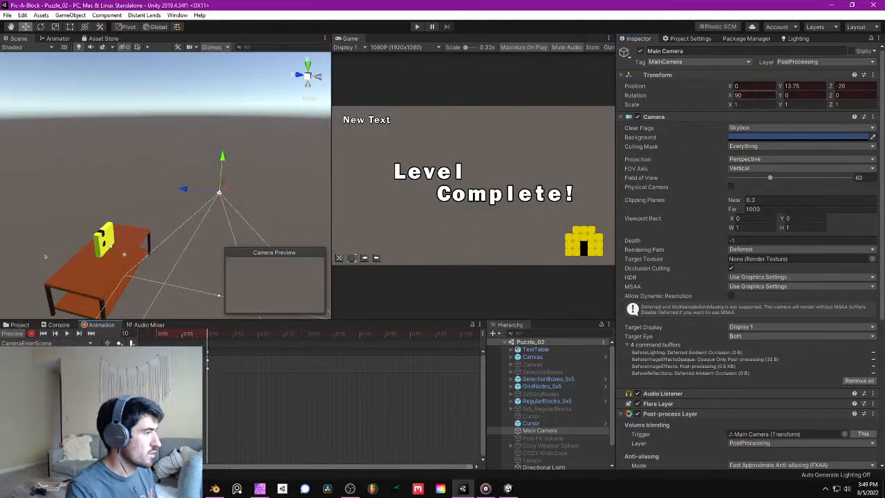
pyautogui.click(740, 94)
pyautogui.write('60')
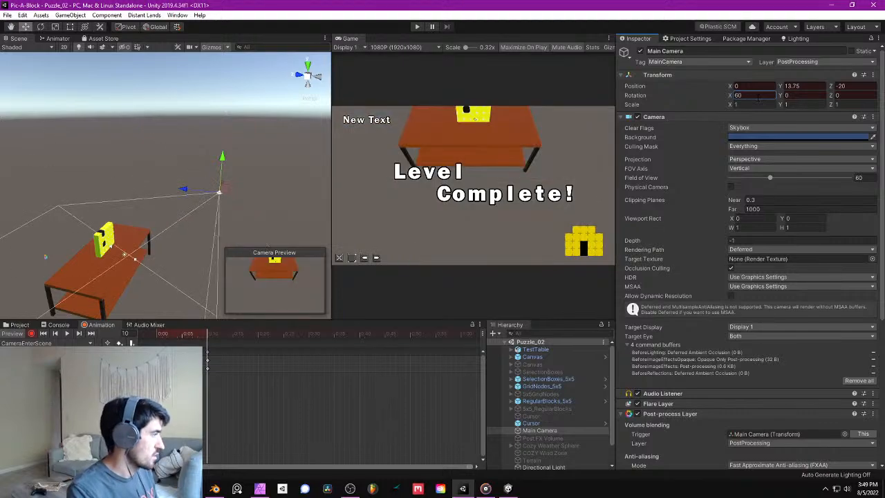
# - At frame 20, key Main Camera at position Y 4.75, Z -13 with an X rotation of 20
pyautogui.moveTo(208, 336); pyautogui.dragTo(258, 351)
pyautogui.moveTo(202, 130); pyautogui.dragTo(222, 156, button='right')
pyautogui.moveTo(235, 128); pyautogui.dragTo(158, 209)
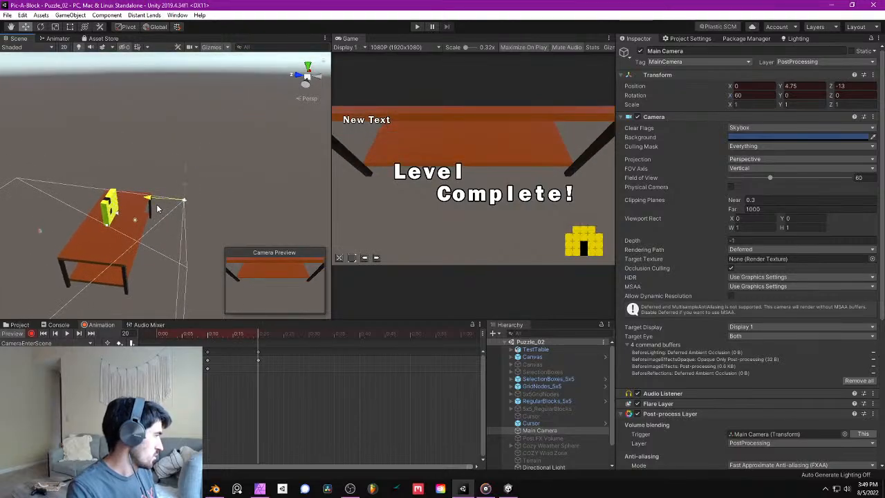
pyautogui.write('20')
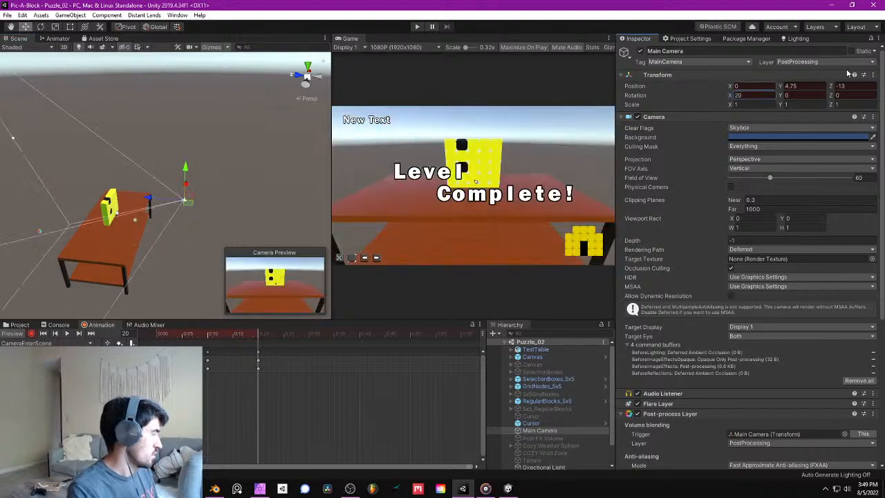
# - Lower Main Camera's frame 20 pose to Y -1.25 and set its X rotation to -20
pyautogui.moveTo(177, 202); pyautogui.dragTo(151, 138, button='right')
pyautogui.press('w')
pyautogui.press('s')
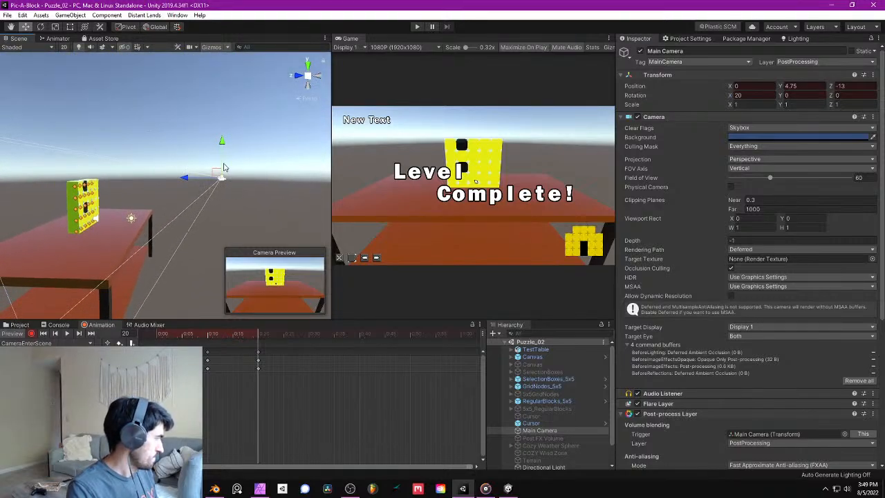
pyautogui.moveTo(222, 150); pyautogui.dragTo(221, 215)
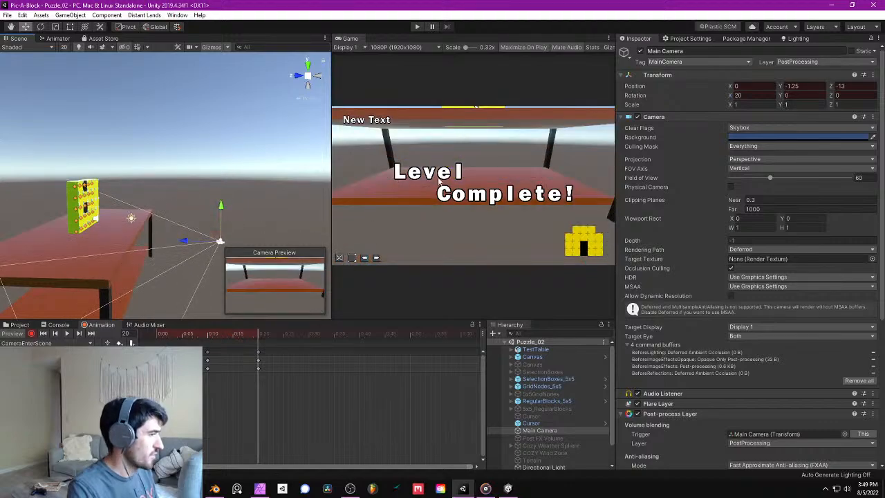
pyautogui.moveTo(734, 95); pyautogui.dragTo(530, 91)
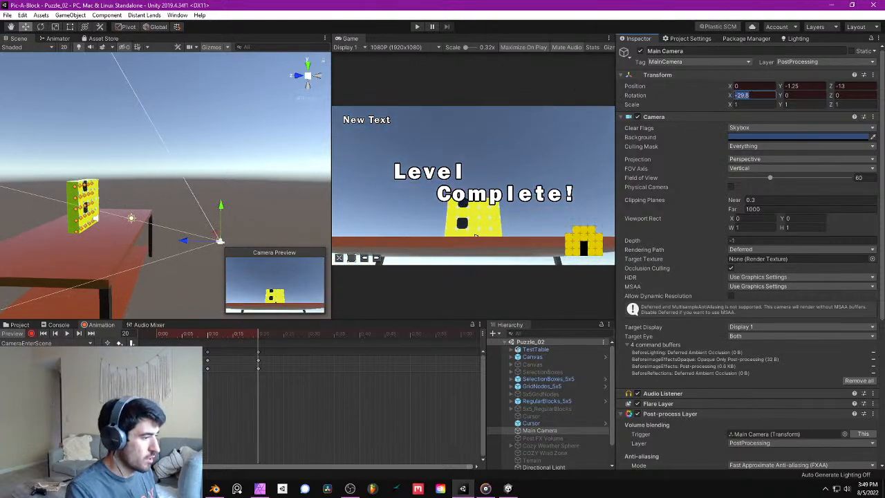
pyautogui.write('-20')
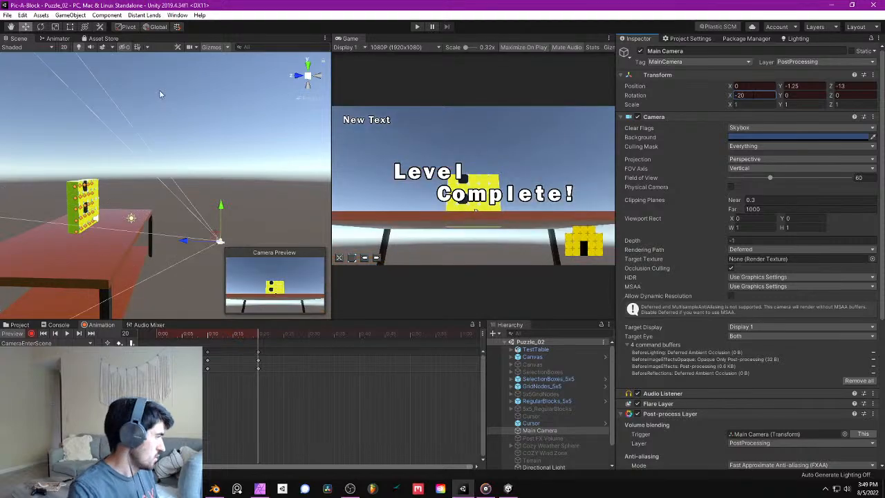
# - At frame 30, key Main Camera at position Y 3.75, Z -11 with an X rotation of 20
pyautogui.moveTo(217, 337); pyautogui.dragTo(205, 308)
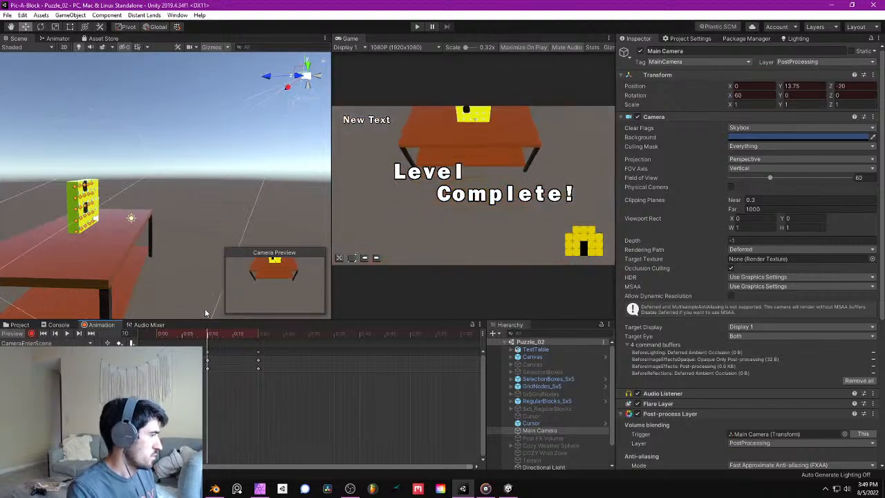
pyautogui.moveTo(204, 308); pyautogui.dragTo(311, 305)
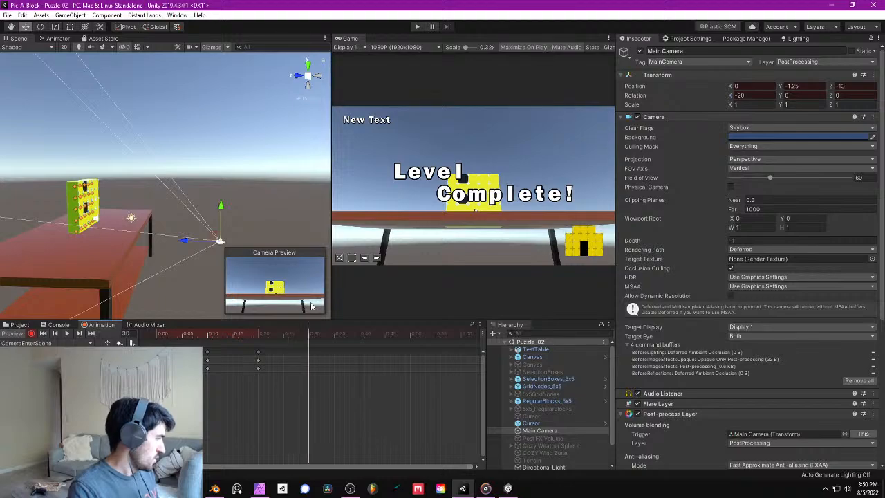
pyautogui.moveTo(120, 179); pyautogui.dragTo(191, 190, button='right')
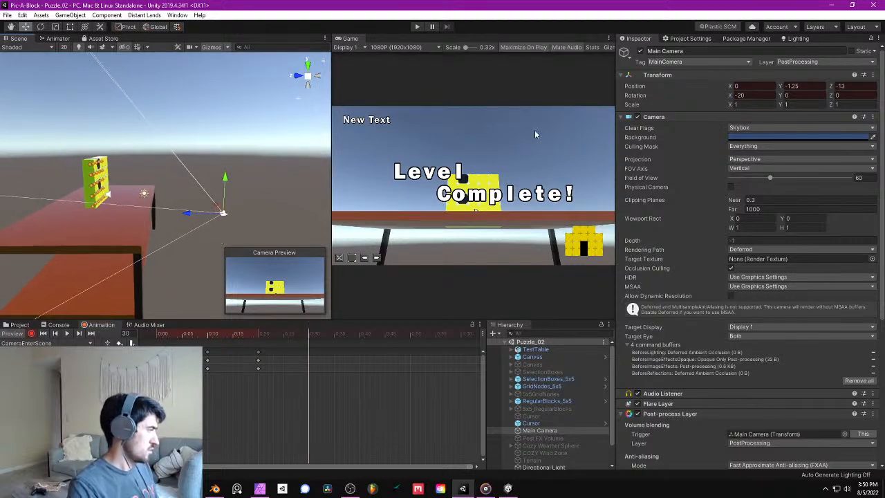
pyautogui.moveTo(224, 180); pyautogui.dragTo(221, 139)
pyautogui.moveTo(192, 168); pyautogui.dragTo(175, 168)
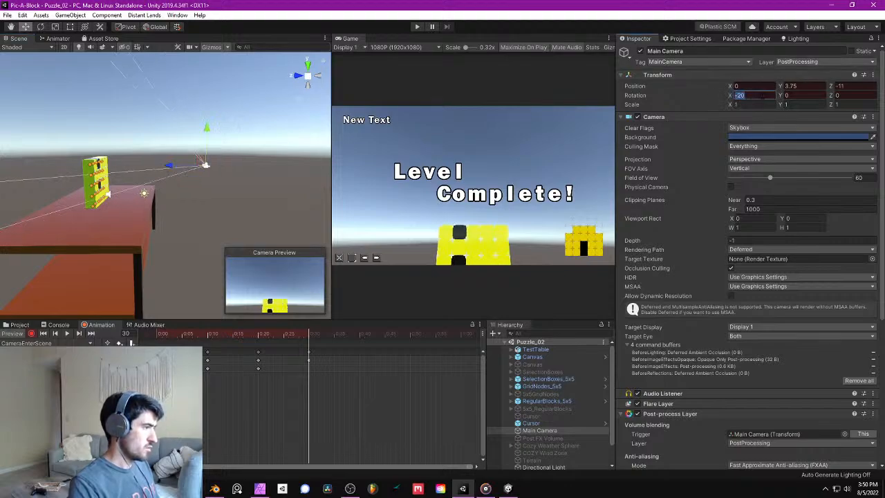
pyautogui.write('20')
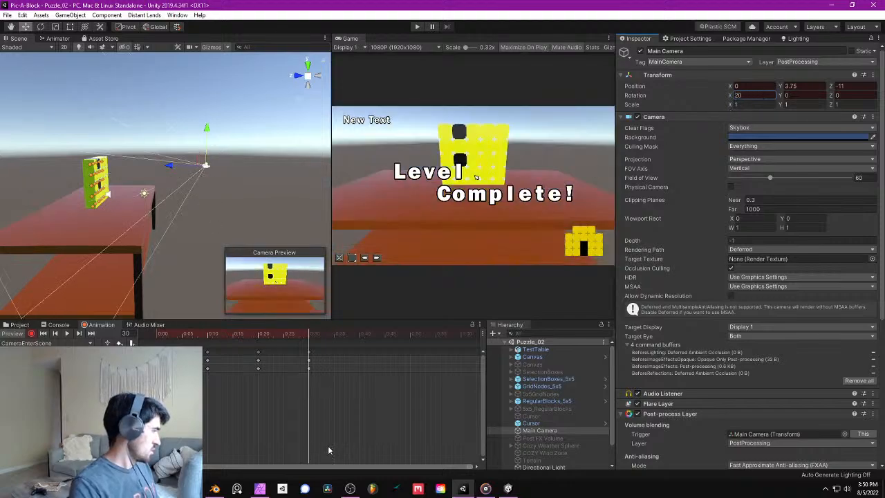
# - At frame 40, key Main Camera at position Y 1.75, Z -7 with an X rotation of 0
pyautogui.moveTo(313, 343); pyautogui.dragTo(360, 344)
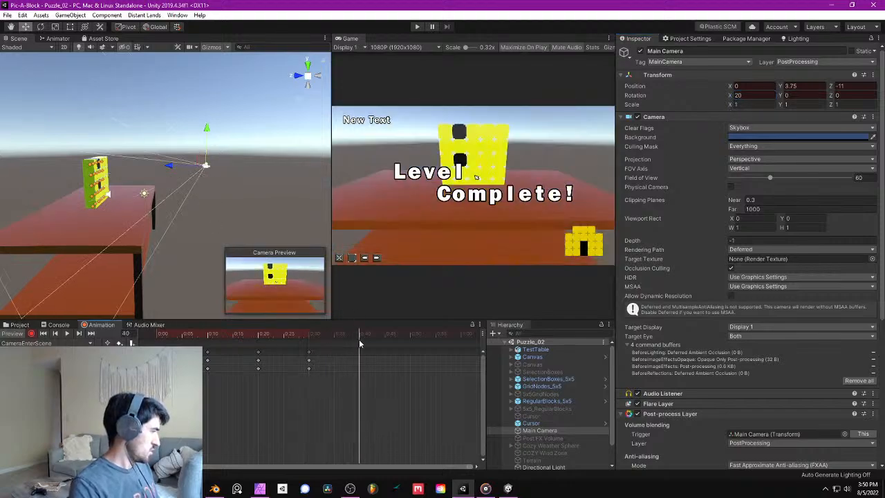
pyautogui.moveTo(169, 165); pyautogui.dragTo(139, 165)
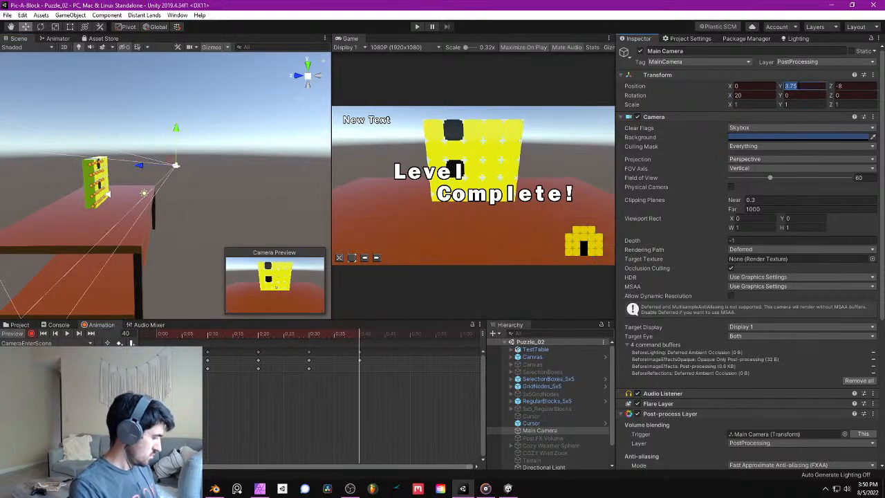
pyautogui.write('1.75')
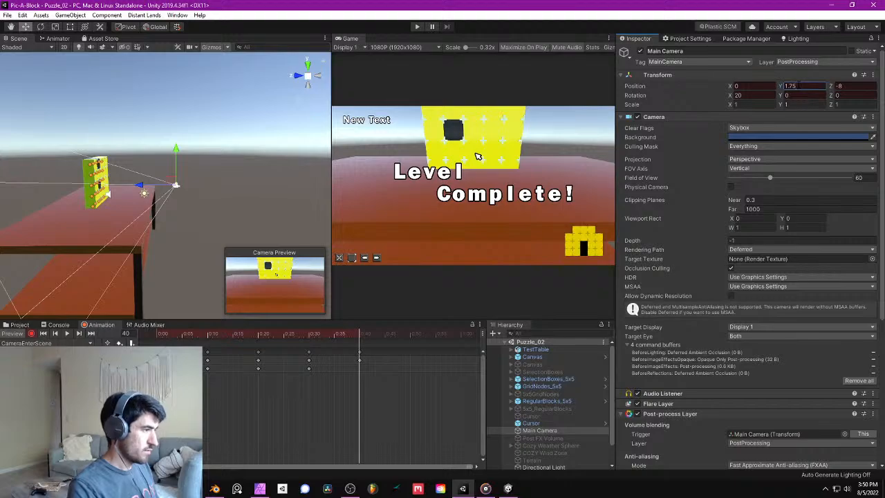
pyautogui.click(854, 88)
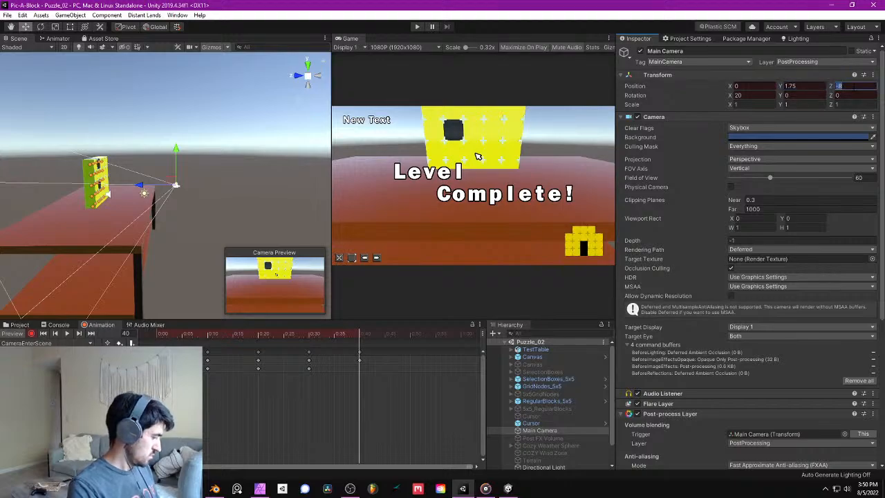
pyautogui.write('-7')
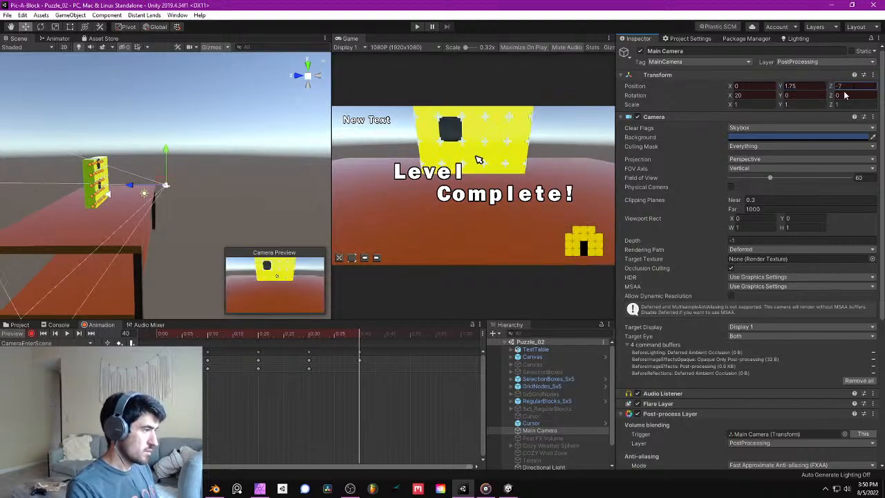
pyautogui.press('Return')
pyautogui.write('0')
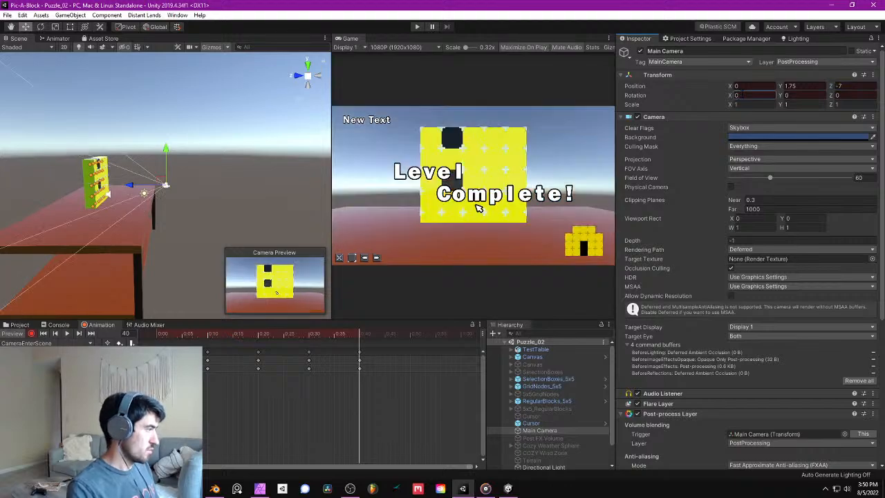
# - Scrub through the camera animation to preview it and save the scene
pyautogui.moveTo(279, 338); pyautogui.dragTo(359, 295)
pyautogui.click(7, 14)
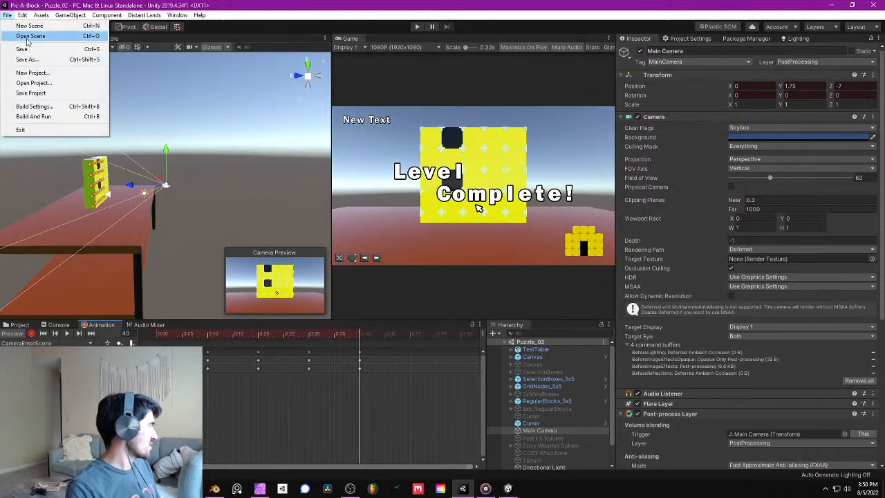
pyautogui.click(21, 41)
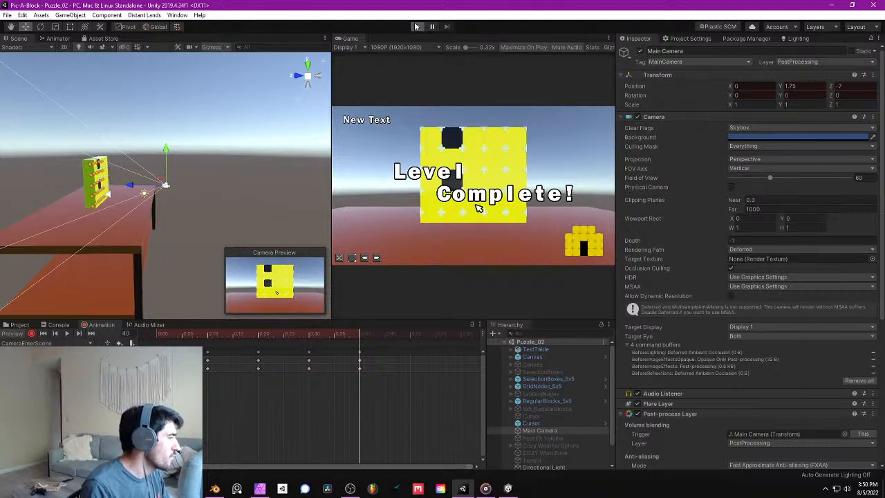
# - Play-test the camera entrance animation, exit play mode and return to the project's Scenes folder
pyautogui.click(415, 27)
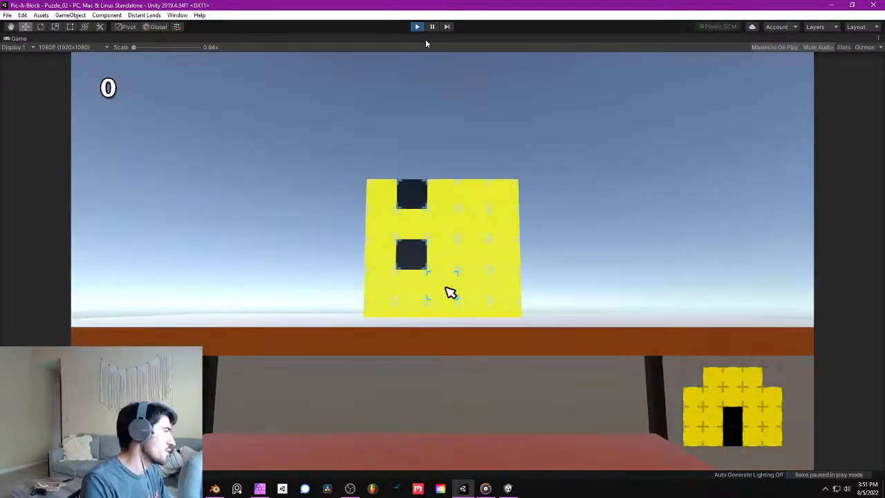
pyautogui.click(415, 27)
pyautogui.click(20, 325)
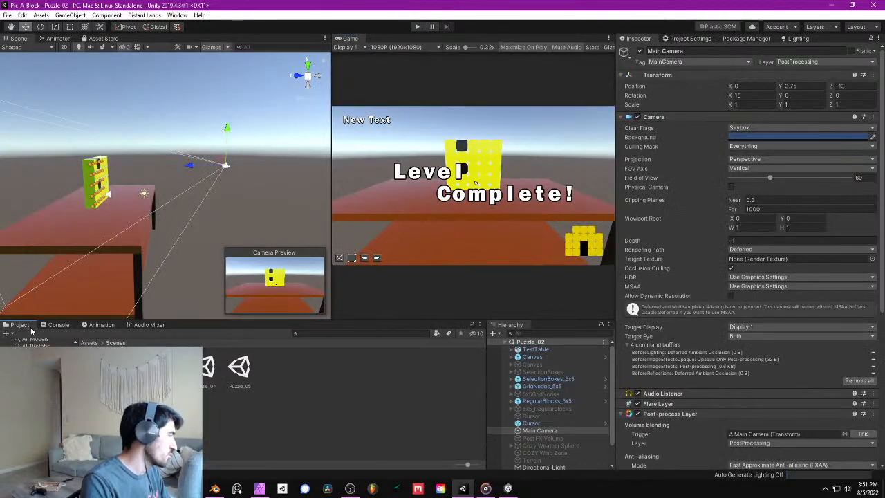
# - Turn off Loop Time on the CameraEnterScene animation clip in the Assets folder, save the scene and play-test it
pyautogui.click(97, 343)
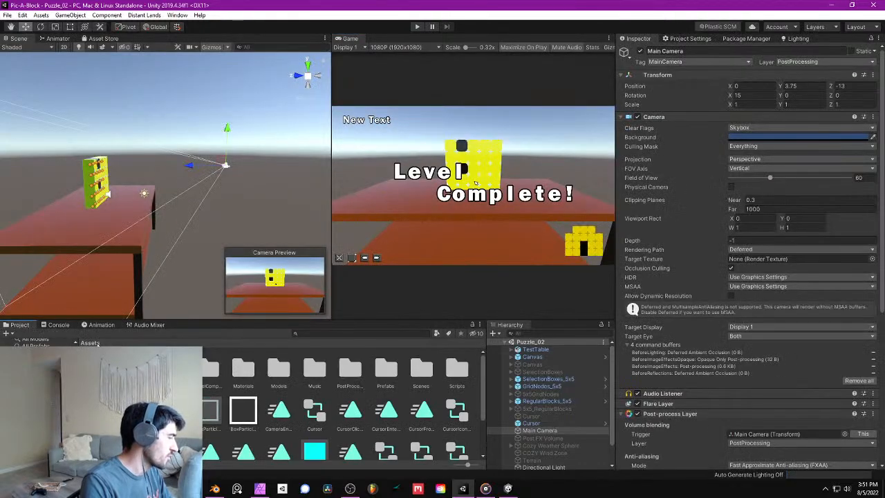
pyautogui.scroll(-3, 424, 450)
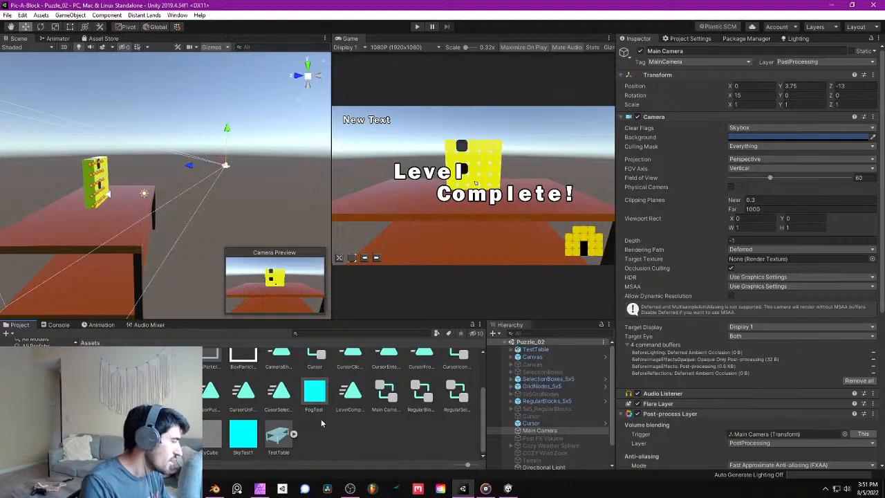
pyautogui.scroll(3, 329, 413)
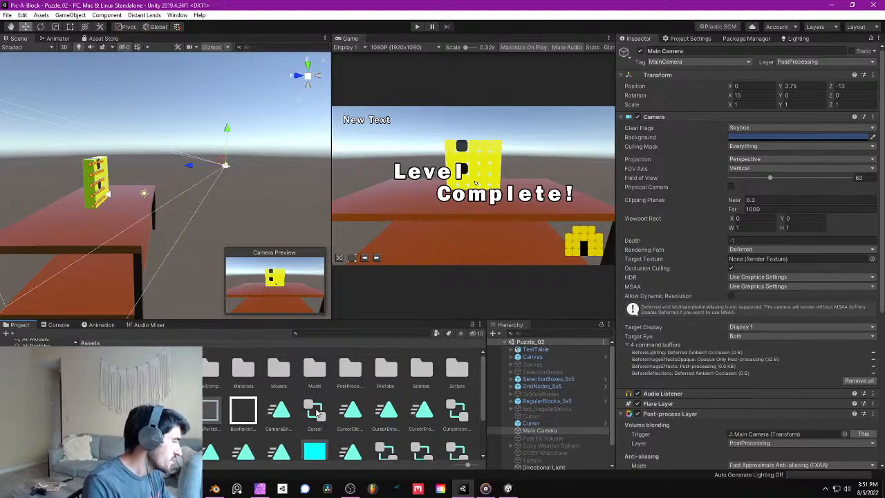
pyautogui.scroll(-2, 339, 399)
pyautogui.scroll(-1, 304, 410)
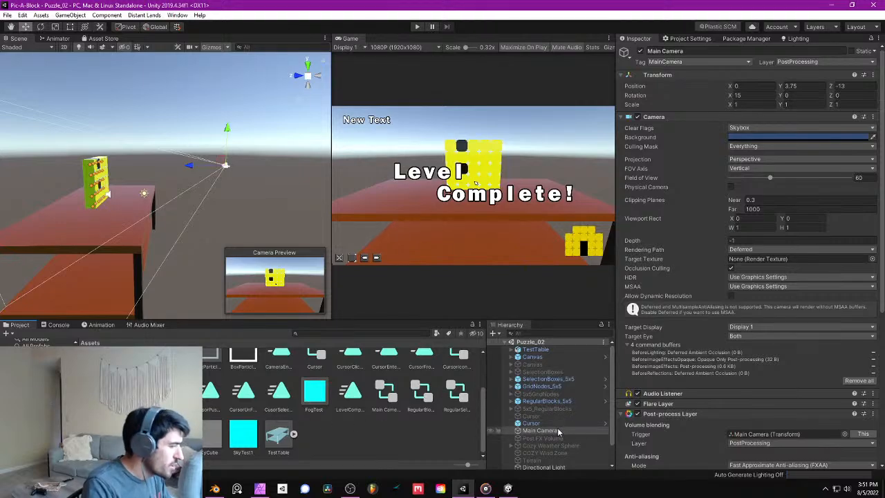
pyautogui.scroll(-5, 836, 354)
pyautogui.scroll(5, 701, 387)
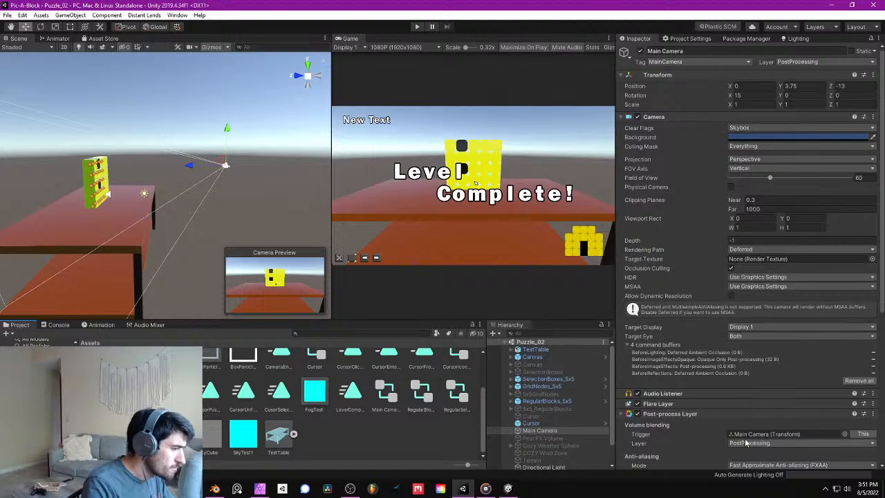
pyautogui.scroll(-3, 745, 442)
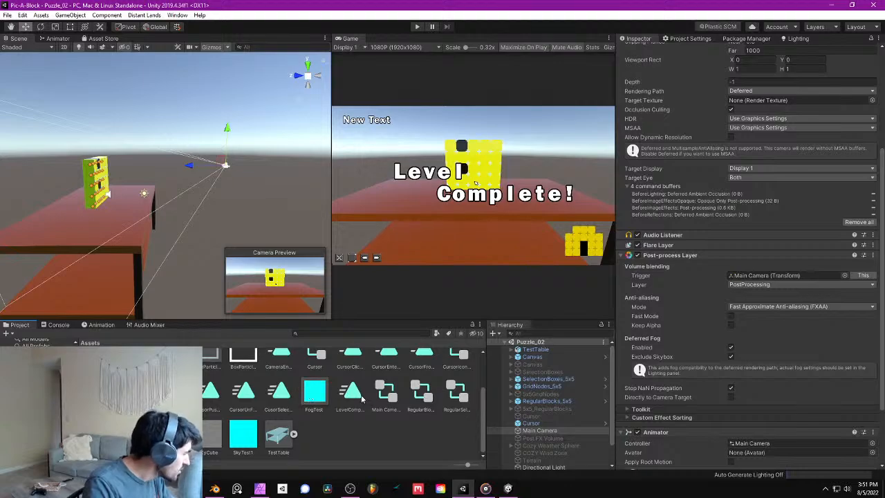
pyautogui.scroll(2, 361, 399)
pyautogui.click(278, 377)
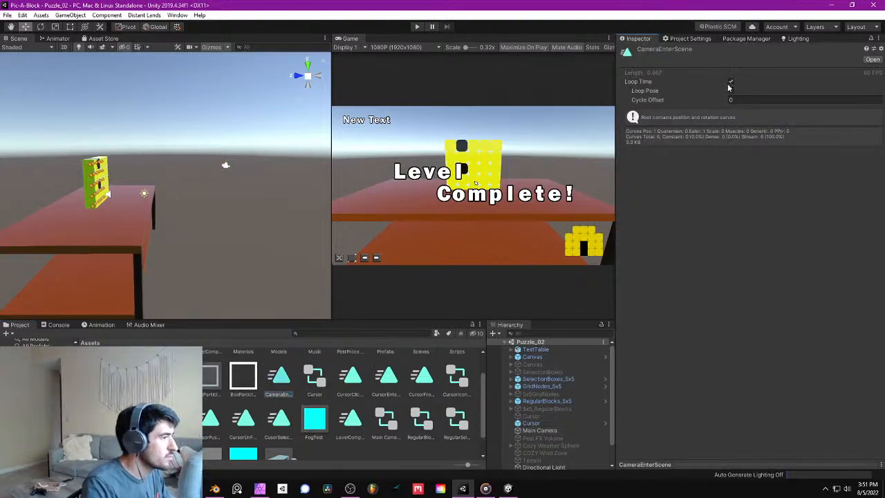
pyautogui.click(730, 81)
pyautogui.click(7, 14)
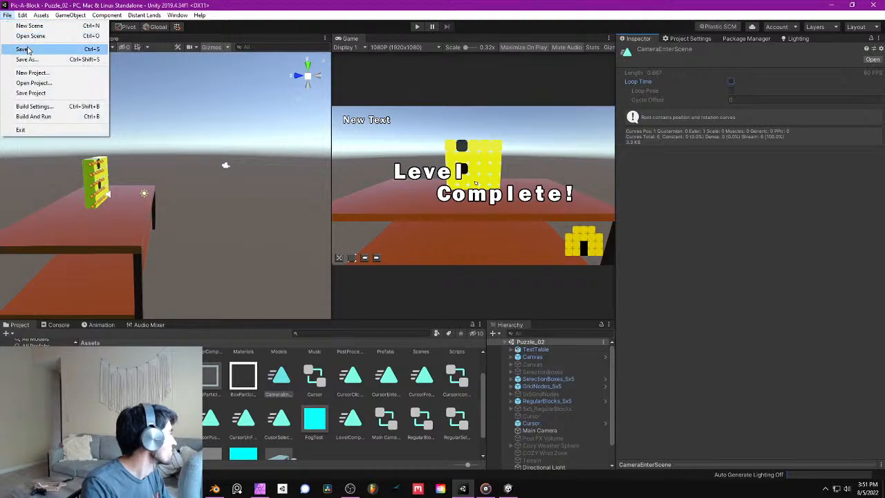
pyautogui.click(21, 50)
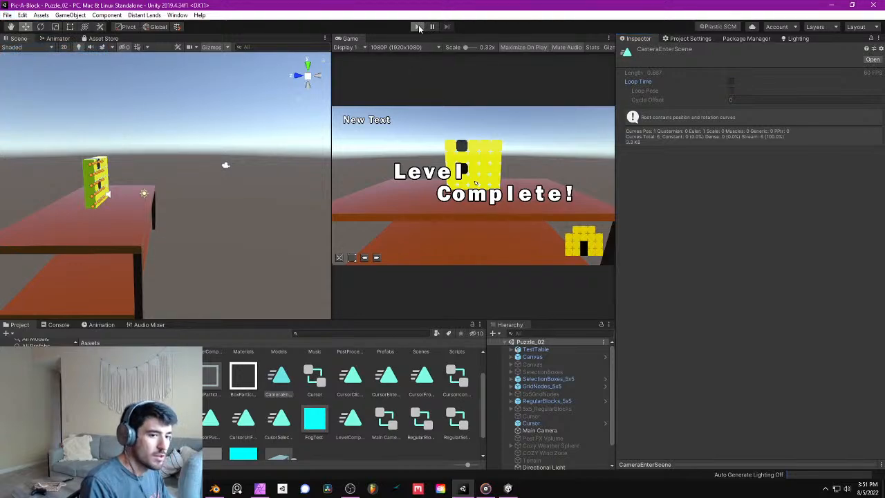
pyautogui.click(418, 27)
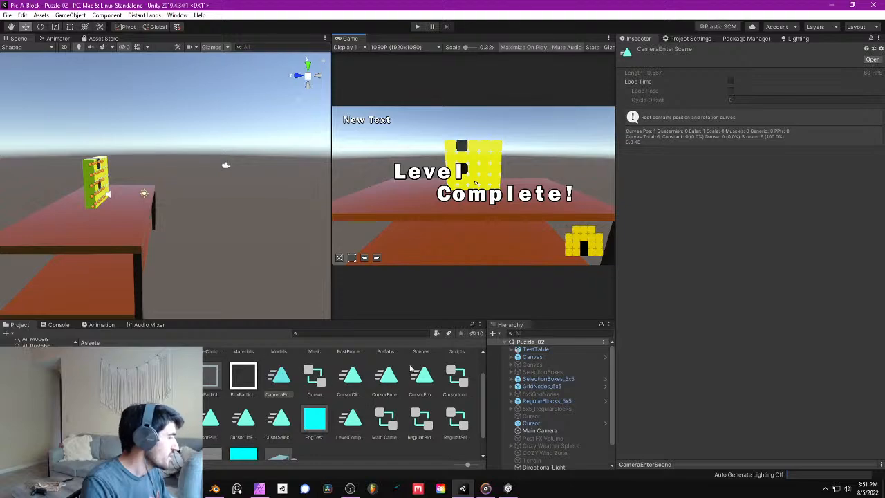
# - In the Main Camera animator graph, bring the CameraEnterScene state up directly beneath the Entry node
pyautogui.click(57, 38)
pyautogui.moveTo(271, 59); pyautogui.dragTo(181, 193)
pyautogui.moveTo(208, 114); pyautogui.dragTo(207, 87)
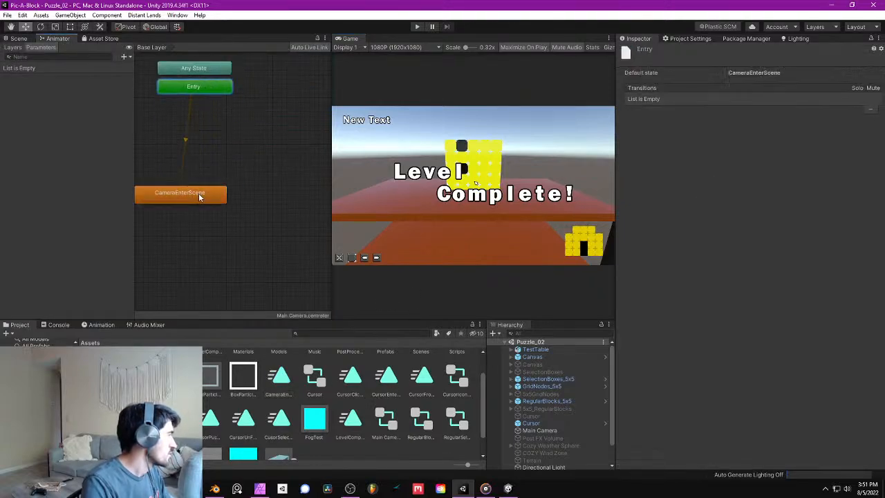
pyautogui.moveTo(199, 197); pyautogui.dragTo(213, 125)
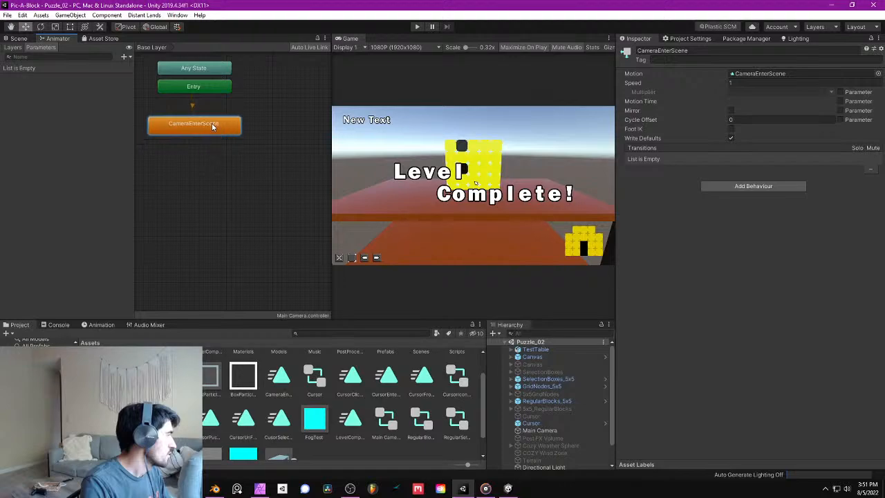
# - Set the CameraEnterScene state's speed to 0.1, save the scene and play-test the slower camera entrance
pyautogui.click(773, 82)
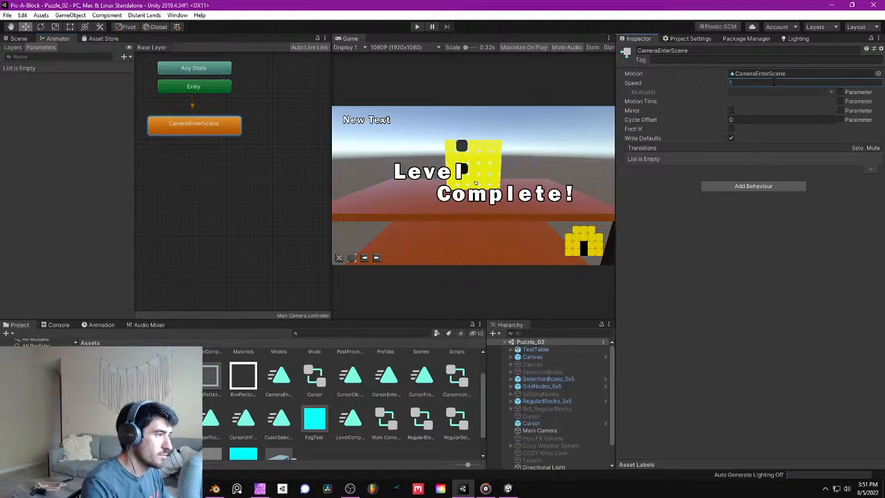
pyautogui.write('0.1')
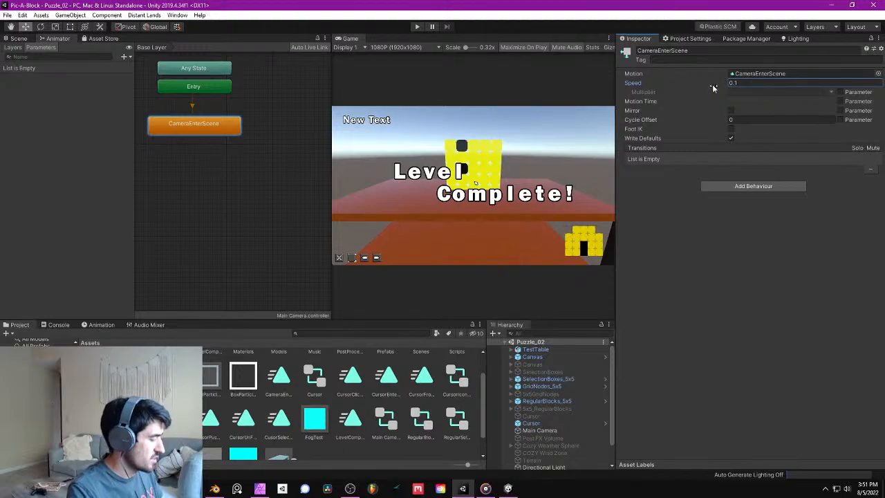
pyautogui.click(24, 38)
pyautogui.click(8, 15)
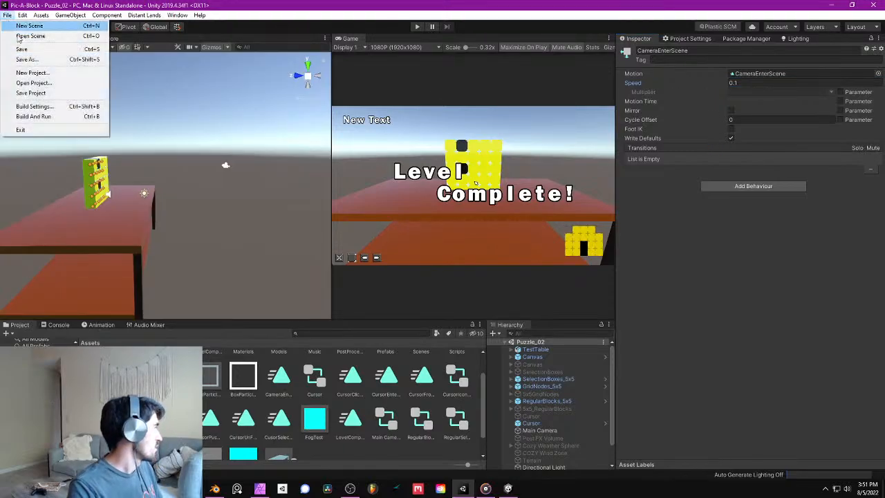
pyautogui.click(22, 49)
pyautogui.click(416, 27)
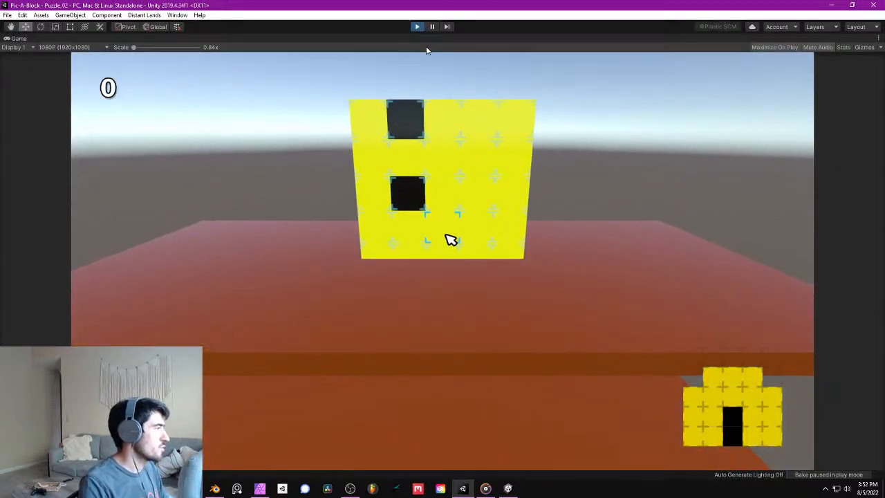
pyautogui.click(417, 27)
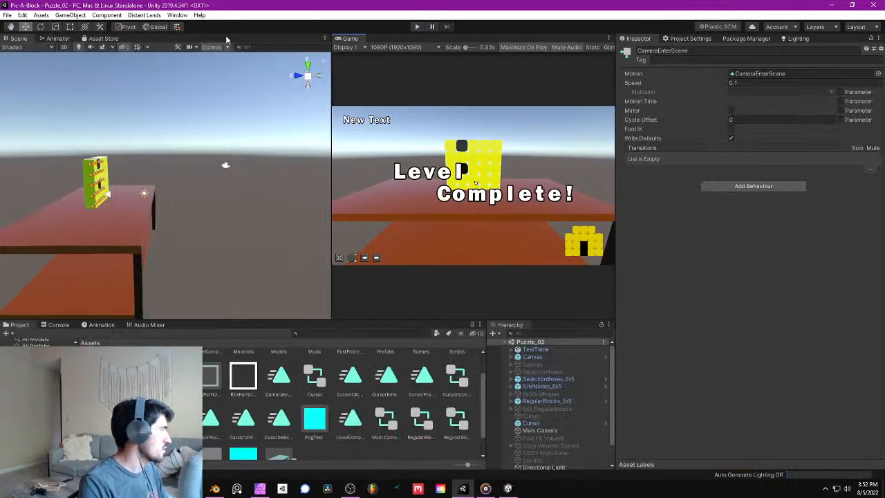
# - Set the CameraEnterScene state's speed to 0.25, save the scene, play-test the entrance and exit play mode
pyautogui.click(734, 83)
pyautogui.write('0.25')
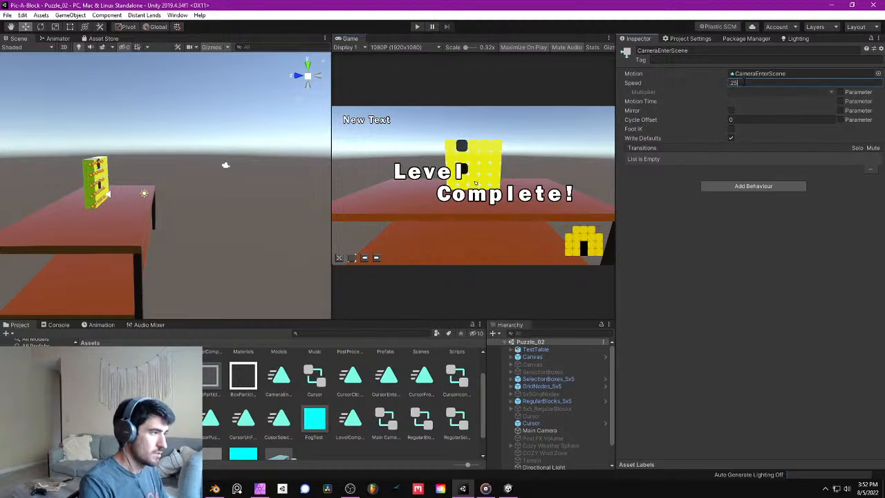
pyautogui.click(7, 14)
pyautogui.click(24, 49)
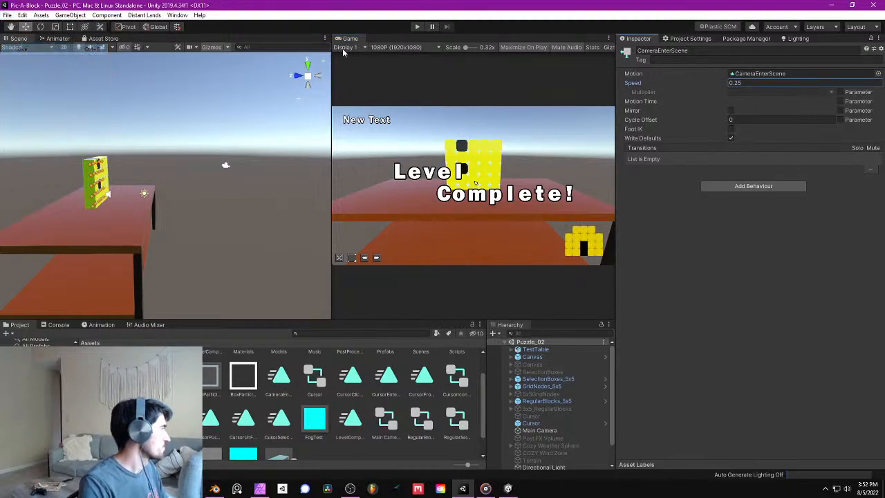
pyautogui.click(418, 27)
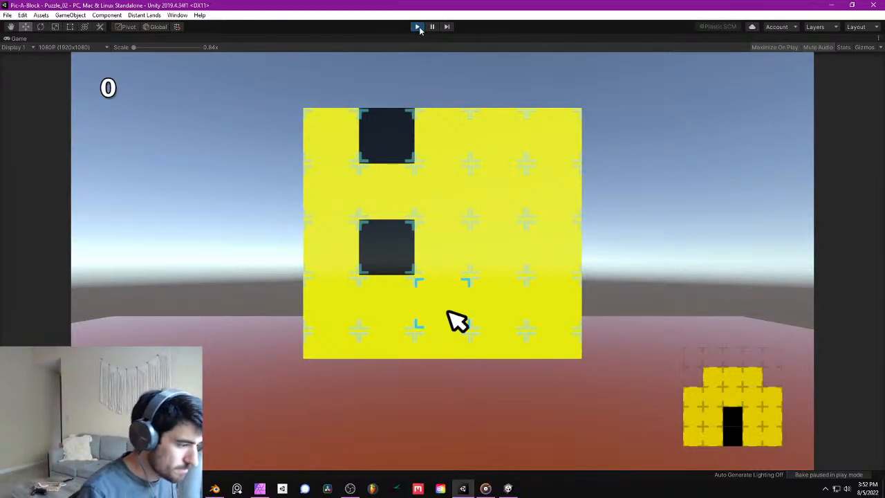
pyautogui.click(418, 27)
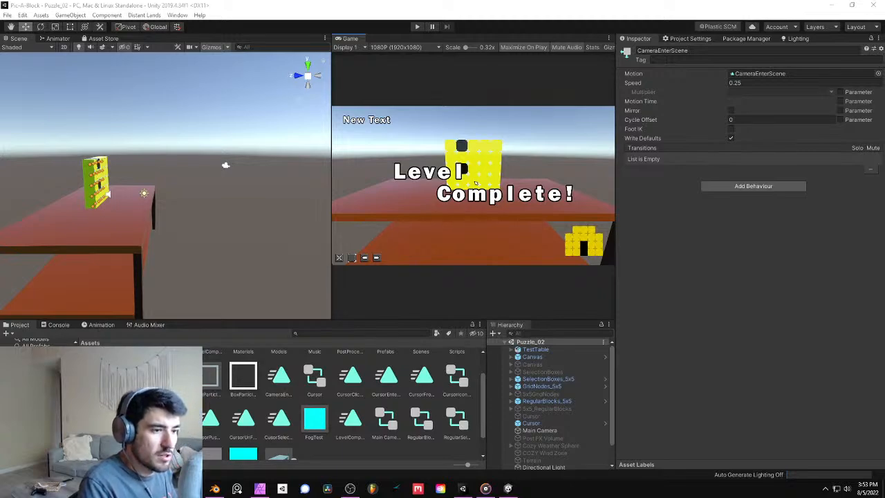
# - Return to the Unity editor and save the project
pyautogui.hotkey('alt', 'Tab')
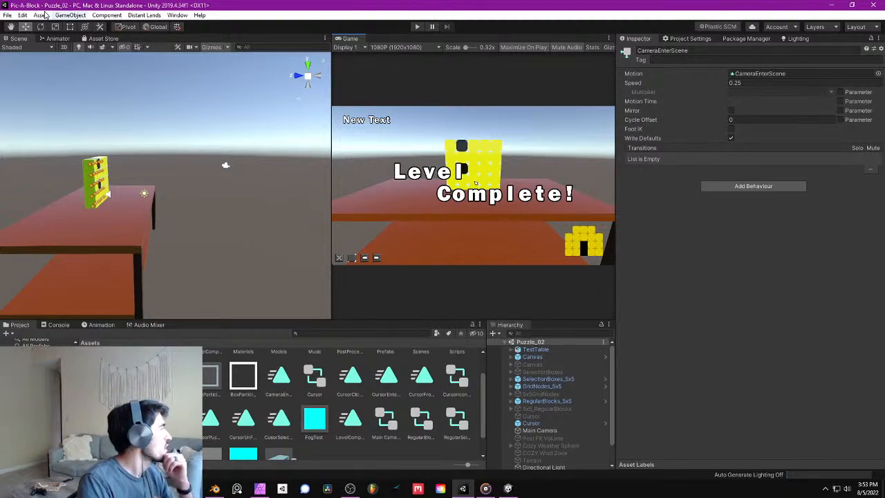
pyautogui.click(7, 15)
pyautogui.click(41, 93)
pyautogui.press('w')
pyautogui.moveTo(179, 156); pyautogui.dragTo(176, 168, button='right')
# - Enter play mode and remove the blocks in the puzzle's middle column
pyautogui.click(417, 27)
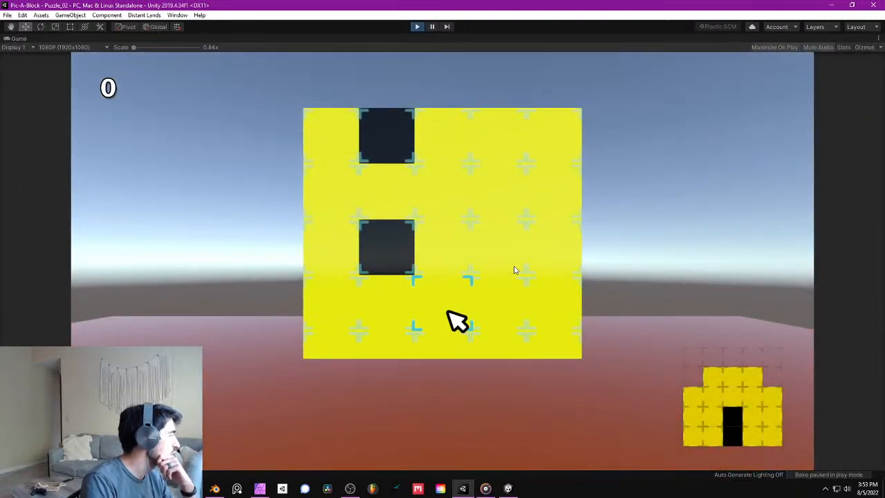
pyautogui.click(514, 270)
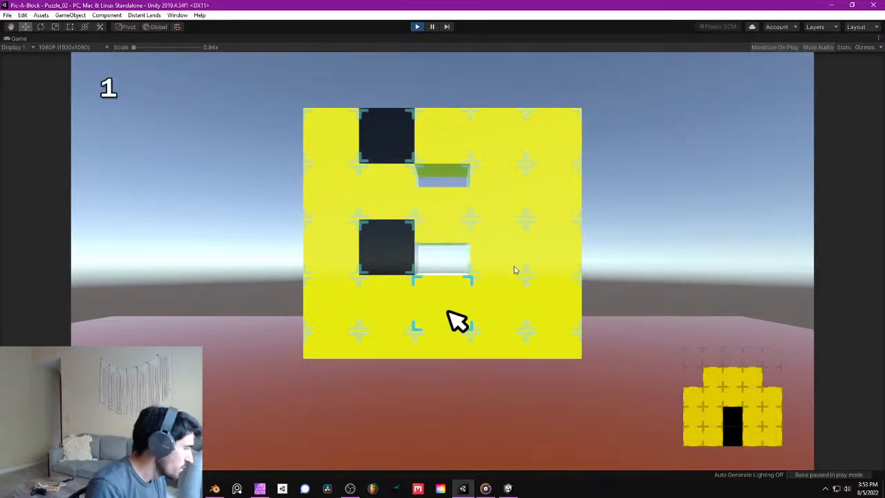
pyautogui.press('Up')
pyautogui.press('space')
pyautogui.press('Down')
pyautogui.press('space')
pyautogui.press('Down')
pyautogui.press('space')
pyautogui.press('Down')
# - Remove the surplus blocks from the remaining columns to match the reference house shape, then exit play mode
pyautogui.press('space')
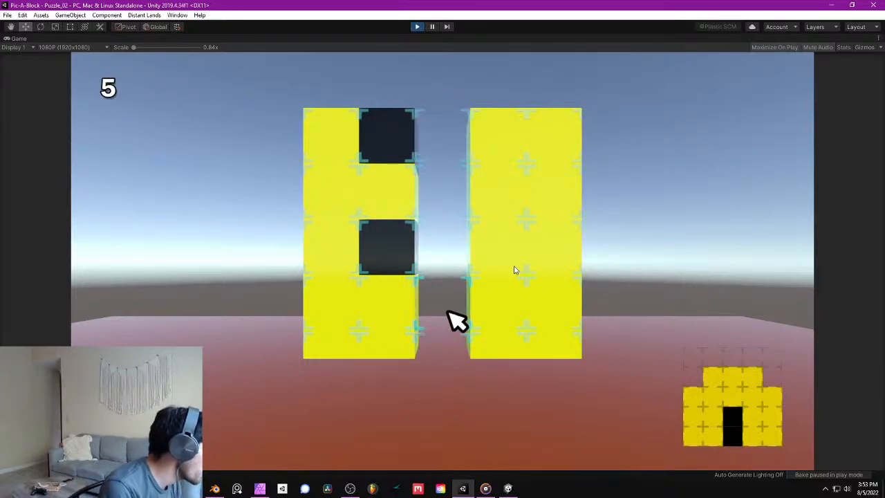
pyautogui.press('Left')
pyautogui.press('Up')
pyautogui.press('space')
pyautogui.press('Up')
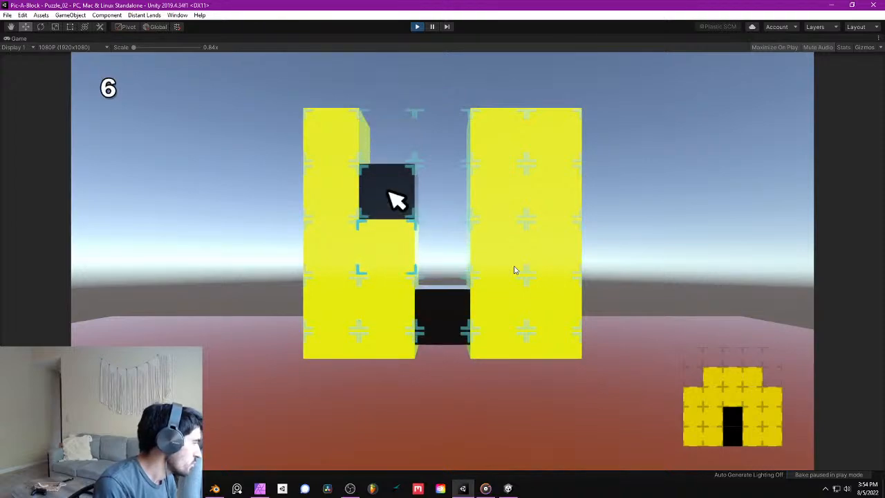
pyautogui.press('space')
pyautogui.press('Right')
pyautogui.press('Right')
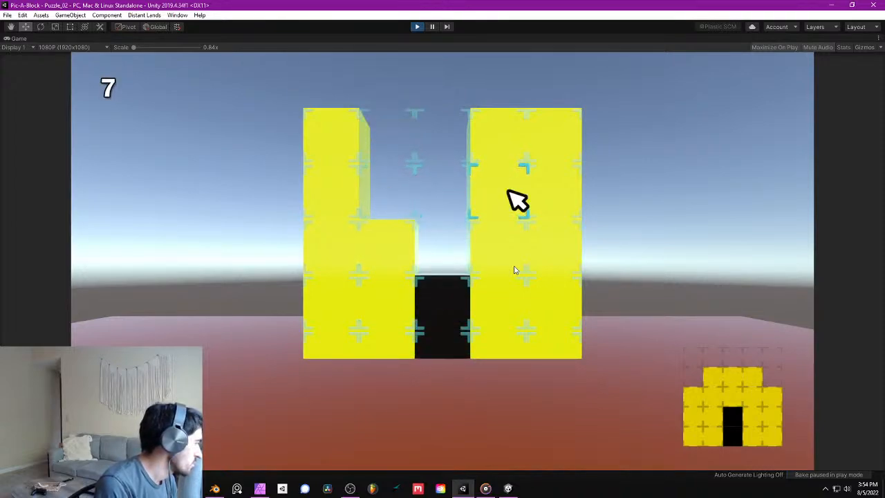
pyautogui.press('space')
pyautogui.press('space')
pyautogui.press('Right')
pyautogui.press('space')
pyautogui.press('Left')
pyautogui.press('Left')
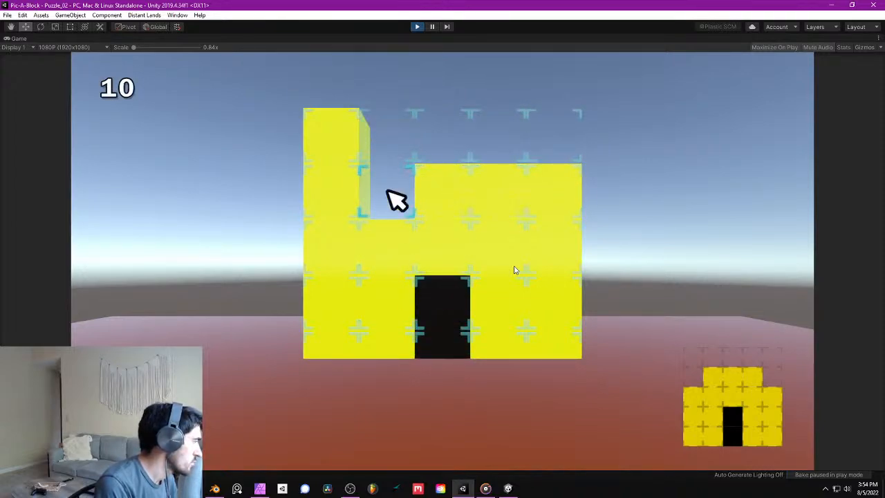
pyautogui.press('Left')
pyautogui.press('Left')
pyautogui.press('space')
pyautogui.press('space')
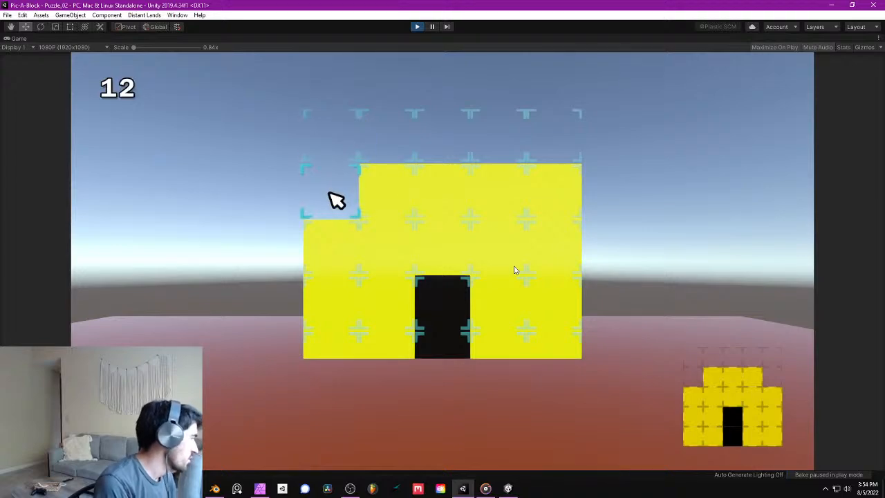
pyautogui.press('Right')
pyautogui.press('Right')
pyautogui.press('Right')
pyautogui.press('Right')
pyautogui.press('space')
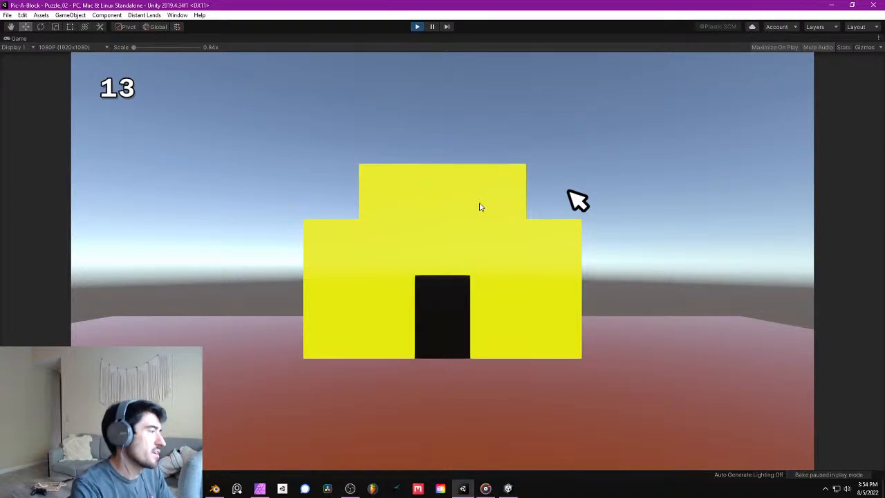
pyautogui.click(417, 27)
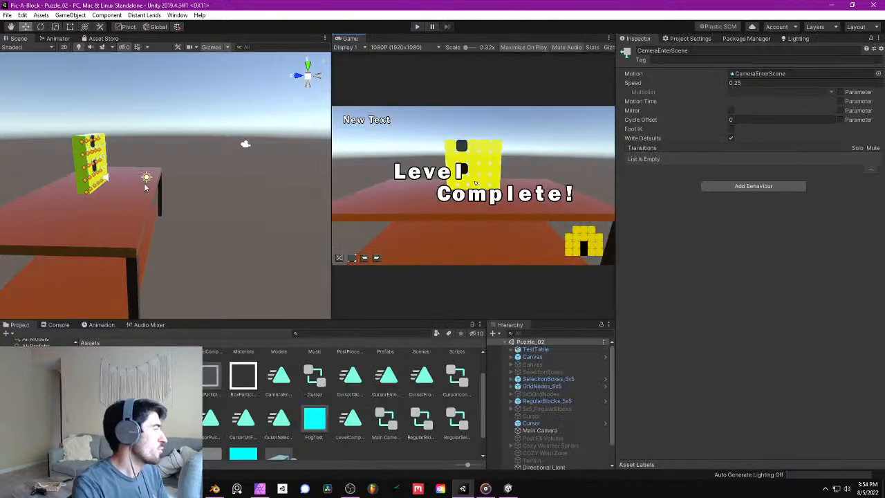
# - Examine the coffee table and block puzzle from several angles in the scene view
pyautogui.moveTo(220, 157); pyautogui.dragTo(146, 187, button='right')
pyautogui.moveTo(146, 187); pyautogui.dragTo(95, 208, button='middle')
pyautogui.moveTo(94, 207); pyautogui.dragTo(136, 152, button='right')
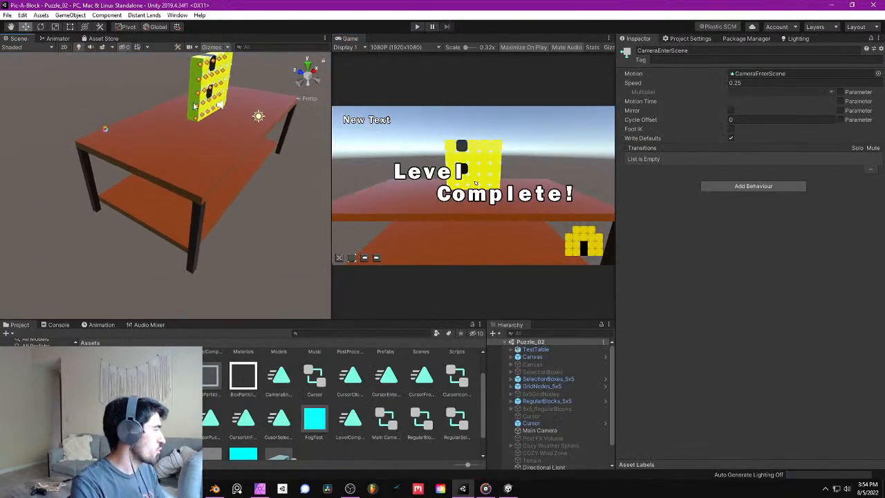
pyautogui.moveTo(140, 160); pyautogui.dragTo(154, 173, button='middle')
pyautogui.moveTo(154, 173); pyautogui.dragTo(146, 129, button='right')
pyautogui.moveTo(170, 148); pyautogui.dragTo(119, 170, button='middle')
pyautogui.moveTo(119, 169); pyautogui.dragTo(231, 154, button='right')
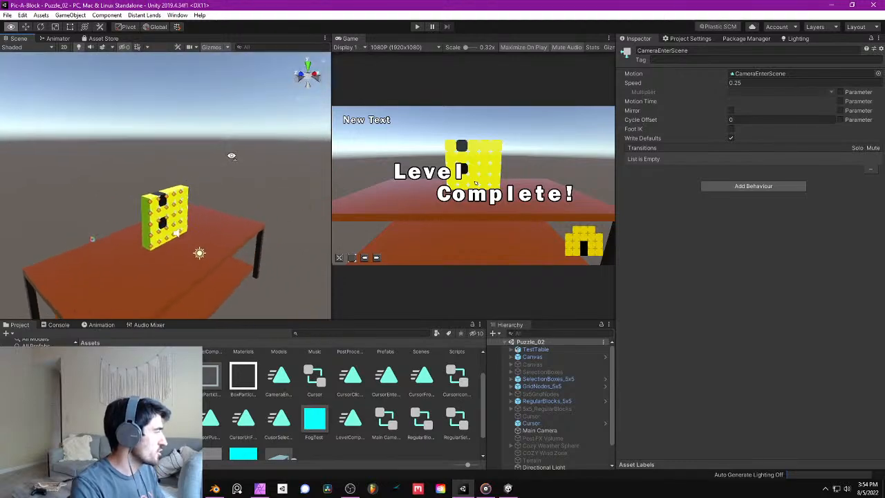
pyautogui.moveTo(231, 155); pyautogui.dragTo(210, 162, button='middle')
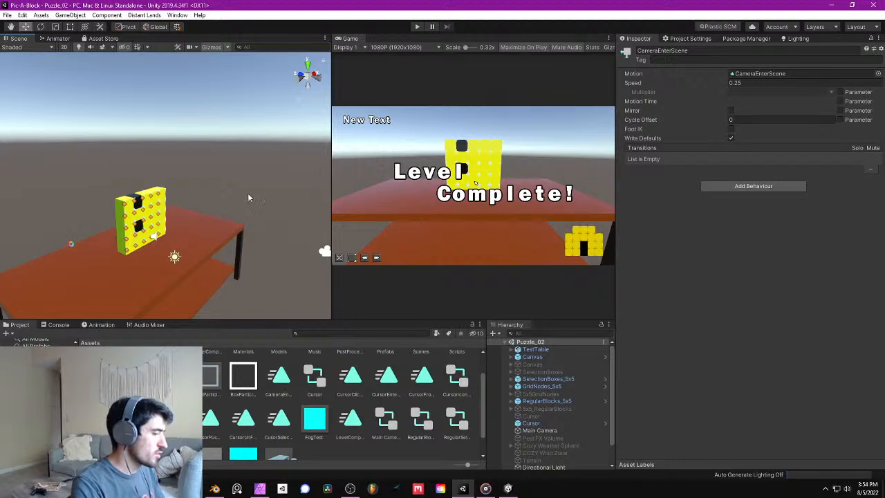
pyautogui.moveTo(247, 195)
pyautogui.mouseDown(button='right')
pyautogui.moveTo(297, 172)
pyautogui.moveTo(236, 186)
pyautogui.mouseUp(button='right')
pyautogui.moveTo(240, 248); pyautogui.dragTo(269, 219, button='right')
pyautogui.moveTo(206, 202); pyautogui.dragTo(182, 233, button='right')
pyautogui.press('s')
pyautogui.press('w')
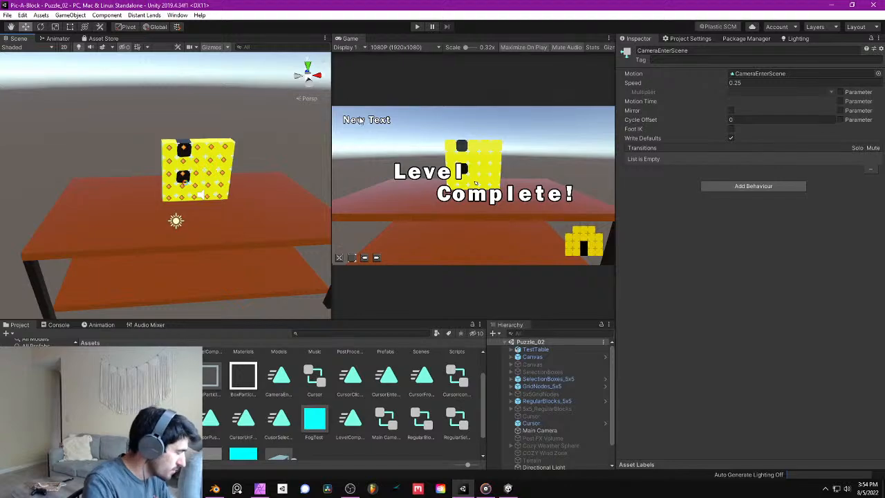
# - Run the scene to check how the block puzzle sits on the table, then exit play mode
pyautogui.moveTo(270, 217); pyautogui.dragTo(177, 205, button='right')
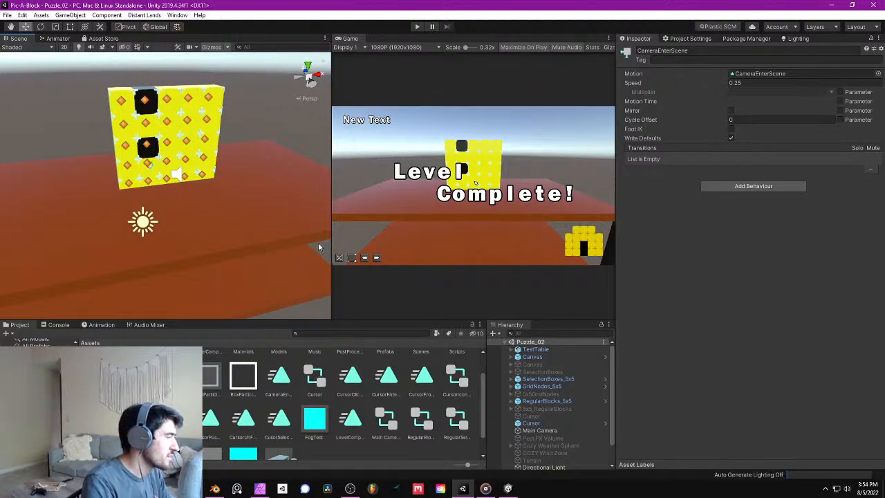
pyautogui.moveTo(218, 199); pyautogui.dragTo(228, 186, button='right')
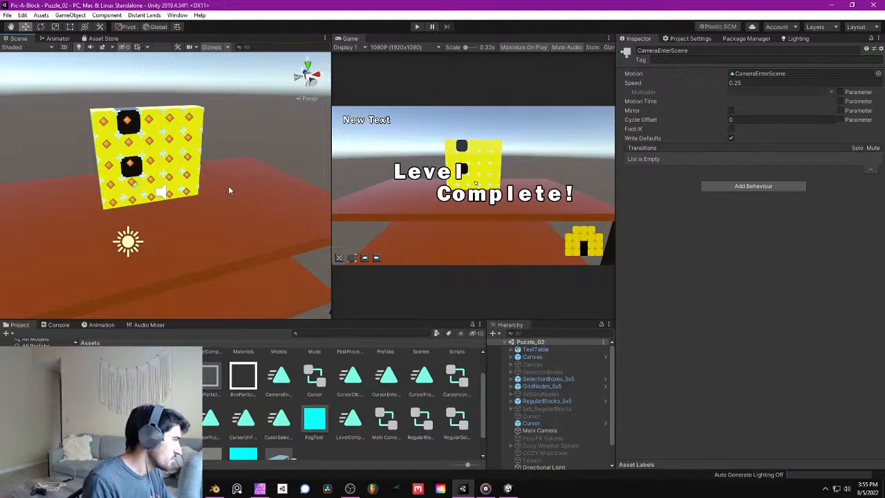
pyautogui.click(417, 27)
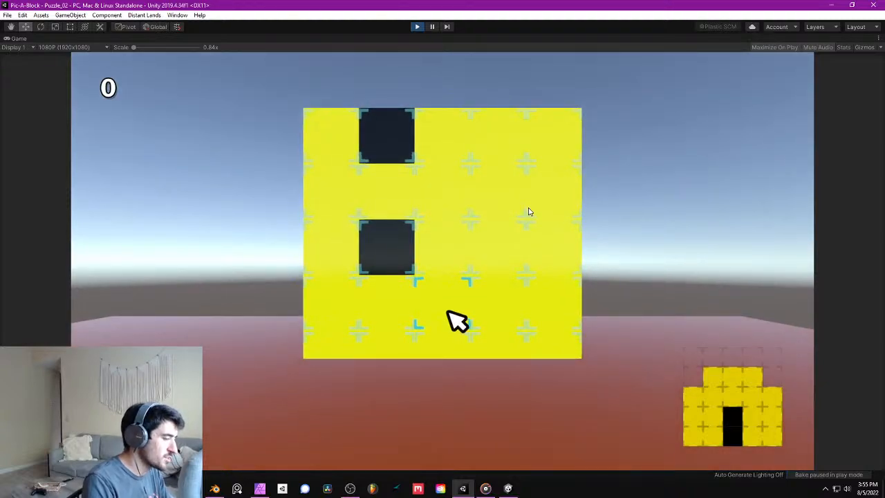
pyautogui.click(417, 26)
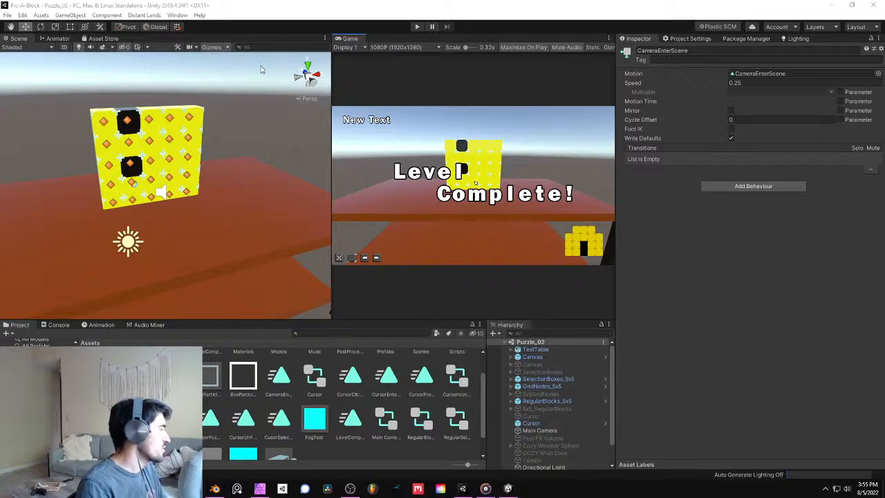
# - Examine the block puzzle's front face, selection corners and grid nodes up close from several angles in the scene
pyautogui.moveTo(261, 69); pyautogui.dragTo(146, 131, button='right')
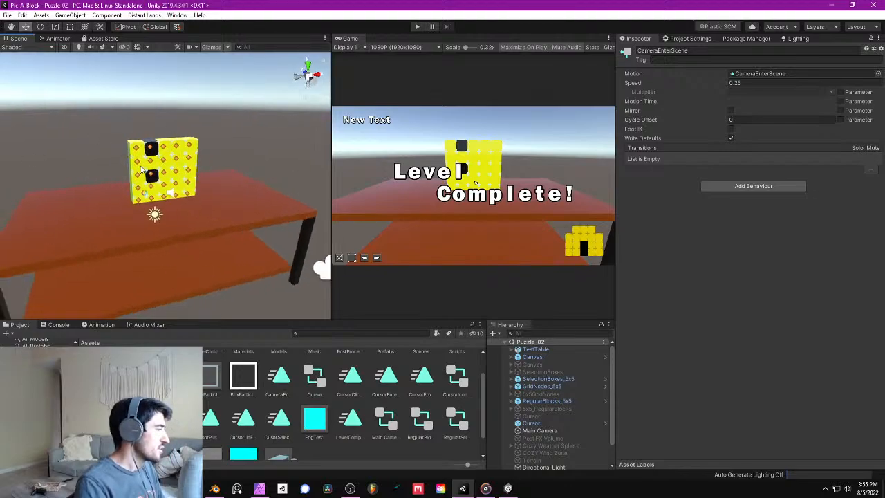
pyautogui.moveTo(142, 169); pyautogui.dragTo(256, 248, button='right')
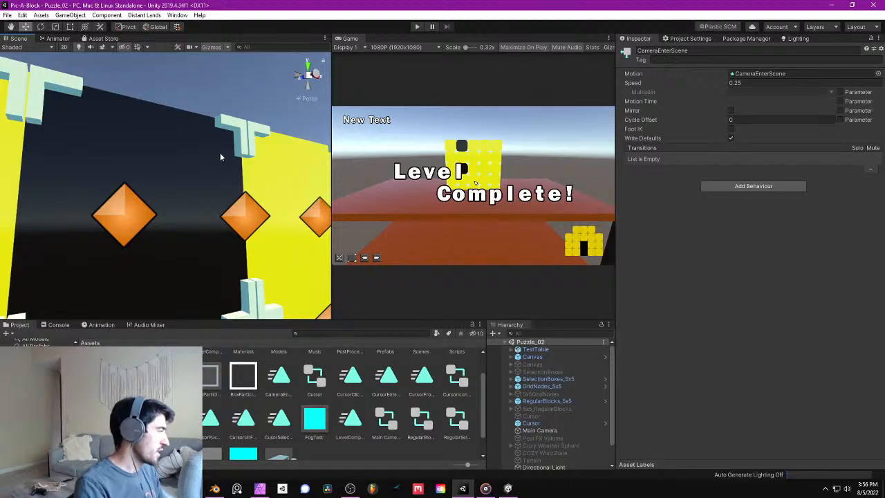
pyautogui.moveTo(223, 158); pyautogui.dragTo(290, 185, button='right')
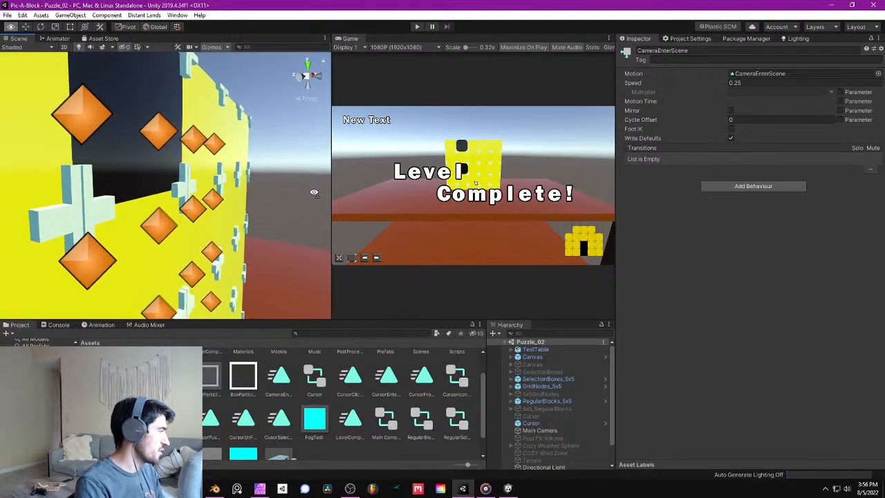
pyautogui.moveTo(238, 238)
pyautogui.mouseDown(button='middle')
pyautogui.moveTo(238, 200)
pyautogui.moveTo(255, 142)
pyautogui.moveTo(248, 136)
pyautogui.moveTo(242, 224)
pyautogui.mouseUp(button='middle')
pyautogui.moveTo(242, 224); pyautogui.dragTo(128, 213, button='right')
pyautogui.moveTo(128, 214); pyautogui.dragTo(217, 216, button='middle')
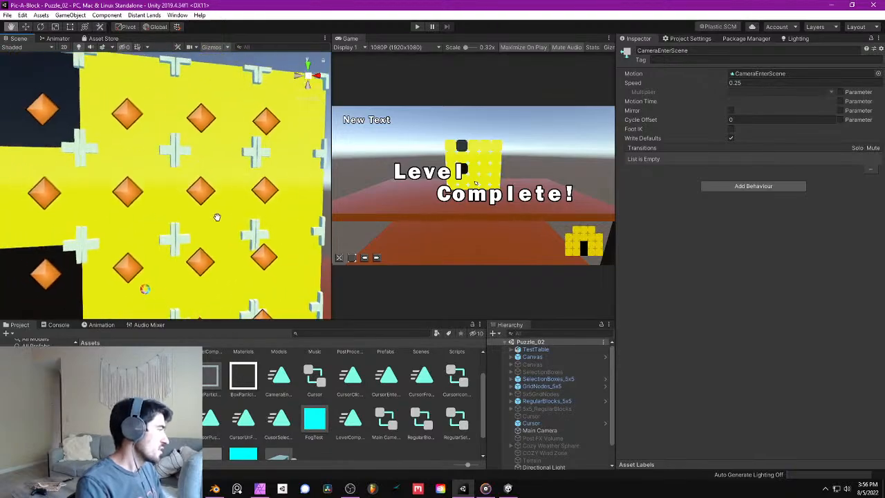
pyautogui.moveTo(218, 216); pyautogui.dragTo(191, 231, button='right')
pyautogui.scroll(-4, 192, 231)
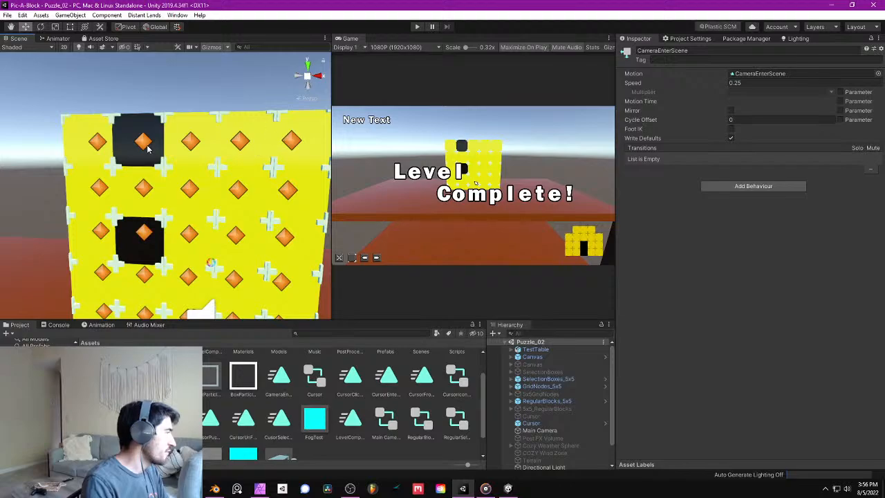
pyautogui.keyDown('alt'); pyautogui.moveTo(206, 173); pyautogui.dragTo(309, 170); pyautogui.keyUp('alt')
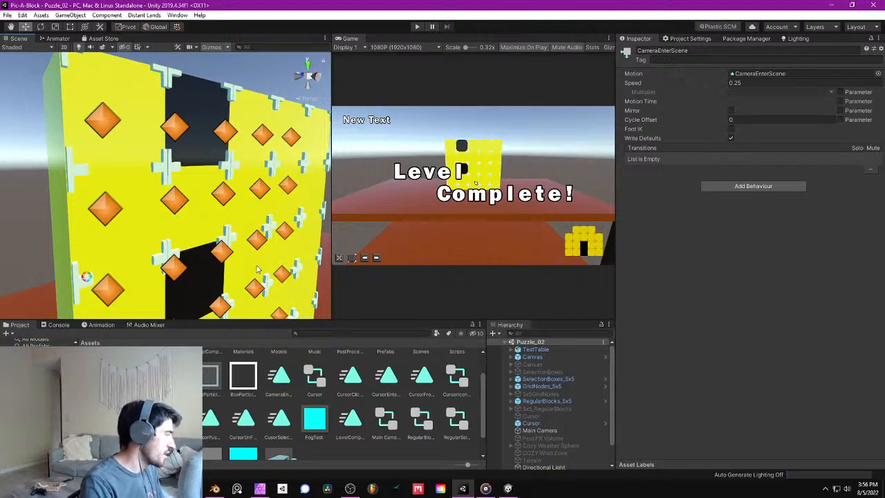
pyautogui.keyDown('alt'); pyautogui.moveTo(258, 270); pyautogui.dragTo(268, 265); pyautogui.keyUp('alt')
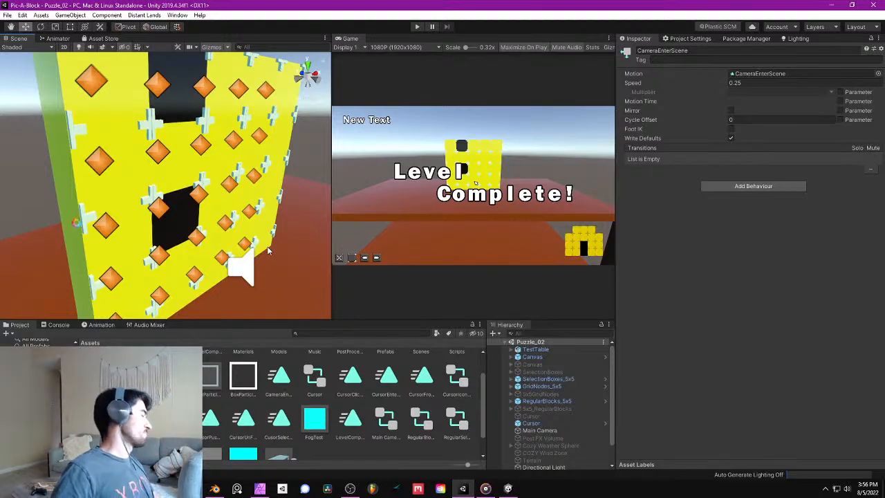
pyautogui.press('s')
pyautogui.moveTo(190, 160); pyautogui.dragTo(142, 213, button='right')
pyautogui.press('w')
pyautogui.moveTo(110, 305); pyautogui.dragTo(202, 231, button='right')
pyautogui.press('s')
pyautogui.press('w')
# - Switch to Affinity Photo to view the tree artwork in the 5x5Grid document, then return to the Unity scene
pyautogui.click(266, 490)
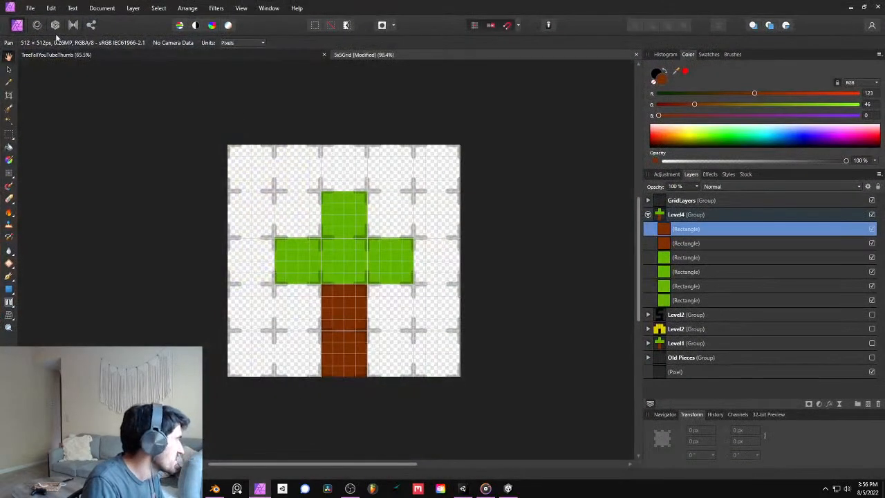
pyautogui.click(850, 7)
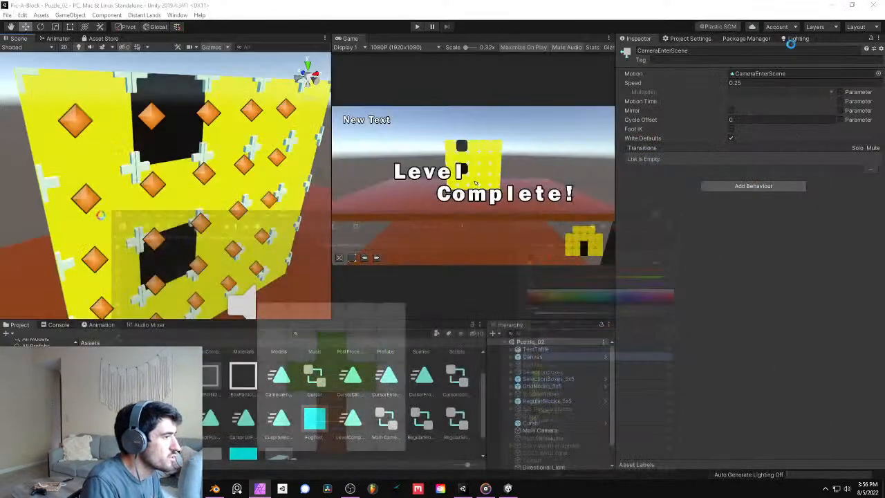
pyautogui.moveTo(124, 138); pyautogui.dragTo(235, 162, button='right')
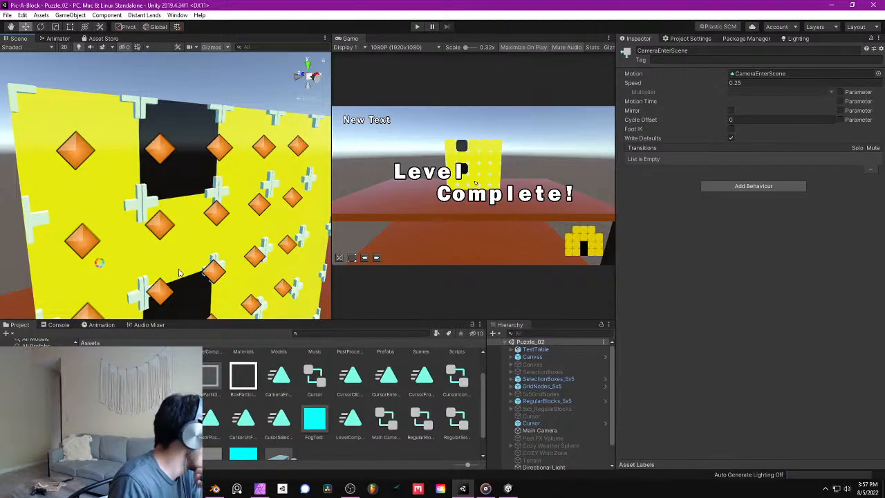
# - Inspect the Yellow material's properties in the Materials folder, then return to the main Assets folder
pyautogui.scroll(2, 272, 408)
pyautogui.doubleClick(247, 370)
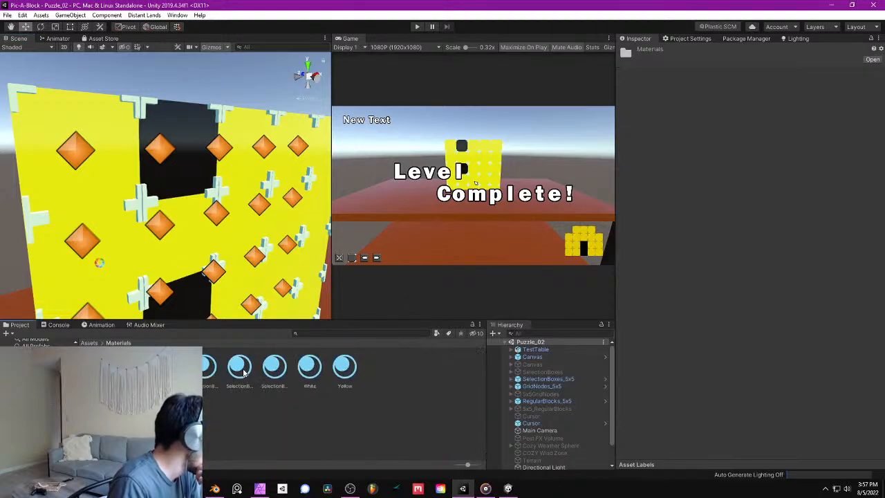
pyautogui.click(345, 370)
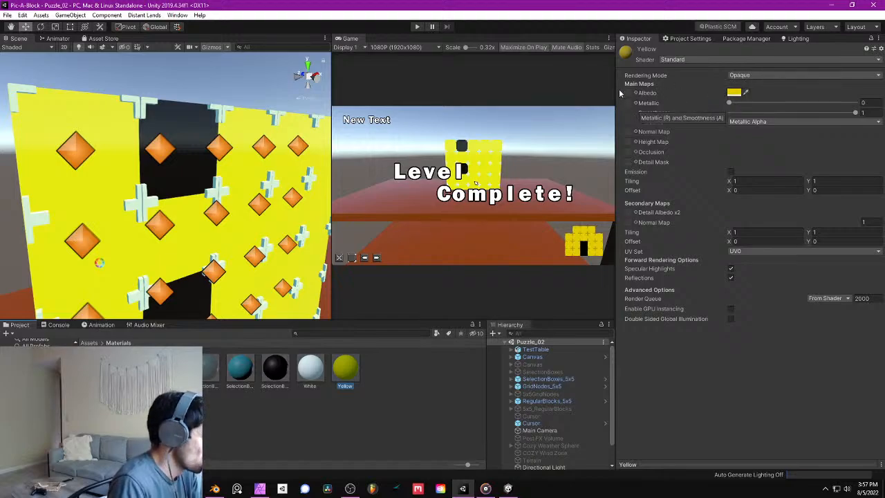
pyautogui.scroll(-10, 181, 227)
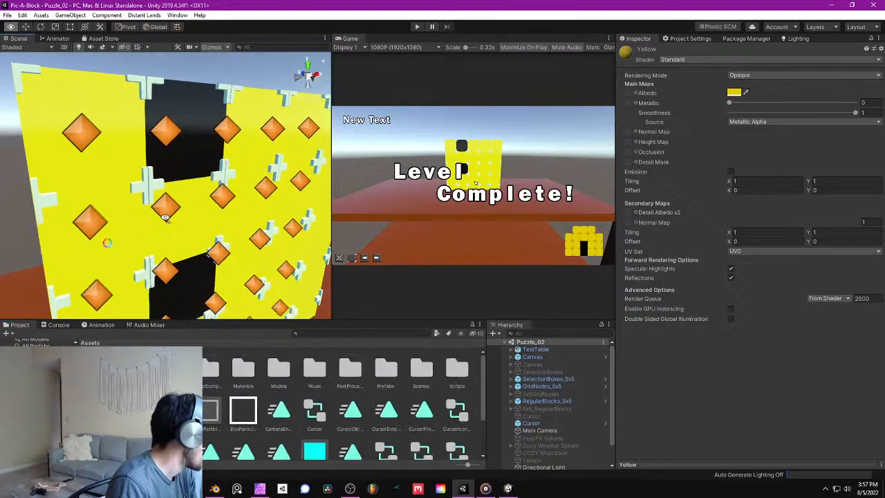
# - Inspect the Canvas, the disabled SelectionBoxes and the SelectionBoxes_5x5 objects in turn
pyautogui.moveTo(181, 227); pyautogui.dragTo(173, 181, button='right')
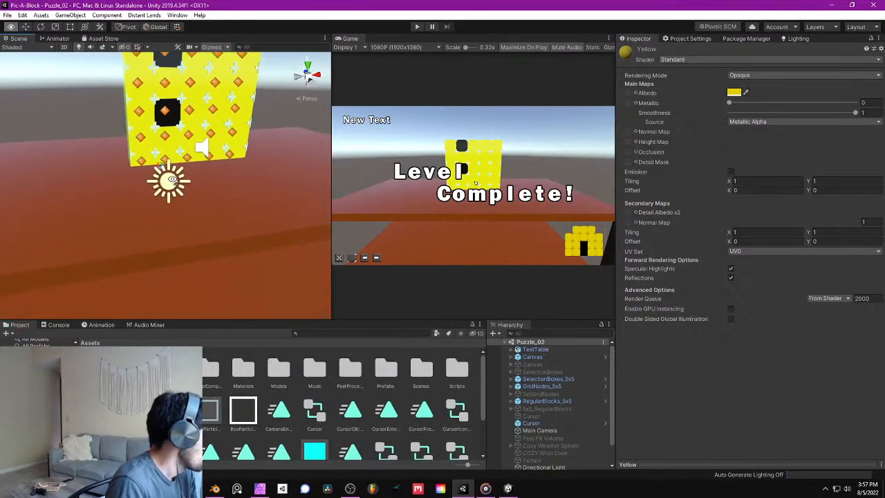
pyautogui.moveTo(224, 226); pyautogui.dragTo(211, 169, button='right')
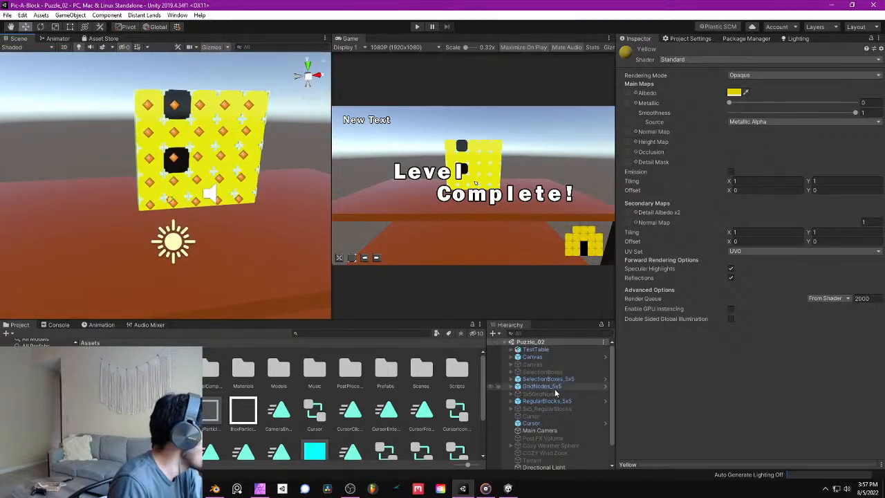
pyautogui.click(551, 358)
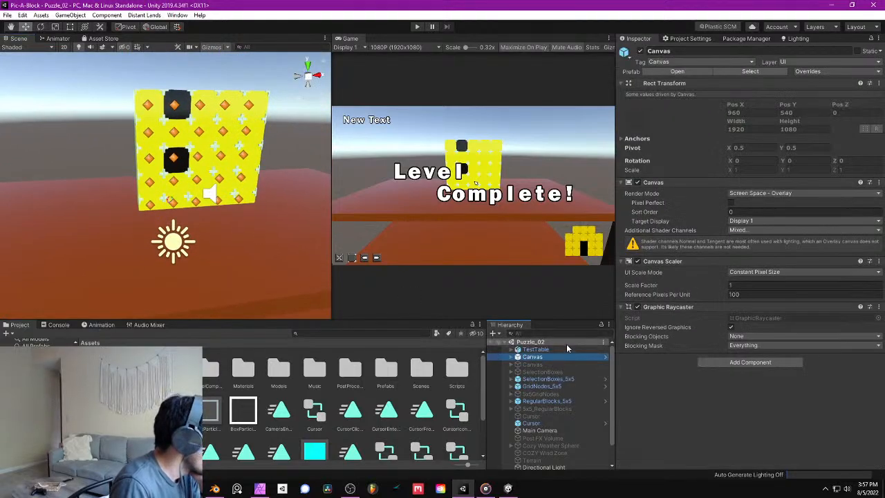
pyautogui.click(560, 372)
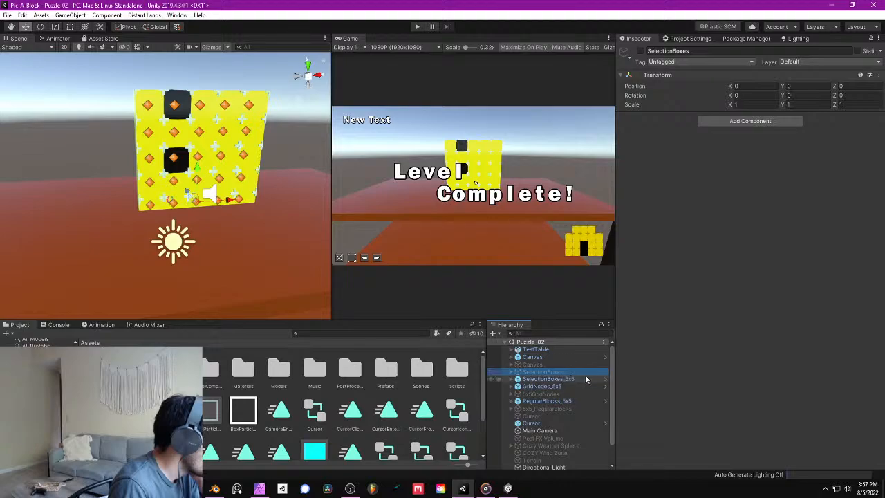
pyautogui.click(571, 378)
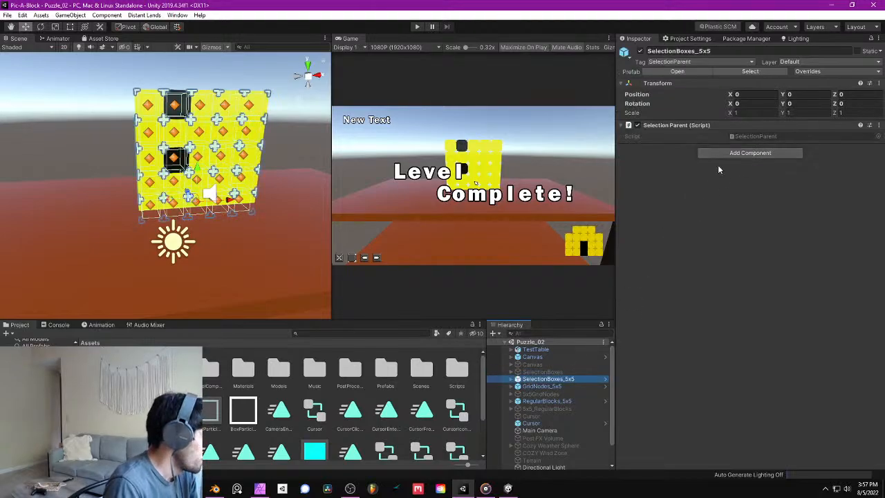
# - Select TestTable in the scene and lower it slightly so its top clears the bottom row of blocks
pyautogui.moveTo(195, 202); pyautogui.dragTo(172, 148, button='right')
pyautogui.moveTo(210, 213); pyautogui.dragTo(168, 279, button='right')
pyautogui.press('w')
pyautogui.press('d')
pyautogui.click(190, 233)
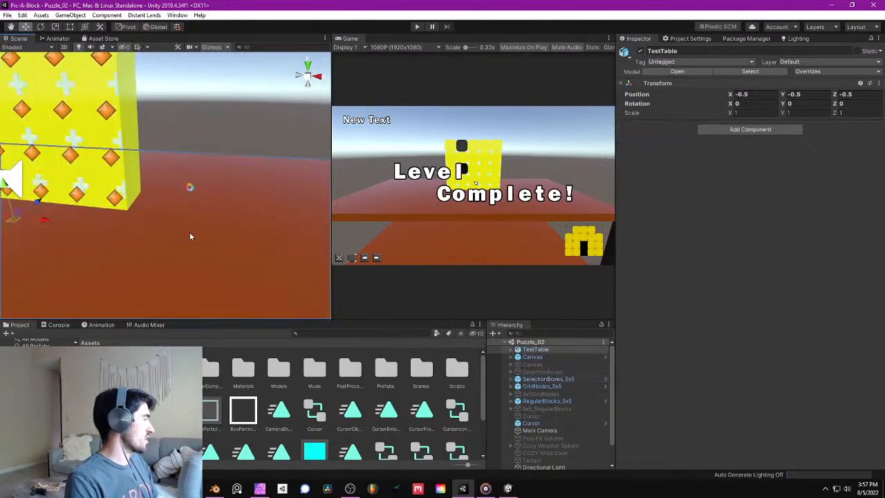
pyautogui.moveTo(190, 233); pyautogui.dragTo(126, 181, button='right')
pyautogui.press('a')
pyautogui.moveTo(146, 200); pyautogui.dragTo(153, 227)
pyautogui.moveTo(153, 227); pyautogui.dragTo(104, 207, button='right')
pyautogui.press('a')
# - Deselect the table, check its placement beneath the blocks and save the scene
pyautogui.click(163, 141)
pyautogui.moveTo(163, 141); pyautogui.dragTo(249, 197, button='right')
pyautogui.press('s')
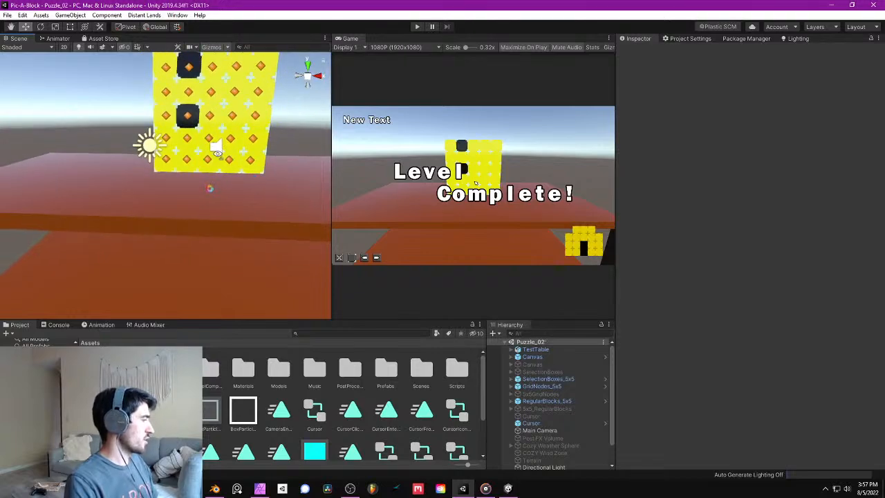
pyautogui.moveTo(218, 153)
pyautogui.mouseDown(button='right')
pyautogui.moveTo(240, 84)
pyautogui.moveTo(264, 162)
pyautogui.moveTo(222, 149)
pyautogui.mouseUp(button='right')
pyautogui.press('w')
pyautogui.press('s')
pyautogui.hotkey('ctrl', 's')
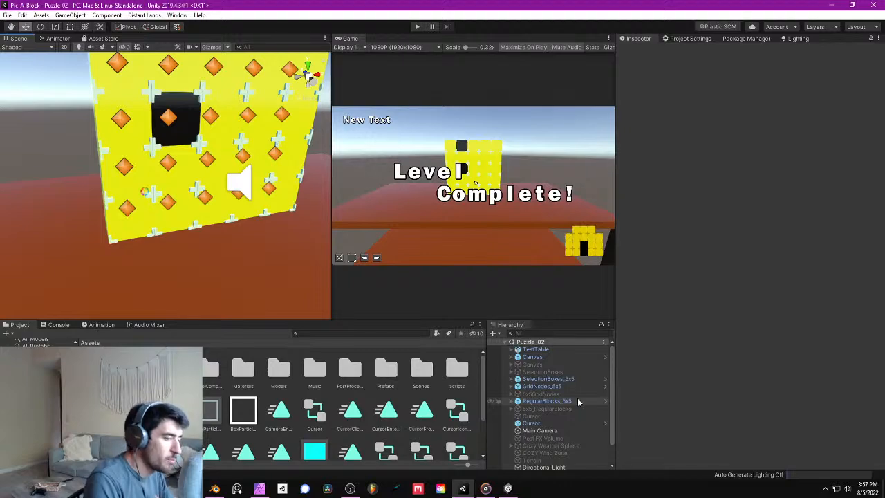
# - Check the Canvas and SelectionBoxes_5x5 objects, then play-test the scene with the lowered table and exit play mode
pyautogui.click(551, 357)
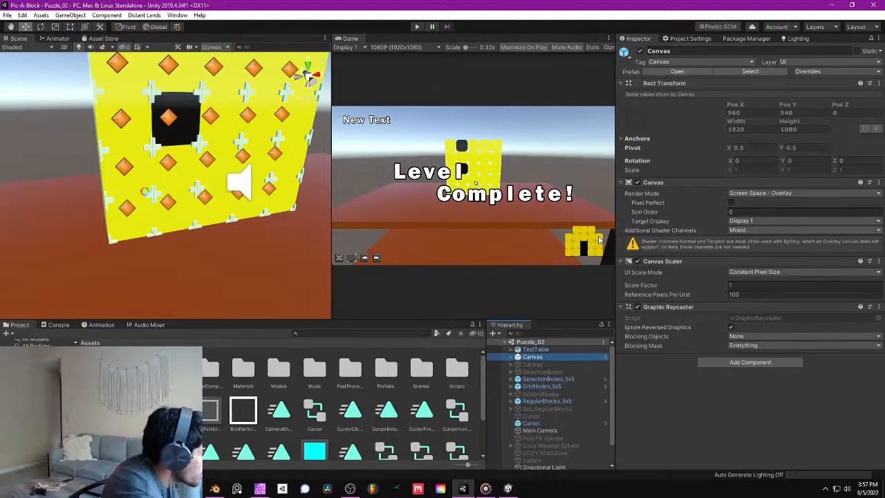
pyautogui.click(546, 380)
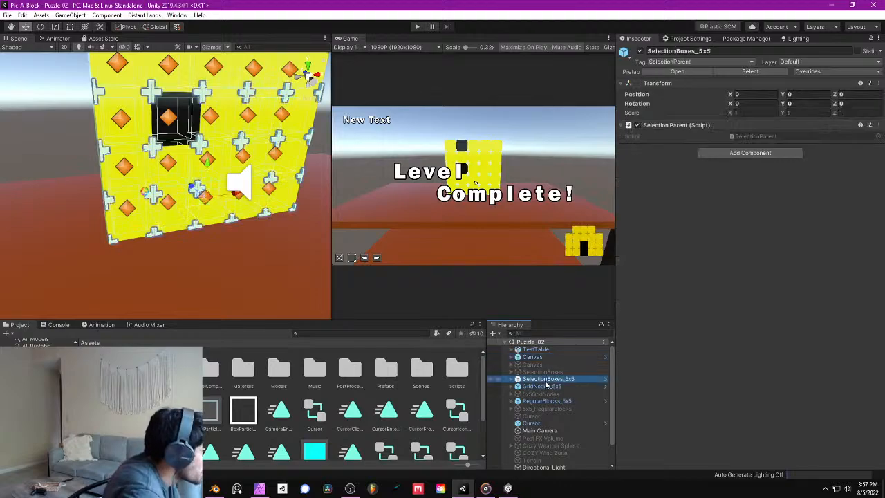
pyautogui.moveTo(186, 168); pyautogui.dragTo(223, 77, button='right')
pyautogui.moveTo(154, 136); pyautogui.dragTo(221, 129, button='middle')
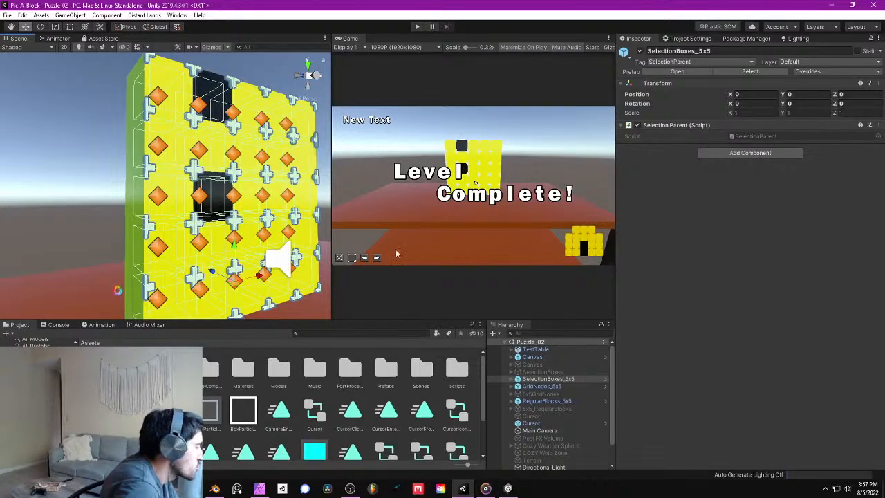
pyautogui.click(417, 27)
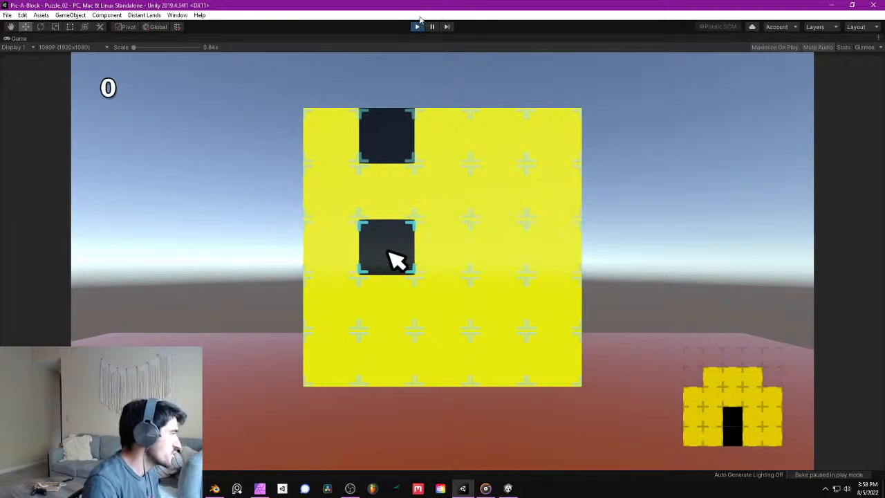
pyautogui.click(417, 26)
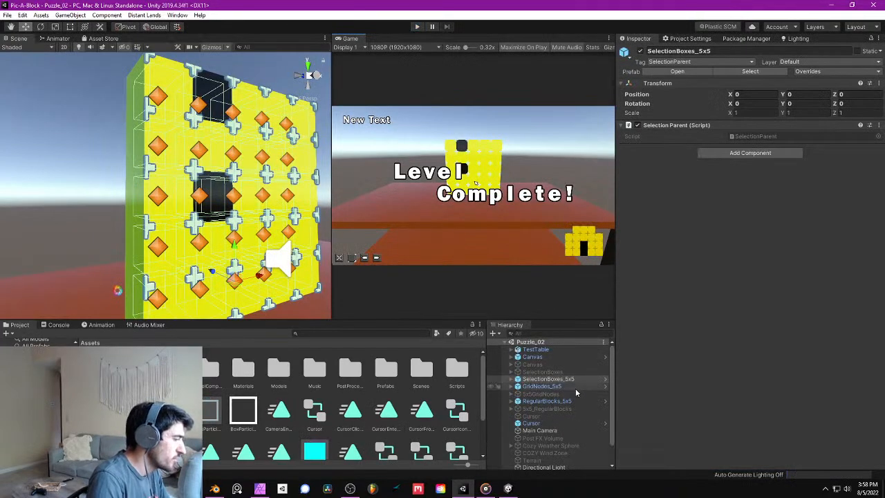
# - Inspect GridNodes_5x5 and the transform and box collider of its first BoxNode, then collapse the group
pyautogui.click(541, 386)
pyautogui.keyDown('alt'); pyautogui.moveTo(236, 153); pyautogui.dragTo(221, 211); pyautogui.keyUp('alt')
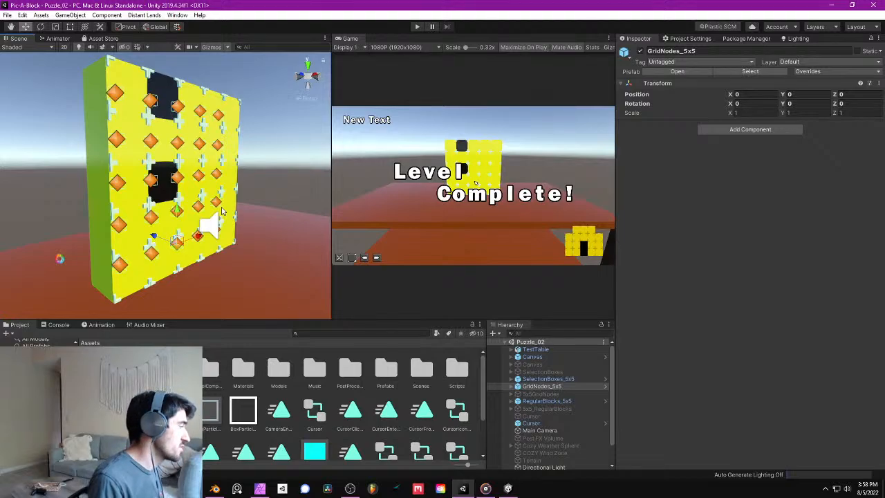
pyautogui.click(511, 386)
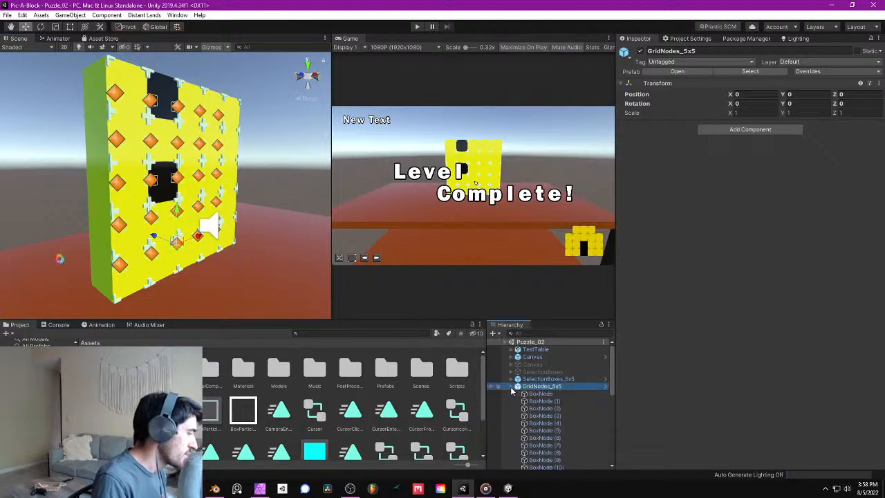
pyautogui.click(535, 393)
pyautogui.press('f')
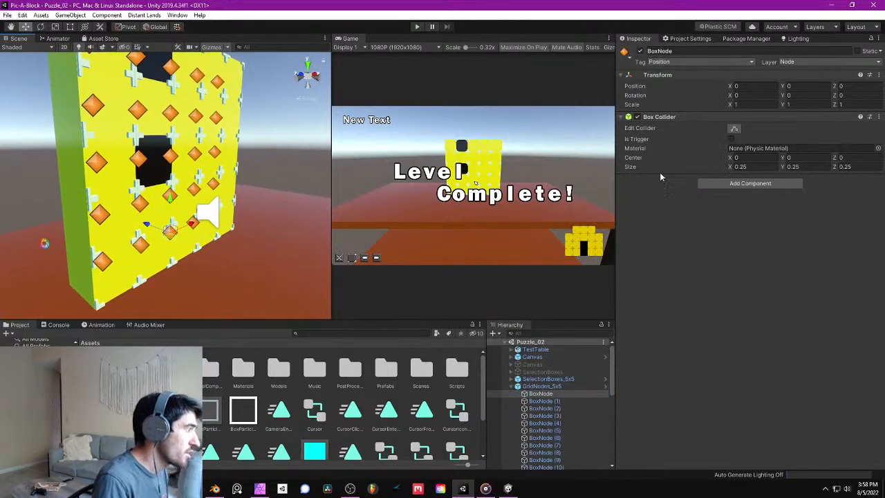
pyautogui.click(518, 386)
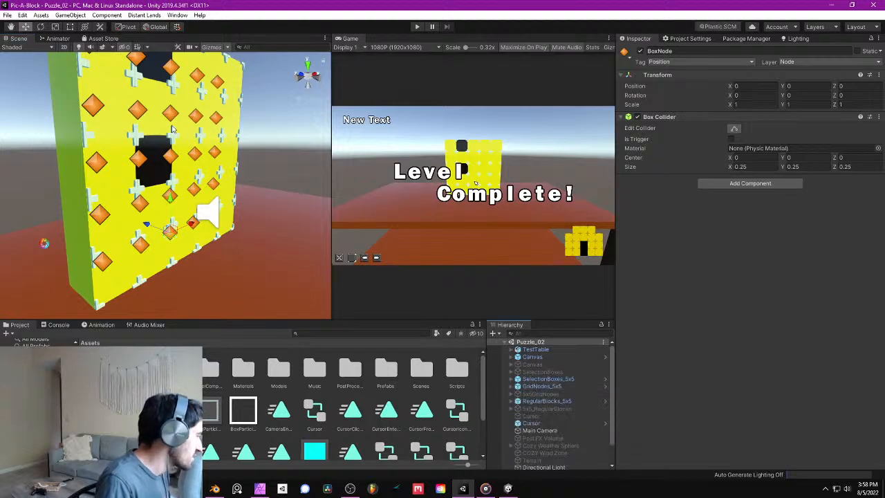
pyautogui.press('s')
pyautogui.moveTo(173, 129); pyautogui.dragTo(233, 160, button='right')
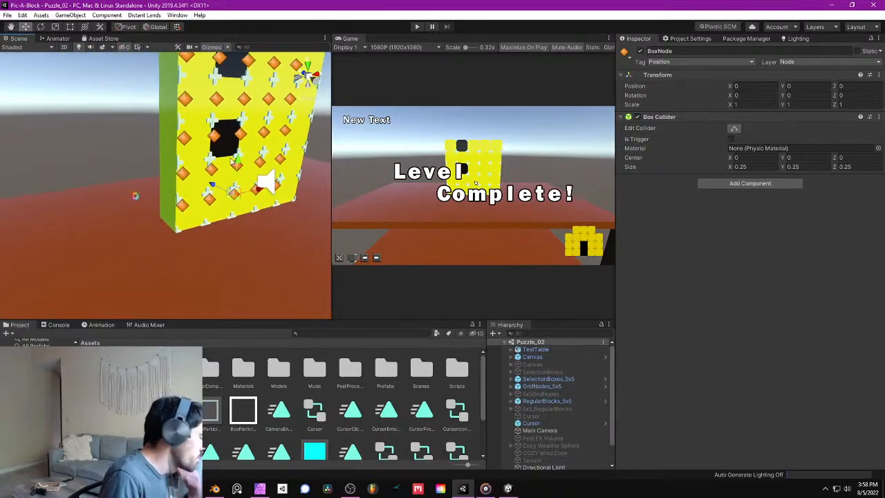
# - Frame RegularBlocks_5x5 in the scene and inspect the components of its first block, Block_00
pyautogui.click(561, 401)
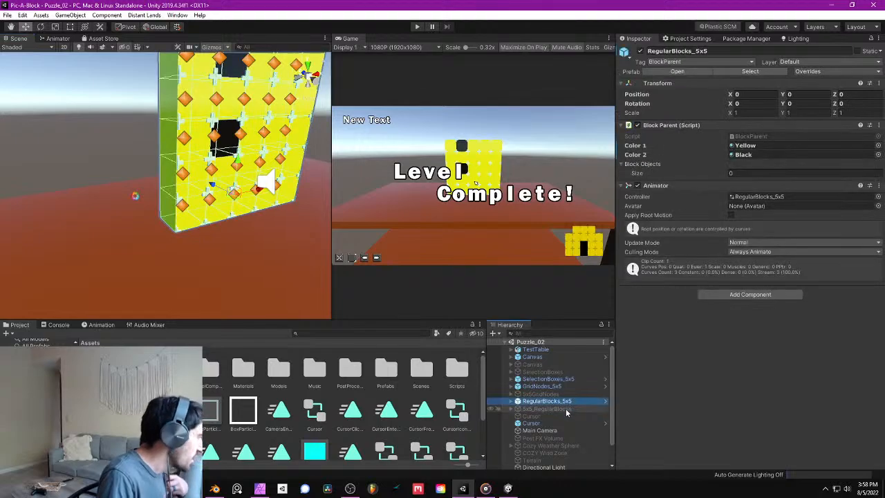
pyautogui.press('f')
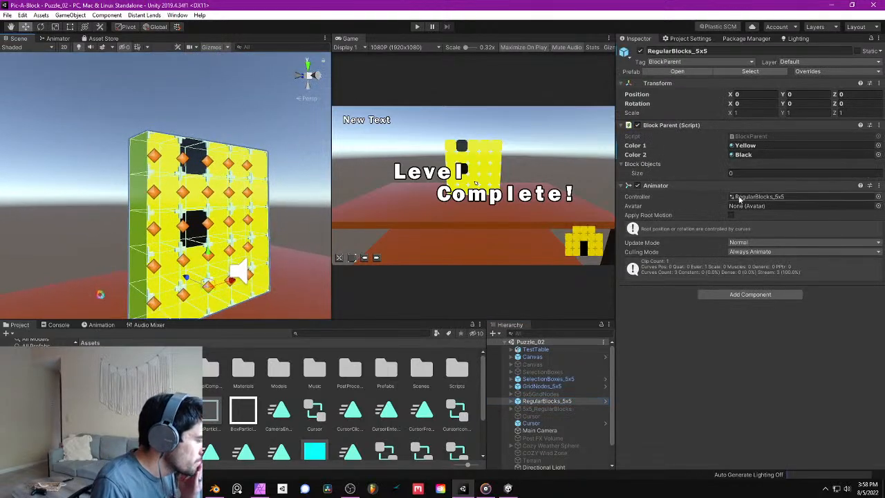
pyautogui.click(517, 401)
pyautogui.click(543, 409)
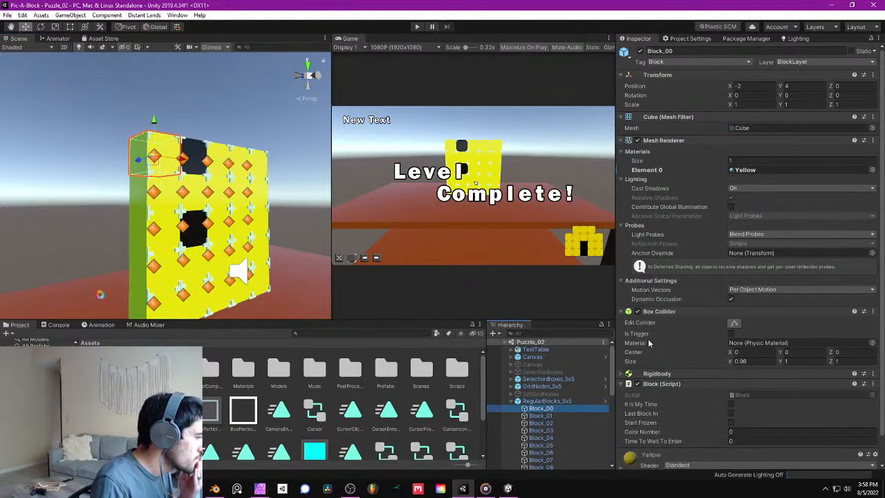
pyautogui.scroll(-1, 695, 330)
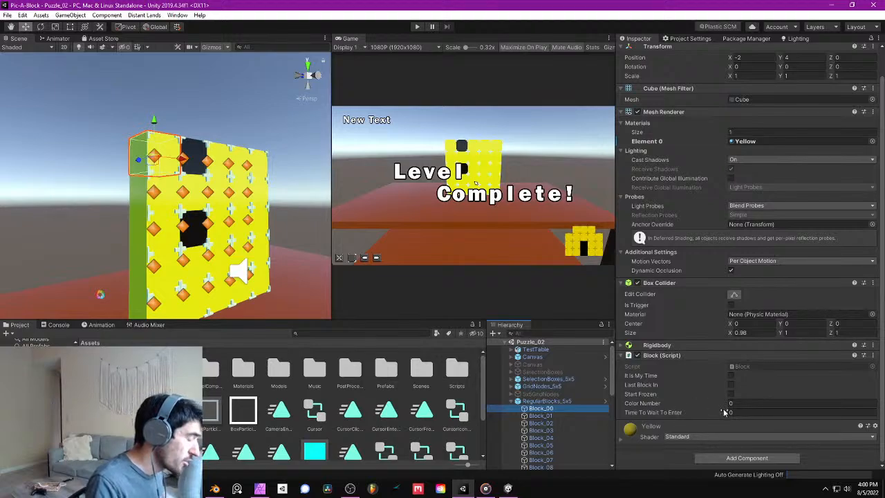
# - Go through the blocks of RegularBlocks_5x5 one by one to compare their Block script wait-to-enter times
pyautogui.scroll(-3, 577, 416)
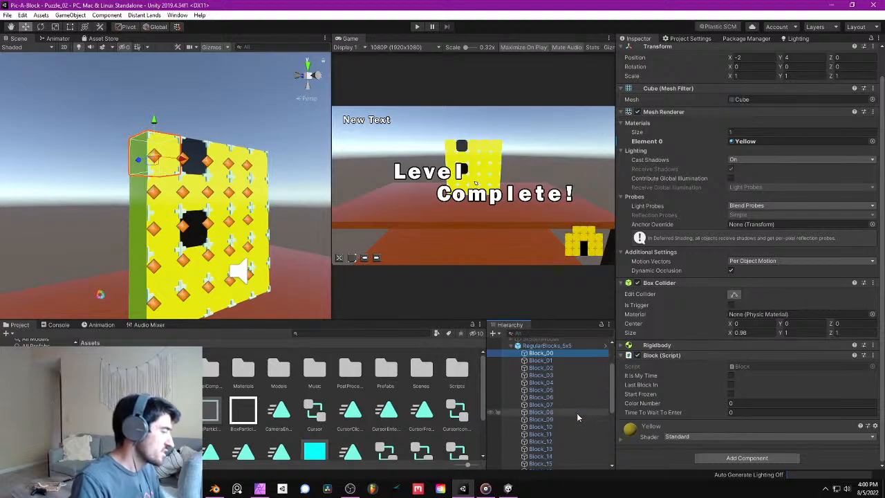
pyautogui.press('Down')
pyautogui.press('Down')
pyautogui.press('Down')
pyautogui.press('Down')
pyautogui.press('Down')
pyautogui.press('Down')
pyautogui.press('Down')
pyautogui.press('Down')
pyautogui.press('Down')
pyautogui.press('Down')
pyautogui.press('Down')
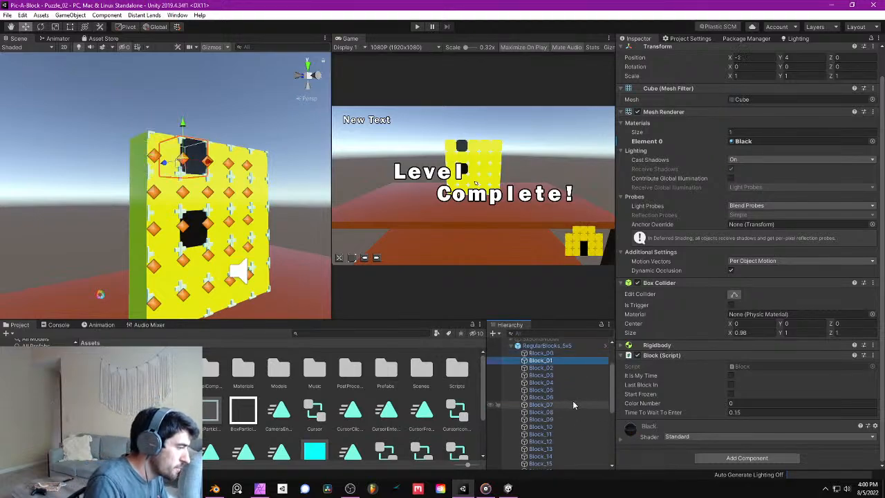
pyautogui.press('Down')
pyautogui.press('Down')
pyautogui.press('Down')
pyautogui.press('Down')
pyautogui.press('Down')
pyautogui.press('Down')
pyautogui.press('Down')
pyautogui.press('Down')
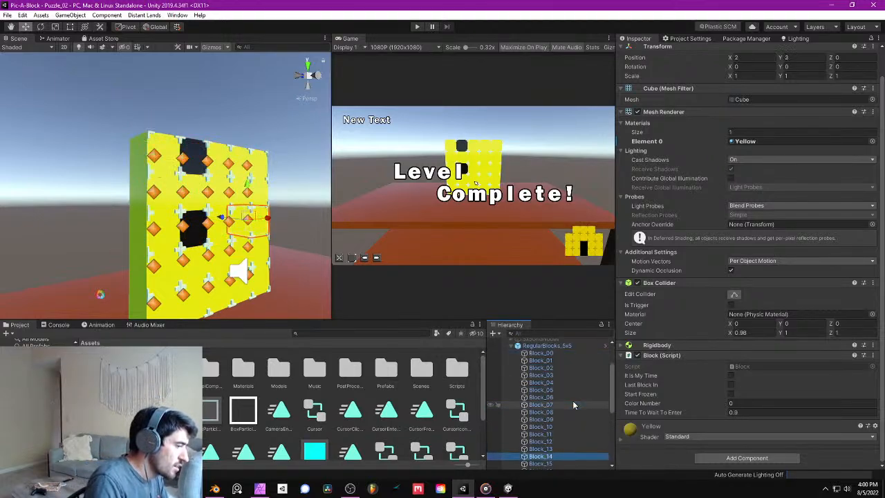
pyautogui.press('Down')
pyautogui.press('Down')
pyautogui.press('Down')
pyautogui.press('Down')
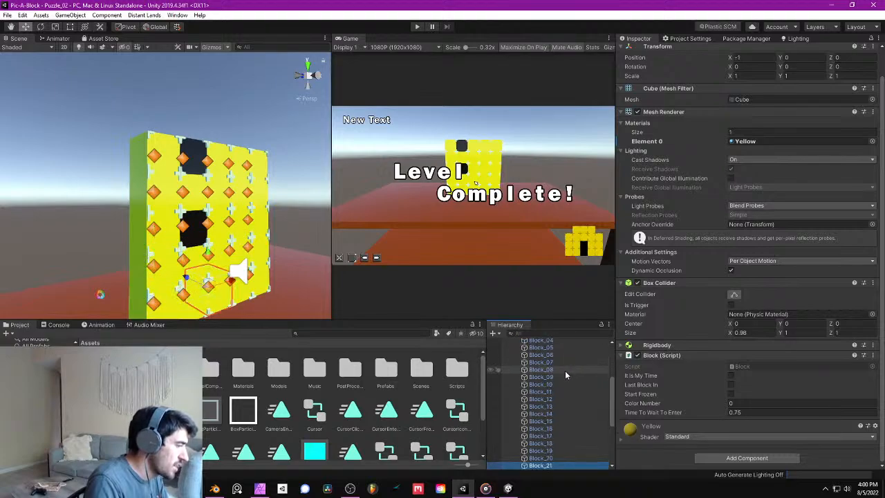
pyautogui.press('Left')
# - Reselect Block_00 and open its Block script in Visual Studio
pyautogui.scroll(1, 564, 382)
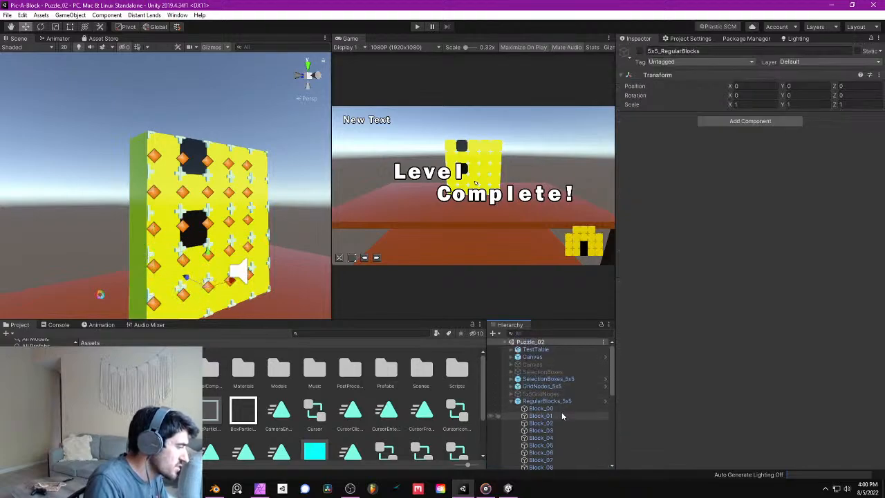
pyautogui.click(562, 409)
pyautogui.click(543, 401)
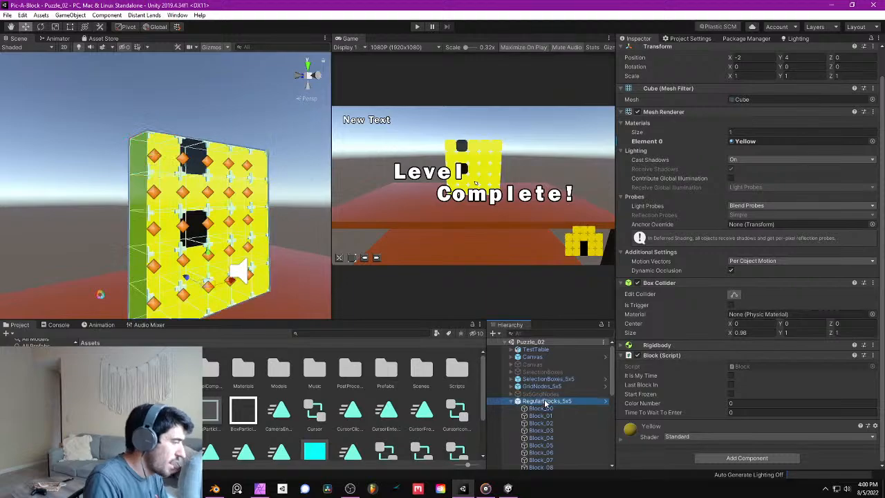
pyautogui.click(556, 409)
pyautogui.scroll(-1, 820, 417)
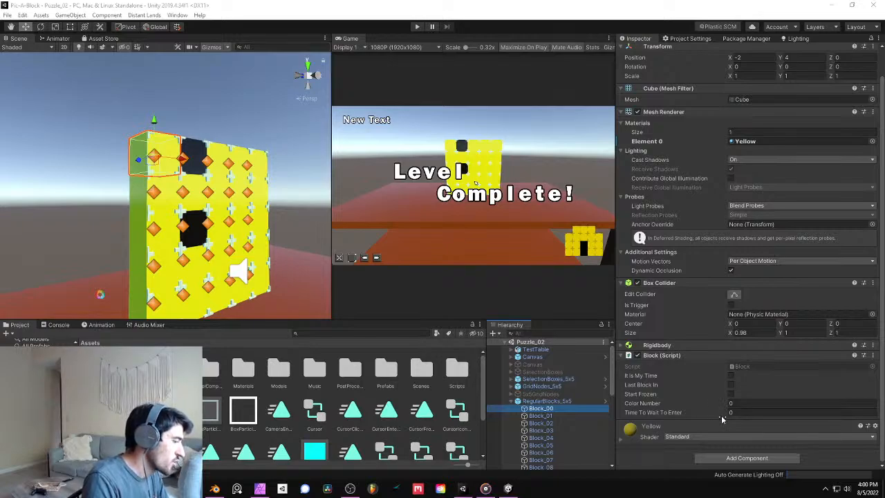
pyautogui.doubleClick(741, 366)
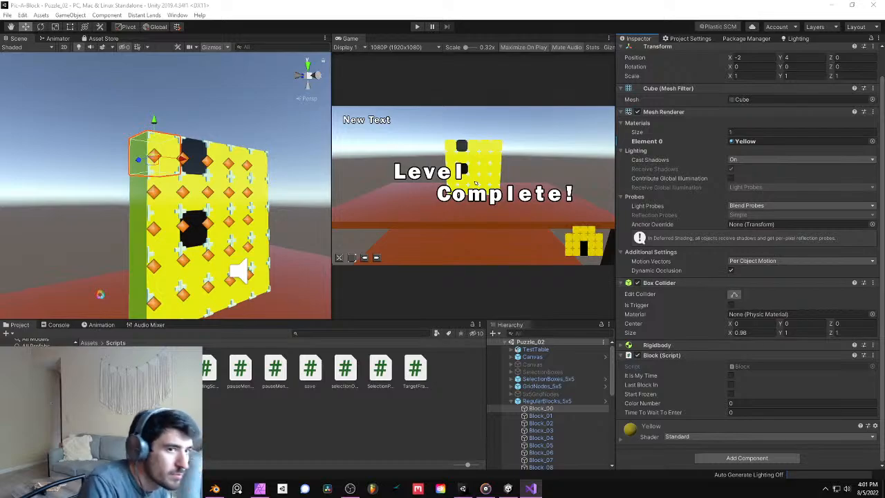
# - Return to Unity and save the project
pyautogui.click(475, 182)
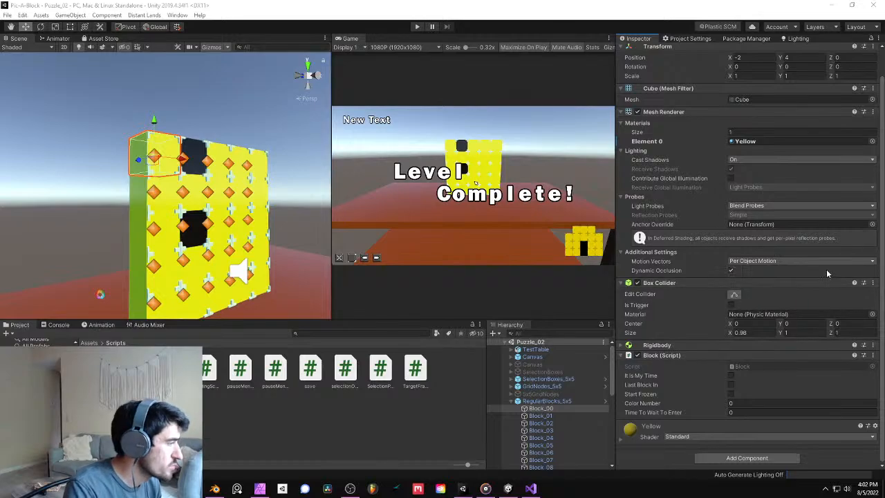
pyautogui.click(6, 15)
pyautogui.click(38, 90)
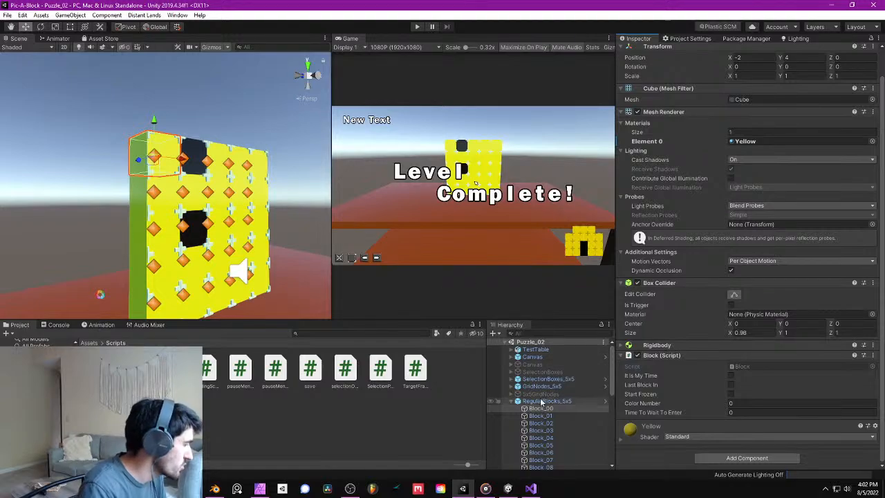
# - Collapse RegularBlocks_5x5, select the Main Camera and add an animation event at frame 40 of its CameraEnterScene clip
pyautogui.scroll(-3, 540, 380)
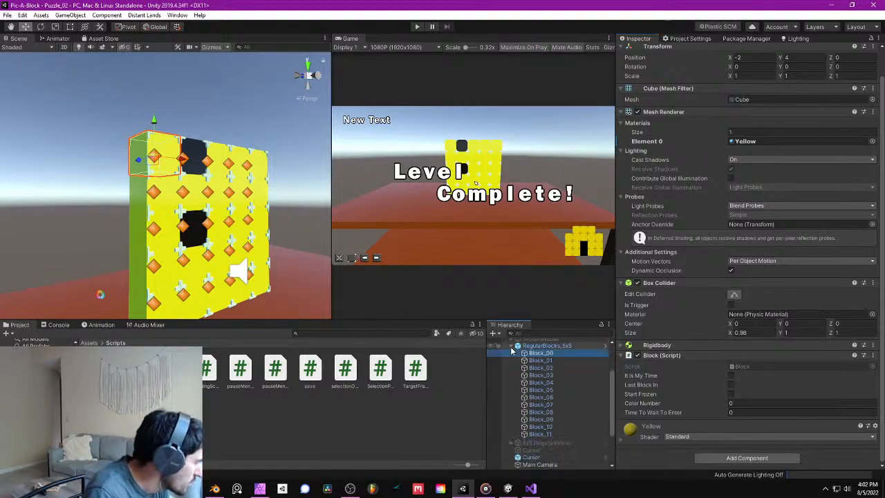
pyautogui.click(510, 346)
pyautogui.click(555, 407)
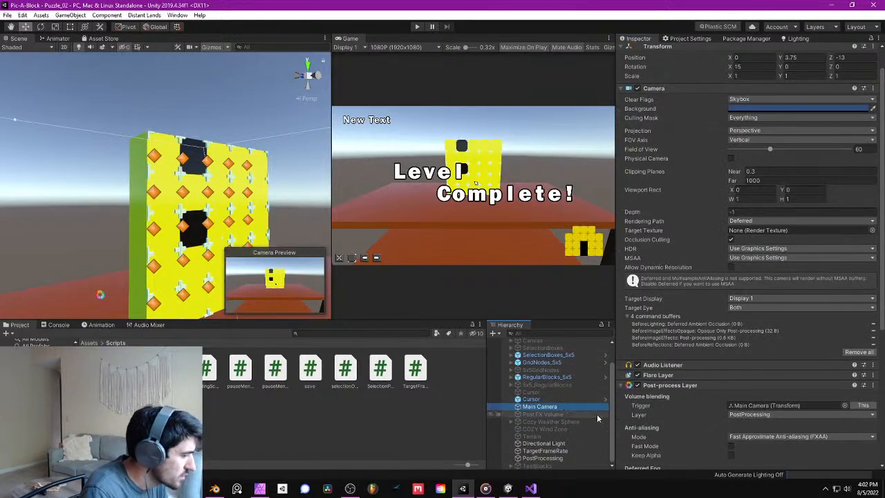
pyautogui.click(89, 342)
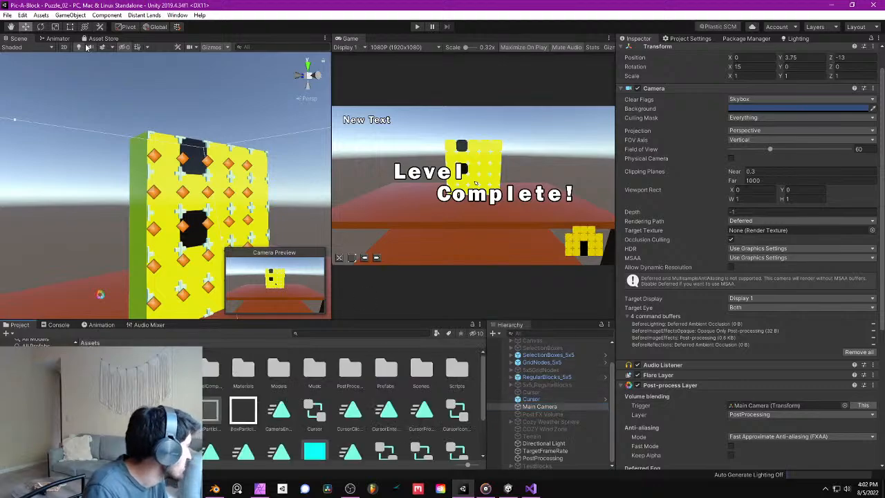
pyautogui.click(57, 39)
pyautogui.click(19, 39)
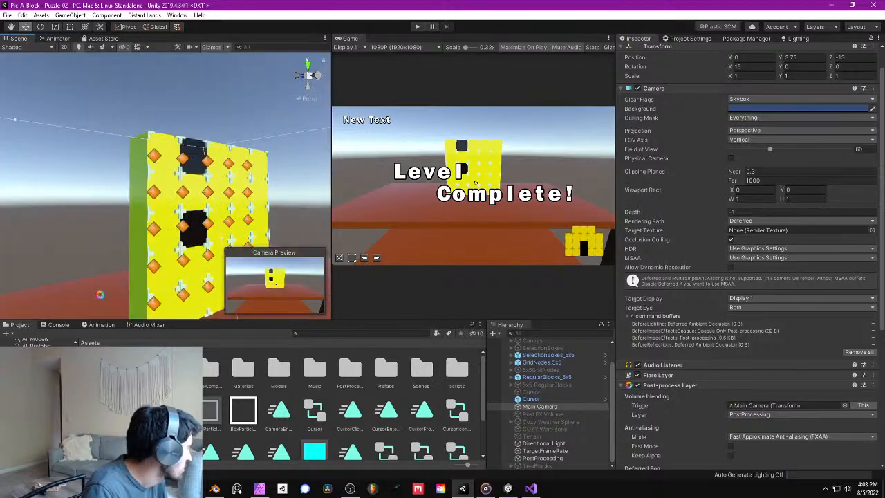
pyautogui.click(101, 325)
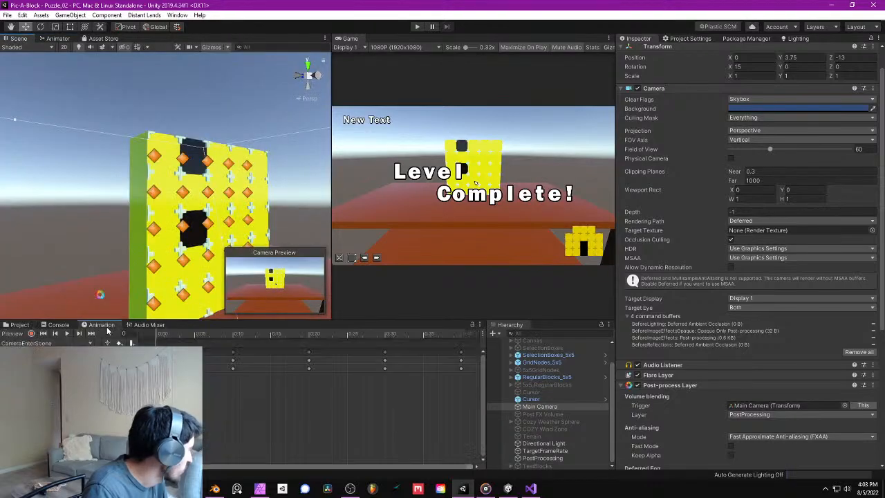
pyautogui.click(463, 337)
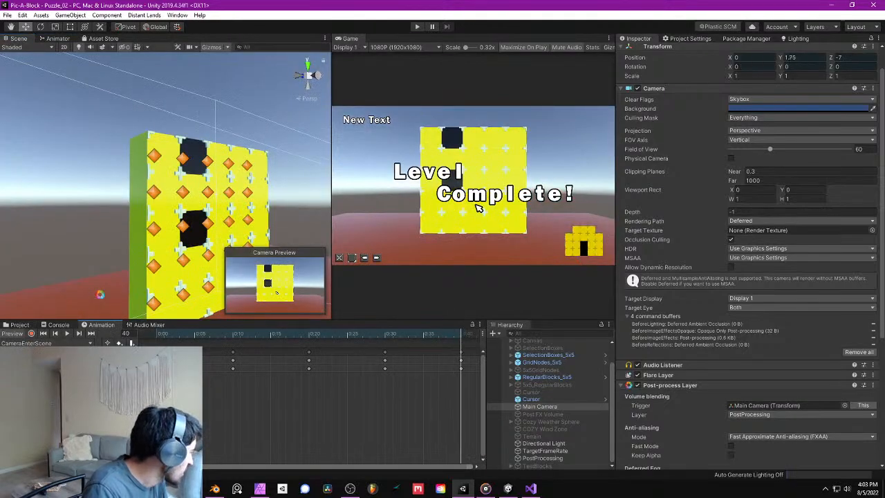
pyautogui.doubleClick(463, 342)
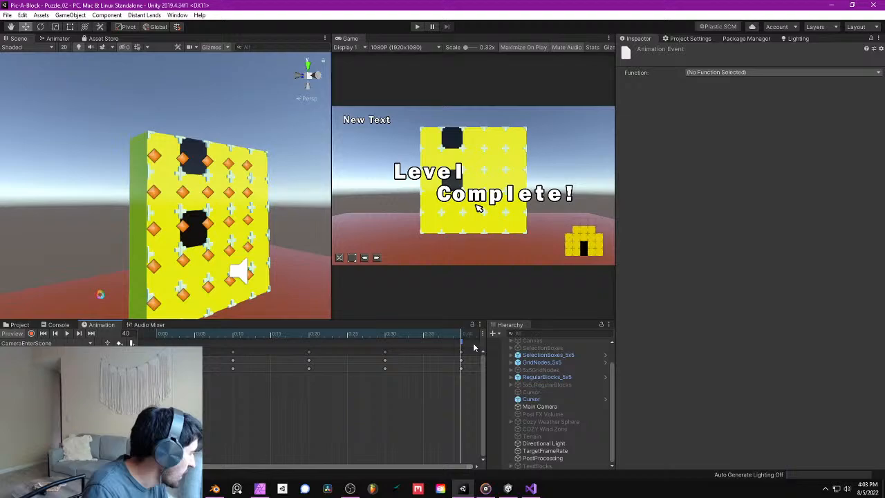
# - Create a new script component named MainCameraController on the Main Camera
pyautogui.click(540, 406)
pyautogui.scroll(-5, 761, 311)
pyautogui.click(758, 455)
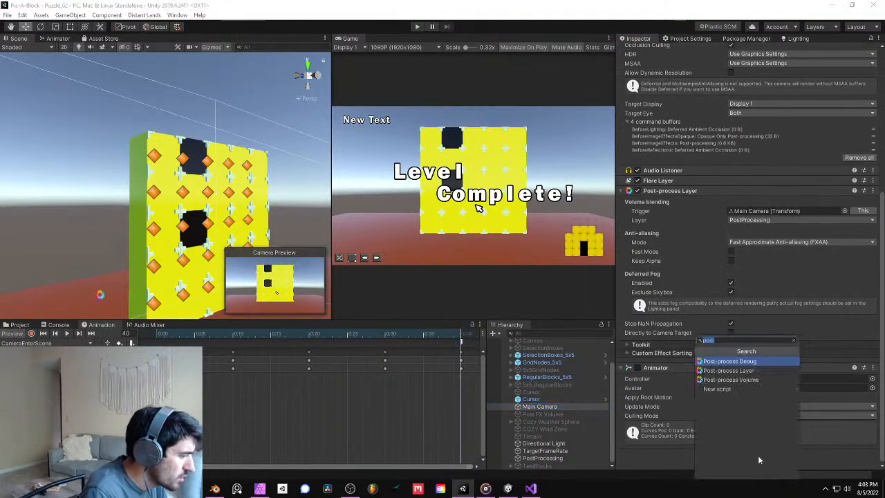
pyautogui.press('BackSpace')
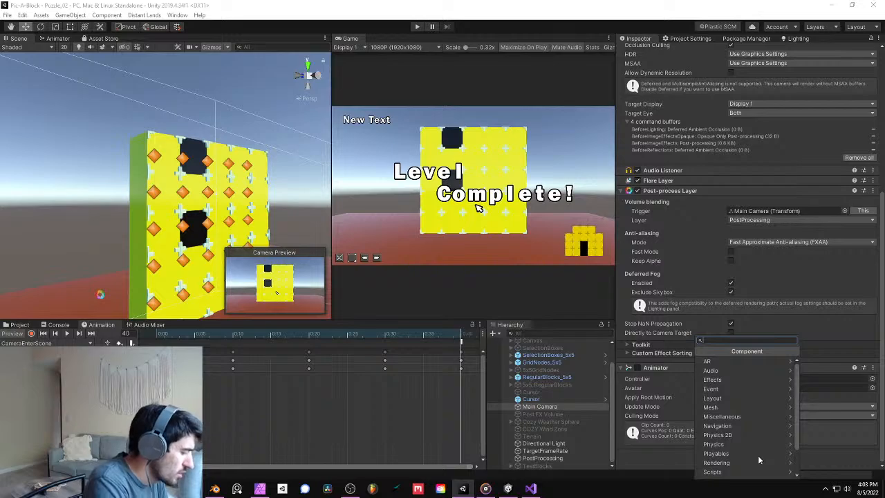
pyautogui.write('MainCa')
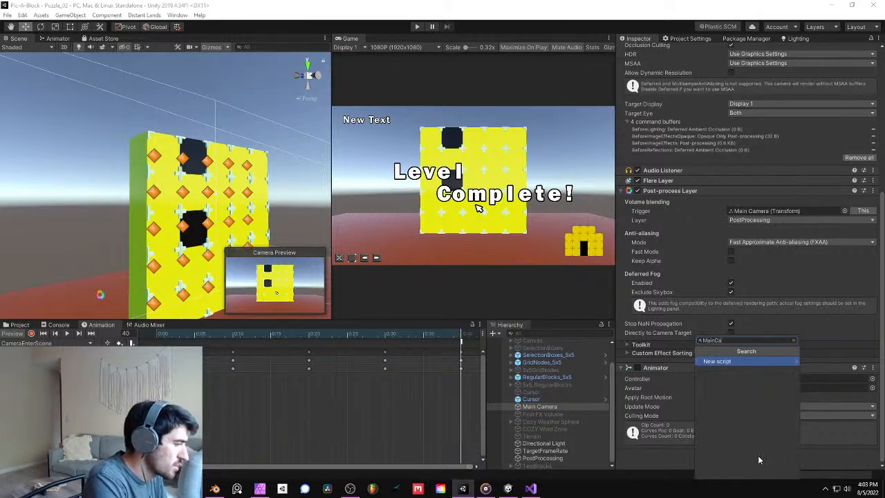
pyautogui.write('meraC')
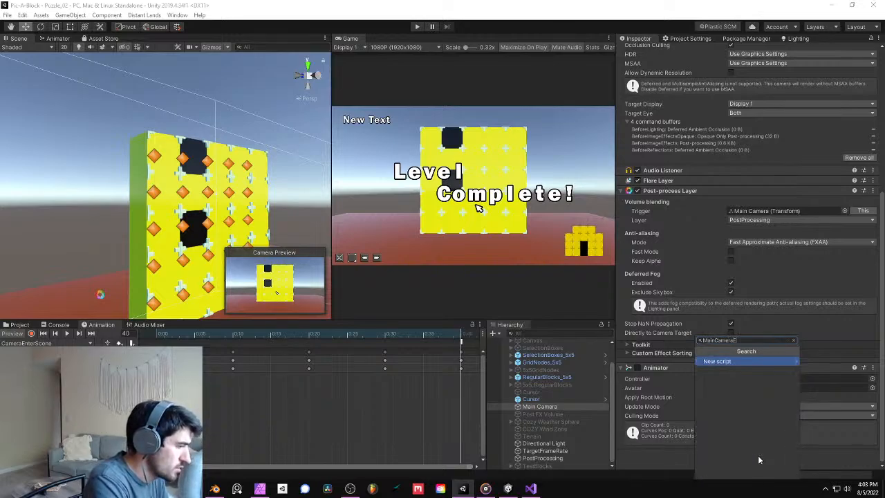
pyautogui.write('ontroll')
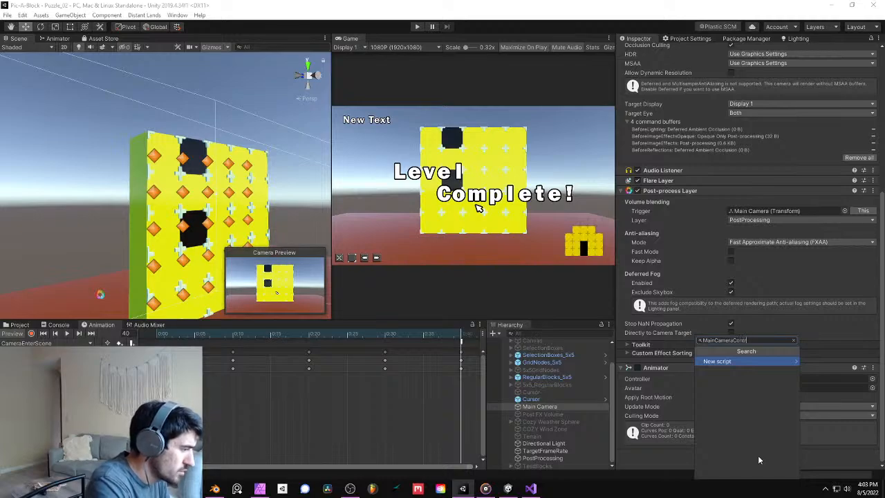
pyautogui.write('er')
pyautogui.press('Return')
pyautogui.press('Return')
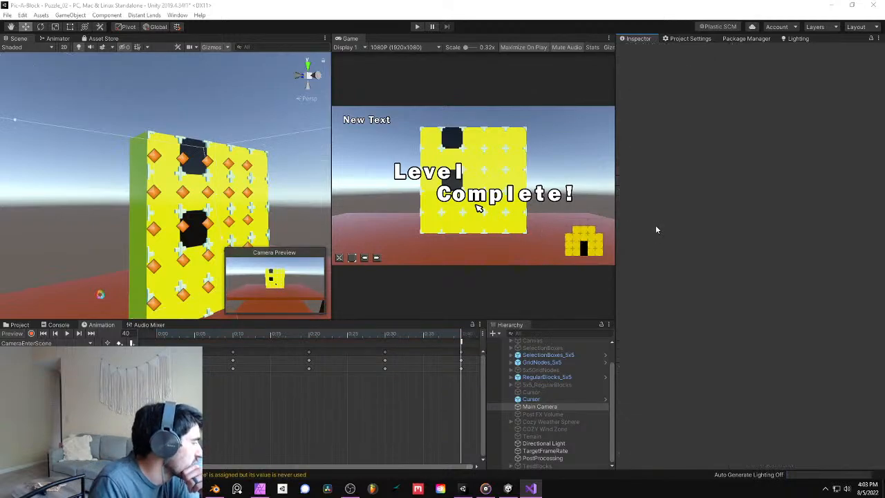
# - Save the project with the new camera script, then view the block grid and table from the front and farther out
pyautogui.click(443, 180)
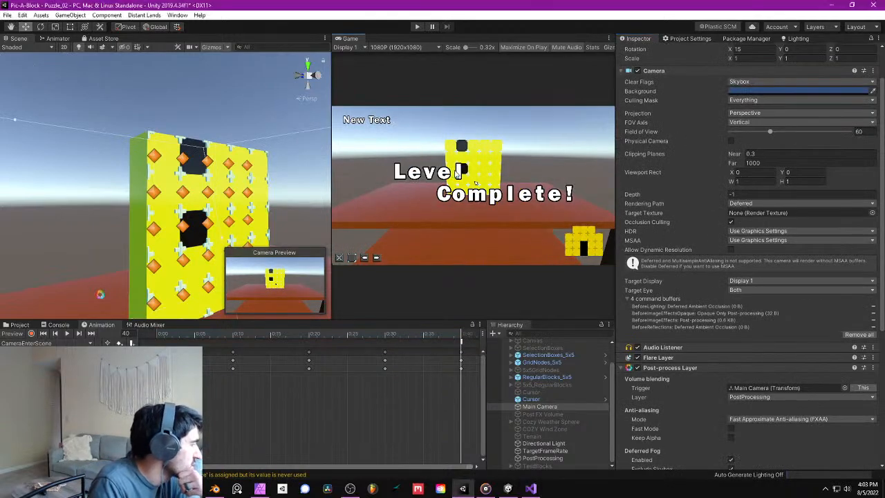
pyautogui.moveTo(233, 173); pyautogui.dragTo(217, 198, button='right')
pyautogui.moveTo(220, 188); pyautogui.dragTo(144, 201, button='middle')
pyautogui.click(7, 14)
pyautogui.click(39, 94)
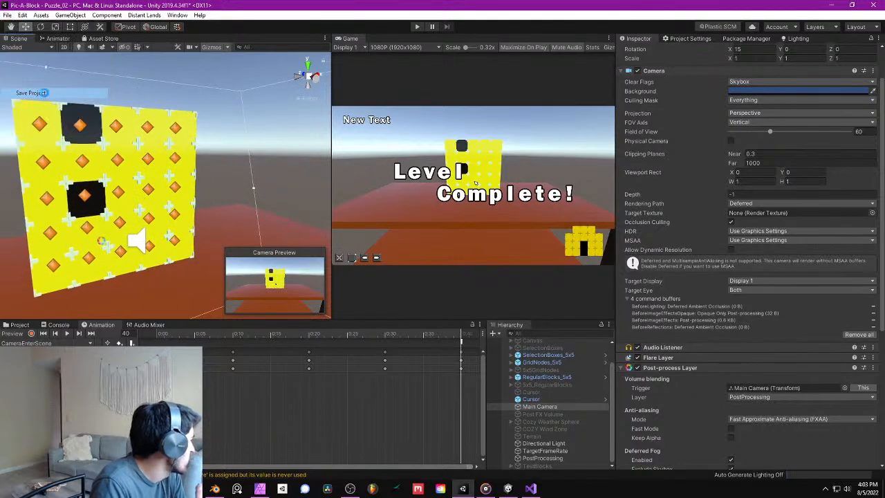
pyautogui.moveTo(104, 101); pyautogui.dragTo(107, 151, button='right')
pyautogui.moveTo(107, 151)
pyautogui.mouseDown(button='middle')
pyautogui.moveTo(134, 143)
pyautogui.moveTo(113, 158)
pyautogui.mouseUp(button='middle')
pyautogui.scroll(-4, 117, 155)
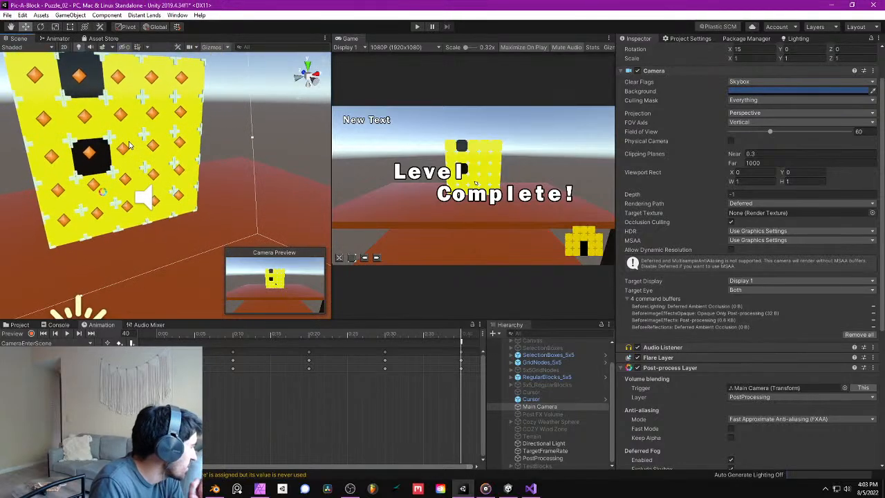
pyautogui.scroll(-1, 173, 172)
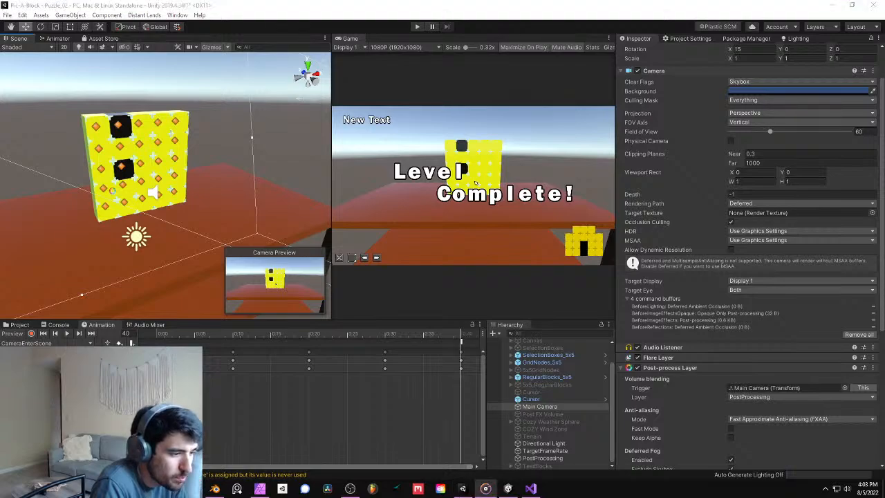
# - Move the MainCameraController script from the Assets root into the Scripts folder
pyautogui.hotkey('alt', 'Tab')
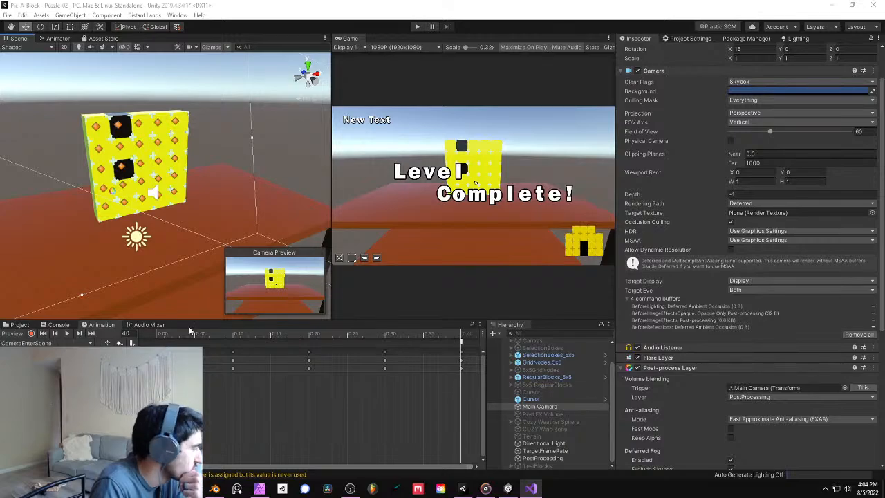
pyautogui.click(352, 420)
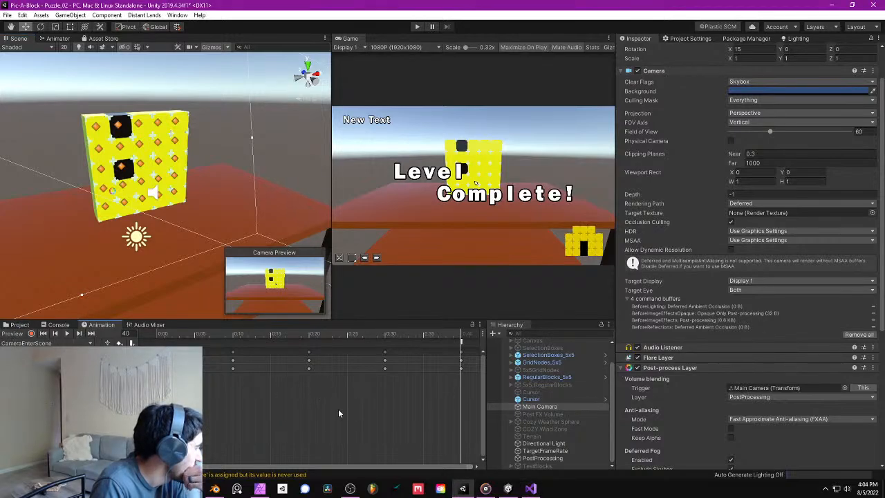
pyautogui.click(21, 325)
pyautogui.scroll(-3, 387, 408)
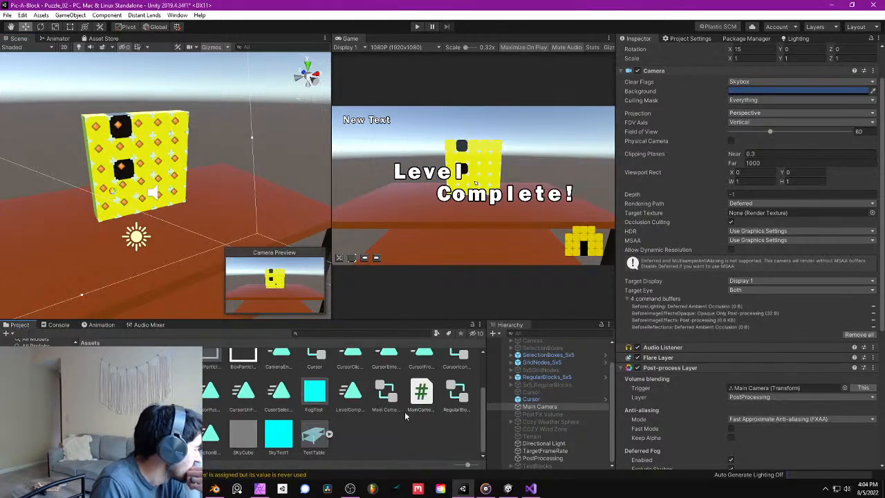
pyautogui.click(421, 391)
pyautogui.scroll(3, 415, 401)
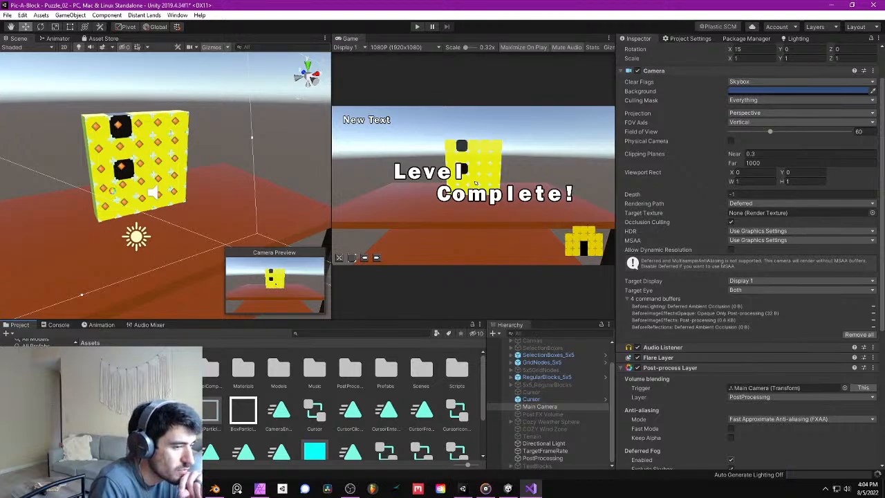
# - Open the MainCameraController script attached to the Main Camera for editing in Visual Studio
pyautogui.hotkey('alt', 'Tab')
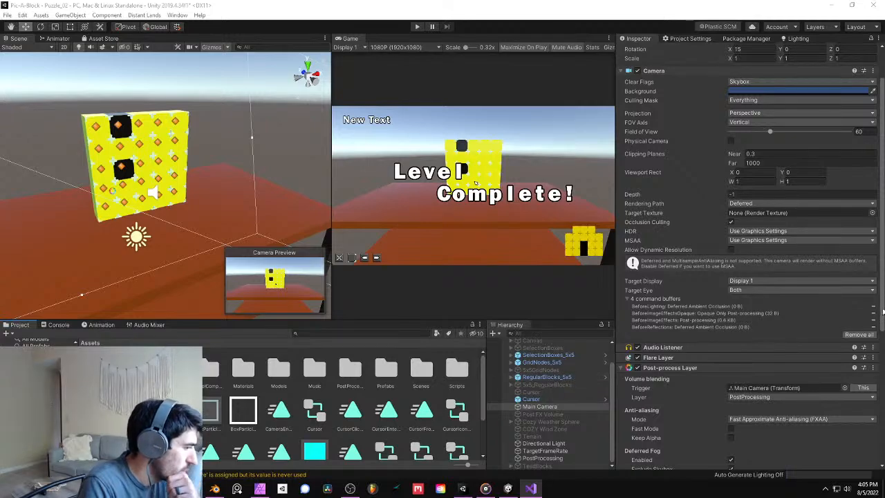
pyautogui.moveTo(882, 317); pyautogui.dragTo(880, 457)
pyautogui.doubleClick(768, 443)
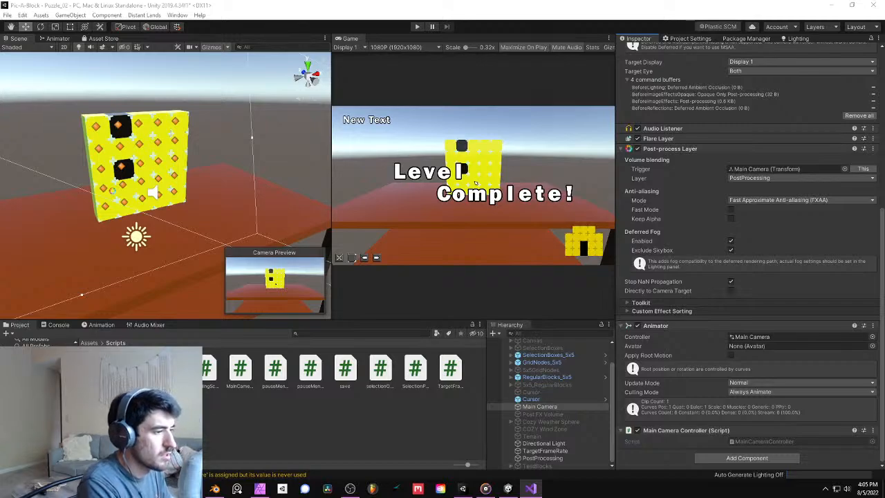
pyautogui.moveTo(884, 185); pyautogui.dragTo(510, 0)
# - Add an empty public void method CameraHasArrived() below the Update method
pyautogui.press('Up')
pyautogui.press('Up')
pyautogui.press('Down')
pyautogui.press('Down')
pyautogui.write('void ')
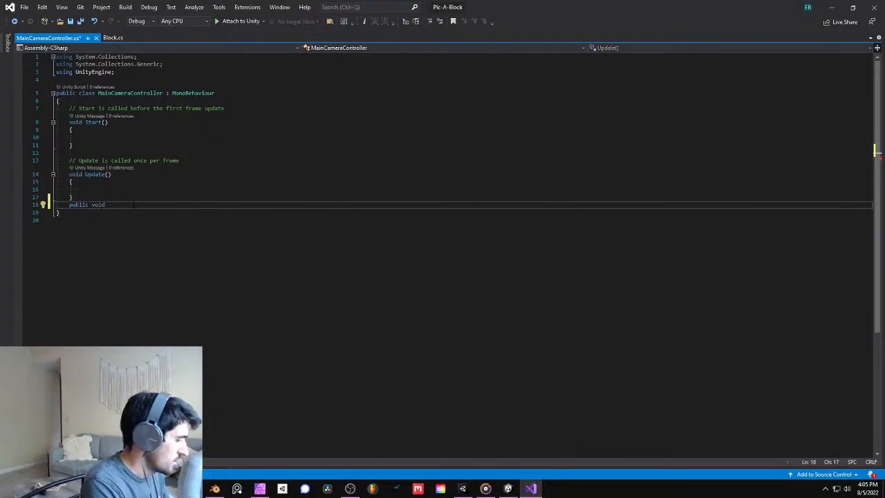
pyautogui.write('Came')
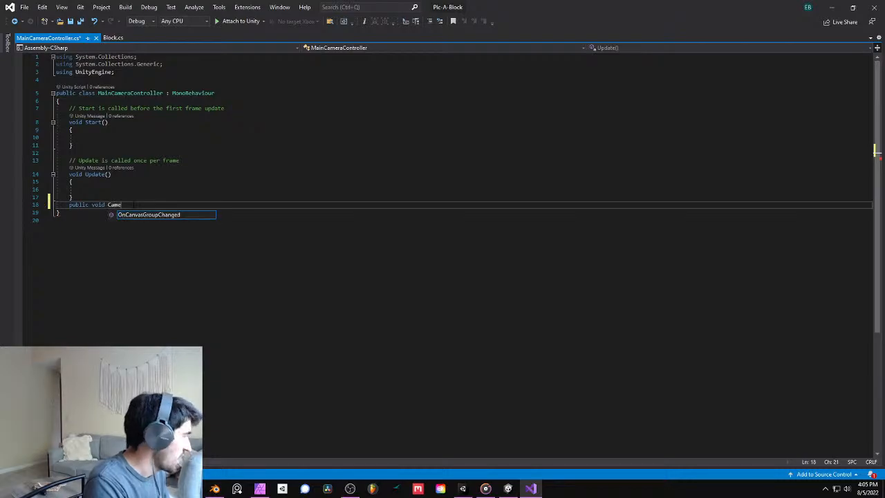
pyautogui.write('raHas')
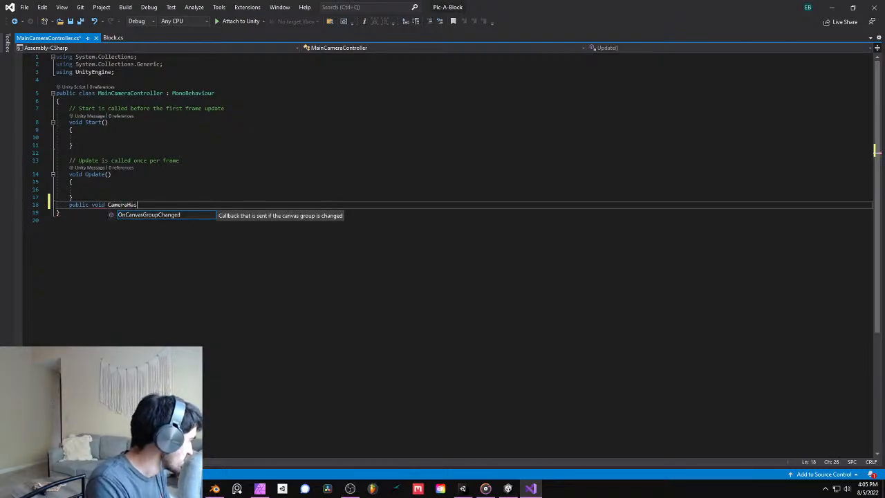
pyautogui.write('Arrived()')
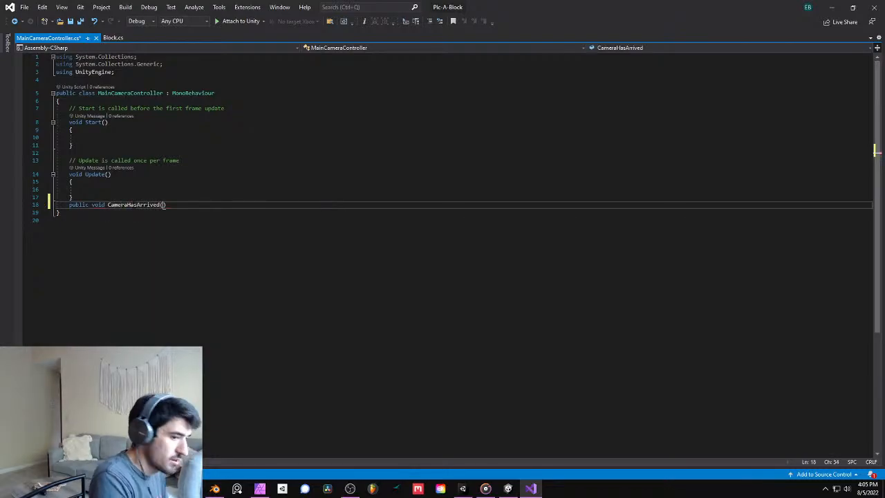
pyautogui.press('Return')
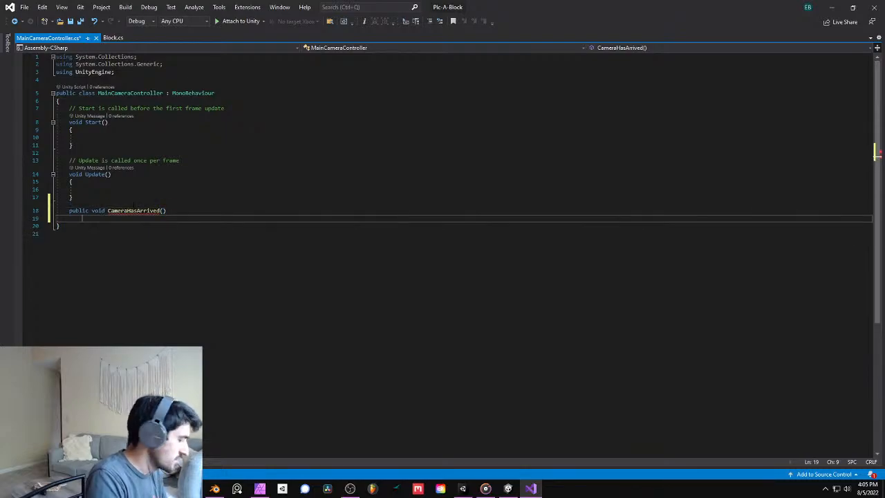
pyautogui.write('{')
pyautogui.press('Return')
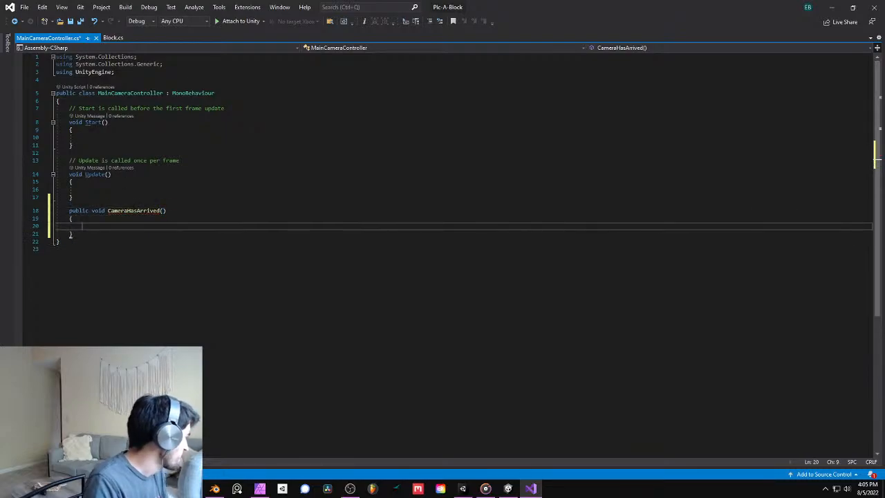
# - Delete the comment above the Start method and insert a blank line at the beginning of the class body
pyautogui.click(52, 110)
pyautogui.press('Delete')
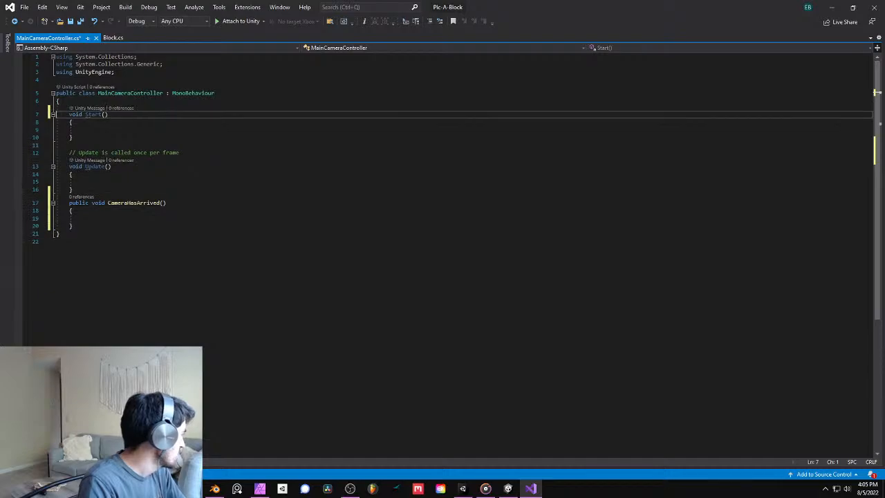
pyautogui.click(119, 104)
pyautogui.press('Return')
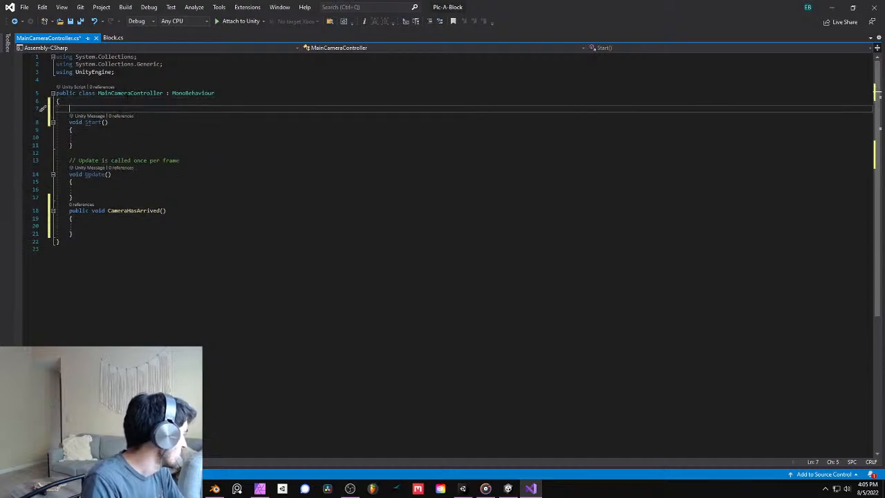
# - Glance at the Block script, then declare a public static bool named cameraInPosition above Start in MainCameraController
pyautogui.click(113, 38)
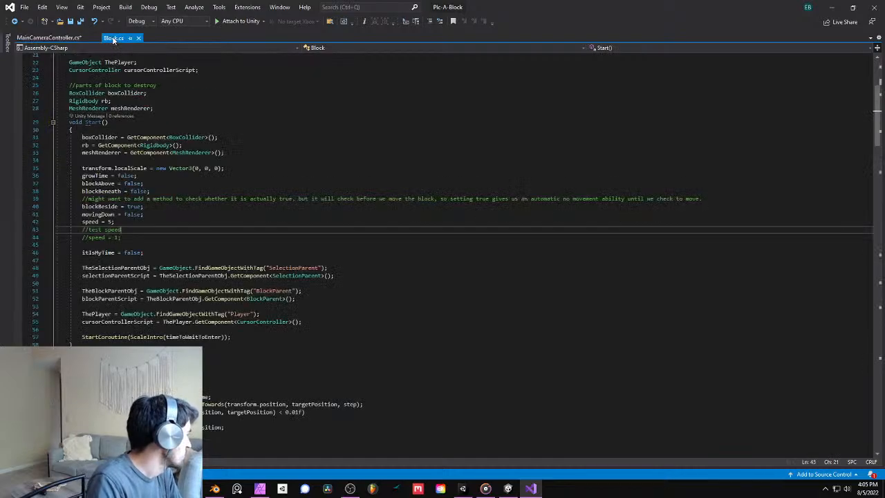
pyautogui.moveTo(426, 5); pyautogui.dragTo(884, 2)
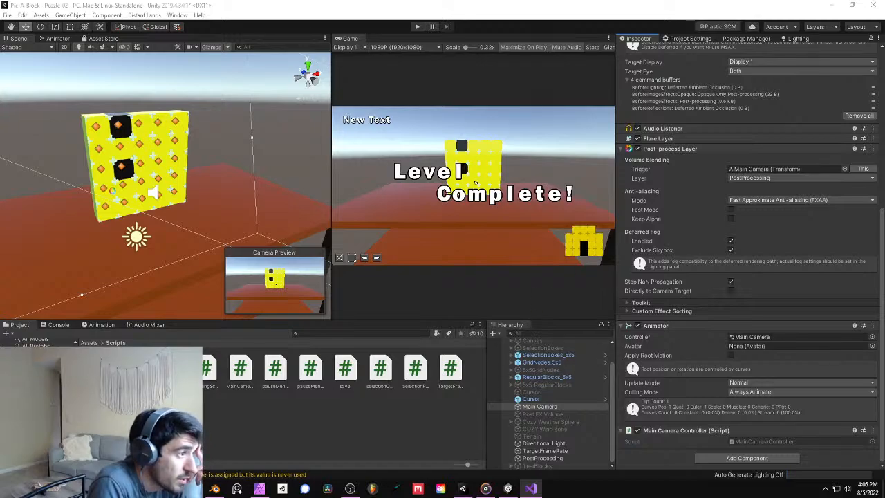
pyautogui.moveTo(0, 9); pyautogui.dragTo(385, 0)
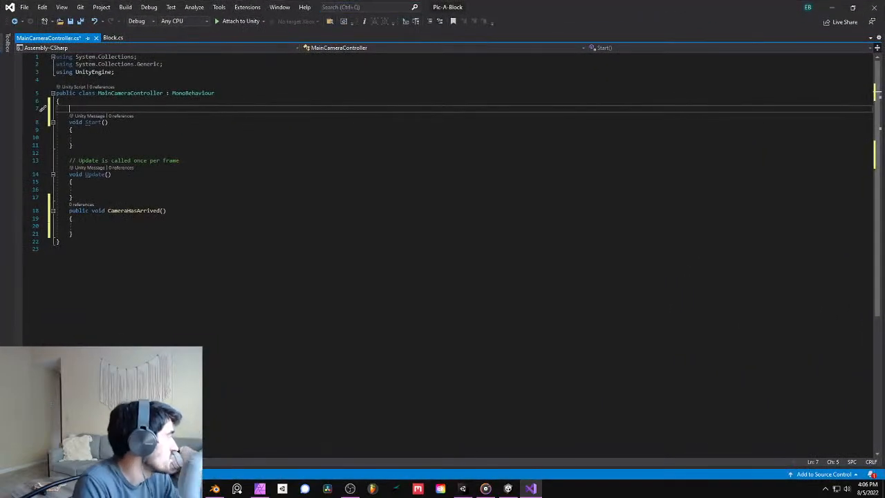
pyautogui.click(148, 219)
pyautogui.click(148, 223)
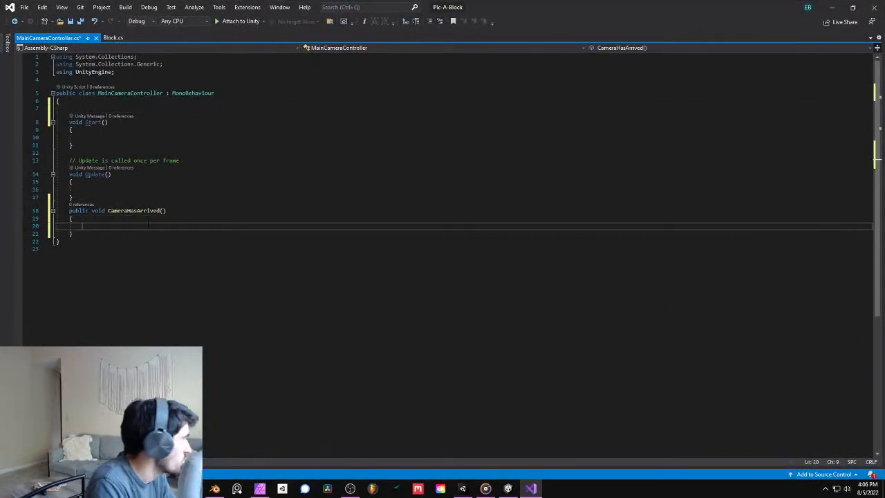
pyautogui.click(126, 111)
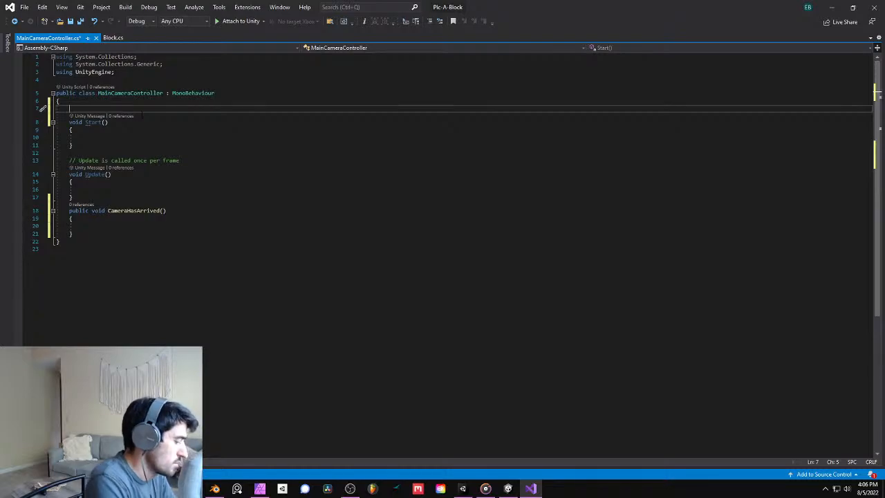
pyautogui.write('public static b')
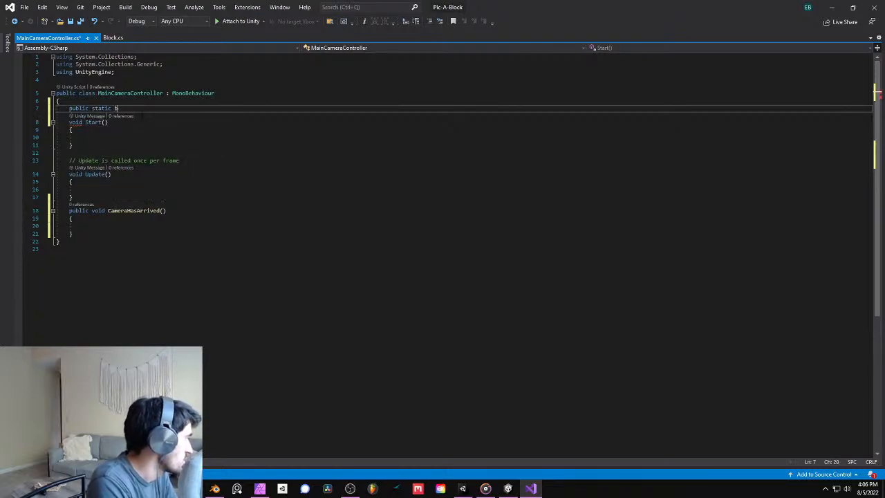
pyautogui.write('ool')
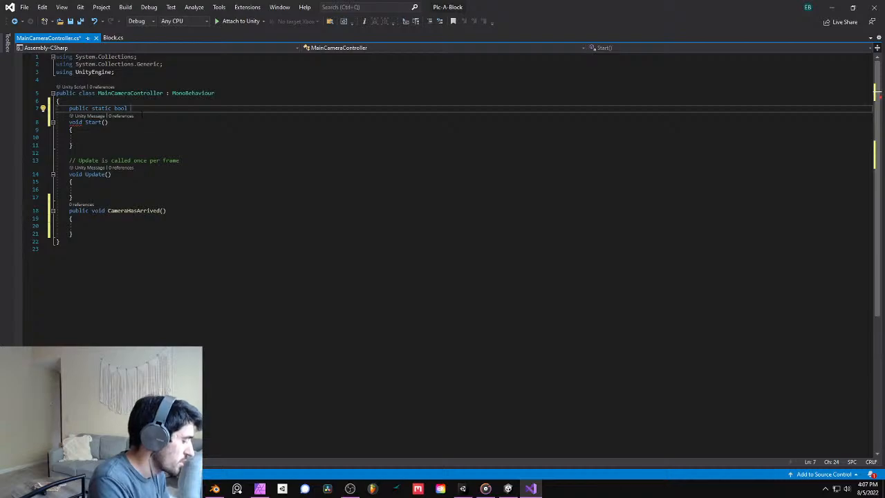
pyautogui.write('ca')
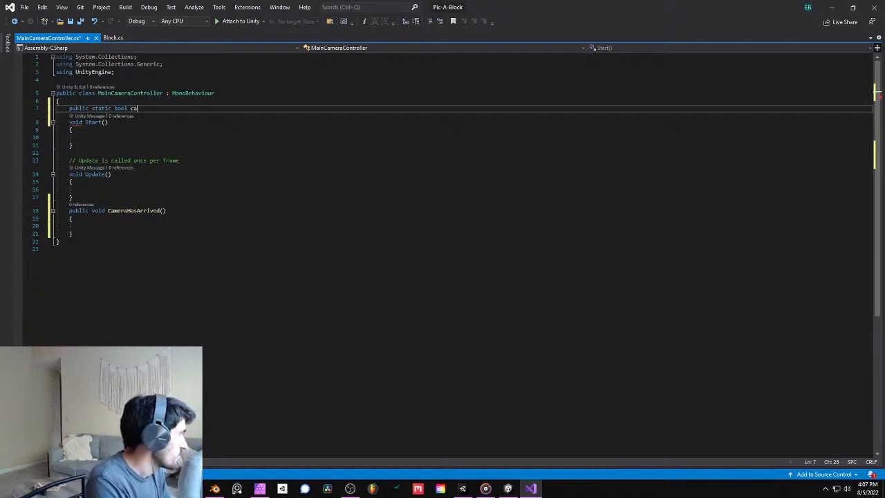
pyautogui.write('meraInPo')
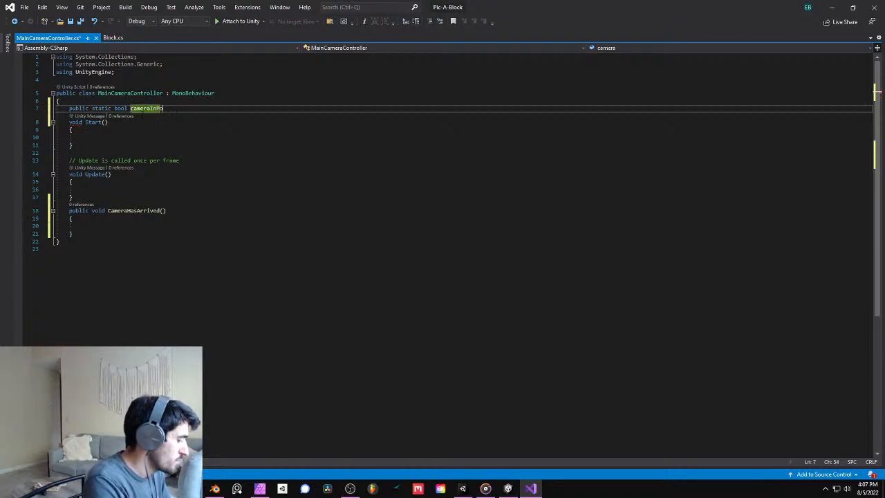
pyautogui.write('sition;')
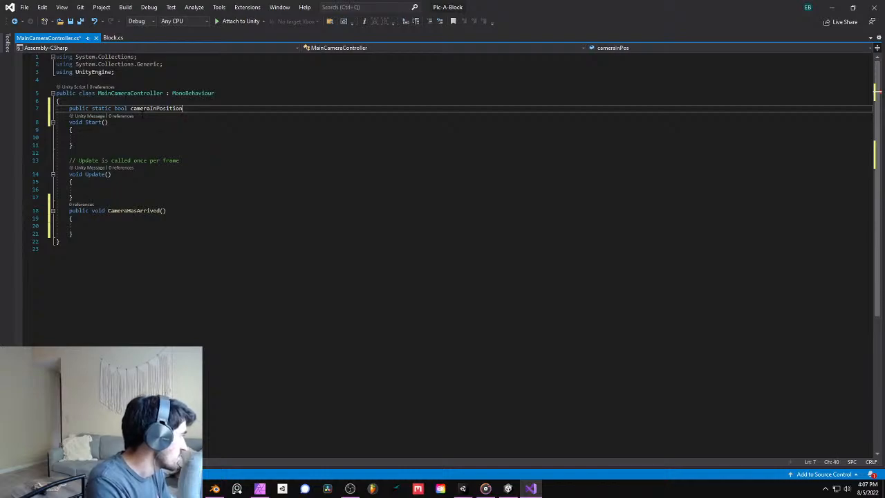
# - Initialise cameraInPosition to false inside the Start method
pyautogui.press('Down')
pyautogui.press('Down')
pyautogui.press('Down')
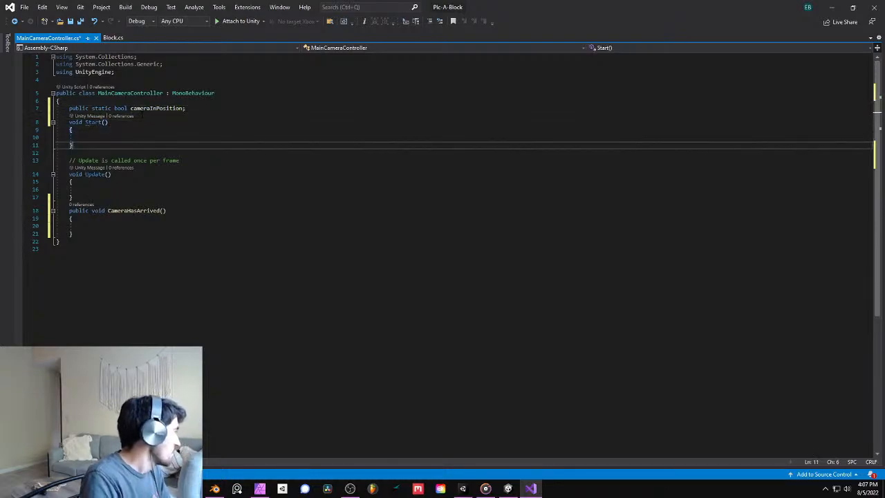
pyautogui.write('cam')
pyautogui.press('Tab')
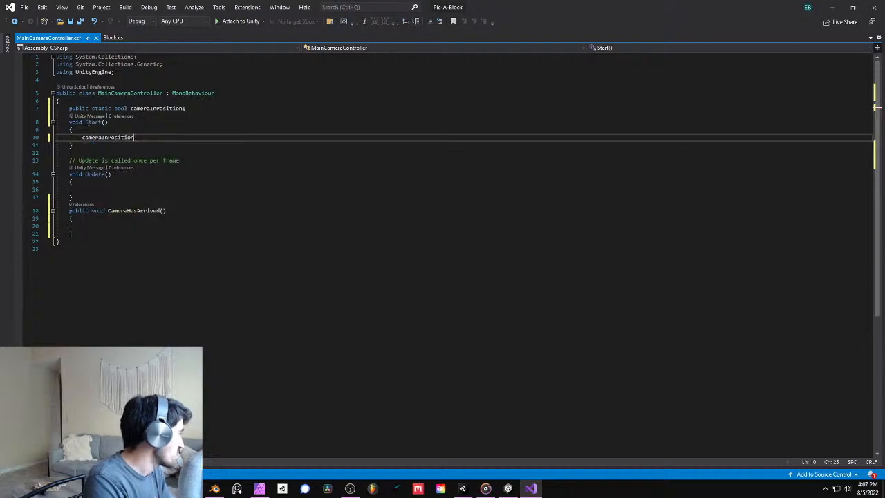
pyautogui.write('= false;')
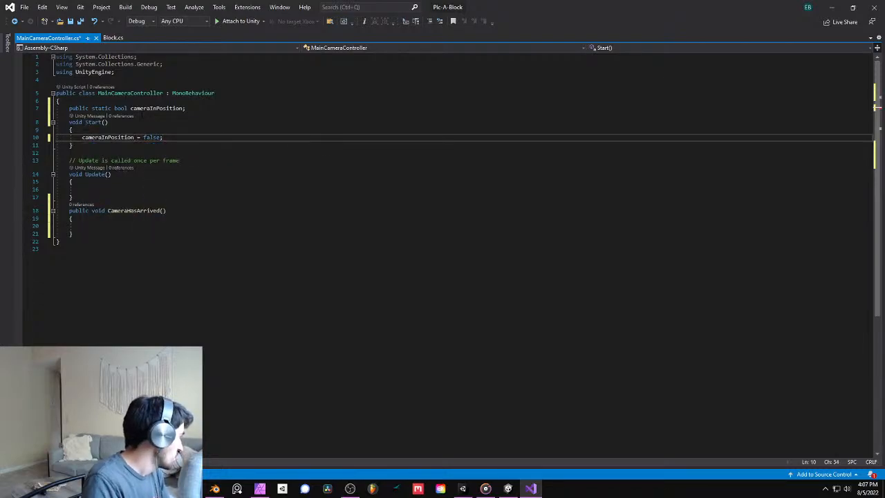
# - Set cameraInPosition to true inside the CameraHasArrived method
pyautogui.click(93, 225)
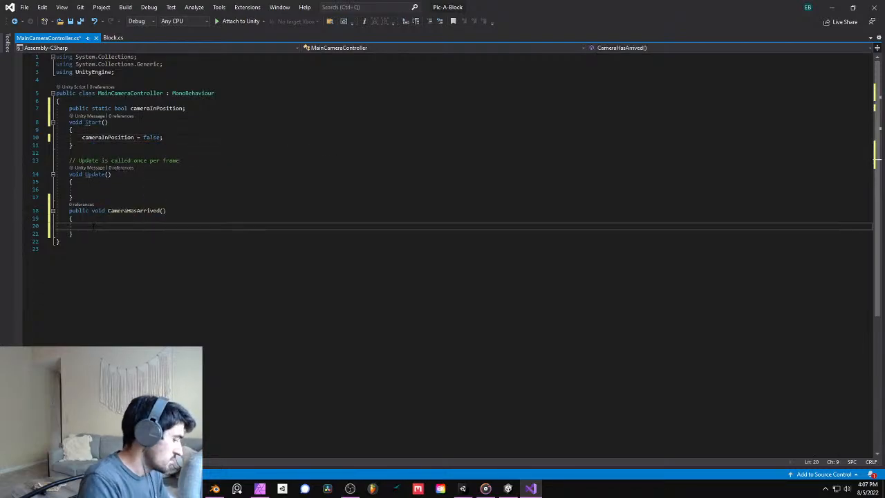
pyautogui.write('came')
pyautogui.press('Tab')
pyautogui.write('= t')
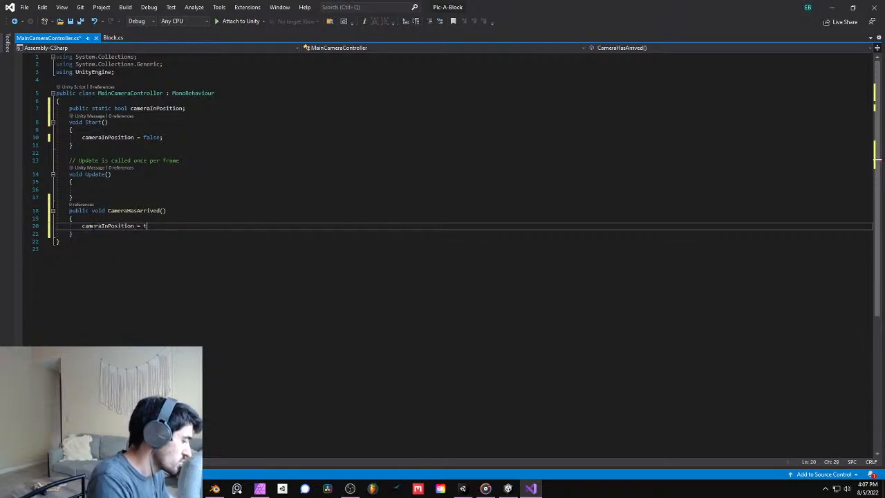
pyautogui.write('rue;')
# - Delete the unused Update method with its comment and the leftover blank lines
pyautogui.moveTo(73, 198); pyautogui.dragTo(56, 160)
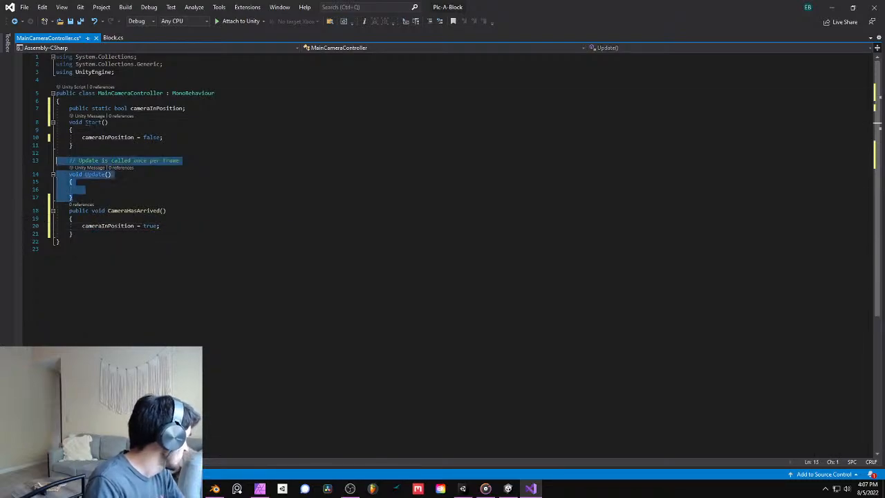
pyautogui.press('BackSpace')
# - Remove the System.Collections and System.Collections.Generic using lines plus the blank line below them, and save the script
pyautogui.press('BackSpace')
pyautogui.press('BackSpace')
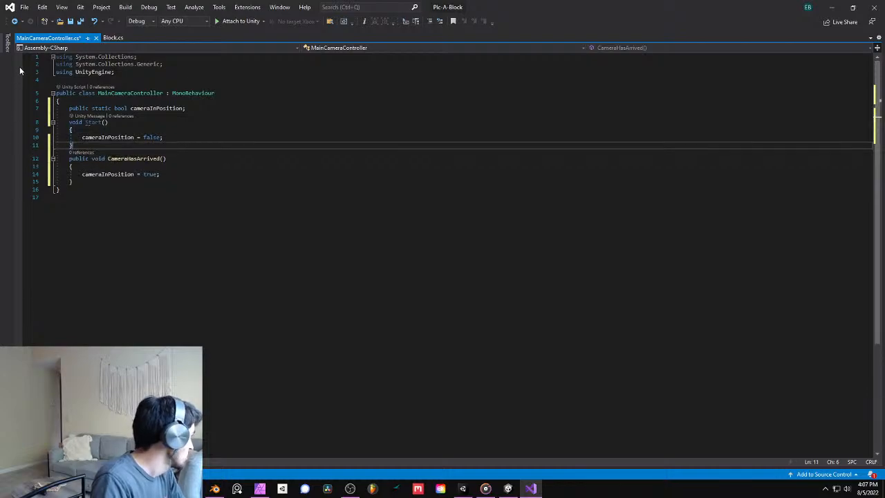
pyautogui.click(33, 63)
pyautogui.press('BackSpace')
pyautogui.click(33, 59)
pyautogui.press('BackSpace')
pyautogui.press('Down')
pyautogui.press('BackSpace')
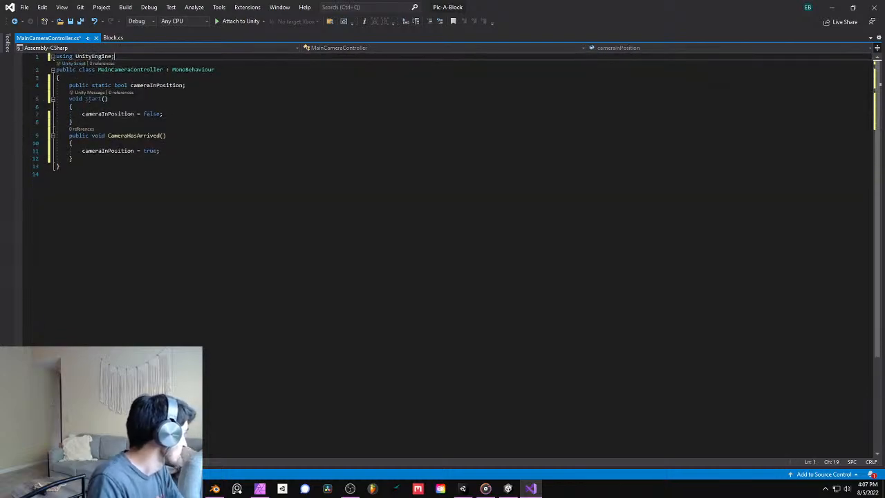
pyautogui.hotkey('ctrl', 's')
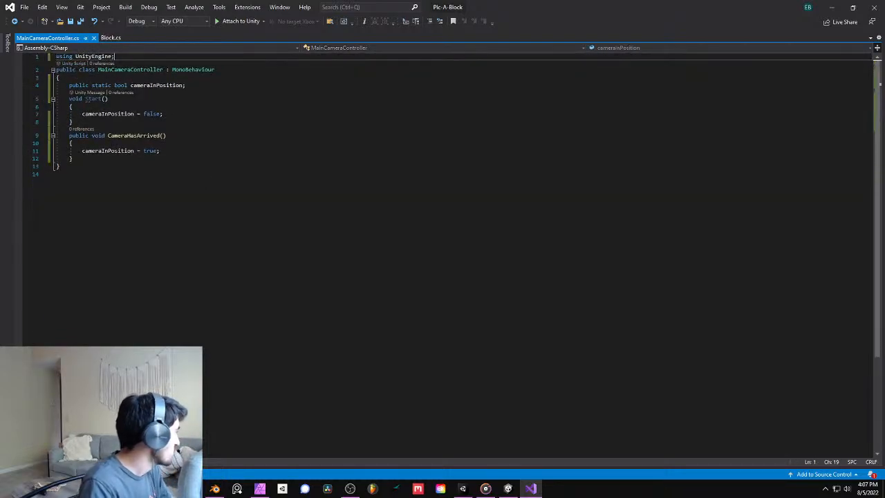
# - Return to Unity and assign the CameraHasArrived() function to the frame 40 event of the CameraEnterScene clip
pyautogui.click(831, 7)
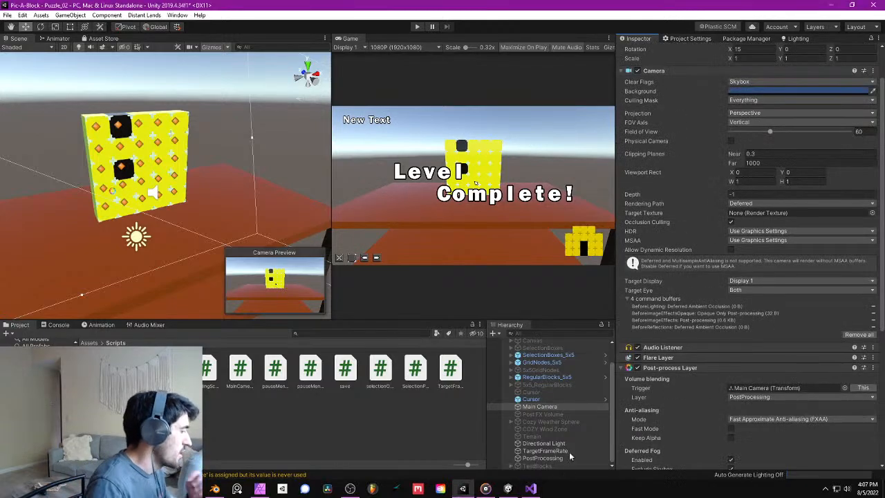
pyautogui.click(104, 325)
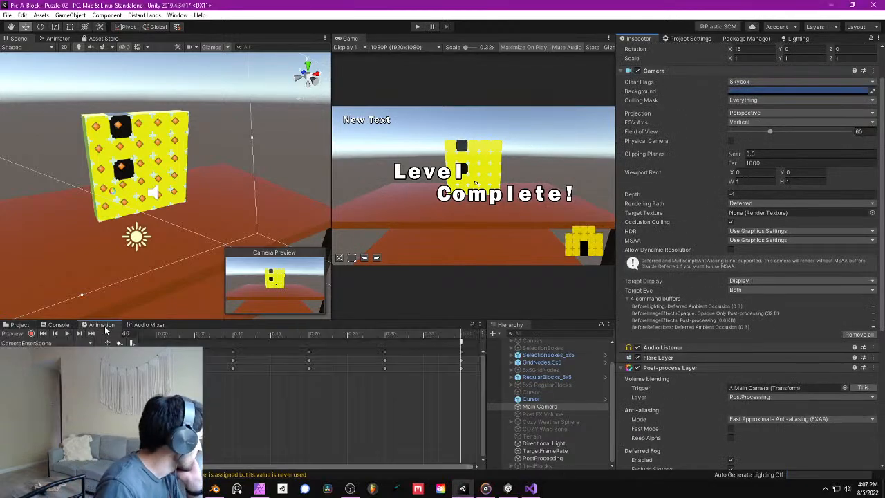
pyautogui.click(462, 343)
pyautogui.click(726, 72)
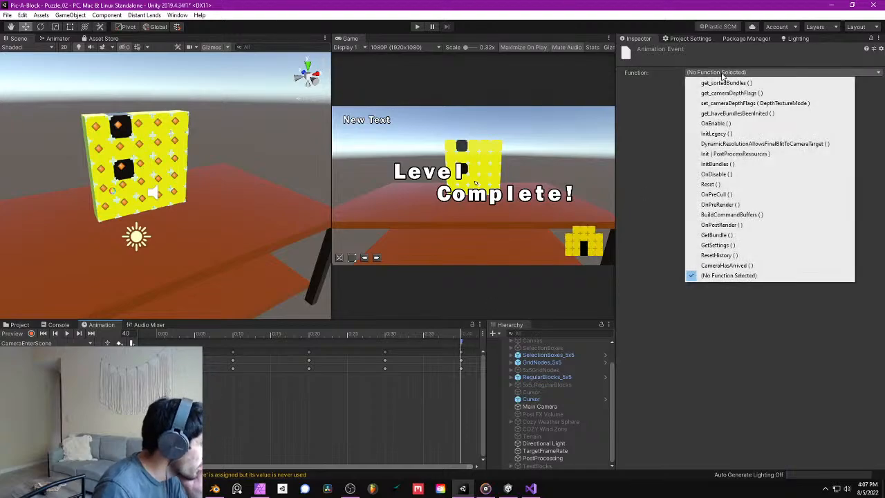
pyautogui.click(726, 265)
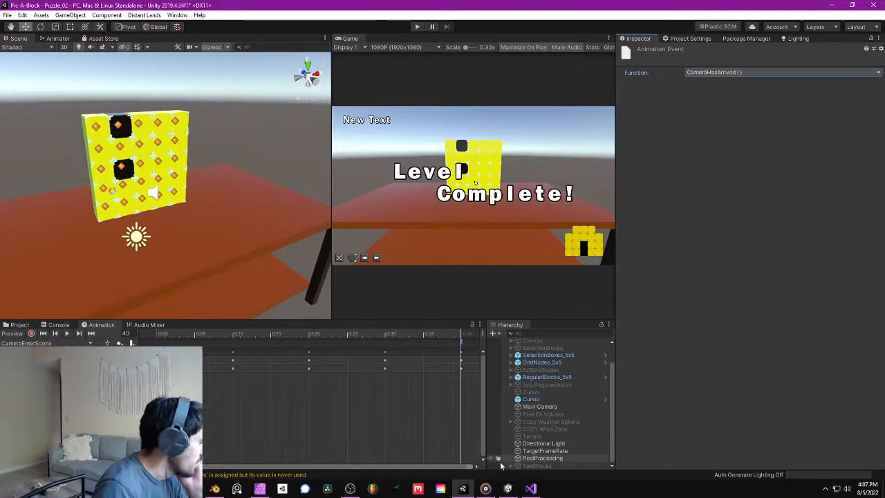
# - Switch back to Visual Studio to continue with the scripts
pyautogui.click(531, 488)
pyautogui.moveTo(613, 3); pyautogui.dragTo(884, 138)
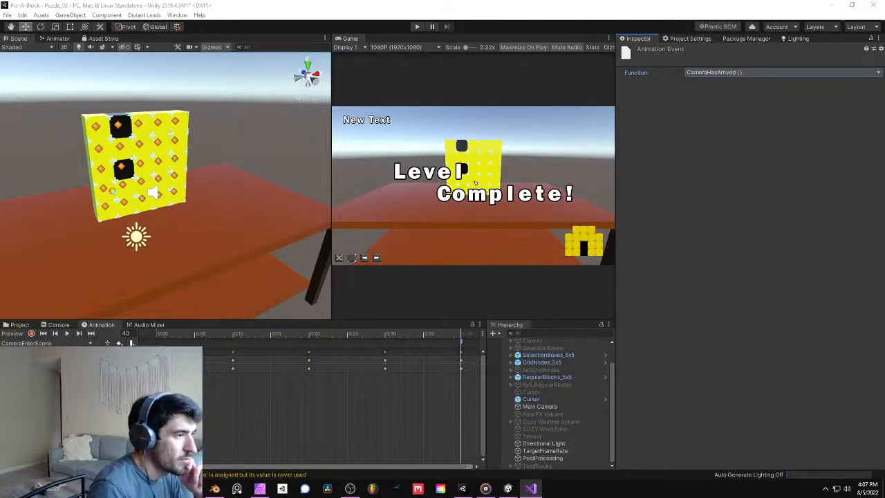
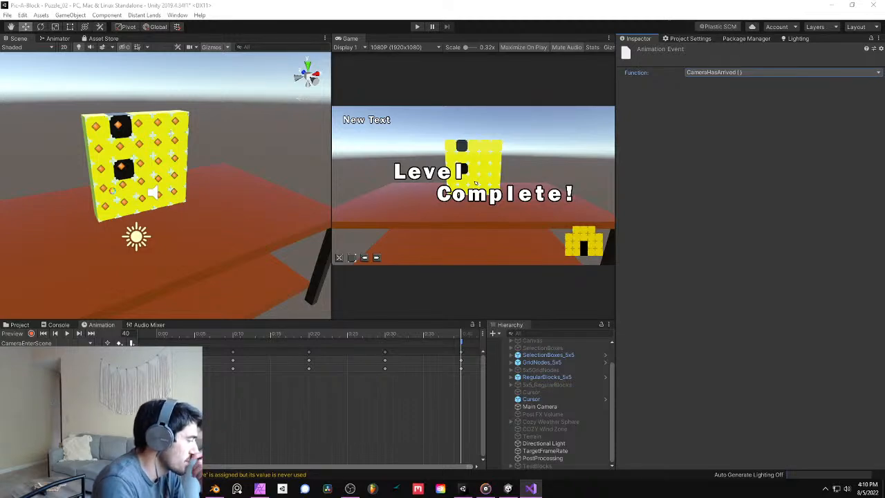
# - Review the functions available to the animation event at the end of the CameraEnterScene clip, keeping CameraHasArrived()
pyautogui.click(462, 343)
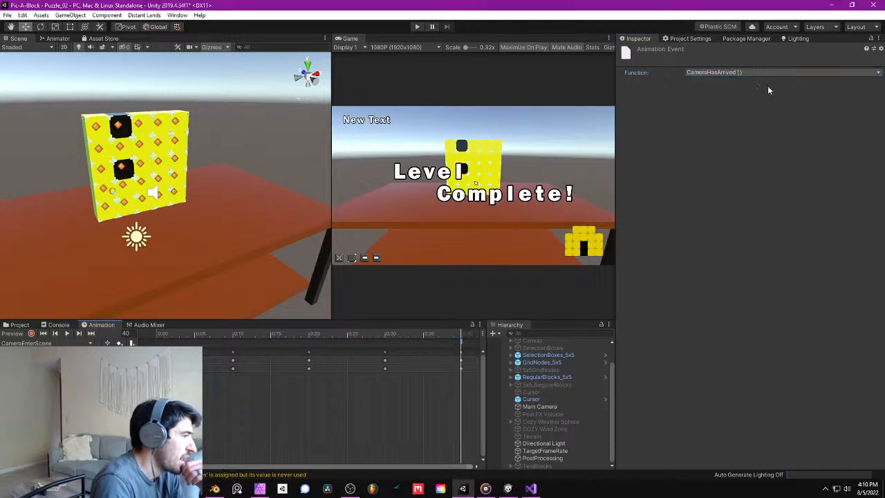
pyautogui.click(738, 72)
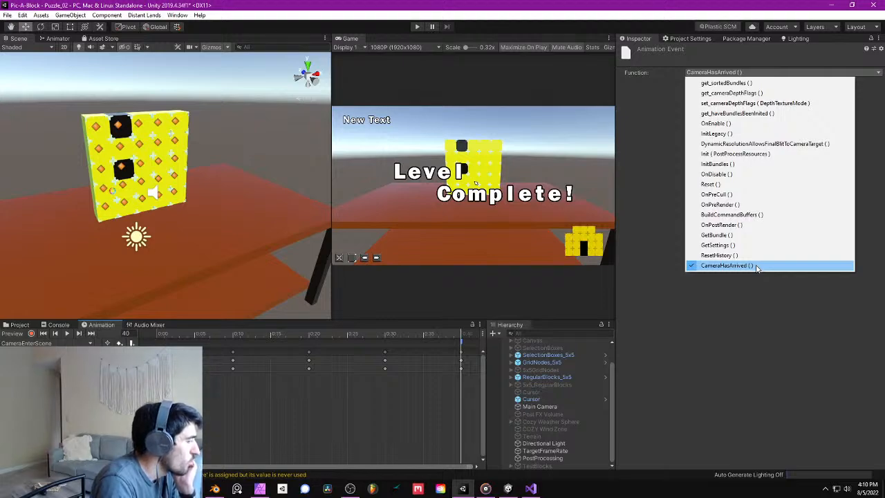
pyautogui.click(659, 273)
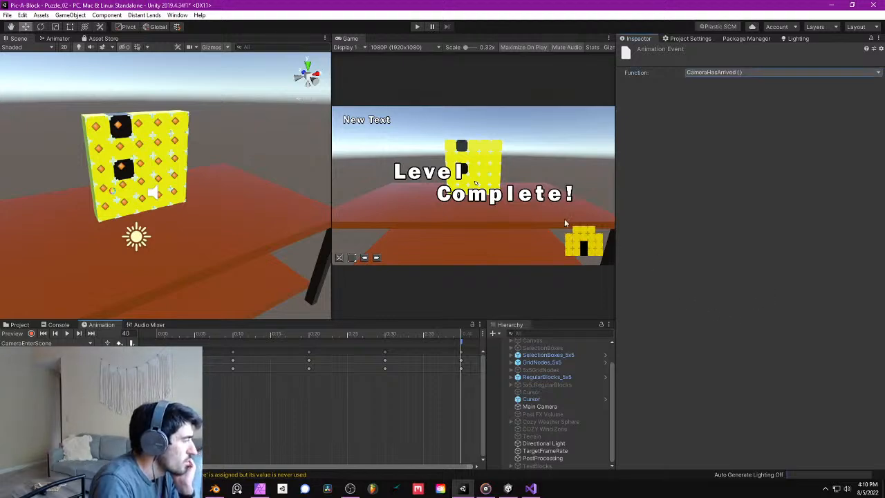
pyautogui.click(700, 72)
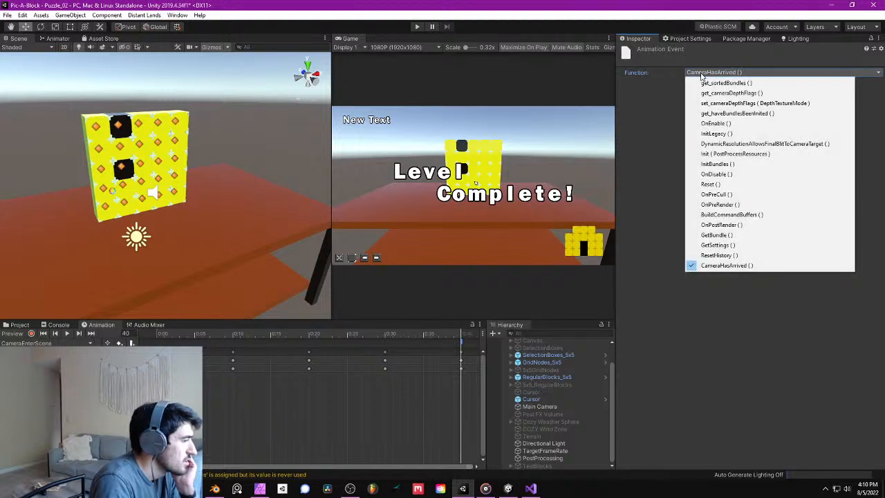
pyautogui.click(742, 269)
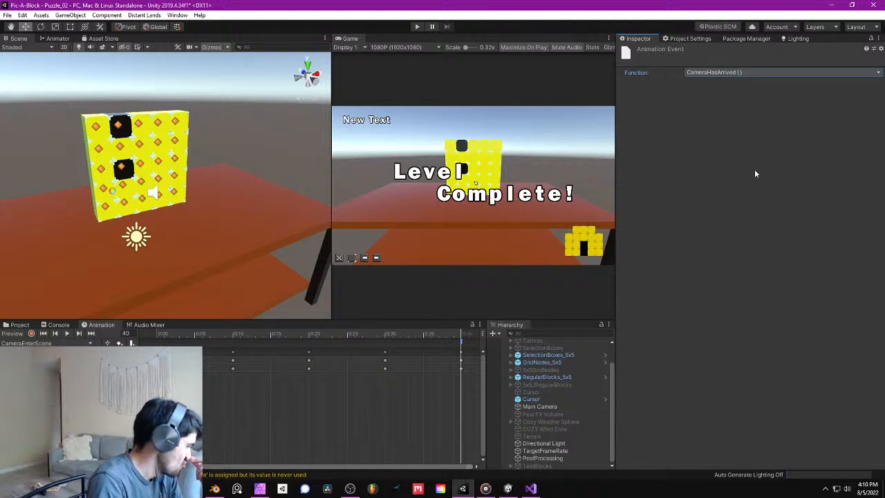
# - Inspect the RegularBlocks_5x5 object's components and its child blocks
pyautogui.click(580, 375)
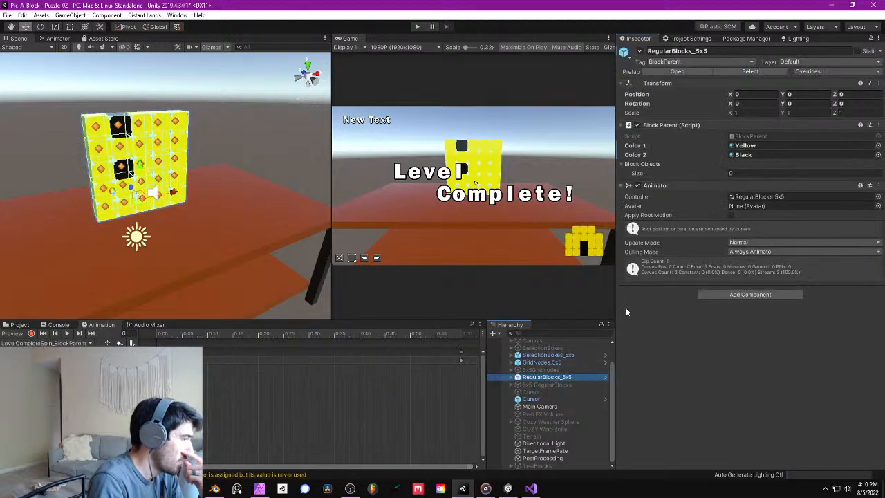
pyautogui.click(509, 378)
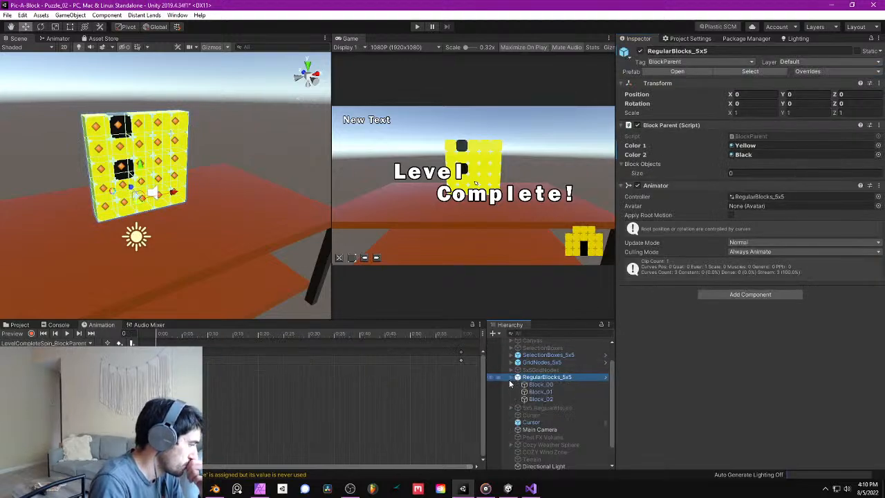
pyautogui.click(510, 379)
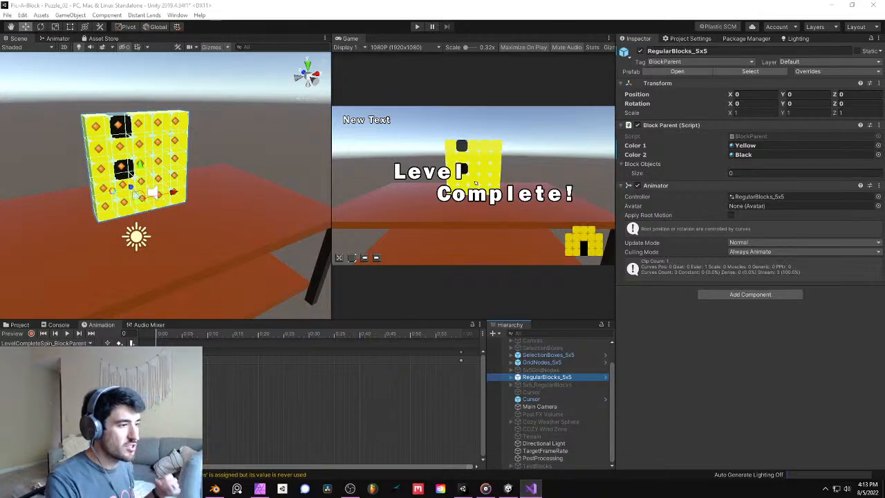
# - Switch to Visual Studio and review the CameraHasArrived() method in MainCameraController.cs
pyautogui.moveTo(884, 206); pyautogui.dragTo(426, 1)
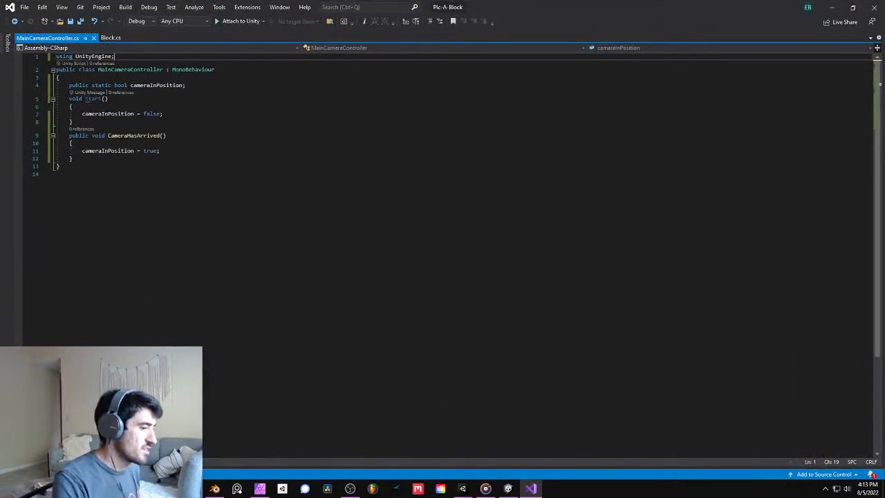
pyautogui.click(159, 151)
pyautogui.moveTo(73, 143); pyautogui.dragTo(72, 159)
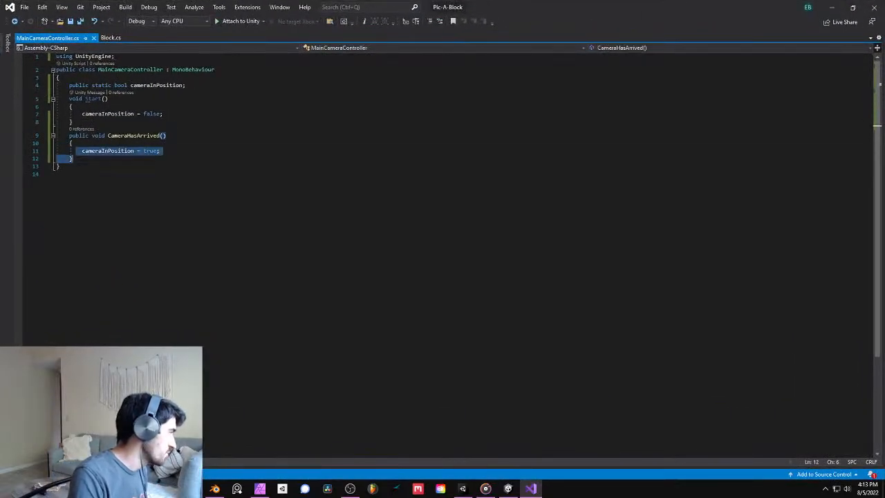
pyautogui.click(73, 143)
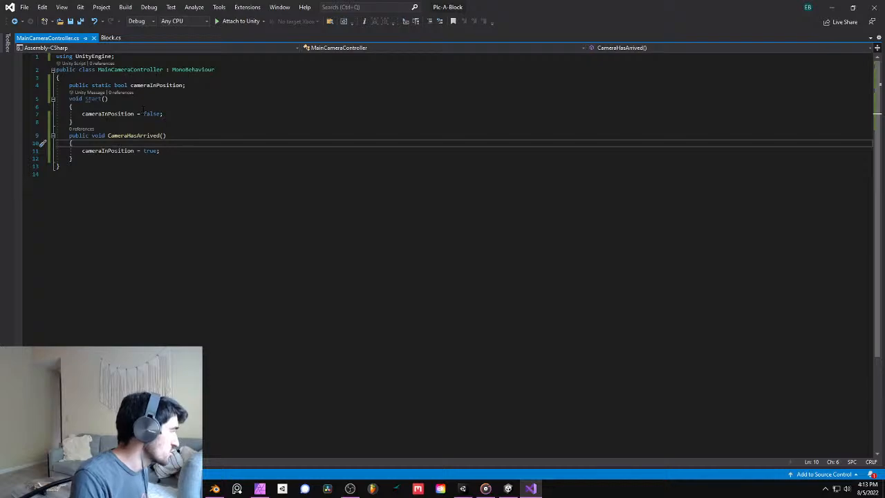
pyautogui.moveTo(159, 151); pyautogui.dragTo(74, 151)
pyautogui.click(160, 150)
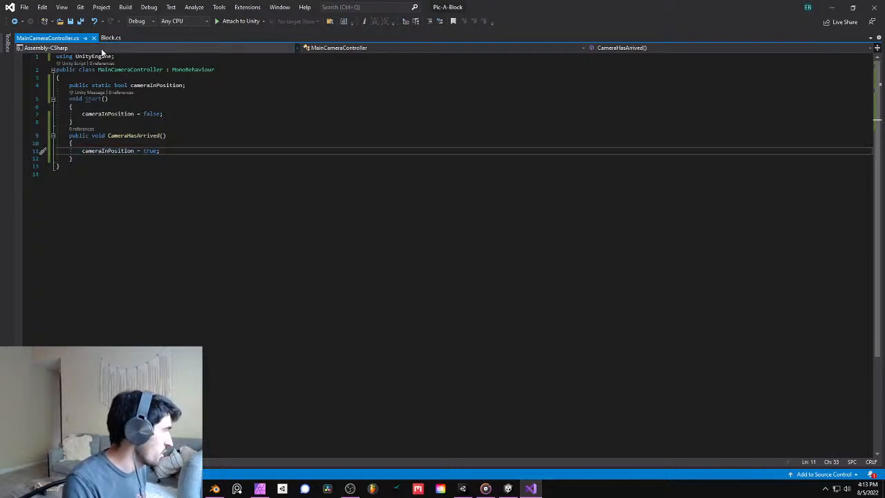
# - Review the start-up and Update() code in Block.cs, and return to Unity
pyautogui.moveTo(581, 4); pyautogui.dragTo(884, 14)
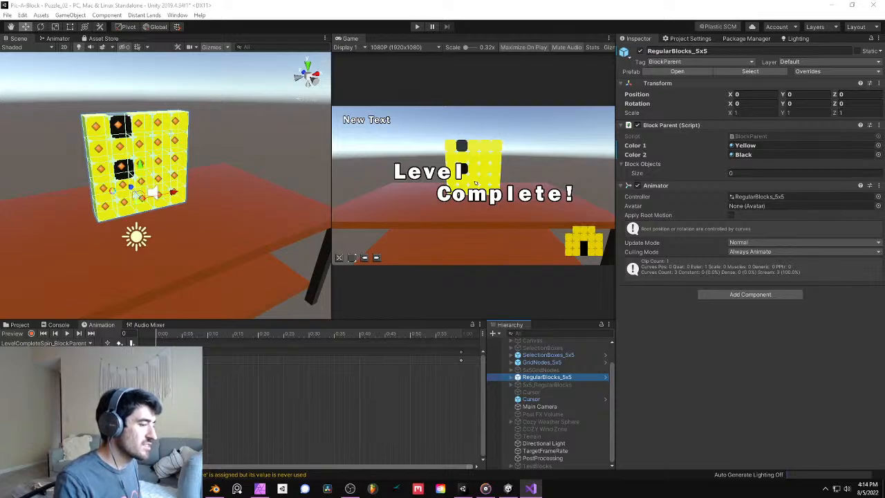
pyautogui.hotkey('alt', 'Tab')
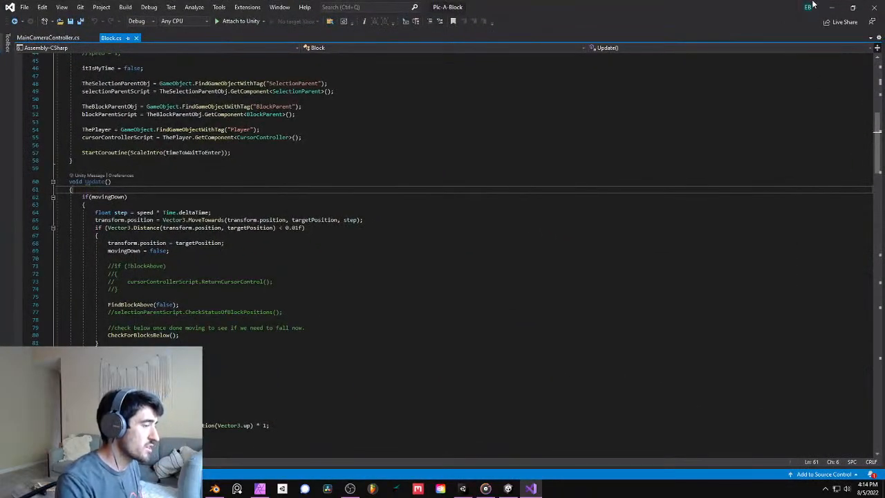
pyautogui.hotkey('alt', 'Tab')
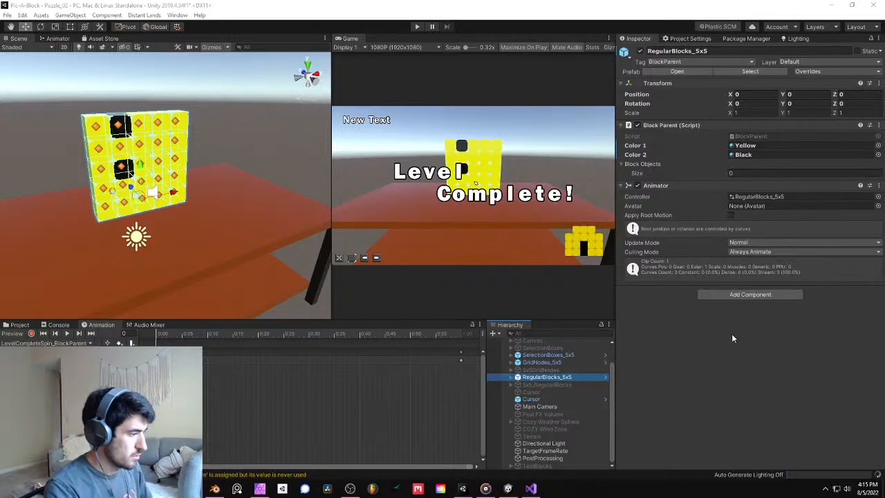
# - Save the scene, run the game to test the blocks' entrance, and stop play mode
pyautogui.click(514, 247)
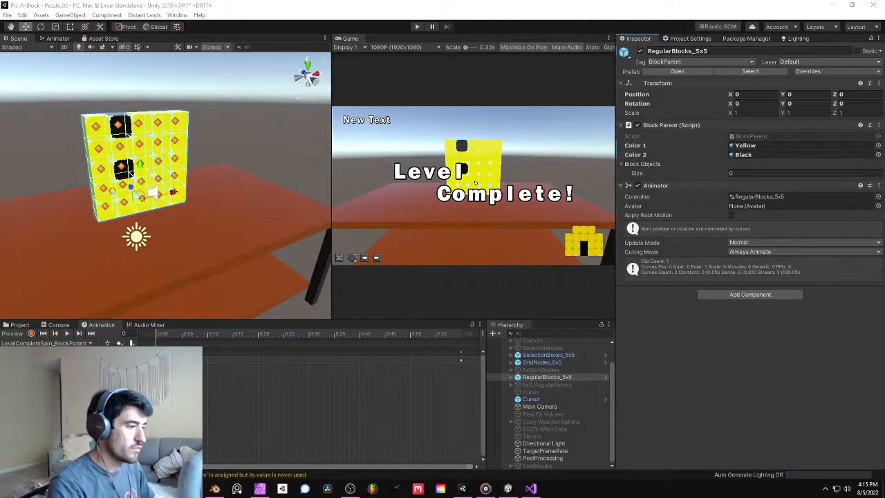
pyautogui.moveTo(182, 110); pyautogui.dragTo(160, 101, button='right')
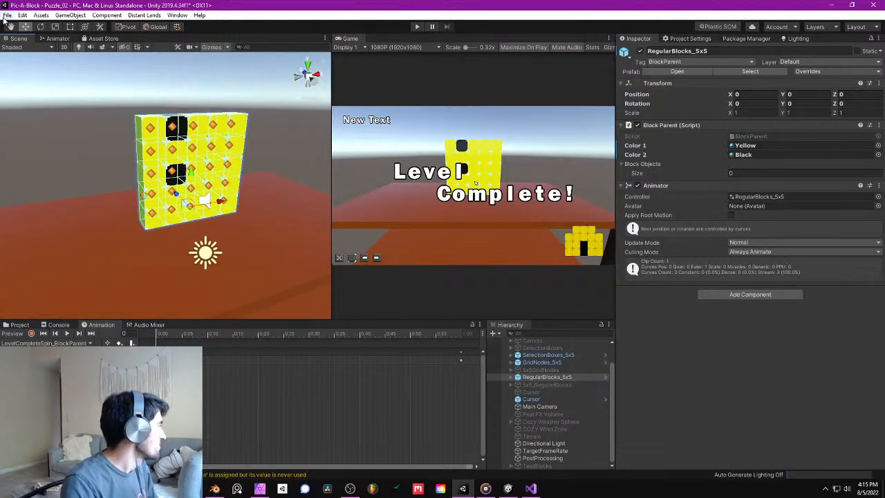
pyautogui.click(6, 14)
pyautogui.click(36, 51)
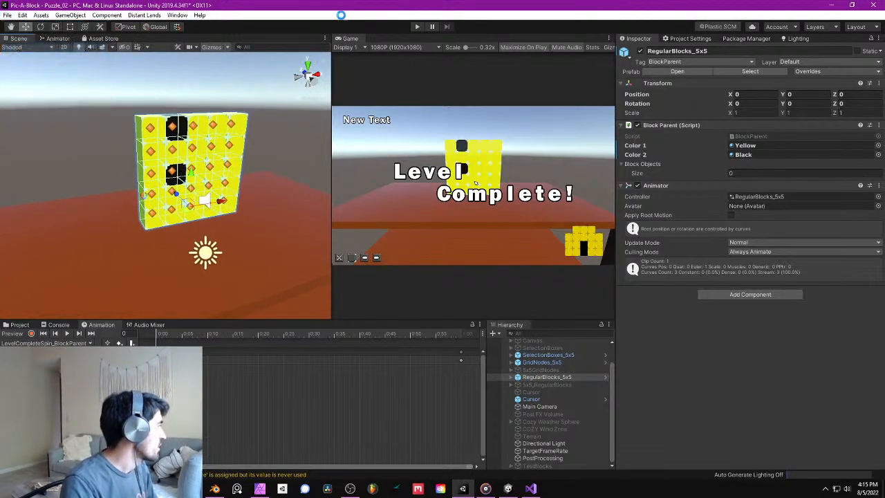
pyautogui.click(416, 27)
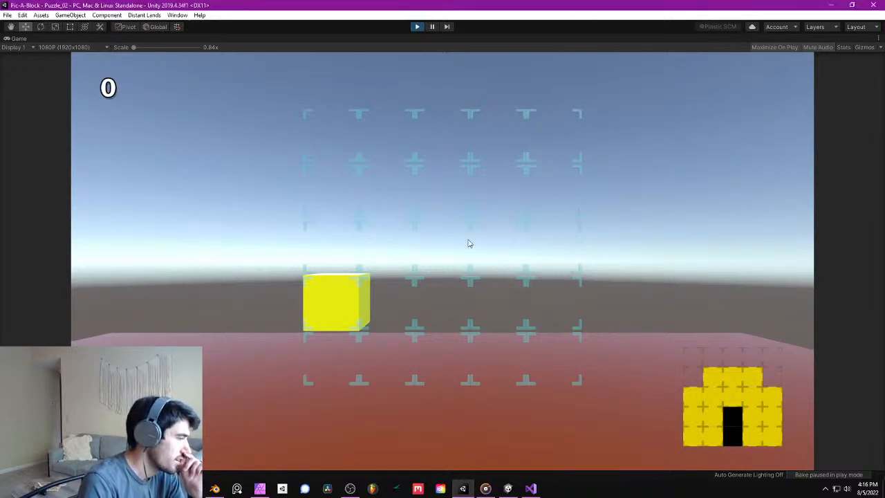
pyautogui.click(416, 26)
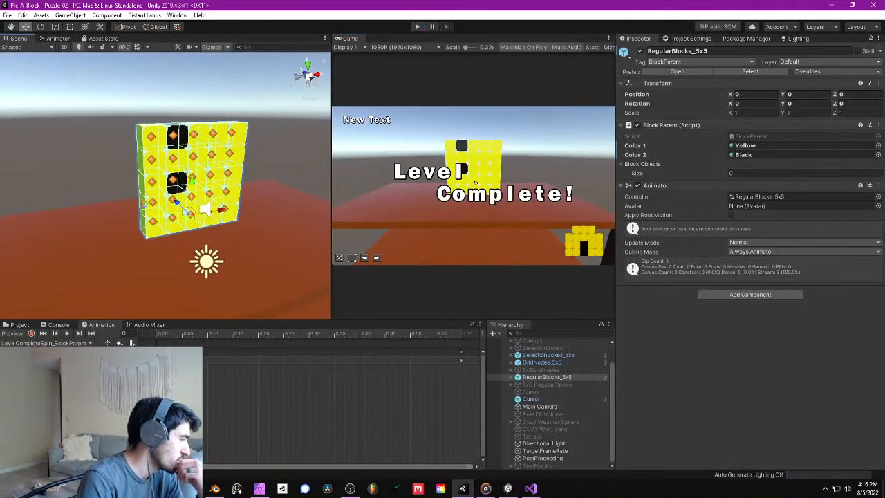
# - Switch to Visual Studio and begin a public void method above the ScaleIntro coroutine in Block.cs
pyautogui.click(533, 489)
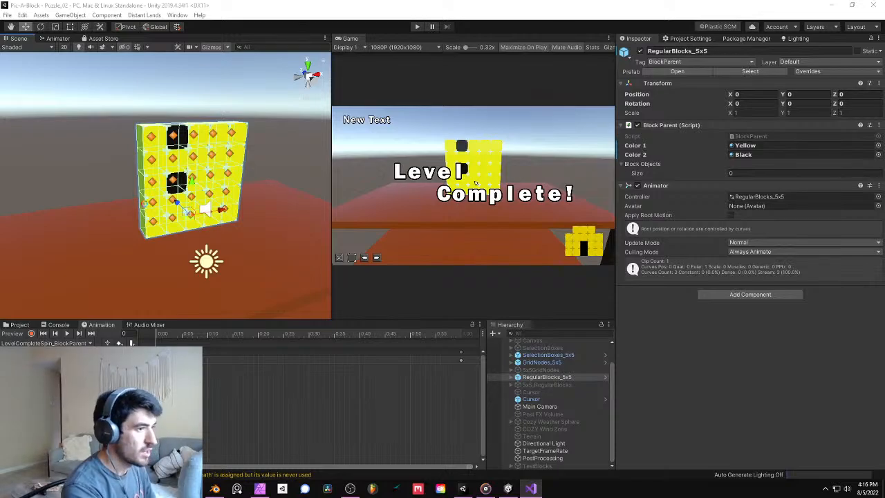
pyautogui.moveTo(884, 235); pyautogui.dragTo(484, 2)
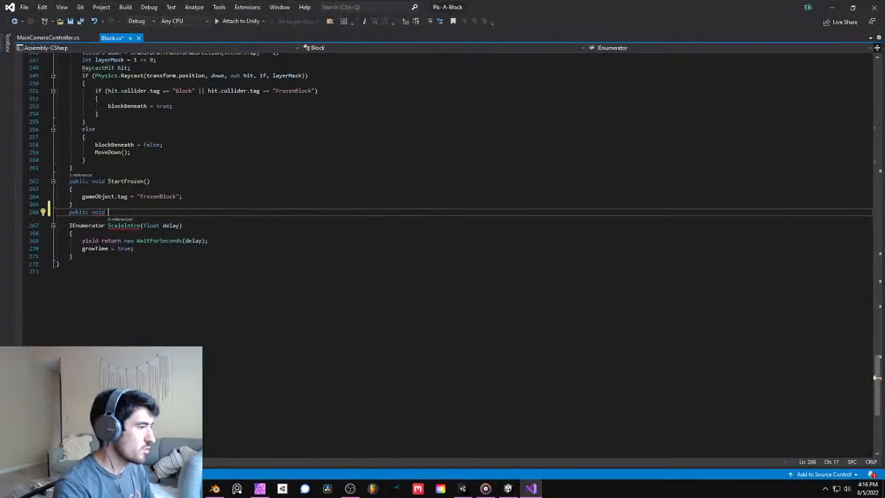
pyautogui.click(142, 226)
pyautogui.click(128, 212)
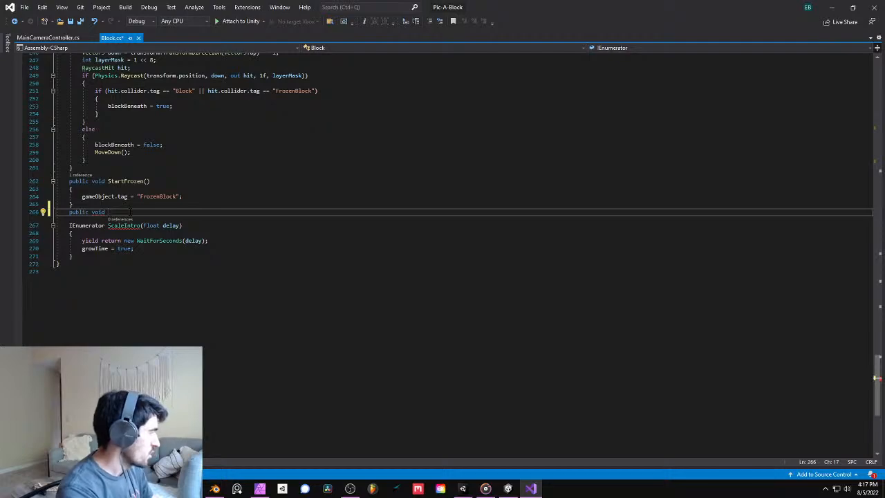
pyautogui.write('E')
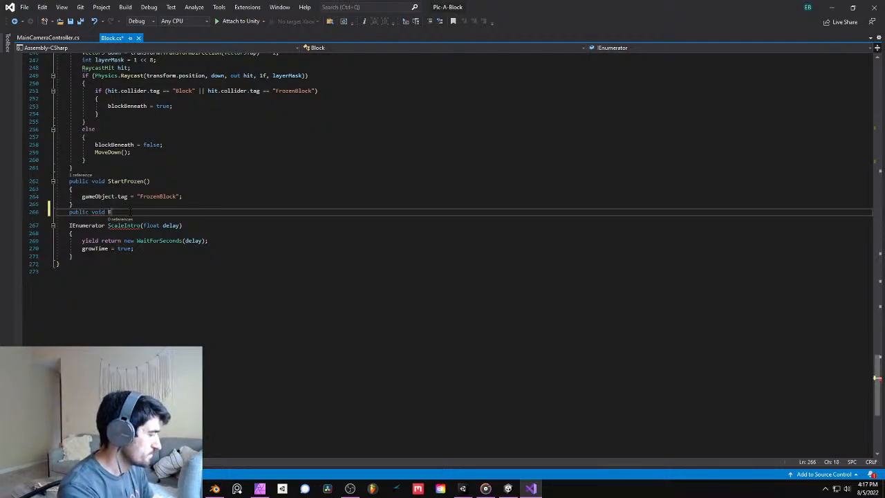
pyautogui.write('nterA')
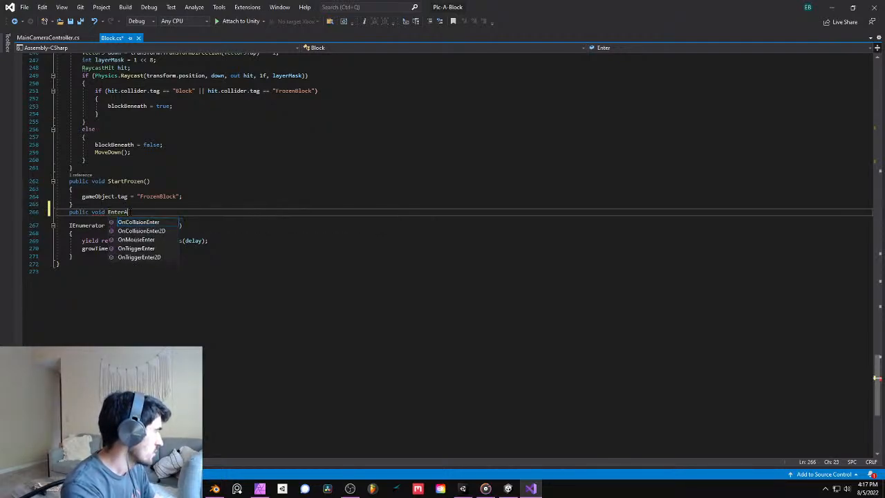
pyautogui.press('BackSpace')
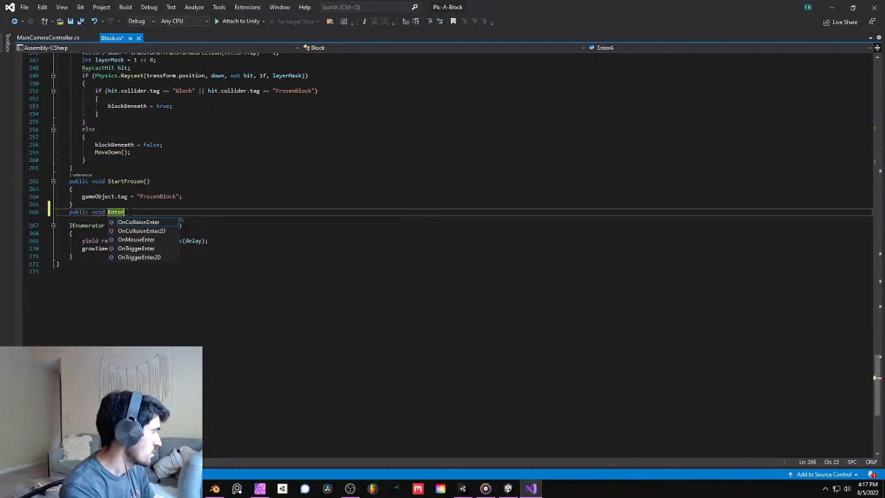
pyautogui.write('Ha')
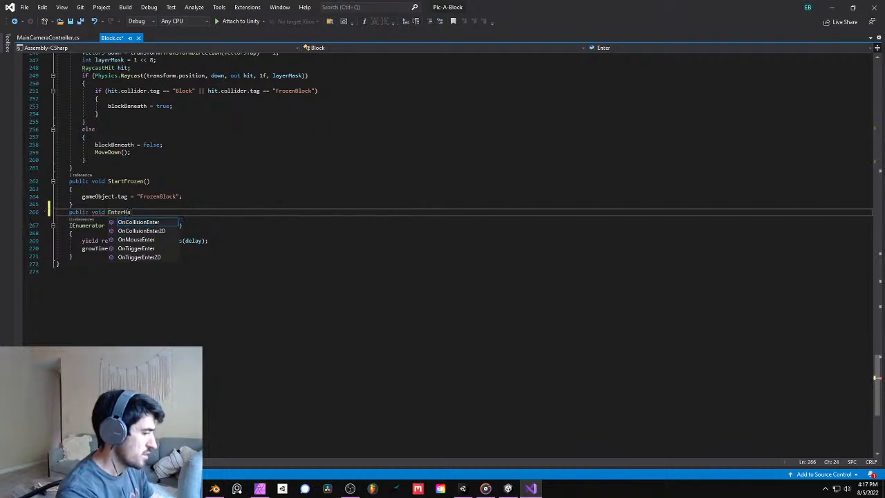
pyautogui.write('sStarted')
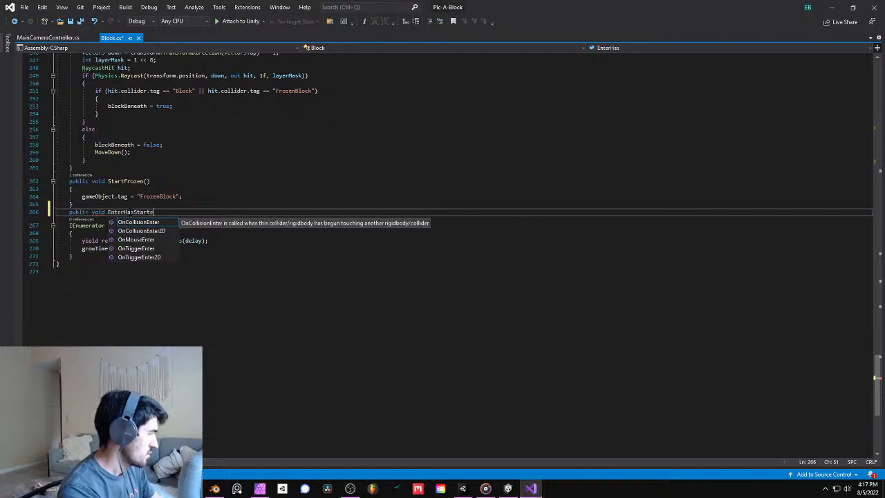
pyautogui.press('BackSpace')
pyautogui.press('BackSpace')
pyautogui.press('BackSpace')
pyautogui.press('BackSpace')
pyautogui.press('BackSpace')
pyautogui.press('BackSpace')
pyautogui.press('BackSpace')
pyautogui.press('BackSpace')
pyautogui.press('BackSpace')
pyautogui.press('BackSpace')
pyautogui.press('BackSpace')
pyautogui.press('BackSpace')
pyautogui.press('BackSpace')
pyautogui.press('BackSpace')
pyautogui.press('BackSpace')
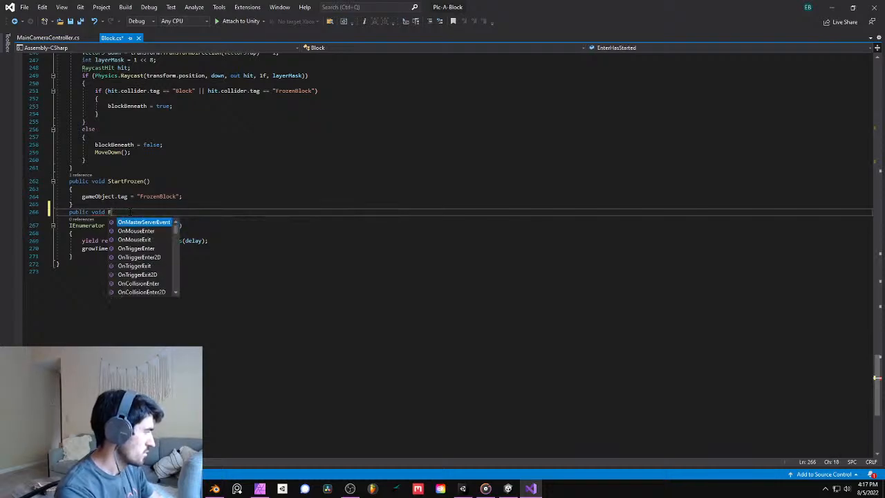
# - Name the new method TimeToStartGrowth() and give it a body containing StartCoroutine(ScaleIntro(timeToWaitToEnter));
pyautogui.write('TimeTo')
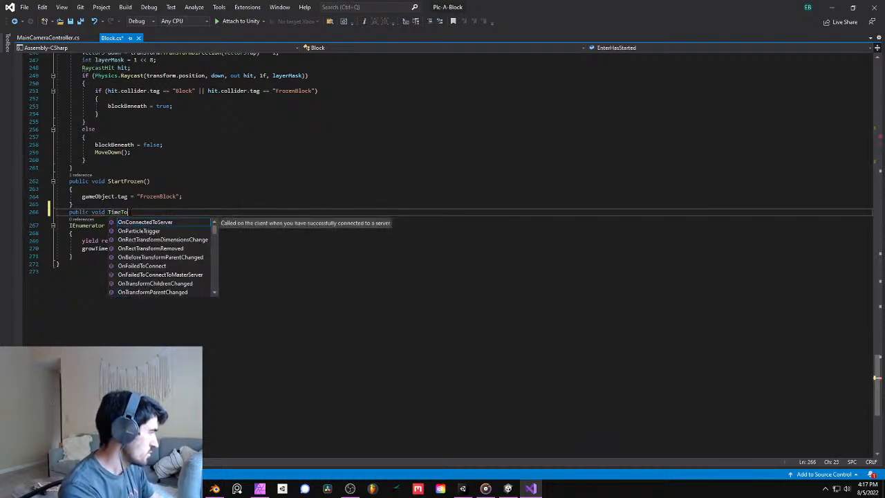
pyautogui.write('StartGr')
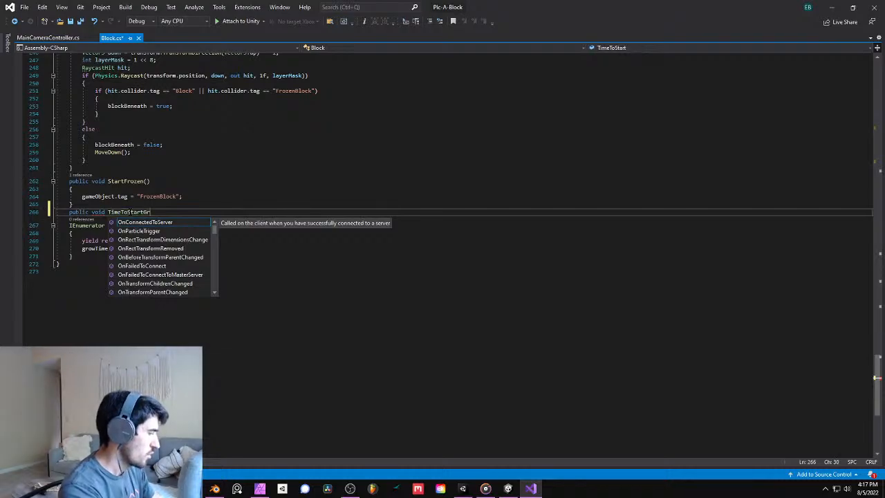
pyautogui.write('owth()')
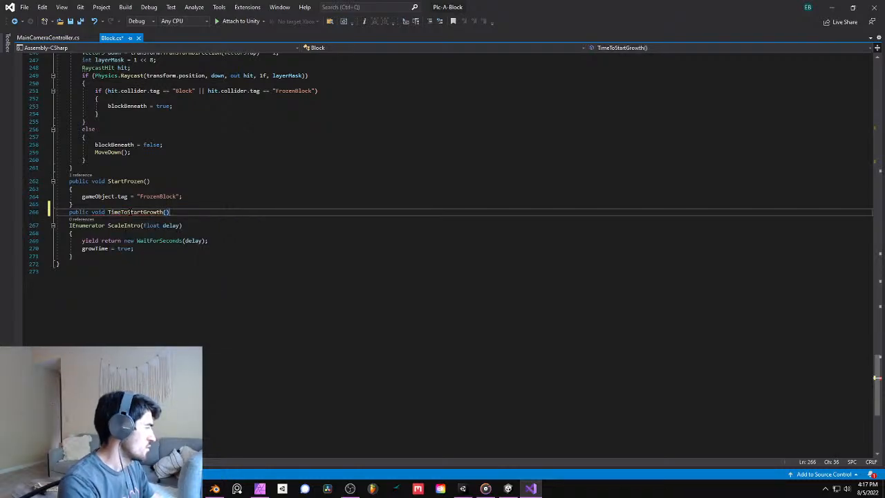
pyautogui.press('Return')
pyautogui.write('{')
pyautogui.press('Return')
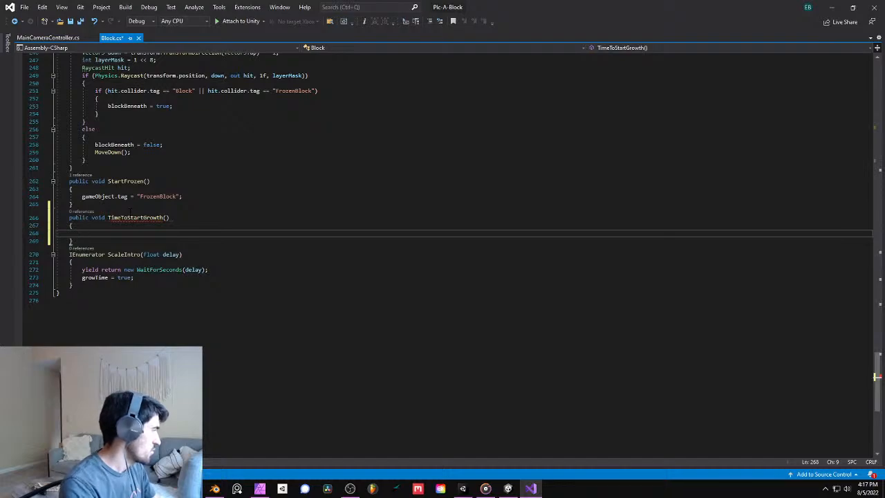
pyautogui.write('StartCoroutine(ScaleIntro(timeToWaitToEnter));')
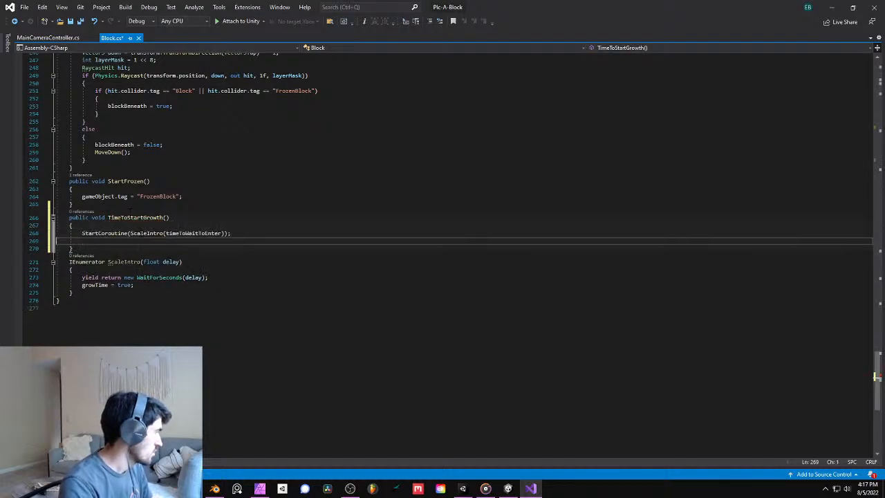
pyautogui.press('BackSpace')
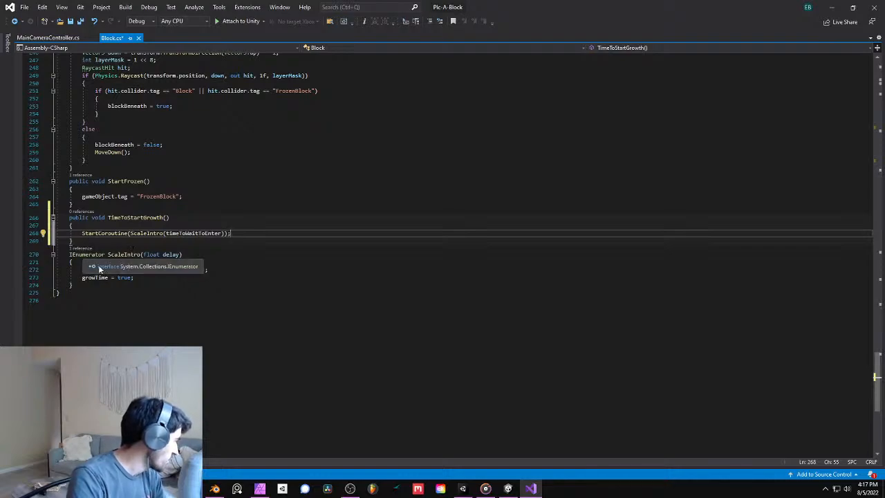
# - Save Block.cs, check the RegularBlocks_5x5 object in Unity, and return to Visual Studio
pyautogui.click(135, 278)
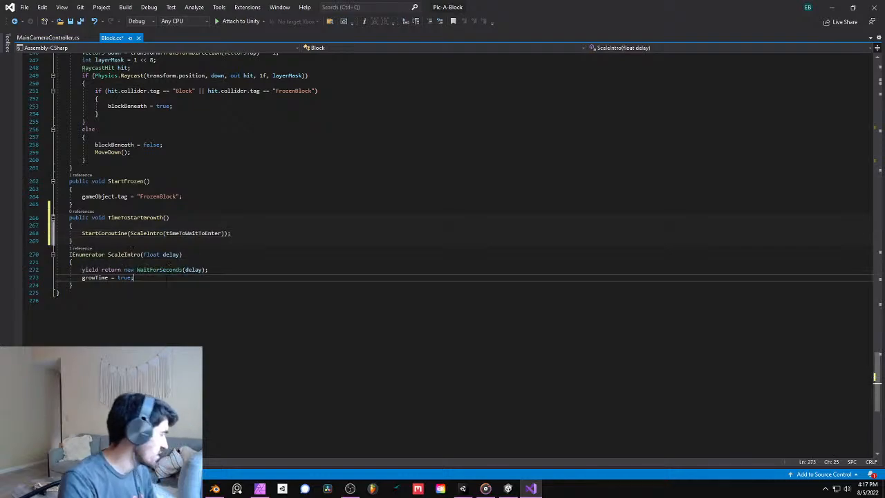
pyautogui.hotkey('ctrl', 's')
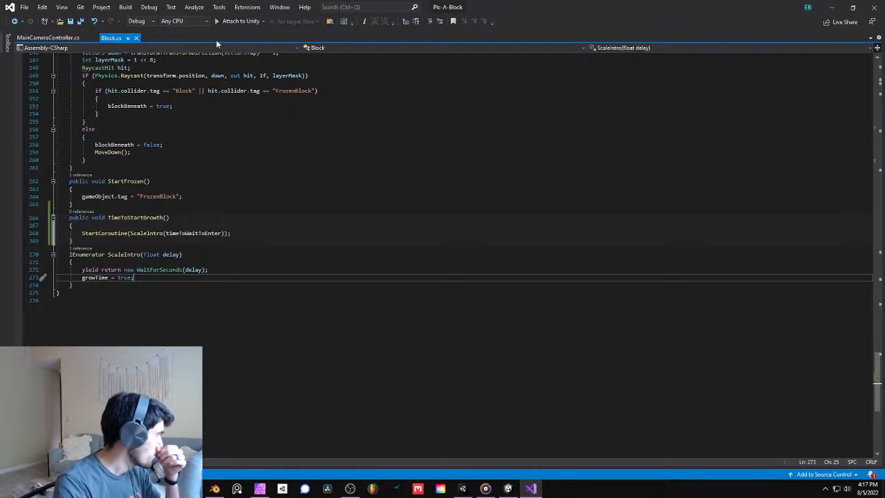
pyautogui.hotkey('alt', 'Tab')
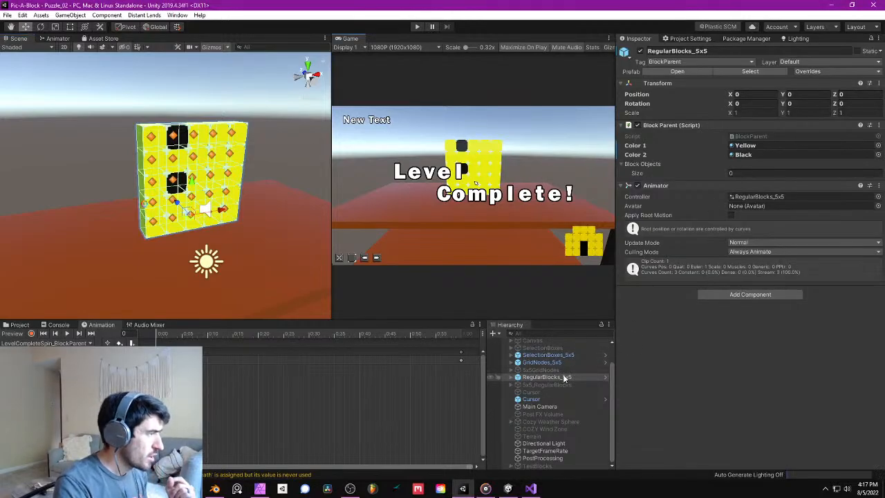
pyautogui.hotkey('alt', 'Tab')
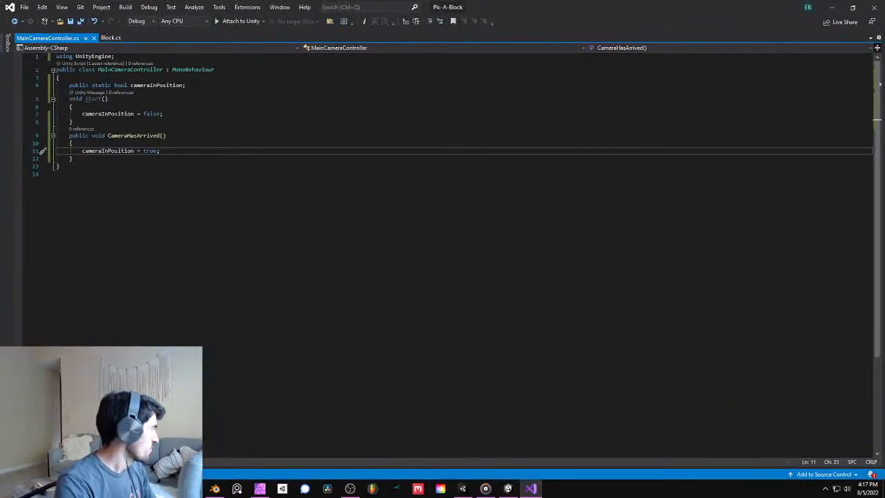
# - Declare a GameObject field named BlockParent below cameraInPosition in MainCameraController.cs, separated by a blank line
pyautogui.click(215, 97)
pyautogui.click(215, 85)
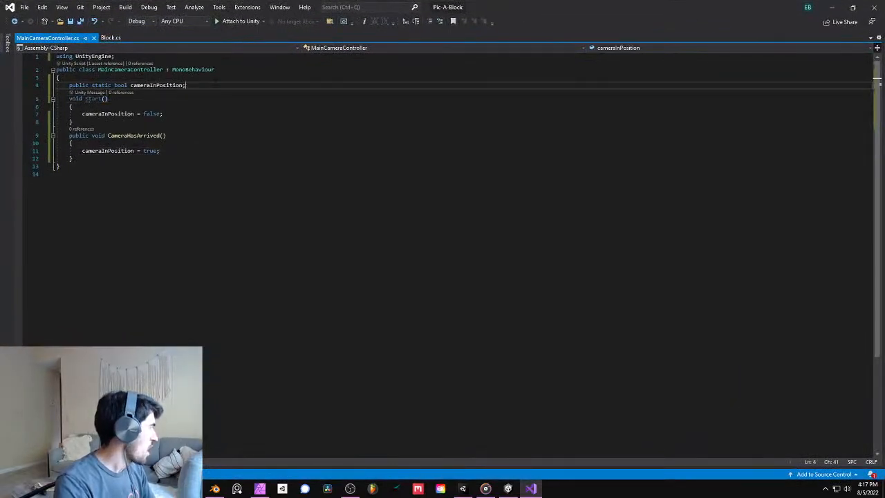
pyautogui.press('Return')
pyautogui.press('Return')
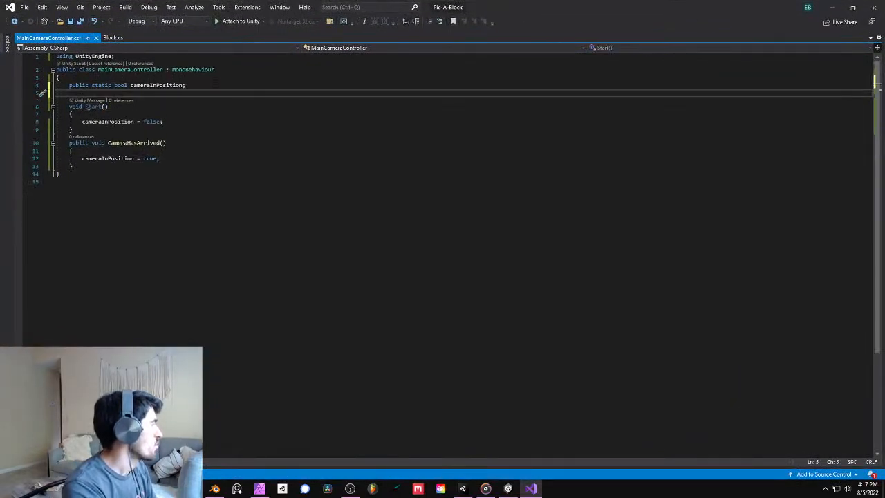
pyautogui.write('ga bl')
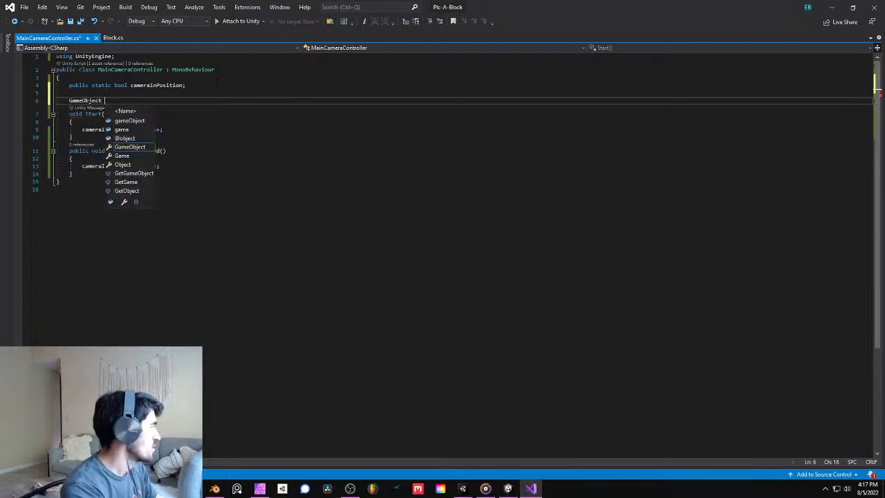
pyautogui.press('BackSpace')
pyautogui.press('BackSpace')
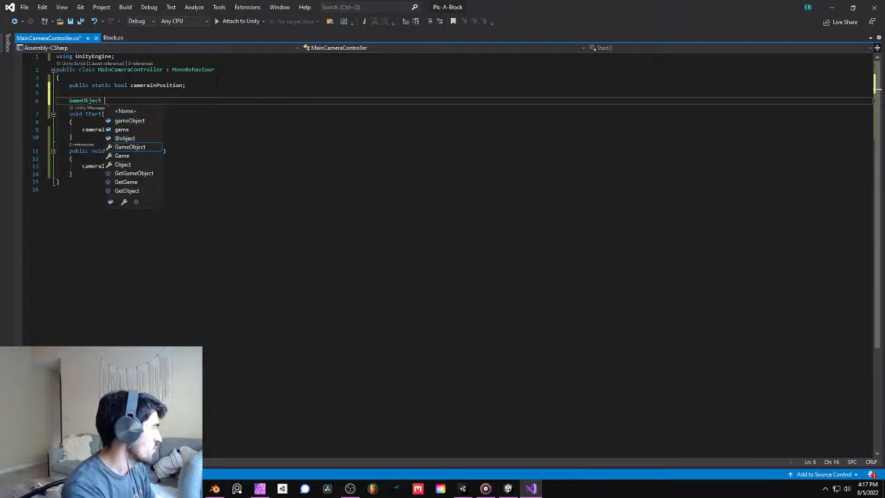
pyautogui.write('BlockParent;')
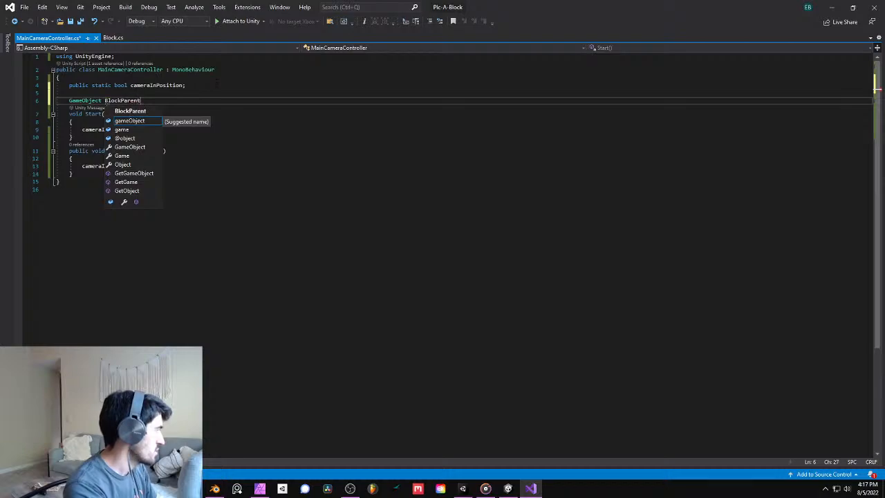
pyautogui.press('Down')
pyautogui.press('Down')
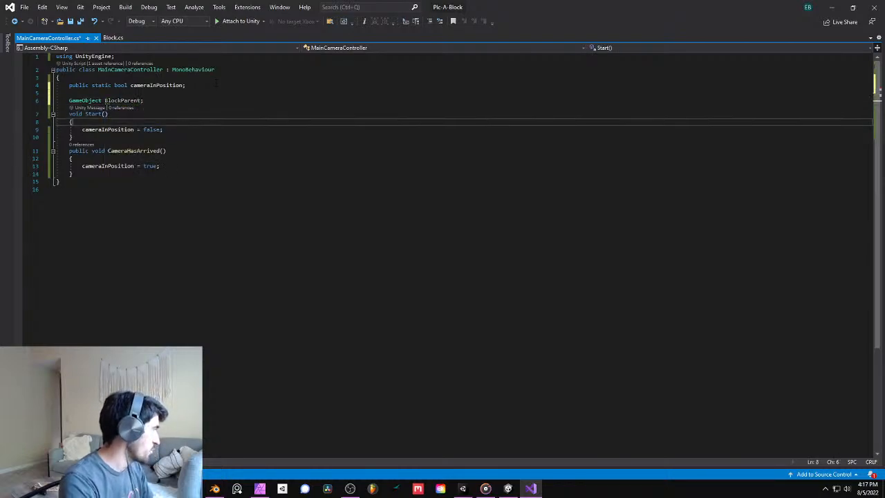
pyautogui.press('Down')
pyautogui.press('Right')
pyautogui.press('Right')
pyautogui.press('Right')
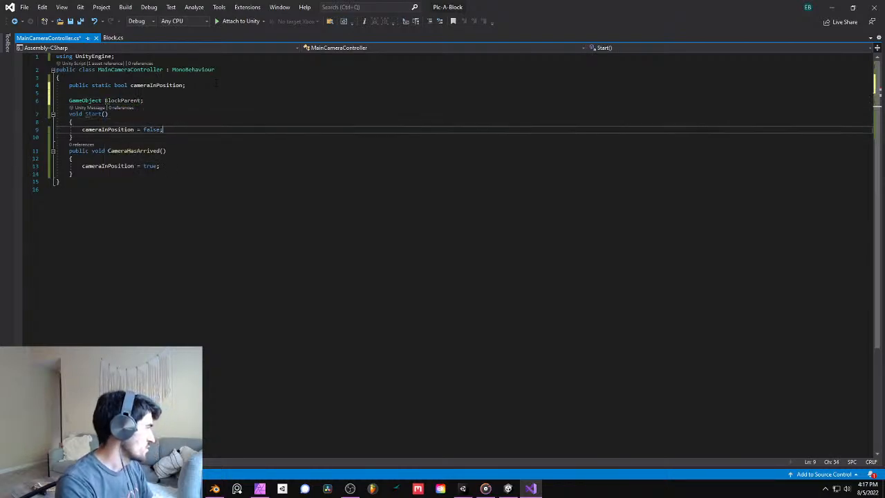
pyautogui.press('Return')
pyautogui.press('Return')
pyautogui.write('game')
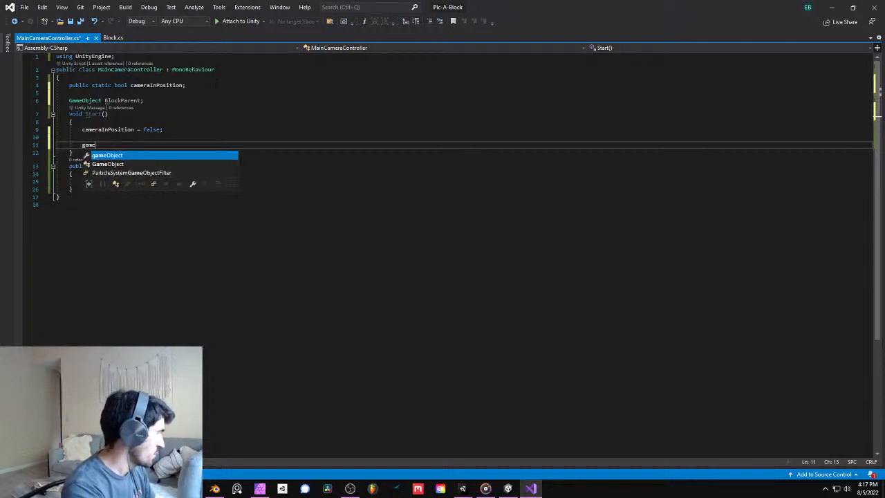
pyautogui.press('Down')
pyautogui.press('space')
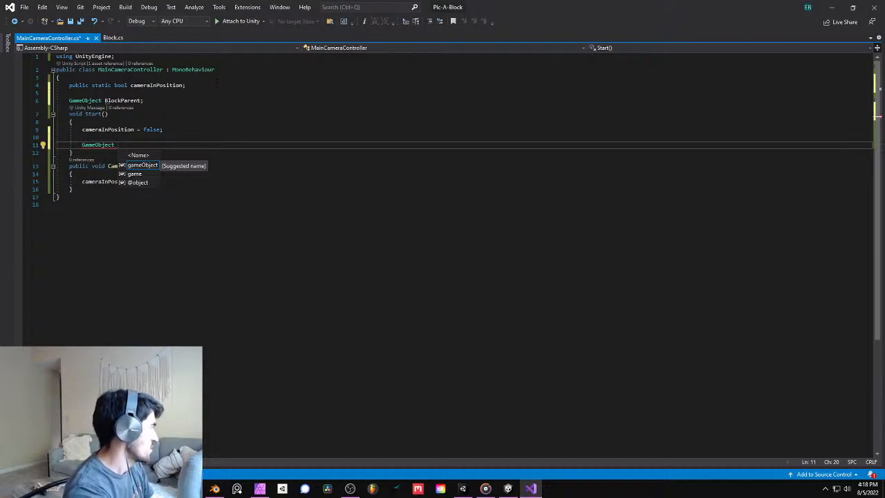
pyautogui.press('BackSpace')
pyautogui.press('BackSpace')
pyautogui.press('BackSpace')
pyautogui.press('BackSpace')
pyautogui.press('BackSpace')
pyautogui.press('BackSpace')
pyautogui.press('BackSpace')
pyautogui.press('BackSpace')
pyautogui.press('BackSpace')
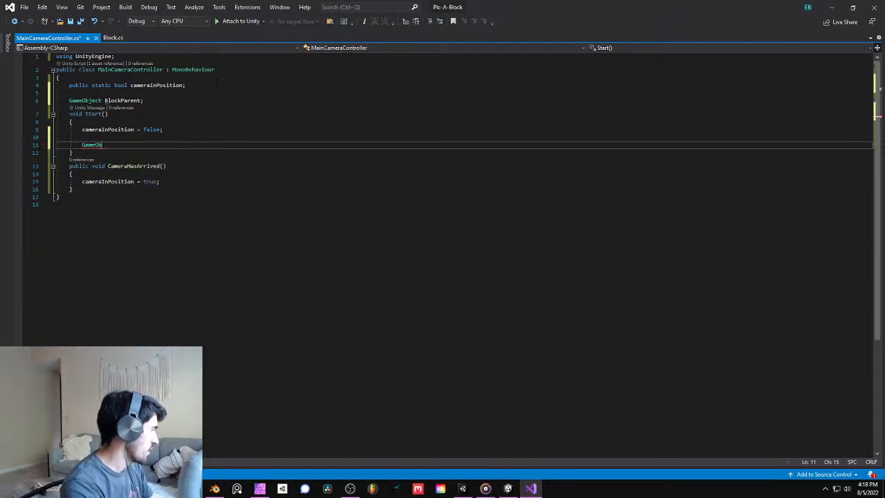
pyautogui.press('BackSpace')
pyautogui.press('BackSpace')
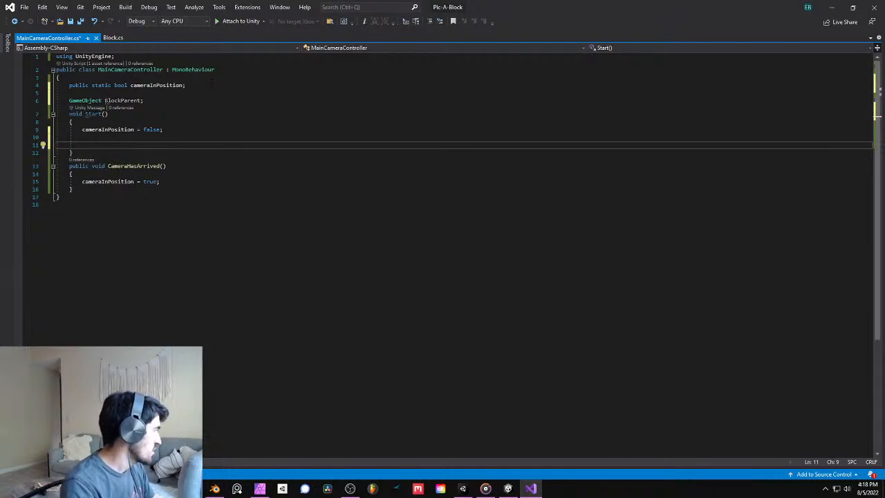
# - Declare a BlockParent field named blockParentScript directly below the GameObject field in MainCameraController.cs
pyautogui.click(207, 100)
pyautogui.press('Return')
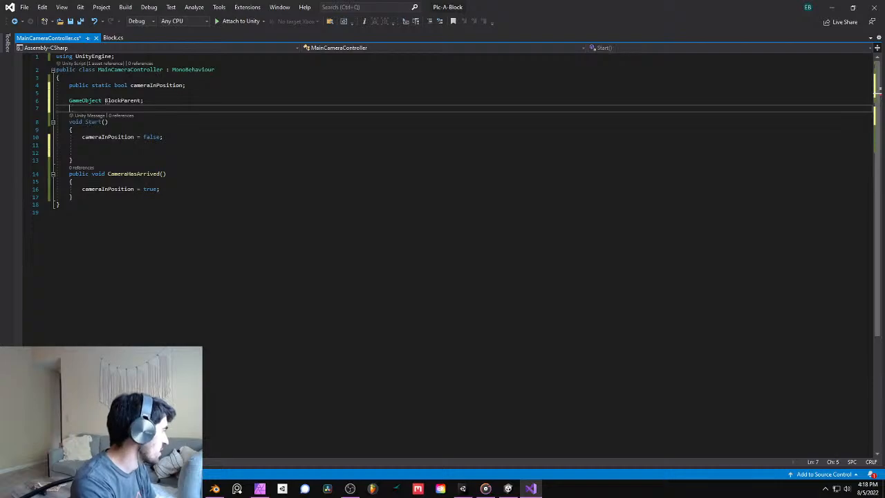
pyautogui.write('block')
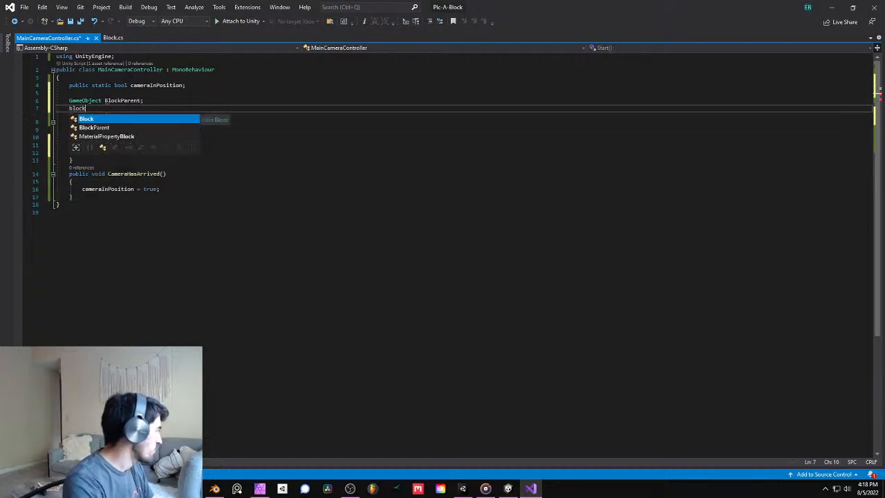
pyautogui.press('Down')
pyautogui.write('block')
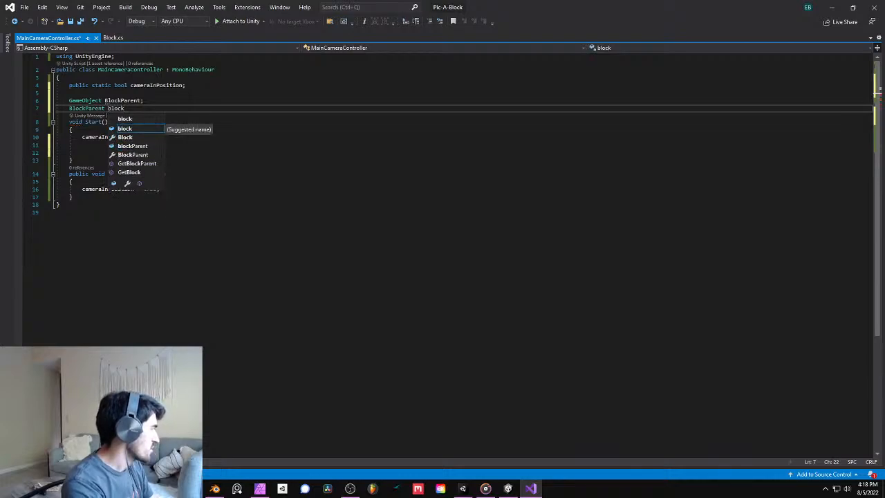
pyautogui.write('ParentScript')
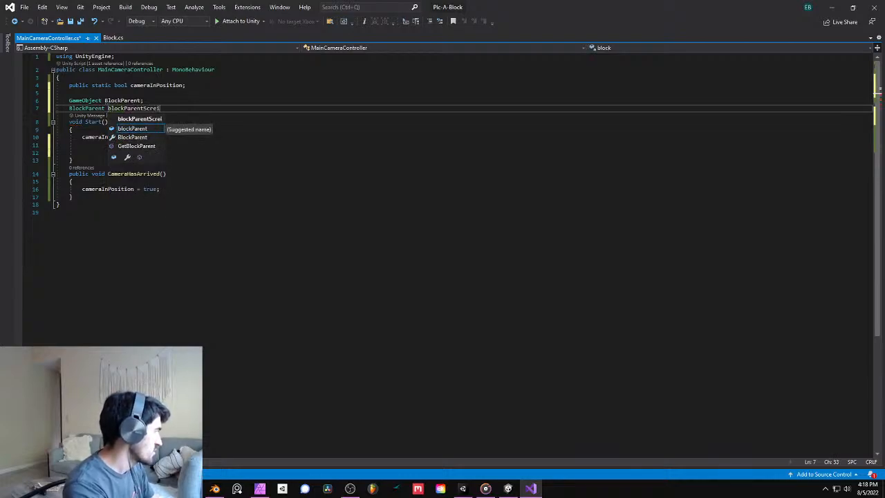
pyautogui.write(';')
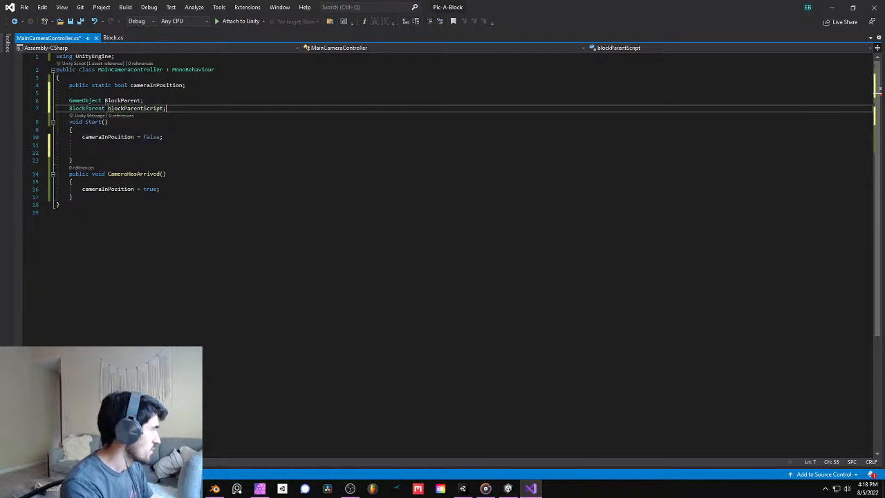
# - Delete the GameObject BlockParent field declaration, keeping the blockParentScript field
pyautogui.press('Down')
pyautogui.press('Down')
pyautogui.press('Down')
pyautogui.press('Down')
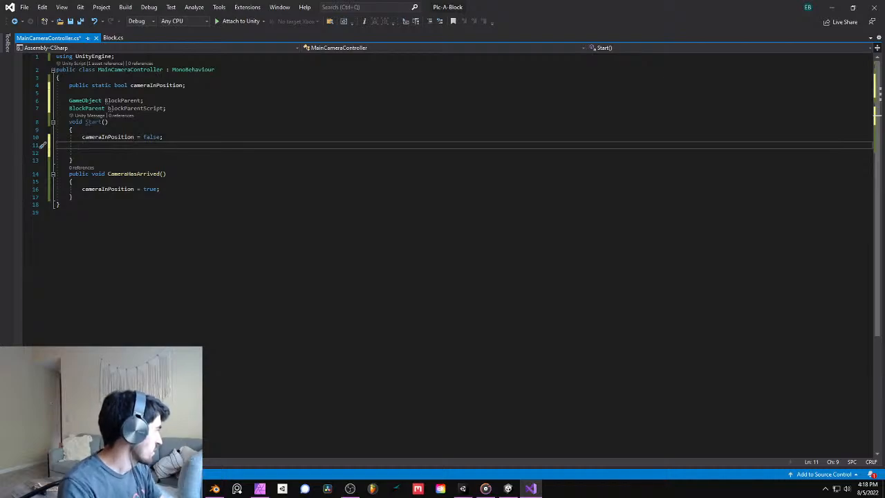
pyautogui.click(40, 102)
pyautogui.press('BackSpace')
pyautogui.click(128, 94)
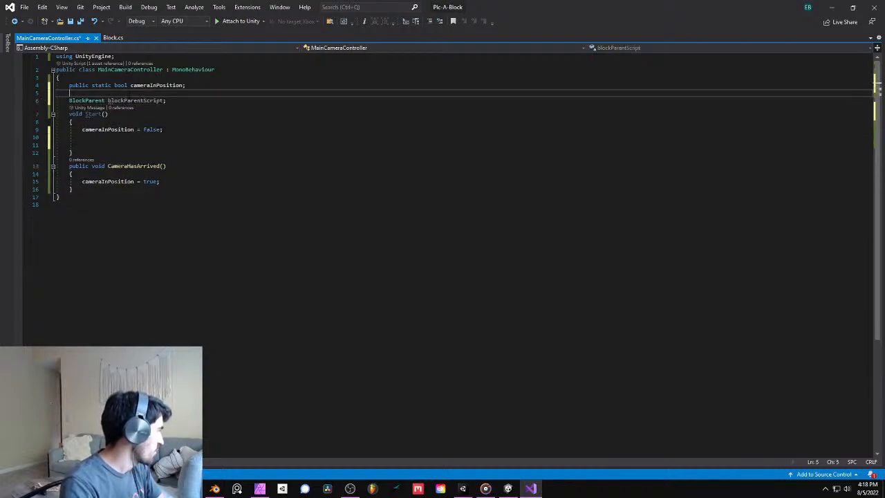
# - Below cameraInPosition = false; in Start(), begin declaring and assigning a local GameObject variable named blockParentRef
pyautogui.click(150, 139)
pyautogui.click(151, 145)
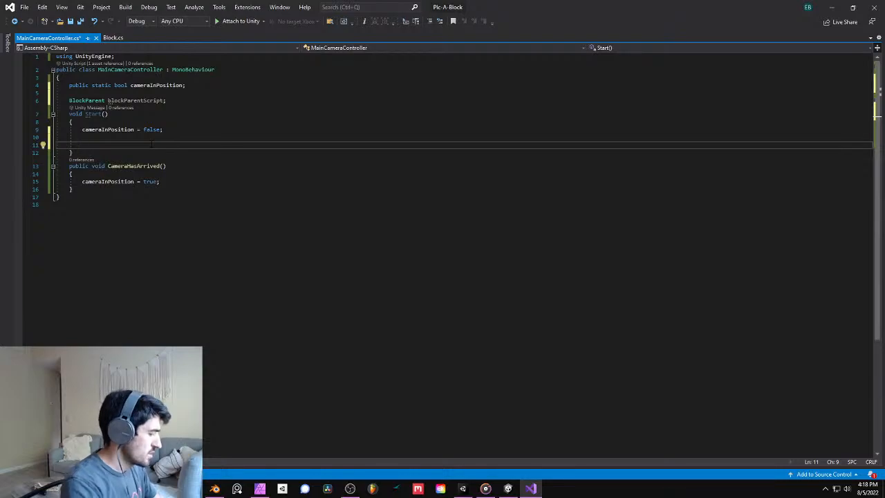
pyautogui.write('GameObject ')
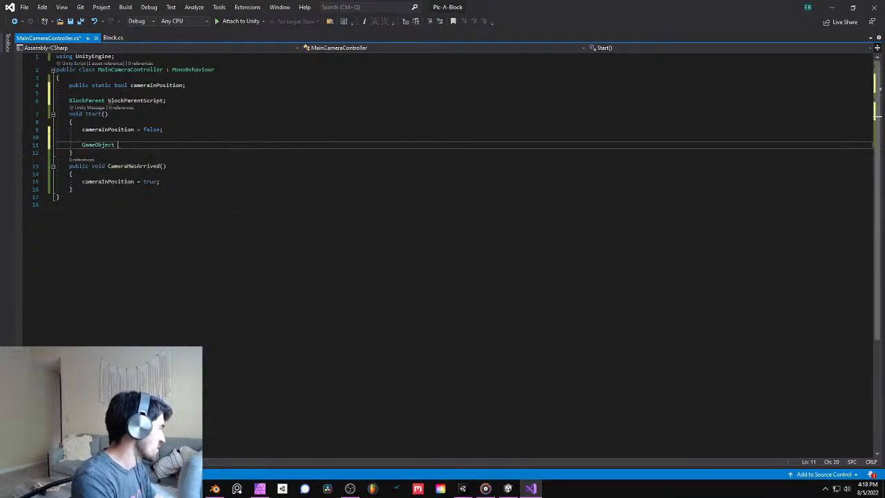
pyautogui.write('bl')
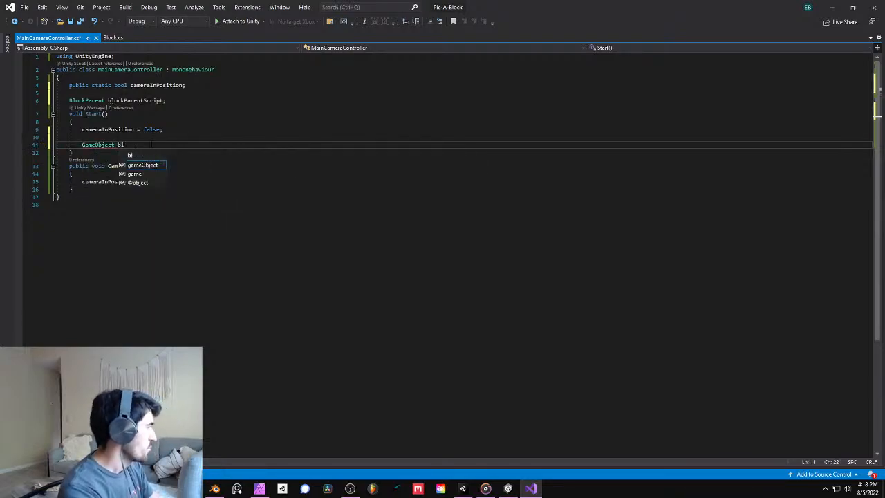
pyautogui.write('ockParentRef = g')
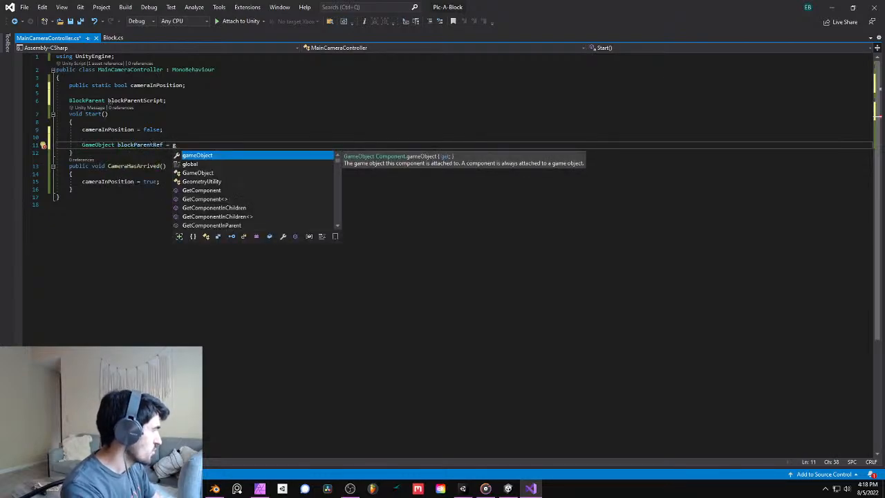
# - Complete the blockParentRef assignment with GameObject.FindGameObjectWithTag("BlockParent");
pyautogui.press('Down')
pyautogui.press('Down')
pyautogui.press('Tab')
pyautogui.write('.Find')
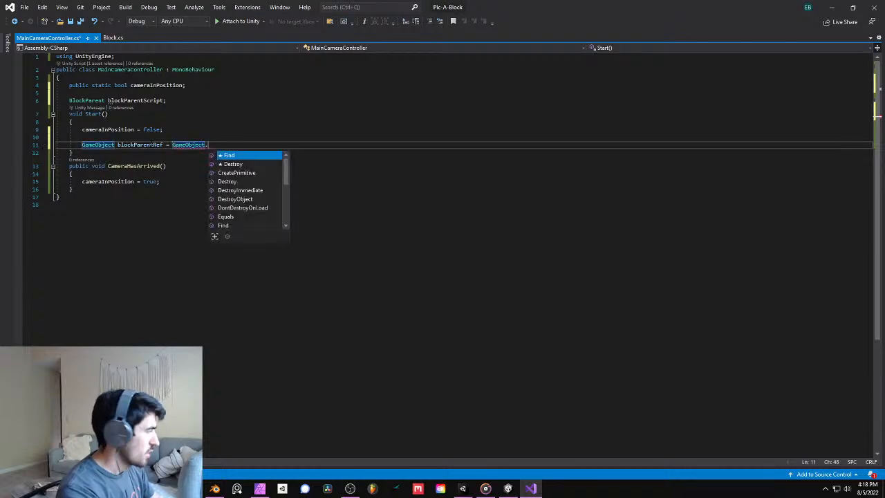
pyautogui.press('Down')
pyautogui.press('Down')
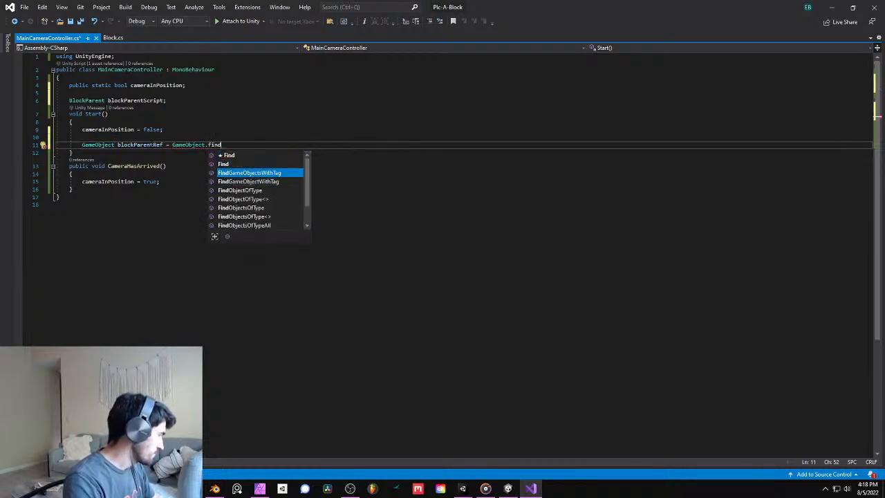
pyautogui.press('Tab')
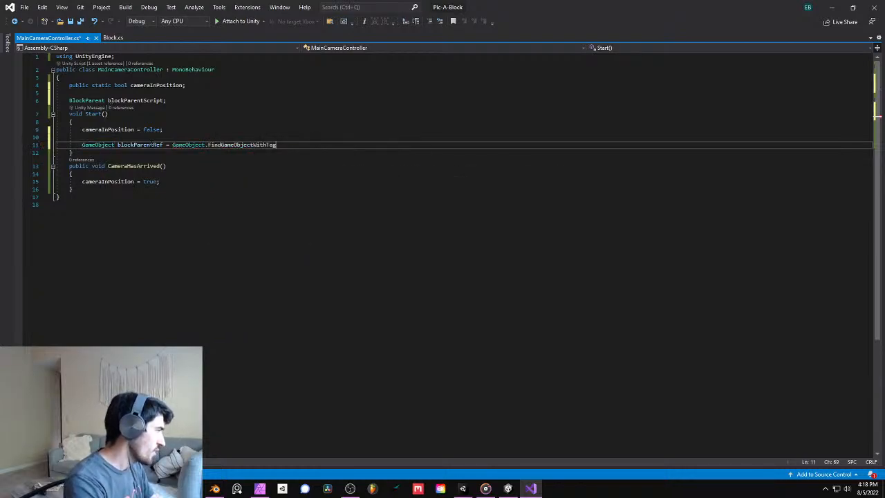
pyautogui.write('(')
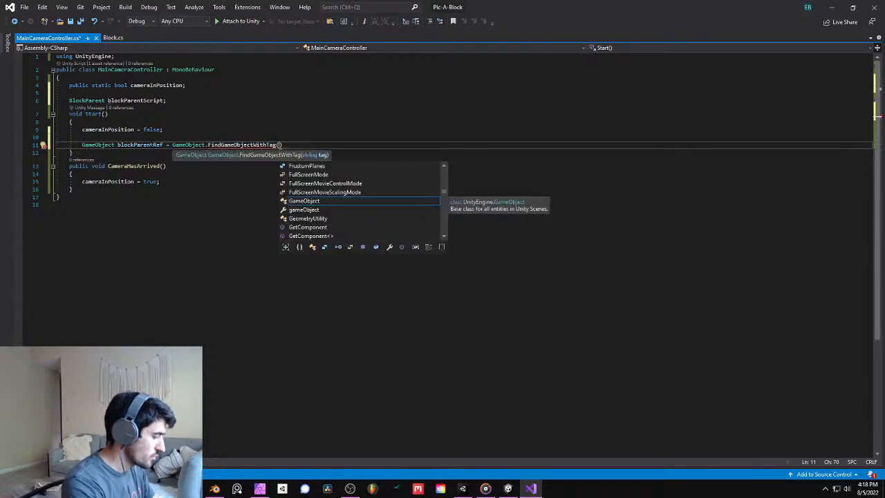
pyautogui.write('"')
pyautogui.write('BlockParen')
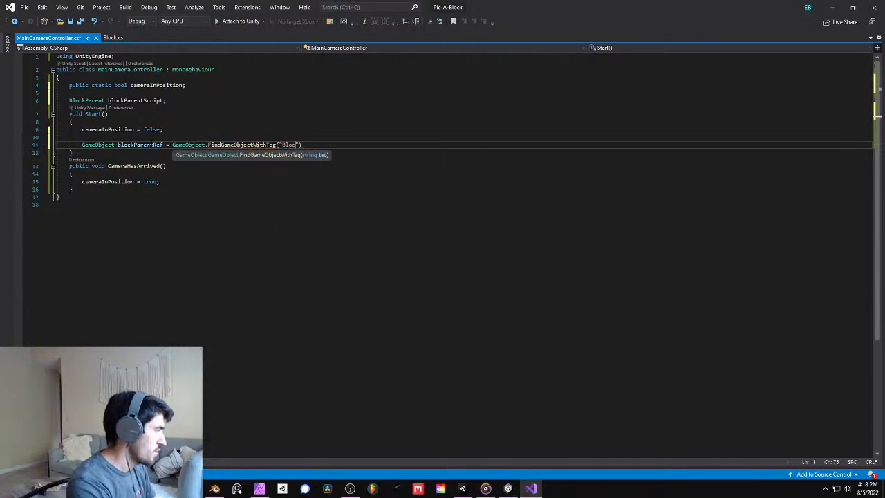
pyautogui.write('t")')
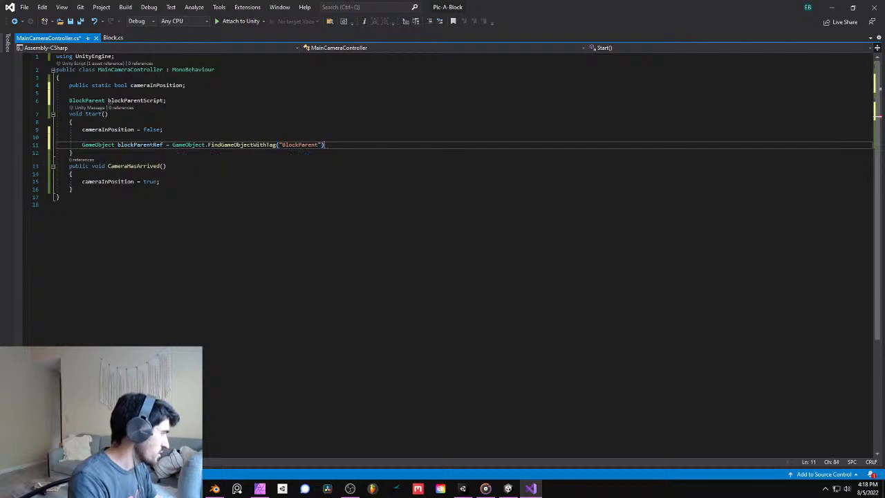
pyautogui.write(';')
# - Below the blockParentRef line in Start(), begin assigning blockParentRef to blockParentScript
pyautogui.press('Return')
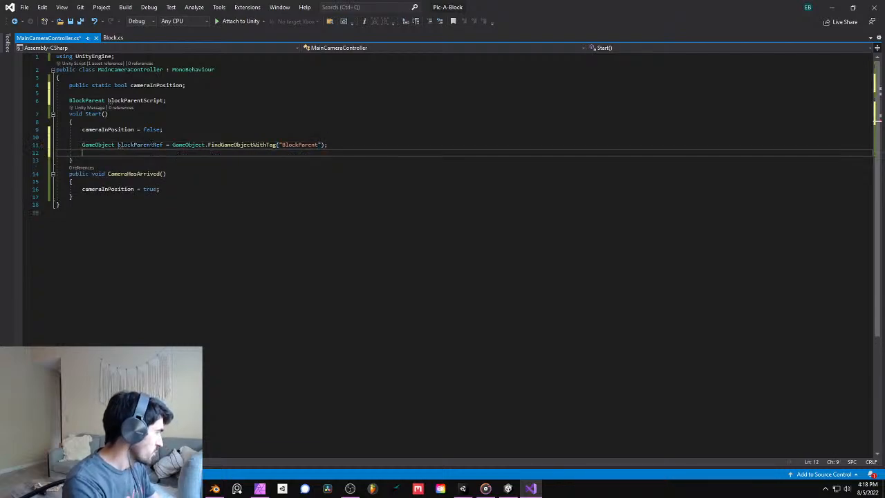
pyautogui.write('block')
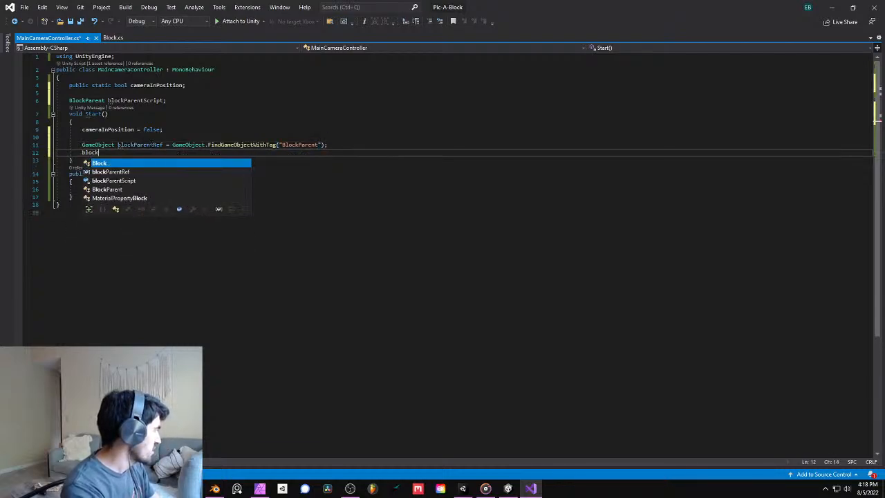
pyautogui.press('Tab')
pyautogui.write('= bl')
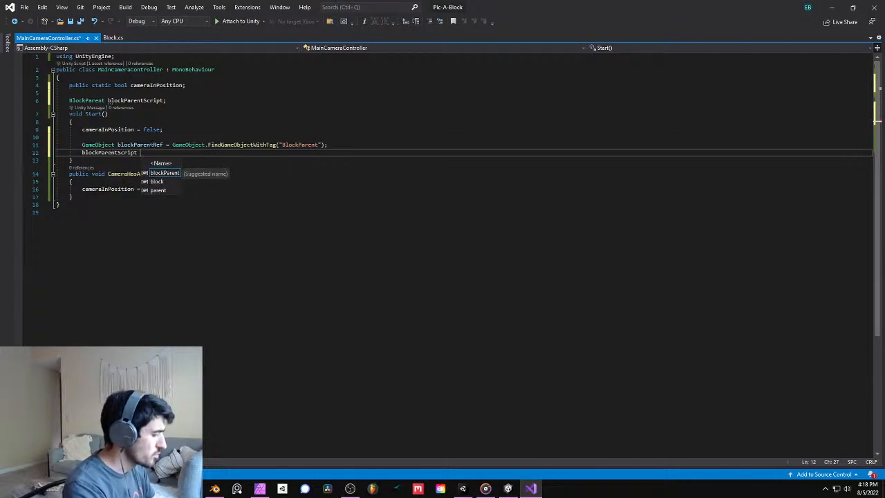
pyautogui.write('ock')
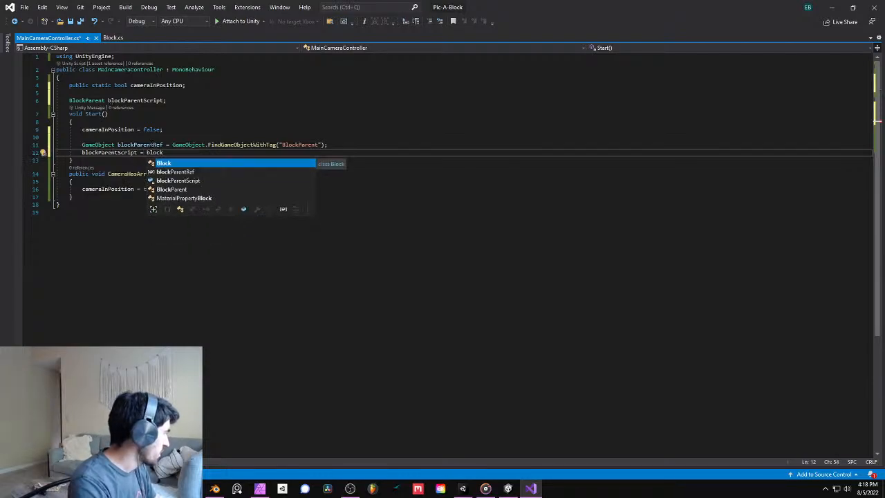
pyautogui.press('Down')
pyautogui.press('Tab')
# - Complete the blockParentScript assignment as blockParentRef.GetComponent<BlockParent>();
pyautogui.write('.transform.')
pyautogui.press('BackSpace')
pyautogui.press('BackSpace')
pyautogui.press('BackSpace')
pyautogui.press('BackSpace')
pyautogui.press('BackSpace')
pyautogui.press('BackSpace')
pyautogui.press('BackSpace')
pyautogui.press('BackSpace')
pyautogui.press('BackSpace')
pyautogui.press('BackSpace')
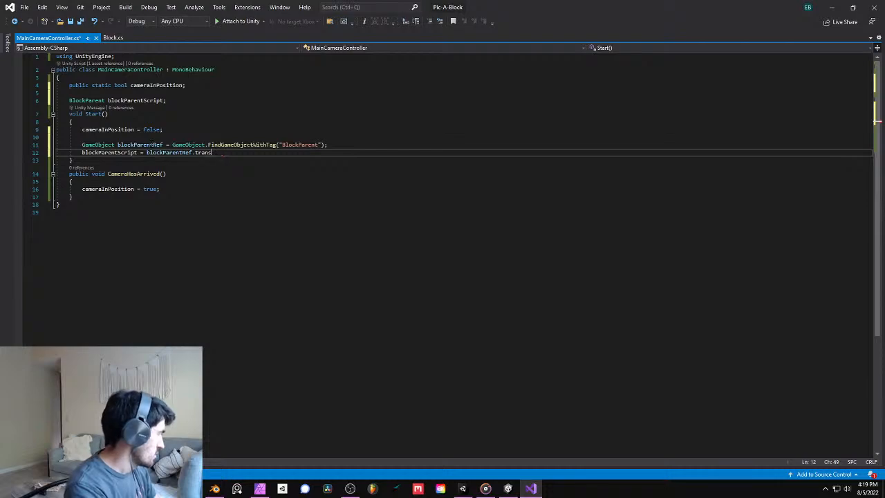
pyautogui.write('GetComponent')
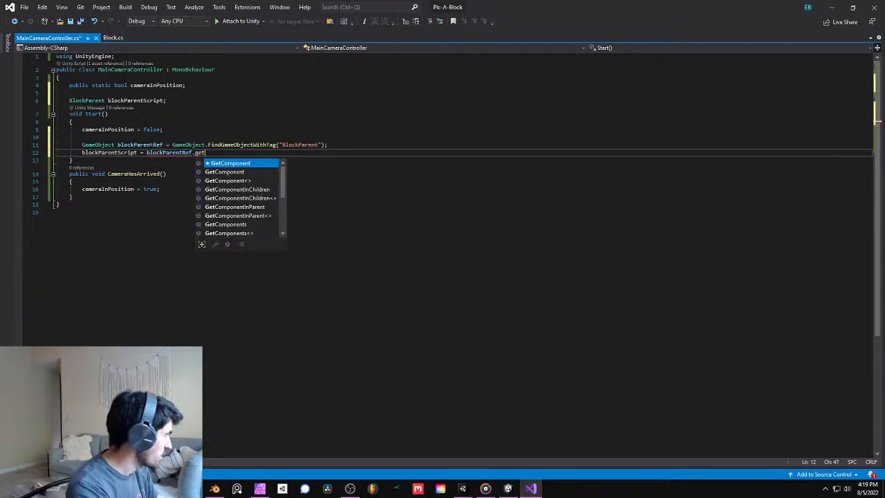
pyautogui.write('<block>')
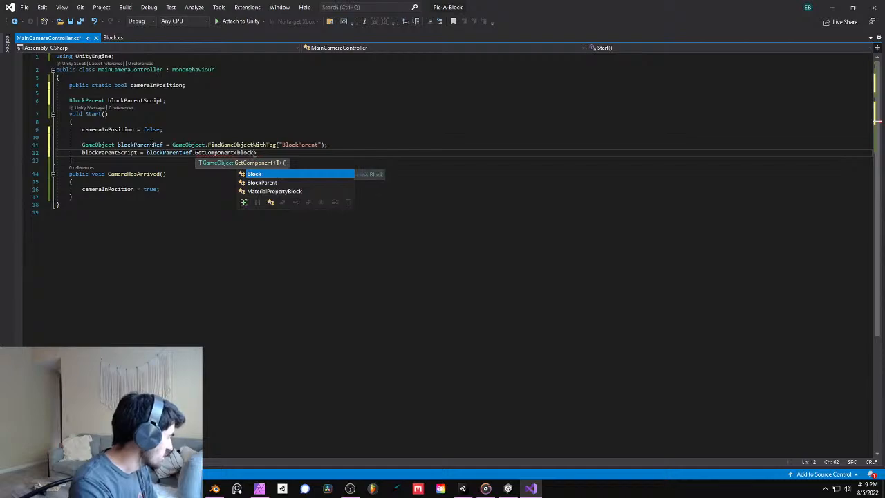
pyautogui.press('Down')
pyautogui.write('>')
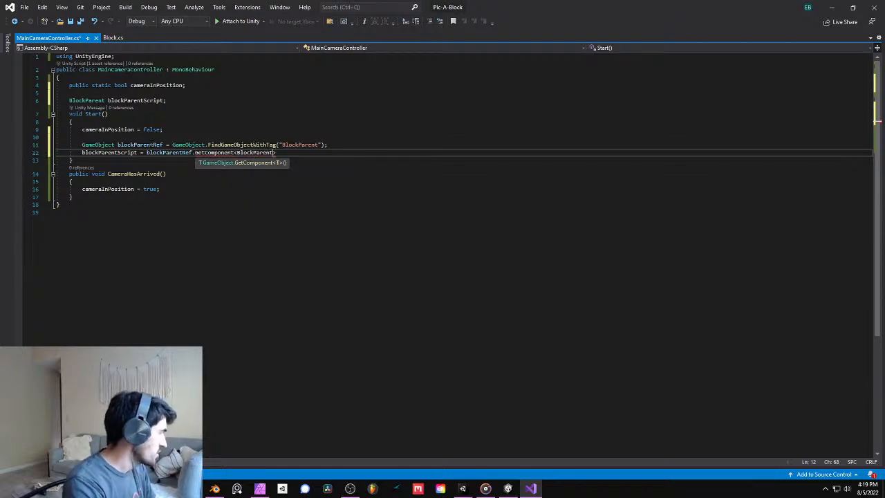
pyautogui.write('();')
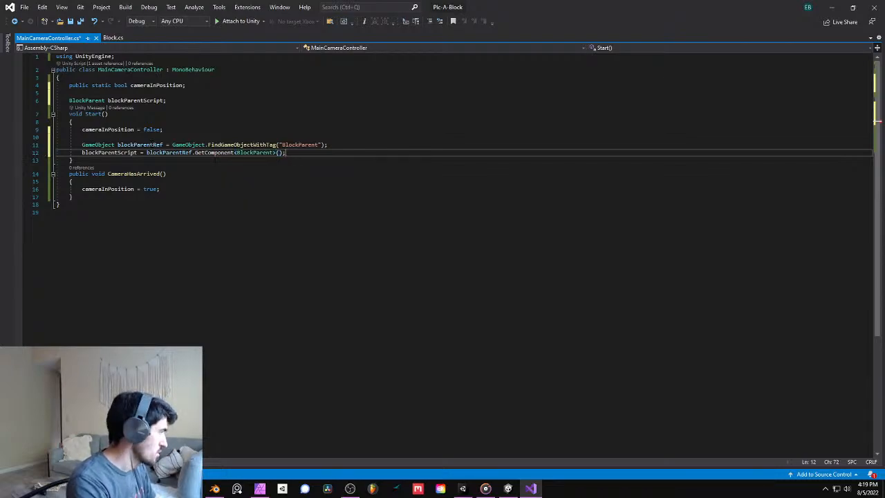
# - Comment out the cameraInPosition = true; line in CameraHasArrived()
pyautogui.moveTo(164, 190); pyautogui.dragTo(160, 198)
pyautogui.click(163, 190)
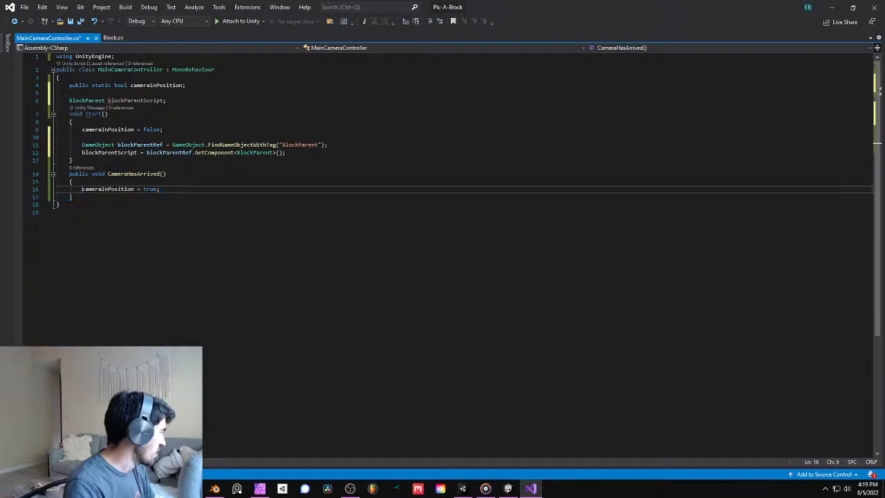
pyautogui.click(103, 183)
pyautogui.click(82, 189)
pyautogui.write('//')
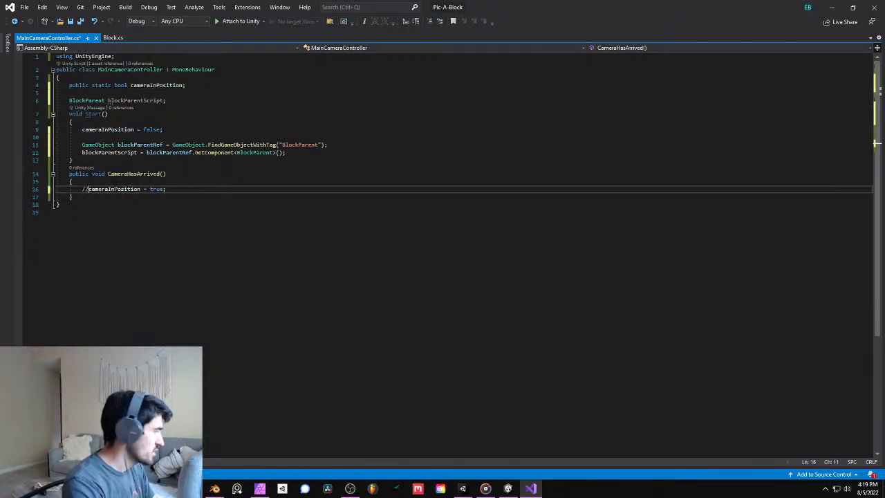
# - Add a new line starting with blockParentScript below the commented line in CameraHasArrived()
pyautogui.press('End')
pyautogui.press('Return')
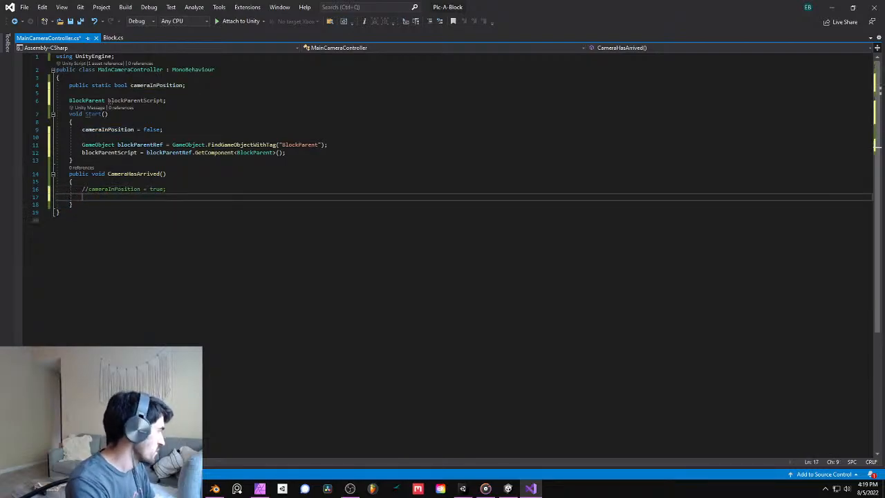
pyautogui.write('b')
pyautogui.press('BackSpace')
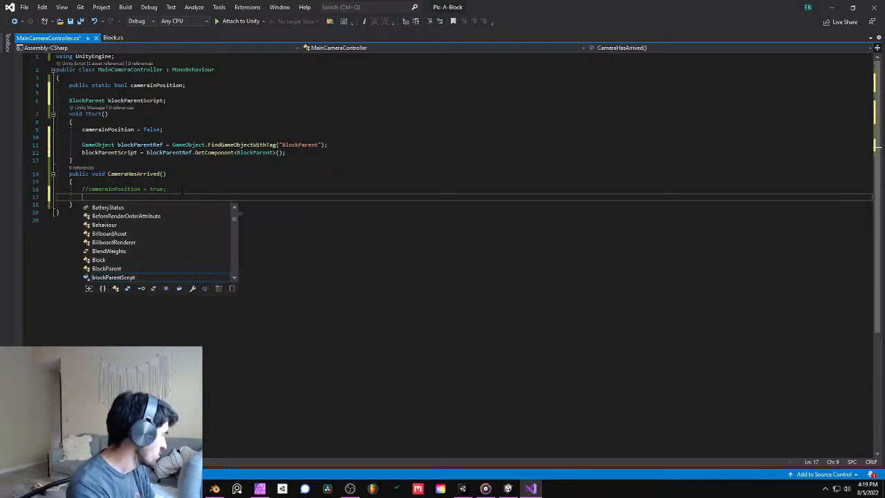
pyautogui.write('block')
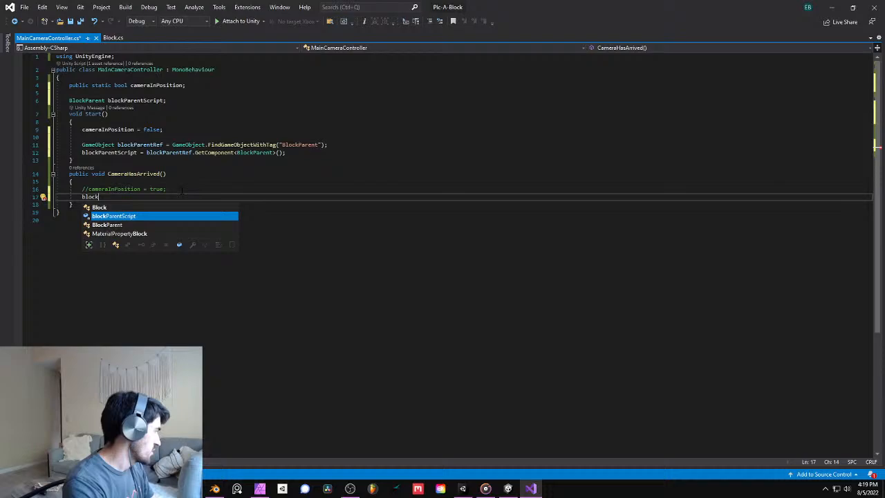
pyautogui.press('Tab')
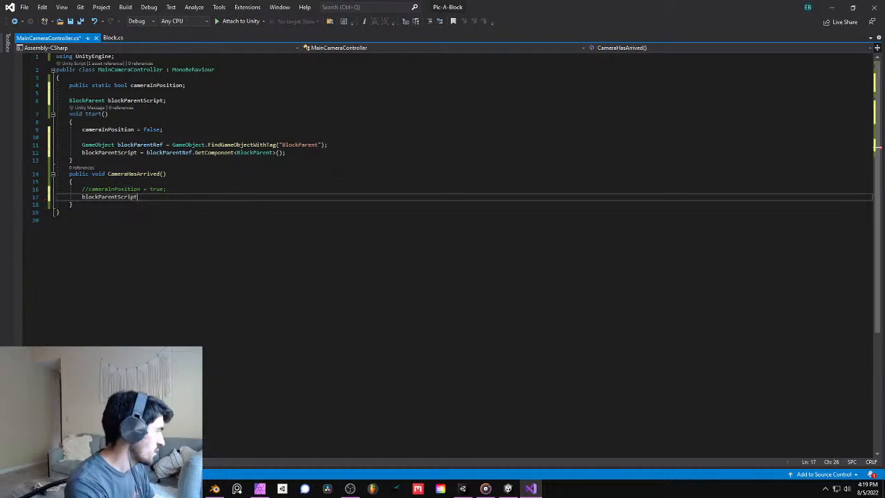
# - Switch to Unity and open the BlockParent script from the Assets > Scripts folder, keeping the Project window docked
pyautogui.moveTo(495, 2); pyautogui.dragTo(884, 238)
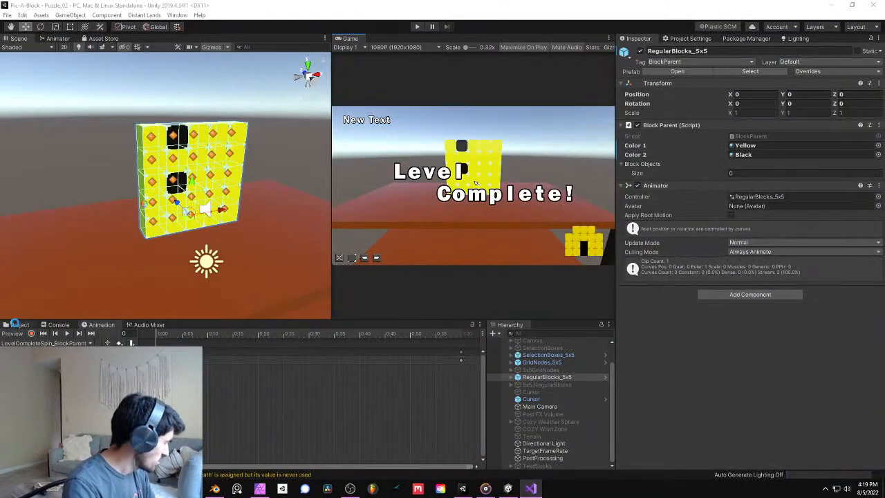
pyautogui.moveTo(15, 324); pyautogui.dragTo(20, 323)
pyautogui.moveTo(174, 259); pyautogui.dragTo(296, 366)
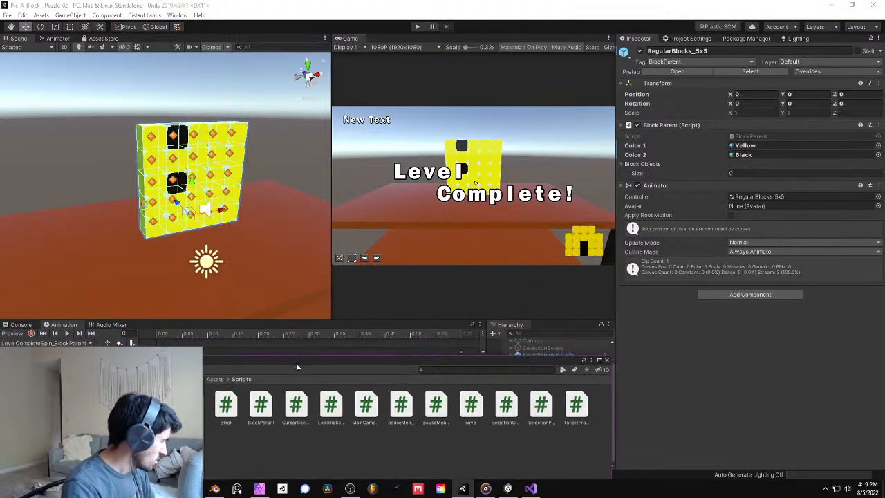
pyautogui.moveTo(143, 360); pyautogui.dragTo(18, 333)
pyautogui.moveTo(144, 327); pyautogui.dragTo(19, 329)
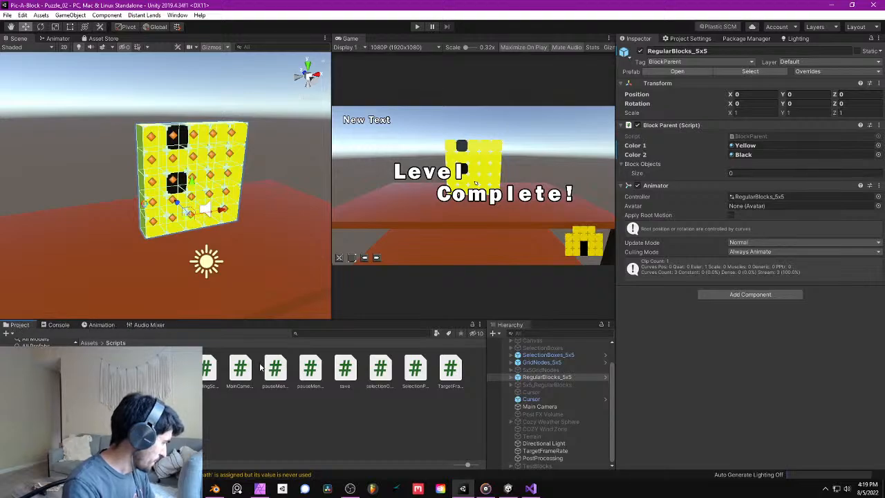
pyautogui.doubleClick(135, 368)
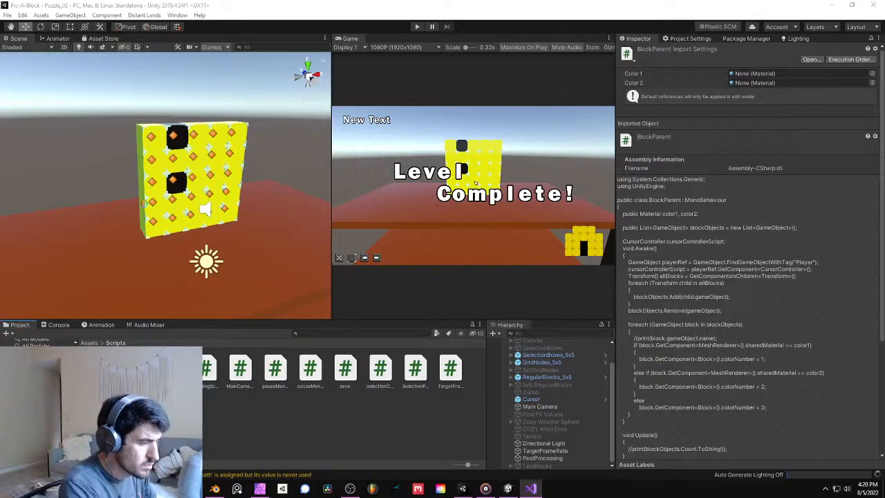
# - In MainCameraController.cs, complete the call as blockParentScript.StartUpEachBlock(); and save the script
pyautogui.moveTo(884, 6); pyautogui.dragTo(622, 1)
pyautogui.write('();')
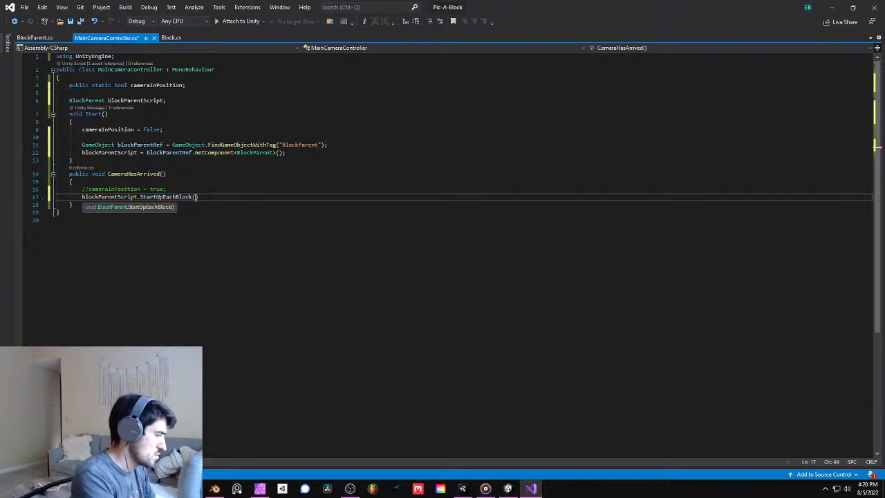
pyautogui.hotkey('ctrl', 's')
pyautogui.click(207, 212)
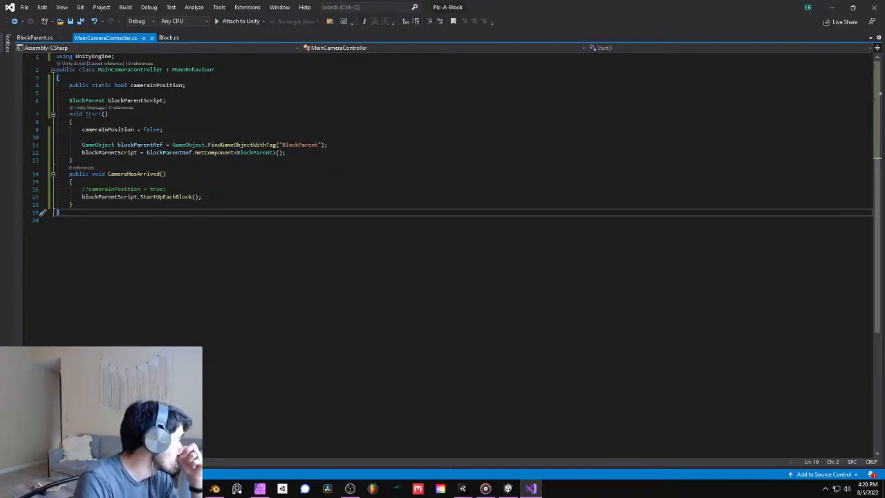
pyautogui.click(132, 174)
pyautogui.click(178, 196)
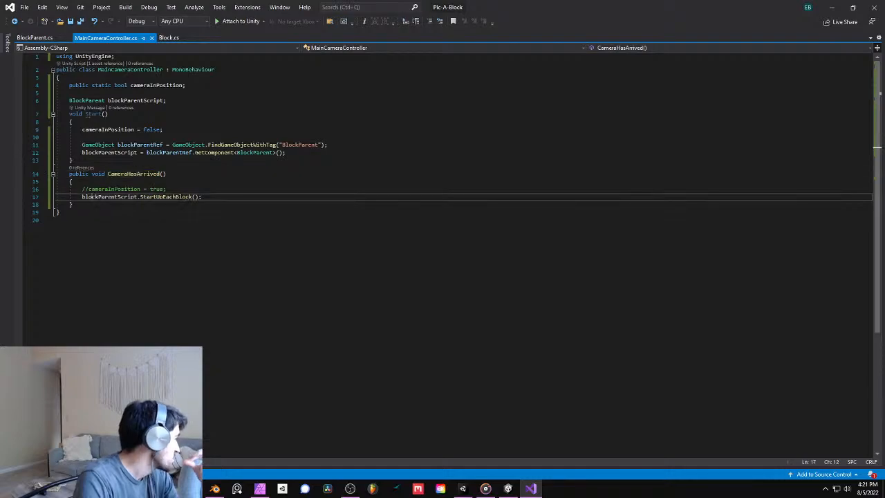
pyautogui.click(167, 189)
pyautogui.click(164, 197)
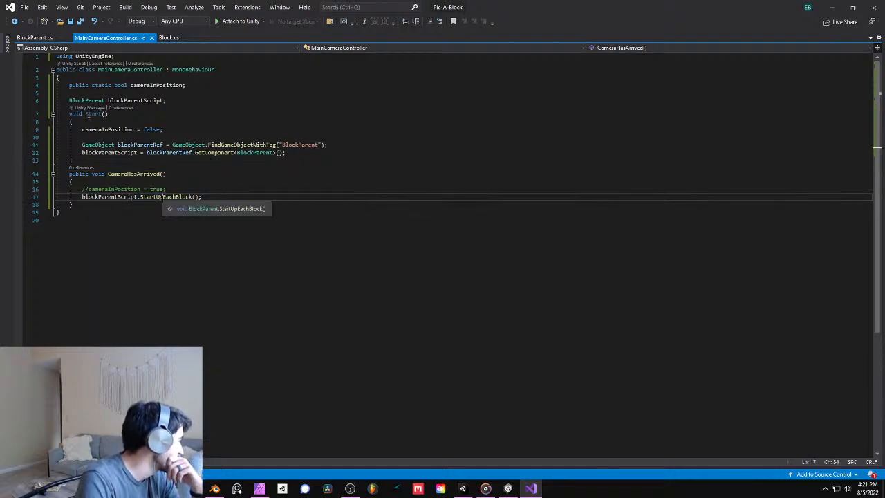
pyautogui.click(170, 197)
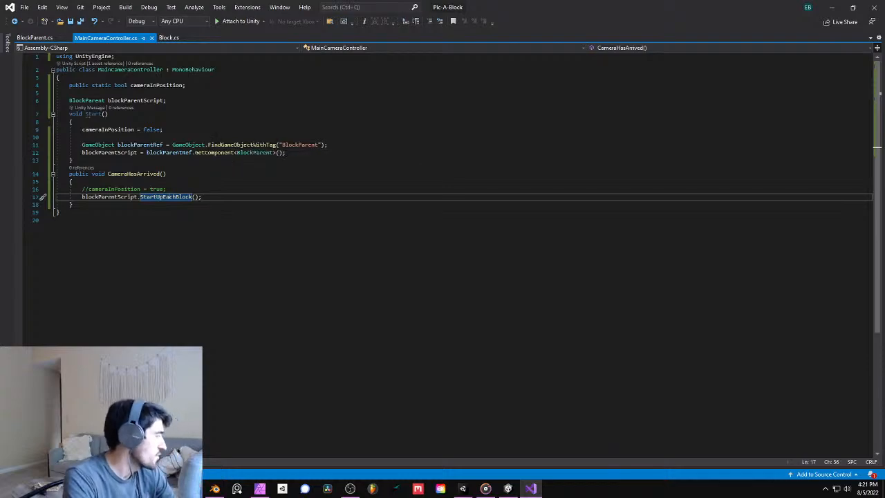
# - Switch to Unity, save the Puzzle_02 scene and run the game once to test the blocks' entrance
pyautogui.click(833, 7)
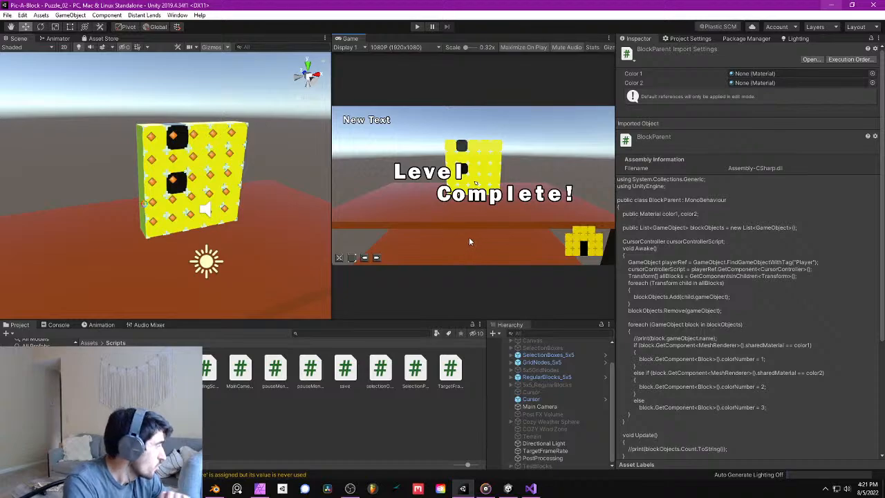
pyautogui.click(7, 14)
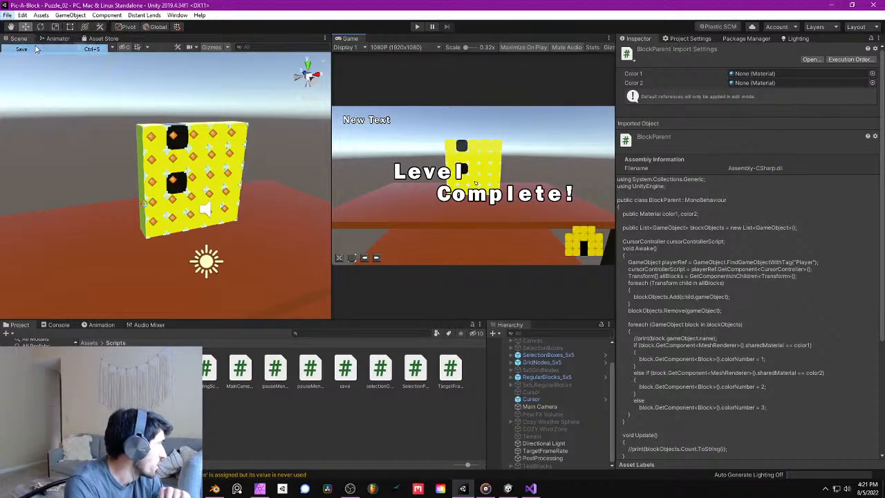
pyautogui.click(36, 49)
pyautogui.click(415, 26)
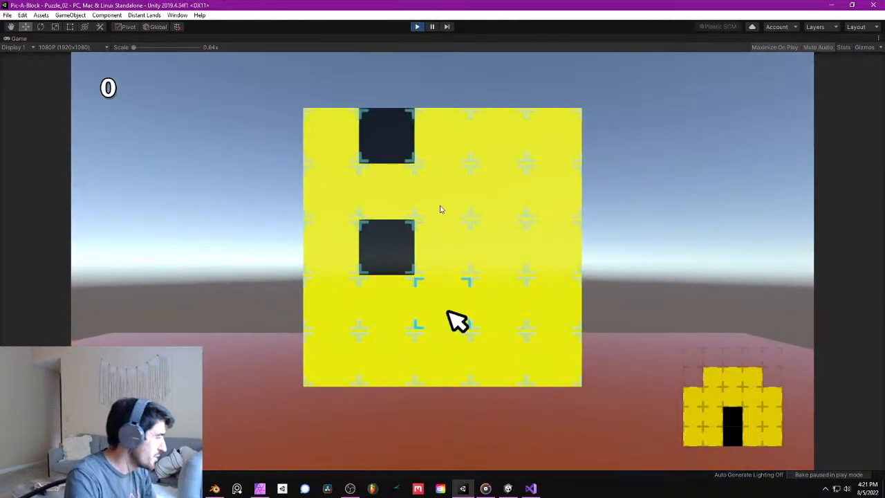
pyautogui.click(418, 26)
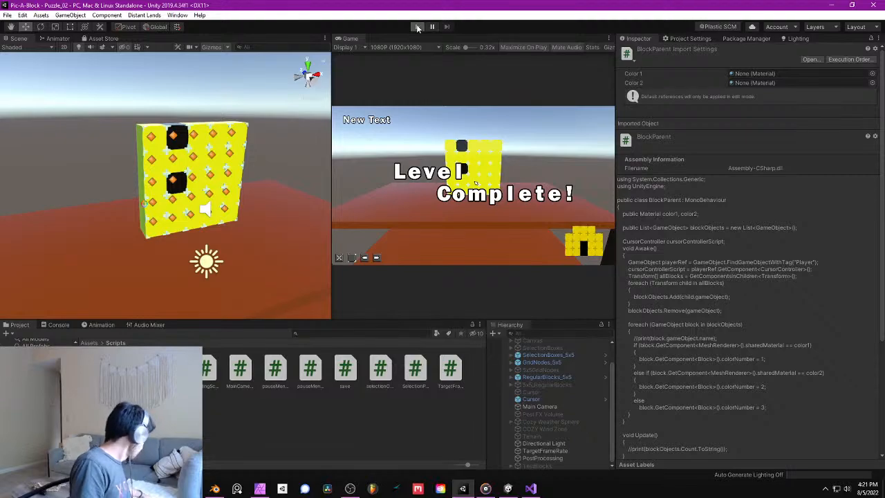
# - Run the game again and remove all five yellow blocks from the middle column of the puzzle
pyautogui.click(417, 27)
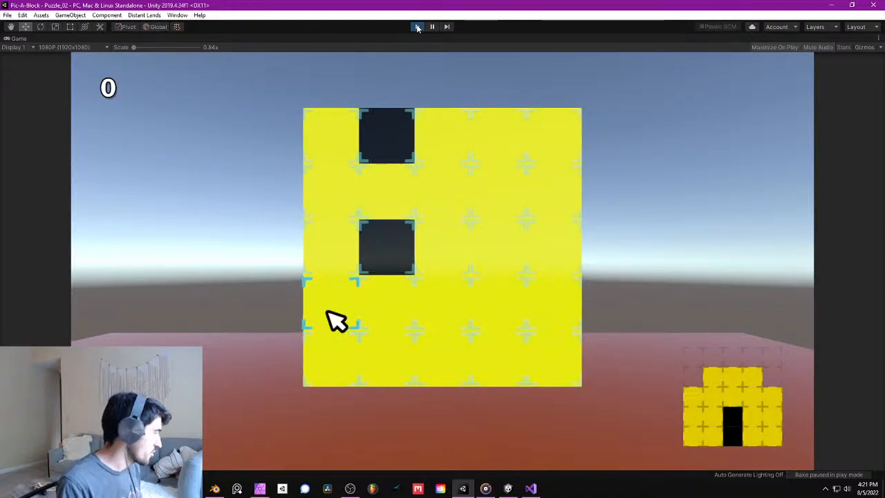
pyautogui.press('Right')
pyautogui.press('Up')
pyautogui.press('Up')
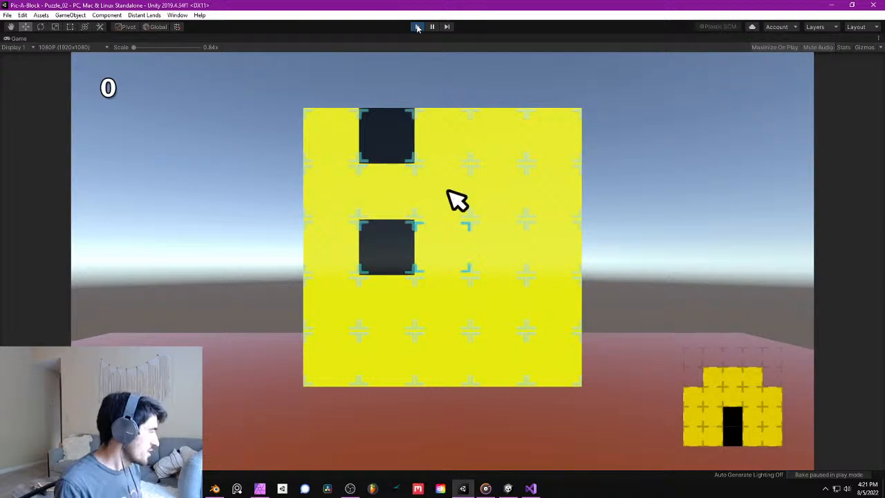
pyautogui.press('space')
pyautogui.press('space')
pyautogui.press('space')
pyautogui.press('space')
pyautogui.press('Down')
pyautogui.press('Down')
pyautogui.press('Down')
pyautogui.press('Down')
pyautogui.press('space')
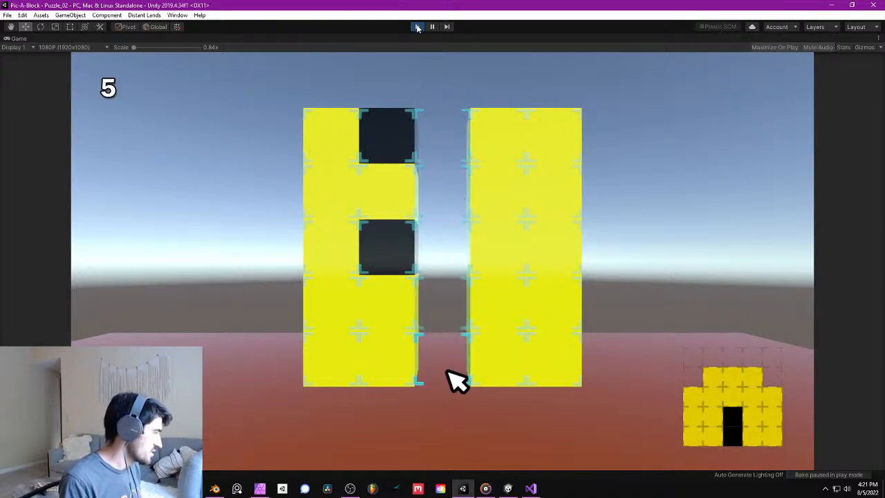
# - Slide both black blocks from the puzzle's second column into the empty middle column
pyautogui.press('Left')
pyautogui.press('Up')
pyautogui.press('Up')
pyautogui.press('space')
pyautogui.press('Up')
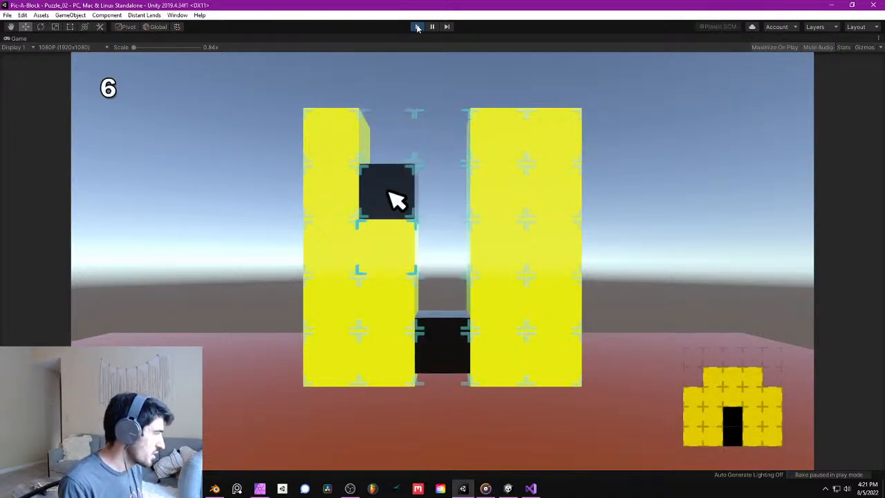
pyautogui.press('space')
# - Slide two yellow blocks from the fourth column into the middle column, and one fifth-column block into the fourth
pyautogui.press('Right')
pyautogui.press('Right')
pyautogui.press('space')
pyautogui.press('Down')
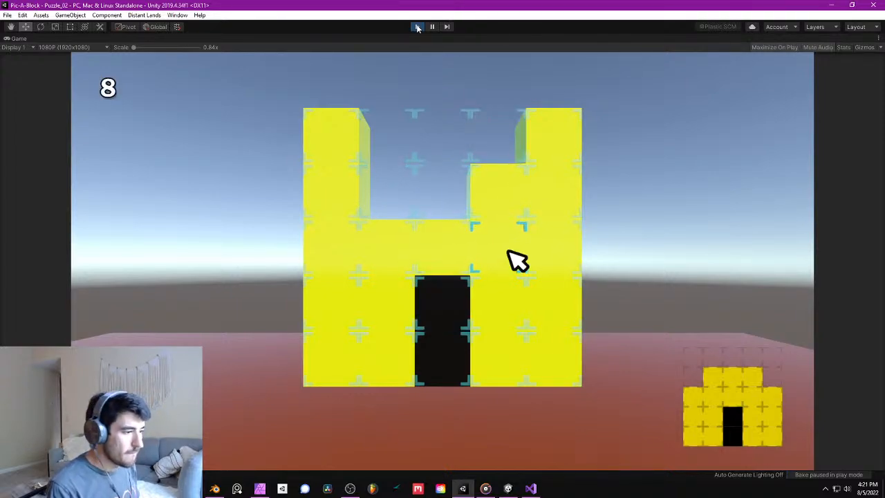
pyautogui.press('Up')
pyautogui.press('space')
pyautogui.press('Right')
pyautogui.press('space')
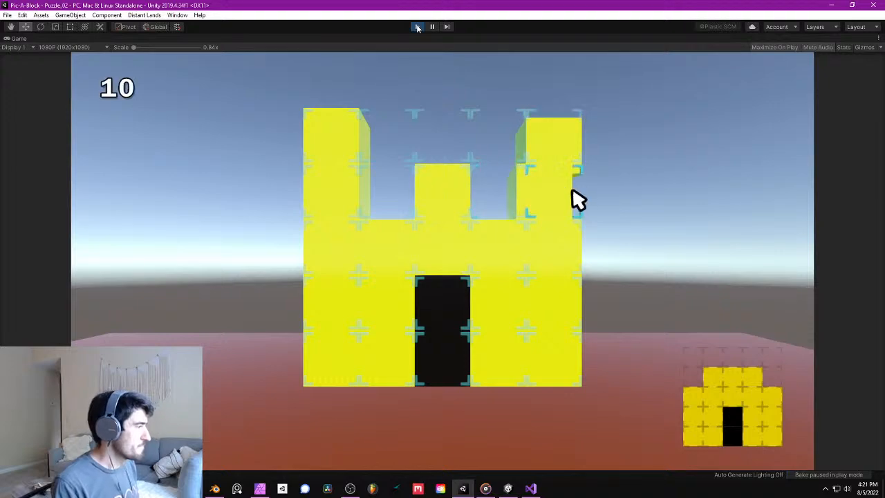
# - Slide the second-row block of the puzzle's first column into the gap in the second column
pyautogui.press('Left')
pyautogui.press('Left')
pyautogui.press('Left')
pyautogui.press('Left')
pyautogui.press('space')
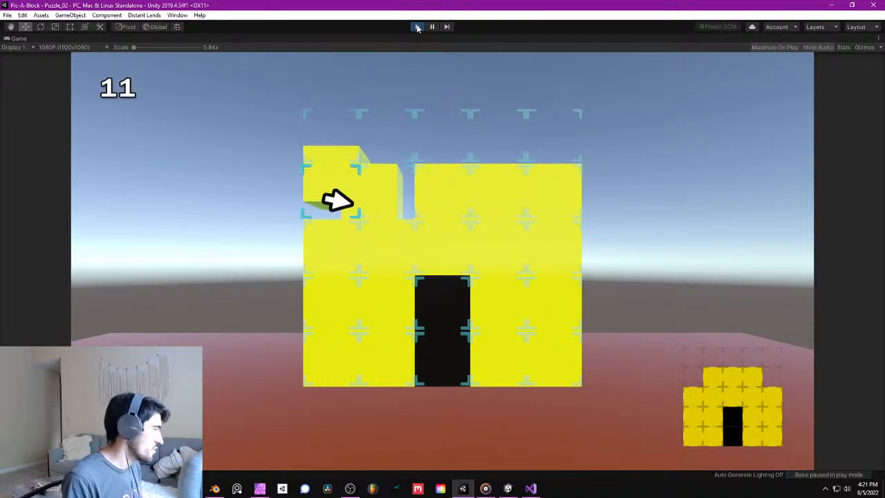
# - Remove the second-row blocks of the puzzle's first and fifth columns to match the target picture
pyautogui.press('space')
pyautogui.press('Right')
pyautogui.press('Right')
pyautogui.press('Right')
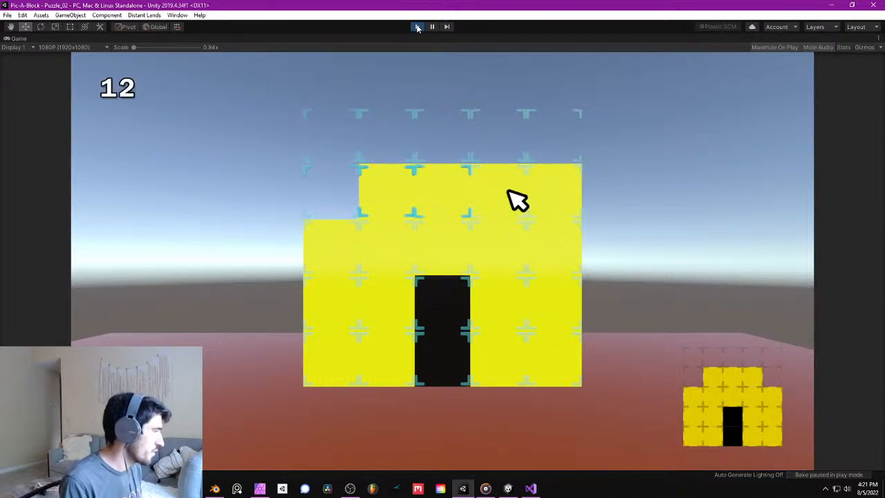
pyautogui.press('Right')
pyautogui.press('space')
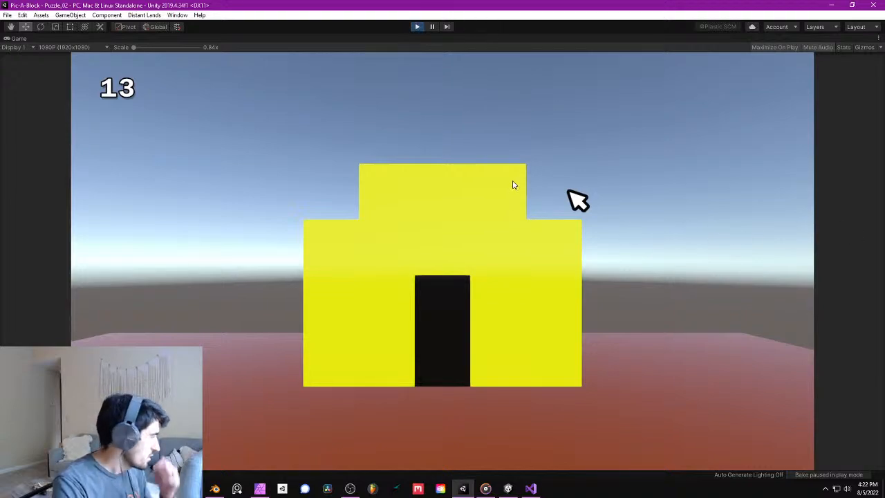
# - Restart the game and remove all five yellow blocks from the puzzle's middle column
pyautogui.click(415, 27)
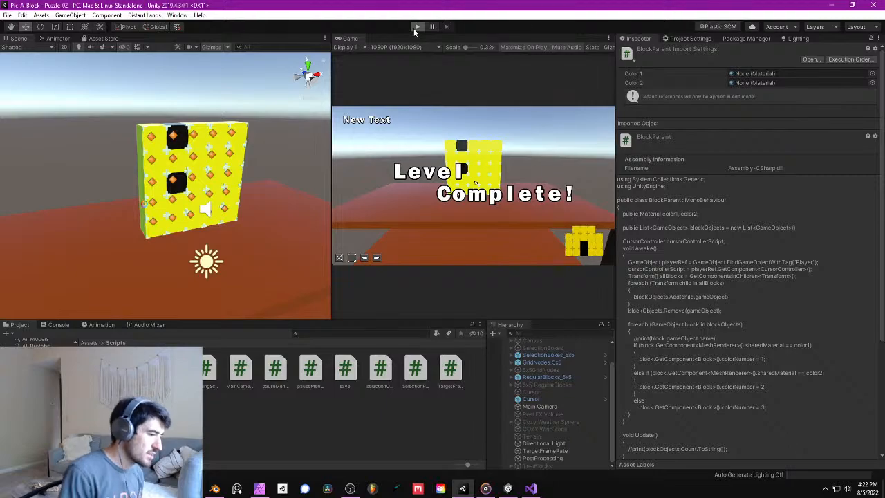
pyautogui.click(415, 27)
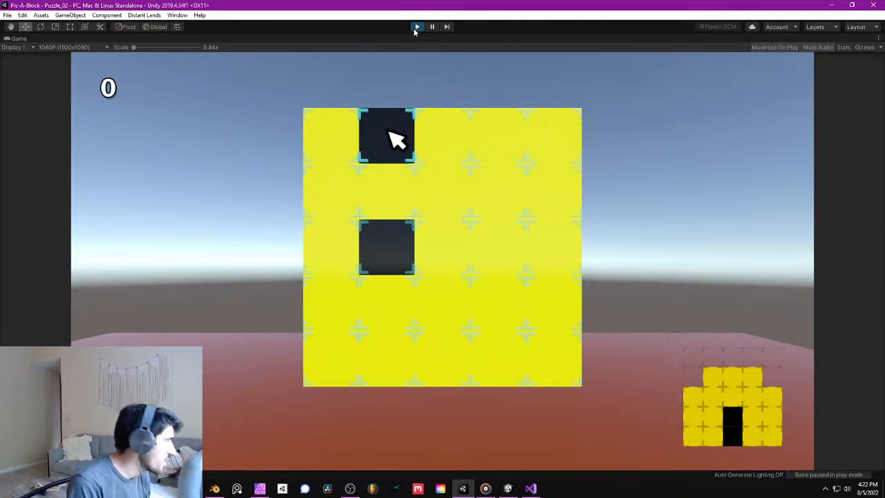
pyautogui.moveTo(450, 132); pyautogui.dragTo(448, 372)
# - Slide both black blocks from the second column into the empty middle column, the lower one first
pyautogui.press('Up')
pyautogui.press('Left')
pyautogui.press('Up')
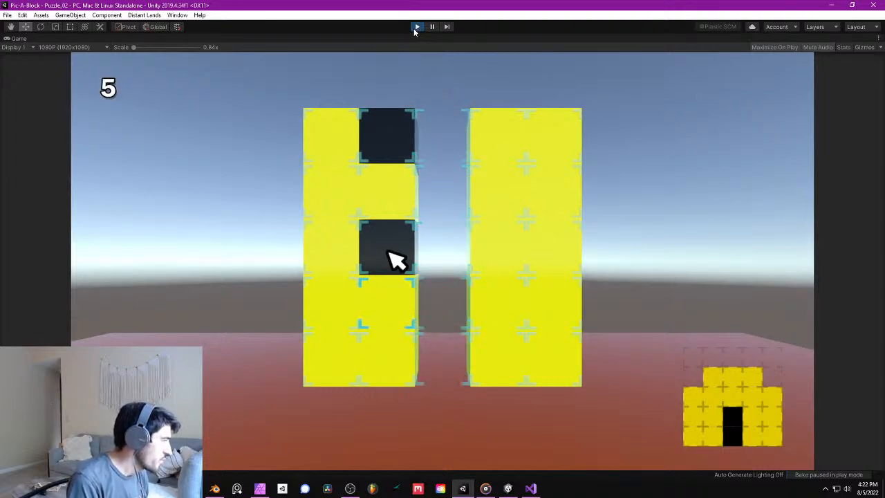
pyautogui.press('space')
pyautogui.press('Up')
pyautogui.press('space')
# - Slide two second-row blocks from the fourth column into the middle column, and the fifth column's second-row block into the fourth
pyautogui.press('Right')
pyautogui.press('Right')
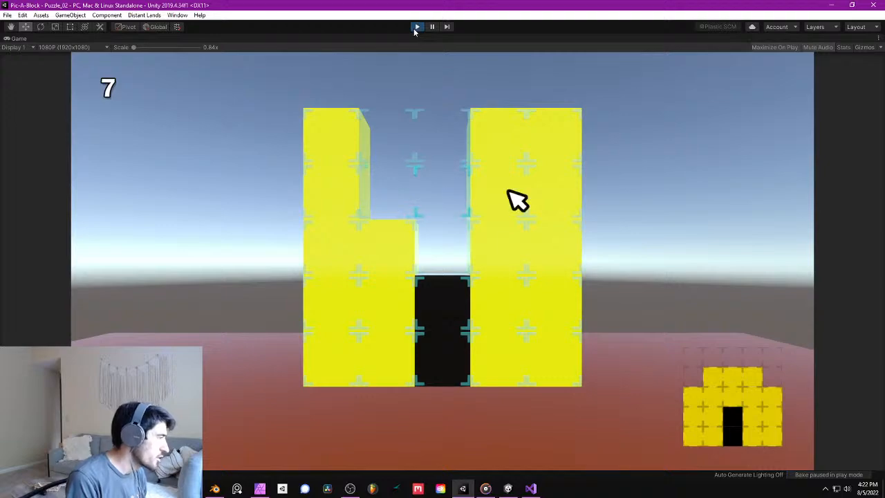
pyautogui.press('space')
pyautogui.press('Down')
pyautogui.press('Left')
pyautogui.press('Right')
pyautogui.press('Up')
pyautogui.press('space')
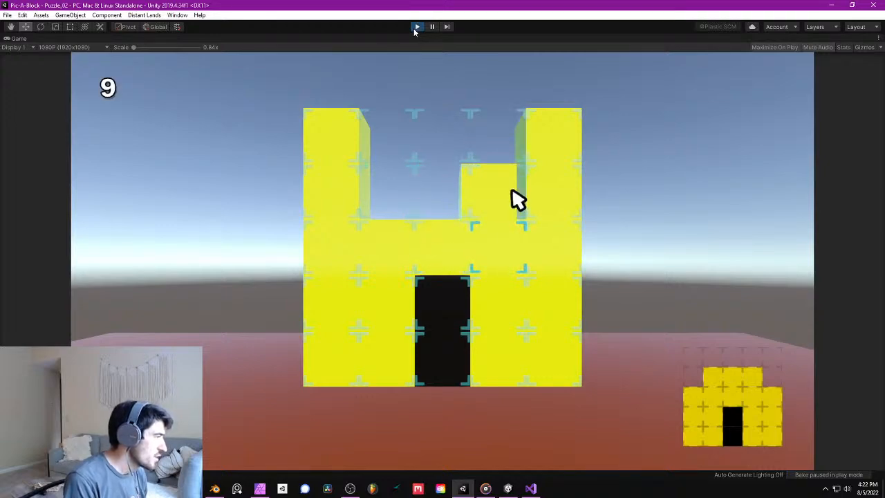
pyautogui.press('Right')
pyautogui.press('space')
# - Slide the first column's second-row block into the gap in the second column
pyautogui.press('Left')
pyautogui.press('Left')
pyautogui.press('Left')
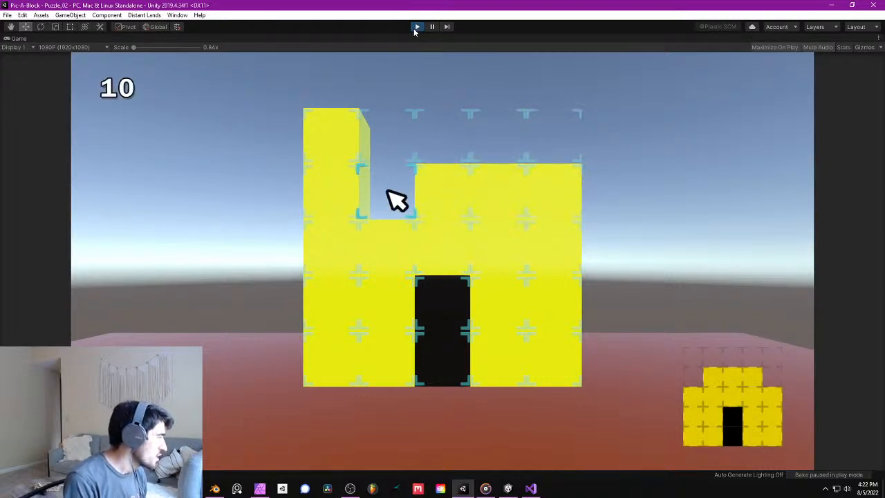
pyautogui.press('Left')
pyautogui.press('space')
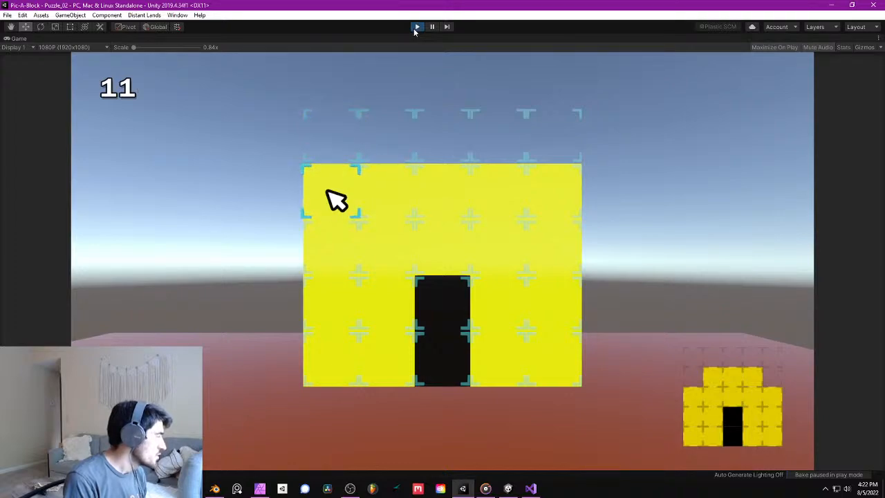
# - Remove the remaining second-row blocks in the first and fifth columns to finish the level
pyautogui.press('space')
pyautogui.press('Right')
pyautogui.press('Right')
pyautogui.press('Right')
pyautogui.press('Right')
pyautogui.press('space')
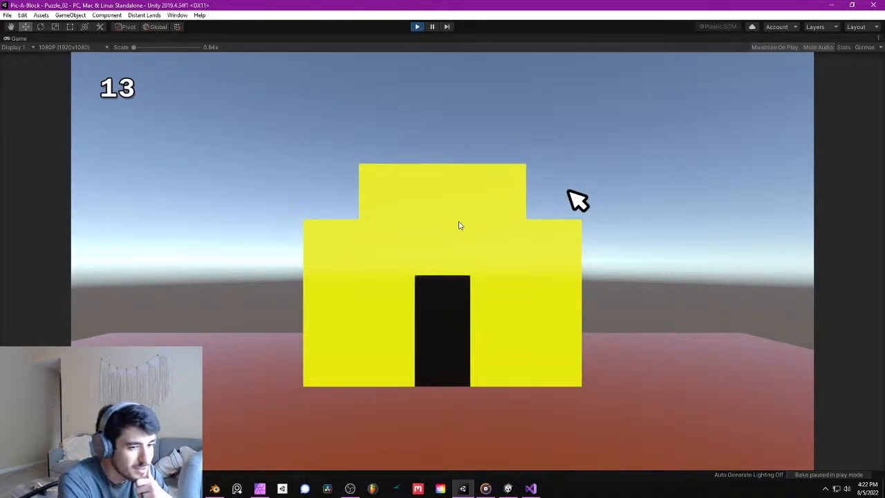
# - Stop the game and save the project
pyautogui.click(417, 28)
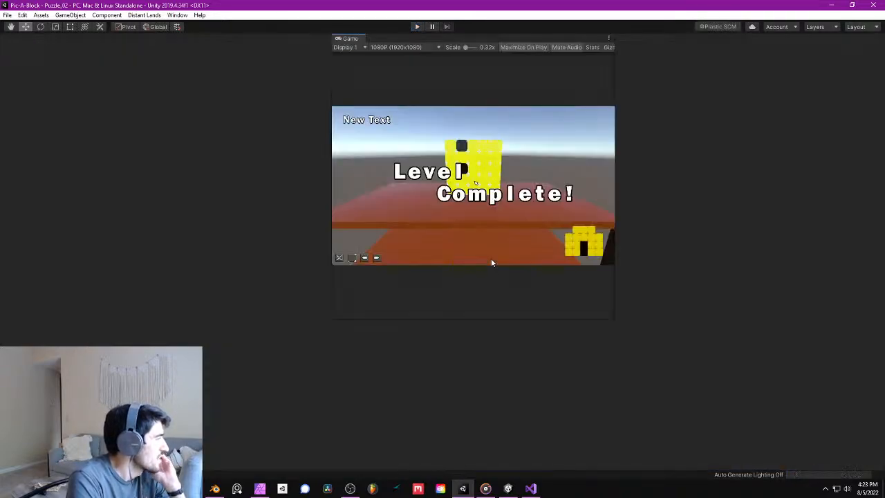
pyautogui.click(6, 15)
pyautogui.click(64, 92)
# - Add a Screen-space reflections effect to the Post-process Volume of the PostProcessing object
pyautogui.moveTo(226, 153); pyautogui.dragTo(253, 140, button='right')
pyautogui.moveTo(254, 139); pyautogui.dragTo(230, 157, button='middle')
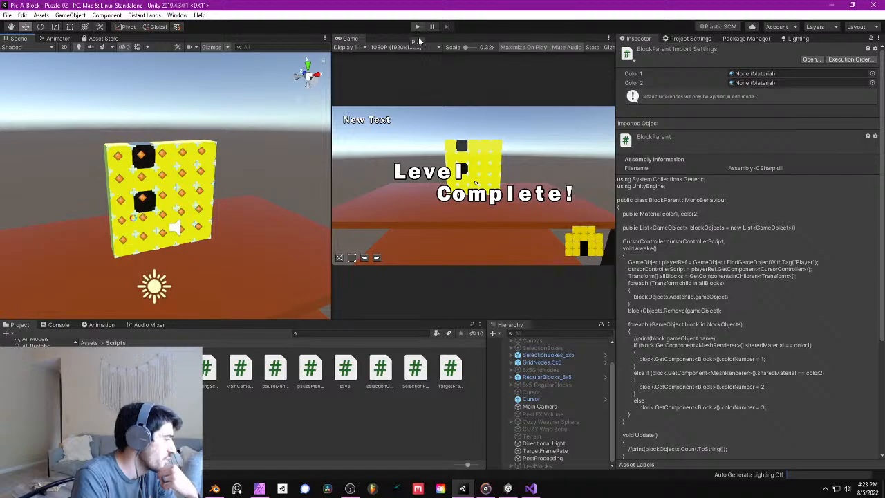
pyautogui.click(562, 459)
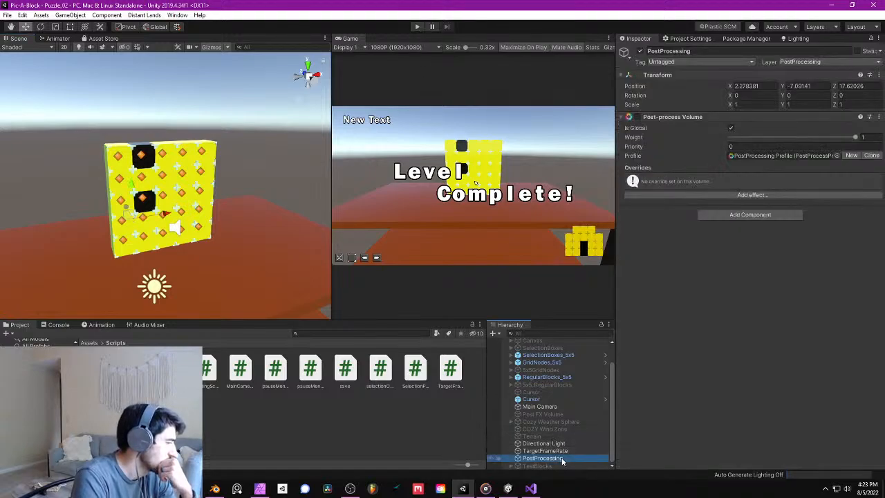
pyautogui.click(747, 195)
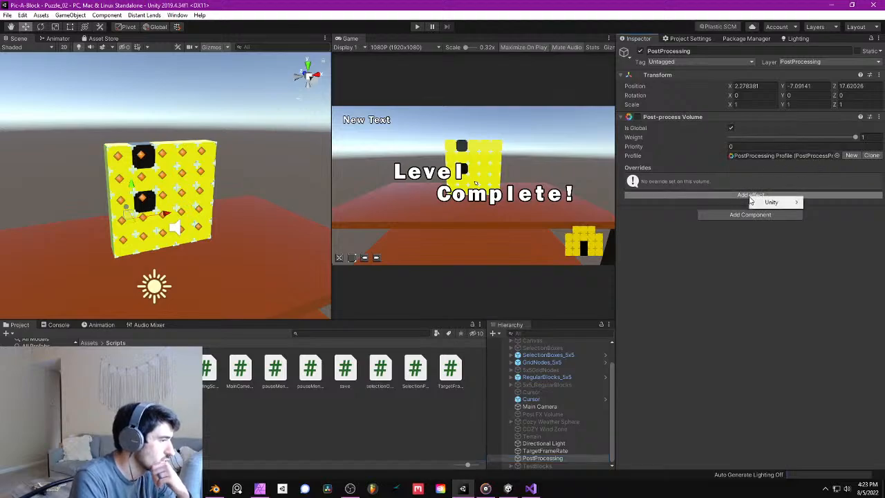
pyautogui.moveTo(771, 202)
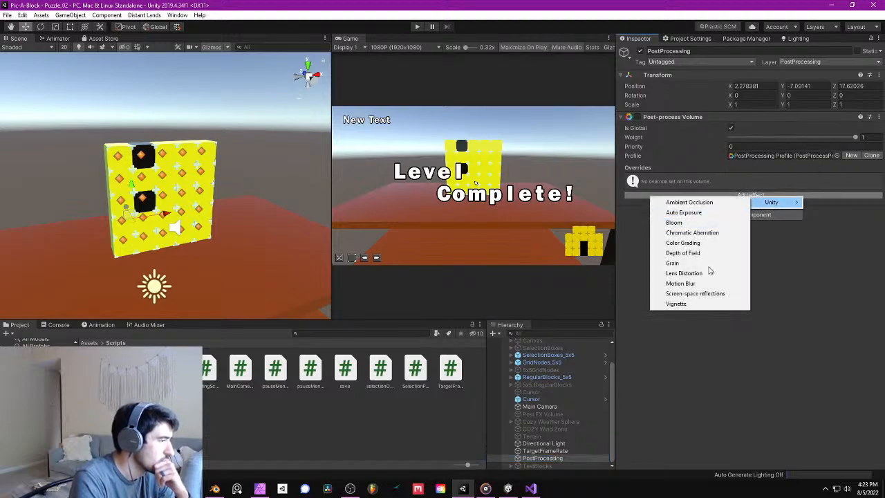
pyautogui.click(696, 293)
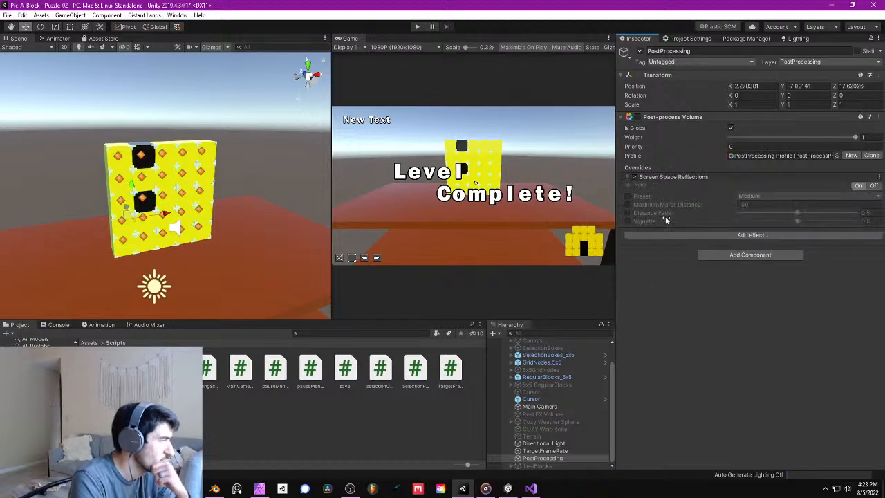
# - Enable the Preset and Maximum March Distance overrides of Screen Space Reflections and set the preset to High
pyautogui.click(628, 196)
pyautogui.click(627, 205)
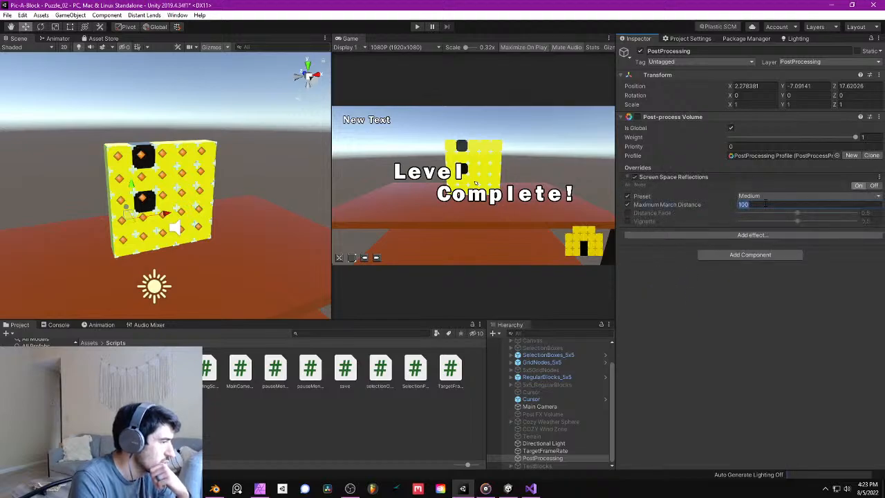
pyautogui.click(767, 196)
pyautogui.click(773, 237)
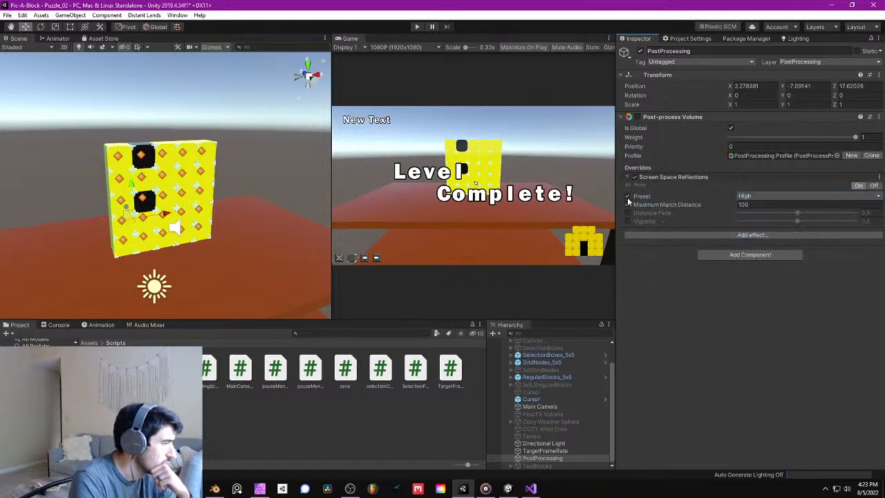
# - Check the puzzle wall up close in the scene and save the scene
pyautogui.keyDown('alt'); pyautogui.moveTo(210, 170); pyautogui.dragTo(185, 170); pyautogui.keyUp('alt')
pyautogui.scroll(8, 186, 170)
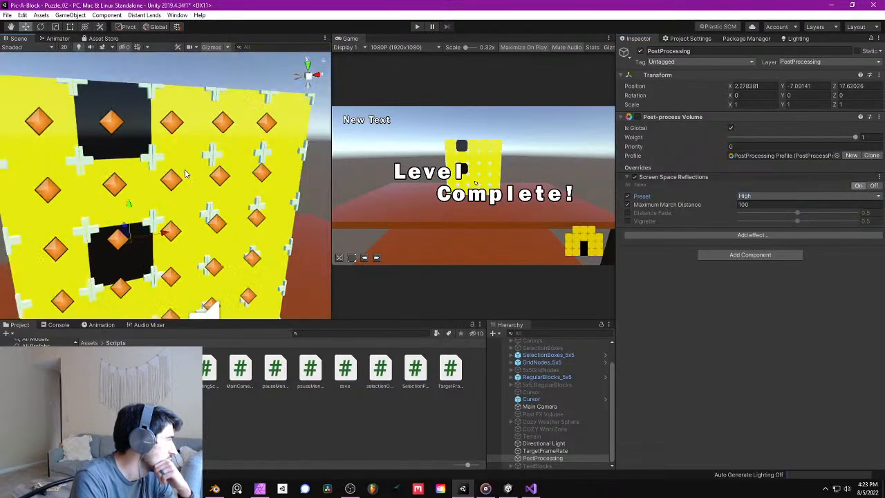
pyautogui.scroll(-4, 186, 170)
pyautogui.click(8, 16)
pyautogui.click(21, 47)
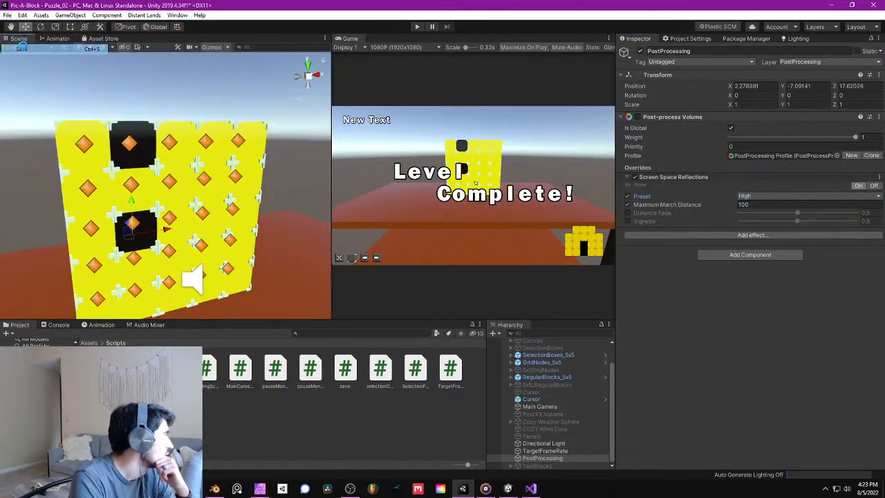
# - Add a Color Grading effect to the post-process volume and enable its Mode override with High Definition Range
pyautogui.click(755, 235)
pyautogui.moveTo(779, 246)
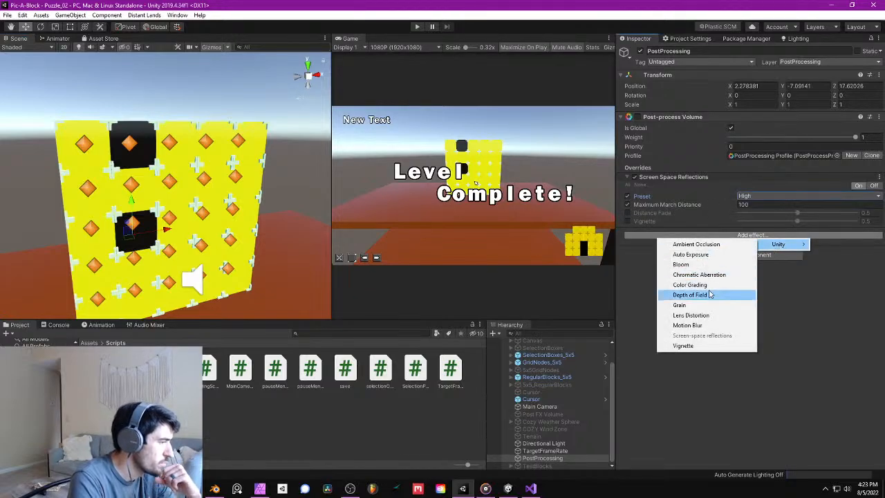
pyautogui.click(690, 285)
pyautogui.click(628, 251)
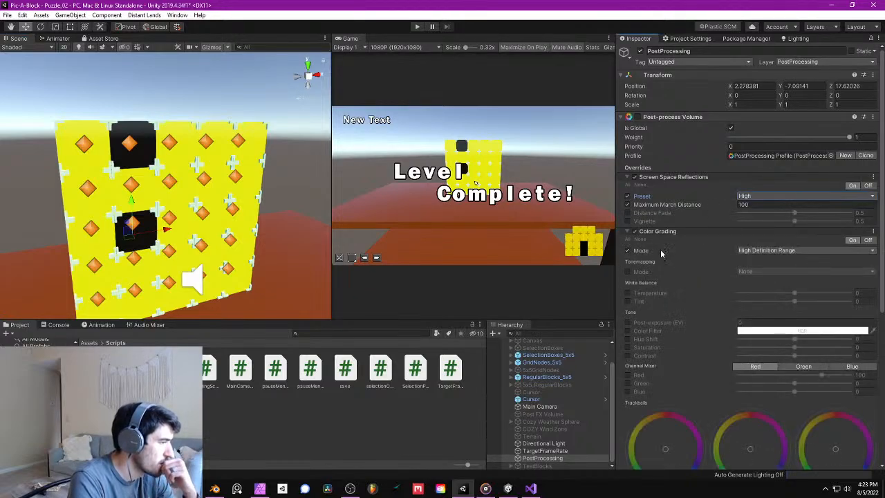
# - Enable the Tonemapping mode override of Color Grading, try Neutral, and set it to ACES
pyautogui.click(628, 271)
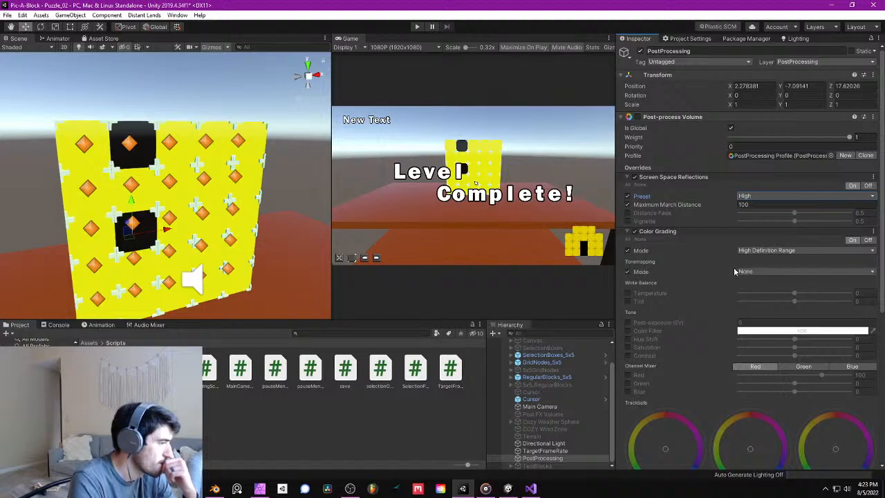
pyautogui.click(760, 271)
pyautogui.click(767, 292)
pyautogui.click(769, 270)
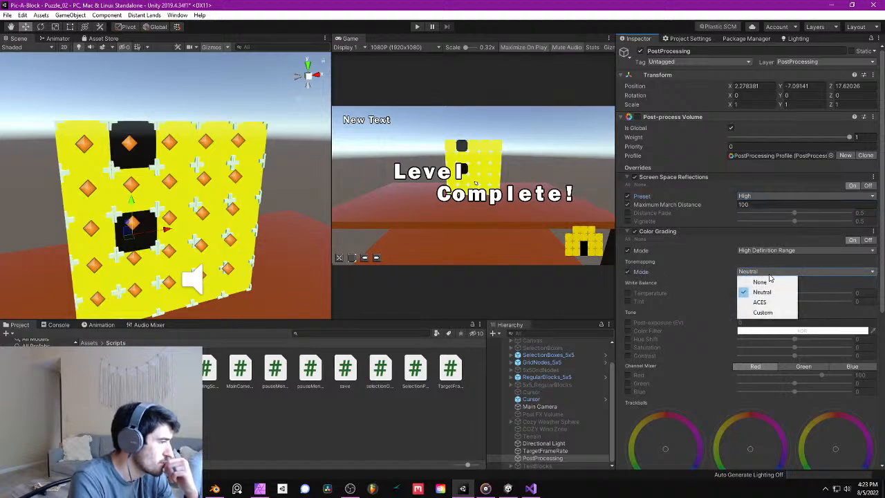
pyautogui.click(775, 304)
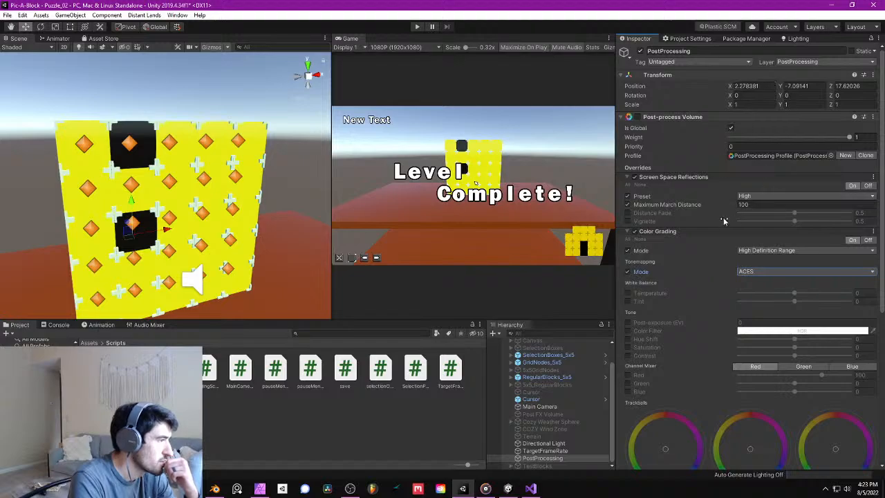
# - Enable the Post-process Volume component and inspect its effect on the puzzle wall in the scene
pyautogui.click(637, 118)
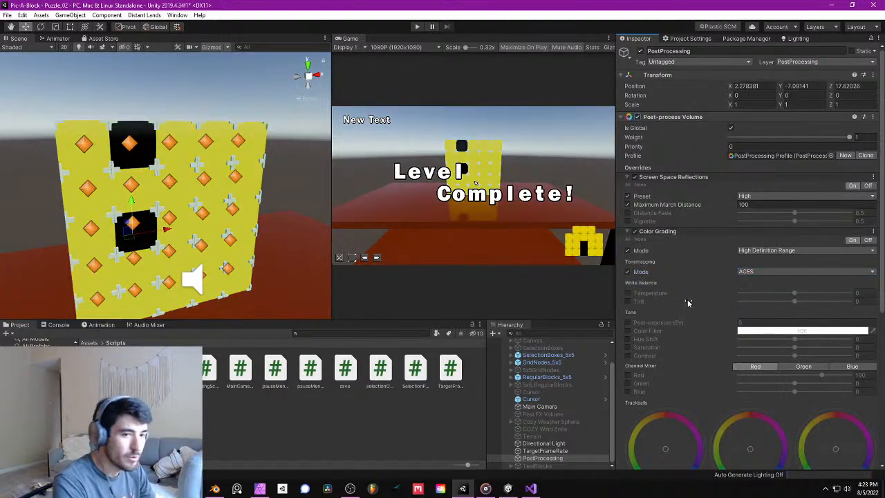
pyautogui.scroll(5, 226, 180)
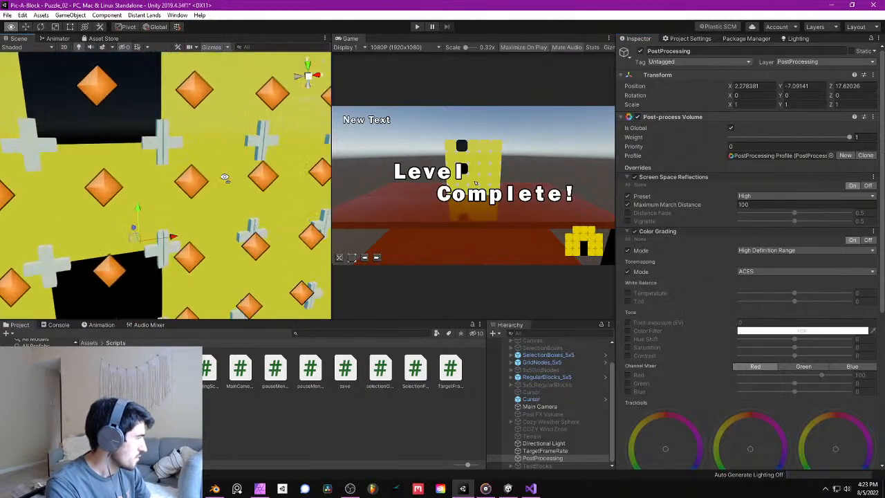
pyautogui.scroll(-4, 227, 180)
pyautogui.moveTo(226, 181); pyautogui.dragTo(271, 178, button='right')
# - Switch Color Grading off and on to compare the look, and set its Tonemapping mode to Neutral
pyautogui.click(635, 233)
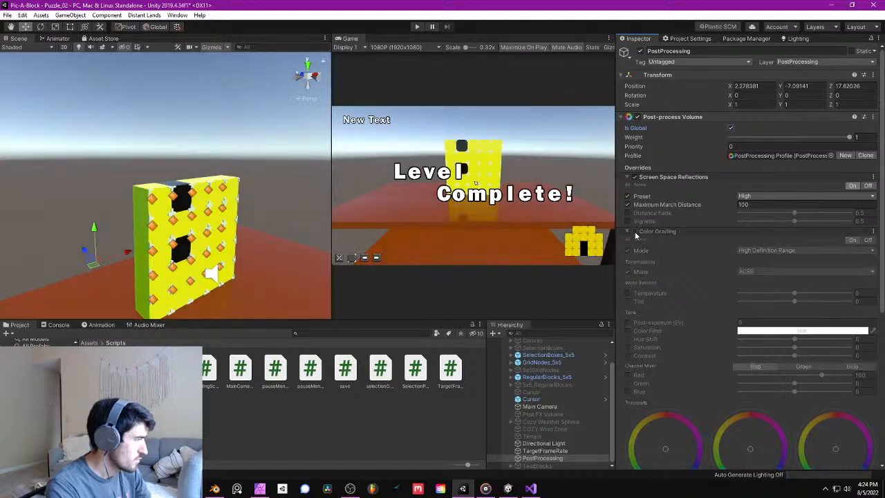
pyautogui.click(635, 233)
pyautogui.click(804, 272)
pyautogui.click(786, 292)
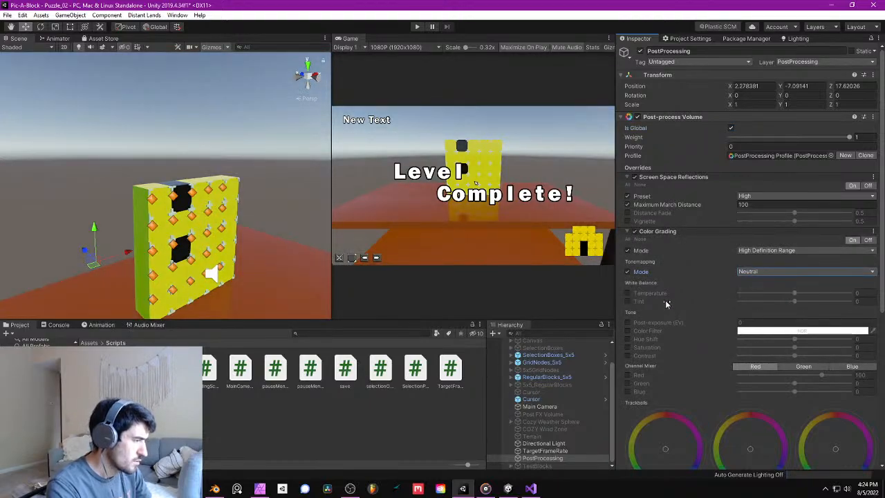
# - Enable the Post-exposure (EV) override of Color Grading and set it to 0.5
pyautogui.click(628, 323)
pyautogui.click(760, 323)
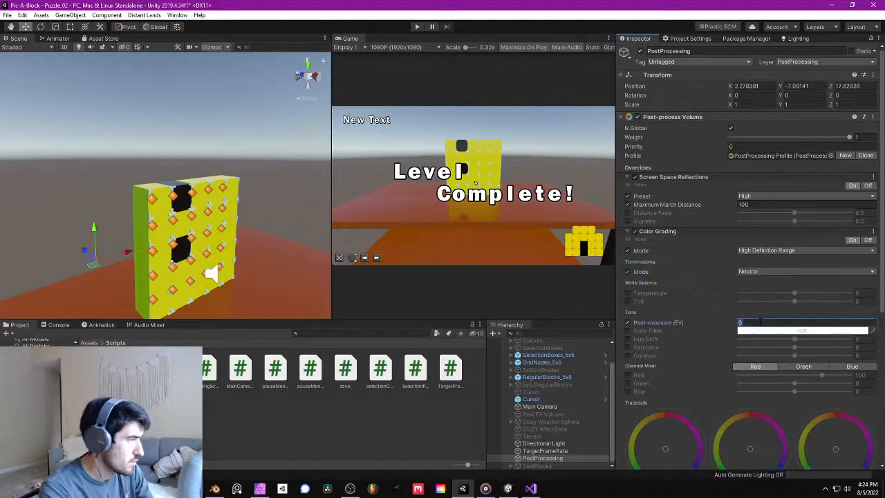
pyautogui.write('1')
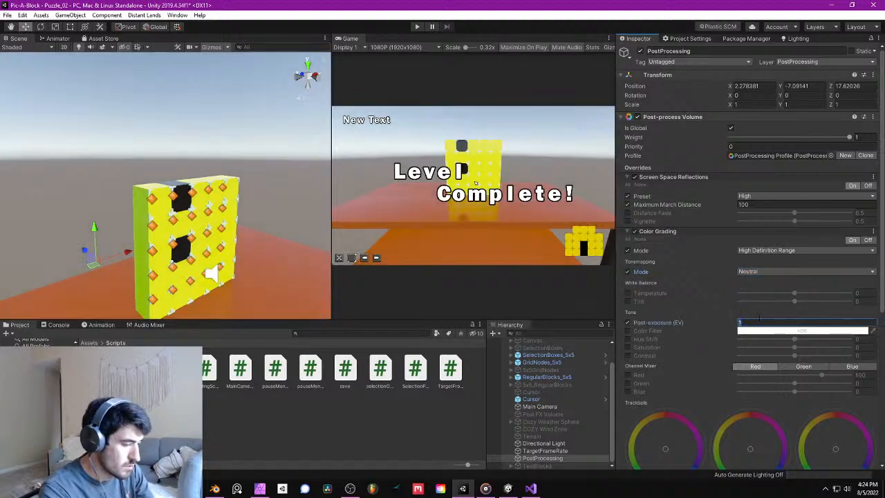
pyautogui.write('.5')
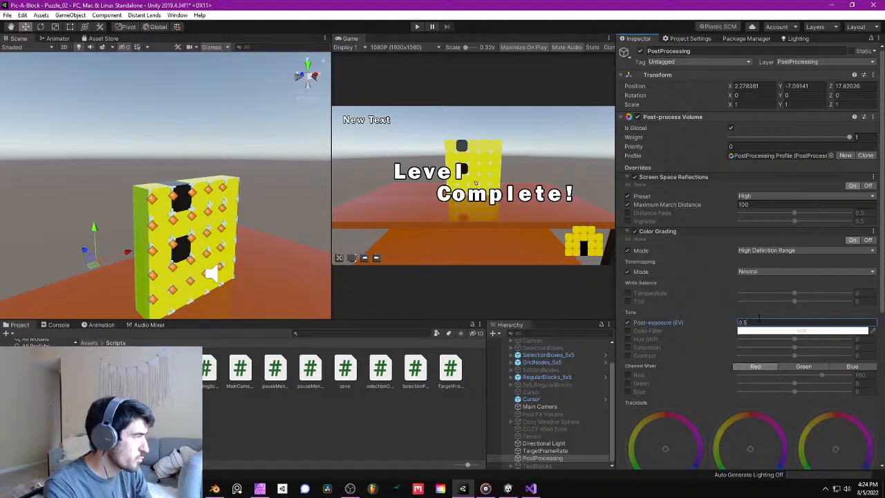
# - Collapse the Color Grading settings and save the scene
pyautogui.click(670, 231)
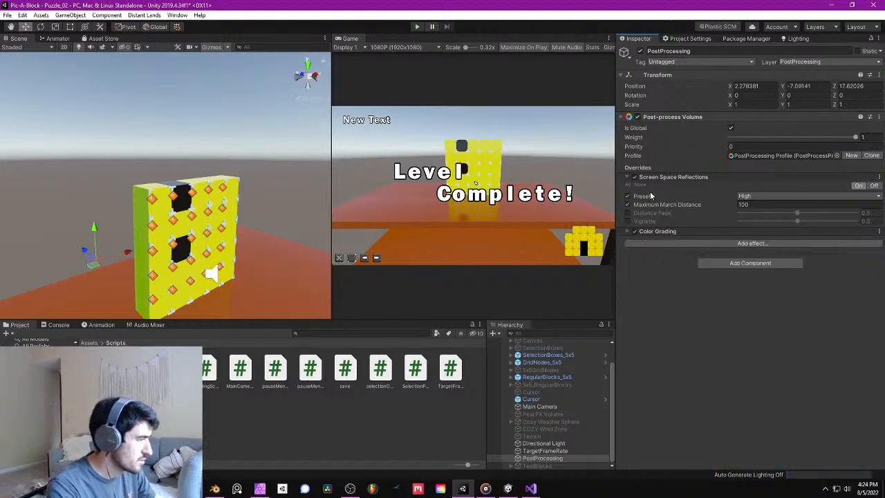
pyautogui.click(6, 16)
pyautogui.click(21, 51)
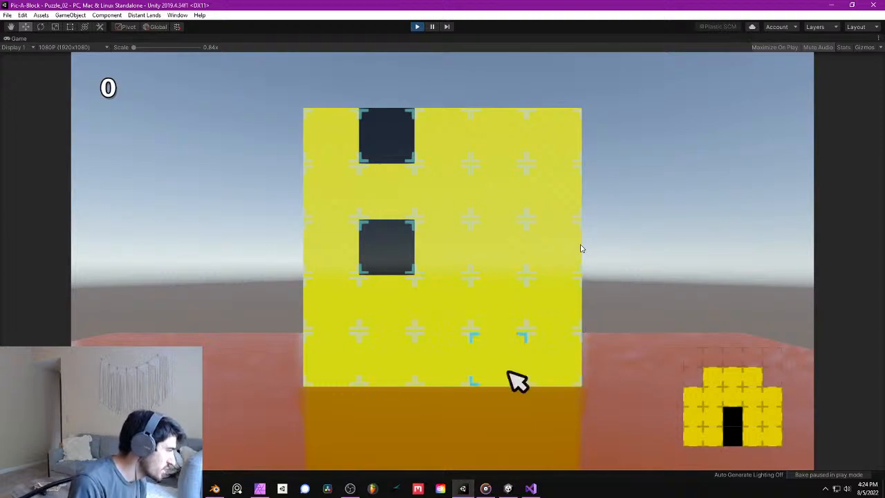
# - Play-test Puzzle_02 by pushing blocks in the wall's middle column and in the neighbouring column that contains the black blocks
pyautogui.click(448, 372)
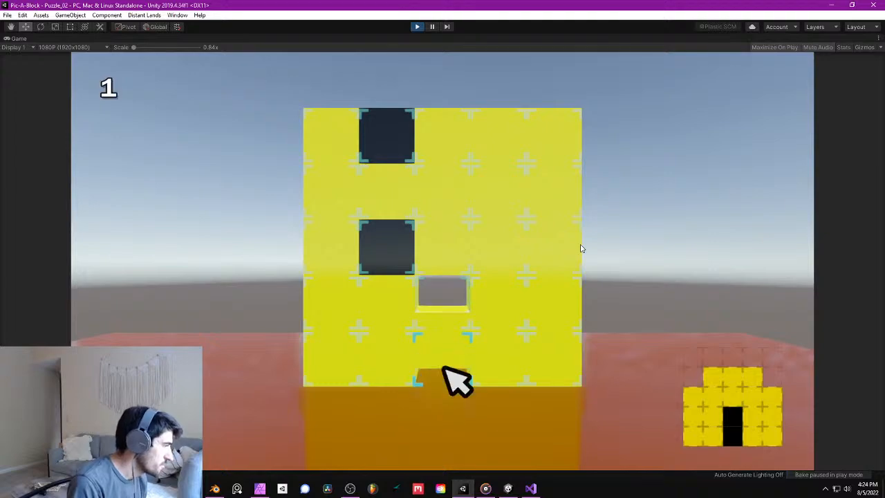
pyautogui.click(448, 251)
pyautogui.click(447, 252)
pyautogui.click(447, 304)
pyautogui.click(448, 359)
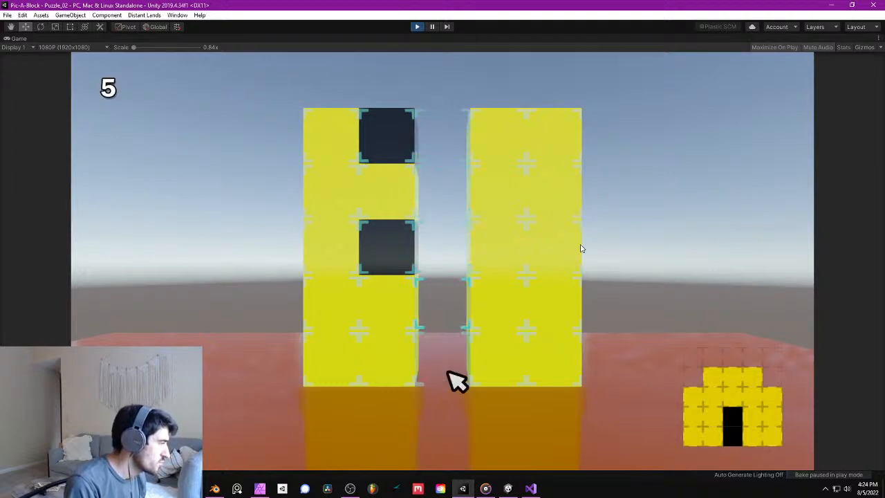
pyautogui.click(389, 251)
pyautogui.click(388, 193)
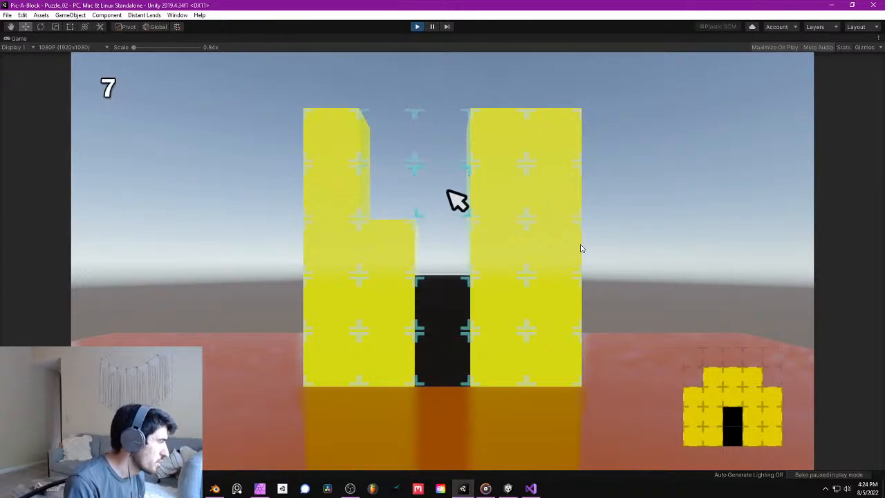
# - Finish the house shape by clearing the remaining top-row blocks and both upper corner blocks, and stop play mode
pyautogui.click(514, 197)
pyautogui.click(517, 201)
pyautogui.click(553, 200)
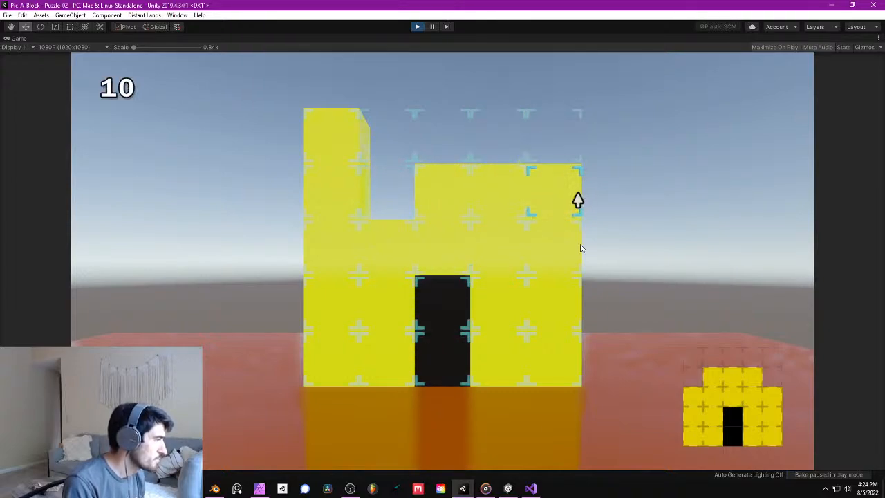
pyautogui.click(337, 200)
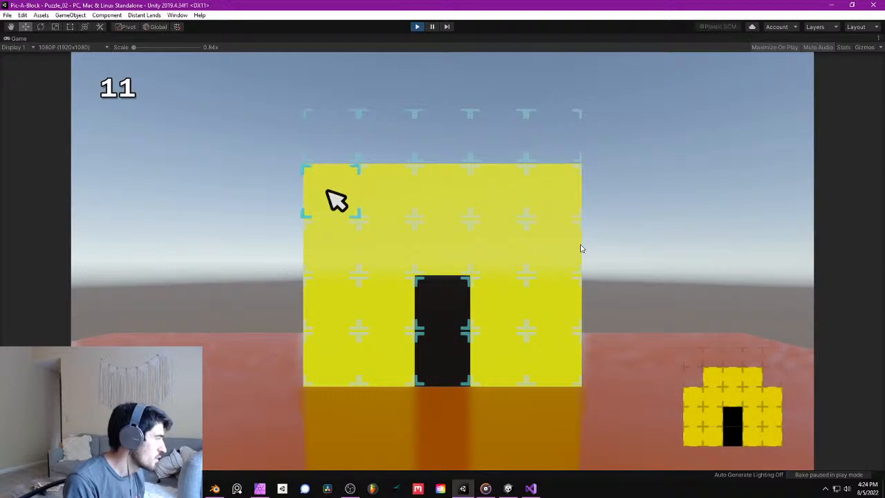
pyautogui.click(337, 201)
pyautogui.click(574, 200)
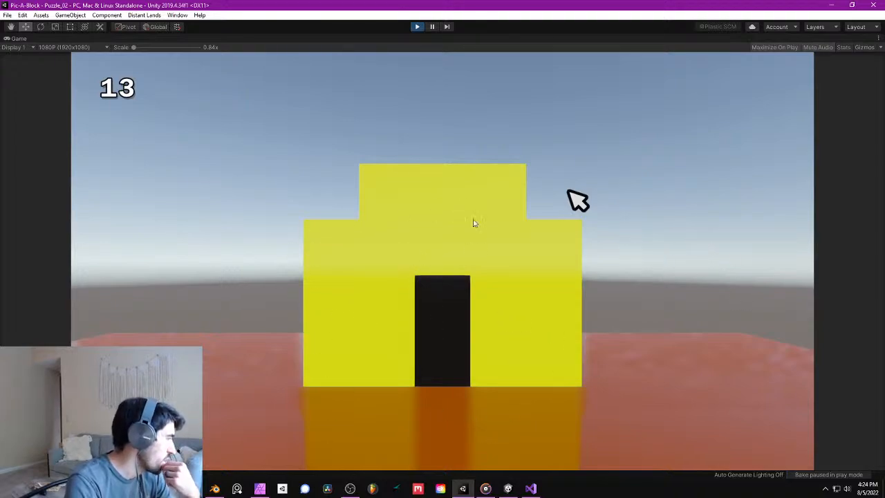
pyautogui.click(418, 28)
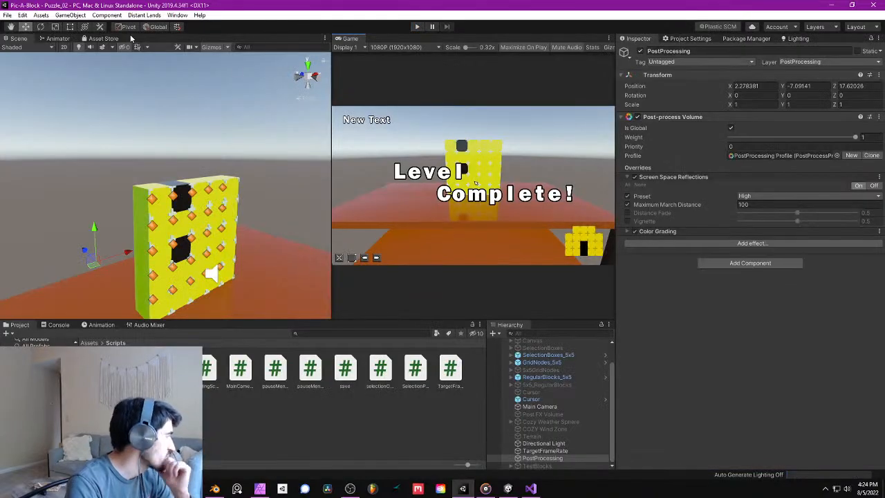
# - Save the project and view the puzzle wall together with the whole table in the scene
pyautogui.click(10, 16)
pyautogui.click(58, 94)
pyautogui.moveTo(193, 142); pyautogui.dragTo(177, 170, button='right')
pyautogui.scroll(-5, 178, 170)
pyautogui.moveTo(179, 169); pyautogui.dragTo(208, 161, button='middle')
pyautogui.moveTo(229, 153); pyautogui.dragTo(218, 248, button='middle')
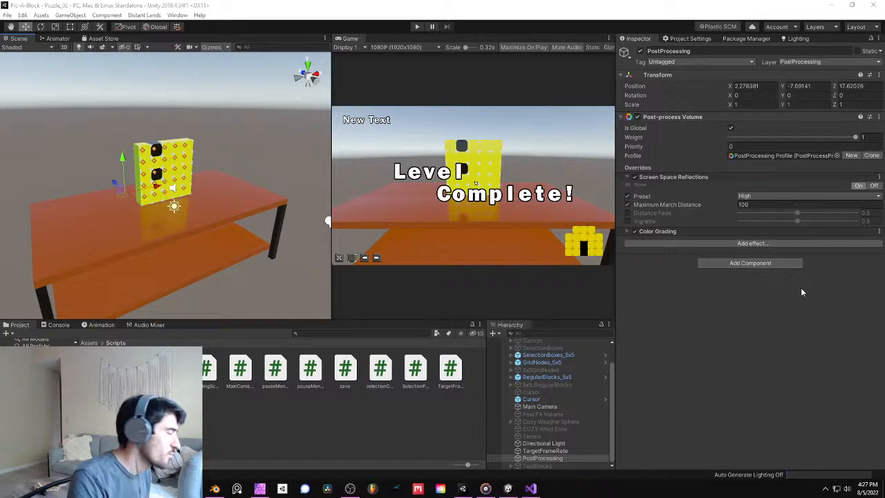
# - Inspect the puzzle wall and its reflection on the tabletop up close, and save the project again
pyautogui.moveTo(166, 155)
pyautogui.mouseDown(button='right')
pyautogui.moveTo(154, 159)
pyautogui.moveTo(125, 127)
pyautogui.moveTo(149, 150)
pyautogui.moveTo(168, 145)
pyautogui.mouseUp(button='right')
pyautogui.press('w')
pyautogui.press('s')
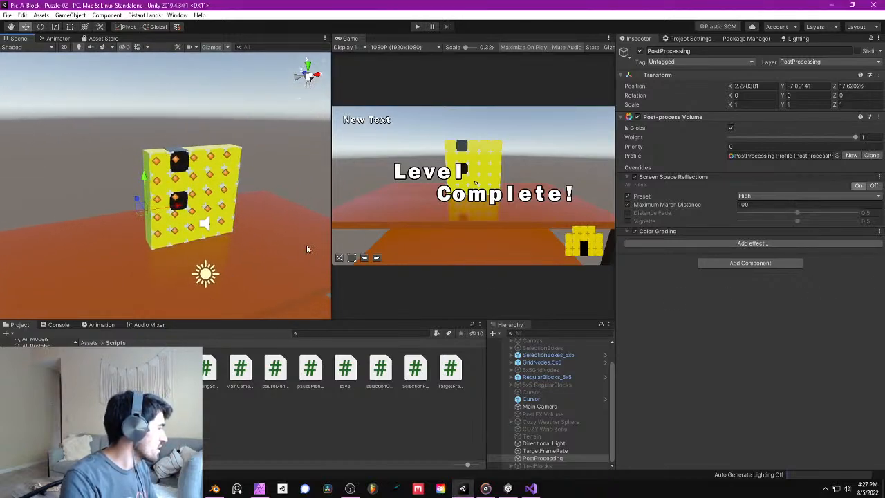
pyautogui.press('s')
pyautogui.moveTo(248, 170); pyautogui.dragTo(239, 166, button='right')
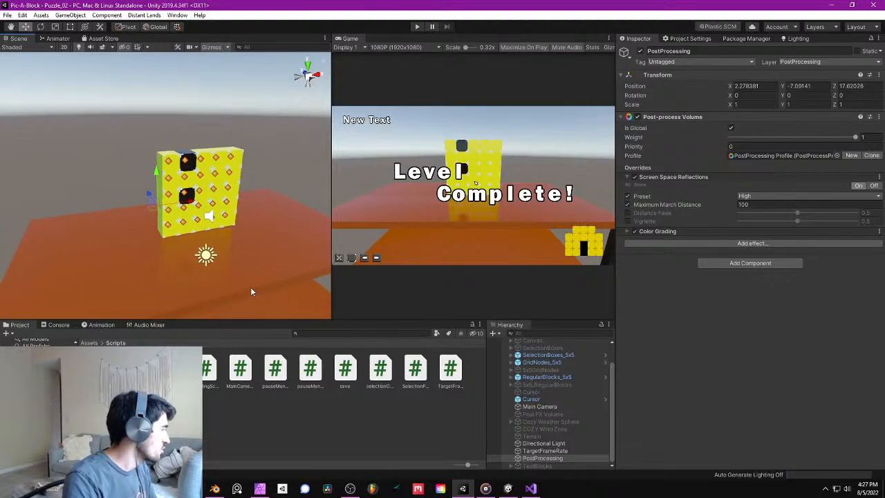
pyautogui.click(11, 14)
pyautogui.click(31, 93)
# - Open the Puzzle_01 scene from the Scenes folder, run it briefly in play mode and stop it
pyautogui.click(89, 342)
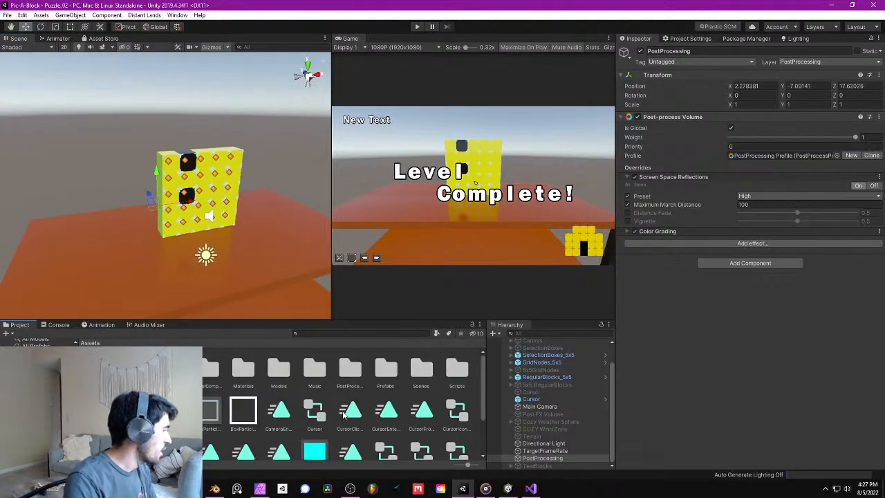
pyautogui.doubleClick(421, 372)
pyautogui.doubleClick(101, 367)
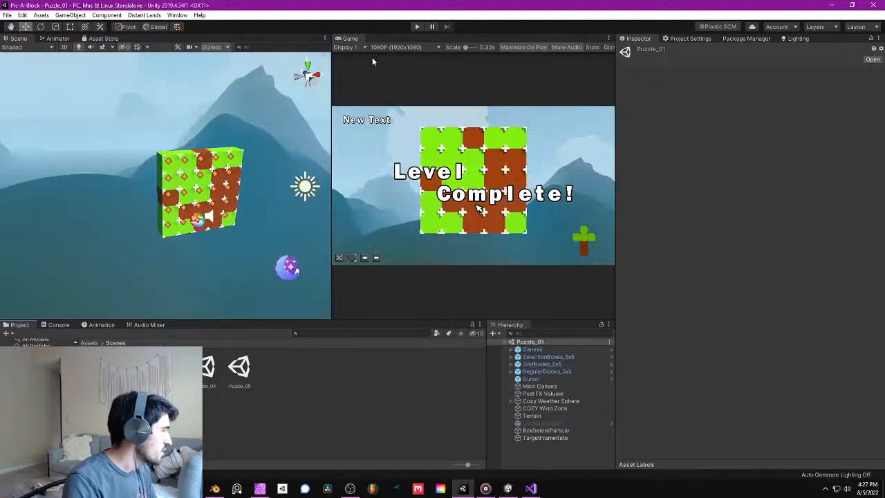
pyautogui.click(418, 27)
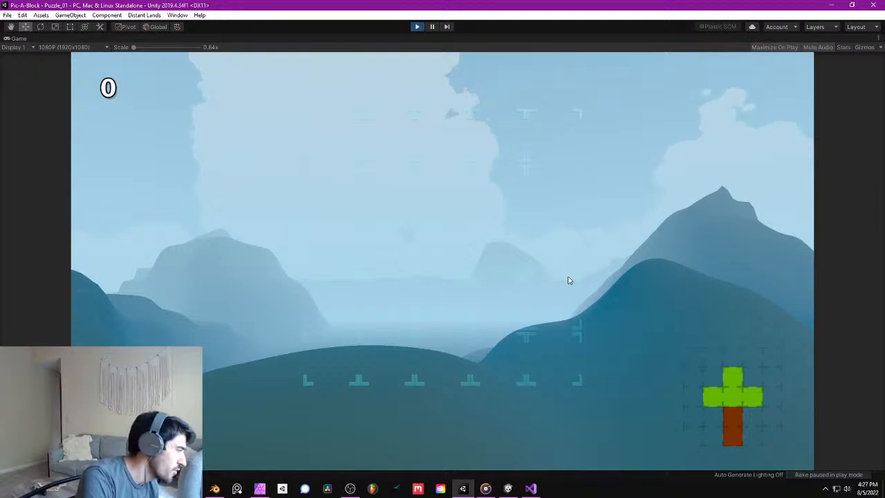
pyautogui.click(417, 27)
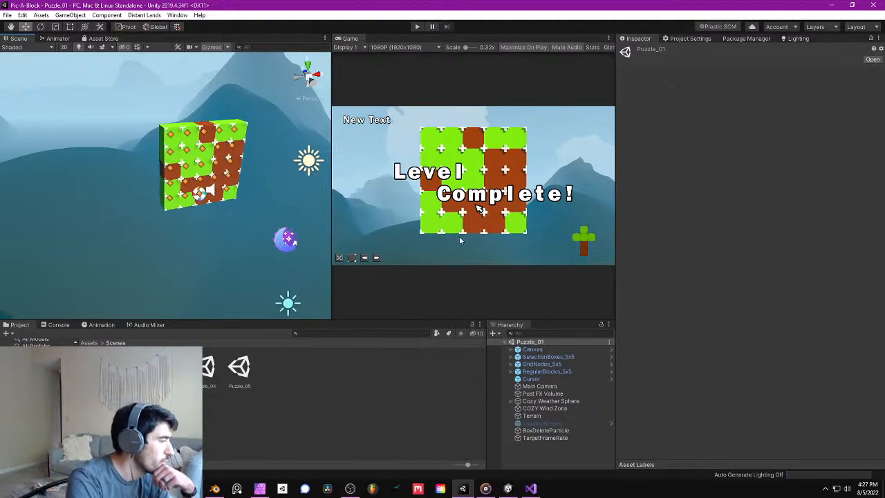
# - Save the project with Puzzle_01 open, look over its block wall, and reopen the Puzzle_02 scene
pyautogui.moveTo(870, 489)
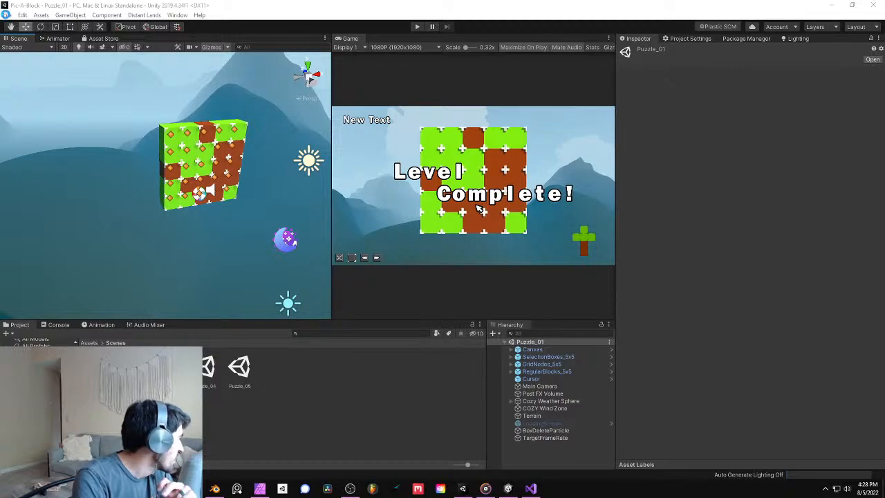
pyautogui.click(6, 15)
pyautogui.click(43, 94)
pyautogui.moveTo(197, 149)
pyautogui.mouseDown(button='right')
pyautogui.moveTo(190, 145)
pyautogui.moveTo(204, 144)
pyautogui.mouseUp(button='right')
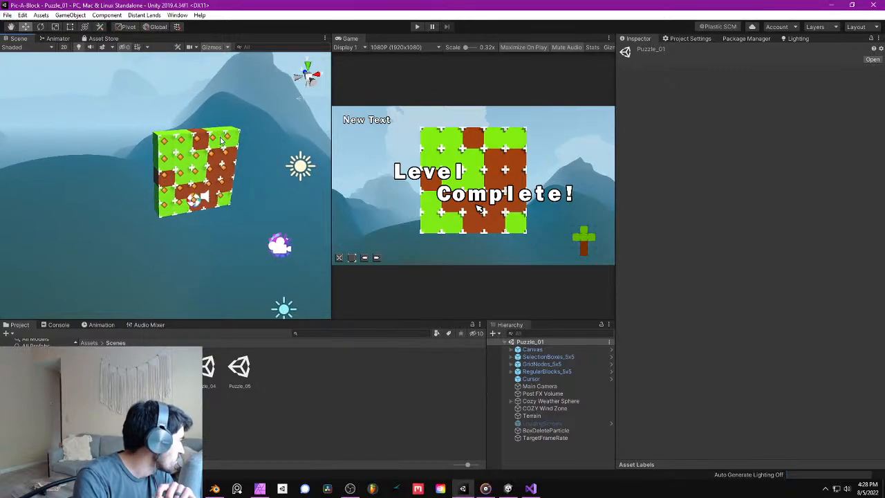
pyautogui.scroll(6, 235, 166)
pyautogui.moveTo(258, 170); pyautogui.dragTo(169, 204, button='middle')
pyautogui.doubleClick(133, 367)
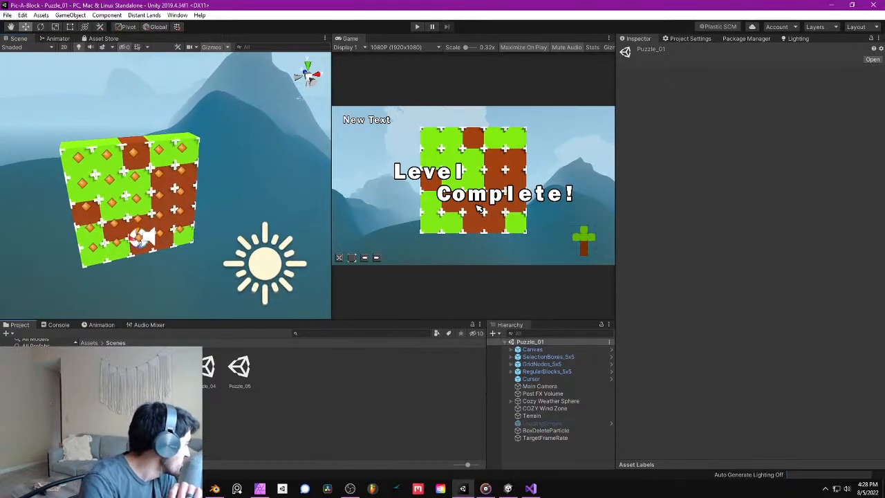
pyautogui.moveTo(187, 193); pyautogui.dragTo(185, 157, button='right')
pyautogui.moveTo(179, 197); pyautogui.dragTo(189, 156, button='middle')
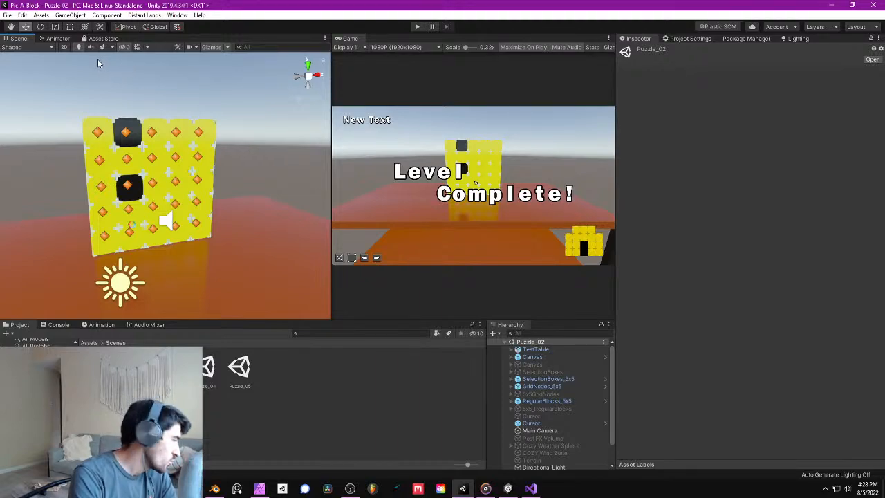
# - Save the project in Puzzle_02 and examine the wall and tabletop reflection from farther back
pyautogui.click(9, 16)
pyautogui.click(32, 92)
pyautogui.moveTo(198, 189); pyautogui.dragTo(208, 214, button='right')
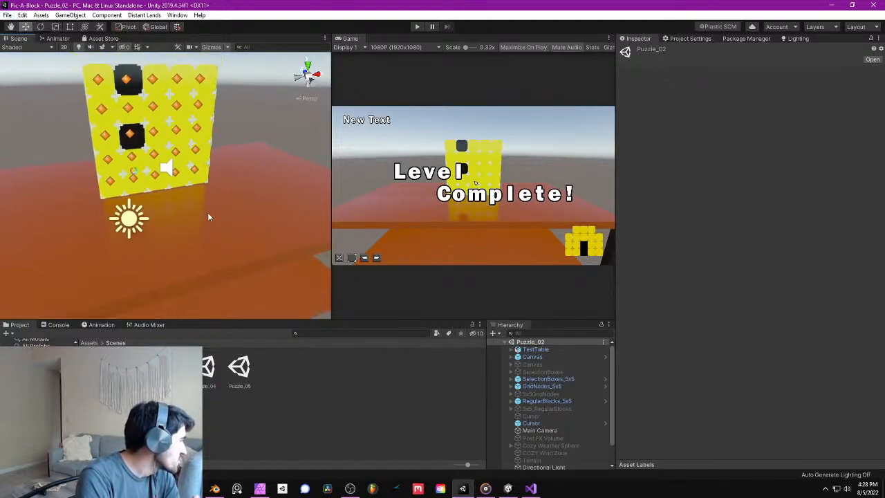
pyautogui.scroll(-3, 208, 213)
pyautogui.moveTo(209, 214); pyautogui.dragTo(227, 204, button='middle')
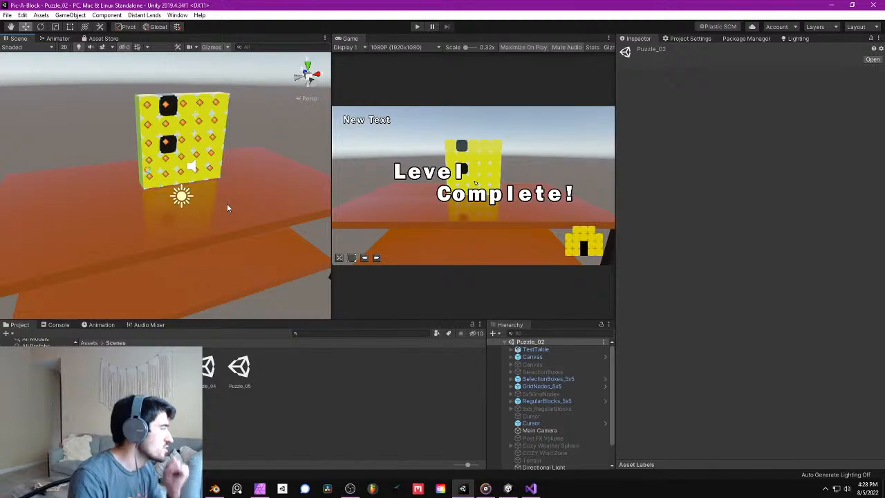
pyautogui.moveTo(211, 129); pyautogui.dragTo(242, 154, button='right')
pyautogui.moveTo(222, 157); pyautogui.dragTo(249, 134, button='middle')
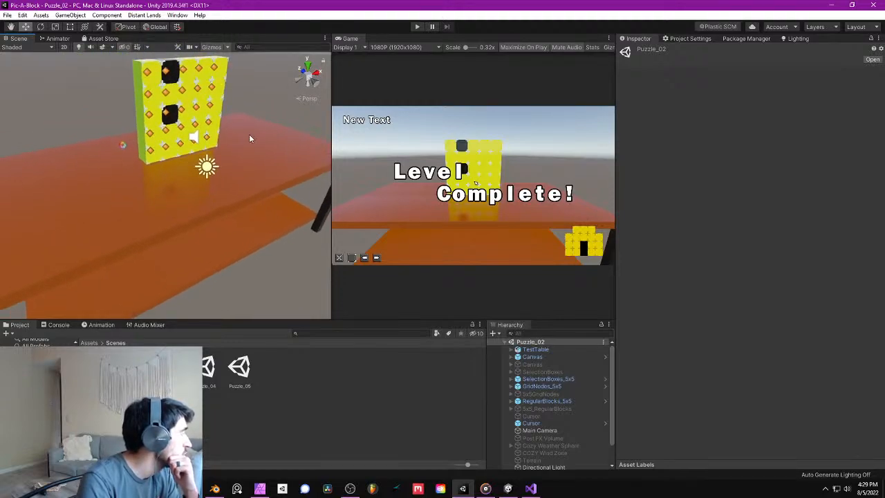
# - Save the project once more and check the tabletop around the puzzle wall from several angles
pyautogui.click(10, 17)
pyautogui.click(45, 92)
pyautogui.moveTo(229, 167); pyautogui.dragTo(223, 153, button='right')
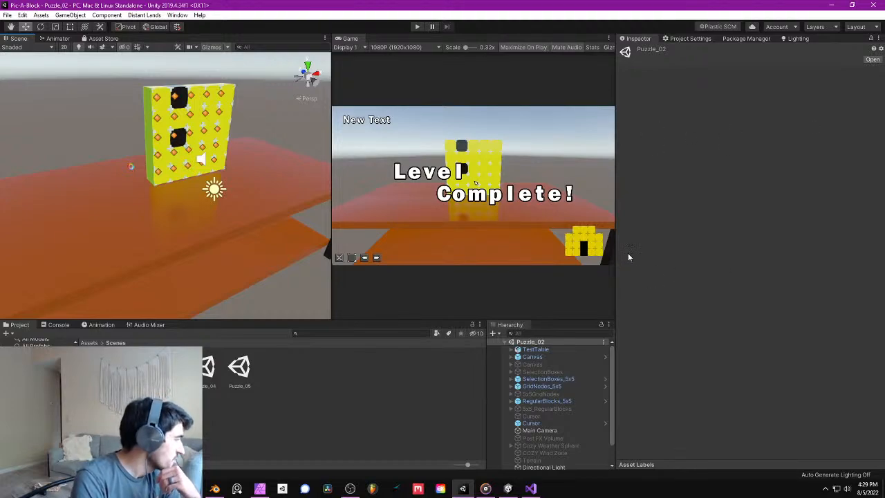
pyautogui.moveTo(242, 150); pyautogui.dragTo(292, 153, button='right')
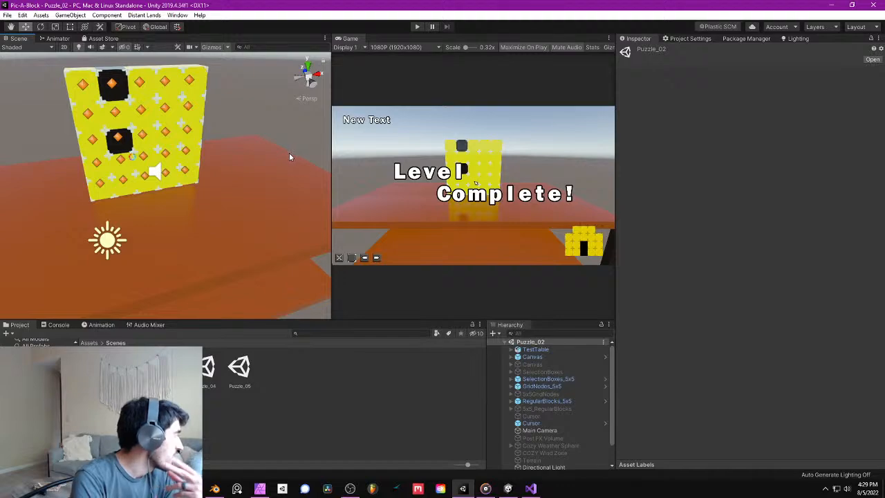
pyautogui.moveTo(253, 150); pyautogui.dragTo(233, 173, button='middle')
pyautogui.scroll(-3, 231, 176)
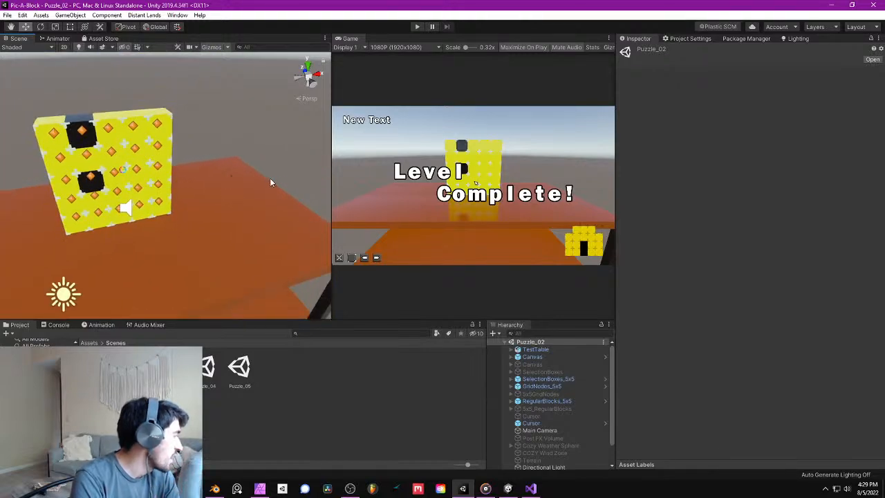
# - Save the project and bring the whole puzzle wall back into view on the table
pyautogui.click(7, 14)
pyautogui.click(55, 94)
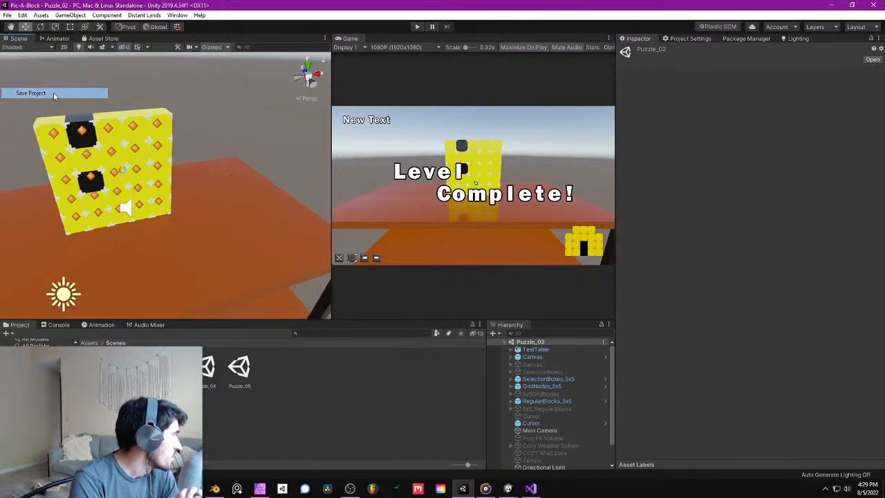
pyautogui.moveTo(134, 146); pyautogui.dragTo(155, 139, button='right')
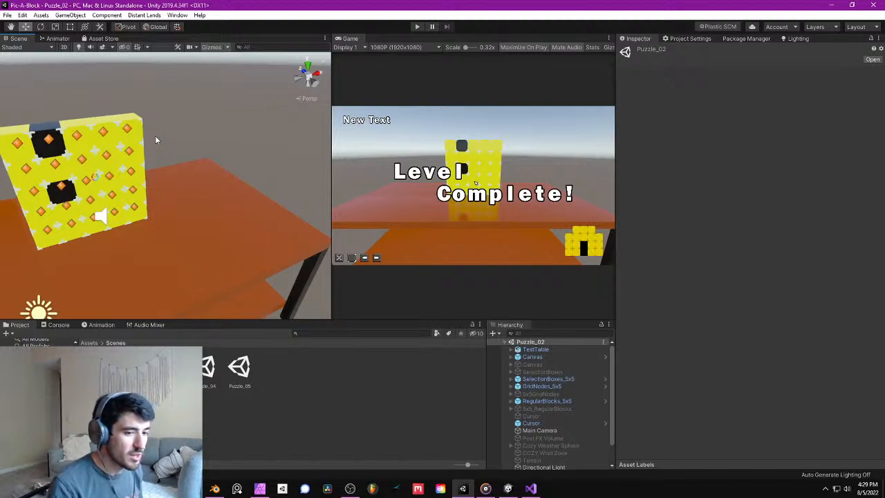
pyautogui.keyDown('alt'); pyautogui.moveTo(185, 88); pyautogui.dragTo(304, 259); pyautogui.keyUp('alt')
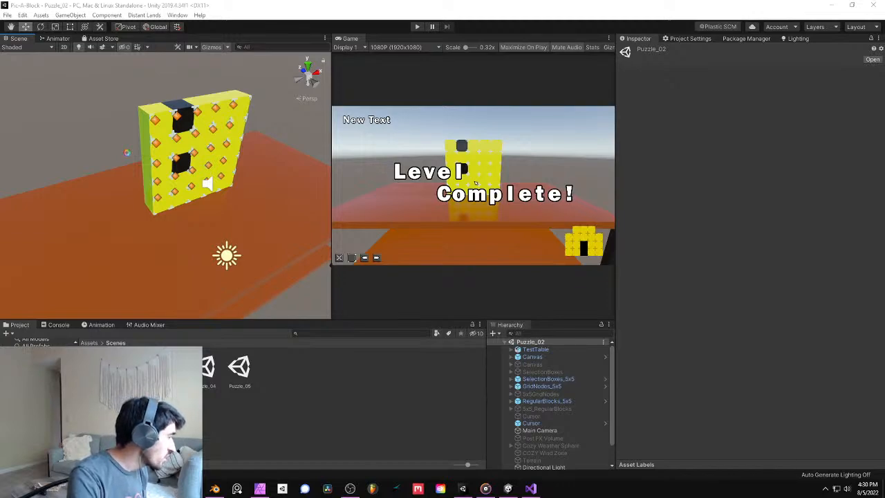
# - Examine the puzzle wall's front and side faces on the table at close range, and save the project
pyautogui.click(152, 167)
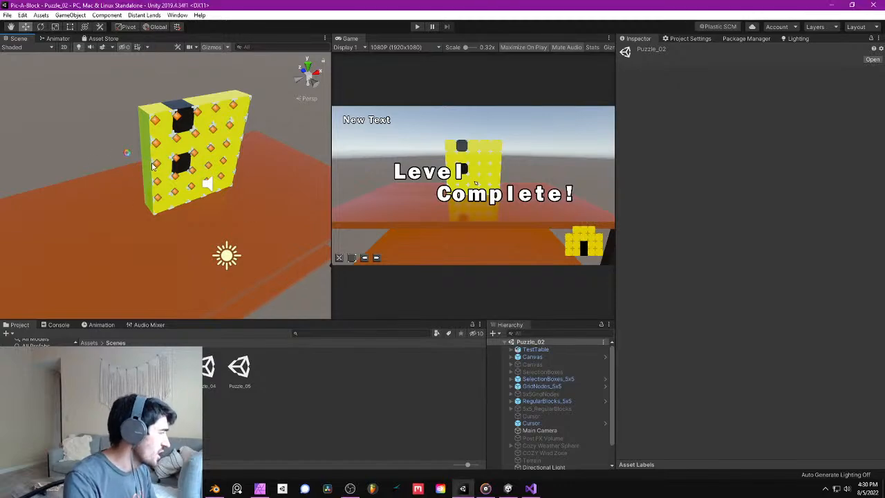
pyautogui.moveTo(152, 167); pyautogui.dragTo(146, 153, button='right')
pyautogui.press('w')
pyautogui.press('s')
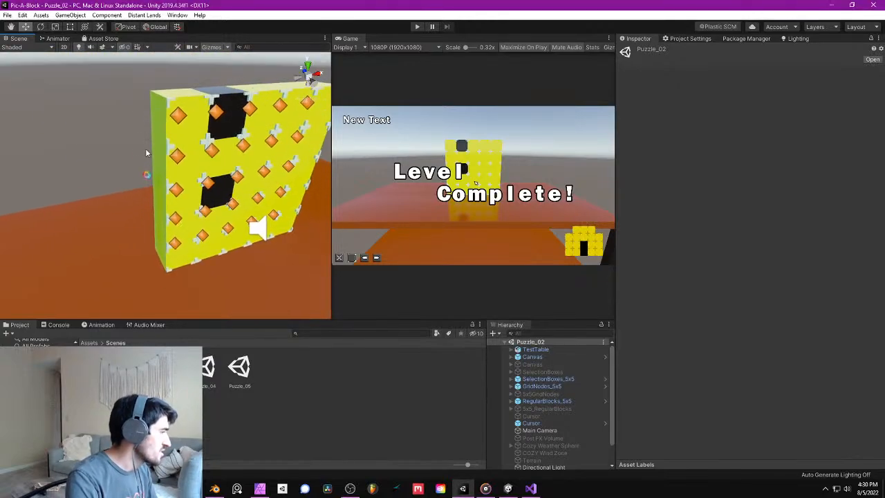
pyautogui.press('s')
pyautogui.moveTo(210, 201); pyautogui.dragTo(216, 185, button='right')
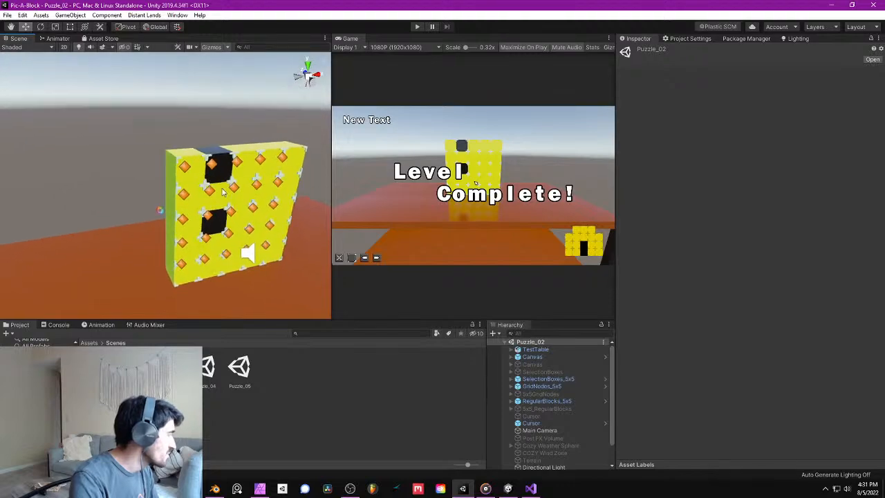
pyautogui.moveTo(222, 190); pyautogui.dragTo(186, 192, button='middle')
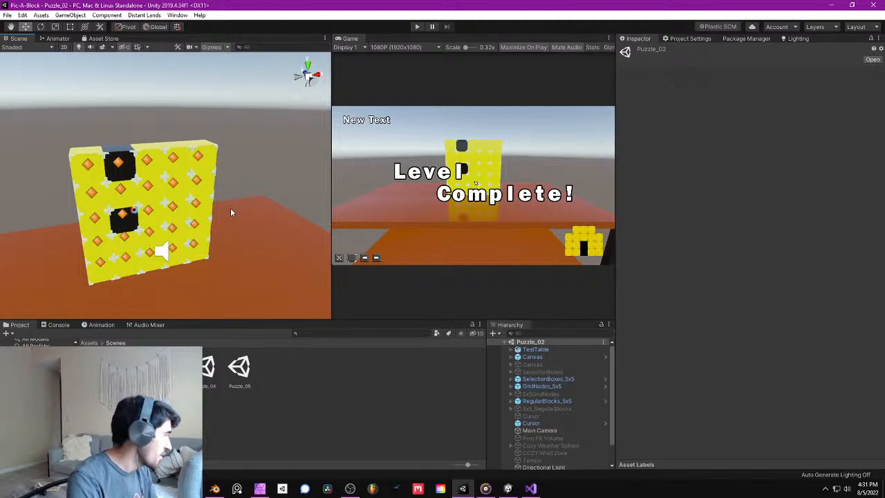
pyautogui.moveTo(233, 209); pyautogui.dragTo(222, 197, button='right')
pyautogui.click(7, 15)
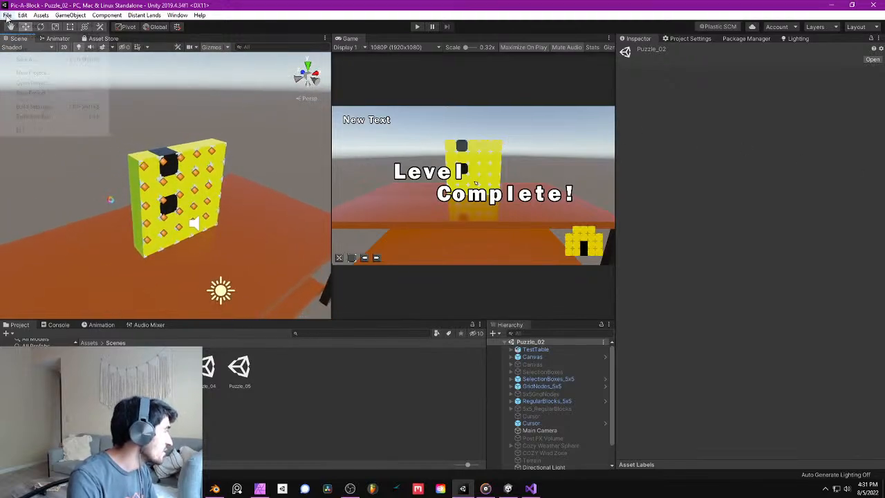
pyautogui.click(31, 93)
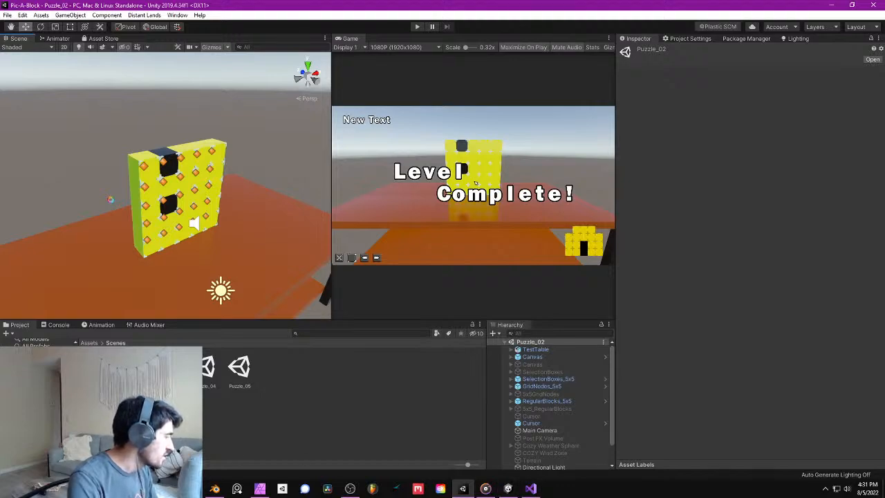
# - Switch to the web browser and bring up the reference image of the living room coffee table
pyautogui.click(147, 489)
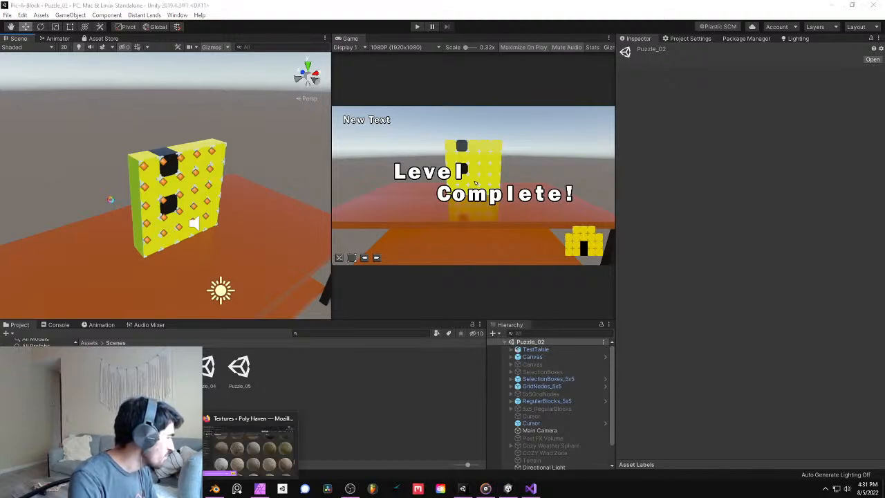
pyautogui.moveTo(884, 126); pyautogui.dragTo(622, 2)
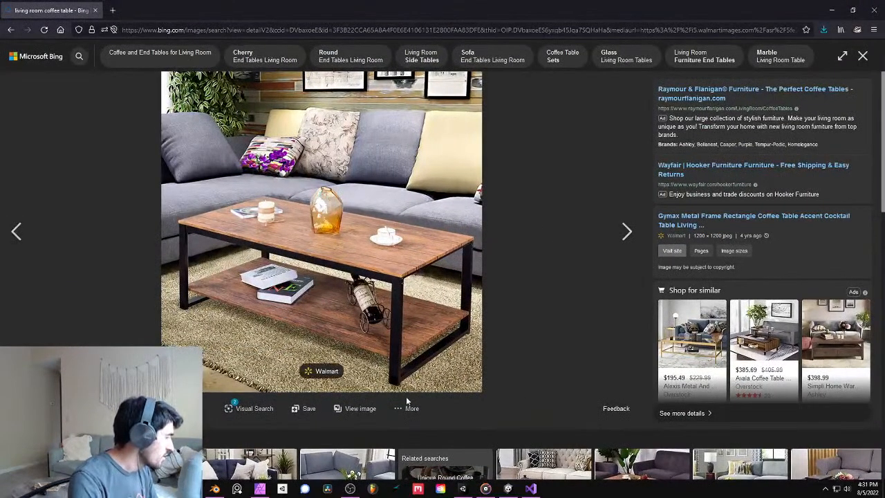
# - Open the coffee table reference image at full size and try to save it to the Downloads folder
pyautogui.click(366, 409)
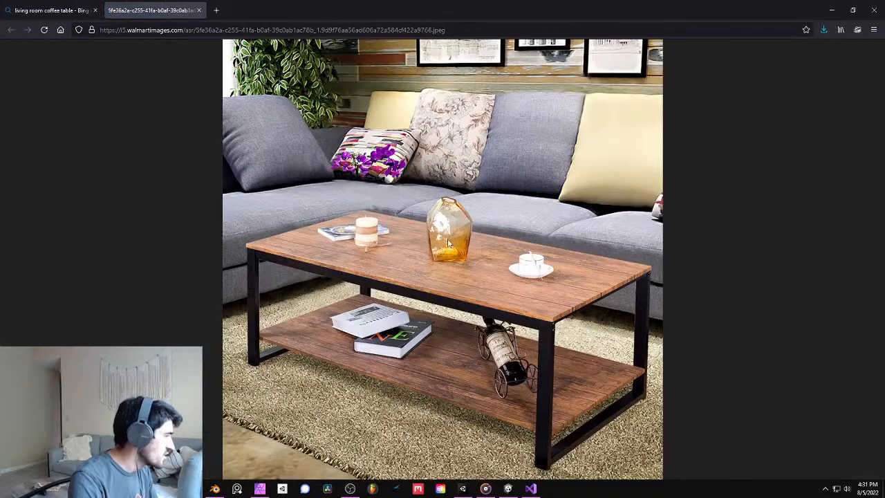
pyautogui.rightClick(447, 239)
pyautogui.click(492, 253)
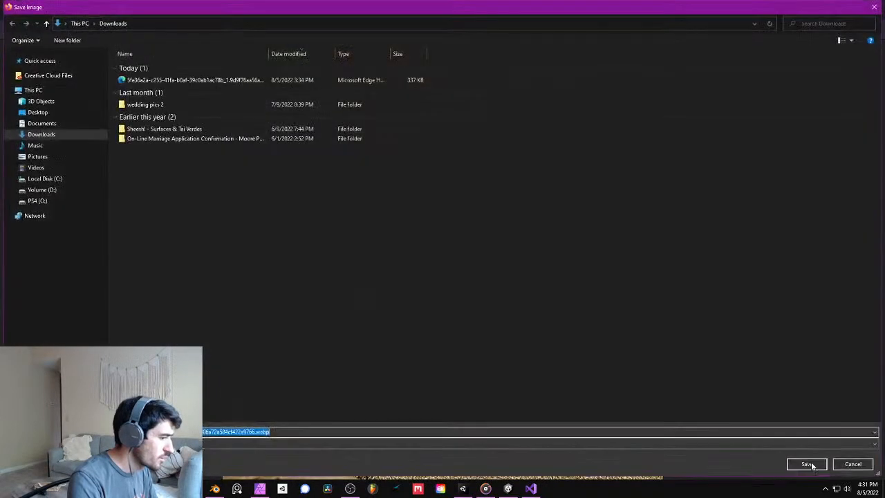
pyautogui.click(806, 463)
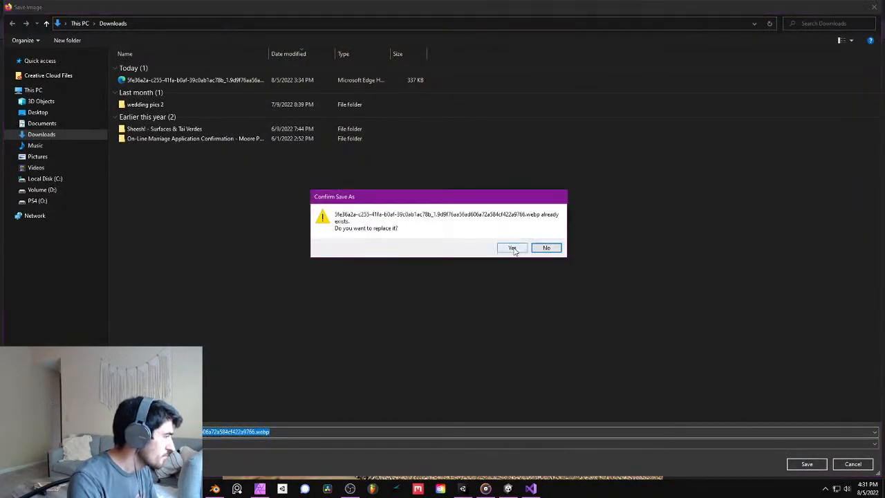
pyautogui.click(547, 249)
pyautogui.click(721, 444)
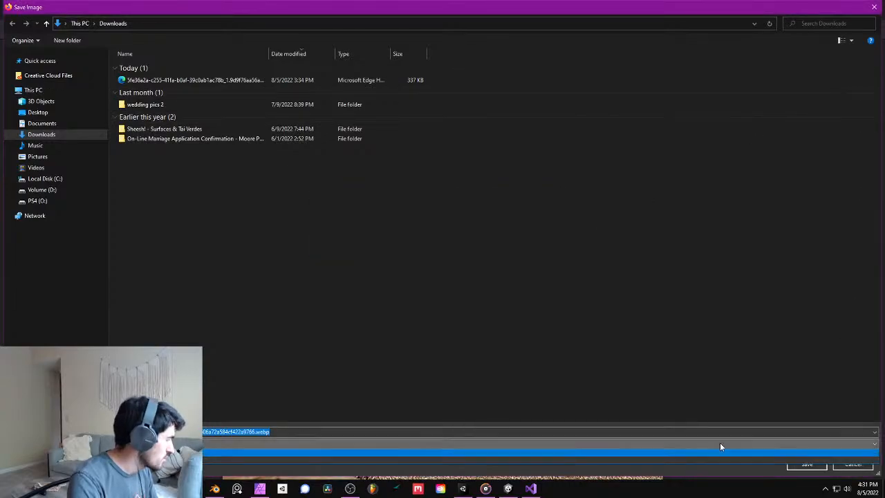
pyautogui.click(726, 462)
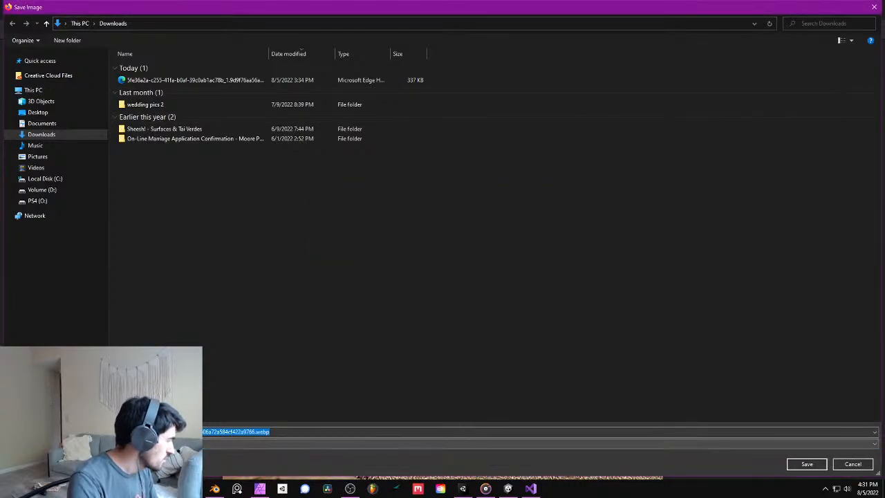
pyautogui.click(852, 464)
# - Leave the reference image and switch back to the Puzzle_02 scene in Unity
pyautogui.rightClick(474, 229)
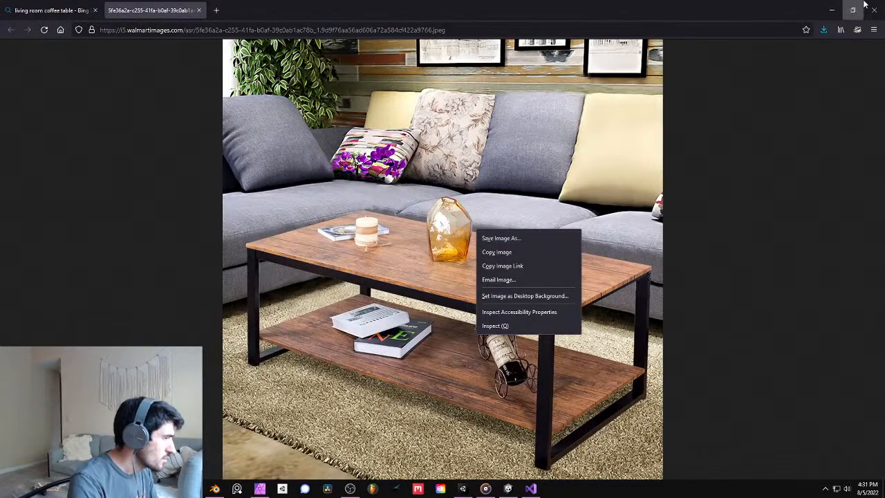
pyautogui.click(832, 9)
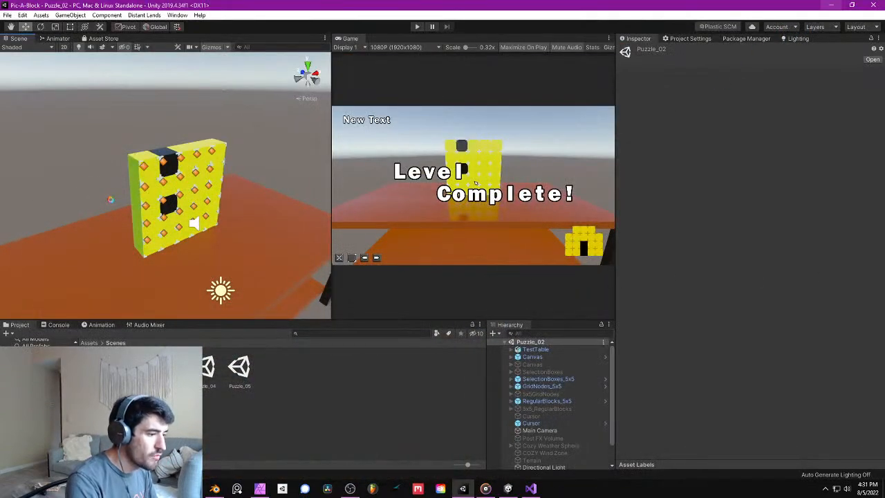